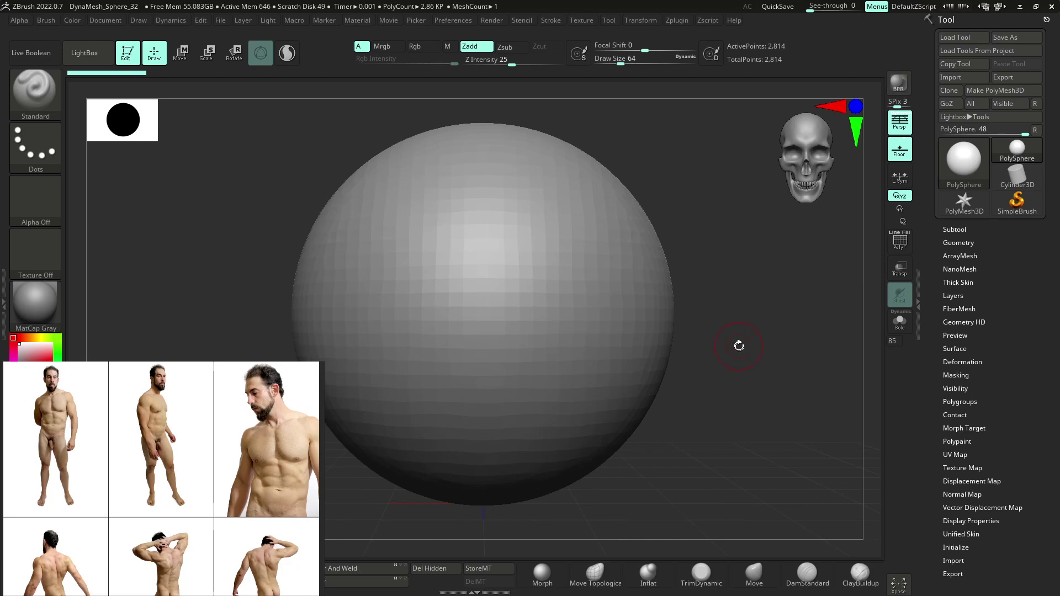
# - Switch to the Move brush with a draw size of about 734 on the front view of the sphere
pyautogui.press('space')
pyautogui.moveTo(718, 305); pyautogui.dragTo(751, 307)
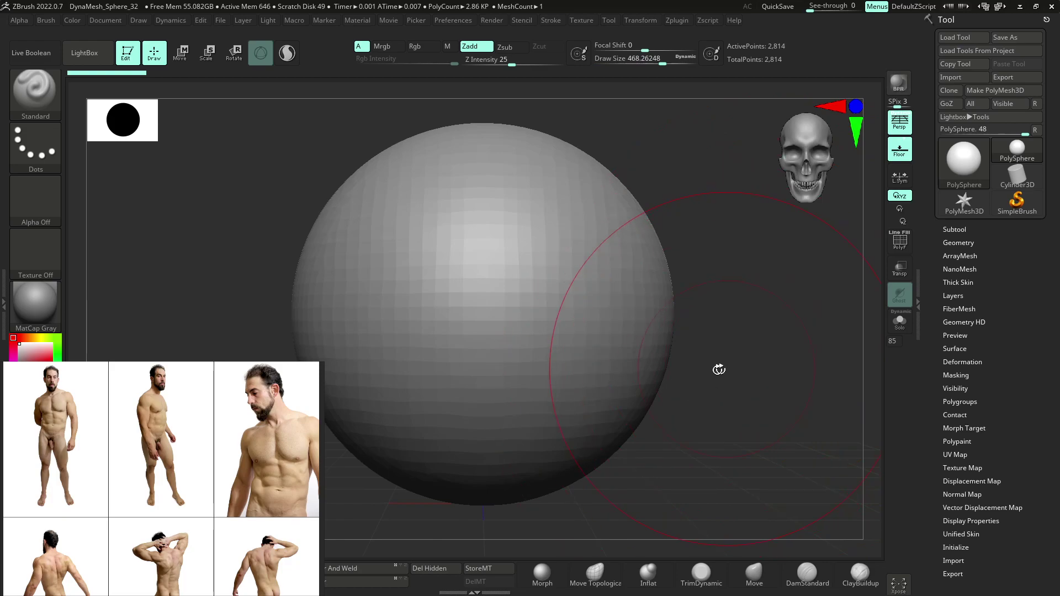
pyautogui.moveTo(708, 343)
pyautogui.keyDown('alt'); pyautogui.mouseDown()
pyautogui.moveTo(712, 318)
pyautogui.moveTo(701, 308)
pyautogui.moveTo(712, 334)
pyautogui.moveTo(680, 345)
pyautogui.moveTo(666, 377)
pyautogui.mouseUp(); pyautogui.keyUp('alt')
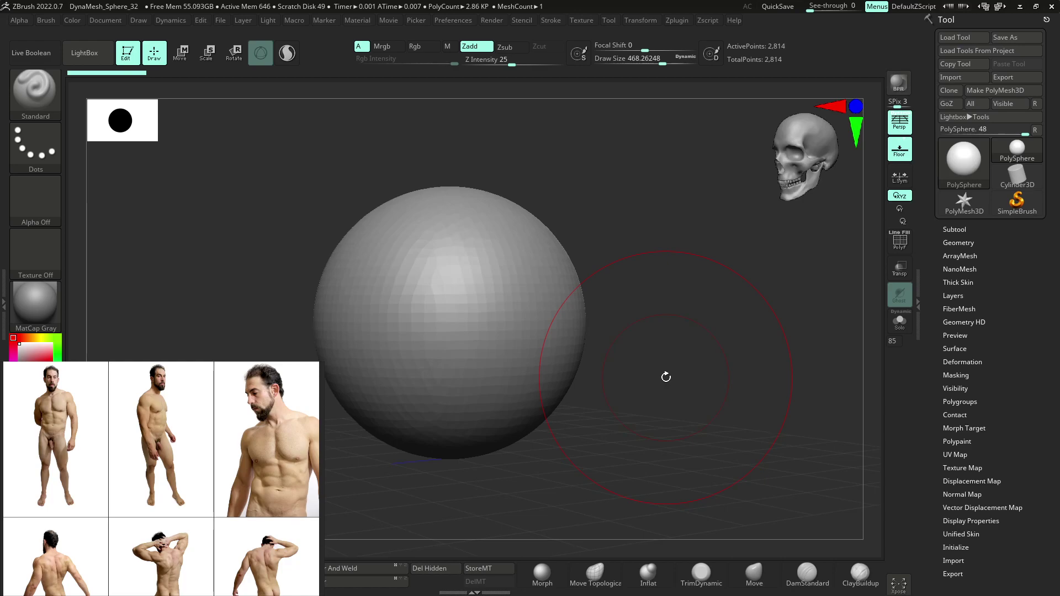
pyautogui.keyDown('shift'); pyautogui.moveTo(674, 339); pyautogui.dragTo(662, 336); pyautogui.keyUp('shift')
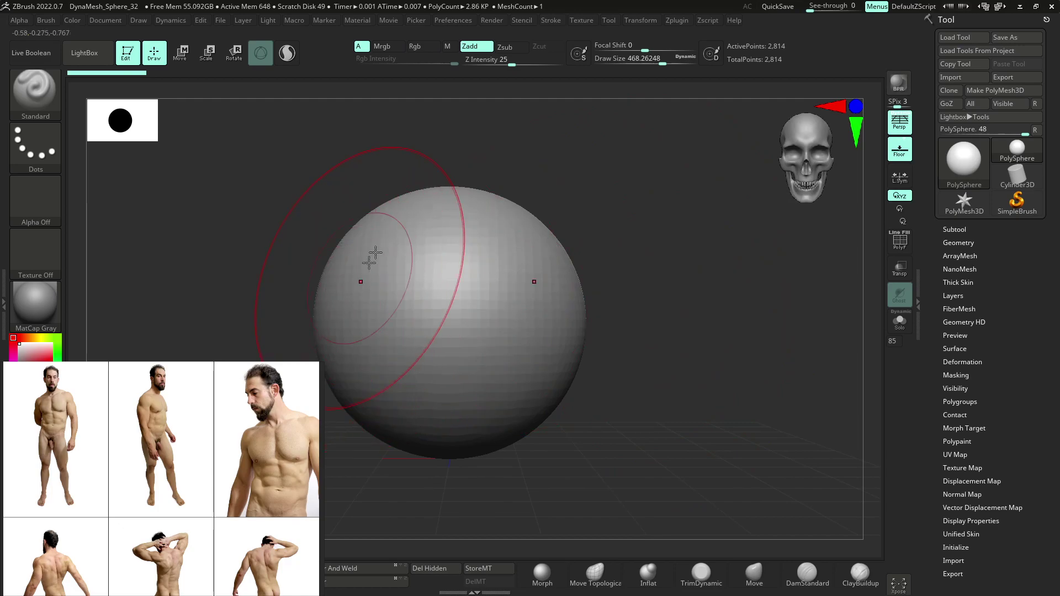
pyautogui.press('b')
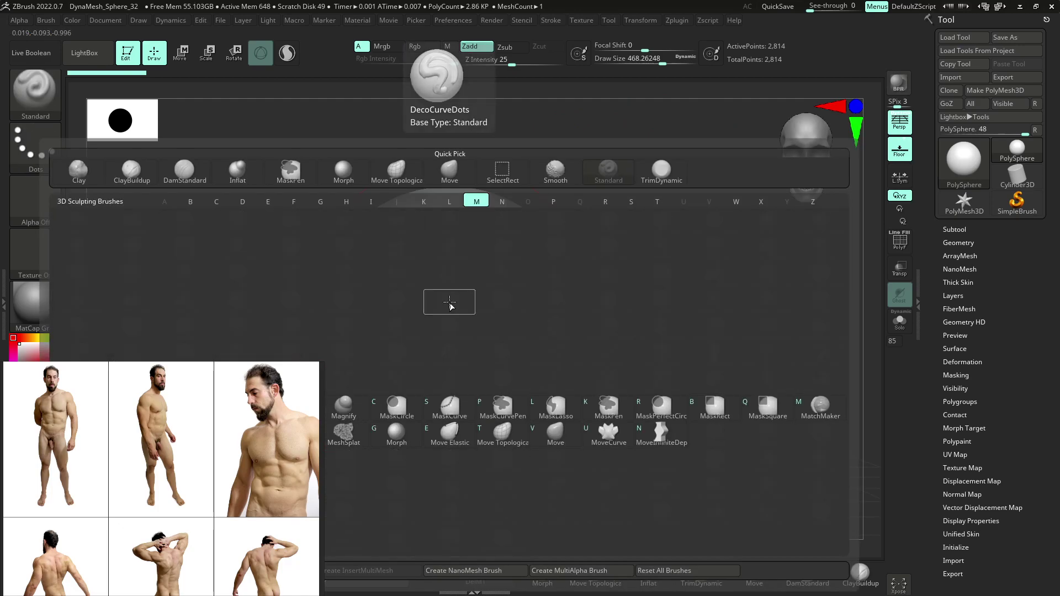
pyautogui.press('m')
pyautogui.press('v')
pyautogui.press('space')
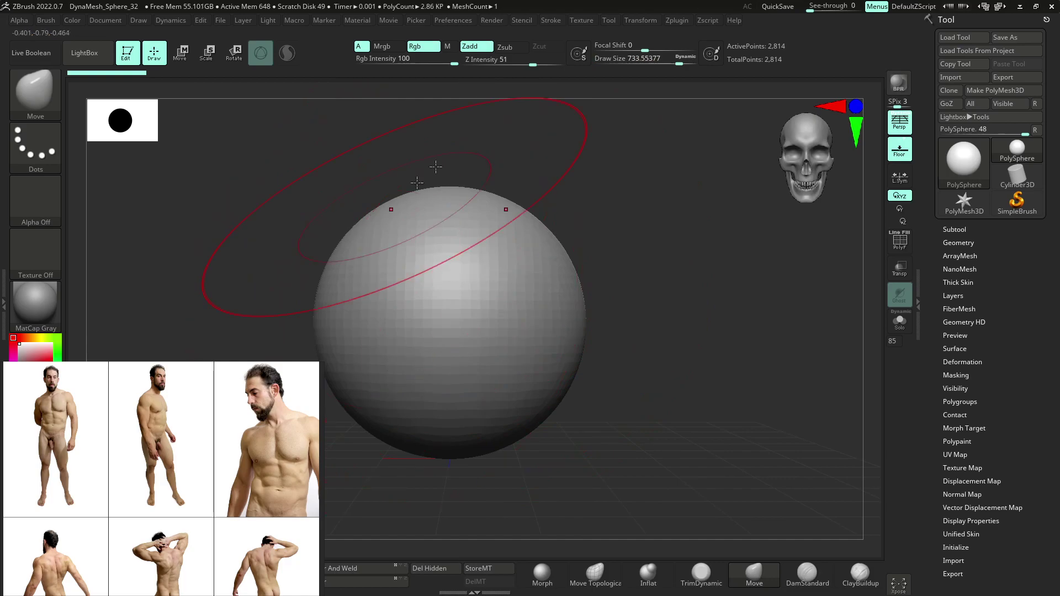
# - Slice off both sides of the sphere symmetrically with the KnifeCurve brush, leaving a block that is narrower at the top
pyautogui.hotkey('ctrl', 'shift')
pyautogui.hotkey('ctrl', 'shift', 'b')
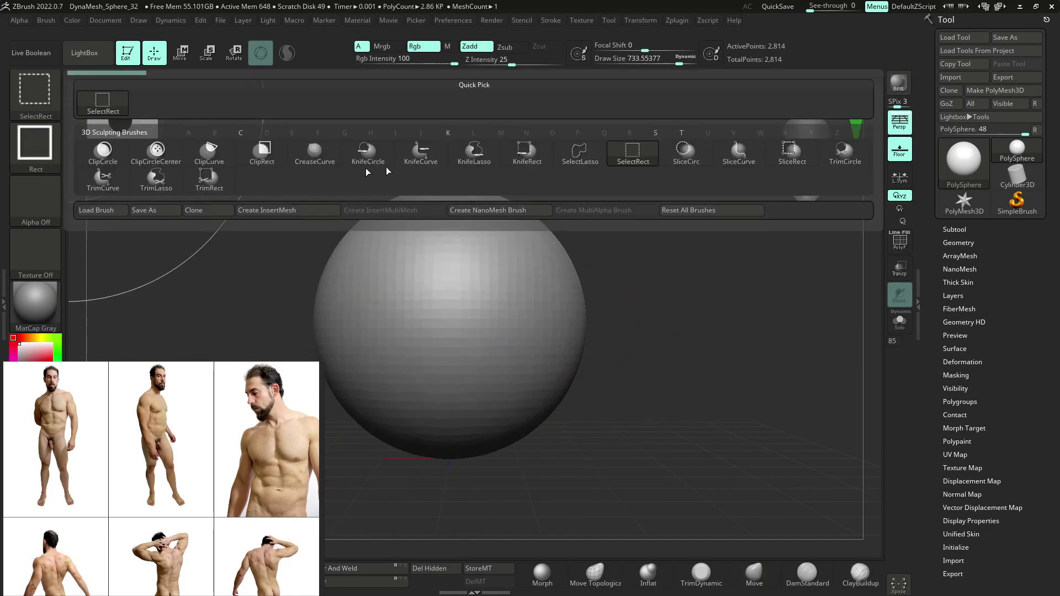
pyautogui.click(418, 154)
pyautogui.moveTo(519, 174)
pyautogui.keyDown('ctrl'); pyautogui.keyDown('shift'); pyautogui.mouseDown()
pyautogui.moveTo(484, 503)
pyautogui.moveTo(513, 540)
pyautogui.mouseUp(); pyautogui.keyUp('shift'); pyautogui.keyUp('ctrl')
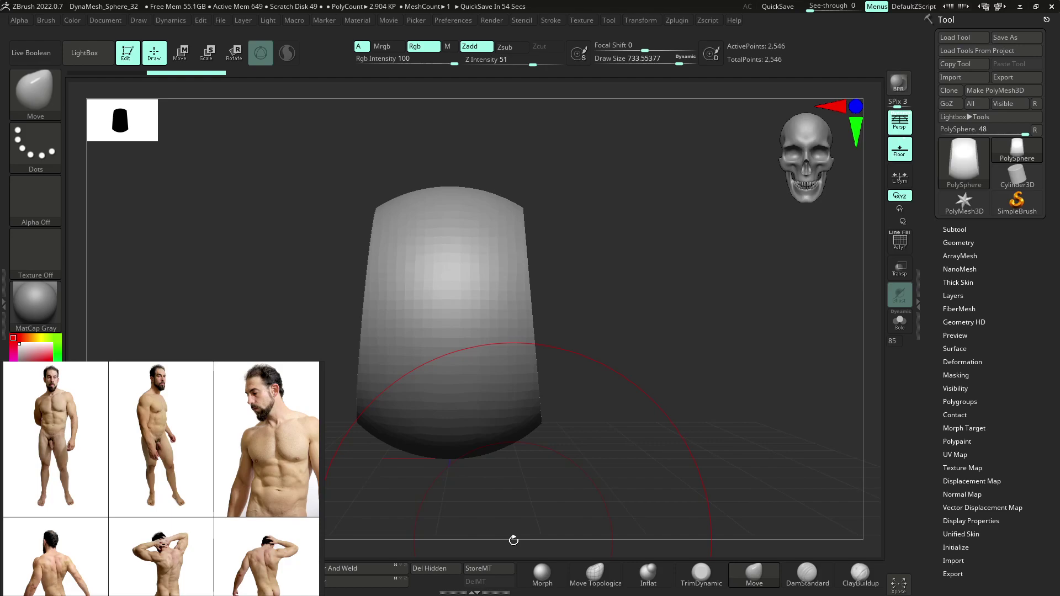
pyautogui.hotkey('ctrl', 'z')
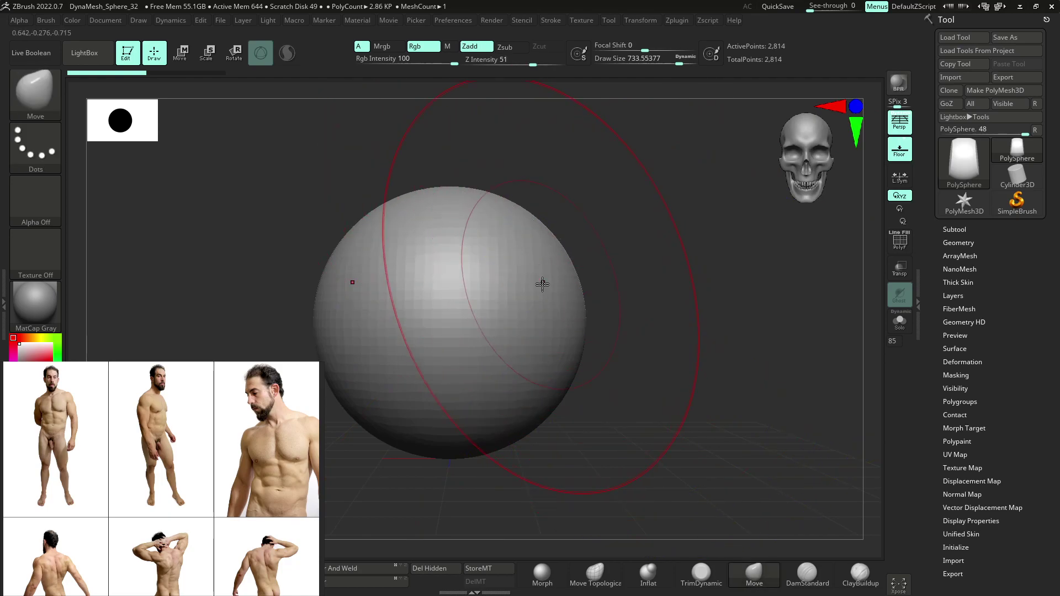
pyautogui.moveTo(522, 165)
pyautogui.keyDown('ctrl'); pyautogui.keyDown('shift'); pyautogui.mouseDown()
pyautogui.moveTo(544, 403)
pyautogui.moveTo(540, 549)
pyautogui.mouseUp(); pyautogui.keyUp('shift'); pyautogui.keyUp('ctrl')
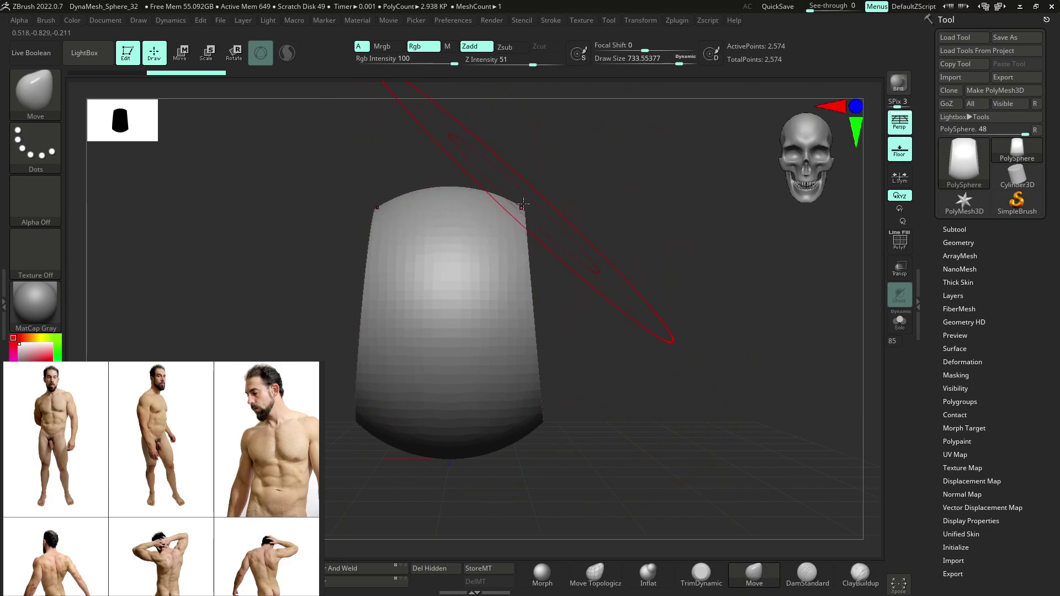
# - Raise the top slightly and bulge the lower sides outward with the Move brush at a draw size of about 430
pyautogui.moveTo(478, 195); pyautogui.dragTo(478, 185)
pyautogui.moveTo(529, 371)
pyautogui.mouseDown()
pyautogui.moveTo(536, 381)
pyautogui.moveTo(506, 350)
pyautogui.mouseUp()
pyautogui.press('space')
pyautogui.moveTo(533, 346); pyautogui.dragTo(560, 341)
pyautogui.hotkey('ctrl', 'z')
pyautogui.press('space')
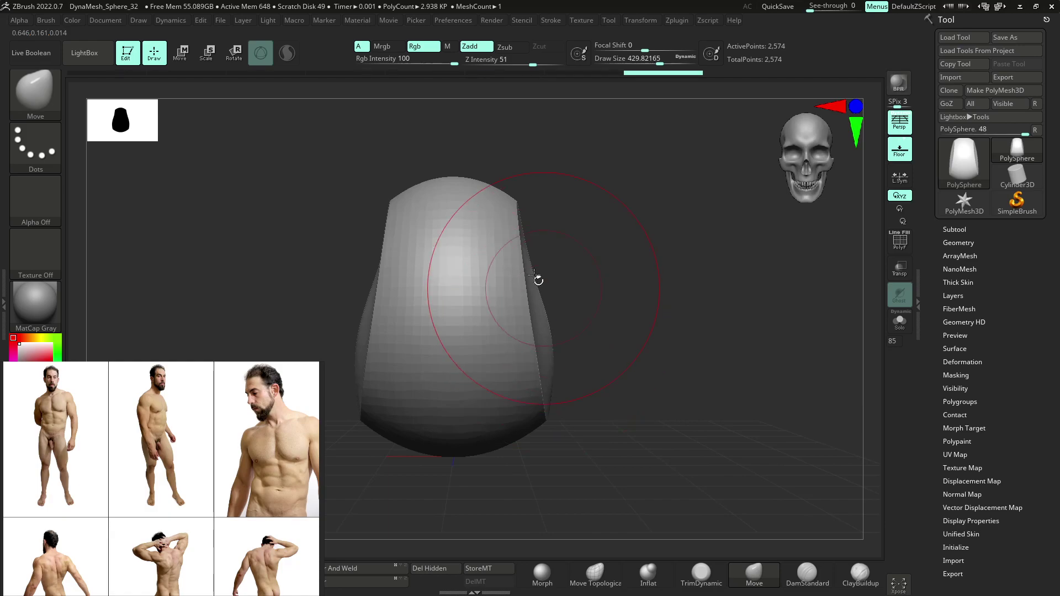
pyautogui.moveTo(521, 230)
pyautogui.keyDown('shift'); pyautogui.mouseDown()
pyautogui.moveTo(508, 314)
pyautogui.moveTo(517, 212)
pyautogui.mouseUp(); pyautogui.keyUp('shift')
# - From the side view, knife off a slanted front, a vertical back and the lower front corner of the form
pyautogui.moveTo(603, 425); pyautogui.dragTo(644, 374)
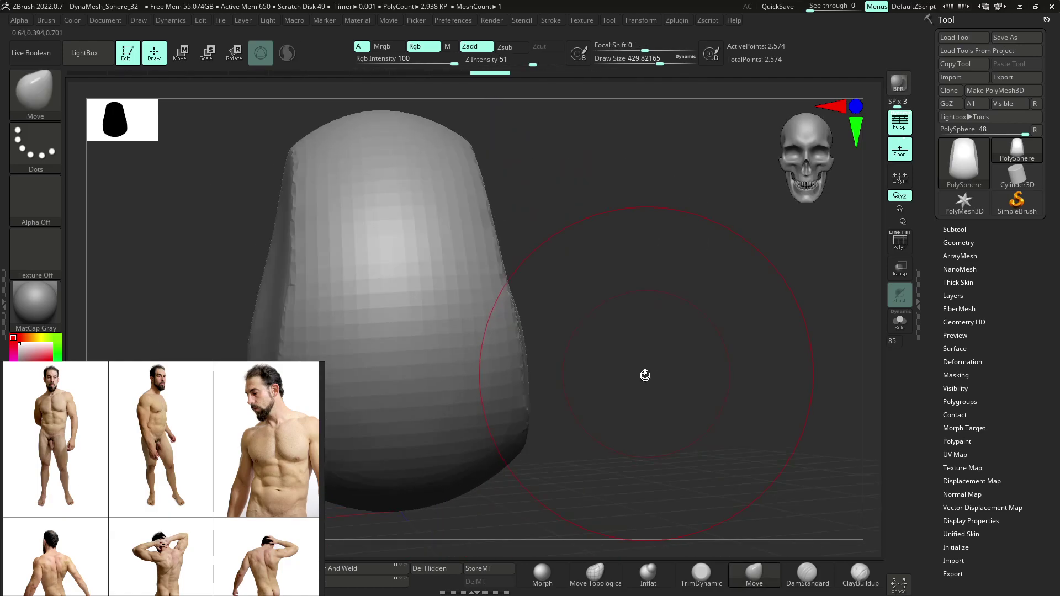
pyautogui.keyDown('ctrl'); pyautogui.moveTo(644, 374); pyautogui.dragTo(604, 281, button='right'); pyautogui.keyUp('ctrl')
pyautogui.keyDown('shift'); pyautogui.moveTo(604, 281); pyautogui.dragTo(670, 284); pyautogui.keyUp('shift')
pyautogui.keyDown('ctrl'); pyautogui.moveTo(628, 282); pyautogui.dragTo(624, 356, button='right'); pyautogui.keyUp('ctrl')
pyautogui.moveTo(647, 344); pyautogui.dragTo(571, 345)
pyautogui.moveTo(404, 411)
pyautogui.keyDown('ctrl'); pyautogui.keyDown('shift'); pyautogui.mouseDown()
pyautogui.moveTo(499, 154)
pyautogui.moveTo(470, 146)
pyautogui.mouseUp(); pyautogui.keyUp('shift'); pyautogui.keyUp('ctrl')
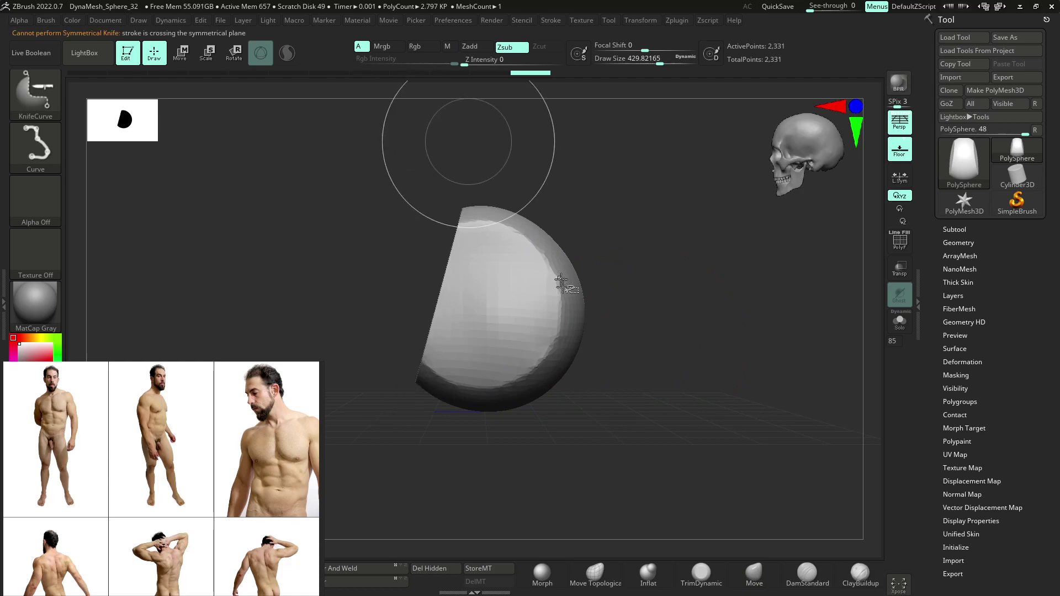
pyautogui.keyDown('ctrl'); pyautogui.keyDown('shift'); pyautogui.moveTo(529, 172); pyautogui.dragTo(518, 449); pyautogui.keyUp('shift'); pyautogui.keyUp('ctrl')
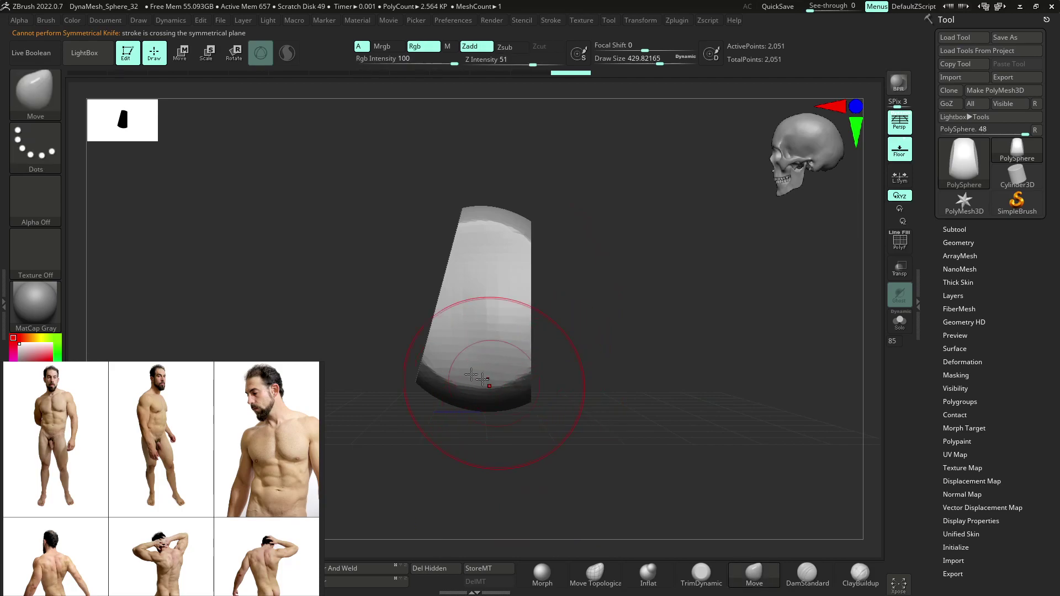
pyautogui.moveTo(508, 413)
pyautogui.keyDown('ctrl'); pyautogui.keyDown('shift'); pyautogui.mouseDown()
pyautogui.moveTo(376, 283)
pyautogui.moveTo(372, 324)
pyautogui.moveTo(409, 316)
pyautogui.mouseUp(); pyautogui.keyUp('shift'); pyautogui.keyUp('ctrl')
# - Remesh the trimmed form with DynaMesh and smooth its hard cut edges
pyautogui.moveTo(517, 395); pyautogui.dragTo(528, 375)
pyautogui.moveTo(581, 407)
pyautogui.keyDown('ctrl'); pyautogui.mouseDown()
pyautogui.moveTo(604, 429)
pyautogui.moveTo(660, 414)
pyautogui.mouseUp(); pyautogui.keyUp('ctrl')
pyautogui.moveTo(532, 319)
pyautogui.keyDown('shift'); pyautogui.mouseDown()
pyautogui.moveTo(464, 391)
pyautogui.moveTo(526, 312)
pyautogui.mouseUp(); pyautogui.keyUp('shift')
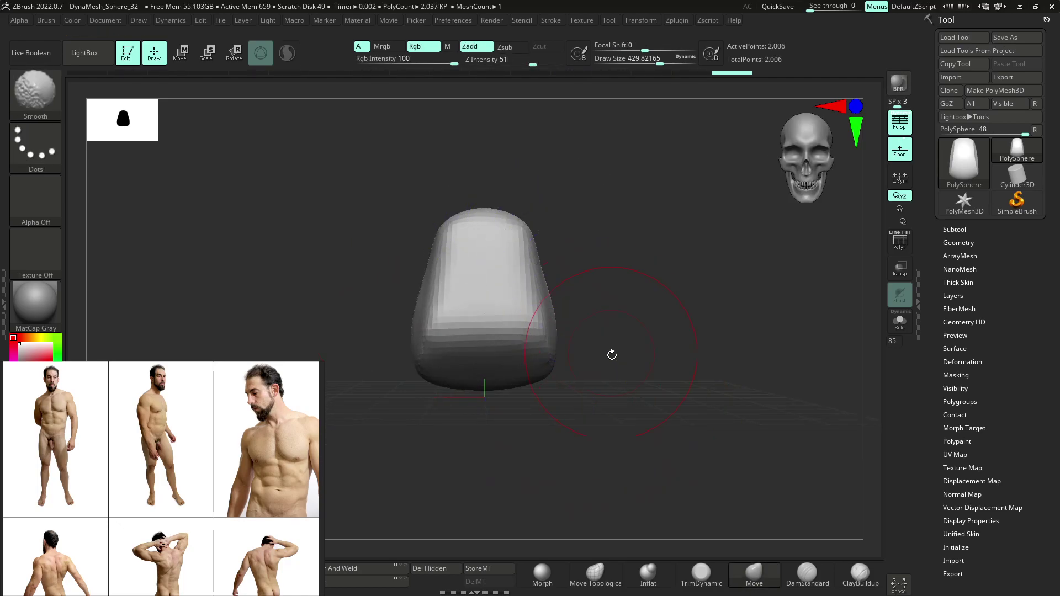
pyautogui.keyDown('shift'); pyautogui.moveTo(608, 341); pyautogui.dragTo(574, 346); pyautogui.keyUp('shift')
# - Reshape the lower sides and the side profile into a tapered rib cage form with the Move brush
pyautogui.moveTo(601, 382); pyautogui.dragTo(583, 383)
pyautogui.keyDown('shift'); pyautogui.moveTo(573, 394); pyautogui.dragTo(604, 379, button='right'); pyautogui.keyUp('shift')
pyautogui.moveTo(603, 378); pyautogui.dragTo(573, 386)
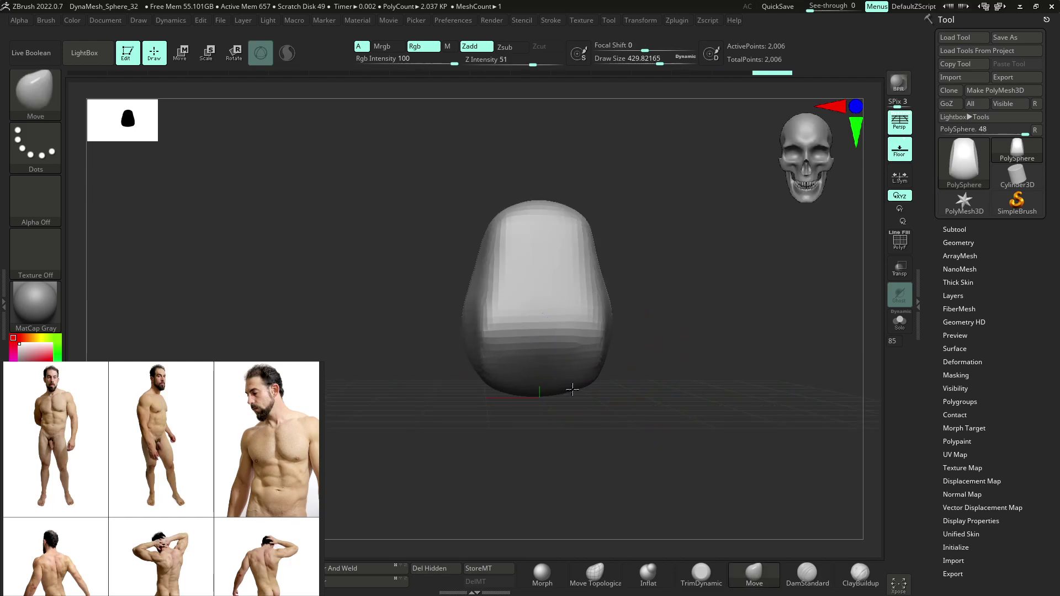
pyautogui.moveTo(641, 331); pyautogui.dragTo(616, 321, button='right')
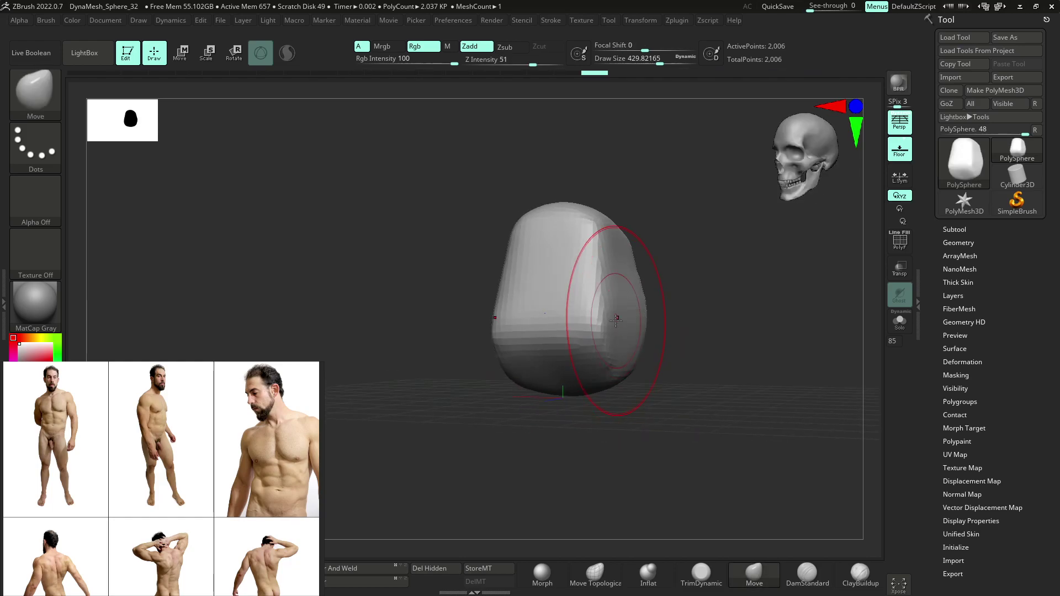
pyautogui.moveTo(617, 320); pyautogui.dragTo(685, 289)
pyautogui.moveTo(722, 320); pyautogui.dragTo(698, 317, button='right')
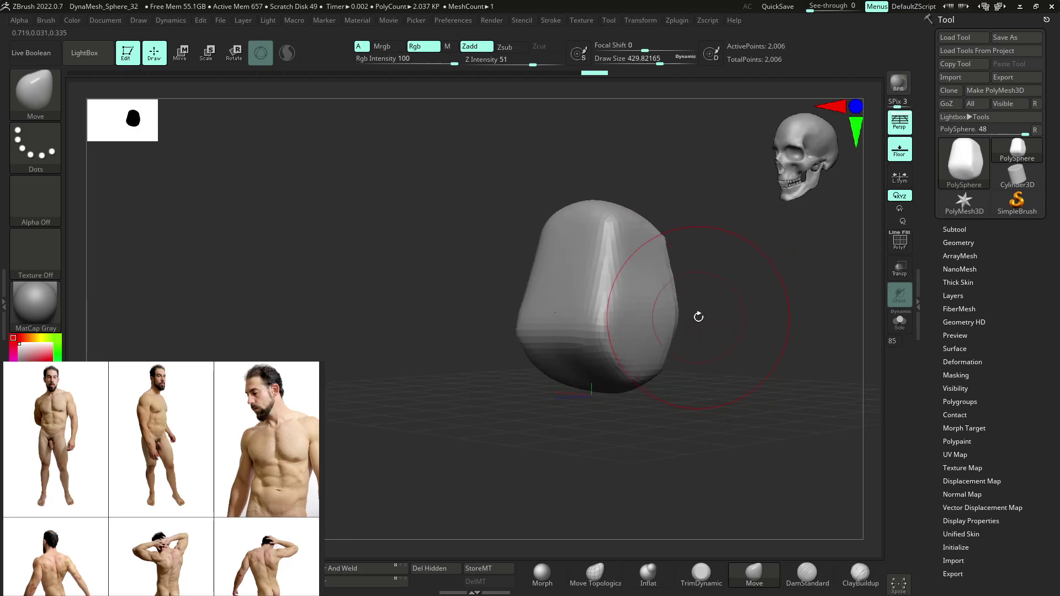
pyautogui.moveTo(719, 307)
pyautogui.mouseDown(button='right')
pyautogui.moveTo(677, 248)
pyautogui.moveTo(670, 337)
pyautogui.moveTo(651, 359)
pyautogui.moveTo(627, 359)
pyautogui.mouseUp(button='right')
pyautogui.press('shift')
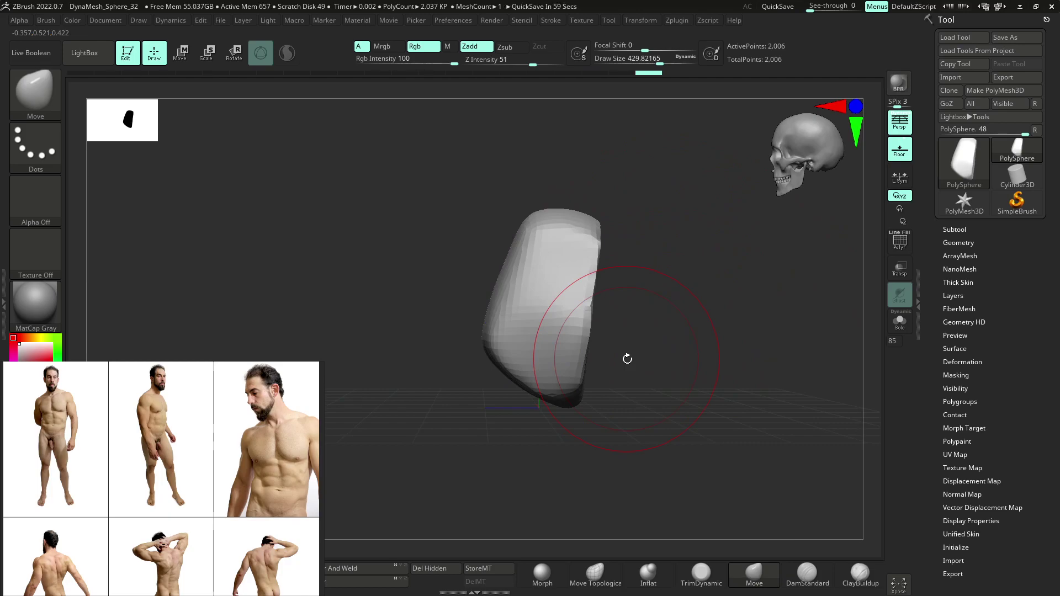
pyautogui.moveTo(697, 360); pyautogui.dragTo(556, 337, button='right')
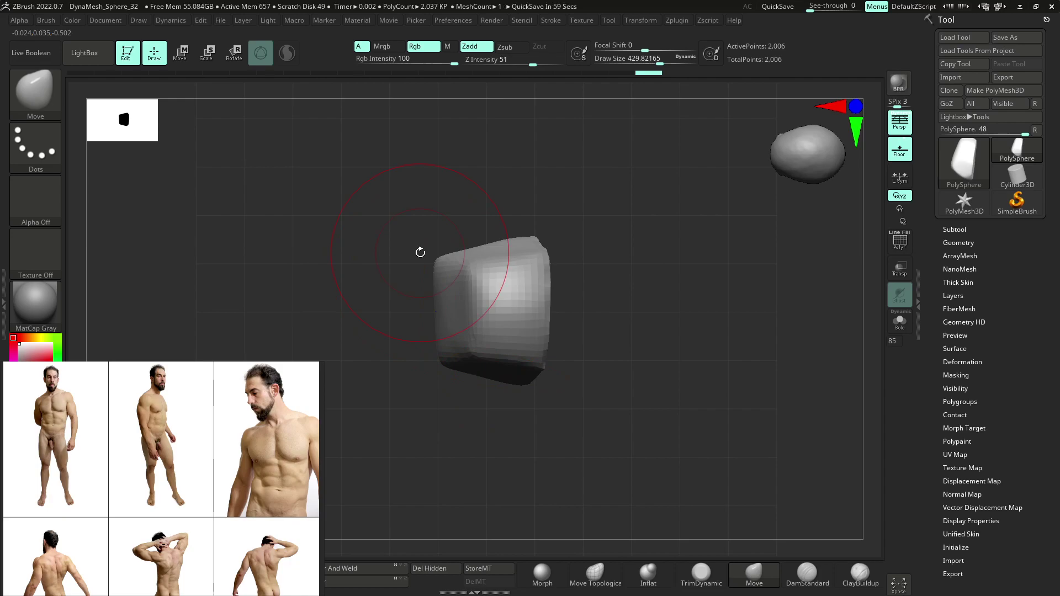
# - Flatten and round off the corners around the rib cage form with the TrimDynamic brush
pyautogui.moveTo(635, 379); pyautogui.dragTo(655, 303, button='right')
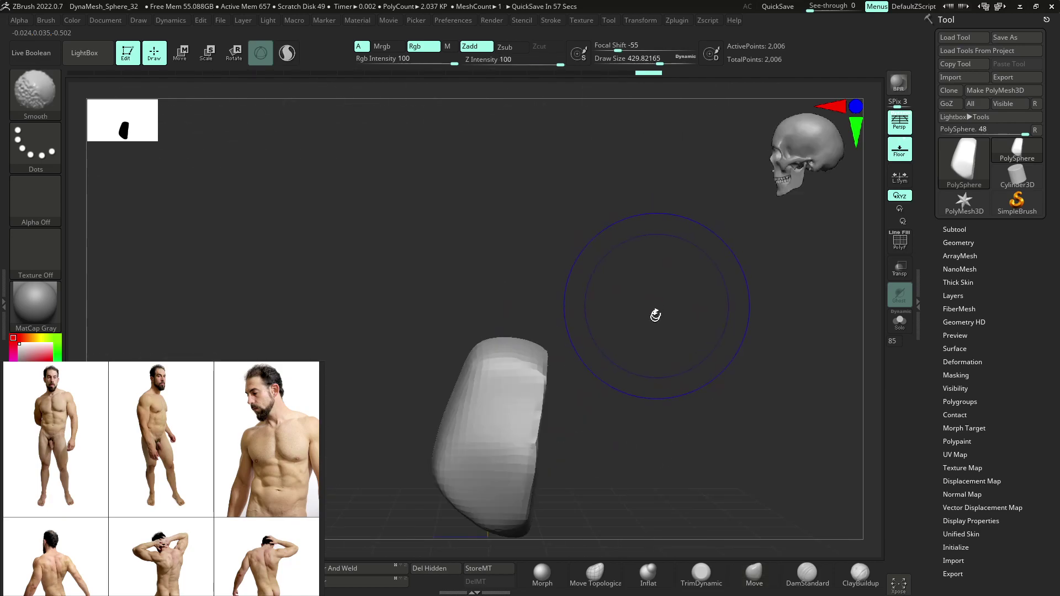
pyautogui.press('b')
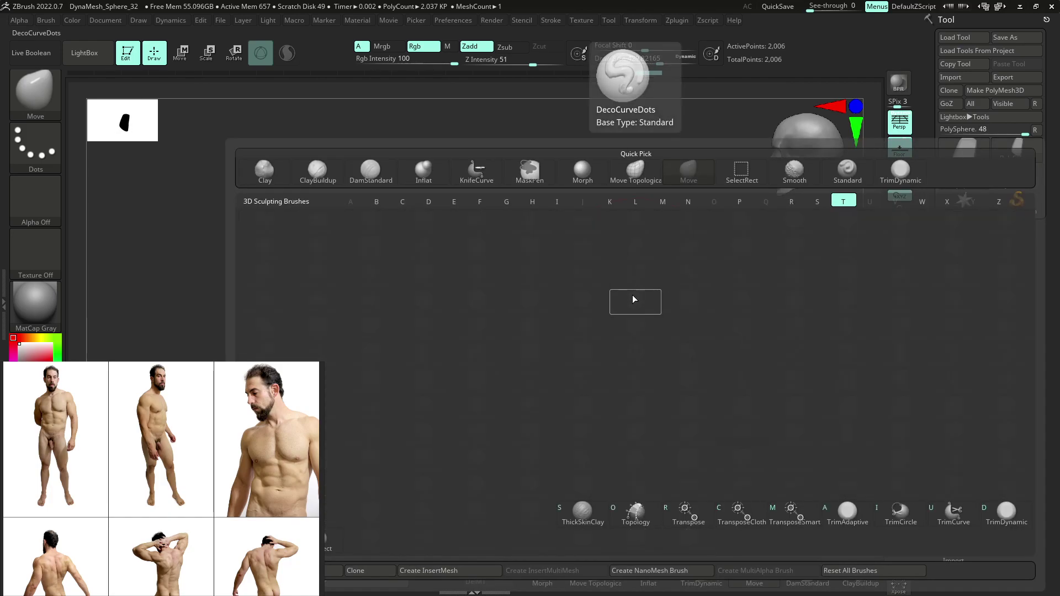
pyautogui.press('t')
pyautogui.press('d')
pyautogui.moveTo(644, 333); pyautogui.dragTo(648, 312, button='right')
pyautogui.moveTo(562, 295)
pyautogui.keyDown('ctrl'); pyautogui.mouseDown(button='right')
pyautogui.moveTo(594, 357)
pyautogui.moveTo(592, 282)
pyautogui.mouseUp(button='right'); pyautogui.keyUp('ctrl')
pyautogui.moveTo(489, 232); pyautogui.dragTo(465, 379)
pyautogui.moveTo(466, 378)
pyautogui.mouseDown(button='right')
pyautogui.moveTo(627, 294)
pyautogui.moveTo(634, 320)
pyautogui.moveTo(616, 293)
pyautogui.moveTo(625, 383)
pyautogui.moveTo(564, 260)
pyautogui.mouseUp(button='right')
pyautogui.keyDown('alt'); pyautogui.moveTo(562, 409); pyautogui.dragTo(562, 327, button='right'); pyautogui.keyUp('alt')
pyautogui.moveTo(488, 216); pyautogui.dragTo(492, 431)
pyautogui.moveTo(470, 248); pyautogui.dragTo(457, 435)
pyautogui.moveTo(608, 283)
pyautogui.keyDown('alt'); pyautogui.mouseDown(button='right')
pyautogui.moveTo(608, 312)
pyautogui.moveTo(655, 354)
pyautogui.moveTo(652, 402)
pyautogui.moveTo(513, 309)
pyautogui.mouseUp(button='right'); pyautogui.keyUp('alt')
pyautogui.moveTo(669, 281)
pyautogui.mouseDown(button='right')
pyautogui.moveTo(525, 213)
pyautogui.moveTo(426, 405)
pyautogui.moveTo(435, 381)
pyautogui.moveTo(546, 325)
pyautogui.mouseUp(button='right')
pyautogui.moveTo(489, 166); pyautogui.dragTo(447, 419)
pyautogui.moveTo(463, 309)
pyautogui.mouseDown()
pyautogui.moveTo(490, 173)
pyautogui.moveTo(480, 343)
pyautogui.mouseUp()
pyautogui.moveTo(506, 173)
pyautogui.mouseDown()
pyautogui.moveTo(536, 335)
pyautogui.moveTo(470, 188)
pyautogui.mouseUp()
# - Carve a crease near the centerline of the rib cage's back with the DamStandard brush
pyautogui.moveTo(646, 246)
pyautogui.mouseDown(button='right')
pyautogui.moveTo(646, 361)
pyautogui.moveTo(625, 497)
pyautogui.moveTo(595, 456)
pyautogui.moveTo(613, 436)
pyautogui.moveTo(569, 381)
pyautogui.mouseUp(button='right')
pyautogui.press('b')
pyautogui.press('d')
pyautogui.press('s')
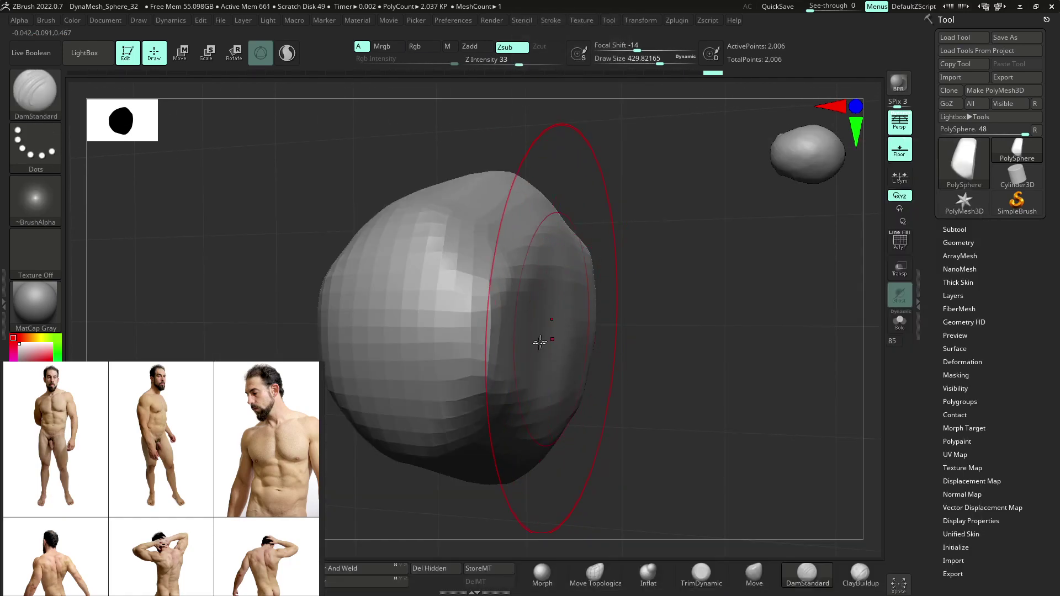
pyautogui.moveTo(517, 340)
pyautogui.mouseDown()
pyautogui.moveTo(584, 330)
pyautogui.moveTo(510, 335)
pyautogui.mouseUp()
# - Push the upper sides of the rib cage inward with the Move brush at a draw size of about 629
pyautogui.moveTo(564, 385); pyautogui.dragTo(669, 356, button='right')
pyautogui.moveTo(627, 435)
pyautogui.mouseDown(button='right')
pyautogui.moveTo(614, 278)
pyautogui.moveTo(590, 344)
pyautogui.moveTo(639, 317)
pyautogui.moveTo(618, 310)
pyautogui.mouseUp(button='right')
pyautogui.press('b')
pyautogui.press('m')
pyautogui.press('v')
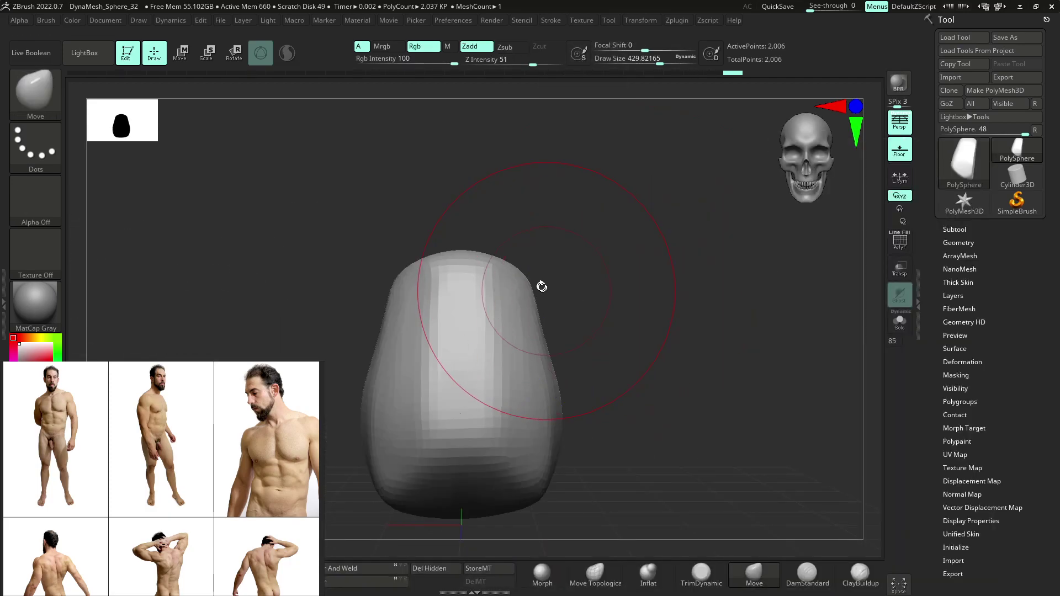
pyautogui.press('space')
pyautogui.moveTo(523, 270); pyautogui.dragTo(537, 273)
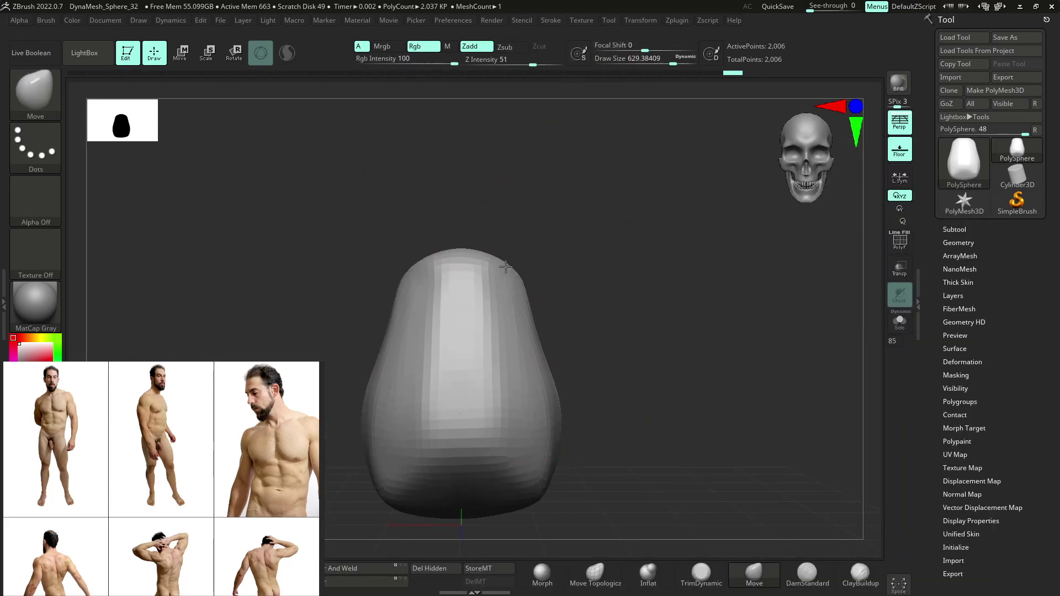
pyautogui.moveTo(575, 286); pyautogui.dragTo(576, 282, button='right')
pyautogui.moveTo(574, 282)
pyautogui.mouseDown()
pyautogui.moveTo(522, 255)
pyautogui.moveTo(559, 270)
pyautogui.mouseUp()
pyautogui.moveTo(464, 317)
pyautogui.mouseDown()
pyautogui.moveTo(472, 320)
pyautogui.moveTo(455, 318)
pyautogui.mouseUp()
# - Refine the sides and lower corners of the rib cage with the Move brush at a draw size of about 372
pyautogui.press('space')
pyautogui.moveTo(467, 319); pyautogui.dragTo(456, 311)
pyautogui.moveTo(603, 360); pyautogui.dragTo(585, 359, button='right')
pyautogui.moveTo(565, 370)
pyautogui.mouseDown()
pyautogui.moveTo(554, 331)
pyautogui.moveTo(574, 353)
pyautogui.moveTo(568, 406)
pyautogui.moveTo(585, 343)
pyautogui.mouseUp()
pyautogui.moveTo(641, 343); pyautogui.dragTo(677, 341, button='right')
pyautogui.moveTo(572, 455); pyautogui.dragTo(560, 451)
pyautogui.moveTo(557, 487); pyautogui.dragTo(546, 480)
pyautogui.moveTo(558, 469); pyautogui.dragTo(549, 463)
# - Smooth the upper sides of the rib cage and push the middle of its lower edge upward
pyautogui.moveTo(385, 460)
pyautogui.keyDown('ctrl'); pyautogui.keyDown('shift'); pyautogui.mouseDown()
pyautogui.moveTo(491, 170)
pyautogui.moveTo(450, 288)
pyautogui.moveTo(467, 226)
pyautogui.moveTo(364, 234)
pyautogui.moveTo(331, 439)
pyautogui.moveTo(343, 307)
pyautogui.moveTo(226, 264)
pyautogui.moveTo(243, 345)
pyautogui.moveTo(436, 265)
pyautogui.mouseUp(); pyautogui.keyUp('shift'); pyautogui.keyUp('ctrl')
pyautogui.moveTo(649, 347)
pyautogui.keyDown('shift'); pyautogui.mouseDown()
pyautogui.moveTo(660, 371)
pyautogui.moveTo(655, 279)
pyautogui.mouseUp(); pyautogui.keyUp('shift')
pyautogui.moveTo(538, 276)
pyautogui.keyDown('shift'); pyautogui.mouseDown()
pyautogui.moveTo(525, 395)
pyautogui.moveTo(522, 204)
pyautogui.mouseUp(); pyautogui.keyUp('shift')
pyautogui.moveTo(629, 272); pyautogui.dragTo(671, 293)
pyautogui.moveTo(596, 336)
pyautogui.keyDown('shift'); pyautogui.mouseDown()
pyautogui.moveTo(546, 443)
pyautogui.moveTo(555, 408)
pyautogui.moveTo(497, 332)
pyautogui.moveTo(464, 225)
pyautogui.moveTo(500, 383)
pyautogui.moveTo(493, 378)
pyautogui.mouseUp(); pyautogui.keyUp('shift')
pyautogui.moveTo(442, 420); pyautogui.dragTo(441, 400)
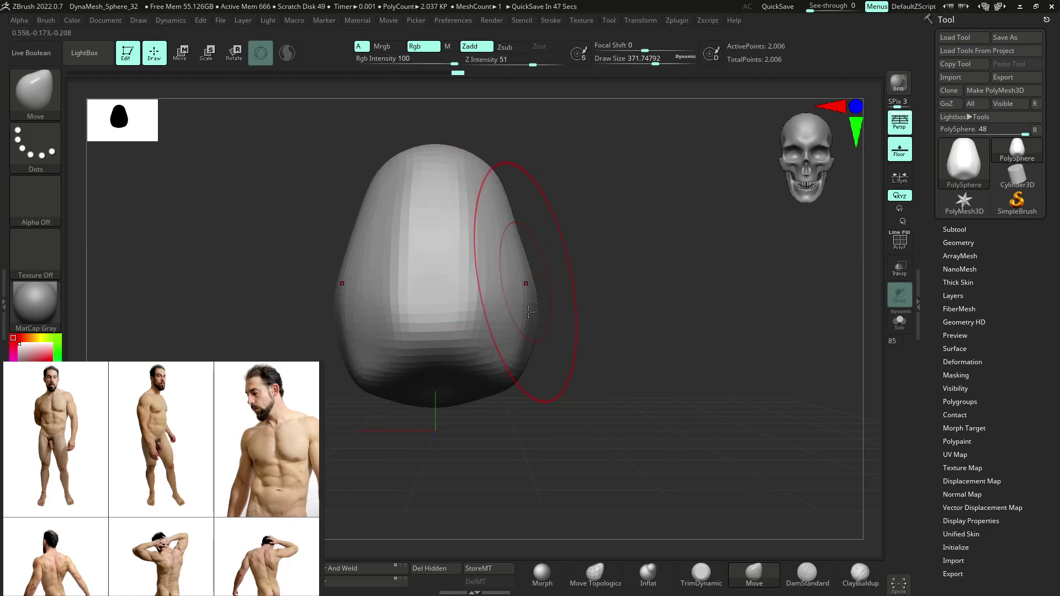
# - Adjust the lower contour of the rib cage with the Move brush at a draw size of about 212
pyautogui.press('space')
pyautogui.moveTo(509, 309)
pyautogui.mouseDown()
pyautogui.moveTo(490, 308)
pyautogui.moveTo(438, 358)
pyautogui.moveTo(451, 370)
pyautogui.mouseUp()
pyautogui.moveTo(537, 371)
pyautogui.mouseDown()
pyautogui.moveTo(520, 385)
pyautogui.moveTo(565, 253)
pyautogui.moveTo(543, 437)
pyautogui.moveTo(582, 256)
pyautogui.moveTo(641, 275)
pyautogui.mouseUp()
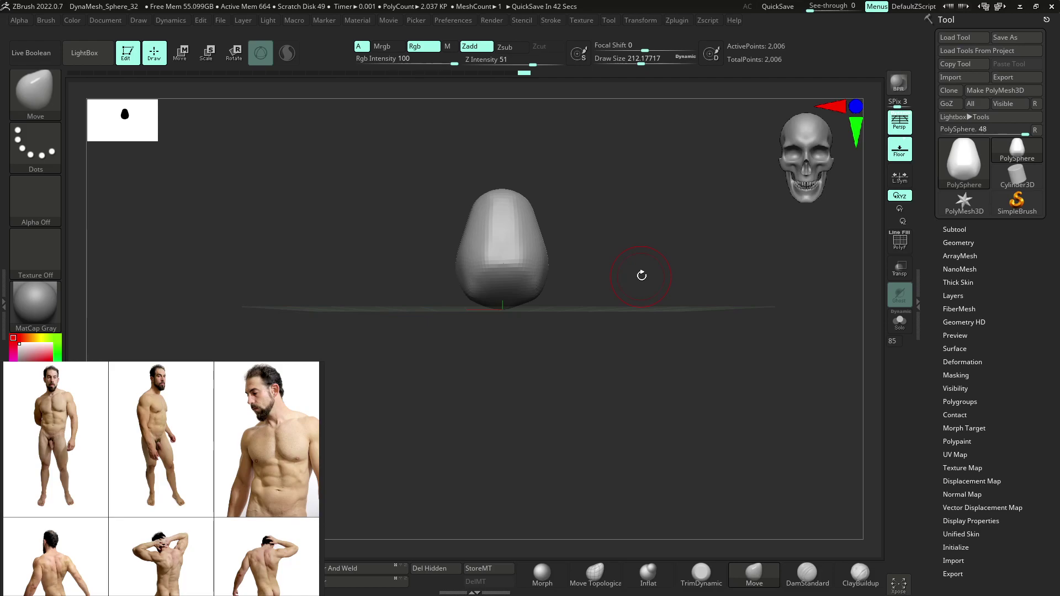
pyautogui.keyDown('alt'); pyautogui.moveTo(534, 243); pyautogui.dragTo(574, 367); pyautogui.keyUp('alt')
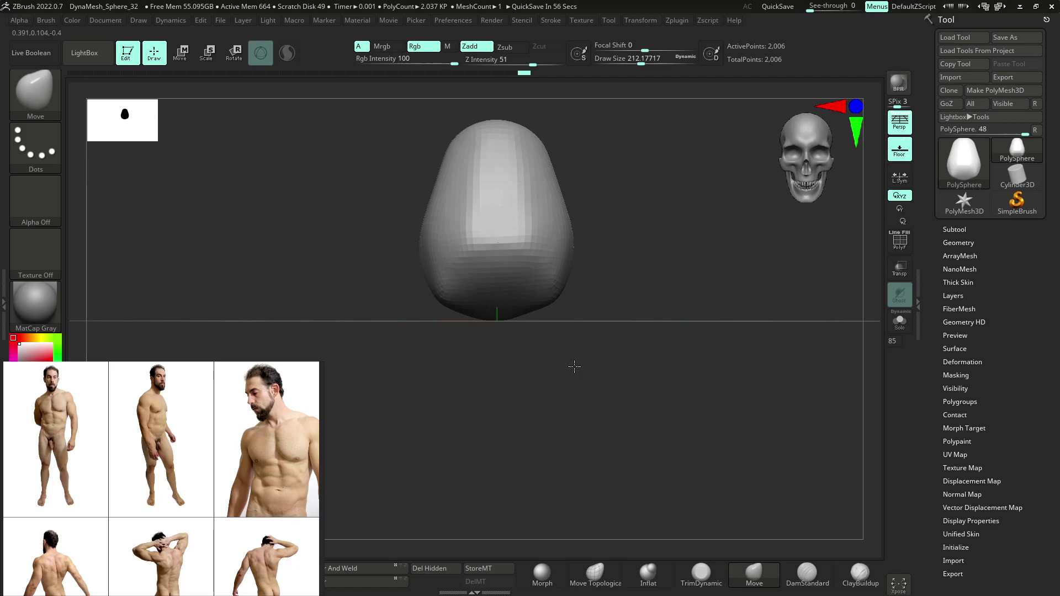
# - Open the subtool settings of the rib cage mesh to reach the insert option
pyautogui.click(954, 229)
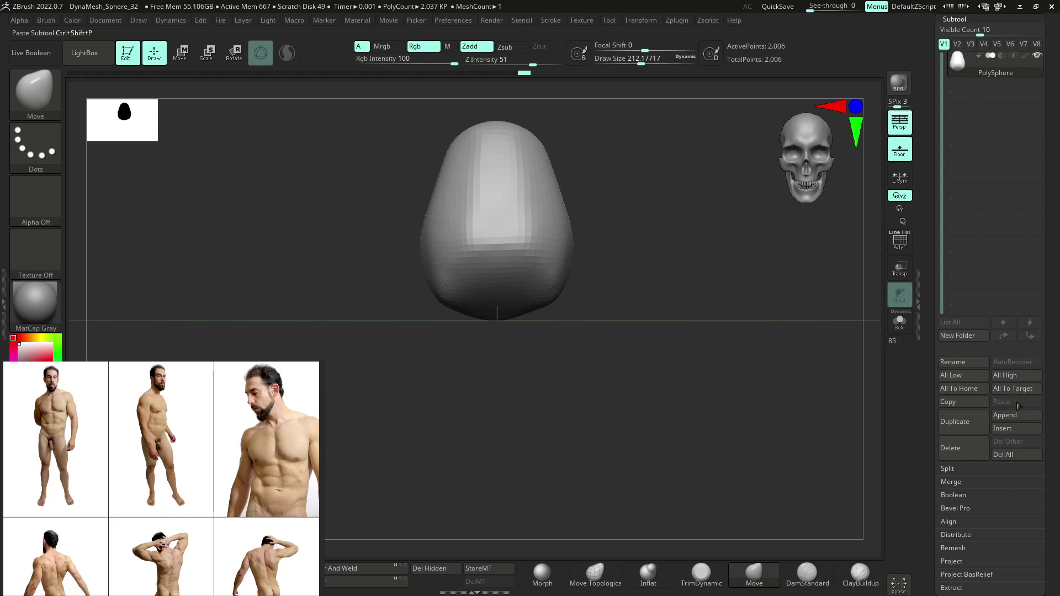
pyautogui.click(1005, 433)
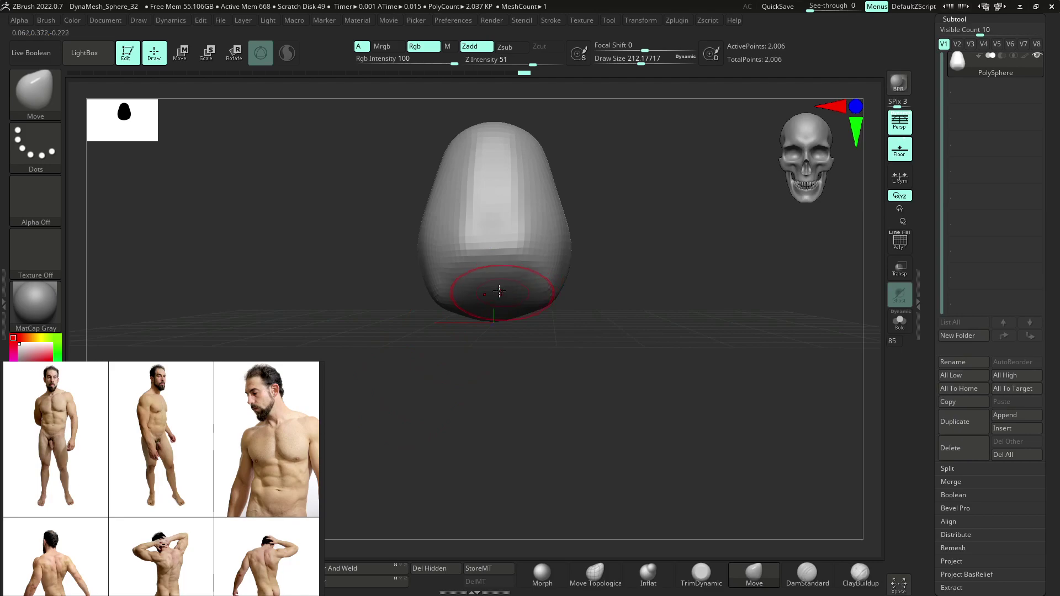
# - Try to stretch the bottom of the rib cage downward with the Move brush at a draw size of about 550
pyautogui.press('space')
pyautogui.moveTo(495, 303)
pyautogui.mouseDown()
pyautogui.moveTo(536, 303)
pyautogui.moveTo(489, 397)
pyautogui.moveTo(487, 444)
pyautogui.mouseUp()
pyautogui.press('ctrl')
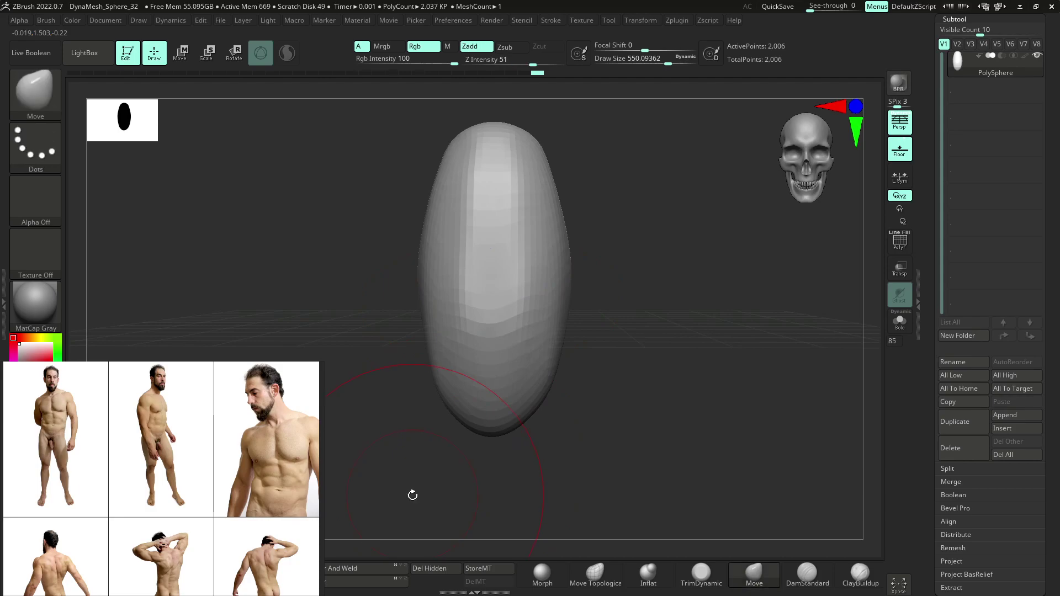
pyautogui.hotkey('ctrl', 'z')
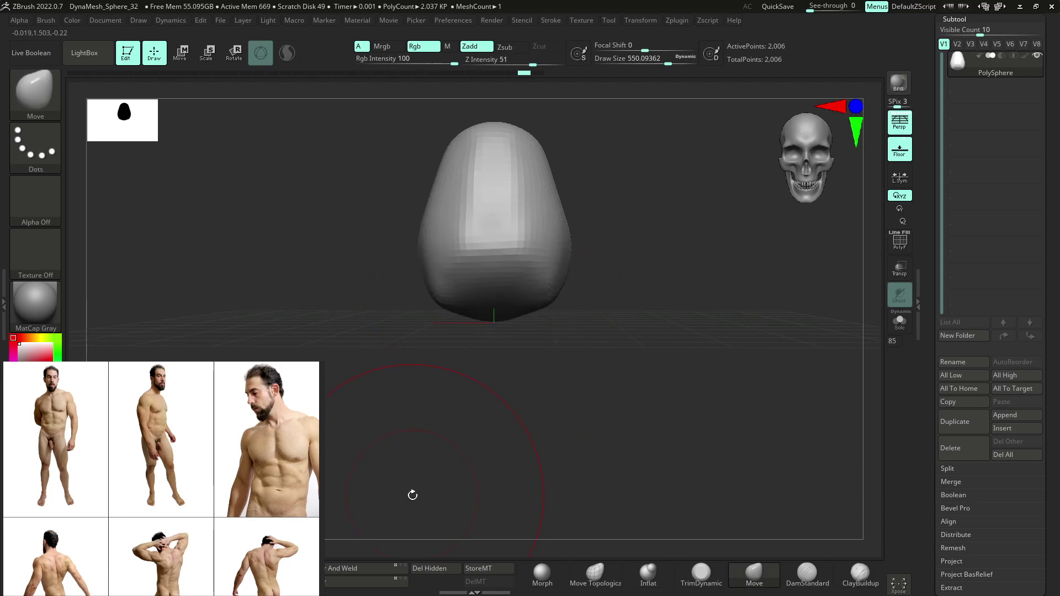
# - Try to build up volume beneath the rib cage with the ClayBuildup brush at a draw size of about 234
pyautogui.press('b')
pyautogui.press('c')
pyautogui.press('b')
pyautogui.press('space')
pyautogui.moveTo(492, 303); pyautogui.dragTo(492, 304)
pyautogui.moveTo(499, 392); pyautogui.dragTo(494, 309)
pyautogui.moveTo(476, 260)
pyautogui.mouseDown()
pyautogui.moveTo(487, 284)
pyautogui.moveTo(495, 273)
pyautogui.moveTo(483, 291)
pyautogui.mouseUp()
pyautogui.moveTo(449, 405); pyautogui.dragTo(444, 486)
pyautogui.moveTo(436, 447); pyautogui.dragTo(484, 353)
pyautogui.moveTo(477, 282)
pyautogui.mouseDown()
pyautogui.moveTo(469, 331)
pyautogui.moveTo(514, 298)
pyautogui.moveTo(486, 359)
pyautogui.moveTo(442, 354)
pyautogui.mouseUp()
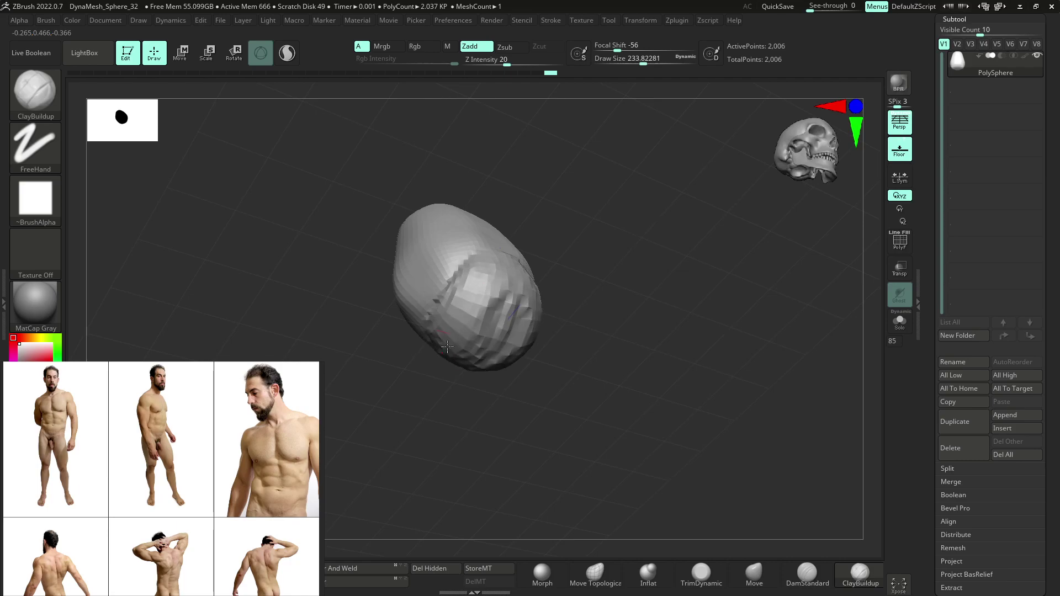
pyautogui.moveTo(480, 429)
pyautogui.mouseDown()
pyautogui.moveTo(456, 502)
pyautogui.moveTo(469, 520)
pyautogui.mouseUp()
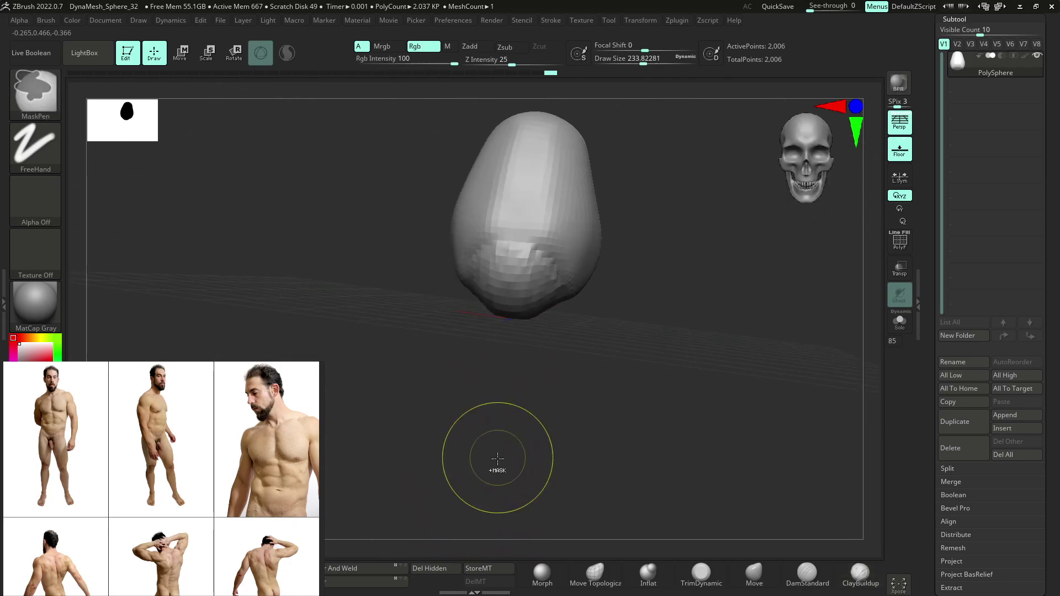
pyautogui.hotkey('ctrl', 'z')
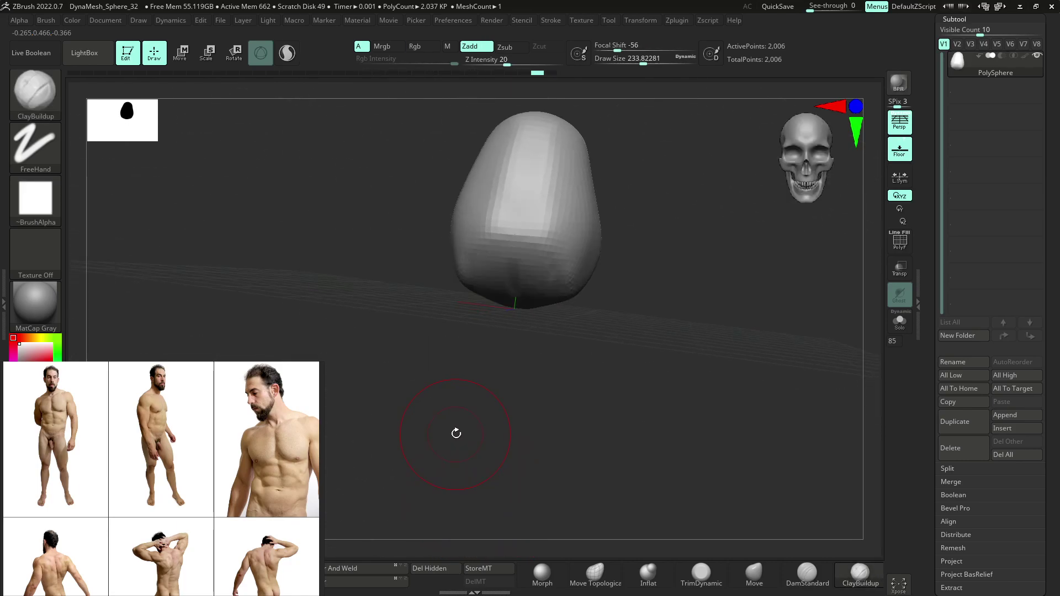
# - Try to duplicate the rib cage mesh forward in side view with the gizmo, undoing back to the single mesh
pyautogui.moveTo(654, 303)
pyautogui.mouseDown()
pyautogui.moveTo(639, 383)
pyautogui.moveTo(609, 422)
pyautogui.moveTo(626, 417)
pyautogui.mouseUp()
pyautogui.press('w')
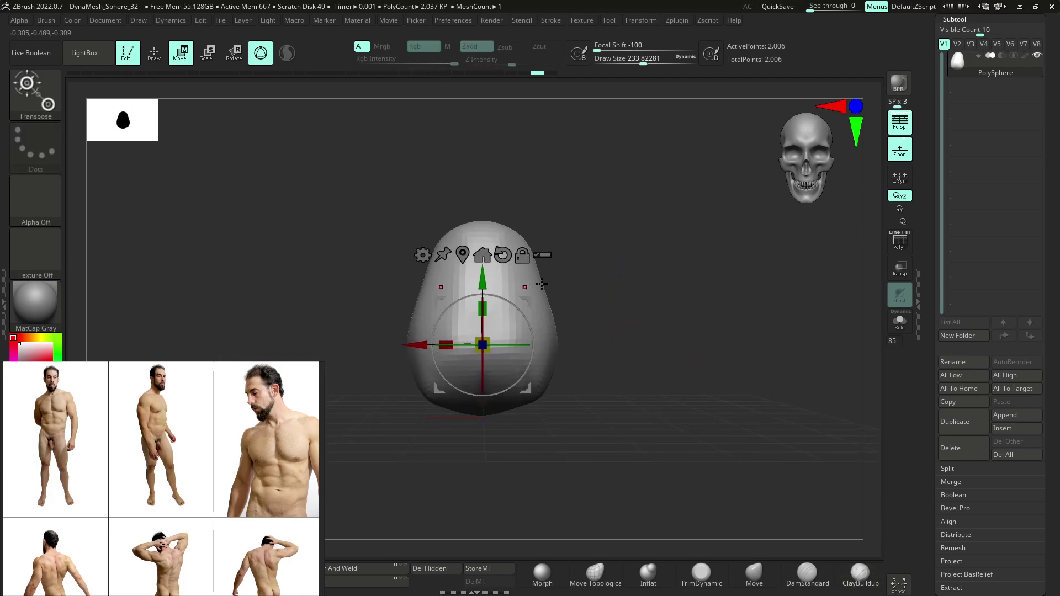
pyautogui.moveTo(646, 338); pyautogui.dragTo(598, 339)
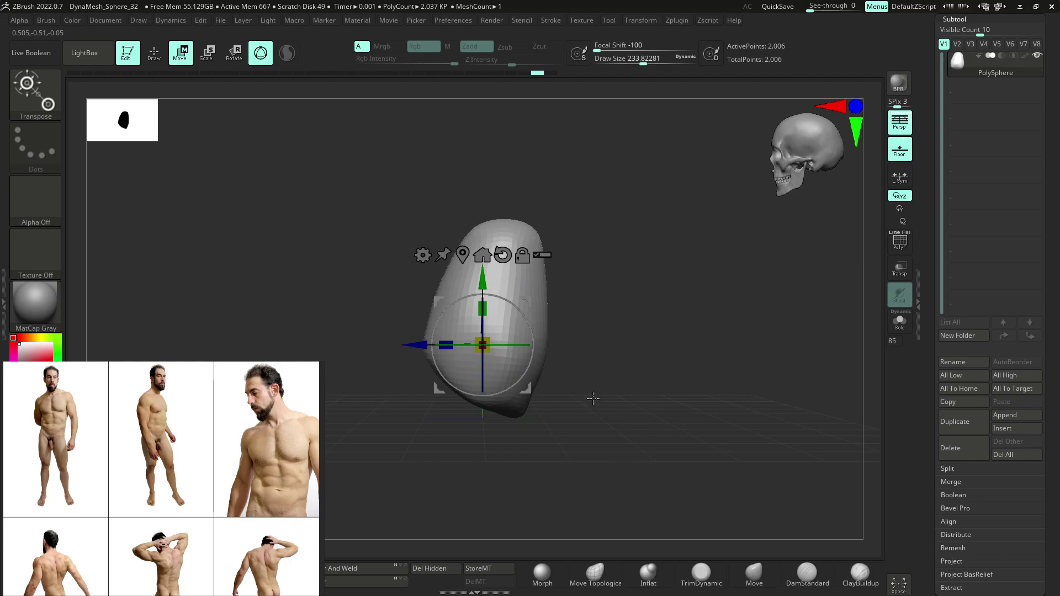
pyautogui.moveTo(461, 345); pyautogui.dragTo(208, 345)
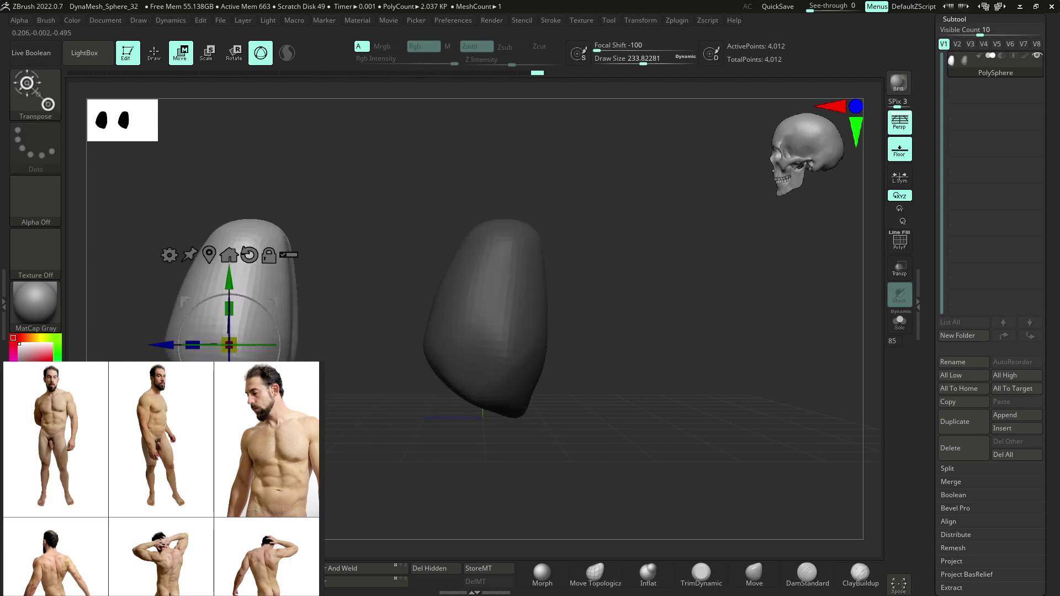
pyautogui.hotkey('ctrl', 'z')
pyautogui.hotkey('ctrl', 'z')
pyautogui.hotkey('ctrl', 'z')
pyautogui.hotkey('ctrl', 'z')
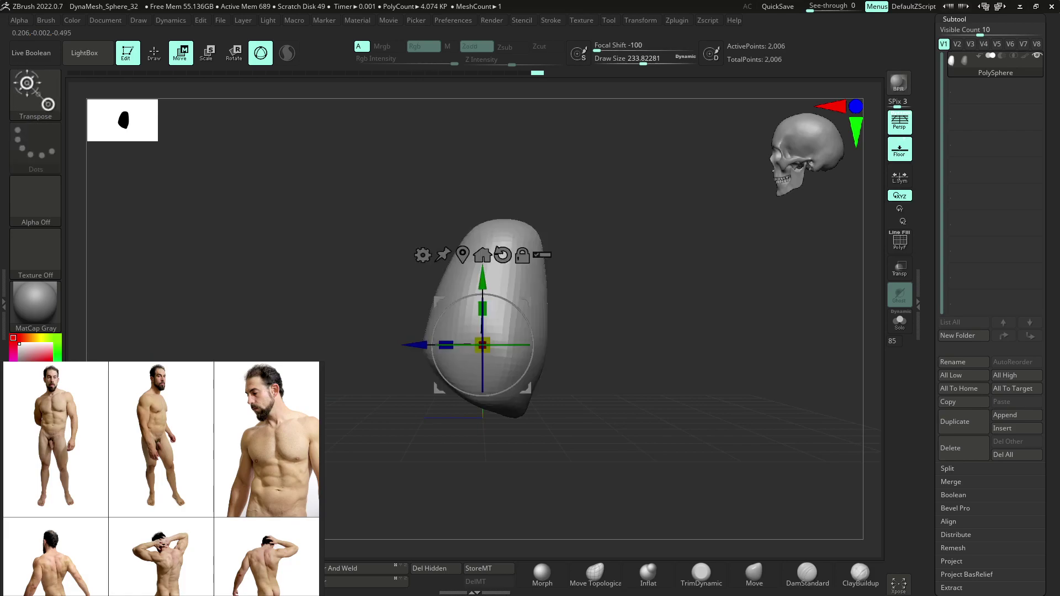
pyautogui.hotkey('ctrl', 'z')
pyautogui.hotkey('ctrl', 'z')
pyautogui.hotkey('ctrl', 'z')
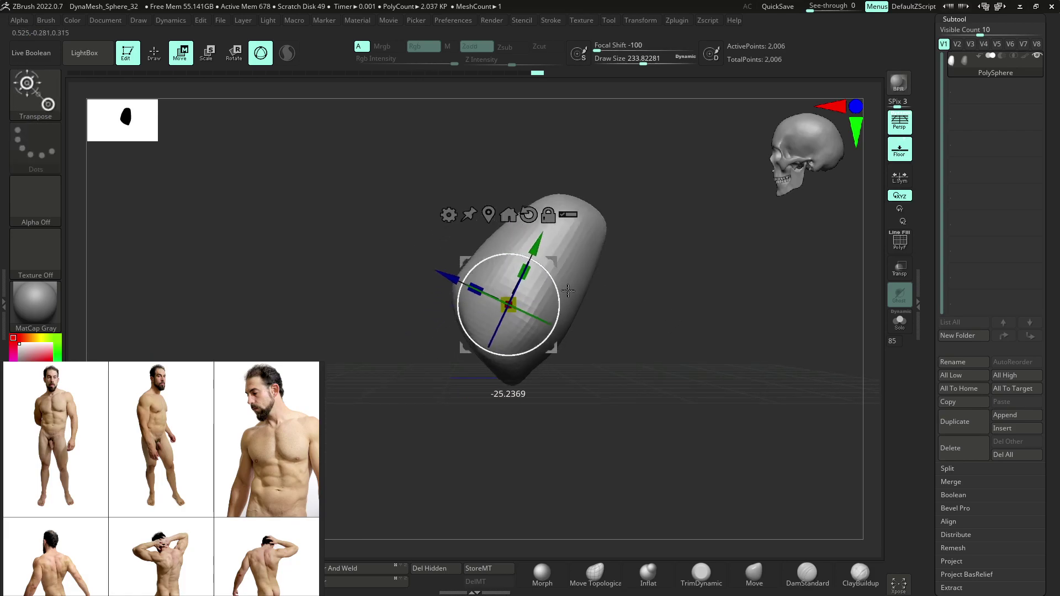
pyautogui.hotkey('ctrl', 'z')
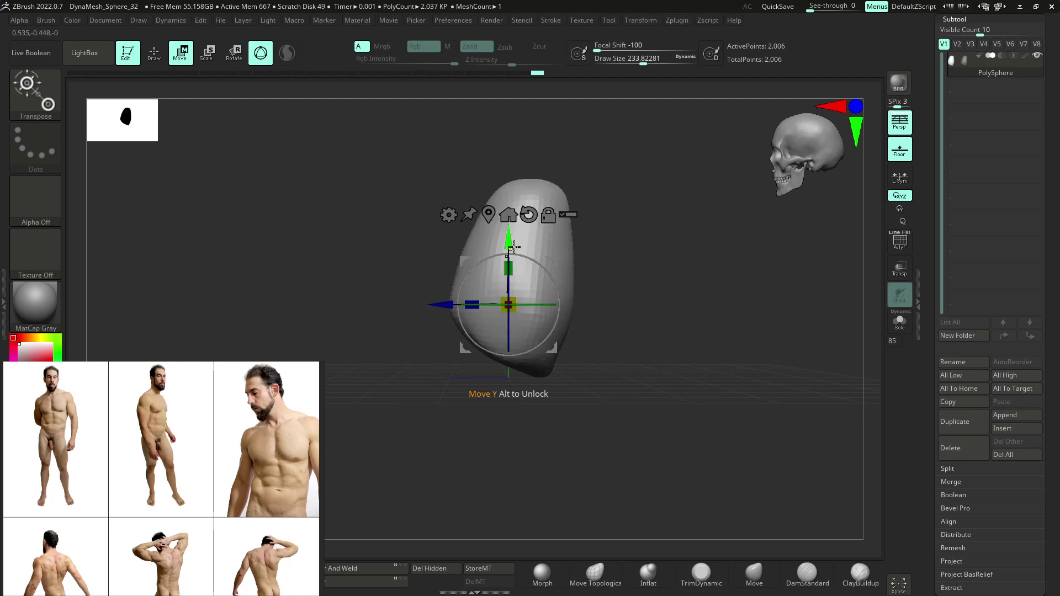
# - Try to duplicate the rib cage downward and rotate the copy by about -150 degrees as a pelvis block
pyautogui.keyDown('ctrl'); pyautogui.moveTo(510, 239); pyautogui.dragTo(464, 445); pyautogui.keyUp('ctrl')
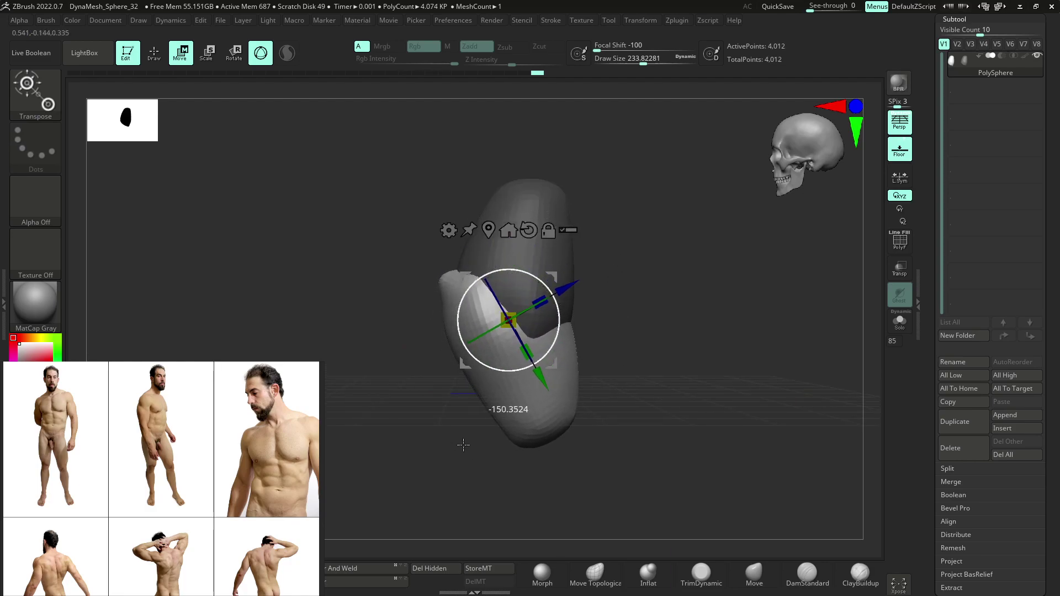
pyautogui.moveTo(552, 272); pyautogui.dragTo(559, 375)
pyautogui.moveTo(643, 372); pyautogui.dragTo(665, 371)
pyautogui.keyDown('alt'); pyautogui.moveTo(627, 369); pyautogui.dragTo(623, 259); pyautogui.keyUp('alt')
pyautogui.moveTo(643, 305); pyautogui.dragTo(608, 320)
pyautogui.keyDown('alt'); pyautogui.moveTo(608, 320); pyautogui.dragTo(596, 369); pyautogui.keyUp('alt')
pyautogui.hotkey('ctrl', 'z')
pyautogui.hotkey('ctrl', 'z')
pyautogui.hotkey('ctrl', 'z')
pyautogui.hotkey('ctrl', 'z')
pyautogui.hotkey('ctrl', 'z')
pyautogui.hotkey('ctrl', 'z')
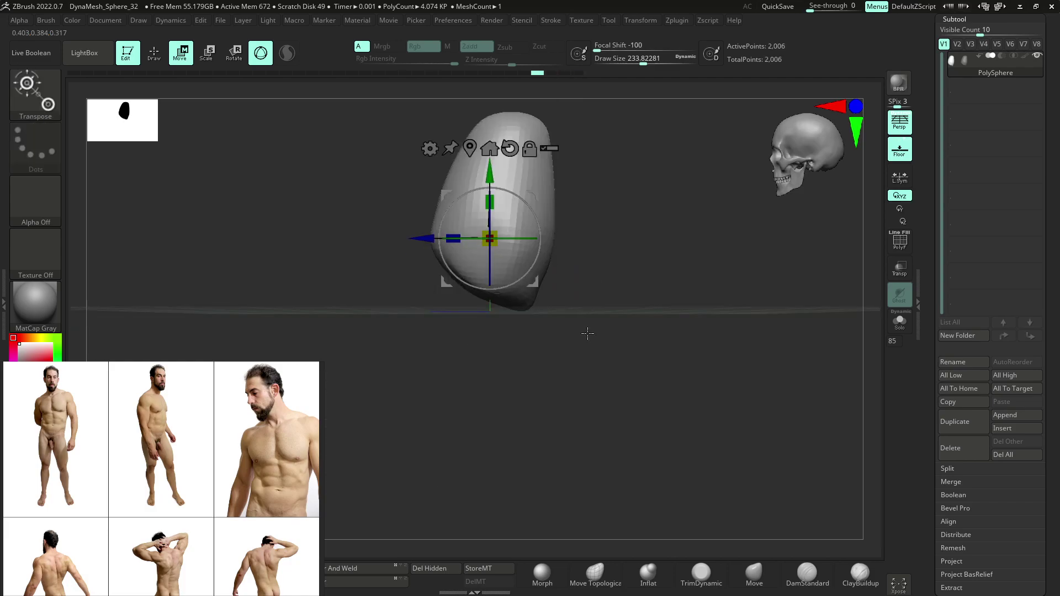
# - Duplicate the rib cage below itself with the gizmo, then flip, tilt and scale the copy down into a smaller pelvis block
pyautogui.keyDown('alt'); pyautogui.moveTo(588, 322); pyautogui.dragTo(571, 392); pyautogui.keyUp('alt')
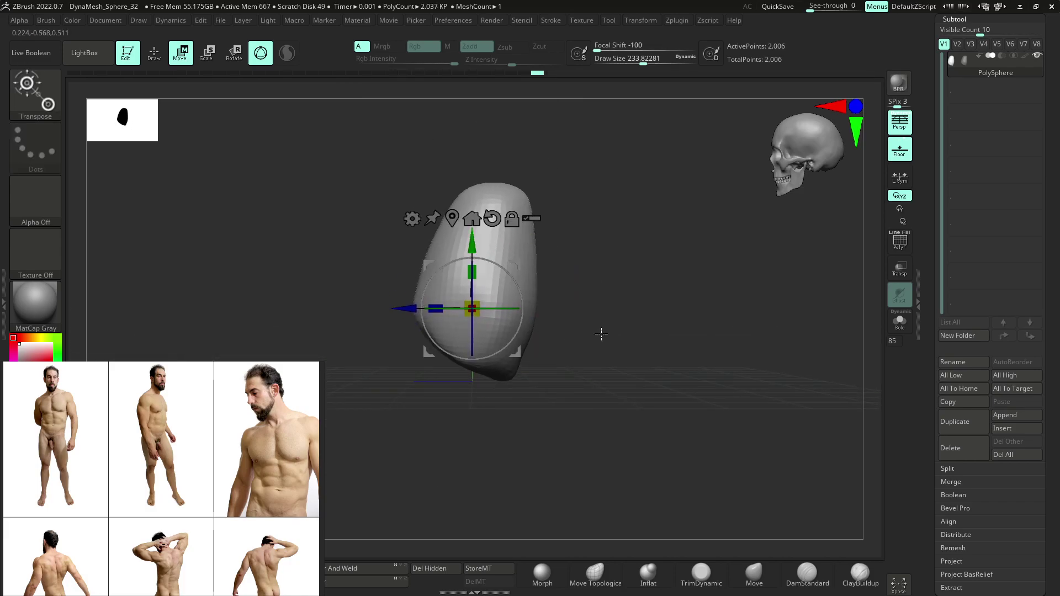
pyautogui.keyDown('alt'); pyautogui.moveTo(601, 332); pyautogui.dragTo(647, 347); pyautogui.keyUp('alt')
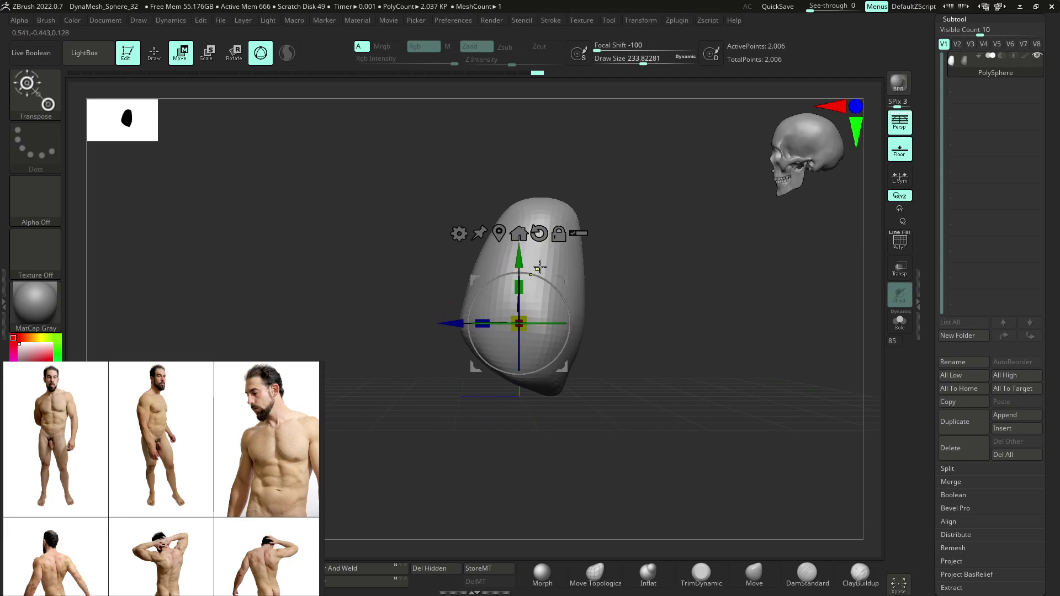
pyautogui.keyDown('ctrl'); pyautogui.moveTo(521, 262); pyautogui.dragTo(505, 474); pyautogui.keyUp('ctrl')
pyautogui.keyDown('alt'); pyautogui.moveTo(578, 396); pyautogui.dragTo(587, 324, button='right'); pyautogui.keyUp('alt')
pyautogui.moveTo(554, 318); pyautogui.dragTo(573, 297)
pyautogui.moveTo(652, 309); pyautogui.dragTo(685, 354)
pyautogui.moveTo(490, 350); pyautogui.dragTo(506, 350)
pyautogui.moveTo(644, 339); pyautogui.dragTo(580, 340)
pyautogui.moveTo(572, 301); pyautogui.dragTo(575, 332)
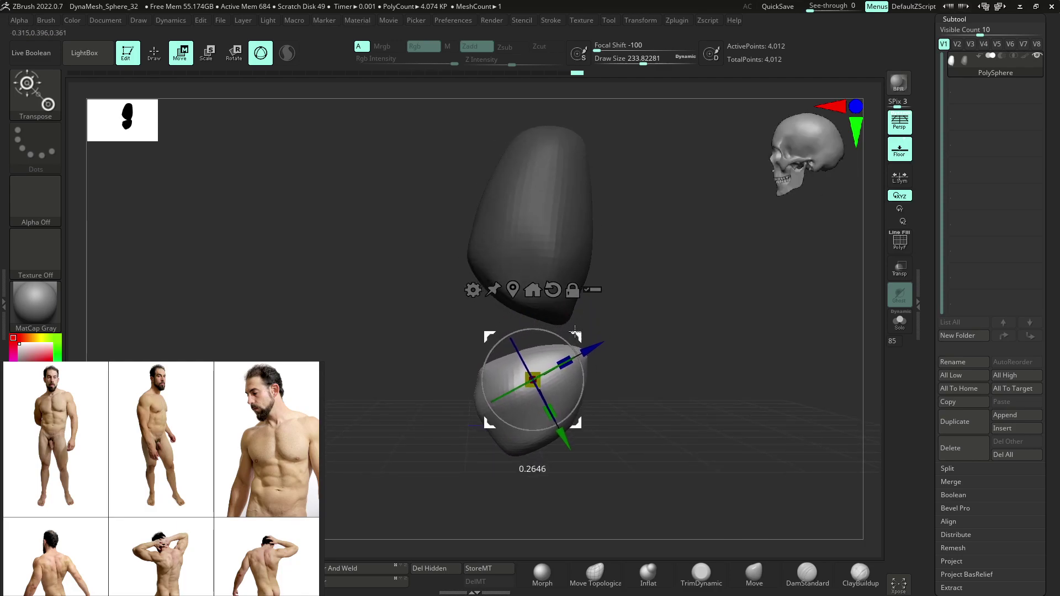
# - Try to slice the lower front of the pelvis block in side view with the KnifeCurve brush
pyautogui.press('q')
pyautogui.press('b')
pyautogui.press('c')
pyautogui.press('b')
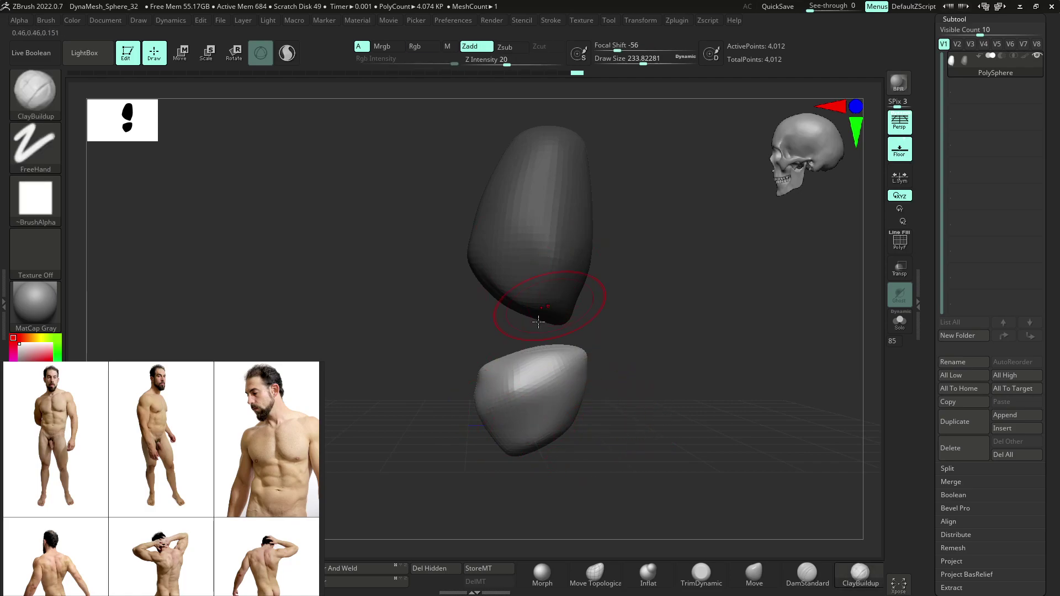
pyautogui.moveTo(508, 492)
pyautogui.keyDown('ctrl'); pyautogui.keyDown('shift'); pyautogui.mouseDown()
pyautogui.moveTo(414, 312)
pyautogui.moveTo(422, 248)
pyautogui.moveTo(403, 259)
pyautogui.moveTo(361, 414)
pyautogui.moveTo(415, 515)
pyautogui.moveTo(362, 502)
pyautogui.moveTo(427, 463)
pyautogui.moveTo(343, 502)
pyautogui.moveTo(407, 454)
pyautogui.moveTo(425, 473)
pyautogui.mouseUp(); pyautogui.keyUp('shift'); pyautogui.keyUp('ctrl')
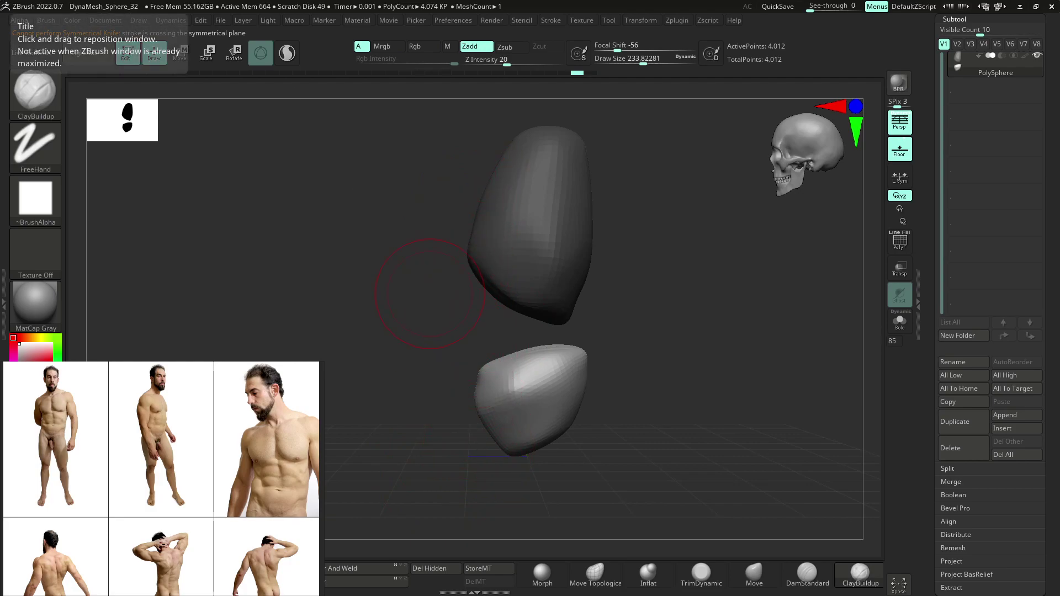
# - Sketch temporary screen annotations along the front and back of the torso in side view, and return to the normal pointer
pyautogui.hotkey('ctrl', 'shift', '3')
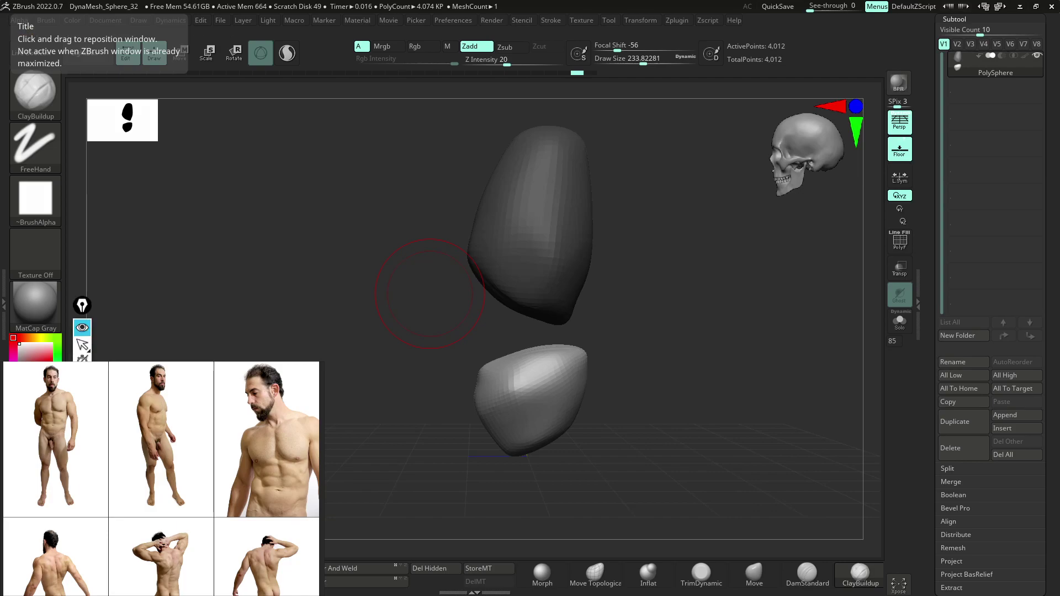
pyautogui.moveTo(482, 205)
pyautogui.mouseDown()
pyautogui.moveTo(470, 358)
pyautogui.moveTo(503, 436)
pyautogui.mouseUp()
pyautogui.moveTo(598, 240)
pyautogui.mouseDown()
pyautogui.moveTo(572, 330)
pyautogui.moveTo(612, 403)
pyautogui.mouseUp()
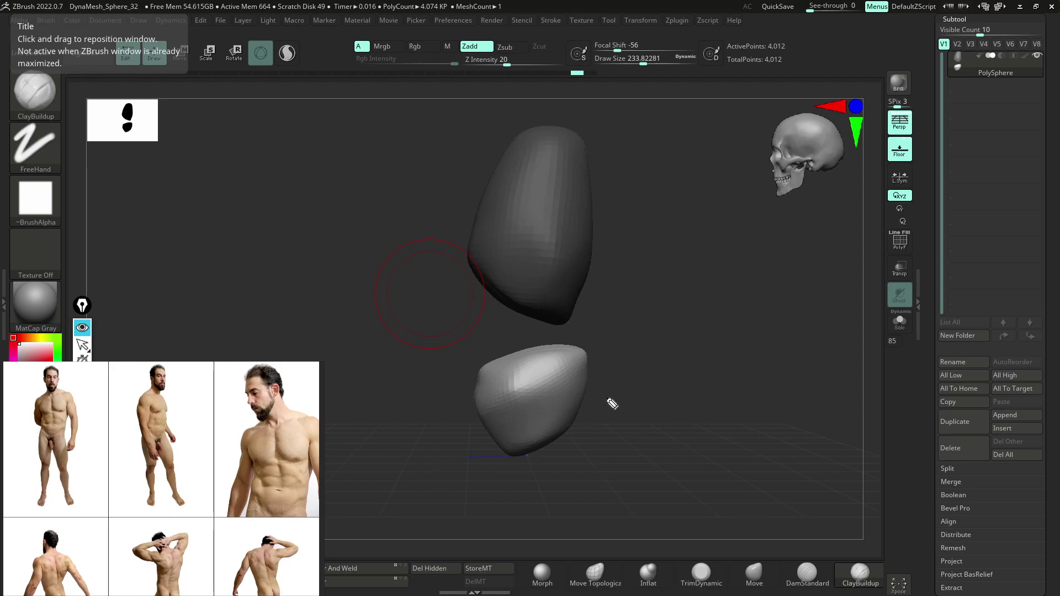
pyautogui.click(81, 346)
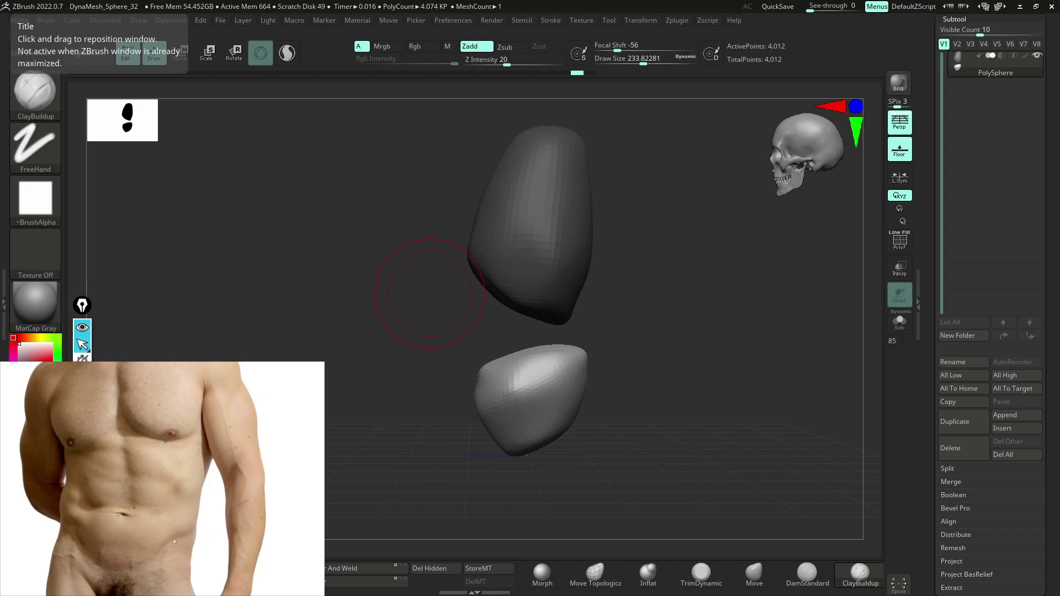
# - Slice the underside of the rib cage to an angled plane with the KnifeCurve brush and invert the mask onto it
pyautogui.moveTo(643, 256)
pyautogui.keyDown('ctrl'); pyautogui.keyDown('shift'); pyautogui.mouseDown()
pyautogui.moveTo(426, 378)
pyautogui.moveTo(419, 360)
pyautogui.mouseUp(); pyautogui.keyUp('shift'); pyautogui.keyUp('ctrl')
pyautogui.moveTo(670, 325)
pyautogui.mouseDown()
pyautogui.moveTo(639, 372)
pyautogui.moveTo(620, 338)
pyautogui.moveTo(535, 348)
pyautogui.mouseUp()
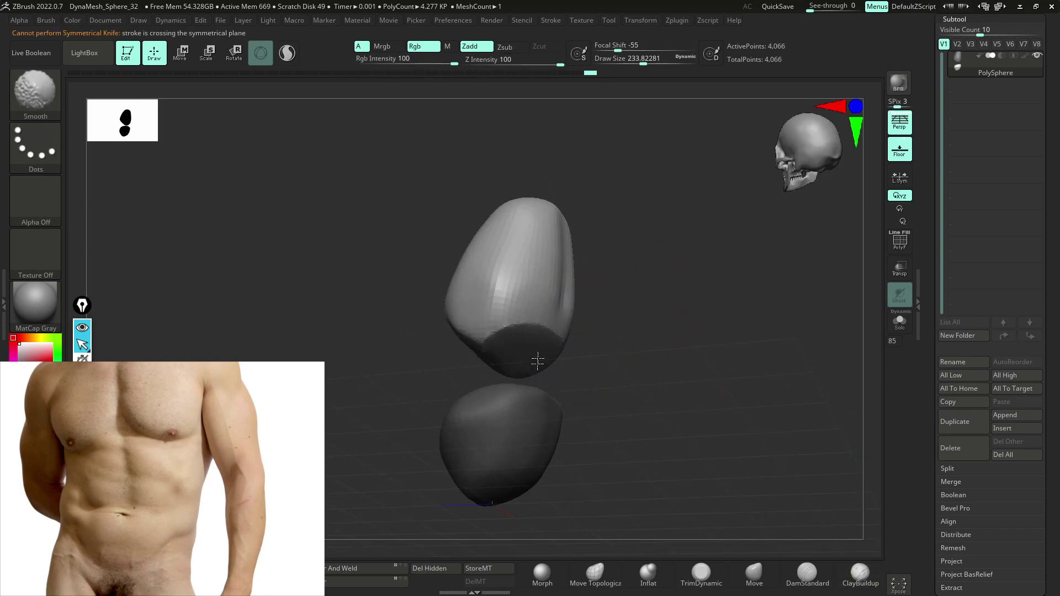
pyautogui.keyDown('ctrl'); pyautogui.click(653, 382); pyautogui.keyUp('ctrl')
pyautogui.moveTo(653, 382); pyautogui.dragTo(679, 412)
# - Adjust the placement of the pelvis block beneath the rib cage with the gizmo and turn perspective off
pyautogui.press('w')
pyautogui.moveTo(533, 368); pyautogui.dragTo(531, 358)
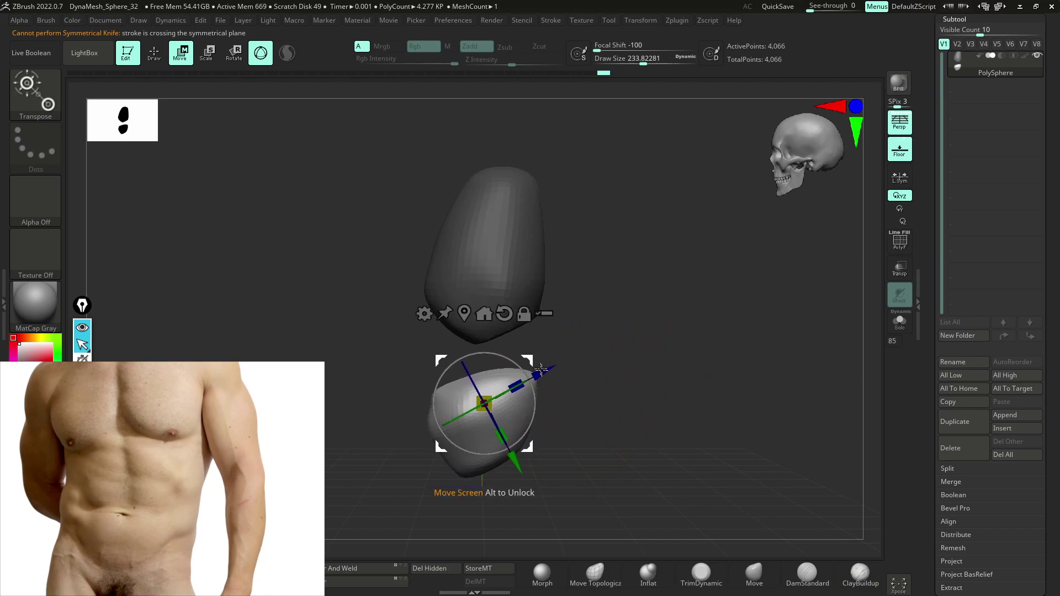
pyautogui.click(899, 122)
pyautogui.moveTo(533, 384)
pyautogui.mouseDown()
pyautogui.moveTo(531, 368)
pyautogui.moveTo(545, 391)
pyautogui.mouseUp()
# - Slice flat planes into the front and upper front corner of the pelvis block with the KnifeCurve brush
pyautogui.press('b')
pyautogui.press('c')
pyautogui.press('b')
pyautogui.keyDown('ctrl'); pyautogui.keyDown('shift'); pyautogui.moveTo(507, 510); pyautogui.dragTo(431, 380); pyautogui.keyUp('shift'); pyautogui.keyUp('ctrl')
pyautogui.keyDown('ctrl'); pyautogui.keyDown('shift'); pyautogui.moveTo(514, 357); pyautogui.dragTo(569, 445); pyautogui.keyUp('shift'); pyautogui.keyUp('ctrl')
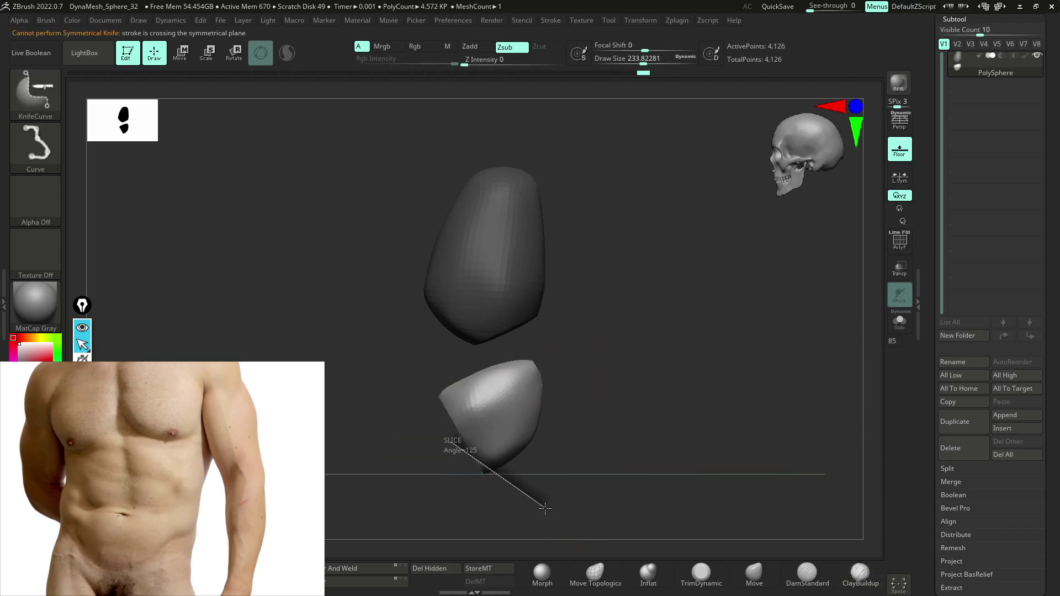
pyautogui.keyDown('ctrl'); pyautogui.keyDown('shift'); pyautogui.moveTo(570, 514); pyautogui.dragTo(555, 425); pyautogui.keyUp('shift'); pyautogui.keyUp('ctrl')
pyautogui.keyDown('ctrl'); pyautogui.keyDown('shift'); pyautogui.moveTo(525, 490); pyautogui.dragTo(415, 418); pyautogui.keyUp('shift'); pyautogui.keyUp('ctrl')
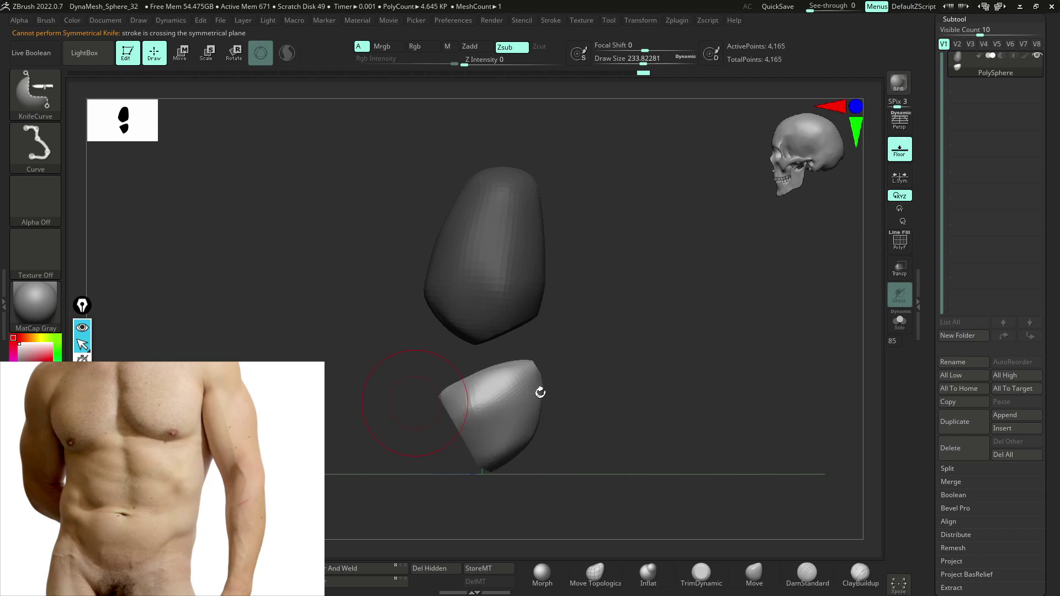
pyautogui.keyDown('ctrl'); pyautogui.keyDown('shift'); pyautogui.moveTo(452, 461); pyautogui.dragTo(455, 358); pyautogui.keyUp('shift'); pyautogui.keyUp('ctrl')
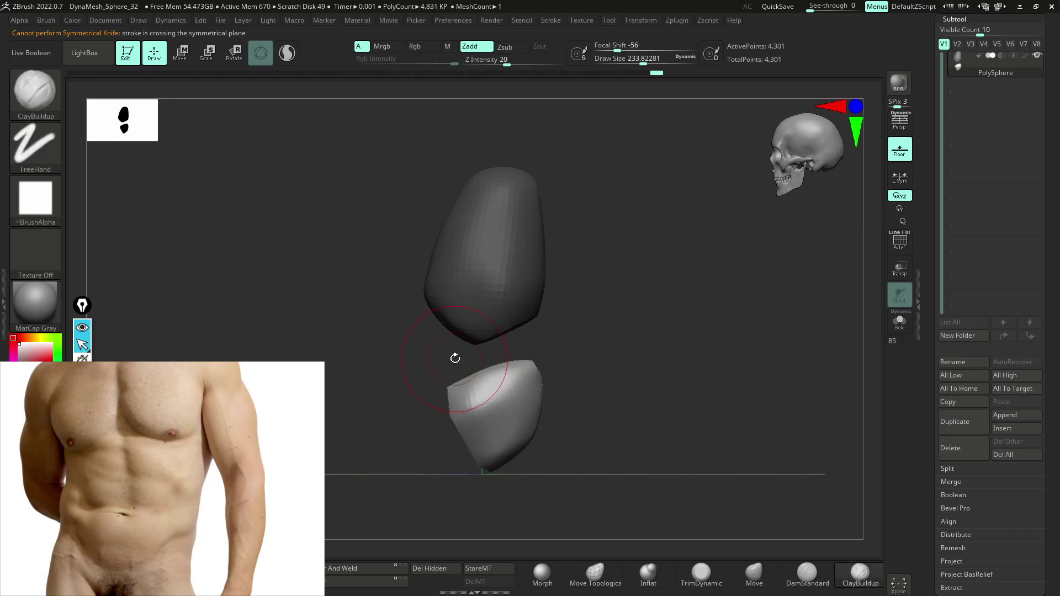
# - Invert the mask onto the pelvis and slice the lower front of the rib cage flat with the KnifeCurve brush
pyautogui.keyDown('ctrl'); pyautogui.click(595, 312); pyautogui.keyUp('ctrl')
pyautogui.moveTo(447, 354)
pyautogui.keyDown('ctrl'); pyautogui.keyDown('shift'); pyautogui.mouseDown()
pyautogui.moveTo(432, 228)
pyautogui.moveTo(421, 222)
pyautogui.mouseUp(); pyautogui.keyUp('shift'); pyautogui.keyUp('ctrl')
pyautogui.keyDown('shift'); pyautogui.moveTo(634, 343); pyautogui.dragTo(495, 279); pyautogui.keyUp('shift')
pyautogui.moveTo(711, 349); pyautogui.dragTo(642, 385)
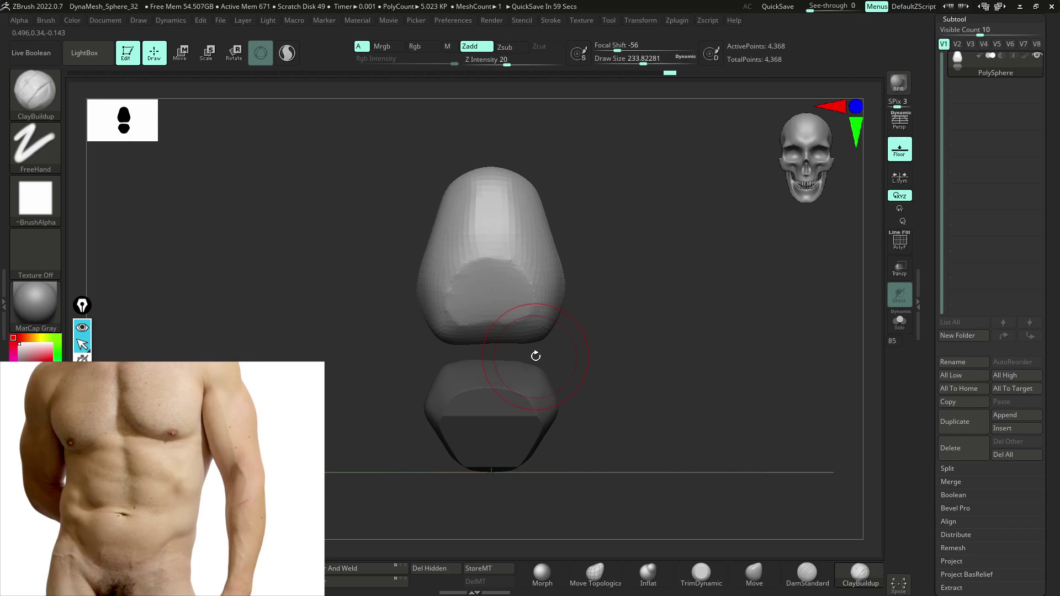
# - Try to build up volume on one upper side of the rib cage with the ClayBuildup brush at a draw size of about 234
pyautogui.keyDown('ctrl'); pyautogui.click(563, 225); pyautogui.keyUp('ctrl')
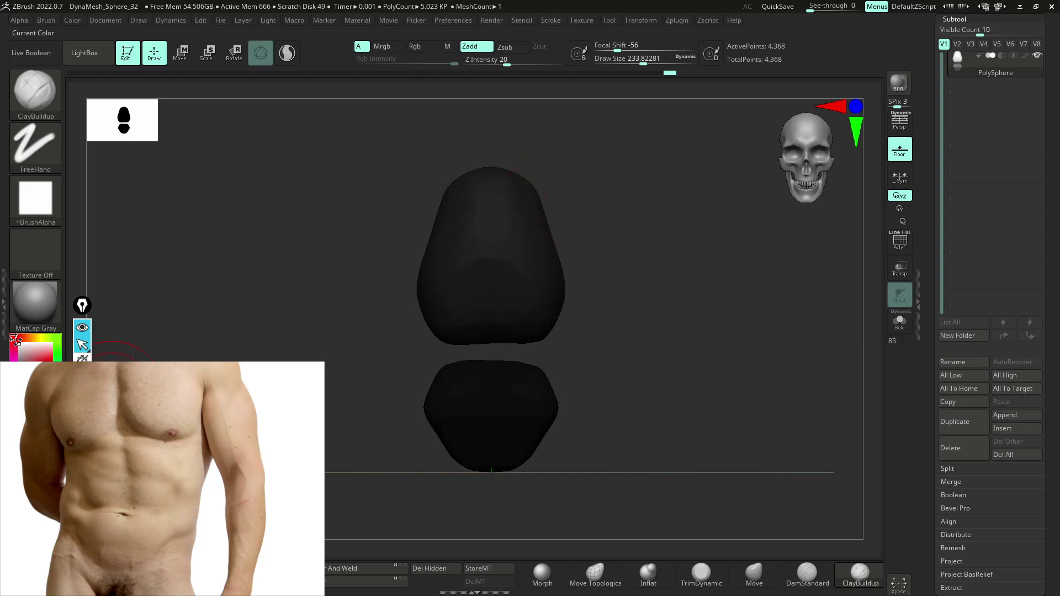
pyautogui.keyDown('ctrl'); pyautogui.click(549, 173); pyautogui.keyUp('ctrl')
pyautogui.moveTo(548, 173)
pyautogui.mouseDown()
pyautogui.moveTo(597, 142)
pyautogui.moveTo(542, 185)
pyautogui.moveTo(588, 162)
pyautogui.mouseUp()
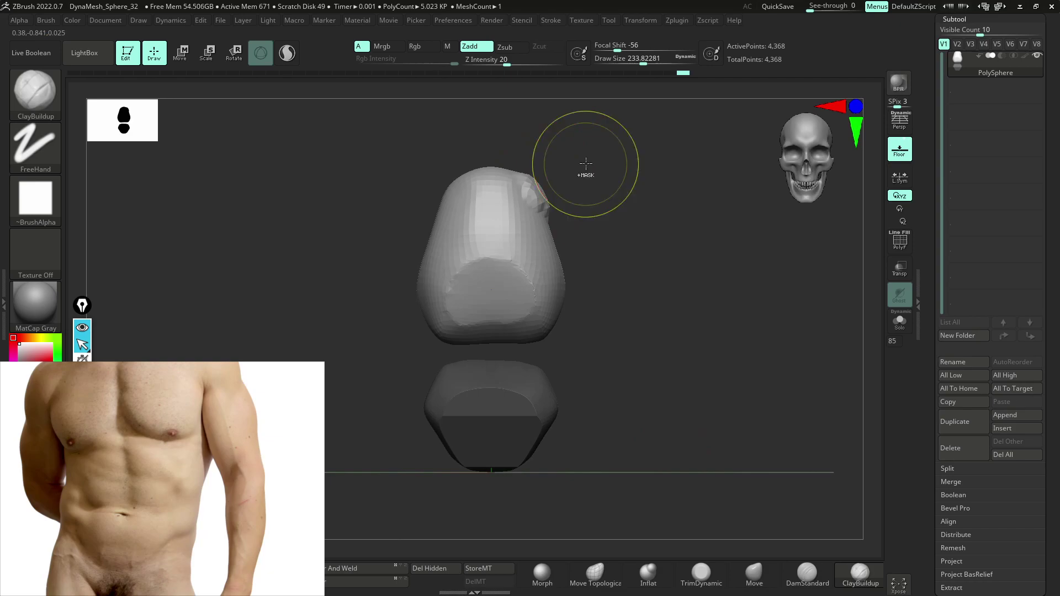
pyautogui.hotkey('ctrl', 'z')
pyautogui.moveTo(527, 209)
pyautogui.mouseDown()
pyautogui.moveTo(552, 222)
pyautogui.moveTo(565, 251)
pyautogui.mouseUp()
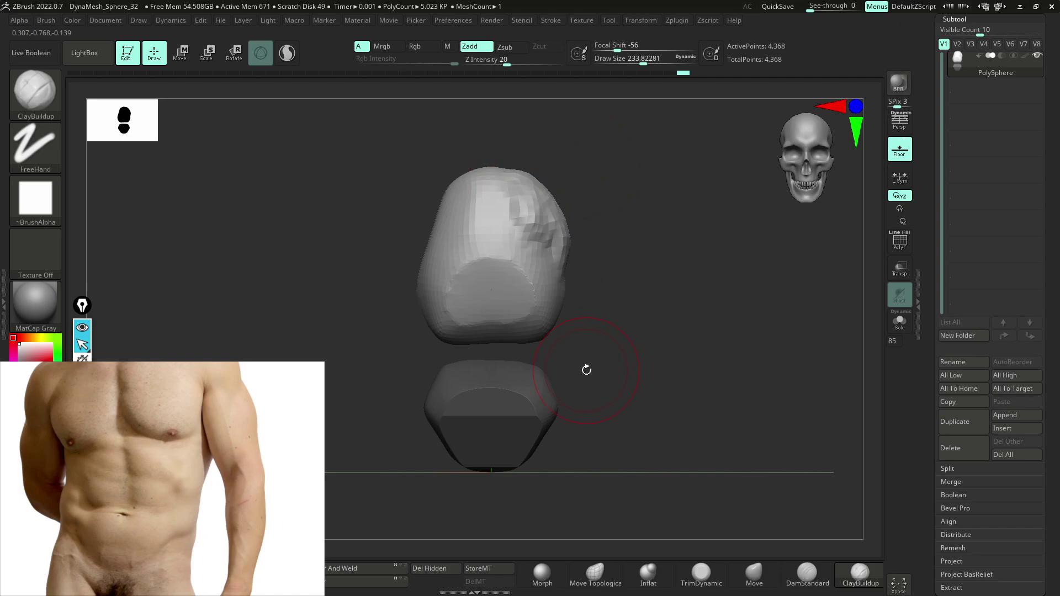
pyautogui.hotkey('ctrl', 'z')
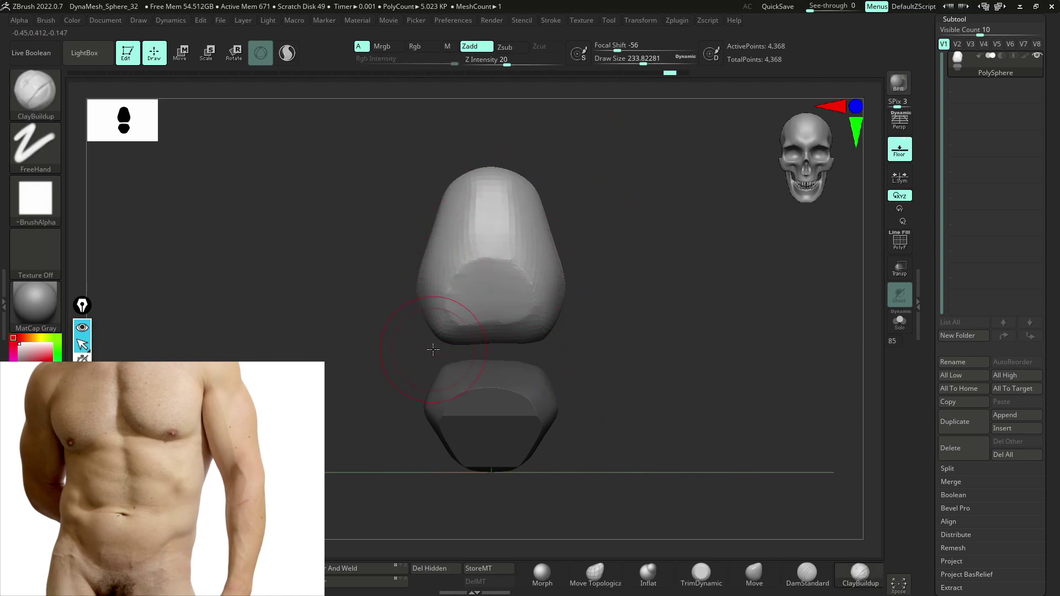
# - Switch to the Move brush and apply Mirror And Weld to make the torso mesh symmetrical
pyautogui.press('b')
pyautogui.press('m')
pyautogui.press('v')
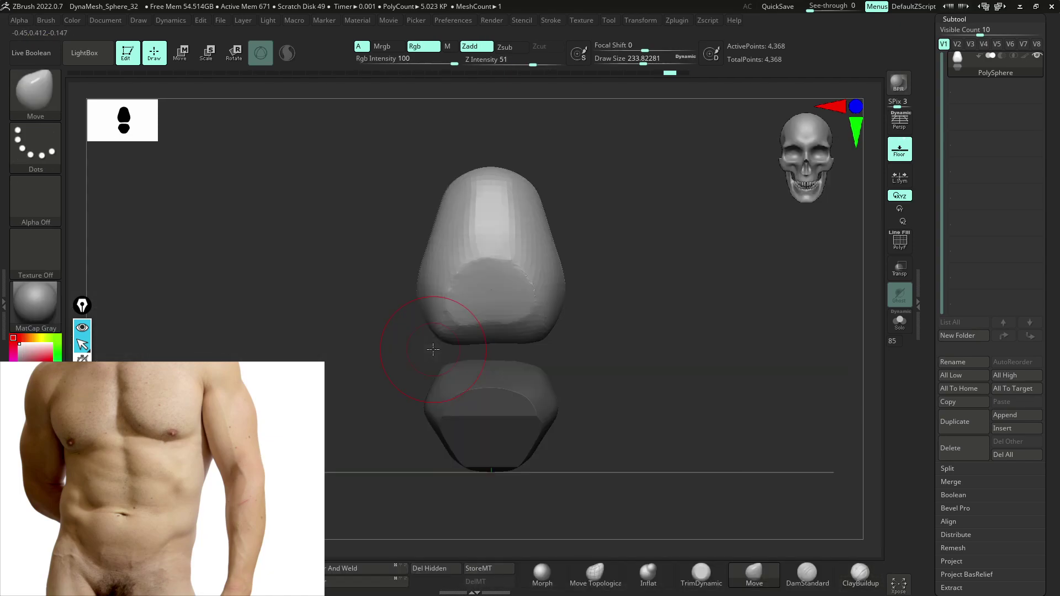
pyautogui.click(346, 572)
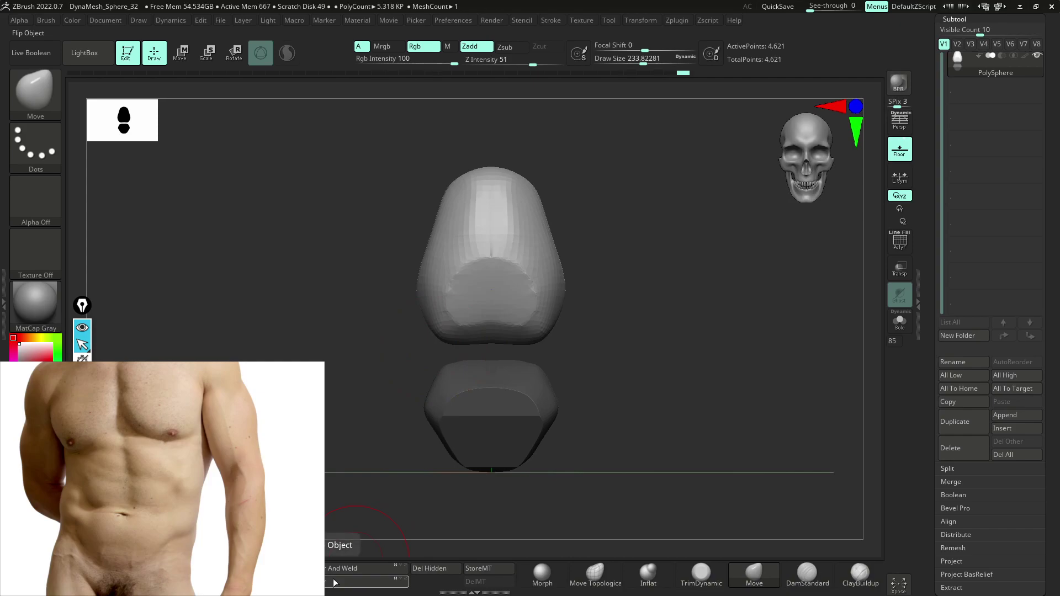
pyautogui.moveTo(679, 415); pyautogui.dragTo(657, 424)
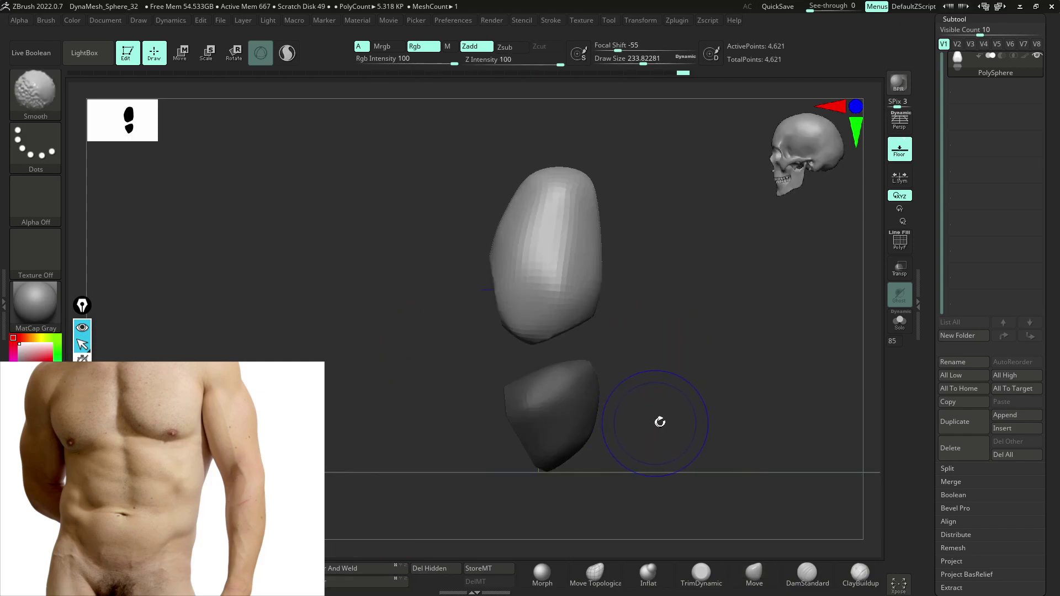
# - Clear the mask from the pelvis block and compare both torso volumes from the side and front
pyautogui.press('w')
pyautogui.moveTo(601, 355)
pyautogui.mouseDown()
pyautogui.moveTo(663, 377)
pyautogui.moveTo(717, 422)
pyautogui.moveTo(678, 398)
pyautogui.moveTo(532, 403)
pyautogui.mouseUp()
pyautogui.press('q')
pyautogui.press('w')
pyautogui.press('q')
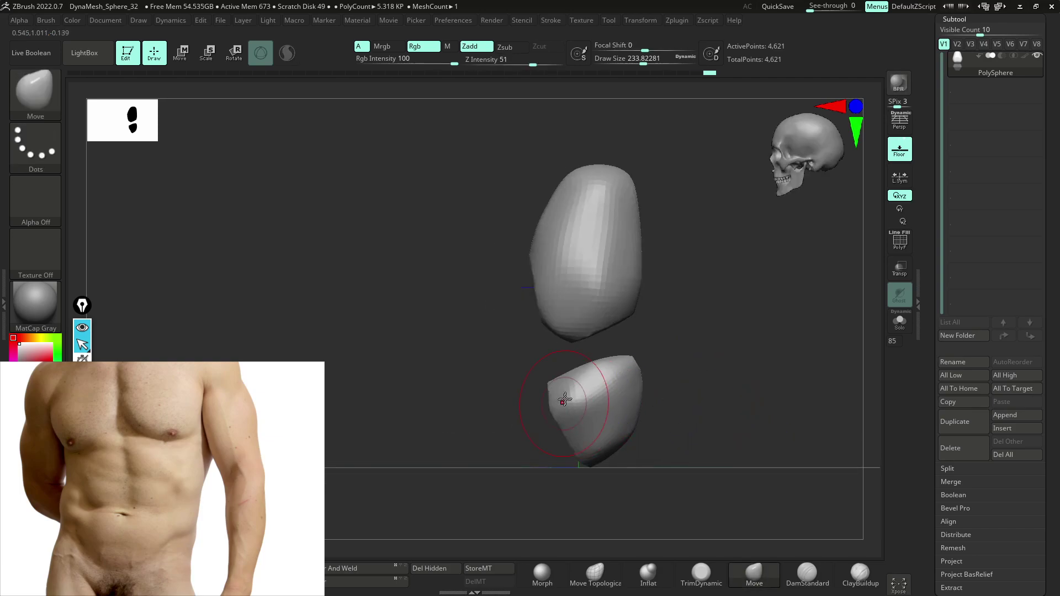
pyautogui.keyDown('shift'); pyautogui.moveTo(574, 458); pyautogui.dragTo(585, 473); pyautogui.keyUp('shift')
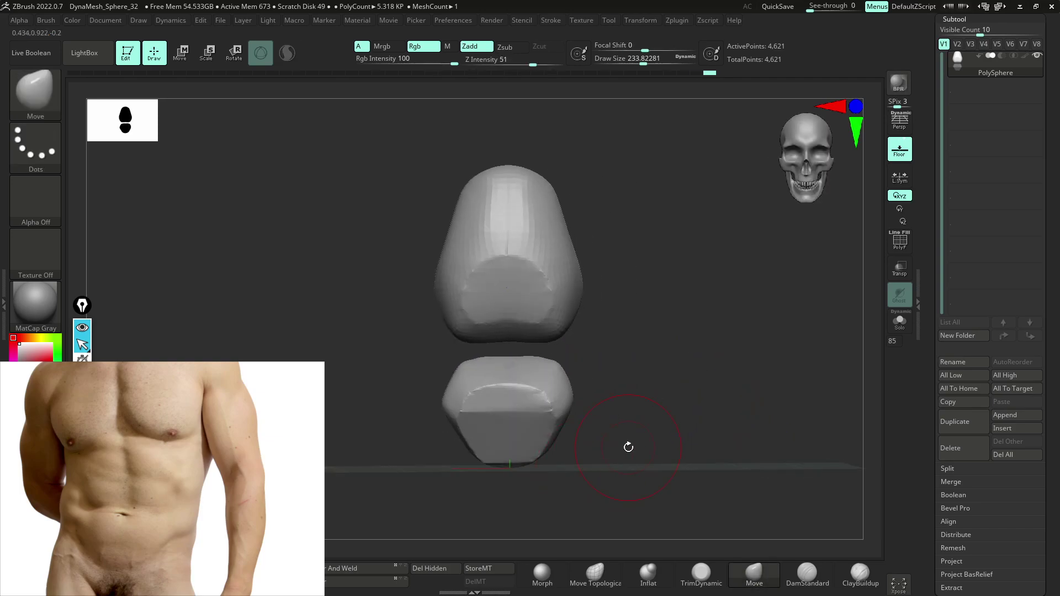
# - Check the polygroups with the polyframe shown, remesh the torso blocks with DynaMesh, and hide the polyframe
pyautogui.click(900, 241)
pyautogui.press('ctrl')
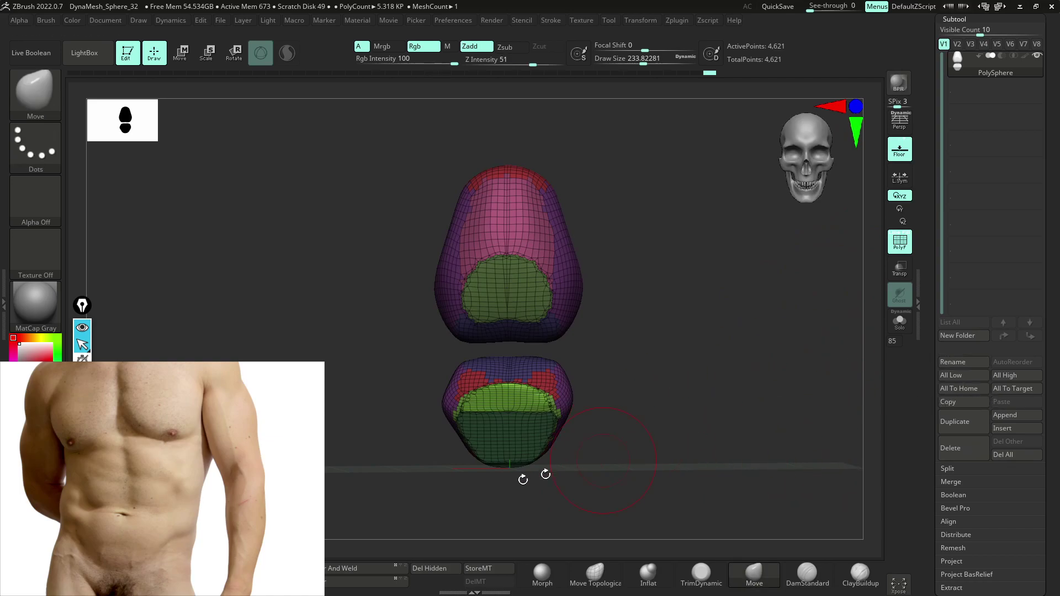
pyautogui.moveTo(718, 419); pyautogui.dragTo(624, 426)
pyautogui.click(890, 246)
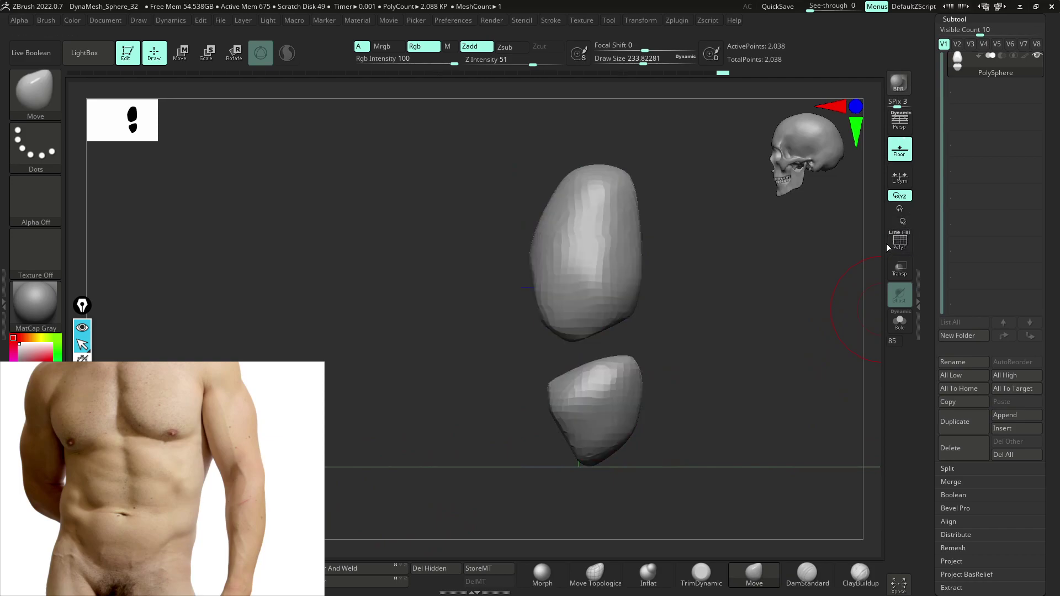
# - Slice off the lower outer side of the pelvis block from the front with the KnifeCurve brush and bring up the gizmo
pyautogui.moveTo(701, 420)
pyautogui.keyDown('shift'); pyautogui.mouseDown()
pyautogui.moveTo(530, 437)
pyautogui.moveTo(505, 477)
pyautogui.moveTo(513, 491)
pyautogui.mouseUp(); pyautogui.keyUp('shift')
pyautogui.hotkey('ctrl', 'z')
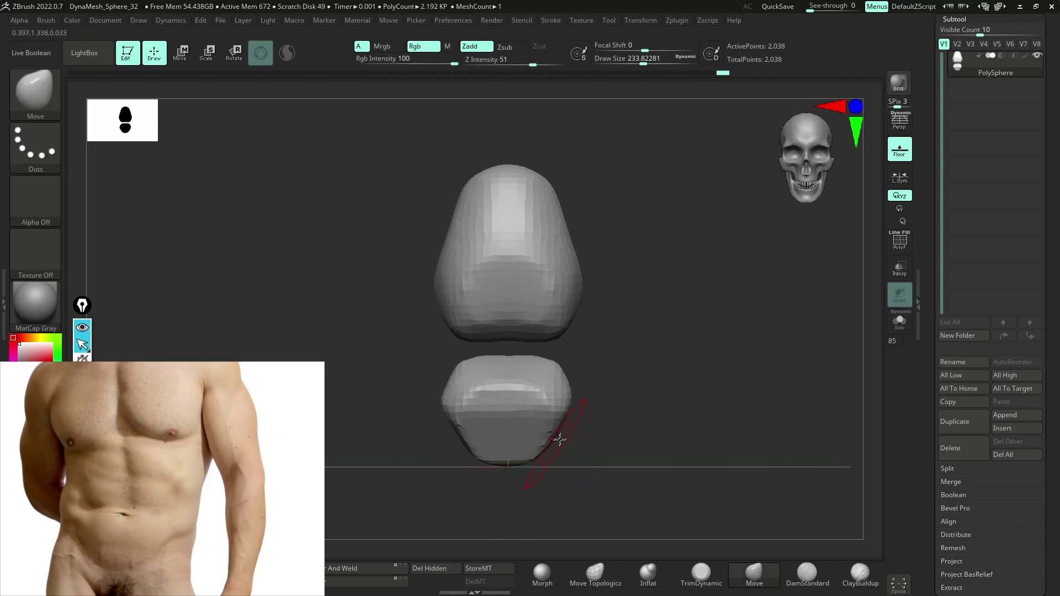
pyautogui.moveTo(586, 399)
pyautogui.keyDown('ctrl'); pyautogui.keyDown('shift'); pyautogui.mouseDown()
pyautogui.moveTo(515, 492)
pyautogui.moveTo(552, 499)
pyautogui.moveTo(568, 456)
pyautogui.moveTo(631, 494)
pyautogui.moveTo(543, 474)
pyautogui.mouseUp(); pyautogui.keyUp('shift'); pyautogui.keyUp('ctrl')
pyautogui.press('w')
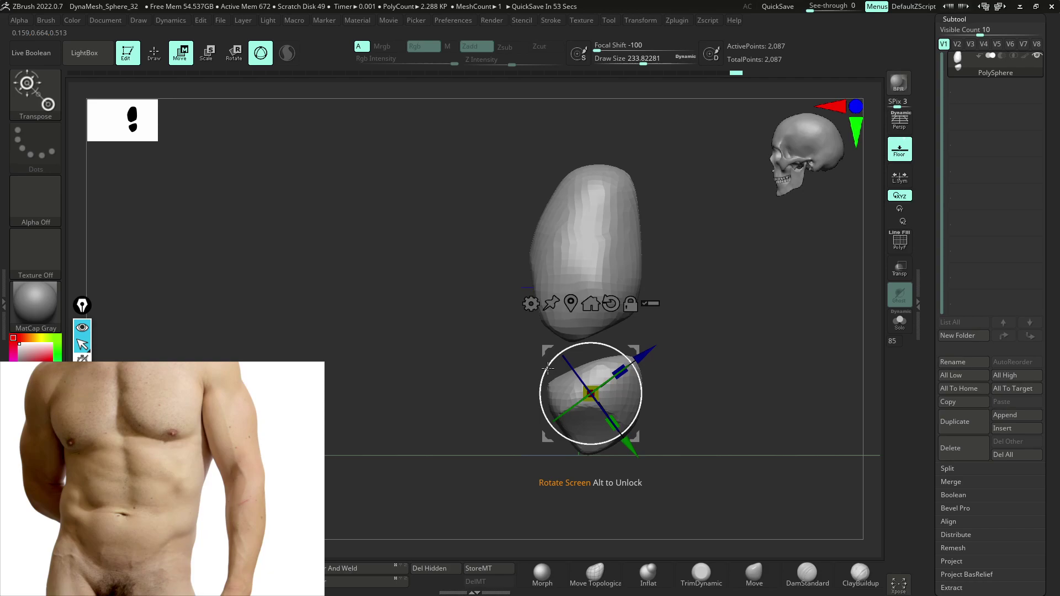
# - Insert a sphere subtool, scale it down uniformly and move it into the waist gap between the rib cage and pelvis
pyautogui.click(1013, 430)
pyautogui.click(634, 356)
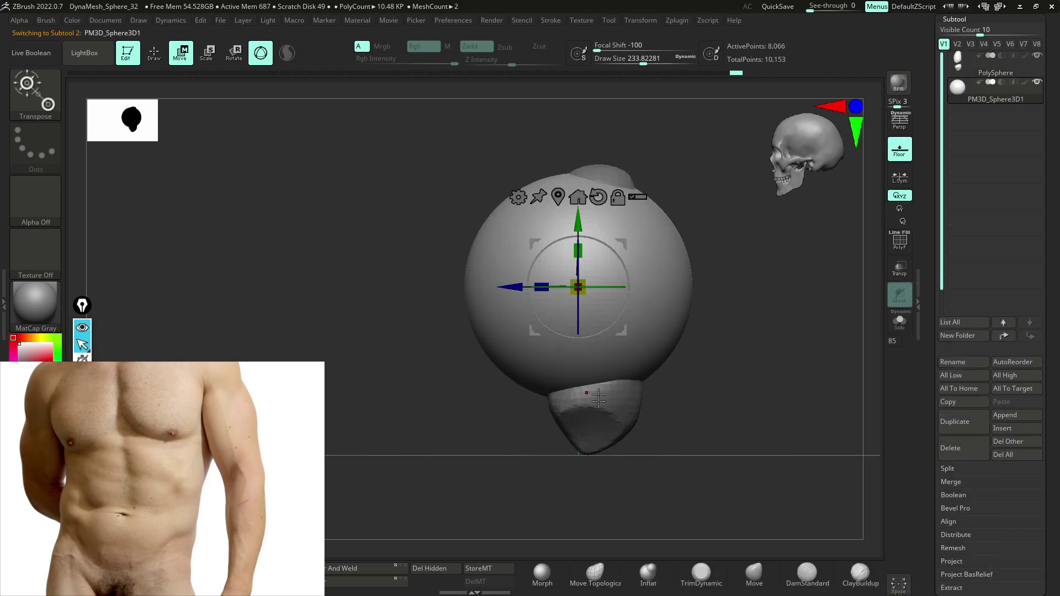
pyautogui.moveTo(578, 286); pyautogui.dragTo(578, 281)
pyautogui.moveTo(578, 222); pyautogui.dragTo(578, 282)
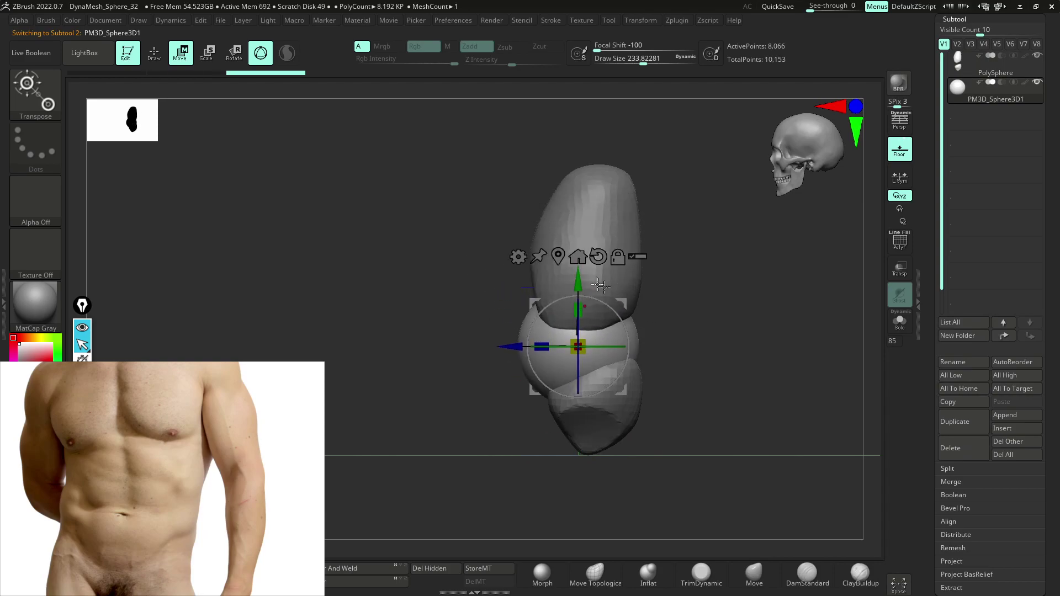
pyautogui.keyDown('shift'); pyautogui.moveTo(690, 318); pyautogui.dragTo(760, 320); pyautogui.keyUp('shift')
pyautogui.moveTo(583, 341); pyautogui.dragTo(582, 346)
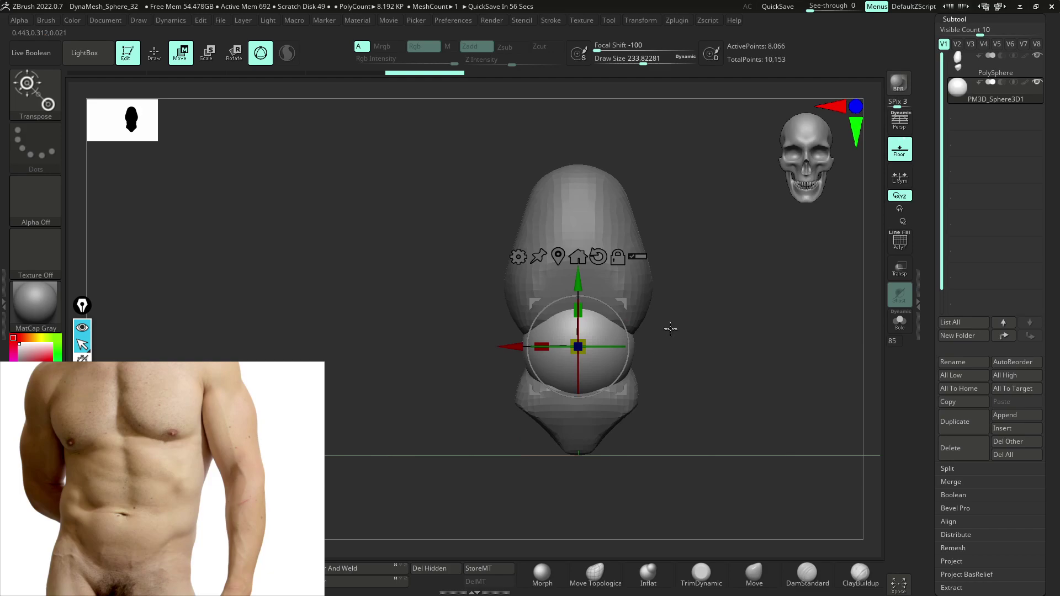
pyautogui.keyDown('alt'); pyautogui.moveTo(670, 328); pyautogui.dragTo(661, 355); pyautogui.keyUp('alt')
# - Mark the rib cage outline and its lower arch over the front of the torso with the on-screen annotation pen
pyautogui.click(82, 376)
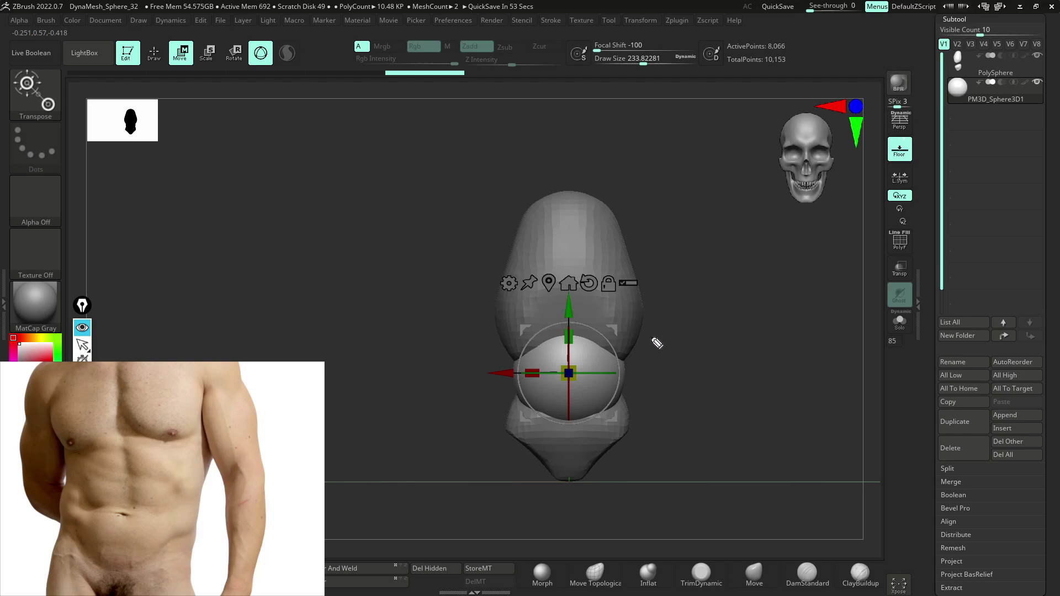
pyautogui.click(83, 345)
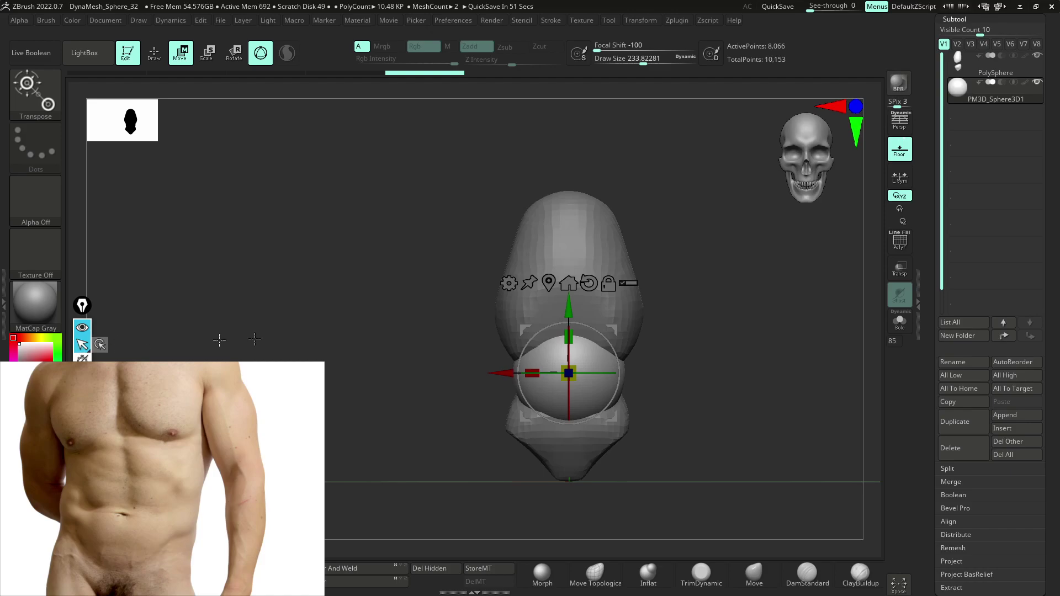
pyautogui.moveTo(686, 338)
pyautogui.mouseDown()
pyautogui.moveTo(661, 310)
pyautogui.moveTo(661, 343)
pyautogui.moveTo(671, 346)
pyautogui.mouseUp()
pyautogui.keyDown('ctrl'); pyautogui.moveTo(671, 346); pyautogui.dragTo(708, 375, button='right'); pyautogui.keyUp('ctrl')
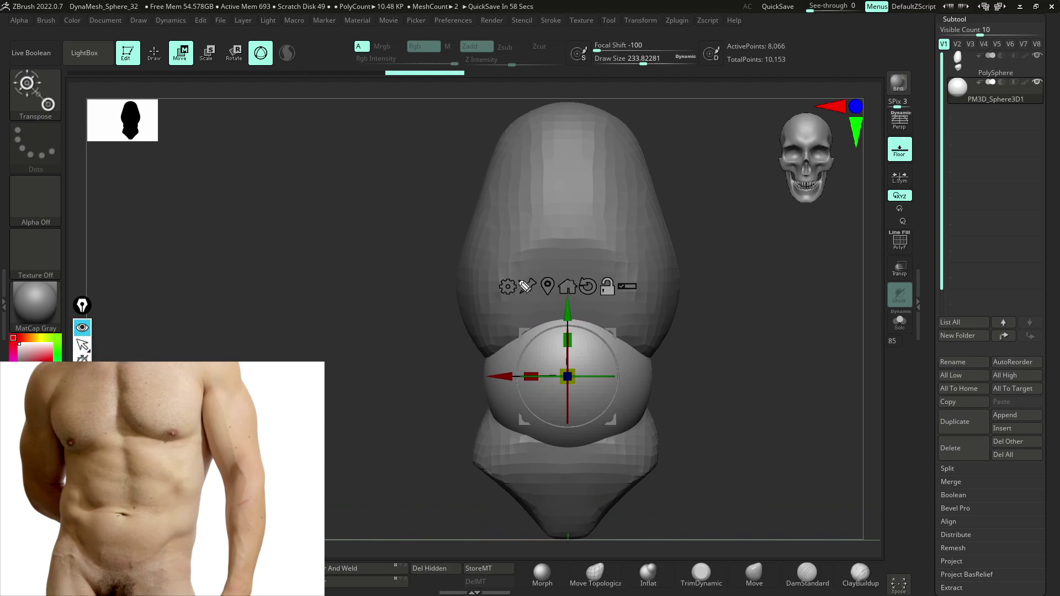
pyautogui.moveTo(497, 321); pyautogui.dragTo(536, 270)
pyautogui.moveTo(497, 322)
pyautogui.mouseDown()
pyautogui.moveTo(460, 278)
pyautogui.moveTo(531, 121)
pyautogui.mouseUp()
pyautogui.moveTo(585, 272)
pyautogui.mouseDown()
pyautogui.moveTo(631, 322)
pyautogui.moveTo(663, 307)
pyautogui.mouseUp()
pyautogui.moveTo(613, 130); pyautogui.dragTo(662, 306)
pyautogui.moveTo(662, 307)
pyautogui.mouseDown()
pyautogui.moveTo(611, 120)
pyautogui.moveTo(512, 146)
pyautogui.mouseUp()
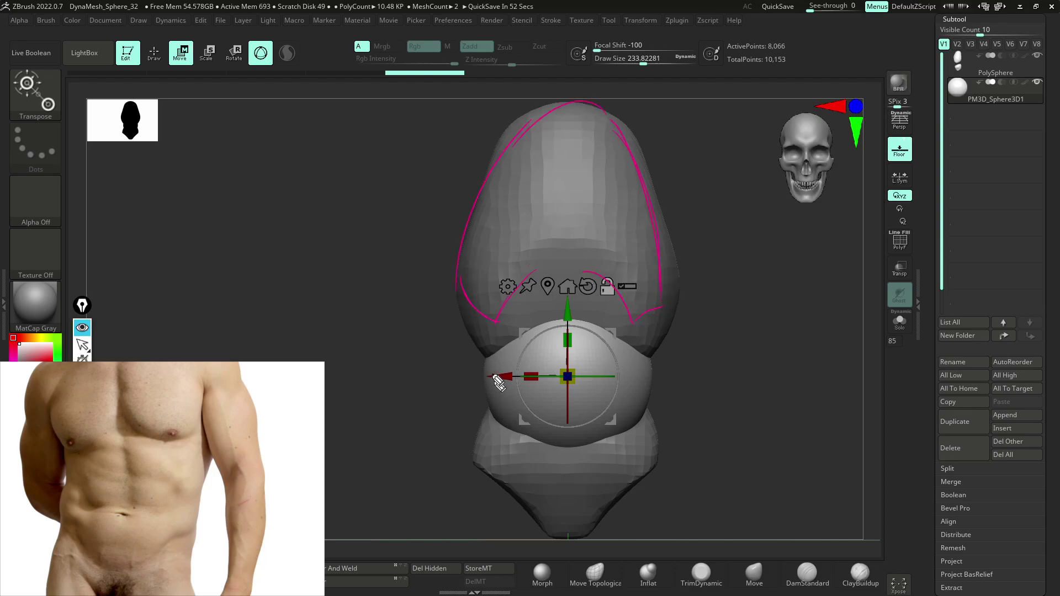
# - Mark the side waist muscles and the pelvis outline with the annotation pen, and return to the sculpting cursor
pyautogui.moveTo(485, 322); pyautogui.dragTo(504, 430)
pyautogui.moveTo(599, 301); pyautogui.dragTo(585, 441)
pyautogui.moveTo(652, 323); pyautogui.dragTo(649, 428)
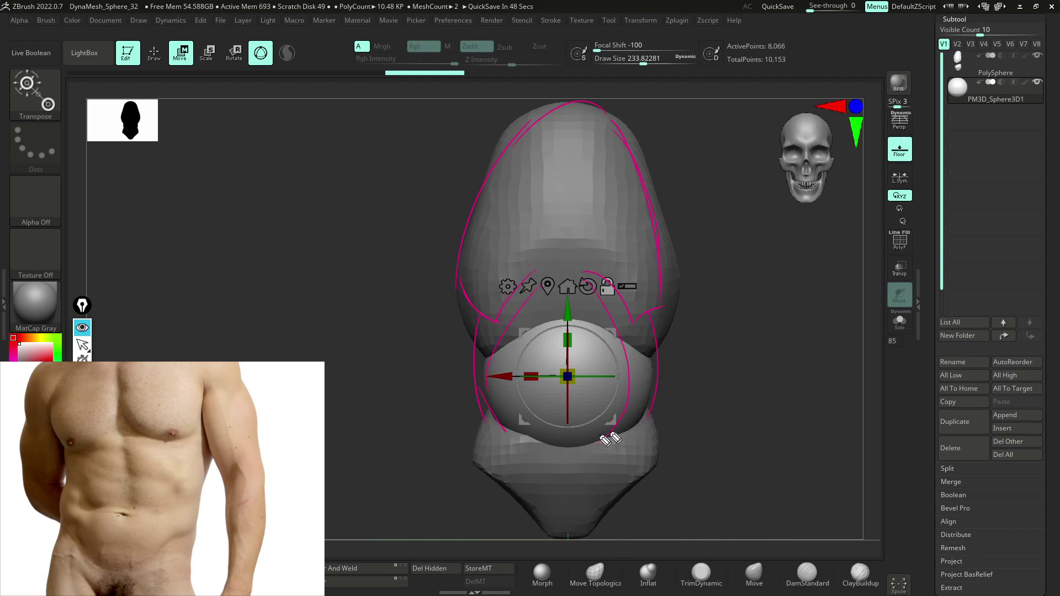
pyautogui.moveTo(478, 396); pyautogui.dragTo(459, 427)
pyautogui.moveTo(464, 438); pyautogui.dragTo(497, 491)
pyautogui.moveTo(682, 415); pyautogui.dragTo(611, 526)
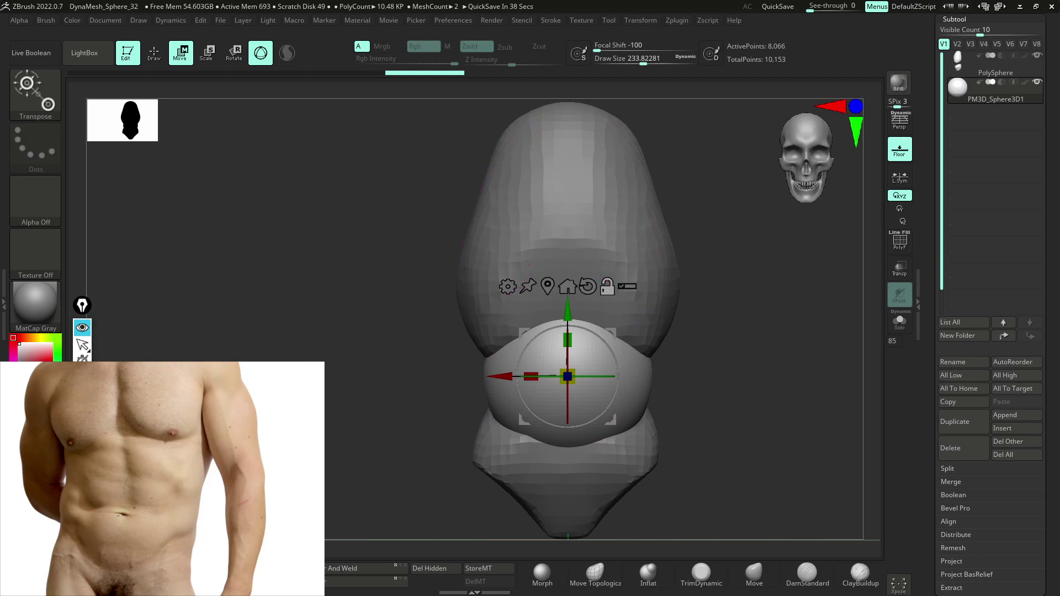
pyautogui.click(82, 345)
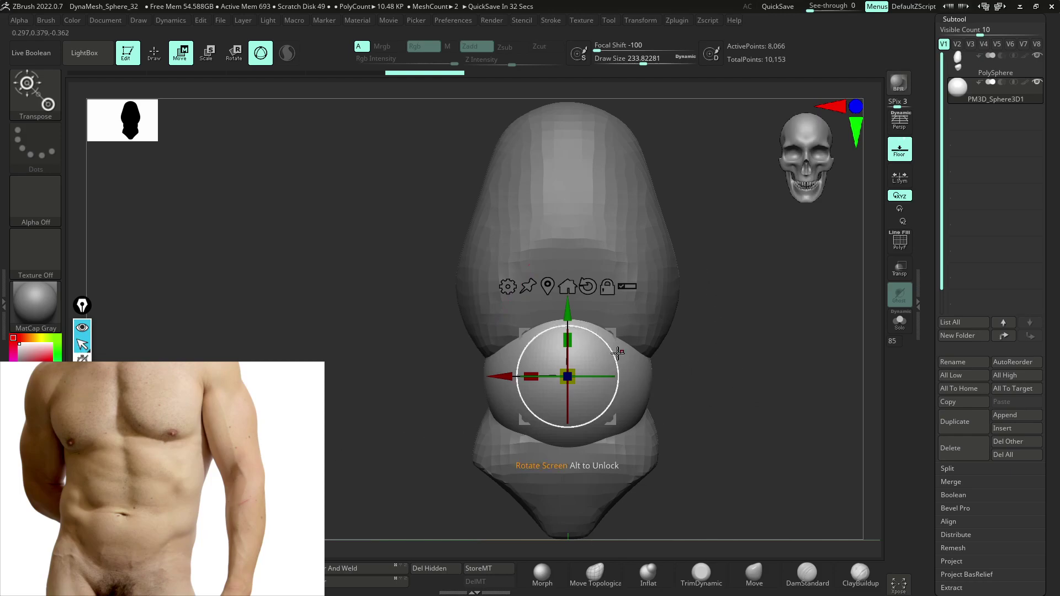
# - With the Move brush, stretch the waist sphere up over the lower rib cage and down over the front of the pelvis
pyautogui.press('q')
pyautogui.moveTo(575, 335)
pyautogui.mouseDown()
pyautogui.moveTo(571, 301)
pyautogui.moveTo(611, 309)
pyautogui.mouseUp()
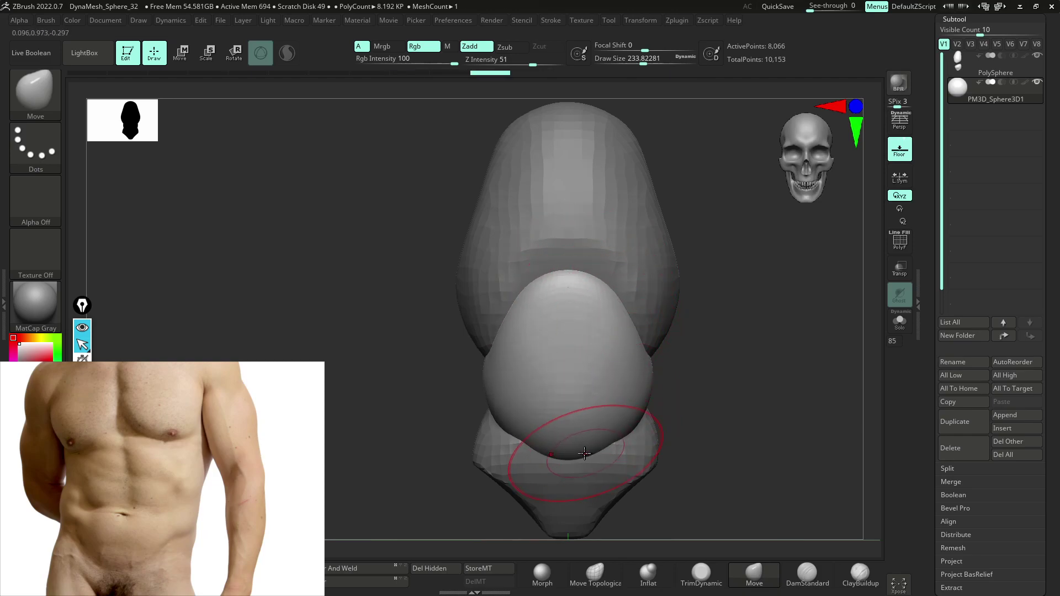
pyautogui.moveTo(580, 438); pyautogui.dragTo(670, 450, button='right')
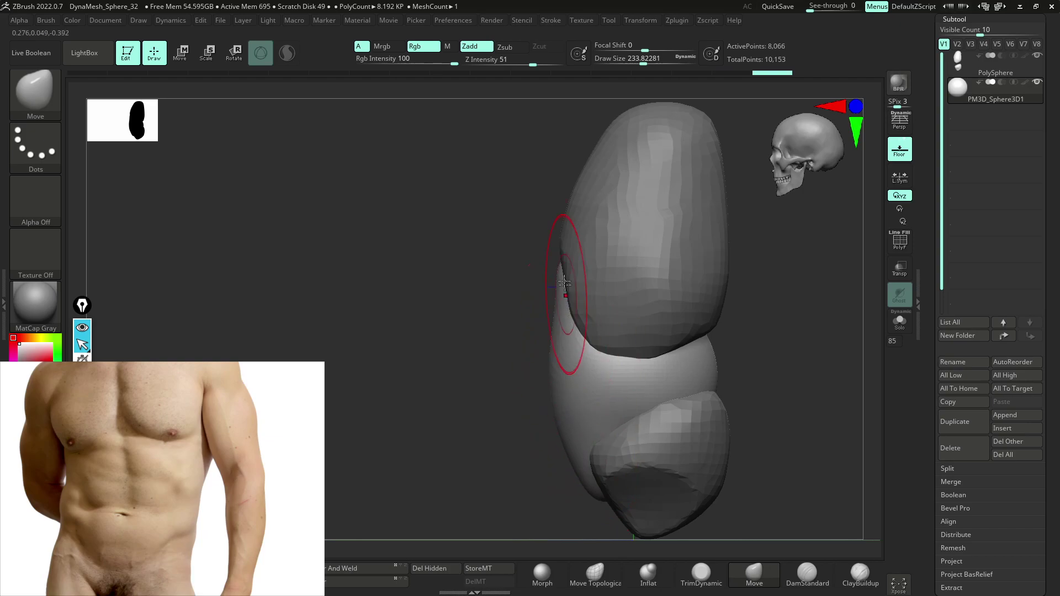
pyautogui.moveTo(507, 288); pyautogui.dragTo(580, 257, button='right')
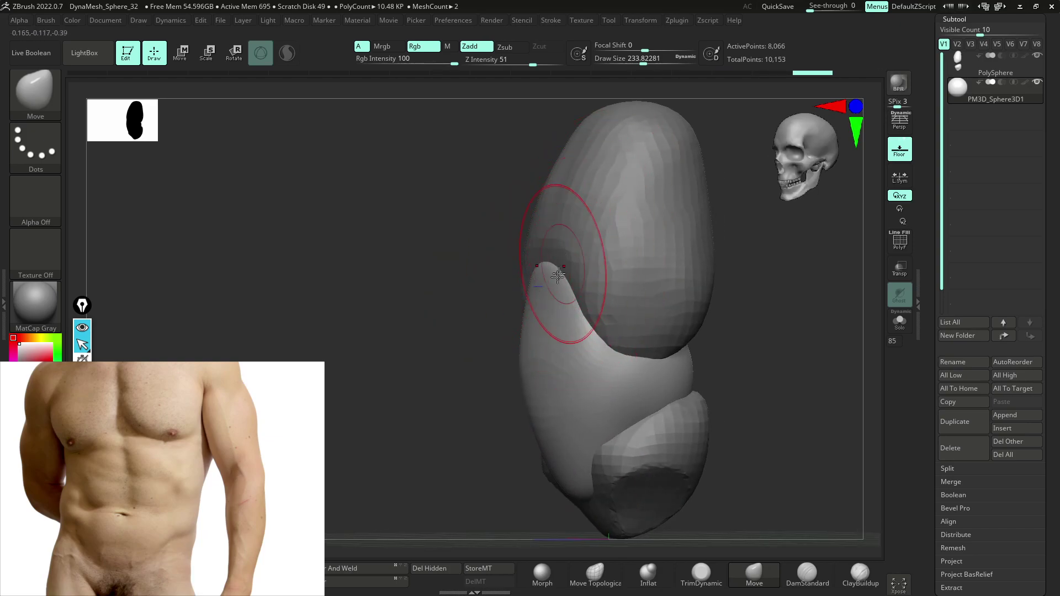
pyautogui.moveTo(502, 402); pyautogui.dragTo(475, 416)
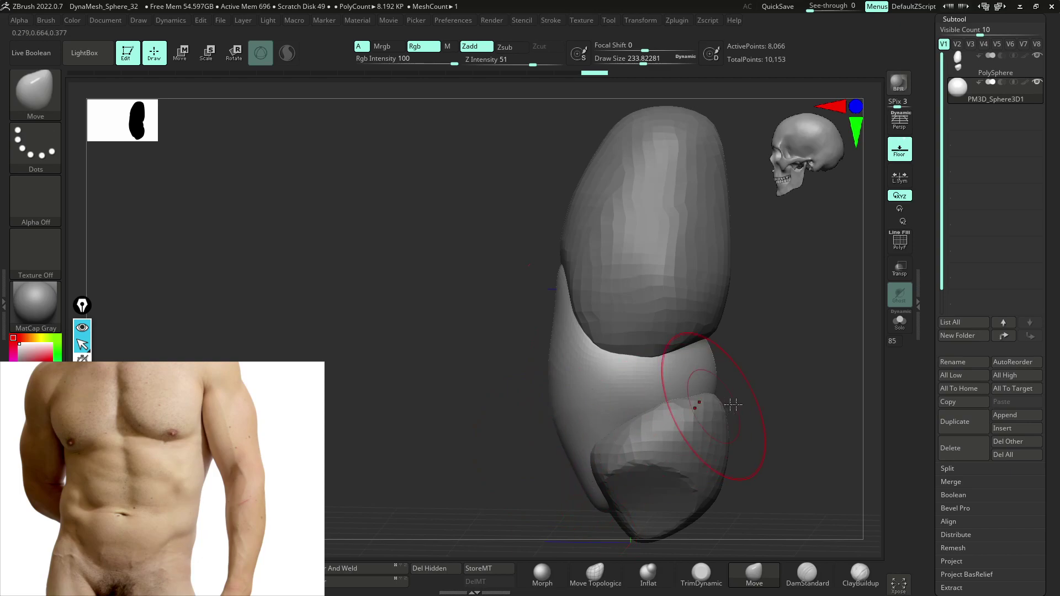
# - Shape the back of the waist volume from the side with the Move brush and smooth its surface at draw size about 136
pyautogui.keyDown('shift'); pyautogui.moveTo(746, 404); pyautogui.dragTo(757, 405); pyautogui.keyUp('shift')
pyautogui.moveTo(714, 369); pyautogui.dragTo(693, 368)
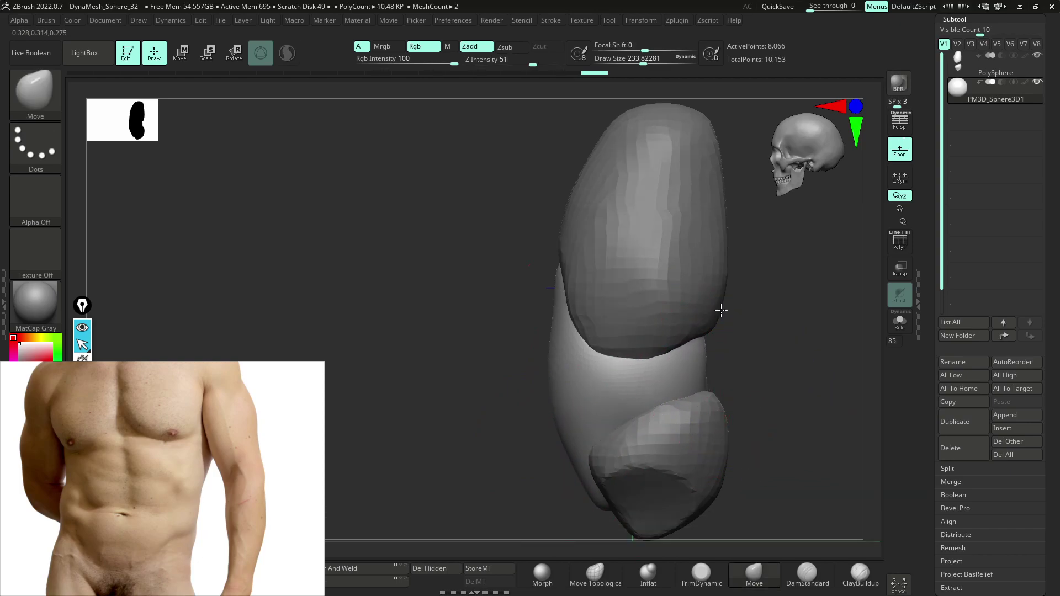
pyautogui.moveTo(712, 329)
pyautogui.mouseDown()
pyautogui.moveTo(685, 400)
pyautogui.moveTo(727, 407)
pyautogui.moveTo(728, 418)
pyautogui.mouseUp()
pyautogui.moveTo(695, 348); pyautogui.dragTo(719, 303)
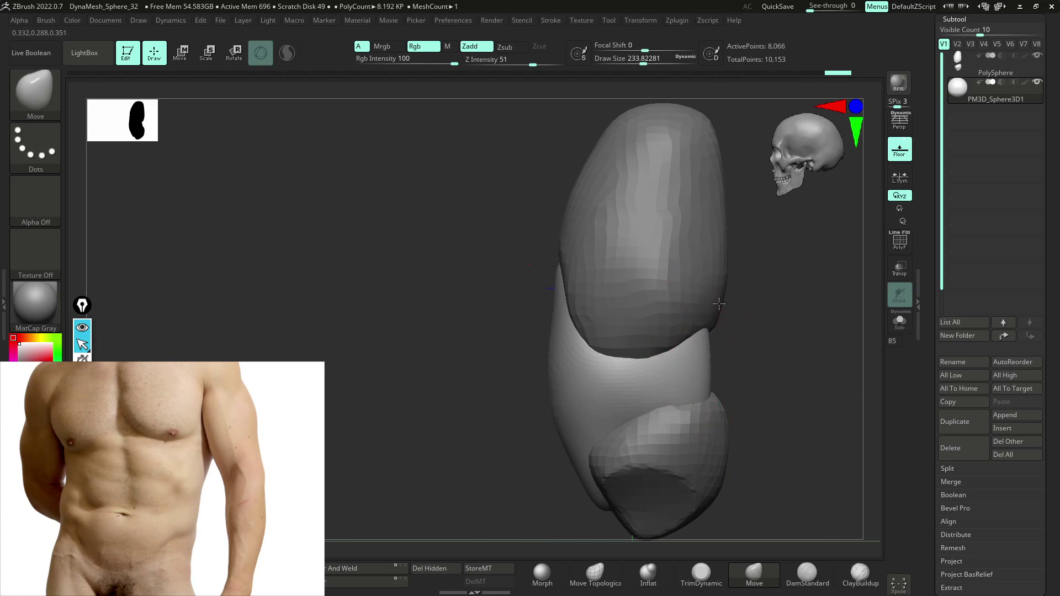
pyautogui.rightClick(707, 377)
pyautogui.moveTo(707, 378); pyautogui.dragTo(752, 372, button='right')
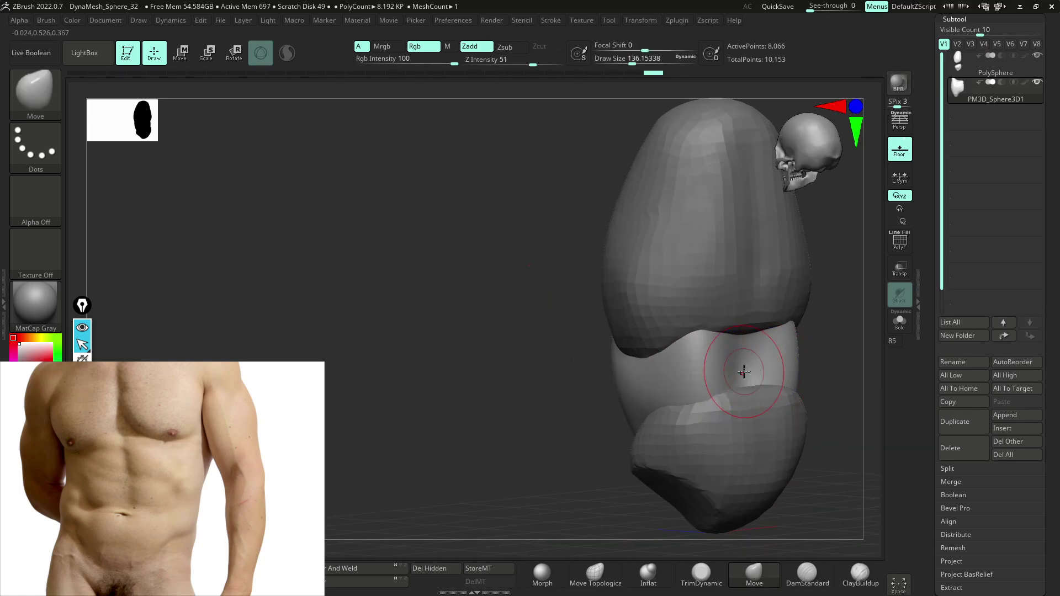
pyautogui.press('shift')
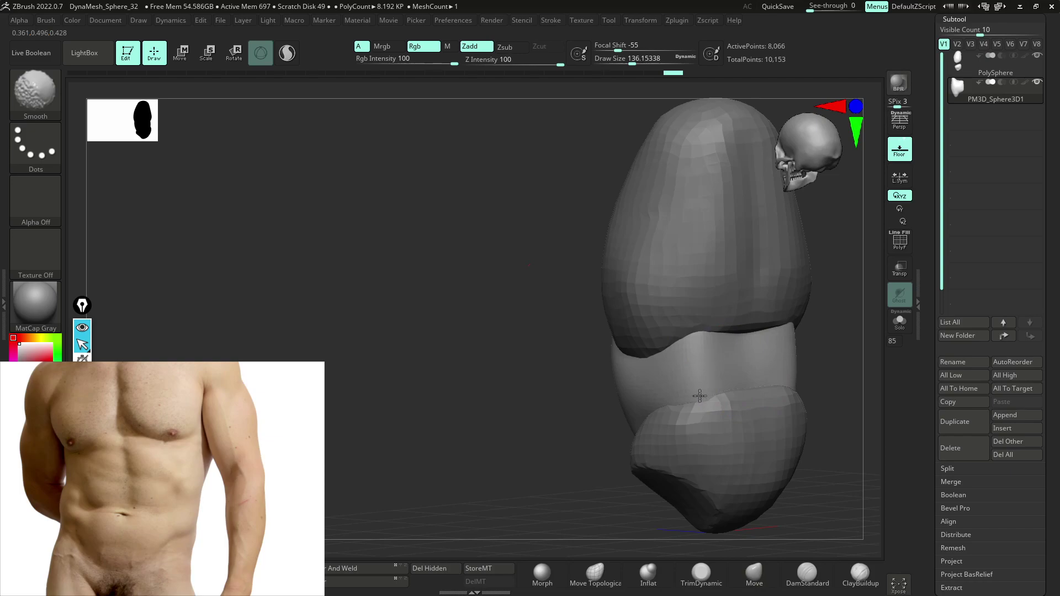
# - Build up the lower sides of the waist volume with the ClayBuildup brush where they meet the pelvis
pyautogui.moveTo(602, 428)
pyautogui.mouseDown()
pyautogui.moveTo(681, 421)
pyautogui.moveTo(739, 385)
pyautogui.mouseUp()
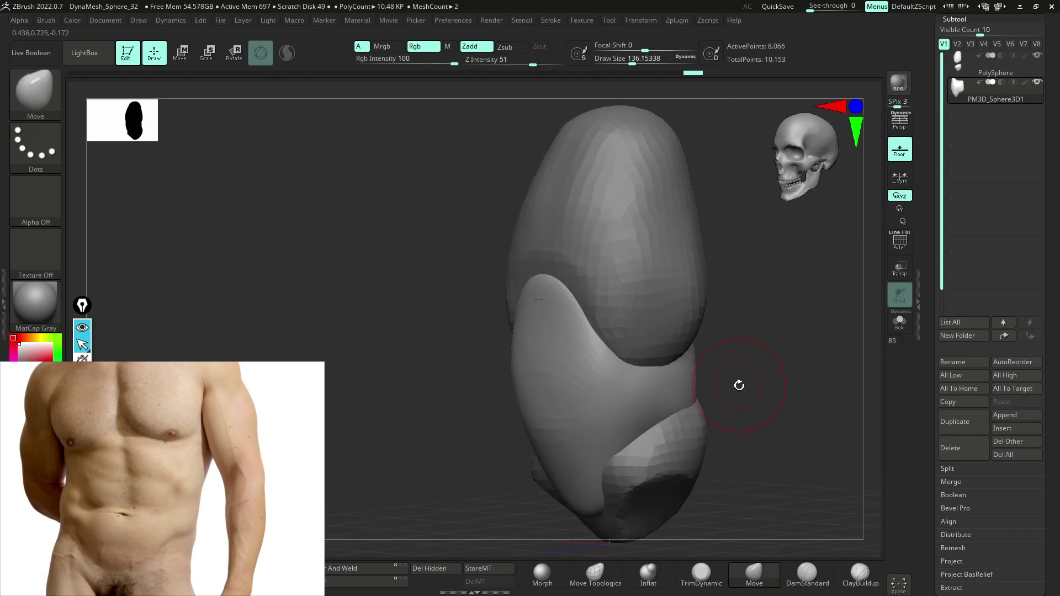
pyautogui.press('b')
pyautogui.press('c')
pyautogui.press('b')
pyautogui.moveTo(630, 427)
pyautogui.mouseDown()
pyautogui.moveTo(620, 445)
pyautogui.moveTo(664, 417)
pyautogui.moveTo(653, 436)
pyautogui.mouseUp()
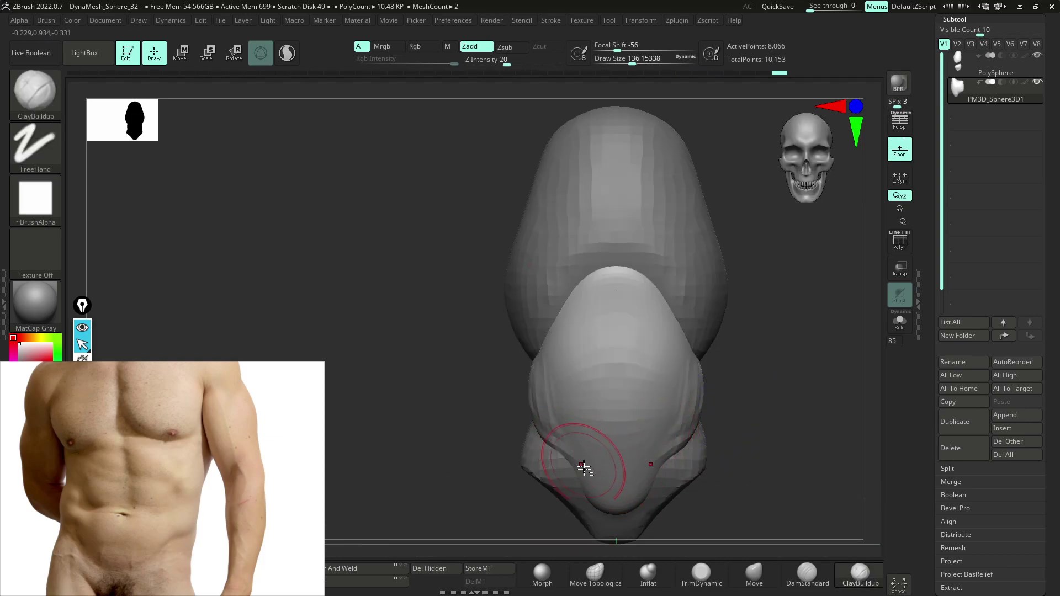
pyautogui.moveTo(602, 505); pyautogui.dragTo(603, 497)
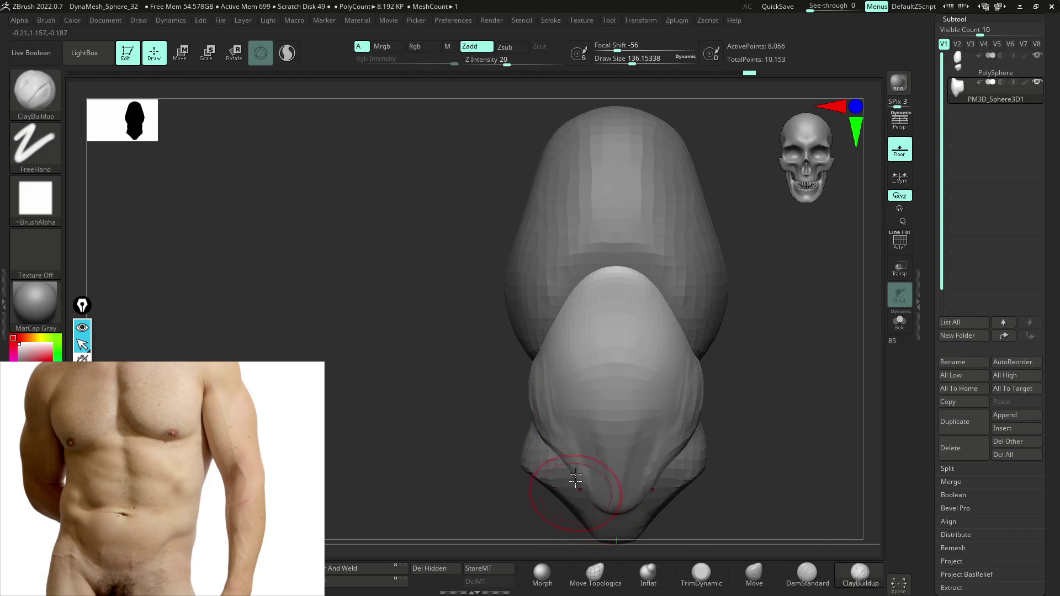
pyautogui.moveTo(743, 414)
pyautogui.mouseDown()
pyautogui.moveTo(788, 426)
pyautogui.moveTo(692, 449)
pyautogui.mouseUp()
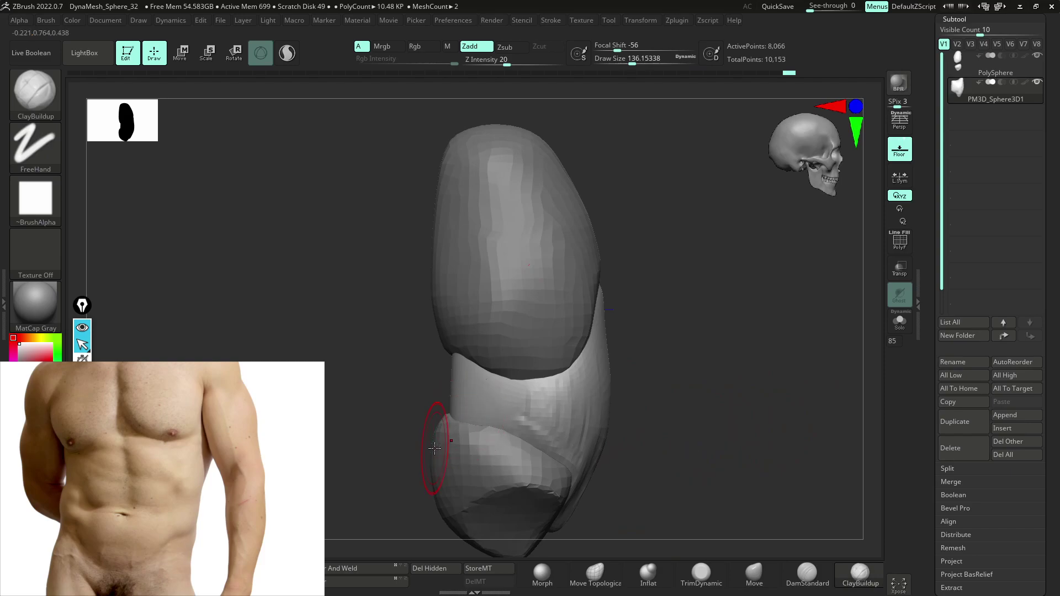
# - Carve in the lower back of the waist with the DamStandard brush at draw size about 228 and undo the last stroke
pyautogui.press('b')
pyautogui.press('d')
pyautogui.press('s')
pyautogui.moveTo(645, 324); pyautogui.dragTo(676, 347)
pyautogui.press('space')
pyautogui.moveTo(629, 381); pyautogui.dragTo(647, 381)
pyautogui.moveTo(544, 379)
pyautogui.mouseDown()
pyautogui.moveTo(604, 403)
pyautogui.moveTo(680, 403)
pyautogui.moveTo(698, 391)
pyautogui.mouseUp()
pyautogui.hotkey('ctrl', 'z')
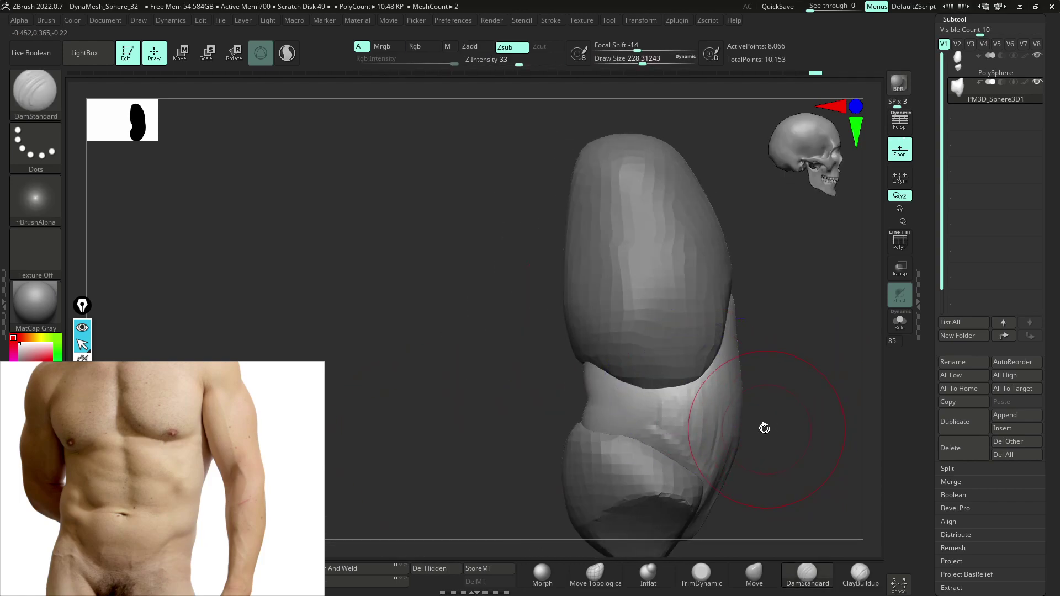
# - Merge the waist sphere down into the torso subtool and remesh them into one DynaMesh volume
pyautogui.click(985, 68)
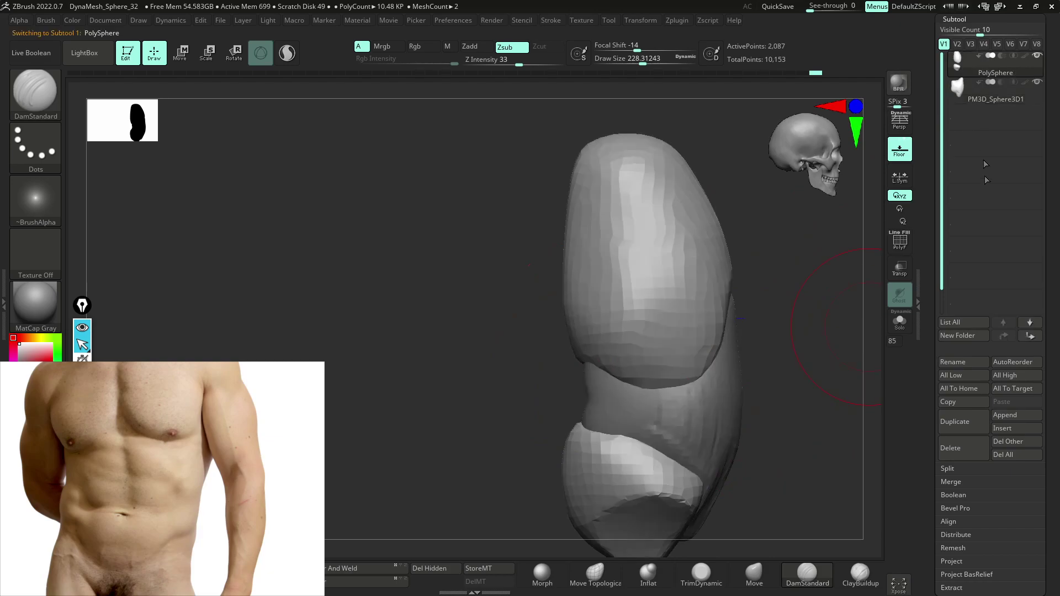
pyautogui.click(959, 487)
pyautogui.click(960, 495)
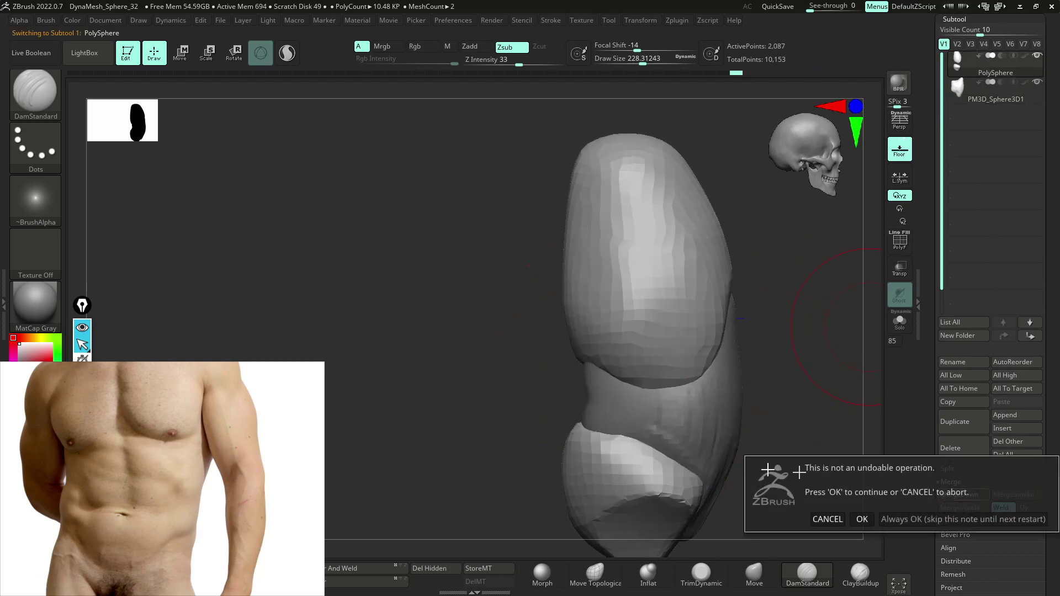
pyautogui.click(862, 518)
pyautogui.moveTo(729, 426); pyautogui.dragTo(770, 431)
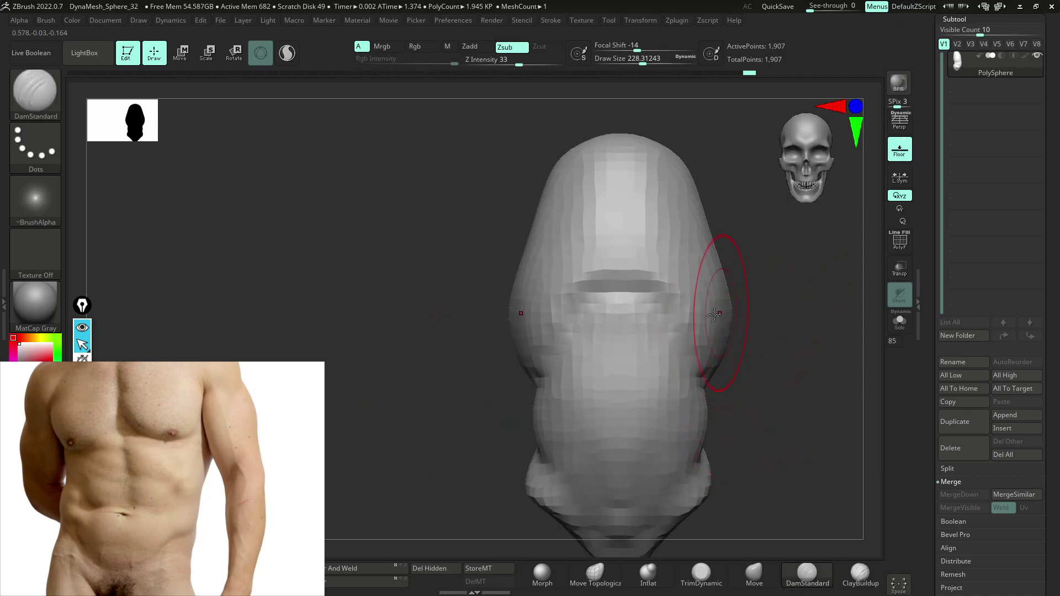
pyautogui.press('b')
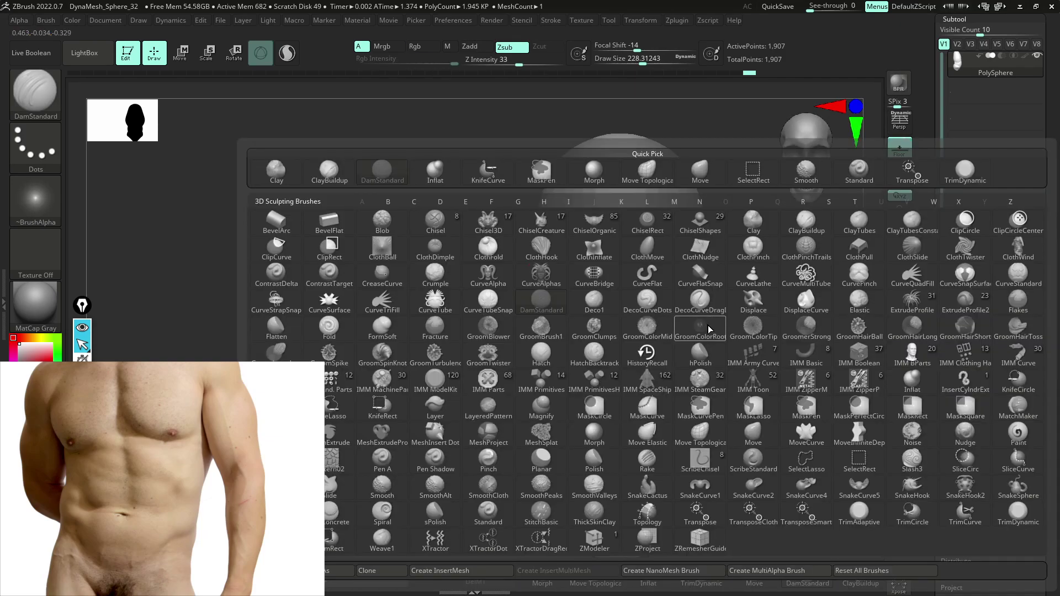
pyautogui.press('c')
pyautogui.press('b')
pyautogui.press('space')
pyautogui.moveTo(723, 306); pyautogui.dragTo(735, 306)
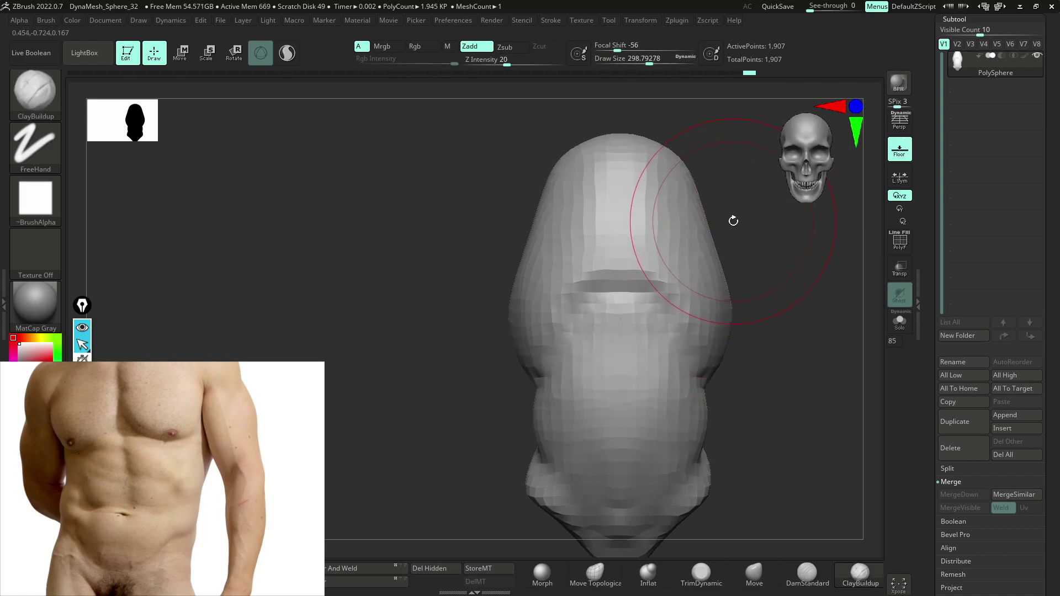
# - Lower the top of the rib cage from the front with the Move brush at draw size about 492
pyautogui.press('b')
pyautogui.press('m')
pyautogui.press('v')
pyautogui.press('space')
pyautogui.moveTo(670, 152); pyautogui.dragTo(663, 177)
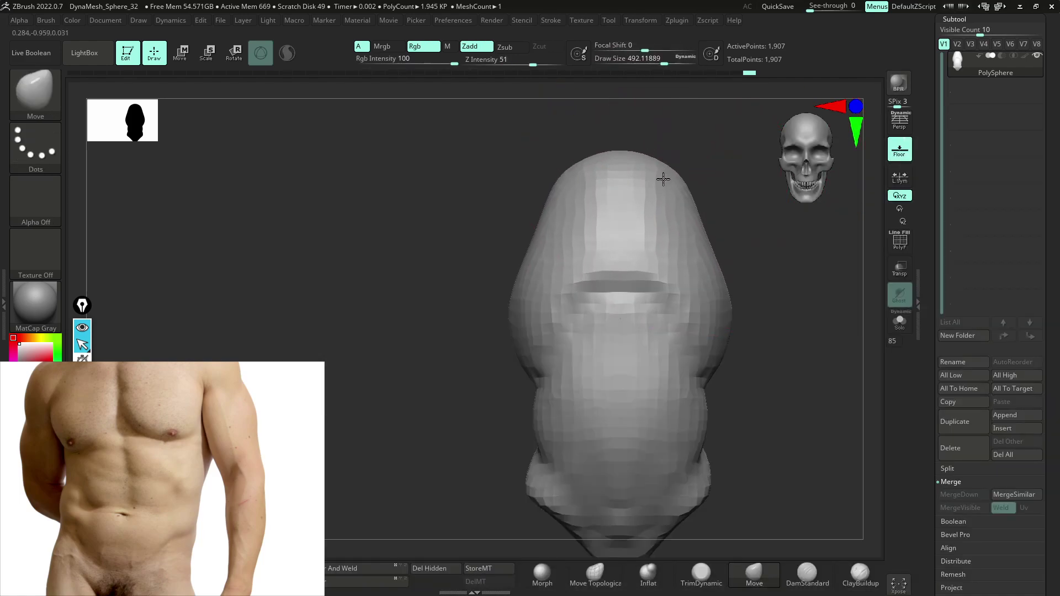
# - Refine the torso's side contour along the chest, rib cage and lower back with the Move brush at draw size about 262
pyautogui.press('space')
pyautogui.moveTo(756, 316)
pyautogui.mouseDown()
pyautogui.moveTo(724, 319)
pyautogui.moveTo(741, 362)
pyautogui.moveTo(640, 379)
pyautogui.moveTo(603, 331)
pyautogui.moveTo(568, 355)
pyautogui.moveTo(571, 500)
pyautogui.mouseUp()
pyautogui.moveTo(784, 434)
pyautogui.mouseDown()
pyautogui.moveTo(761, 433)
pyautogui.moveTo(700, 393)
pyautogui.moveTo(635, 395)
pyautogui.moveTo(627, 379)
pyautogui.mouseUp()
pyautogui.moveTo(773, 397); pyautogui.dragTo(801, 403)
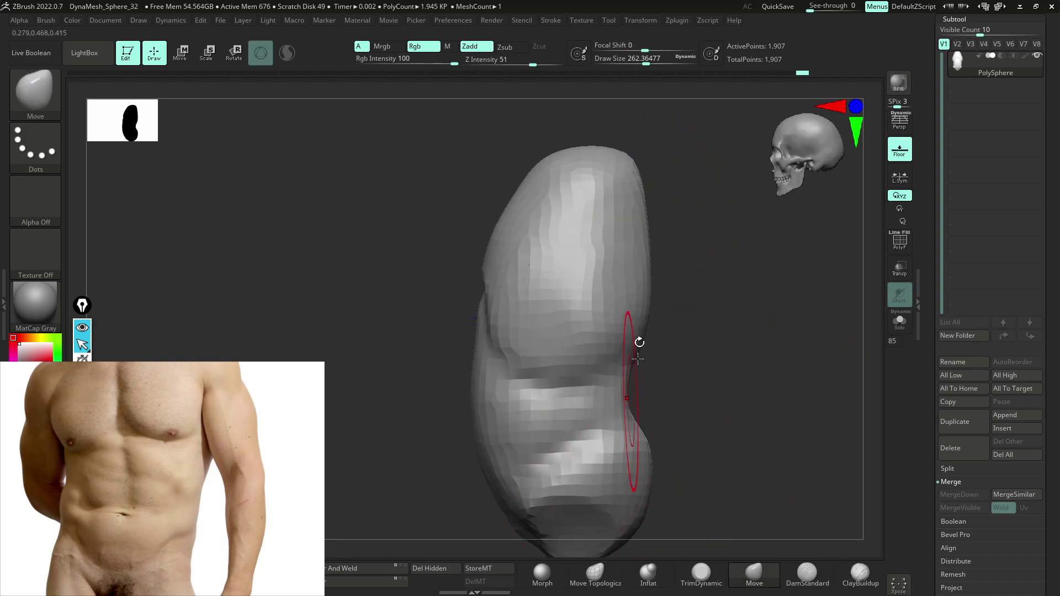
pyautogui.moveTo(535, 166); pyautogui.dragTo(542, 170)
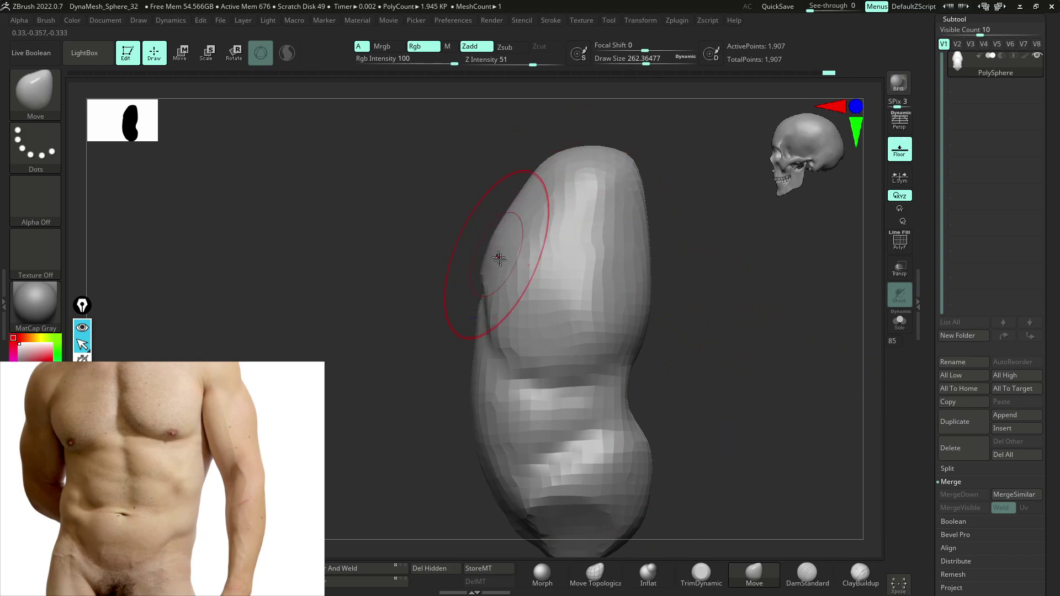
pyautogui.moveTo(516, 327)
pyautogui.mouseDown()
pyautogui.moveTo(525, 282)
pyautogui.moveTo(575, 253)
pyautogui.mouseUp()
pyautogui.moveTo(718, 309)
pyautogui.keyDown('shift'); pyautogui.mouseDown()
pyautogui.moveTo(754, 304)
pyautogui.moveTo(705, 346)
pyautogui.moveTo(592, 237)
pyautogui.mouseUp(); pyautogui.keyUp('shift')
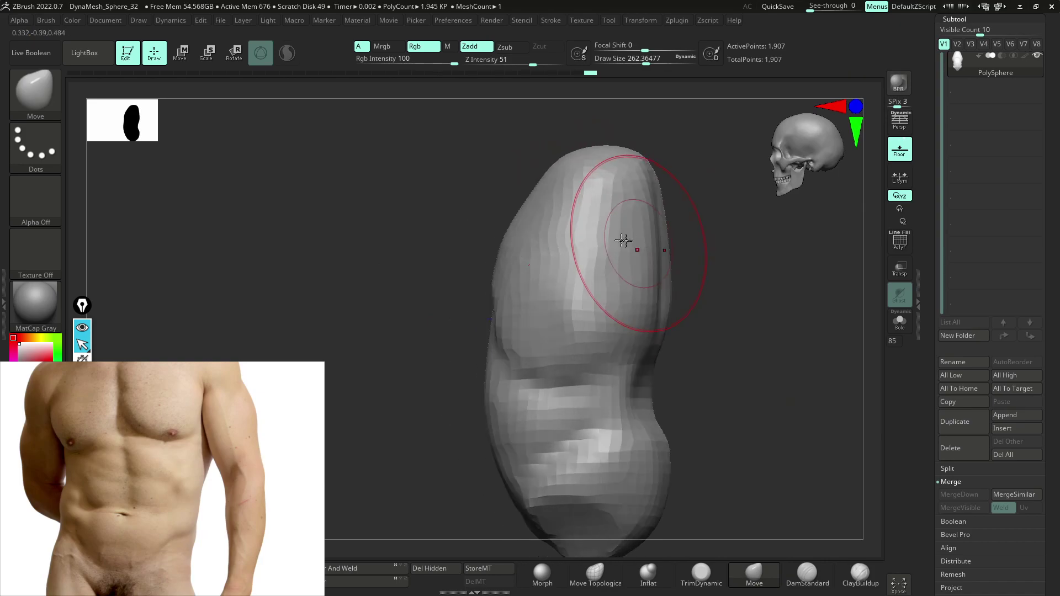
pyautogui.moveTo(629, 313); pyautogui.dragTo(607, 315)
pyautogui.moveTo(748, 386)
pyautogui.mouseDown()
pyautogui.moveTo(715, 443)
pyautogui.moveTo(733, 439)
pyautogui.mouseUp()
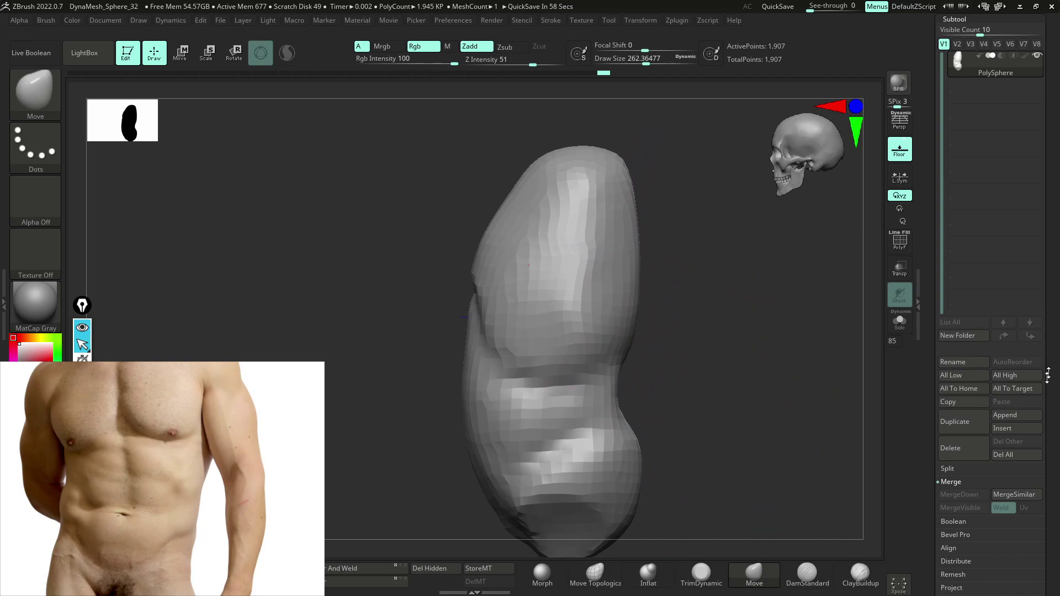
# - Insert another sphere subtool and hide the torso subtool so only the new sphere shows
pyautogui.click(1042, 430)
pyautogui.click(736, 373)
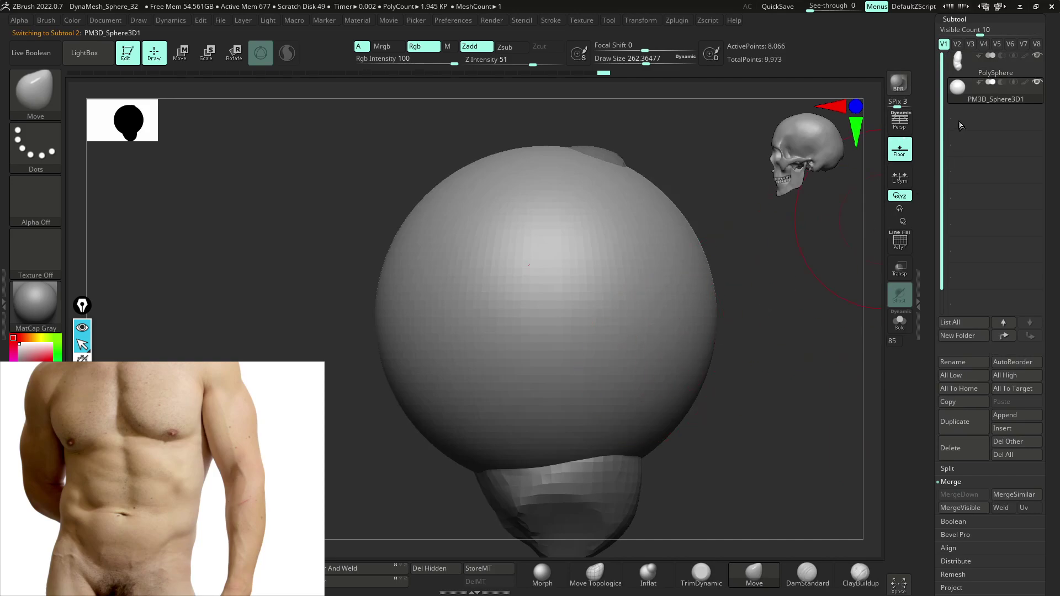
pyautogui.click(980, 66)
pyautogui.moveTo(703, 381)
pyautogui.keyDown('alt'); pyautogui.mouseDown()
pyautogui.moveTo(699, 298)
pyautogui.moveTo(786, 315)
pyautogui.moveTo(721, 325)
pyautogui.moveTo(726, 339)
pyautogui.moveTo(712, 316)
pyautogui.mouseUp(); pyautogui.keyUp('alt')
pyautogui.click(1037, 56)
# - Reshape the new sphere into a tall oval from the front with the Move brush at draw size about 910
pyautogui.press('space')
pyautogui.press('space')
pyautogui.moveTo(670, 270); pyautogui.dragTo(634, 256)
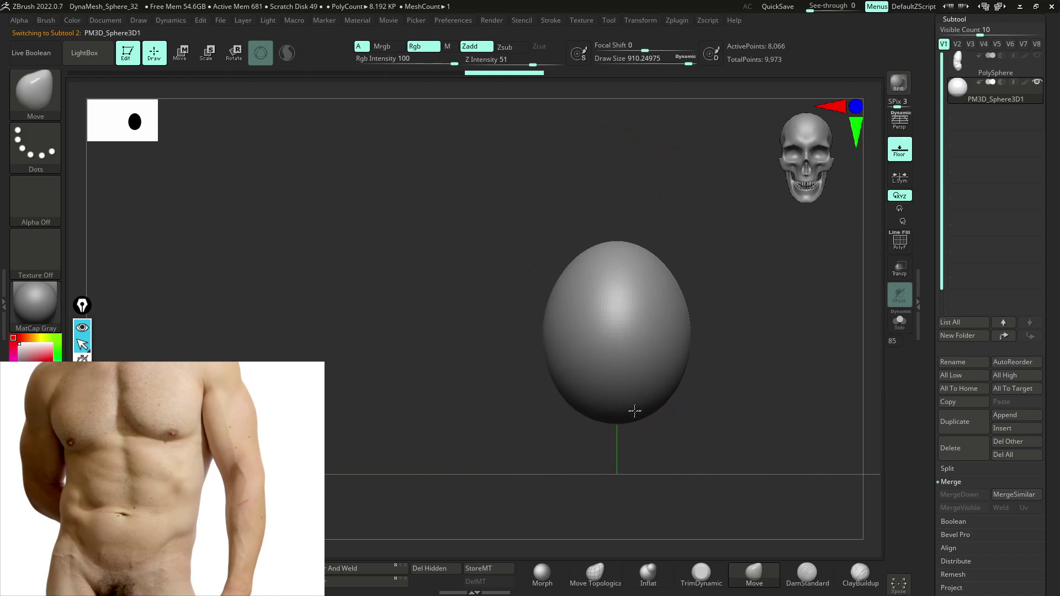
# - Tilt and stretch the sphere into an elongated form from the side with the Move brush at draw size about 910
pyautogui.moveTo(703, 419); pyautogui.dragTo(604, 340)
pyautogui.moveTo(687, 260); pyautogui.dragTo(700, 282)
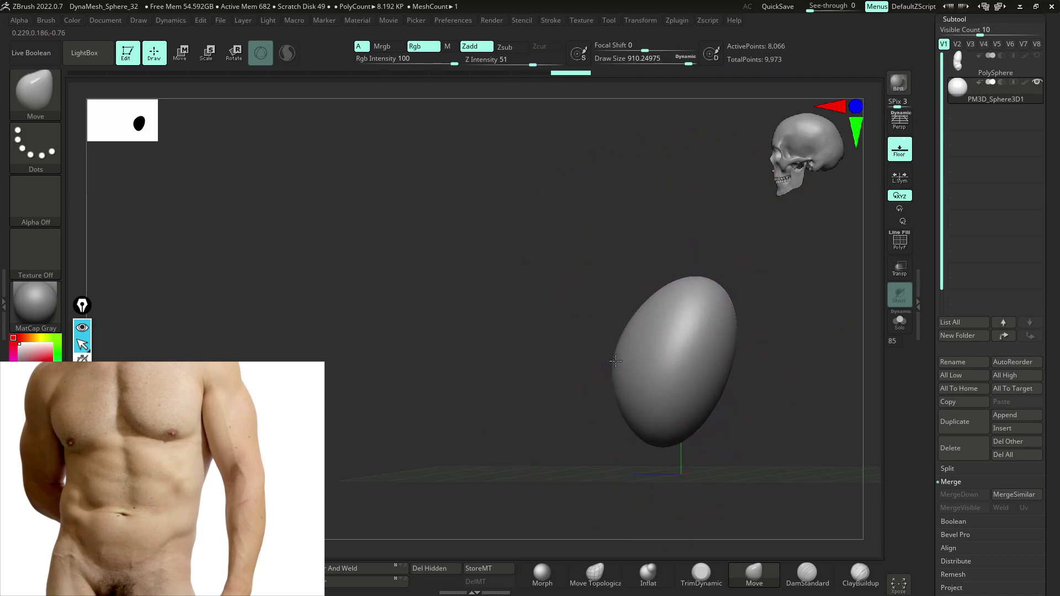
pyautogui.moveTo(685, 446); pyautogui.dragTo(698, 491)
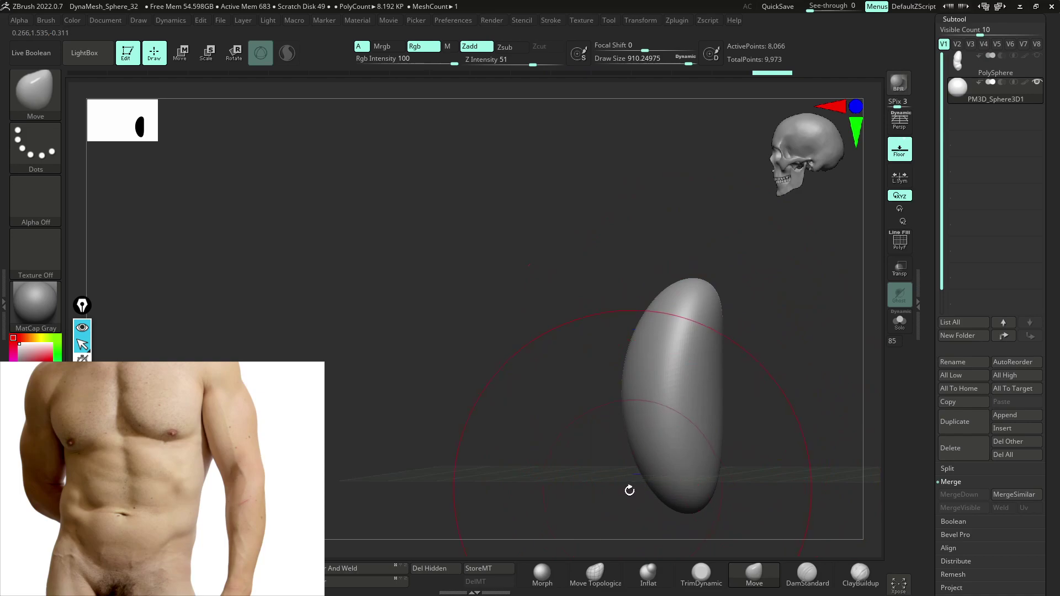
pyautogui.moveTo(630, 489); pyautogui.dragTo(670, 470)
# - Bend the form into a bean-like side profile by pushing in its back with the Move brush at draw size about 585
pyautogui.press('space')
pyautogui.moveTo(668, 404); pyautogui.dragTo(635, 403)
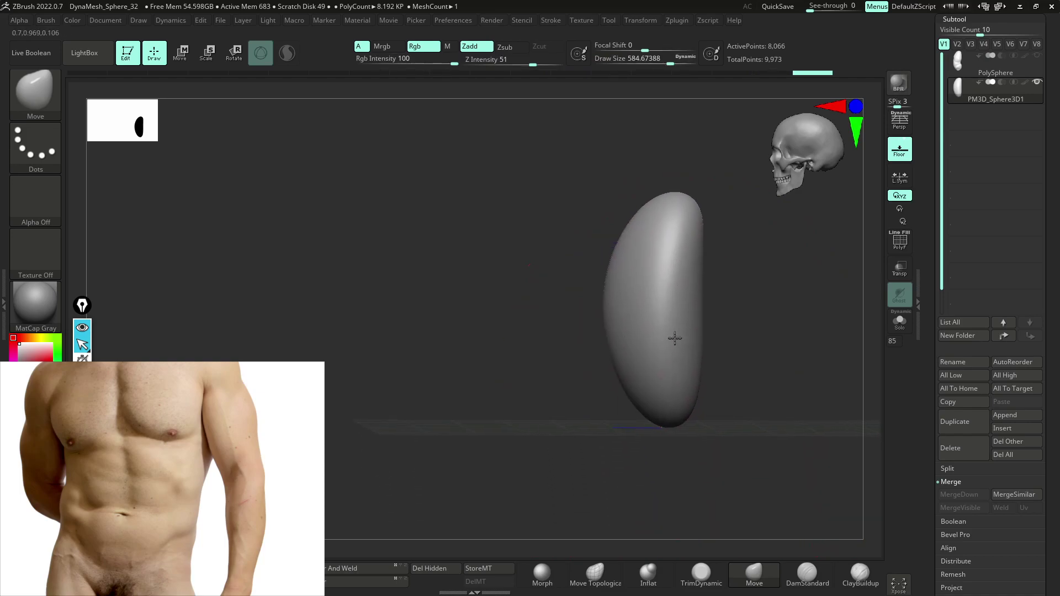
pyautogui.moveTo(676, 213)
pyautogui.mouseDown()
pyautogui.moveTo(688, 208)
pyautogui.moveTo(677, 215)
pyautogui.mouseUp()
pyautogui.keyDown('shift'); pyautogui.moveTo(574, 425); pyautogui.dragTo(655, 407); pyautogui.keyUp('shift')
pyautogui.moveTo(725, 314); pyautogui.dragTo(709, 316)
pyautogui.moveTo(710, 400)
pyautogui.mouseDown()
pyautogui.moveTo(748, 383)
pyautogui.moveTo(750, 426)
pyautogui.moveTo(694, 416)
pyautogui.moveTo(742, 438)
pyautogui.moveTo(691, 367)
pyautogui.moveTo(764, 326)
pyautogui.moveTo(747, 313)
pyautogui.moveTo(751, 239)
pyautogui.moveTo(672, 412)
pyautogui.moveTo(705, 355)
pyautogui.moveTo(707, 324)
pyautogui.moveTo(702, 353)
pyautogui.moveTo(691, 351)
pyautogui.mouseUp()
# - Carve a waist crease across the flanks with DamStandard at draw size about 585 and Z intensity 13
pyautogui.press('b')
pyautogui.press('d')
pyautogui.press('s')
pyautogui.moveTo(504, 62); pyautogui.dragTo(498, 61)
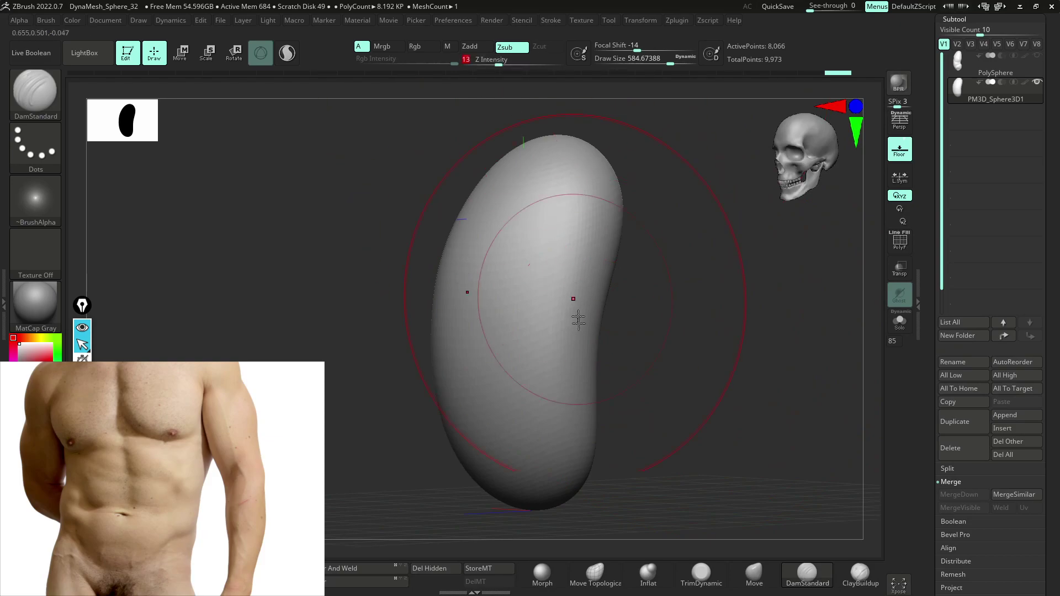
pyautogui.moveTo(584, 325); pyautogui.dragTo(509, 360)
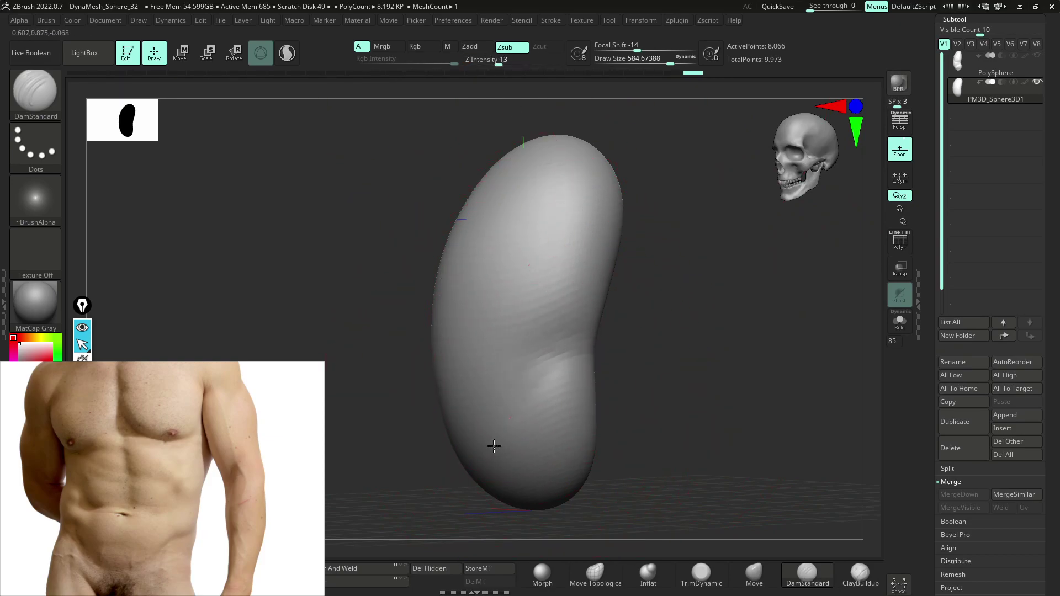
pyautogui.moveTo(615, 351); pyautogui.dragTo(593, 330)
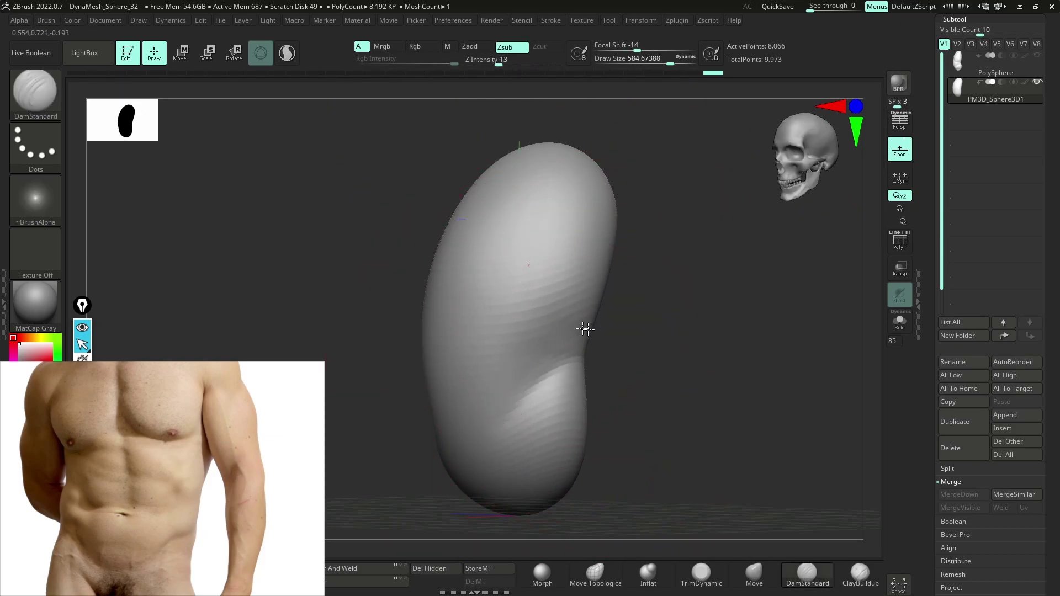
pyautogui.moveTo(511, 335); pyautogui.dragTo(546, 355)
pyautogui.moveTo(658, 374)
pyautogui.keyDown('shift'); pyautogui.mouseDown()
pyautogui.moveTo(641, 376)
pyautogui.moveTo(639, 352)
pyautogui.mouseUp(); pyautogui.keyUp('shift')
# - Carve a vertical spine groove down the back with DamStandard, redoing the first stroke at draw size about 293
pyautogui.moveTo(691, 201); pyautogui.dragTo(655, 441)
pyautogui.hotkey('ctrl', 'z')
pyautogui.press('space')
pyautogui.moveTo(713, 285); pyautogui.dragTo(692, 285)
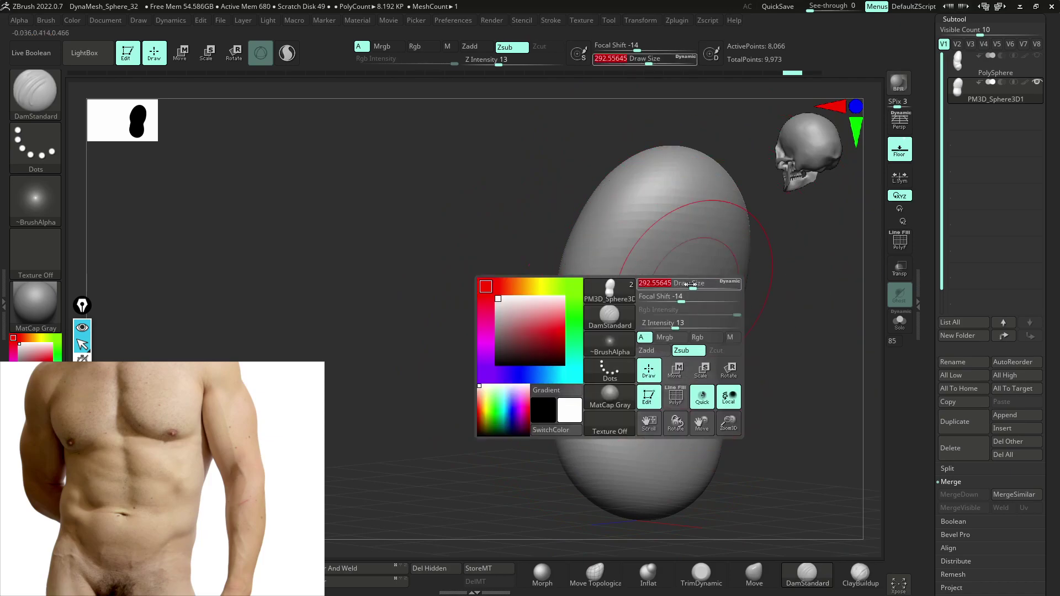
pyautogui.moveTo(690, 229); pyautogui.dragTo(664, 458)
pyautogui.keyDown('shift'); pyautogui.moveTo(822, 360); pyautogui.dragTo(801, 361); pyautogui.keyUp('shift')
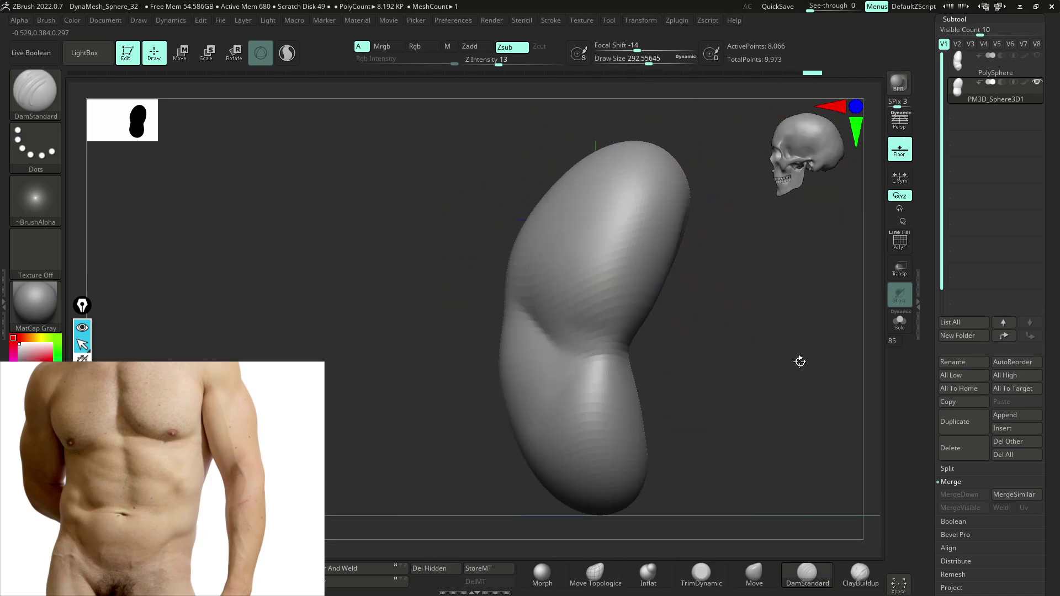
# - Set the Move brush's draw size to about 251 and smooth the lower end of the form
pyautogui.press('b')
pyautogui.press('m')
pyautogui.press('v')
pyautogui.moveTo(727, 411)
pyautogui.mouseDown()
pyautogui.moveTo(648, 419)
pyautogui.moveTo(637, 404)
pyautogui.moveTo(650, 417)
pyautogui.moveTo(628, 413)
pyautogui.mouseUp()
pyautogui.press('space')
pyautogui.press('space')
pyautogui.press('space')
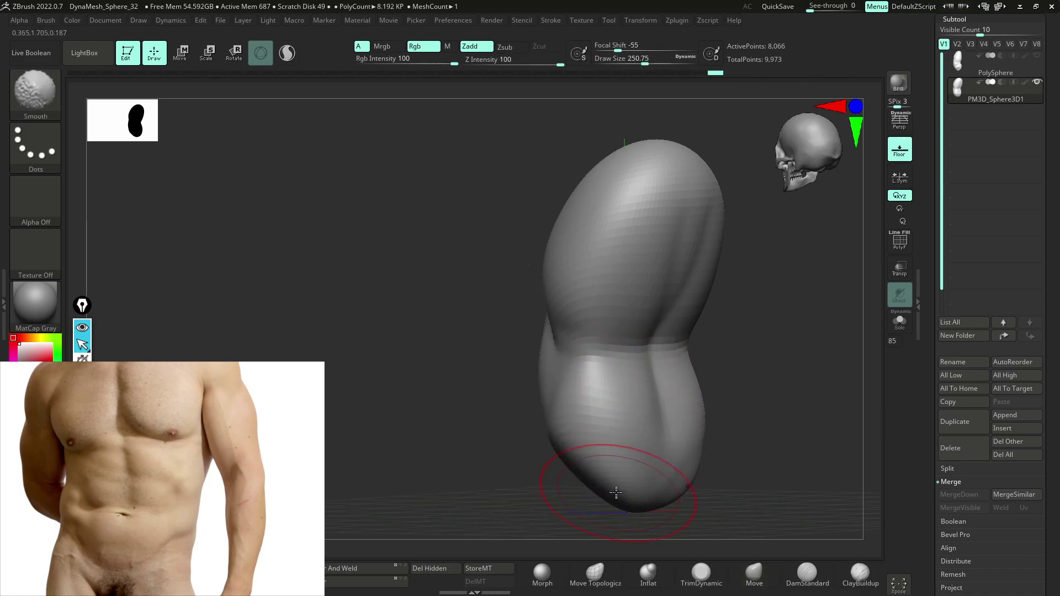
pyautogui.moveTo(559, 494); pyautogui.dragTo(579, 470)
# - Reshape the rib cage outline from above with the Move brush at draw size about 251
pyautogui.moveTo(544, 503)
pyautogui.mouseDown()
pyautogui.moveTo(508, 403)
pyautogui.moveTo(514, 340)
pyautogui.mouseUp()
pyautogui.moveTo(522, 271); pyautogui.dragTo(523, 255)
pyautogui.moveTo(686, 309); pyautogui.dragTo(693, 356)
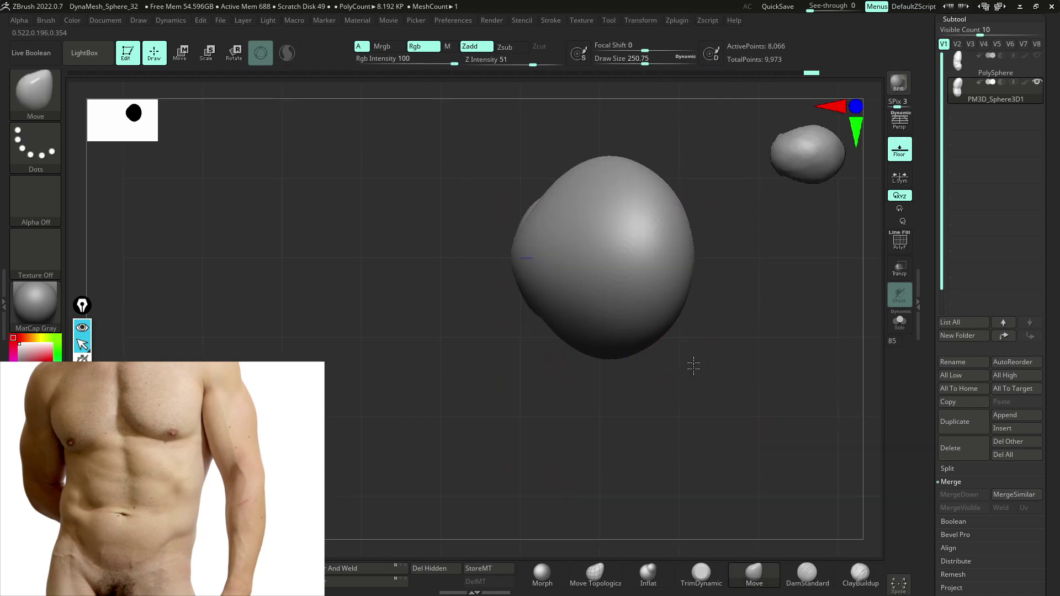
pyautogui.moveTo(508, 328); pyautogui.dragTo(504, 329)
pyautogui.moveTo(462, 392); pyautogui.dragTo(485, 391)
# - Refine the front curve of the rib cage from above with the Move brush at draw size about 393
pyautogui.keyDown('shift'); pyautogui.moveTo(738, 349); pyautogui.dragTo(663, 366, button='right'); pyautogui.keyUp('shift')
pyautogui.keyDown('alt'); pyautogui.moveTo(505, 324); pyautogui.dragTo(562, 337, button='right'); pyautogui.keyUp('alt')
pyautogui.press('space')
pyautogui.moveTo(564, 335); pyautogui.dragTo(577, 334)
pyautogui.moveTo(499, 373); pyautogui.dragTo(529, 355)
# - Deepen the spine groove along the upper and lower back with DamStandard at draw size about 217
pyautogui.press('space')
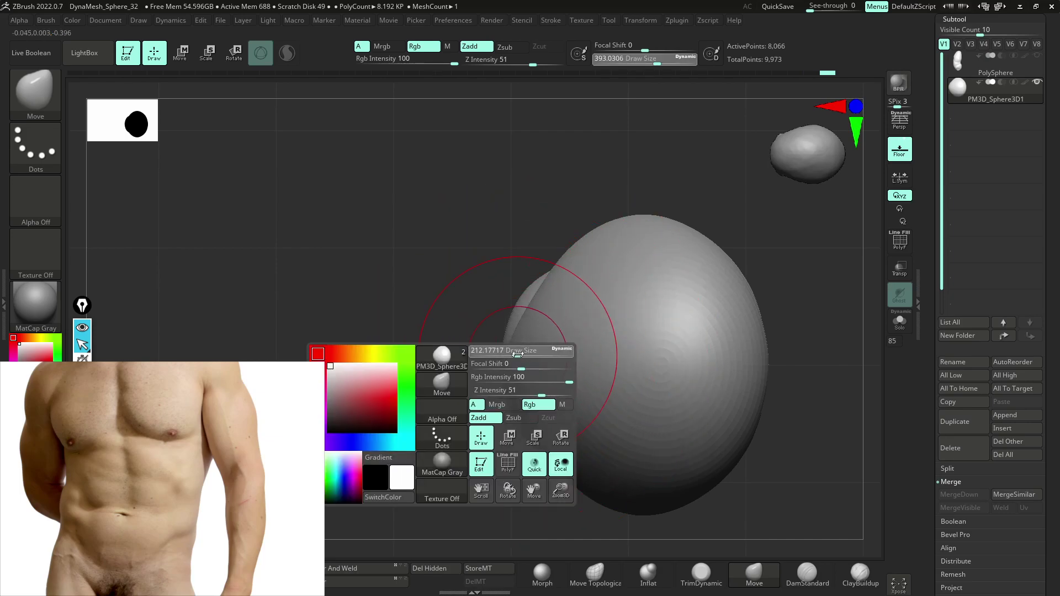
pyautogui.moveTo(780, 364); pyautogui.dragTo(758, 384)
pyautogui.press('b')
pyautogui.press('d')
pyautogui.press('s')
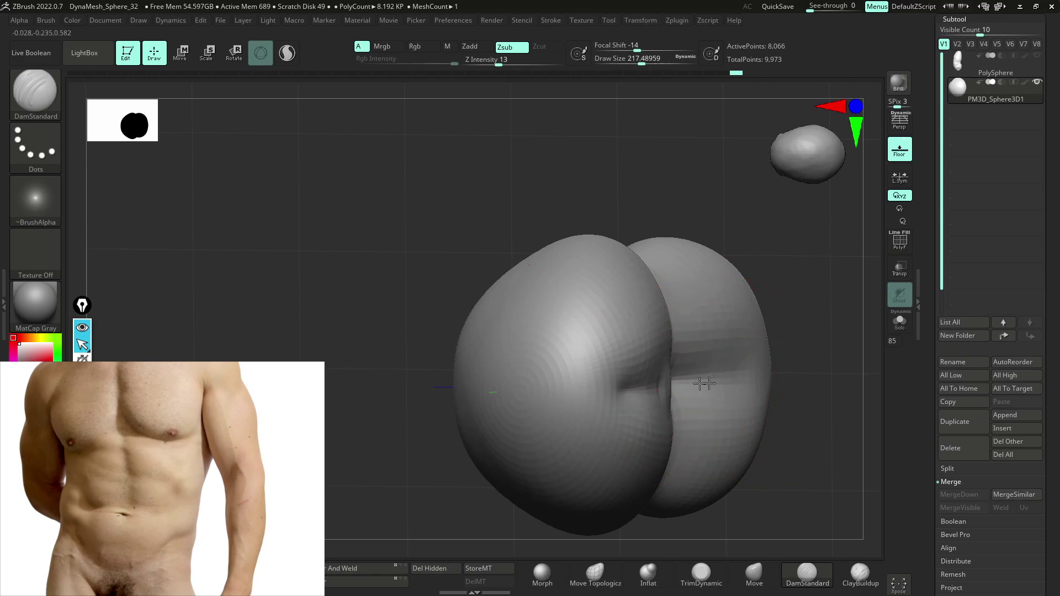
pyautogui.keyDown('shift'); pyautogui.moveTo(780, 382); pyautogui.dragTo(553, 390); pyautogui.keyUp('shift')
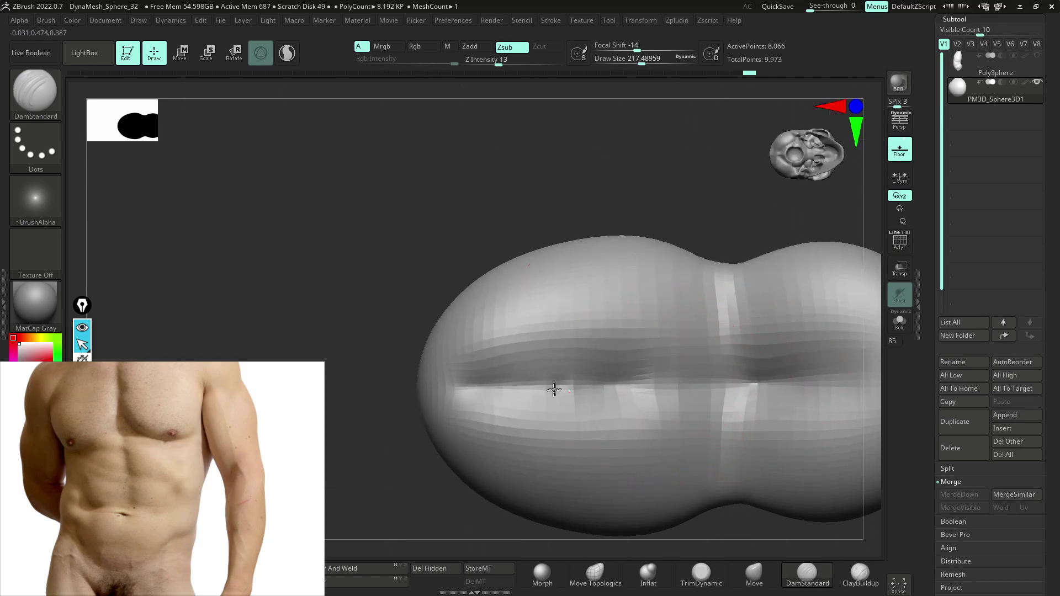
pyautogui.keyDown('shift'); pyautogui.moveTo(403, 459); pyautogui.dragTo(443, 456); pyautogui.keyUp('shift')
# - Adjust the rear side contour of the rib cage from above with the Move brush at draw size about 286
pyautogui.moveTo(774, 379); pyautogui.dragTo(762, 403)
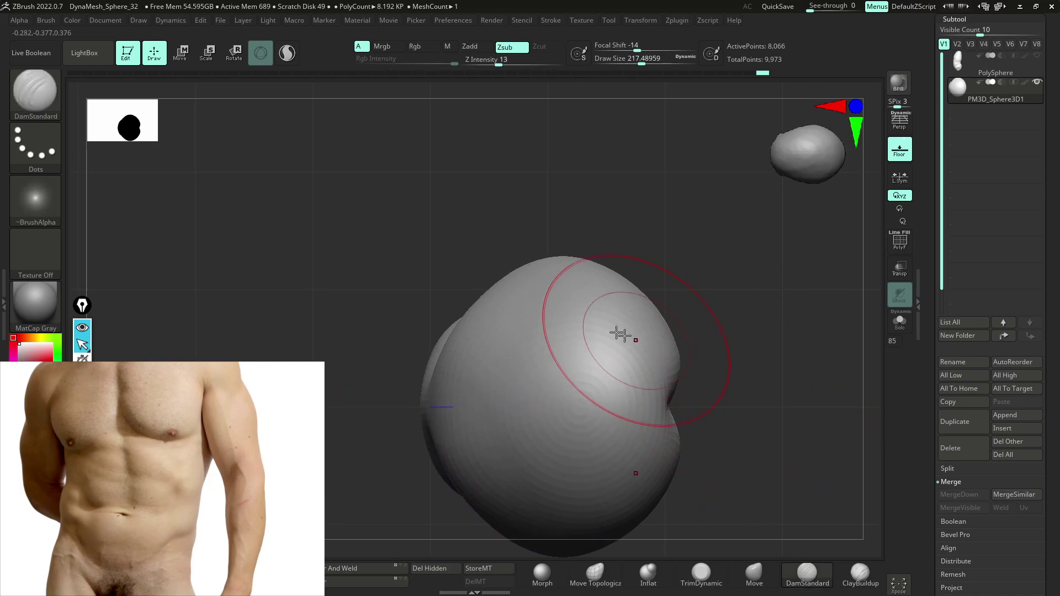
pyautogui.press('b')
pyautogui.press('m')
pyautogui.press('v')
pyautogui.press('space')
pyautogui.moveTo(589, 327)
pyautogui.mouseDown()
pyautogui.moveTo(607, 328)
pyautogui.moveTo(595, 327)
pyautogui.mouseUp()
pyautogui.moveTo(606, 276); pyautogui.dragTo(620, 265)
# - Adjust the chest and belly contour from the side with the Move brush at draw size about 602
pyautogui.moveTo(717, 309); pyautogui.dragTo(693, 328)
pyautogui.press('space')
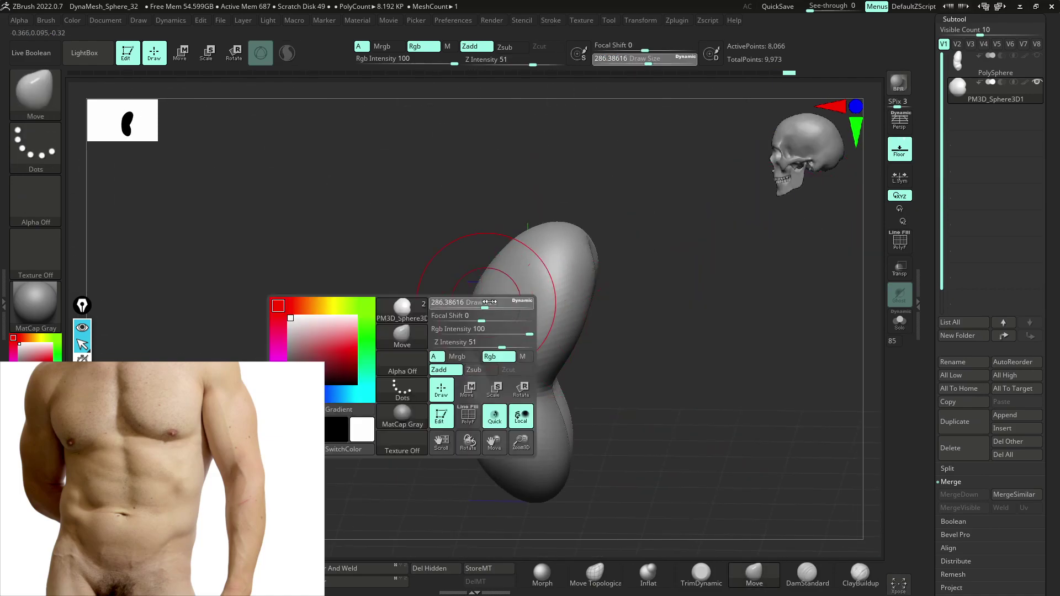
pyautogui.moveTo(485, 304); pyautogui.dragTo(508, 303)
pyautogui.keyDown('shift'); pyautogui.moveTo(630, 310); pyautogui.dragTo(647, 312); pyautogui.keyUp('shift')
pyautogui.moveTo(488, 296); pyautogui.dragTo(498, 301)
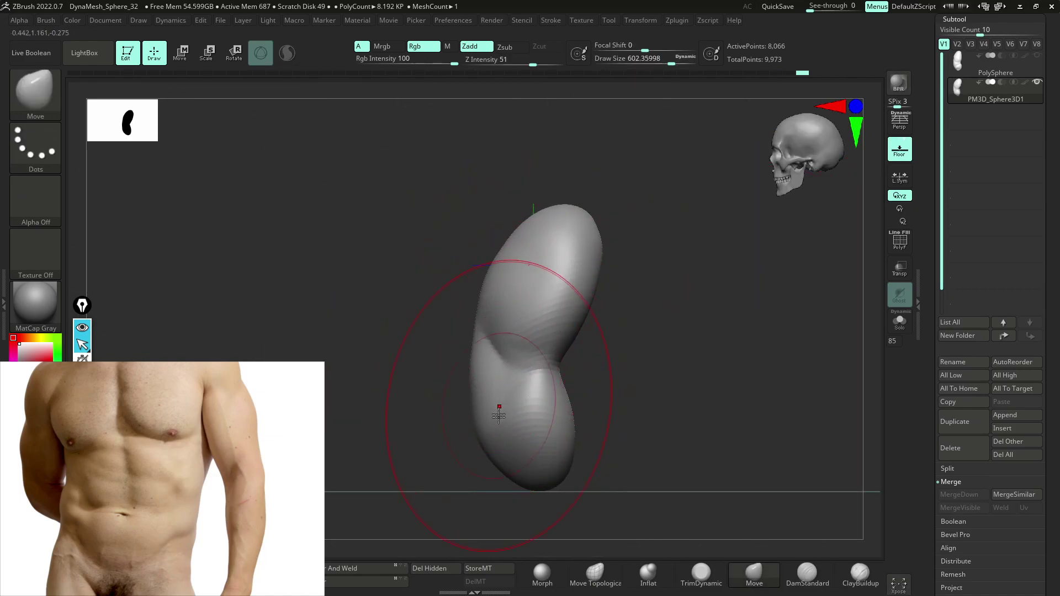
pyautogui.moveTo(497, 407); pyautogui.dragTo(492, 434)
# - Shape the buttock and underside of the pelvis from the side with the Move brush at draw size about 318 and Z intensity 47
pyautogui.press('space')
pyautogui.moveTo(583, 443); pyautogui.dragTo(561, 443)
pyautogui.moveTo(575, 405); pyautogui.dragTo(568, 404)
pyautogui.moveTo(562, 442); pyautogui.dragTo(581, 442)
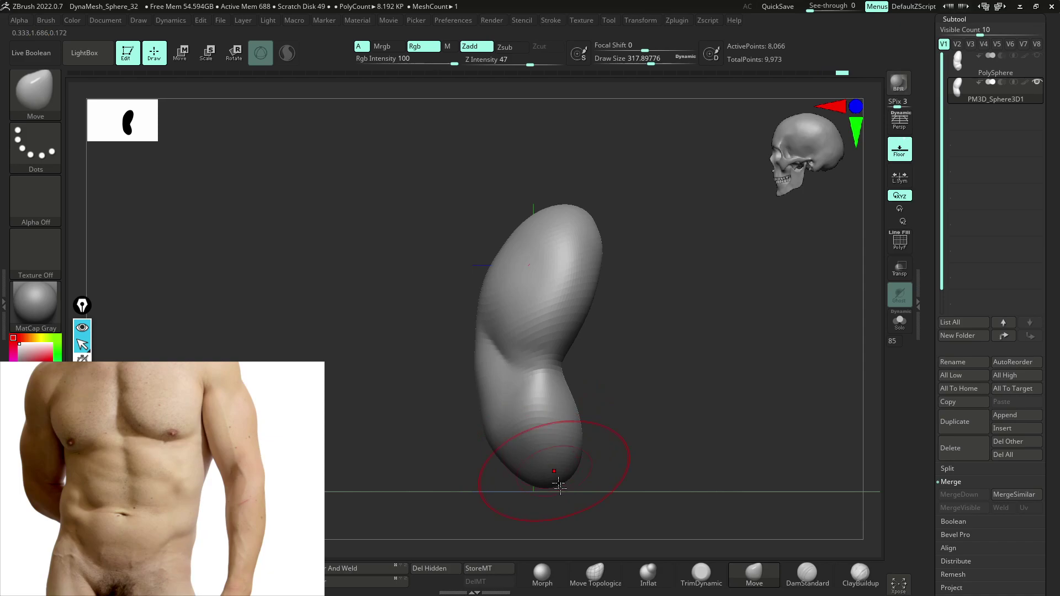
pyautogui.keyDown('shift'); pyautogui.moveTo(556, 479); pyautogui.dragTo(596, 473, button='right'); pyautogui.keyUp('shift')
pyautogui.moveTo(546, 460); pyautogui.dragTo(541, 461)
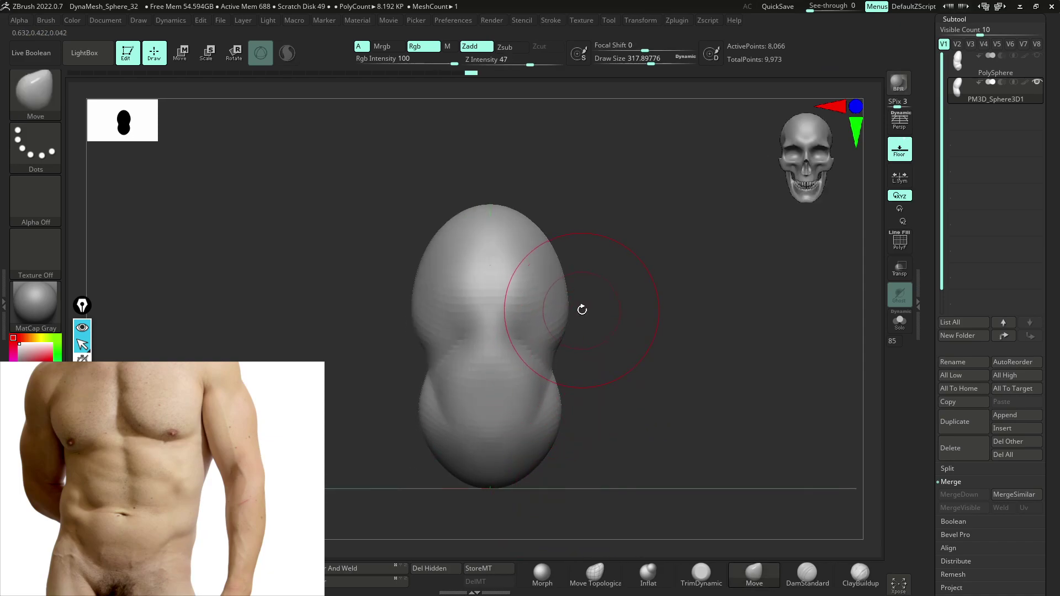
# - Narrow the rib cage and waist from the front with the Move brush at draw size about 468
pyautogui.press('space')
pyautogui.moveTo(552, 256)
pyautogui.mouseDown()
pyautogui.moveTo(563, 256)
pyautogui.moveTo(540, 248)
pyautogui.mouseUp()
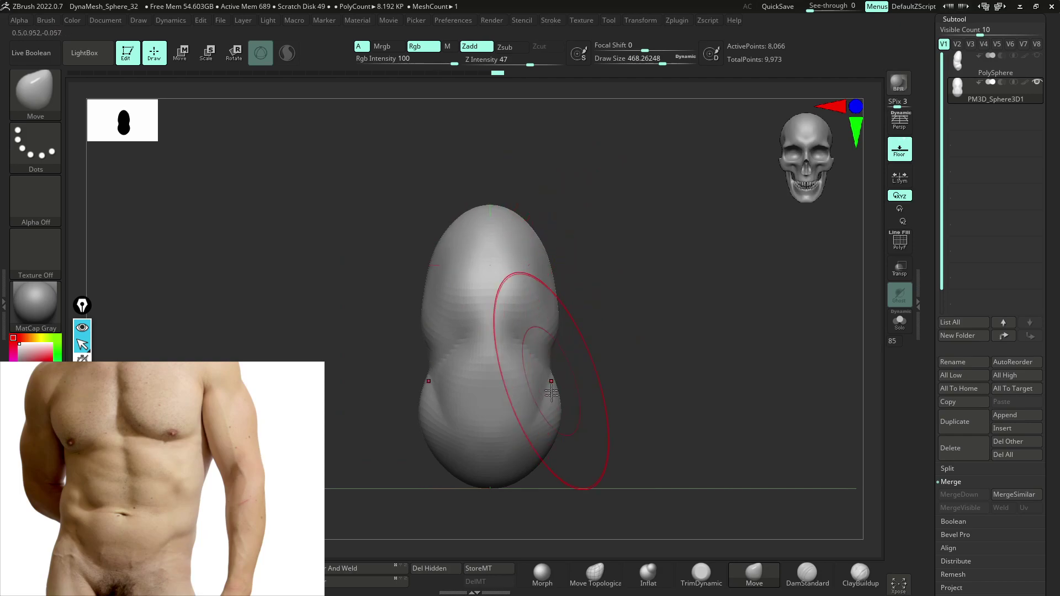
pyautogui.moveTo(551, 360); pyautogui.dragTo(545, 359)
pyautogui.keyDown('shift'); pyautogui.moveTo(585, 378); pyautogui.dragTo(551, 339, button='right'); pyautogui.keyUp('shift')
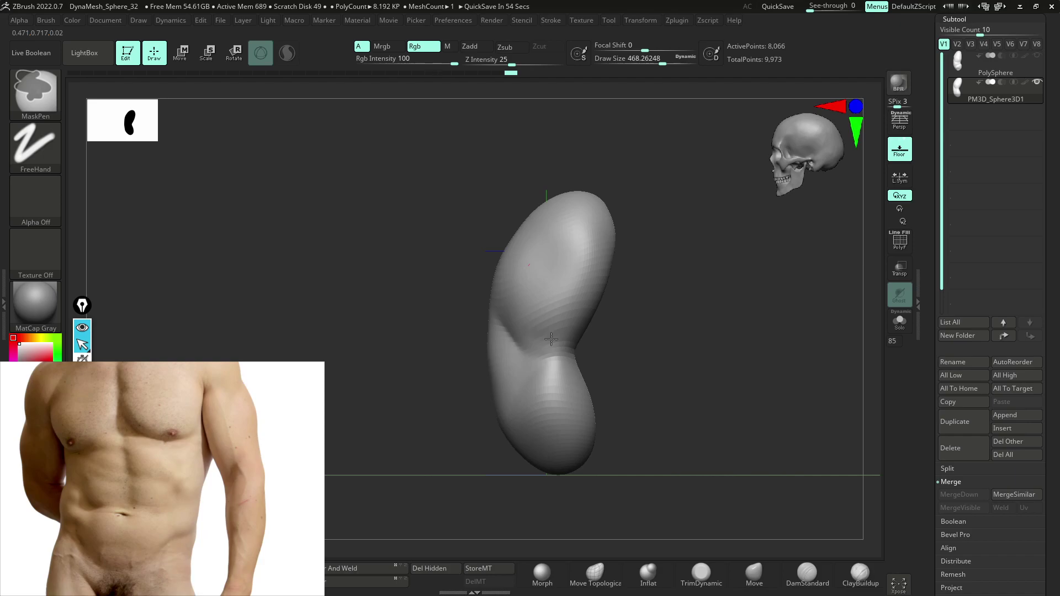
# - Trace the belly and lower-back curves over the side view with the screen pen, and undo both strokes
pyautogui.press('ctrl')
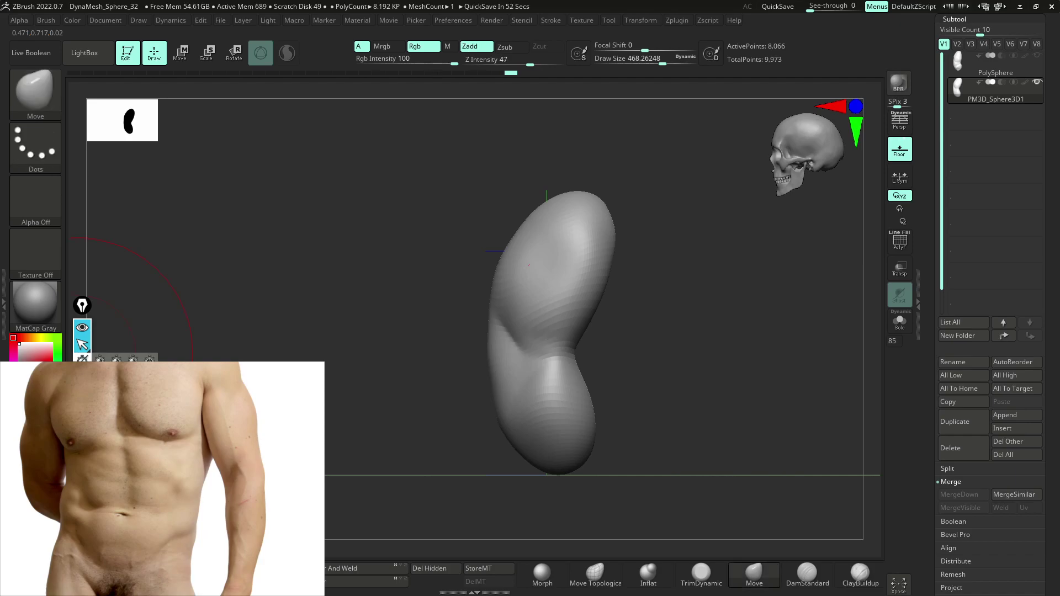
pyautogui.moveTo(485, 303); pyautogui.dragTo(500, 429)
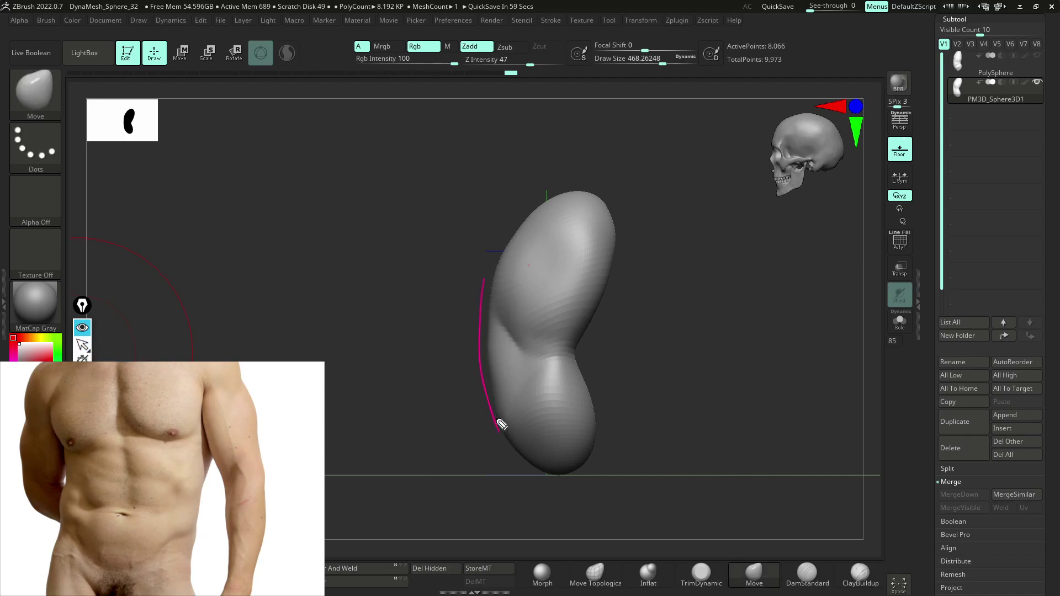
pyautogui.moveTo(611, 299)
pyautogui.mouseDown()
pyautogui.moveTo(580, 345)
pyautogui.moveTo(610, 401)
pyautogui.mouseUp()
pyautogui.hotkey('ctrl', 'z')
pyautogui.hotkey('ctrl', 'z')
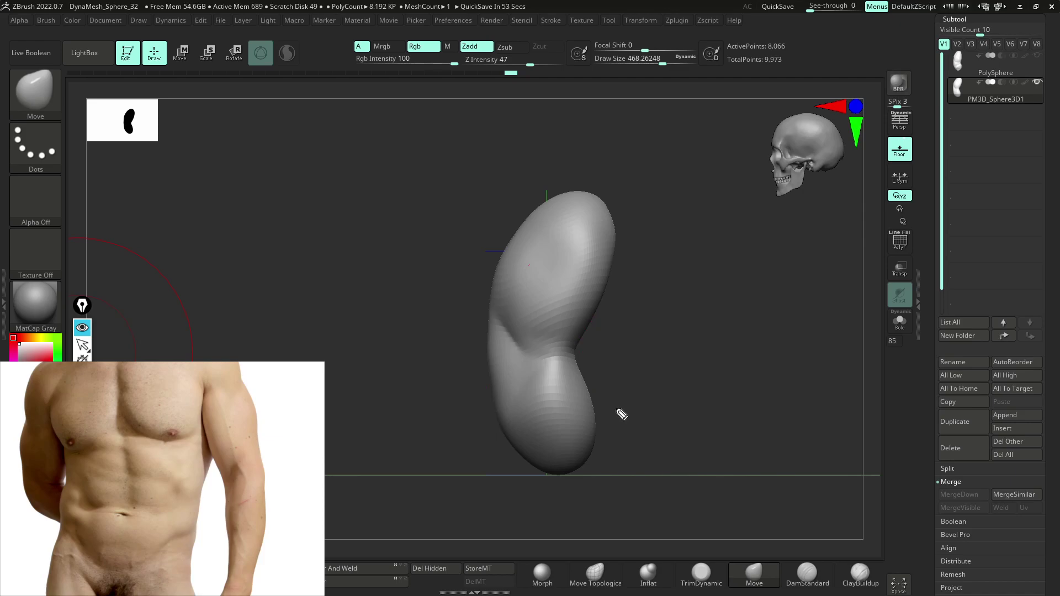
pyautogui.click(83, 345)
# - Outline the rib cage, rib arch, pelvis and abdomen over the front view with magenta screen-pen lines
pyautogui.keyDown('shift'); pyautogui.moveTo(722, 351); pyautogui.dragTo(714, 357); pyautogui.keyUp('shift')
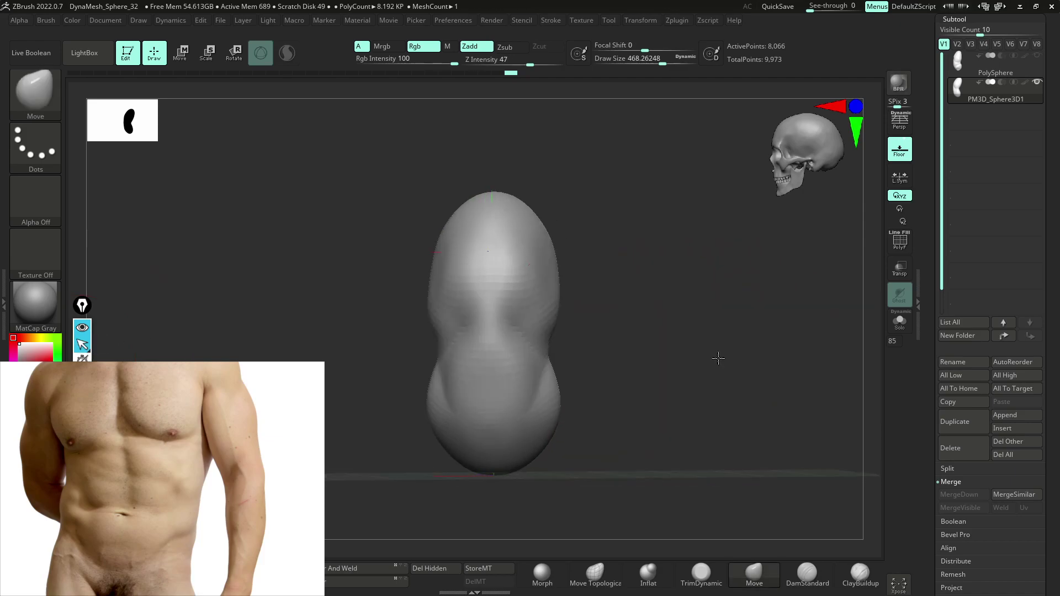
pyautogui.moveTo(656, 326)
pyautogui.keyDown('ctrl'); pyautogui.mouseDown(button='right')
pyautogui.moveTo(671, 362)
pyautogui.moveTo(682, 350)
pyautogui.mouseUp(button='right'); pyautogui.keyUp('ctrl')
pyautogui.keyDown('alt'); pyautogui.moveTo(682, 350); pyautogui.dragTo(748, 363, button='right'); pyautogui.keyUp('alt')
pyautogui.click(101, 357)
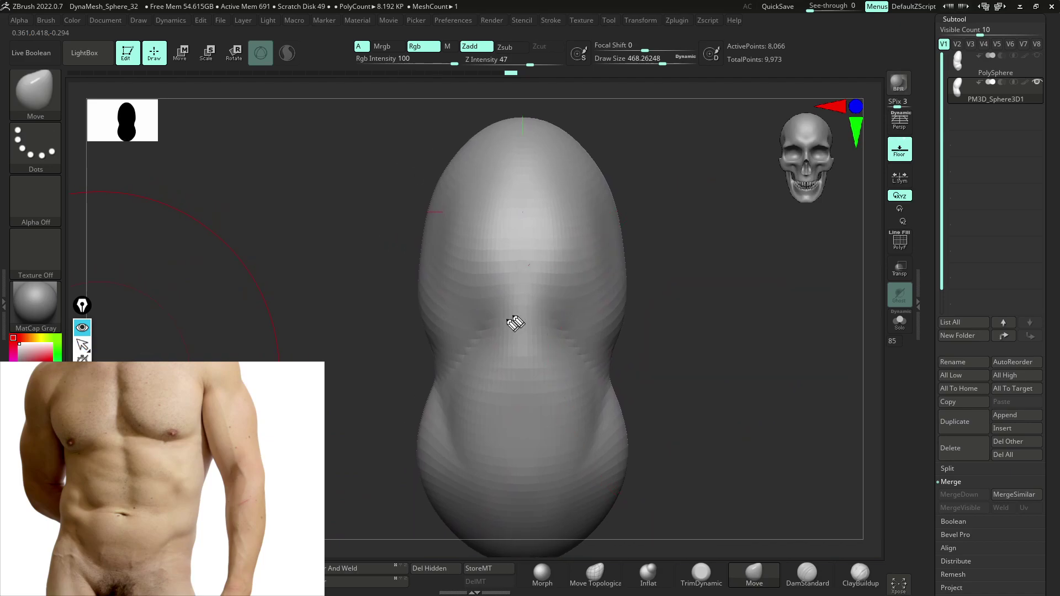
pyautogui.moveTo(454, 362)
pyautogui.mouseDown()
pyautogui.moveTo(536, 299)
pyautogui.moveTo(601, 357)
pyautogui.moveTo(619, 323)
pyautogui.moveTo(438, 336)
pyautogui.moveTo(512, 127)
pyautogui.moveTo(617, 324)
pyautogui.mouseUp()
pyautogui.moveTo(440, 397)
pyautogui.mouseDown()
pyautogui.moveTo(417, 436)
pyautogui.moveTo(497, 498)
pyautogui.moveTo(603, 415)
pyautogui.moveTo(635, 461)
pyautogui.moveTo(568, 571)
pyautogui.mouseUp()
pyautogui.moveTo(415, 439); pyautogui.dragTo(486, 560)
pyautogui.moveTo(516, 304); pyautogui.dragTo(535, 438)
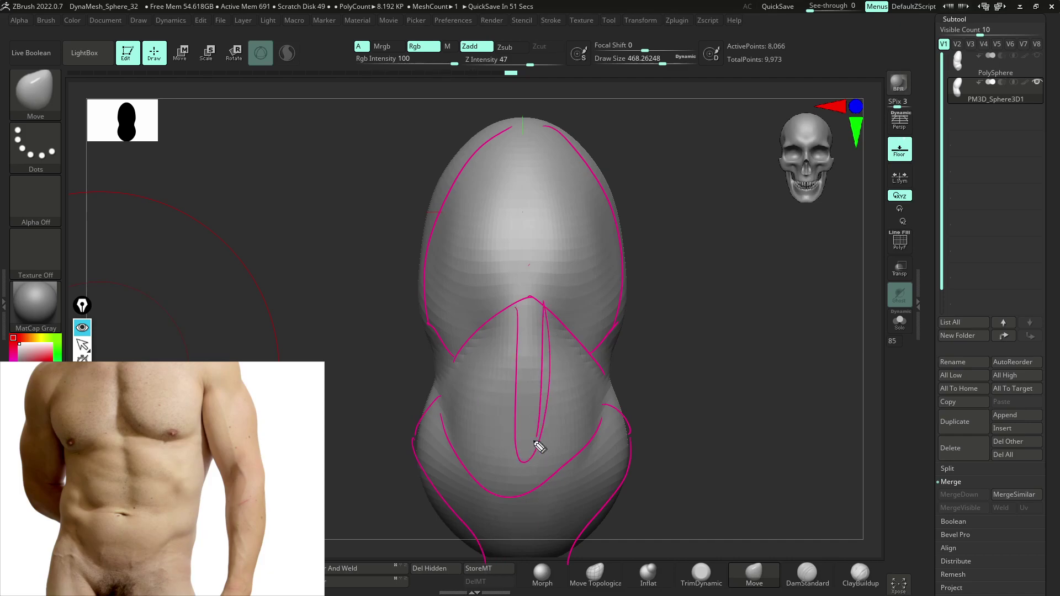
# - Redraw the two vertical midline strokes of the abdomen and add the curved upper edges of the pelvis
pyautogui.hotkey('ctrl', 'z')
pyautogui.moveTo(513, 303); pyautogui.dragTo(511, 446)
pyautogui.moveTo(543, 286); pyautogui.dragTo(538, 447)
pyautogui.moveTo(604, 407)
pyautogui.mouseDown()
pyautogui.moveTo(540, 424)
pyautogui.moveTo(426, 403)
pyautogui.mouseUp()
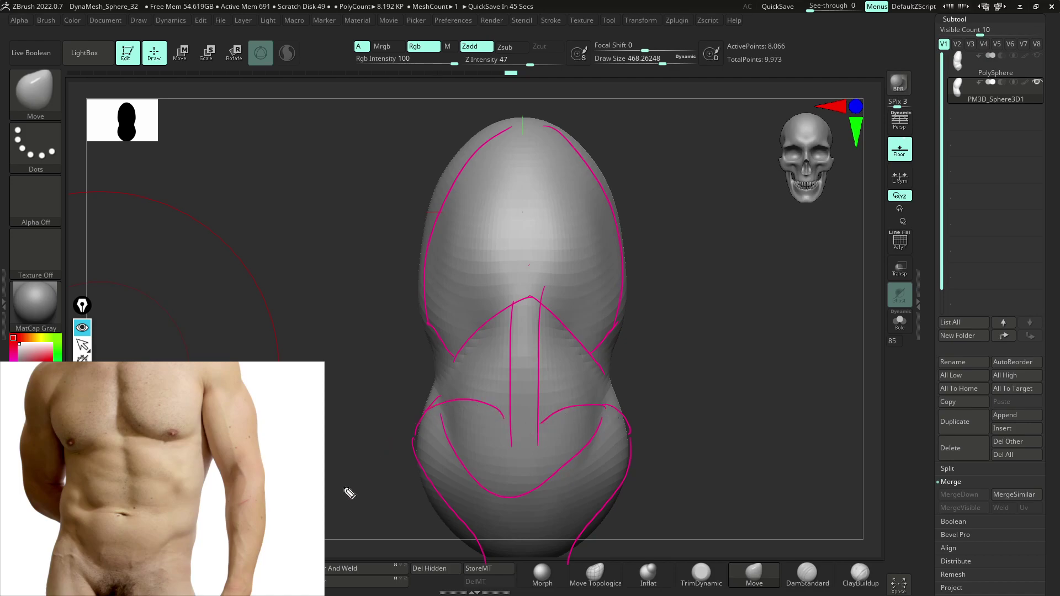
# - Mark the navel and draw the outer edges of the abdominal muscles and the flanks with the screen pen
pyautogui.moveTo(593, 359)
pyautogui.mouseDown()
pyautogui.moveTo(611, 359)
pyautogui.moveTo(600, 343)
pyautogui.mouseUp()
pyautogui.moveTo(513, 400)
pyautogui.mouseDown()
pyautogui.moveTo(534, 398)
pyautogui.moveTo(519, 410)
pyautogui.mouseUp()
pyautogui.moveTo(491, 326)
pyautogui.mouseDown()
pyautogui.moveTo(475, 451)
pyautogui.moveTo(479, 320)
pyautogui.mouseUp()
pyautogui.moveTo(530, 294); pyautogui.dragTo(559, 440)
pyautogui.moveTo(543, 477)
pyautogui.mouseDown()
pyautogui.moveTo(579, 386)
pyautogui.moveTo(585, 330)
pyautogui.mouseUp()
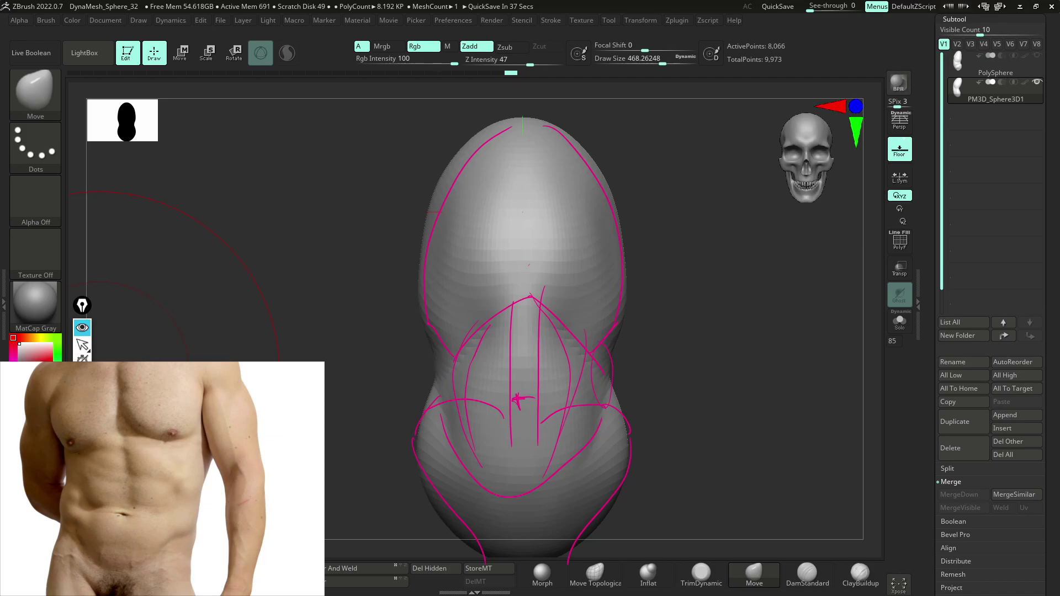
# - Sketch the oblique area beside the abdomen in blue, clear all annotations and return to sculpting
pyautogui.moveTo(543, 297)
pyautogui.mouseDown()
pyautogui.moveTo(585, 348)
pyautogui.moveTo(599, 428)
pyautogui.mouseUp()
pyautogui.moveTo(560, 280)
pyautogui.mouseDown()
pyautogui.moveTo(582, 279)
pyautogui.moveTo(617, 381)
pyautogui.moveTo(610, 426)
pyautogui.moveTo(591, 435)
pyautogui.mouseUp()
pyautogui.moveTo(493, 283); pyautogui.dragTo(484, 317)
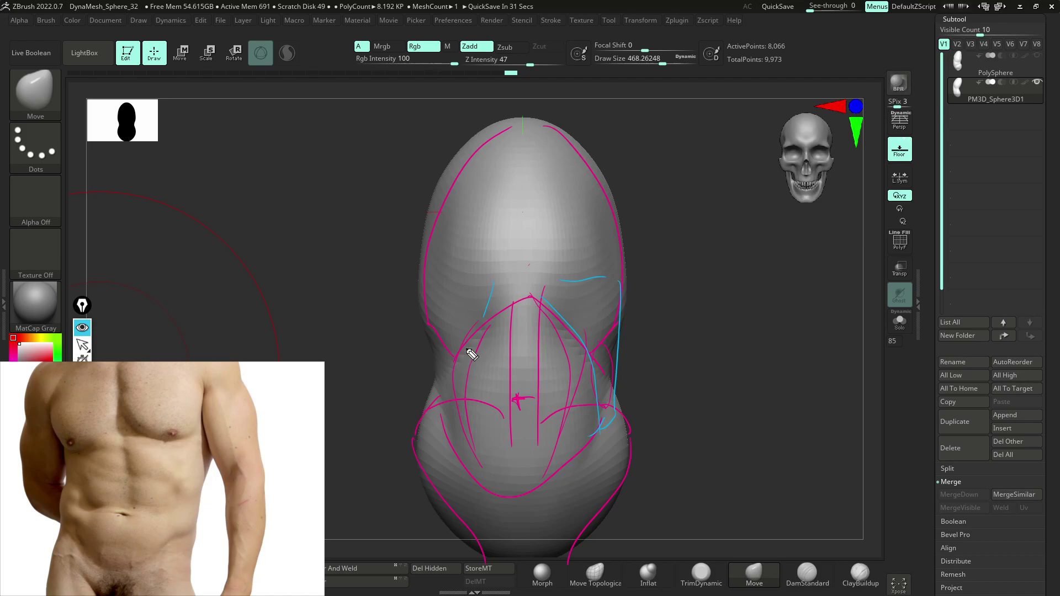
pyautogui.click(82, 476)
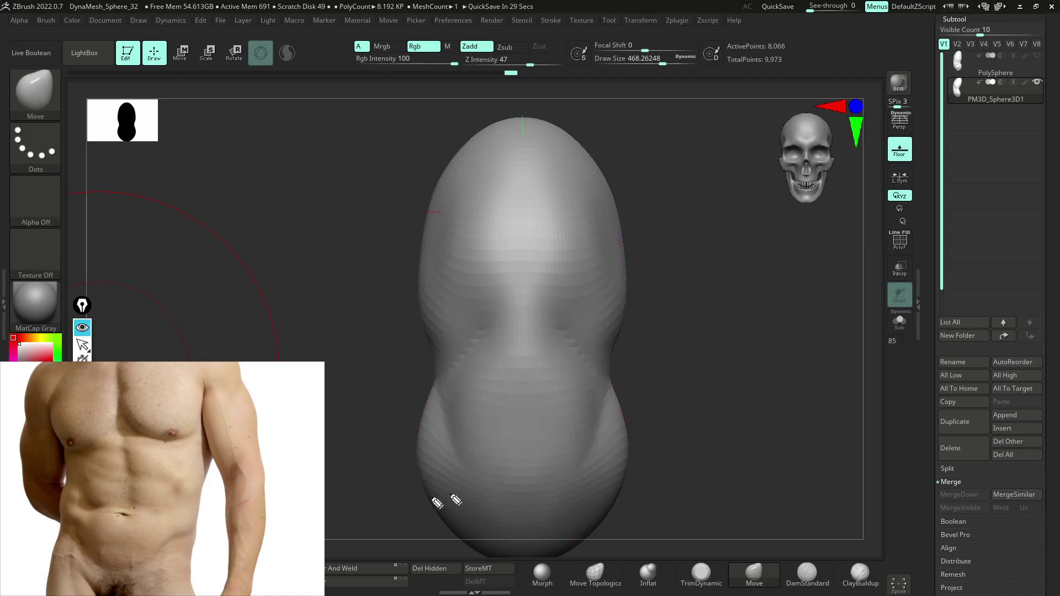
pyautogui.click(82, 345)
# - Define the lower rib cage arch from the front with the Move brush at draw size about 468
pyautogui.moveTo(753, 374); pyautogui.dragTo(746, 450)
pyautogui.moveTo(564, 314)
pyautogui.mouseDown()
pyautogui.moveTo(575, 254)
pyautogui.moveTo(554, 277)
pyautogui.mouseUp()
pyautogui.moveTo(554, 277); pyautogui.dragTo(559, 262, button='right')
pyautogui.moveTo(554, 256); pyautogui.dragTo(586, 310)
pyautogui.moveTo(744, 391); pyautogui.dragTo(733, 505)
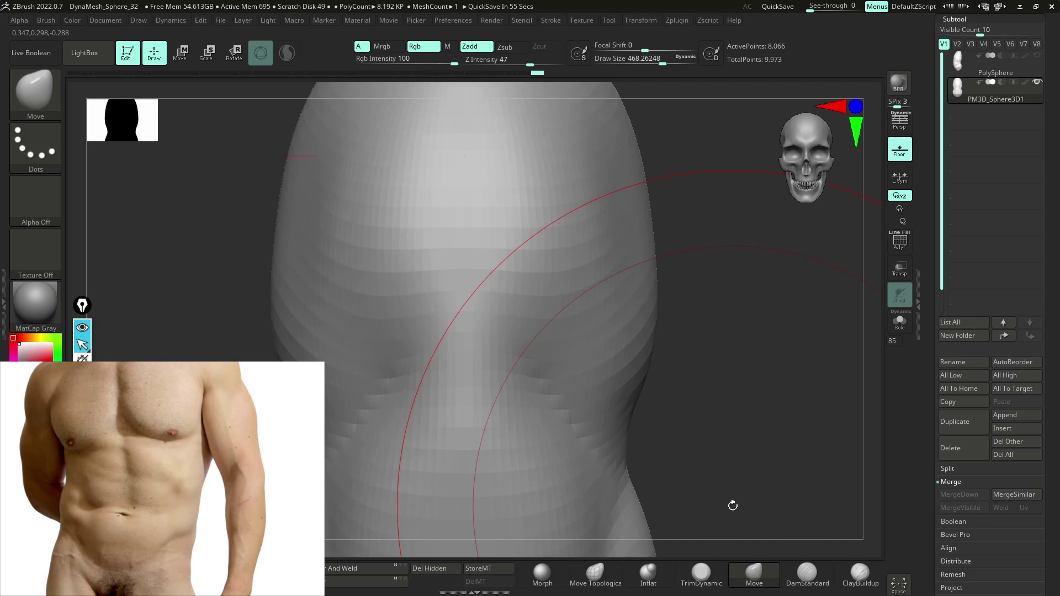
pyautogui.press('f')
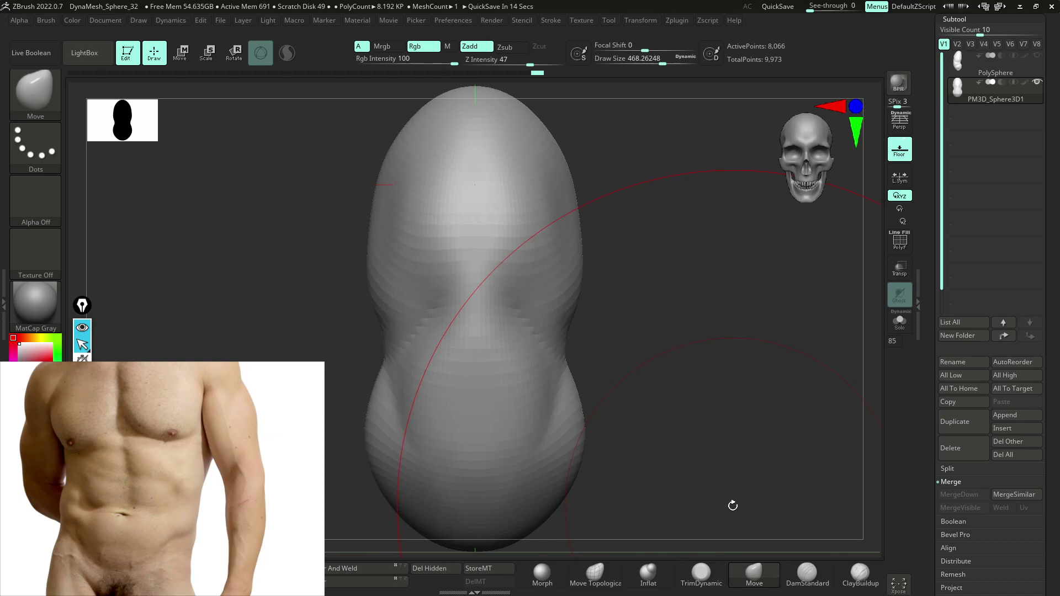
# - Refine the upper chest profile from the side with the Move brush at draw size about 299
pyautogui.moveTo(677, 298); pyautogui.dragTo(555, 269)
pyautogui.press('space')
pyautogui.keyDown('alt'); pyautogui.moveTo(564, 273); pyautogui.dragTo(536, 365, button='right'); pyautogui.keyUp('alt')
pyautogui.press('space')
pyautogui.moveTo(521, 303)
pyautogui.mouseDown()
pyautogui.moveTo(518, 293)
pyautogui.moveTo(511, 315)
pyautogui.mouseUp()
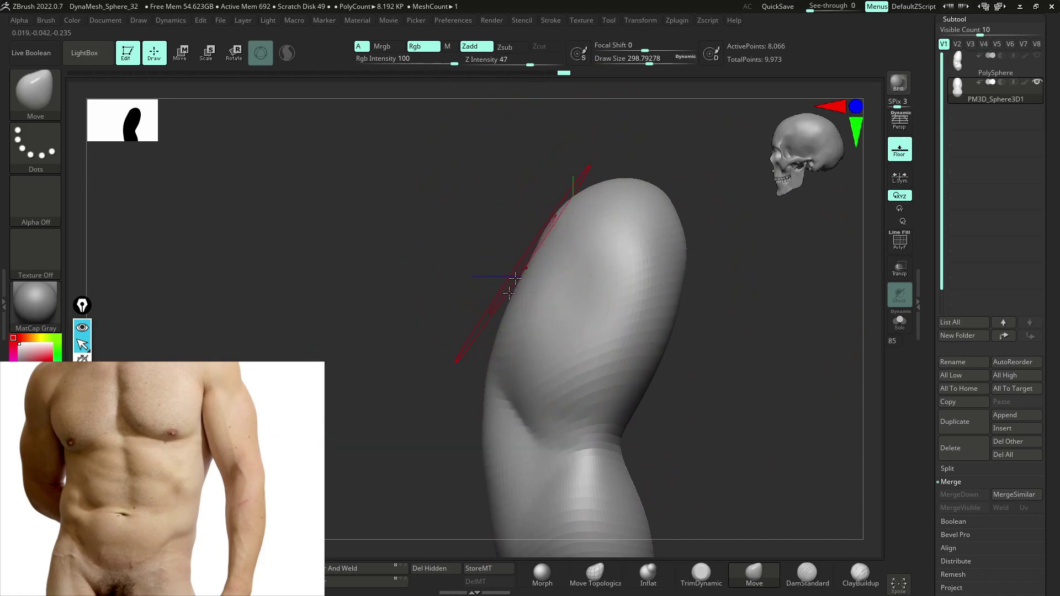
pyautogui.moveTo(574, 202); pyautogui.dragTo(582, 208)
# - Push in the back contour and top of the rib cage with the Move brush at draw size about 299
pyautogui.moveTo(728, 349)
pyautogui.mouseDown()
pyautogui.moveTo(721, 336)
pyautogui.moveTo(705, 423)
pyautogui.moveTo(688, 424)
pyautogui.moveTo(674, 379)
pyautogui.moveTo(719, 445)
pyautogui.moveTo(674, 339)
pyautogui.mouseUp()
pyautogui.moveTo(646, 386); pyautogui.dragTo(645, 376)
pyautogui.moveTo(655, 357); pyautogui.dragTo(649, 343)
pyautogui.moveTo(652, 261); pyautogui.dragTo(645, 246)
pyautogui.moveTo(614, 193); pyautogui.dragTo(606, 206)
pyautogui.moveTo(726, 330)
pyautogui.keyDown('shift'); pyautogui.mouseDown()
pyautogui.moveTo(703, 373)
pyautogui.moveTo(719, 376)
pyautogui.moveTo(696, 309)
pyautogui.moveTo(634, 406)
pyautogui.moveTo(679, 407)
pyautogui.mouseUp(); pyautogui.keyUp('shift')
# - Show the torso subtool again and move the new sphere-based form beside it for comparison
pyautogui.click(988, 89)
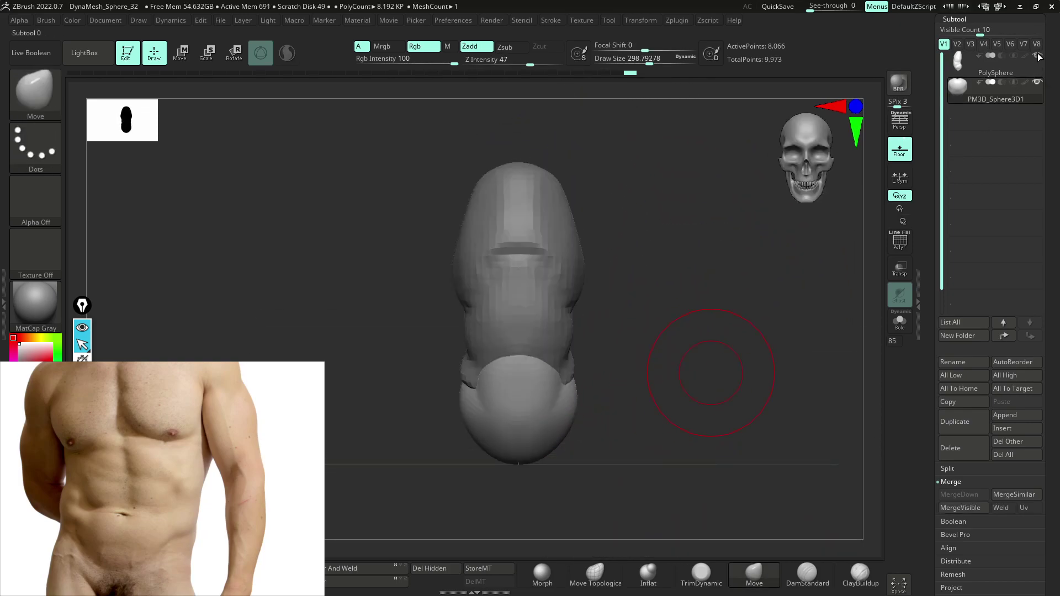
pyautogui.press('w')
pyautogui.moveTo(547, 259)
pyautogui.mouseDown()
pyautogui.moveTo(651, 216)
pyautogui.moveTo(670, 227)
pyautogui.mouseUp()
pyautogui.press('q')
pyautogui.keyDown('alt'); pyautogui.moveTo(795, 398); pyautogui.dragTo(734, 431); pyautogui.keyUp('alt')
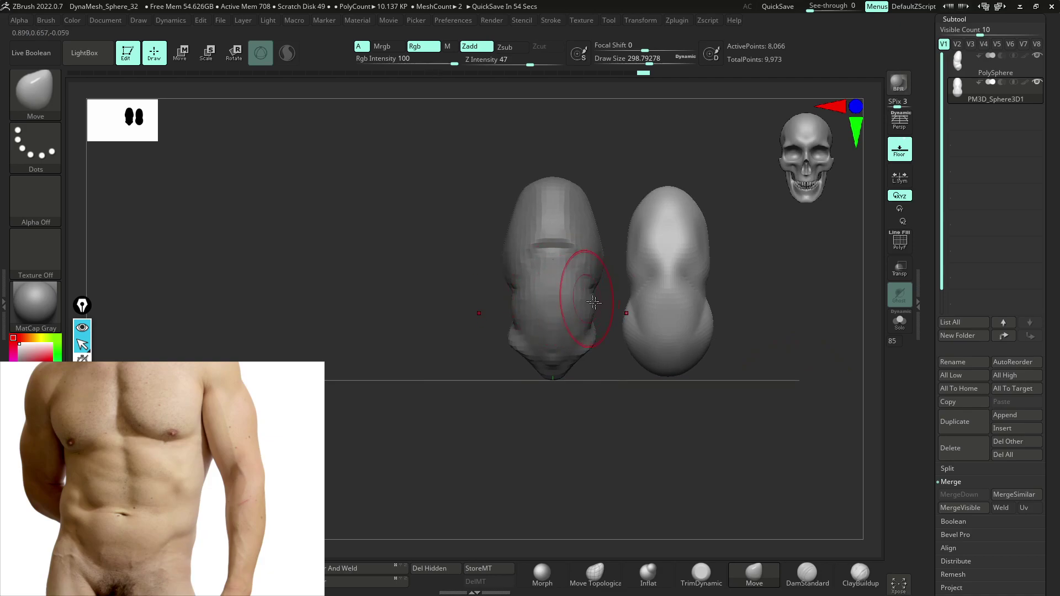
# - Flatten the upper chest of the sphere-based form at a three-quarter view with the TrimDynamic brush at draw size about 299
pyautogui.press('ctrl')
pyautogui.keyDown('ctrl'); pyautogui.moveTo(604, 379); pyautogui.dragTo(620, 429, button='right'); pyautogui.keyUp('ctrl')
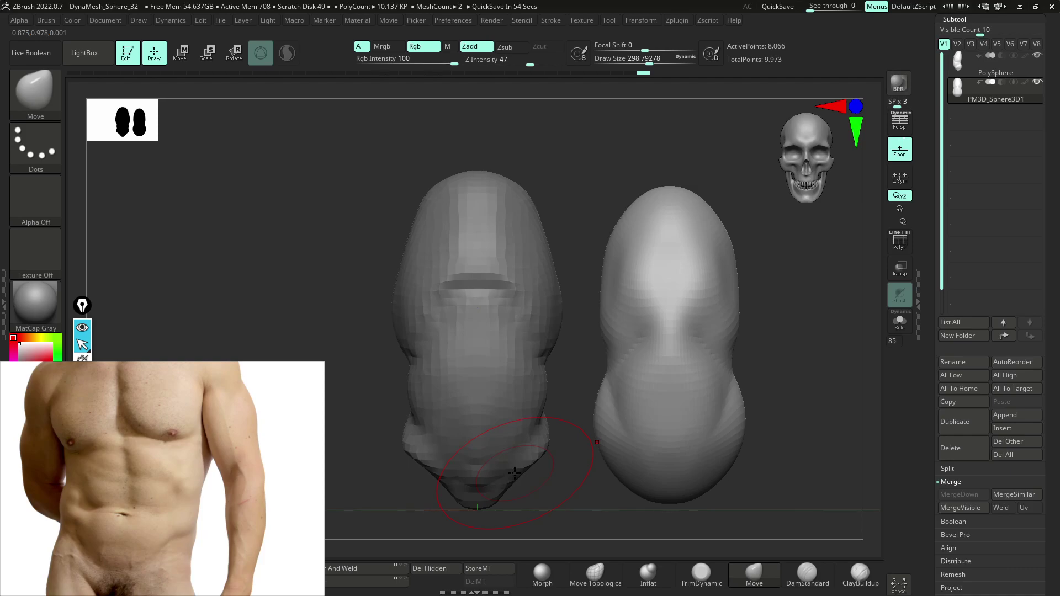
pyautogui.moveTo(568, 390); pyautogui.dragTo(483, 326, button='right')
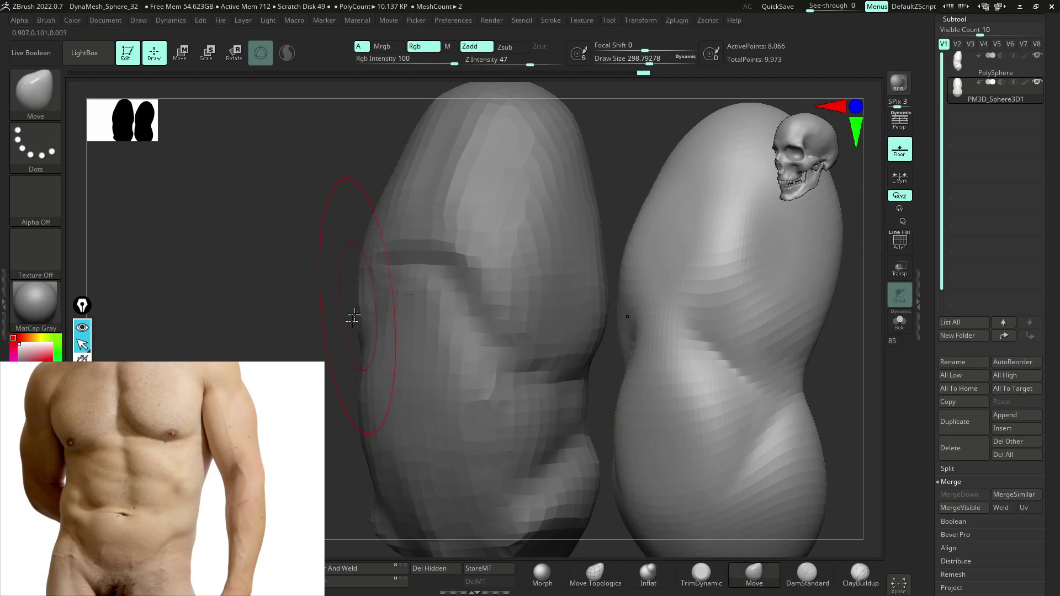
pyautogui.moveTo(445, 350); pyautogui.dragTo(491, 319, button='right')
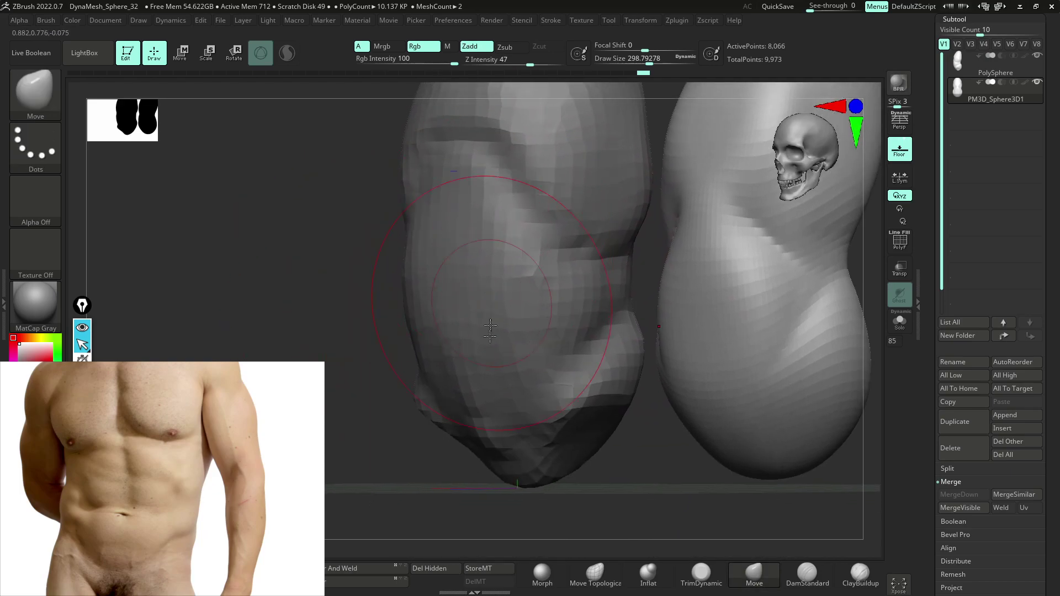
pyautogui.moveTo(530, 397); pyautogui.dragTo(593, 400, button='right')
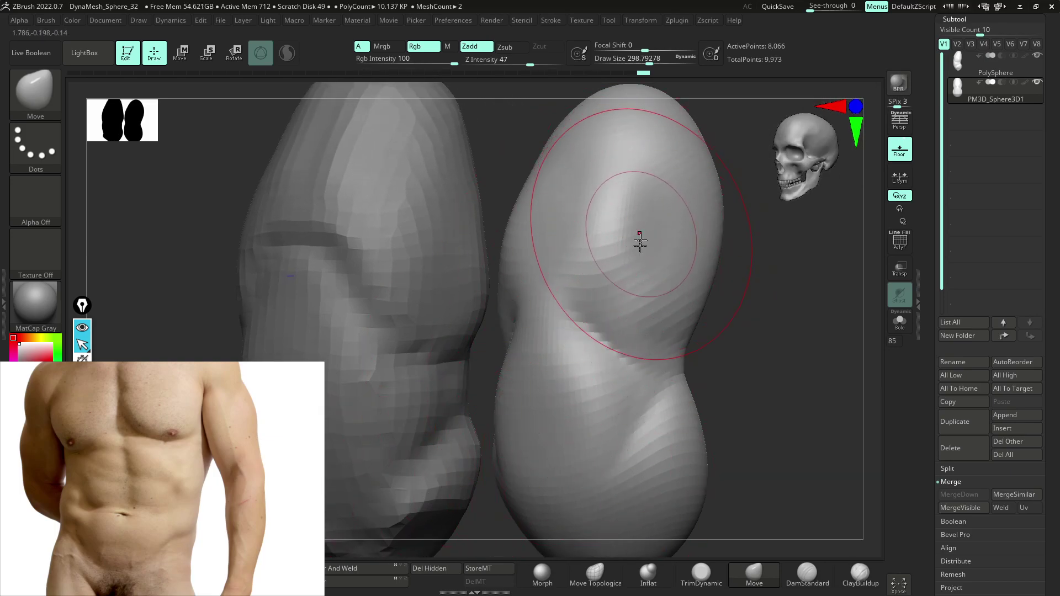
pyautogui.press('b')
pyautogui.press('t')
pyautogui.press('d')
pyautogui.moveTo(616, 188)
pyautogui.mouseDown()
pyautogui.moveTo(615, 208)
pyautogui.moveTo(645, 113)
pyautogui.mouseUp()
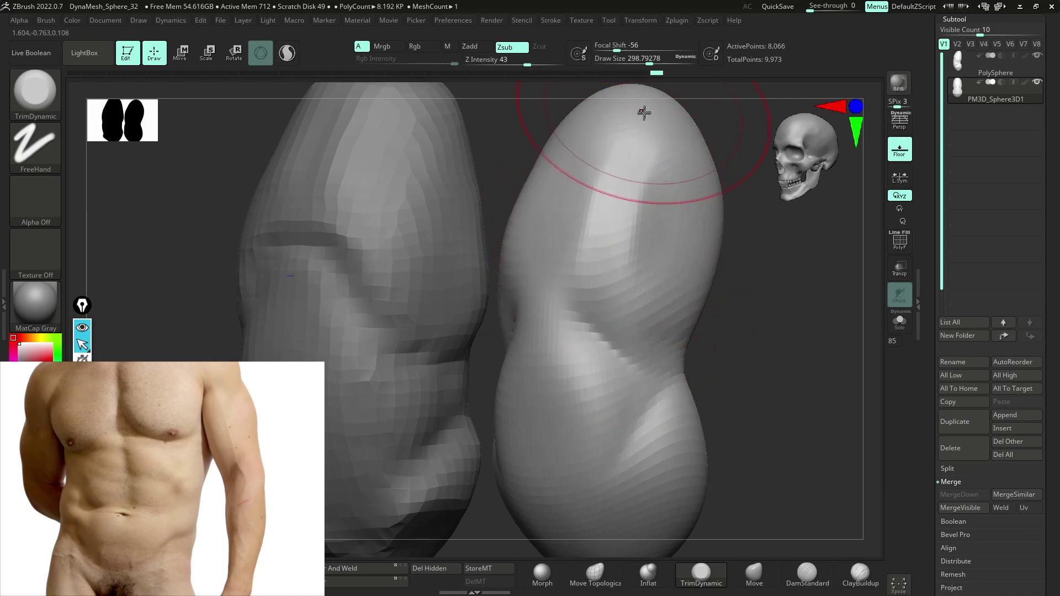
# - Flatten the front plane of the rib cage and the area under the chest with the TrimDynamic brush
pyautogui.moveTo(795, 290); pyautogui.dragTo(719, 277)
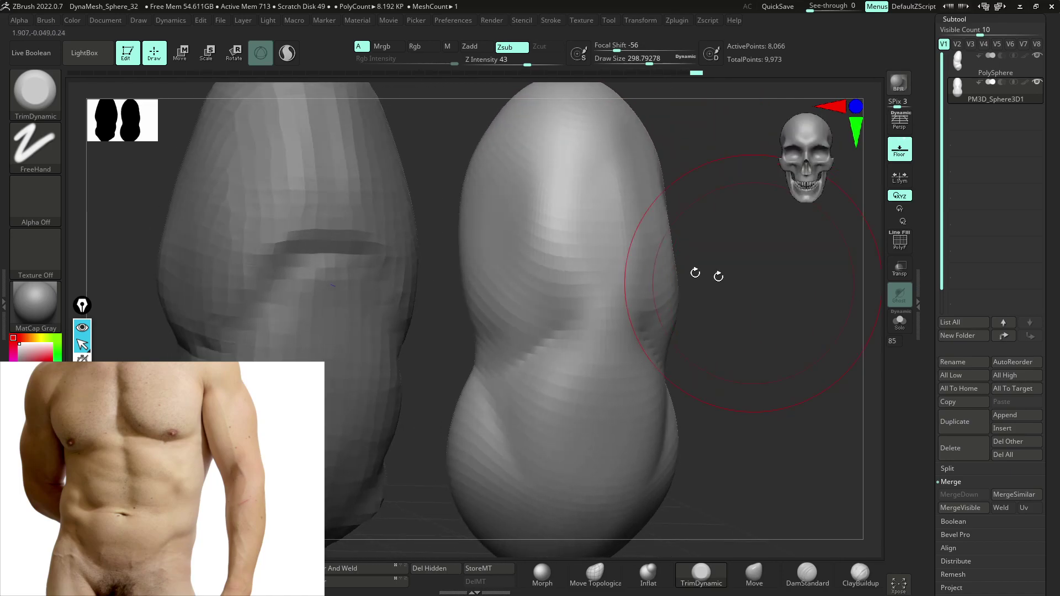
pyautogui.moveTo(554, 295)
pyautogui.mouseDown()
pyautogui.moveTo(549, 156)
pyautogui.moveTo(523, 208)
pyautogui.moveTo(555, 145)
pyautogui.mouseUp()
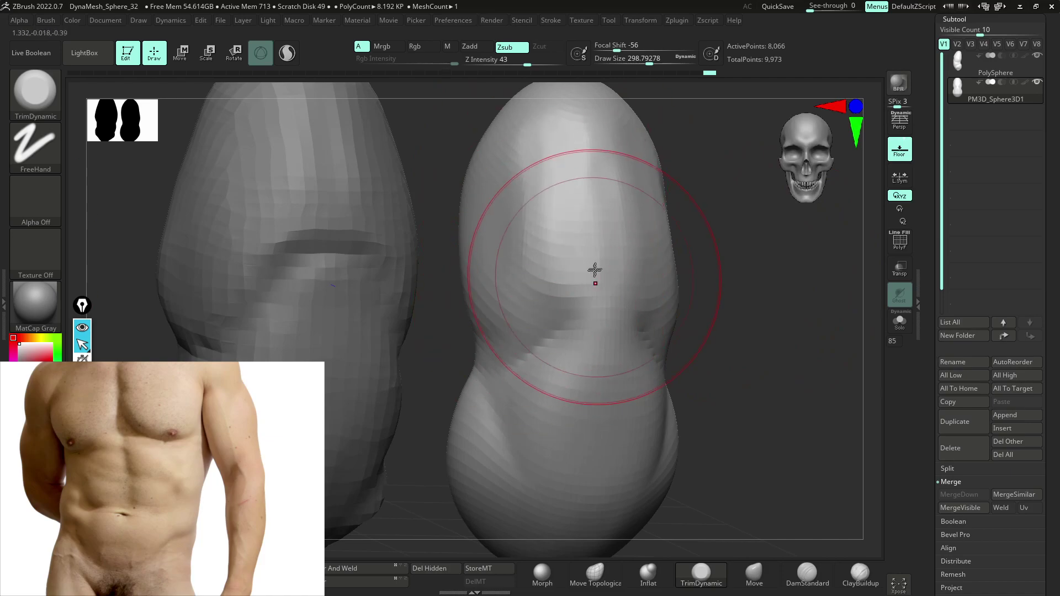
pyautogui.keyDown('shift'); pyautogui.moveTo(773, 329); pyautogui.dragTo(751, 331); pyautogui.keyUp('shift')
pyautogui.moveTo(577, 361); pyautogui.dragTo(543, 221)
pyautogui.moveTo(535, 272); pyautogui.dragTo(544, 243)
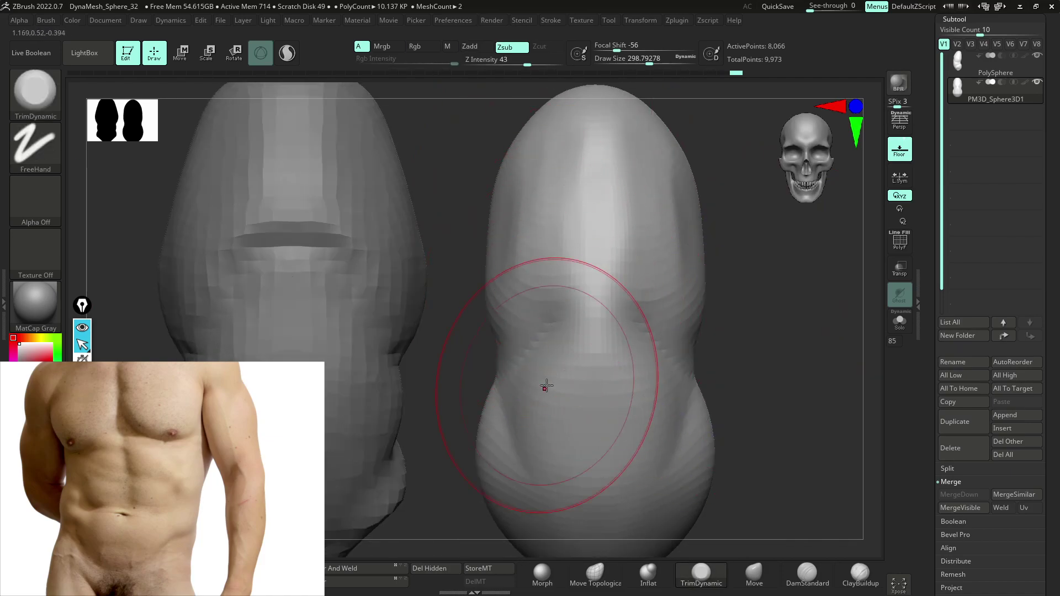
# - Carve the lower rib cage edge across the front of the sphere-based form with the DamStandard brush at draw size about 299
pyautogui.press('b')
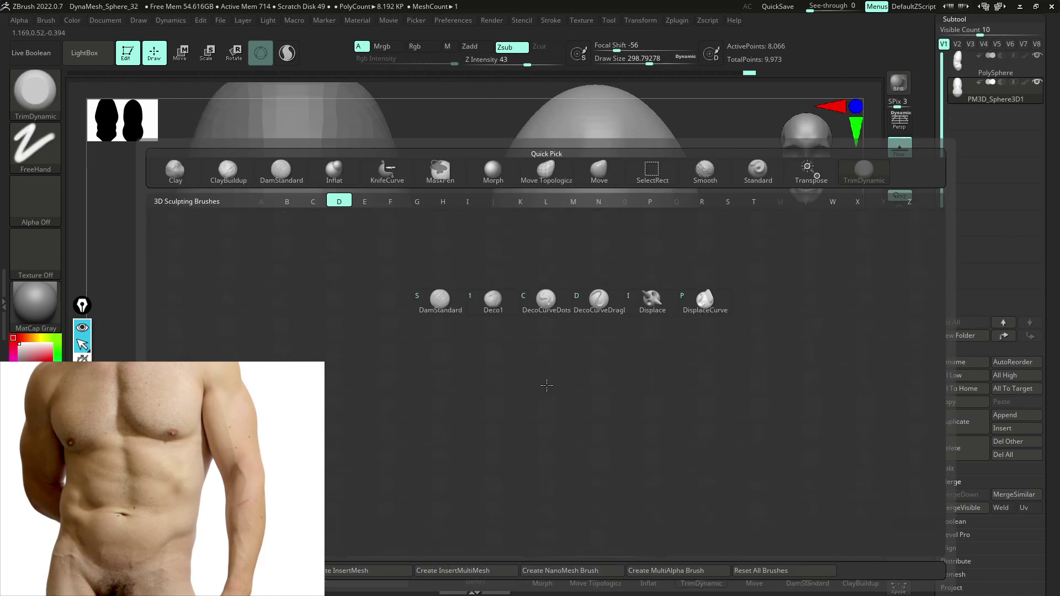
pyautogui.press('d')
pyautogui.press('s')
pyautogui.moveTo(576, 312); pyautogui.dragTo(594, 371)
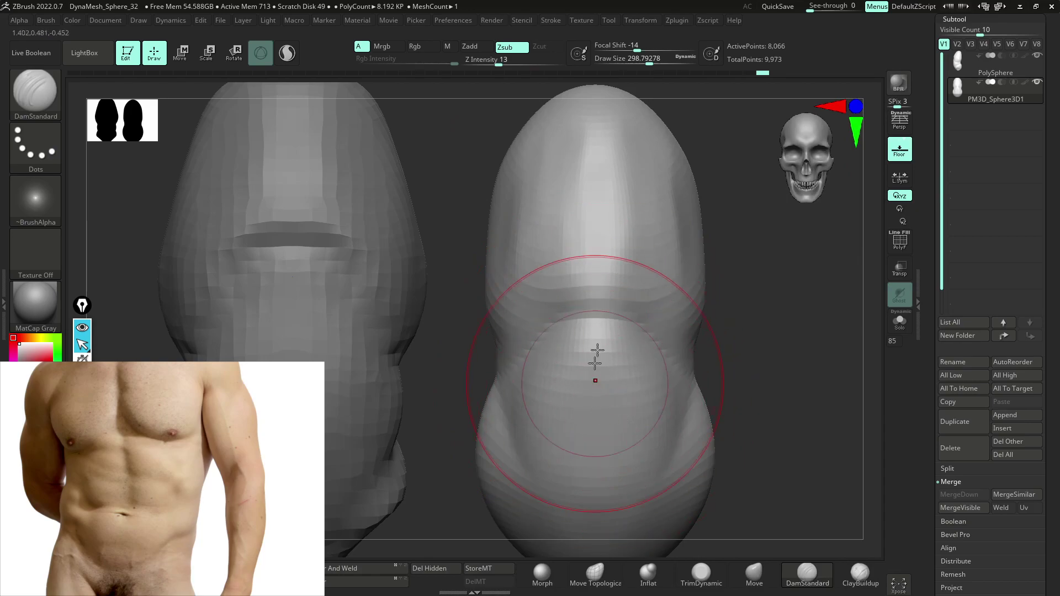
pyautogui.moveTo(629, 305); pyautogui.dragTo(574, 307)
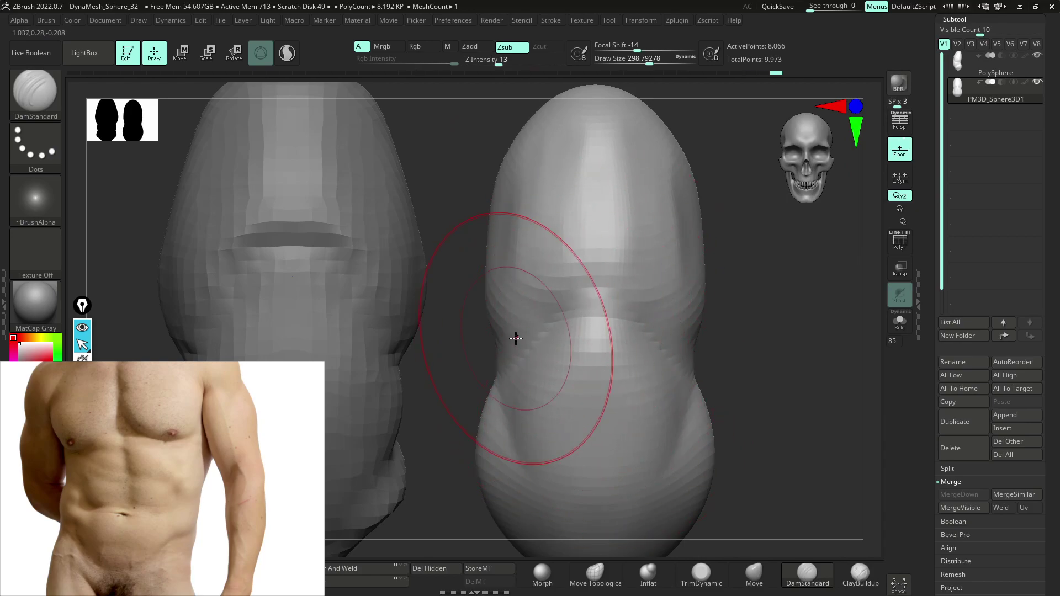
pyautogui.moveTo(700, 409)
pyautogui.keyDown('ctrl'); pyautogui.mouseDown(button='right')
pyautogui.moveTo(712, 324)
pyautogui.moveTo(714, 431)
pyautogui.mouseUp(button='right'); pyautogui.keyUp('ctrl')
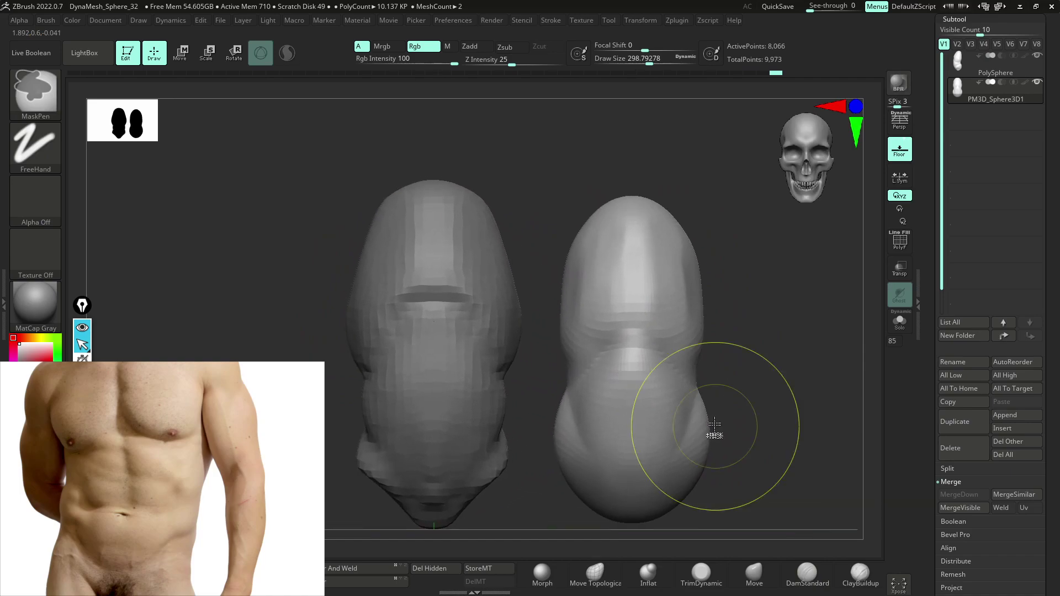
pyautogui.moveTo(759, 416); pyautogui.dragTo(723, 414)
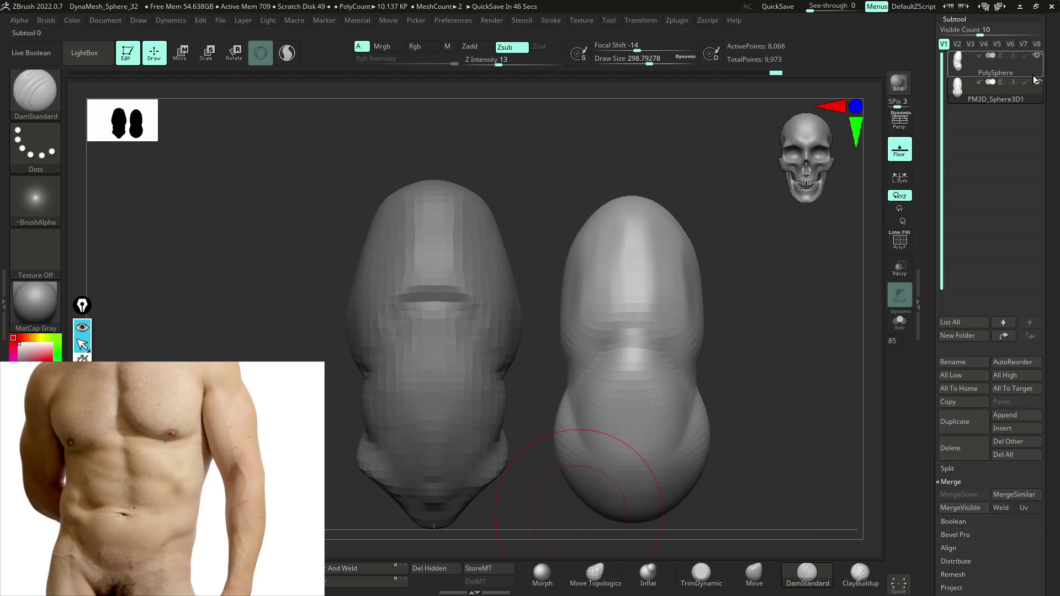
# - Insert a ZSphere as a new subtool and hide the two existing torso forms so only it shows
pyautogui.click(1037, 44)
pyautogui.moveTo(1031, 62)
pyautogui.click(943, 43)
pyautogui.click(1037, 56)
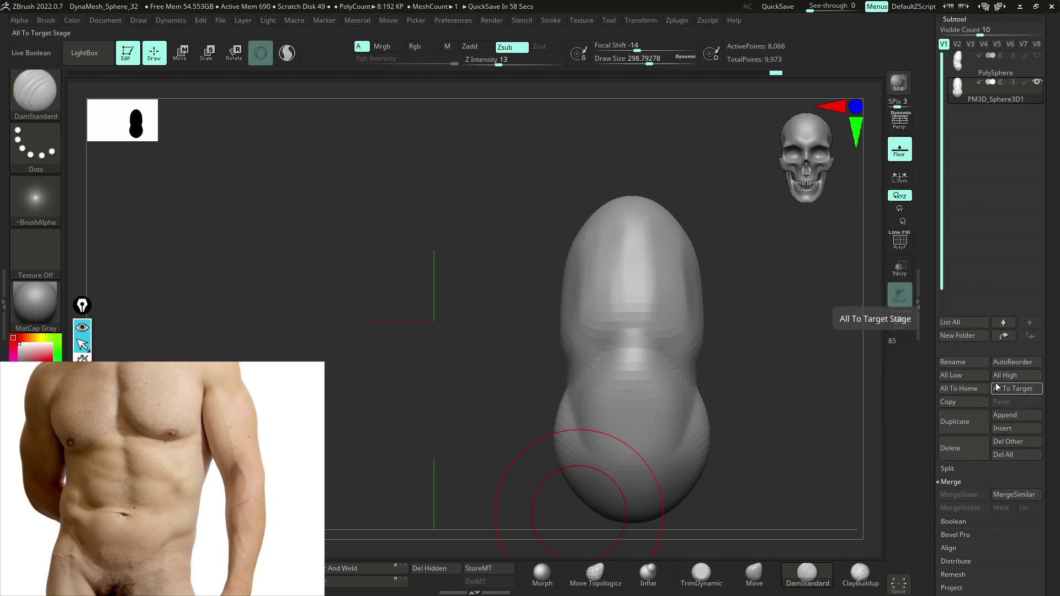
pyautogui.click(1006, 429)
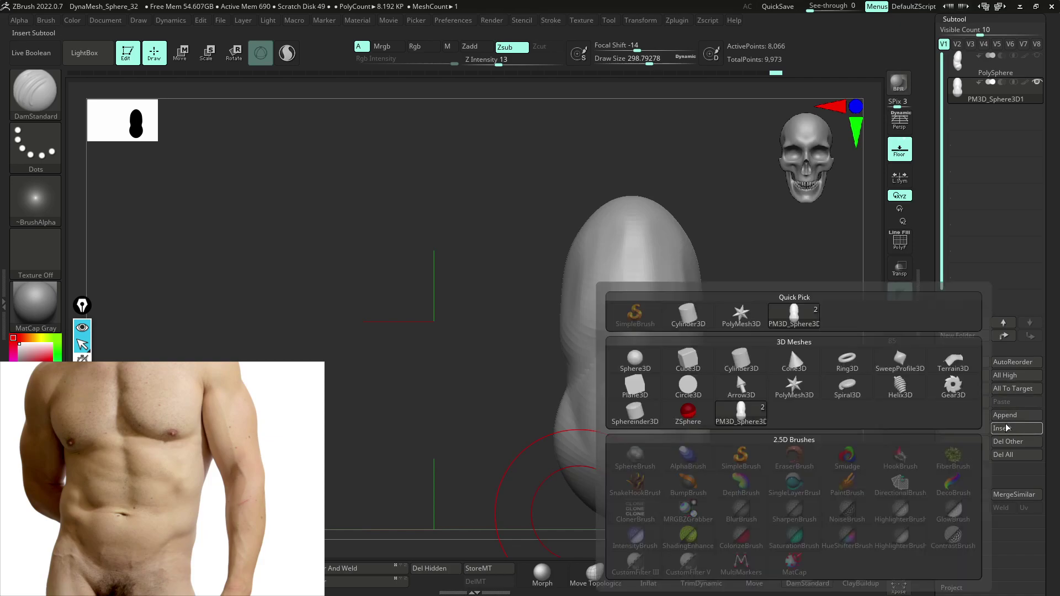
pyautogui.moveTo(687, 423)
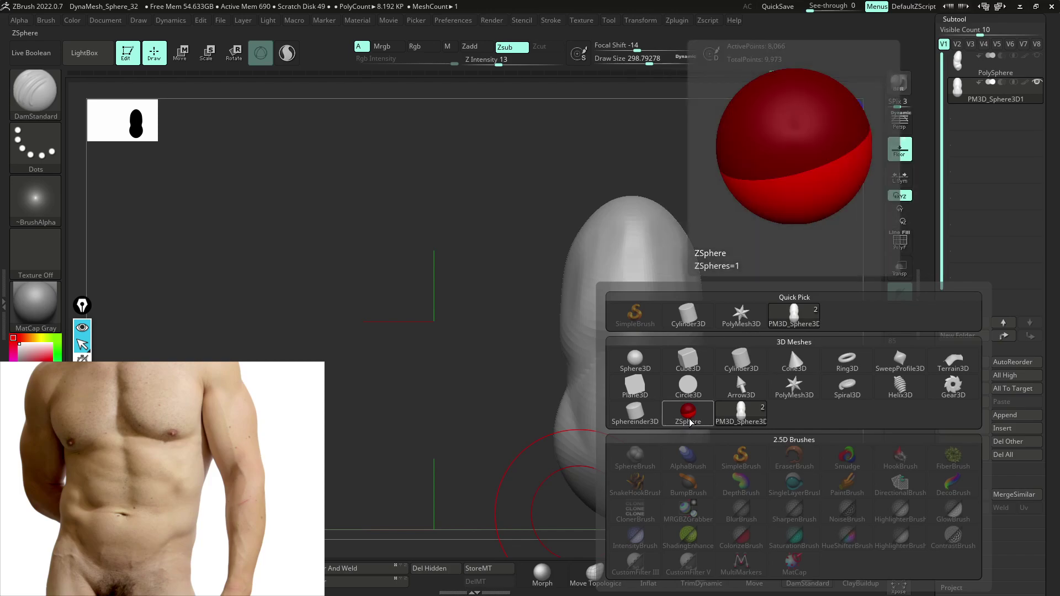
pyautogui.click(691, 415)
pyautogui.click(1037, 83)
pyautogui.click(1035, 108)
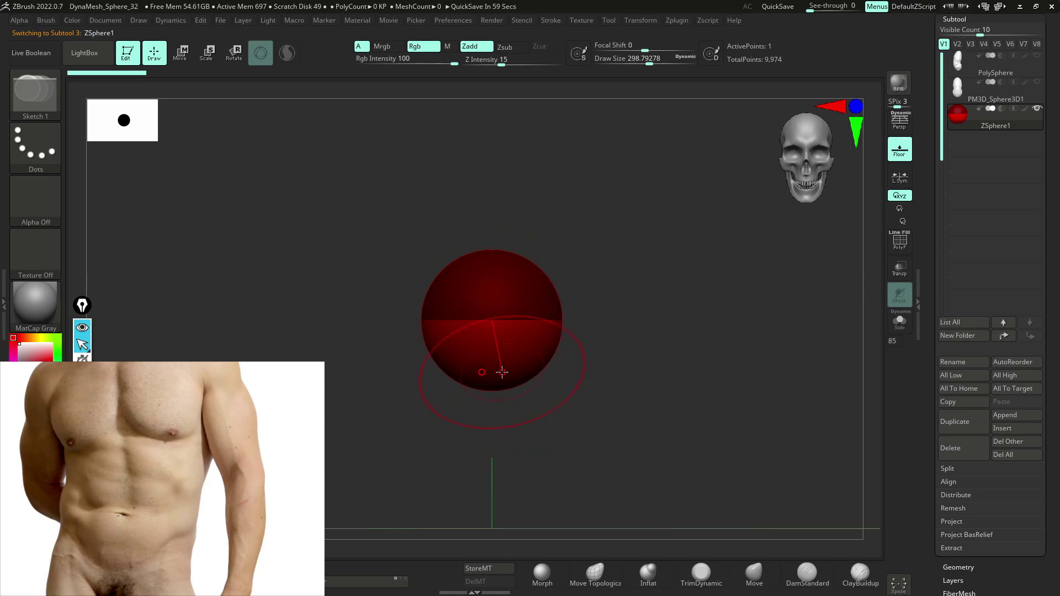
# - Try the move, scale and rotate modes on the root ZSphere, shift it slightly upward and return to draw mode
pyautogui.press('w')
pyautogui.press('e')
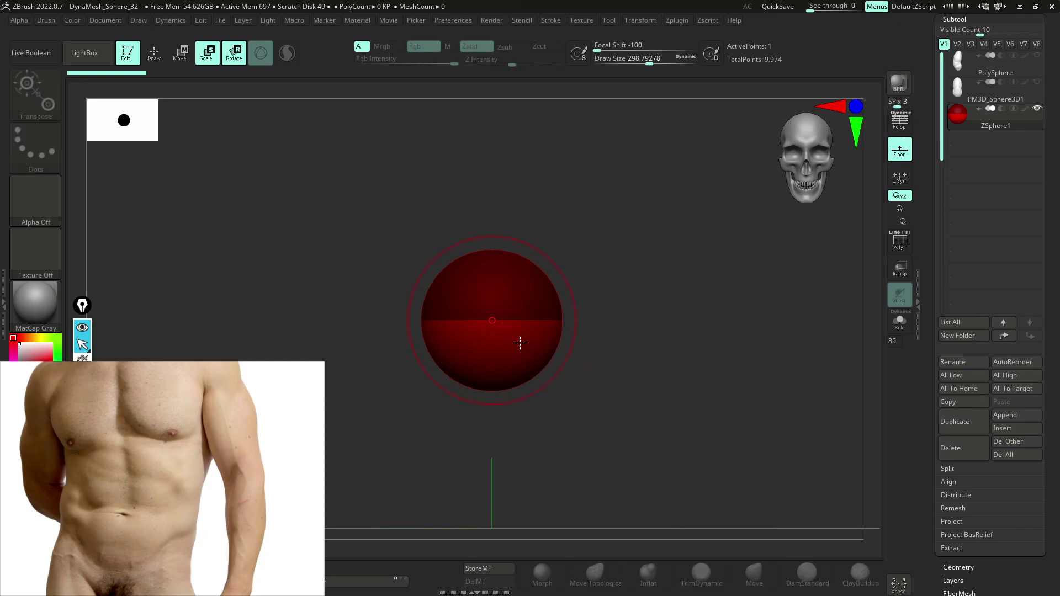
pyautogui.press('r')
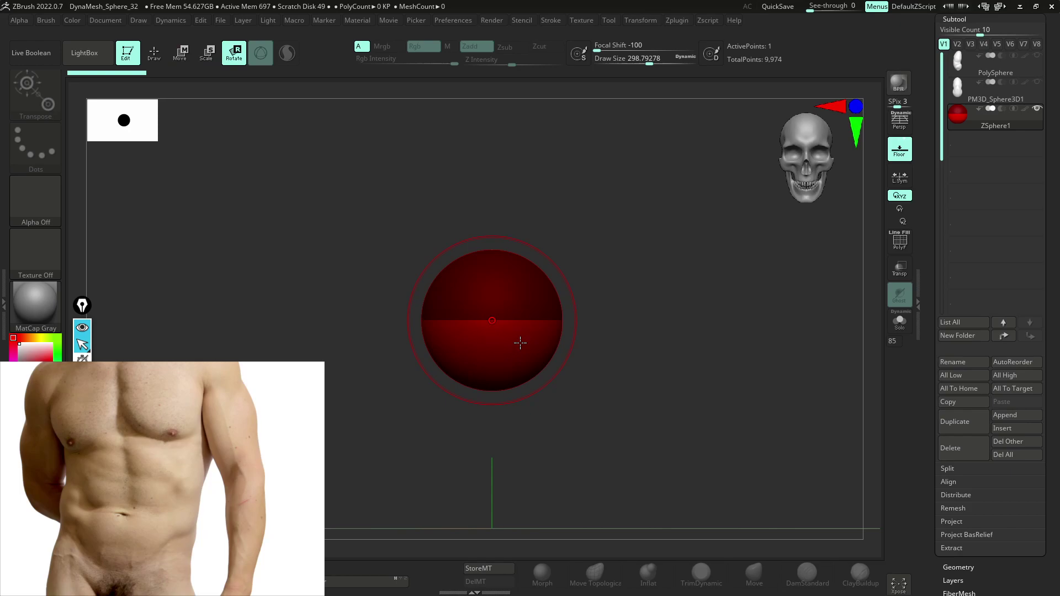
pyautogui.press('w')
pyautogui.moveTo(520, 307)
pyautogui.mouseDown()
pyautogui.moveTo(556, 265)
pyautogui.moveTo(554, 333)
pyautogui.moveTo(551, 314)
pyautogui.moveTo(542, 322)
pyautogui.moveTo(611, 239)
pyautogui.moveTo(572, 303)
pyautogui.moveTo(563, 272)
pyautogui.moveTo(485, 339)
pyautogui.moveTo(641, 277)
pyautogui.moveTo(516, 317)
pyautogui.moveTo(506, 310)
pyautogui.mouseUp()
pyautogui.press('e')
pyautogui.press('r')
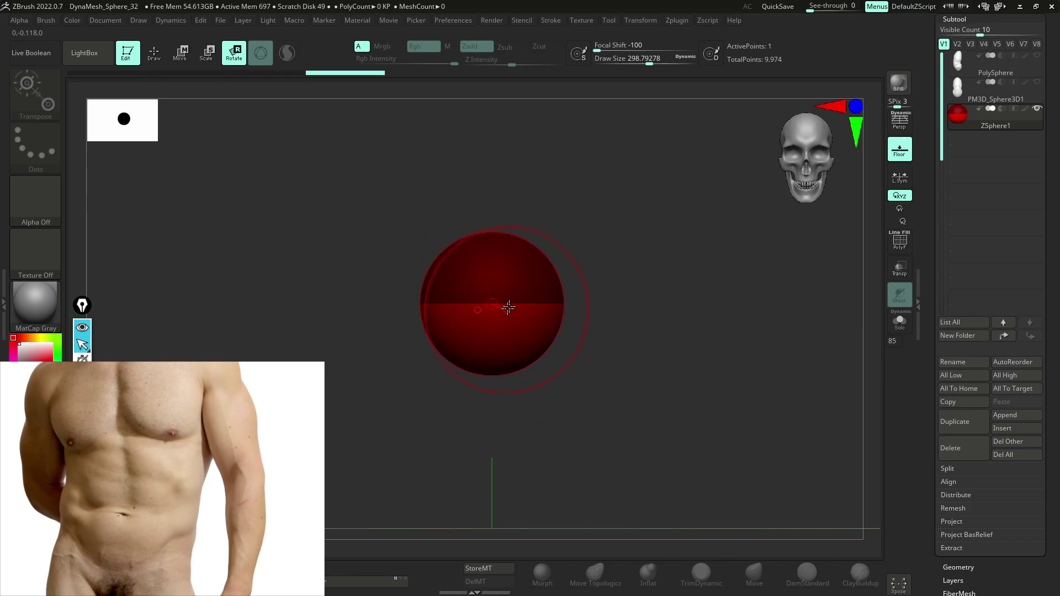
pyautogui.press('w')
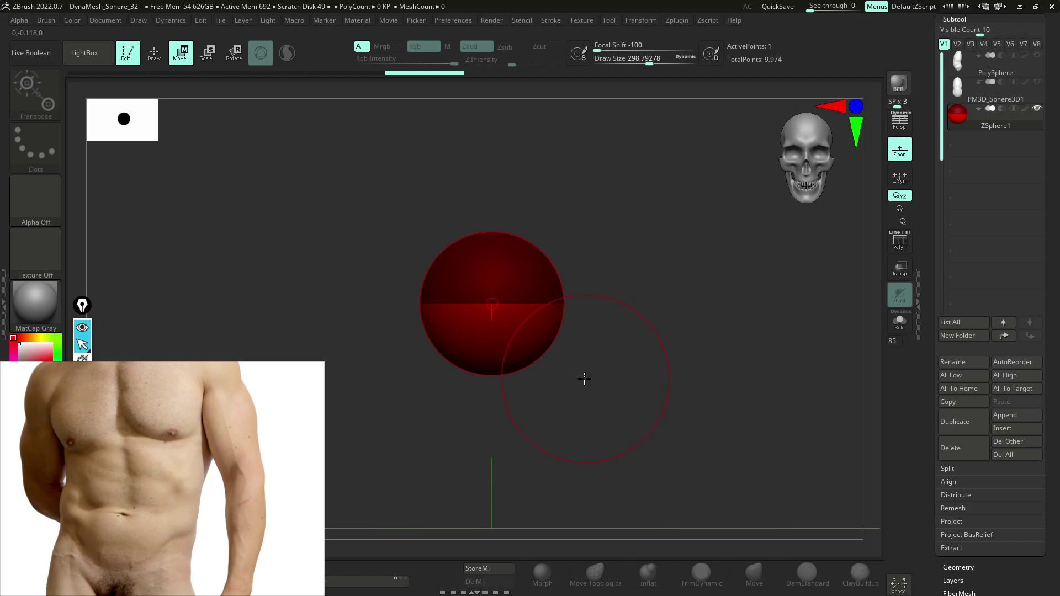
pyautogui.moveTo(599, 371); pyautogui.dragTo(598, 376)
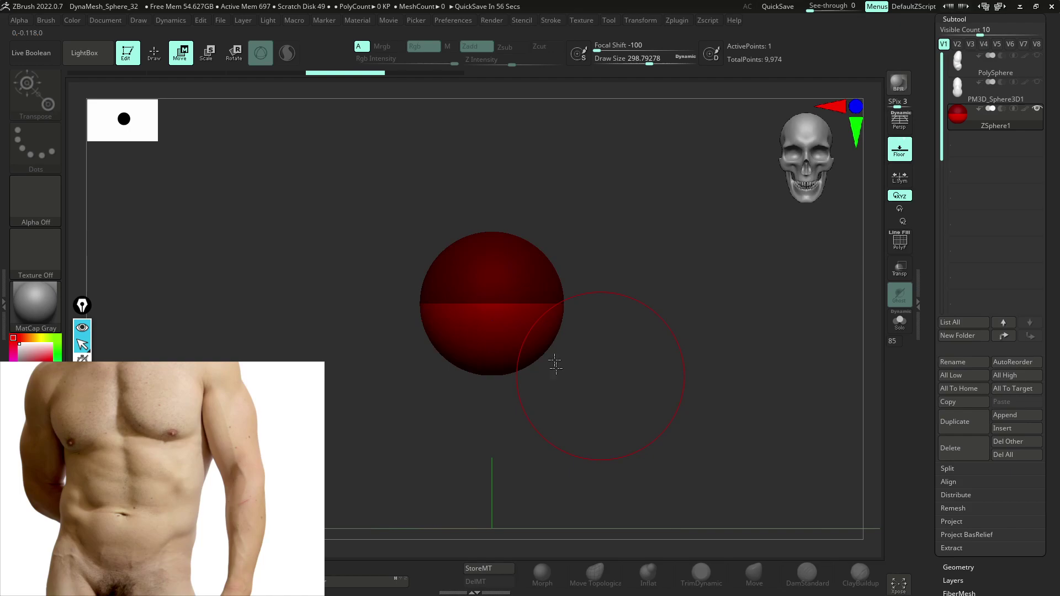
pyautogui.click(154, 53)
pyautogui.click(539, 314)
pyautogui.moveTo(539, 313)
pyautogui.mouseDown()
pyautogui.moveTo(523, 421)
pyautogui.moveTo(532, 406)
pyautogui.moveTo(498, 412)
pyautogui.mouseUp()
pyautogui.moveTo(536, 346); pyautogui.dragTo(542, 366)
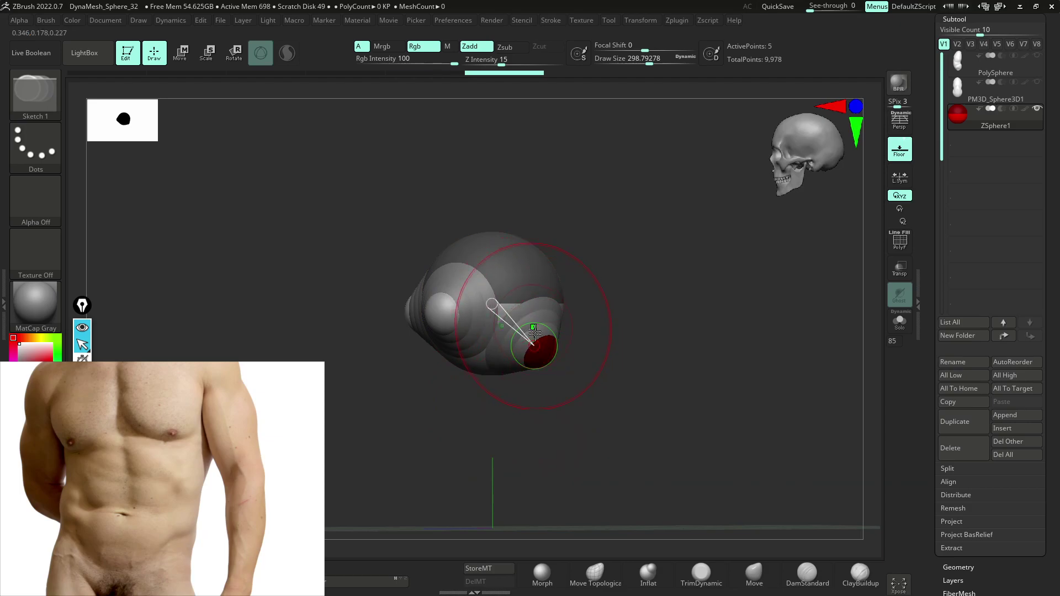
pyautogui.keyDown('ctrl'); pyautogui.moveTo(553, 347); pyautogui.dragTo(561, 409, button='right'); pyautogui.keyUp('ctrl')
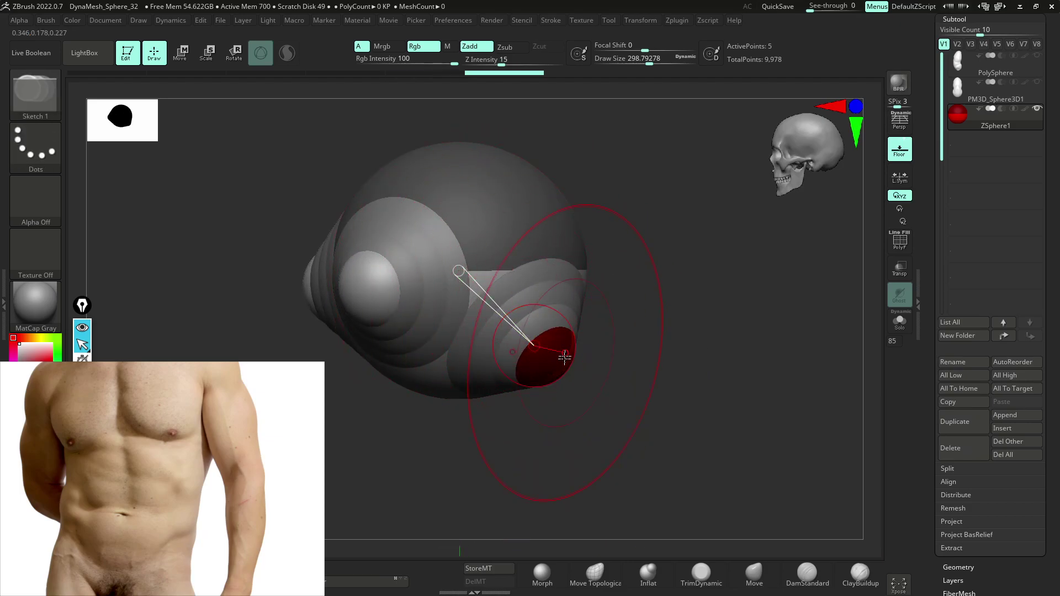
pyautogui.hotkey('ctrl', 'z')
pyautogui.hotkey('ctrl', 'z')
pyautogui.hotkey('ctrl', 'z')
pyautogui.hotkey('ctrl', 'z')
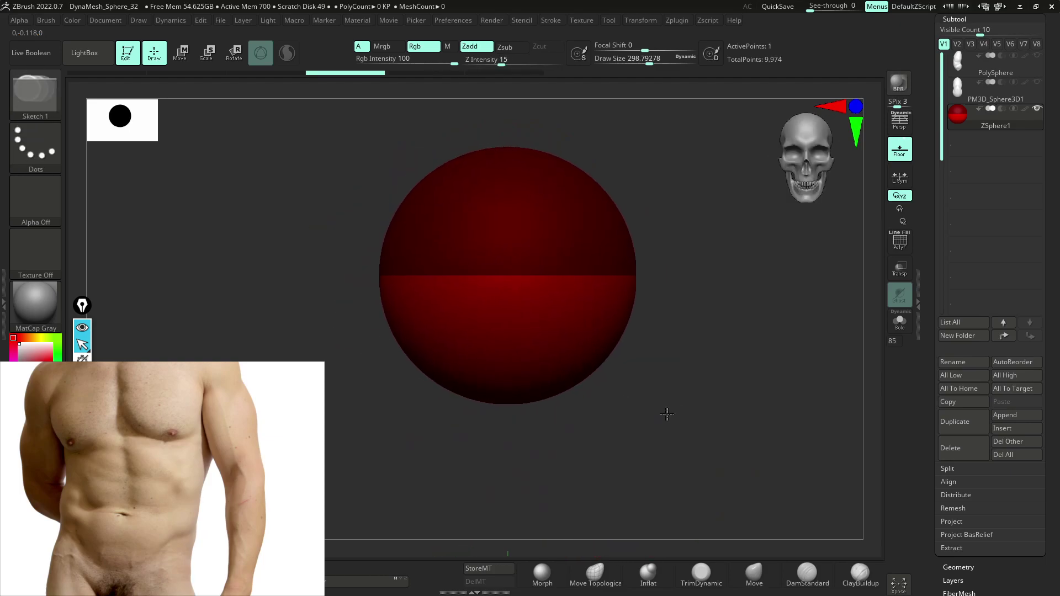
# - Add a child ZSphere of about the same size on the underside of the root, centred on the symmetry line
pyautogui.moveTo(546, 443)
pyautogui.mouseDown()
pyautogui.moveTo(538, 423)
pyautogui.moveTo(550, 428)
pyautogui.moveTo(553, 372)
pyautogui.moveTo(542, 388)
pyautogui.mouseUp()
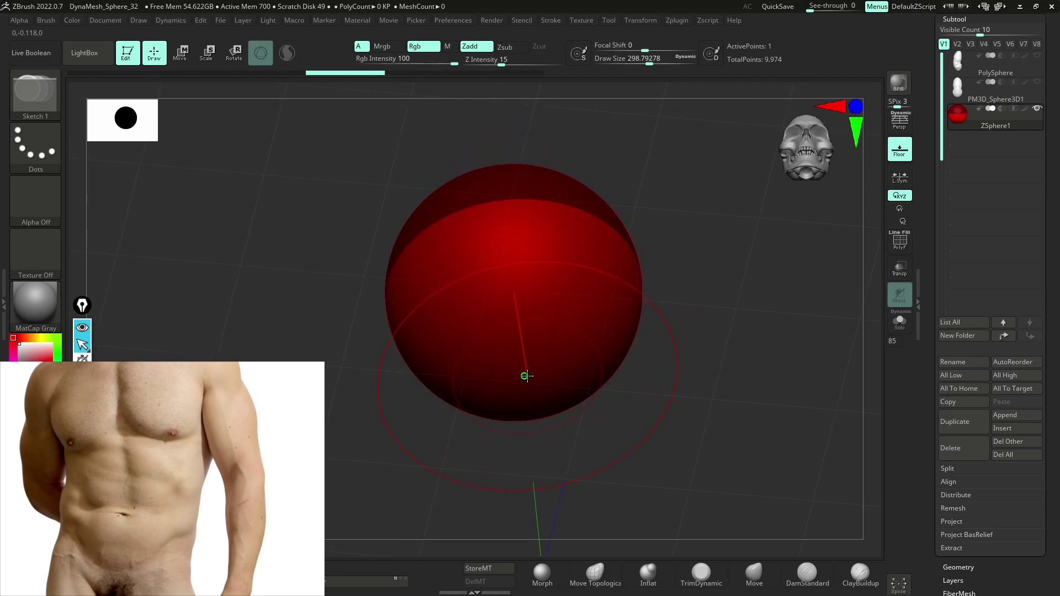
pyautogui.moveTo(525, 378); pyautogui.dragTo(549, 462)
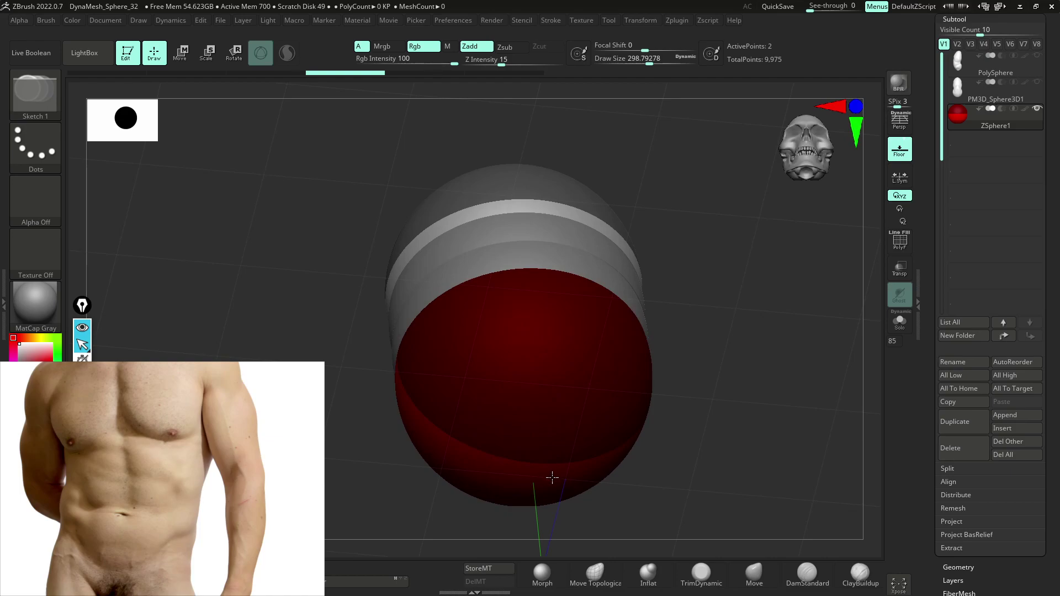
pyautogui.keyDown('shift'); pyautogui.moveTo(707, 403); pyautogui.dragTo(685, 403, button='right'); pyautogui.keyUp('shift')
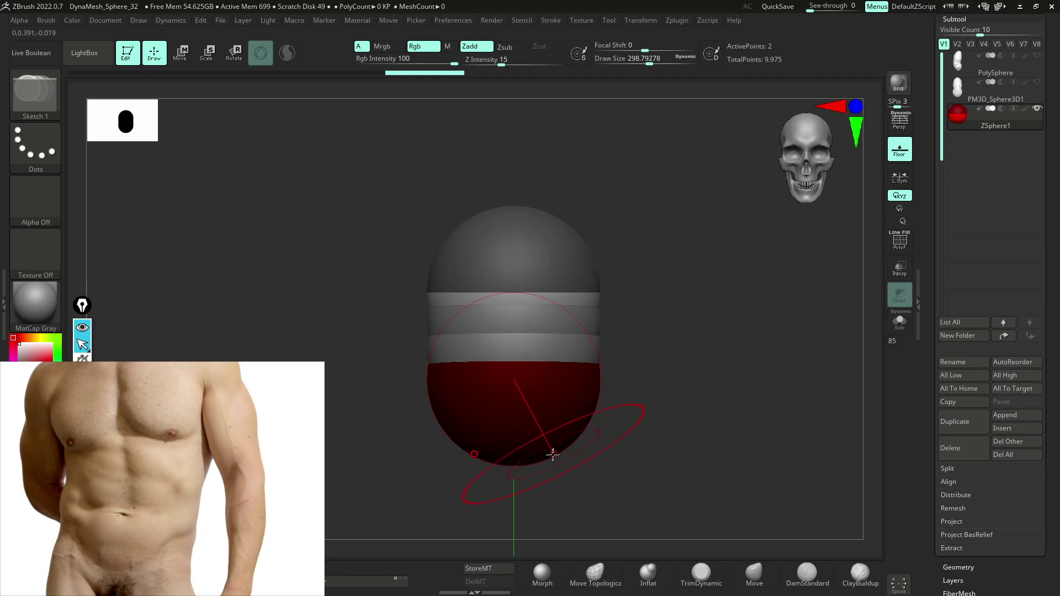
# - Reduce the draw size to about 33 and move the child ZSphere straight down to lengthen the chain
pyautogui.press('w')
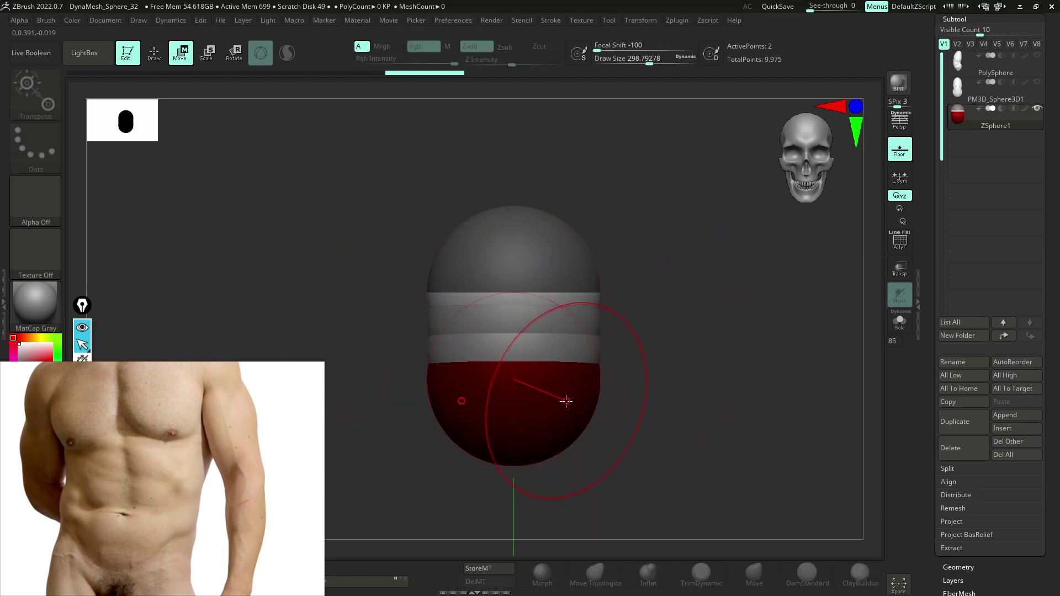
pyautogui.press('space')
pyautogui.moveTo(599, 385); pyautogui.dragTo(560, 393)
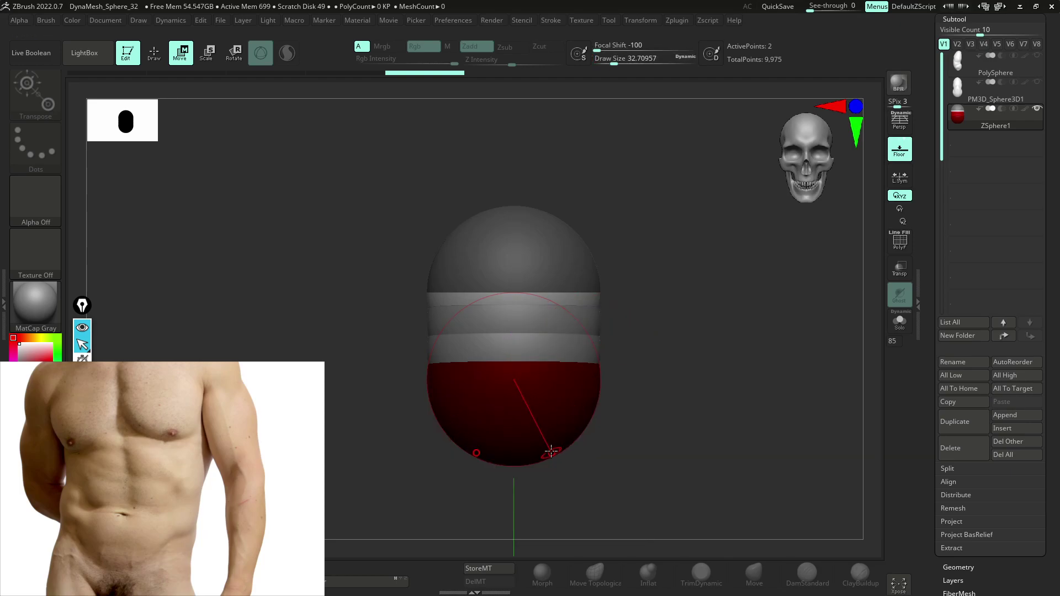
pyautogui.keyDown('alt'); pyautogui.moveTo(573, 443); pyautogui.dragTo(575, 431, button='right'); pyautogui.keyUp('alt')
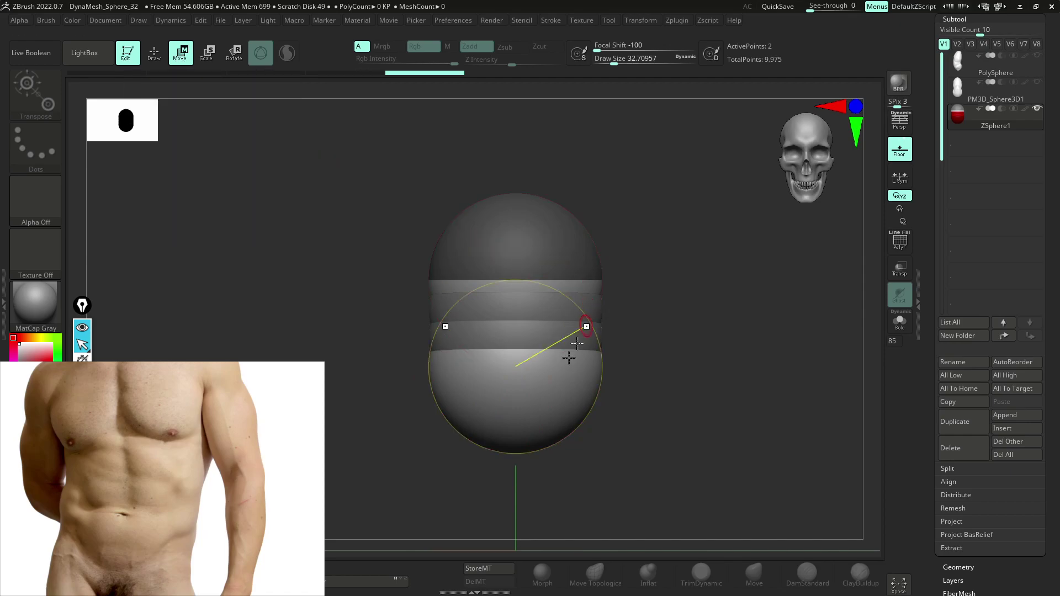
pyautogui.moveTo(552, 423); pyautogui.dragTo(552, 518)
pyautogui.moveTo(635, 434)
pyautogui.keyDown('ctrl'); pyautogui.mouseDown(button='right')
pyautogui.moveTo(631, 366)
pyautogui.moveTo(633, 412)
pyautogui.mouseUp(button='right'); pyautogui.keyUp('ctrl')
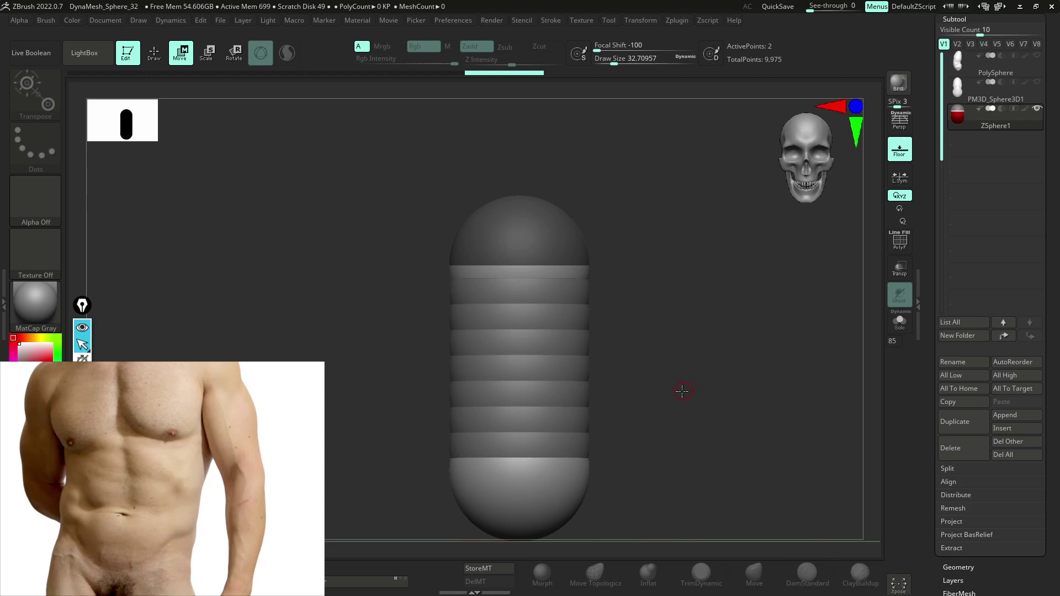
# - Preview the adaptive skin mesh of the ZSphere chain, toggling between the spheres and the skin
pyautogui.press('a')
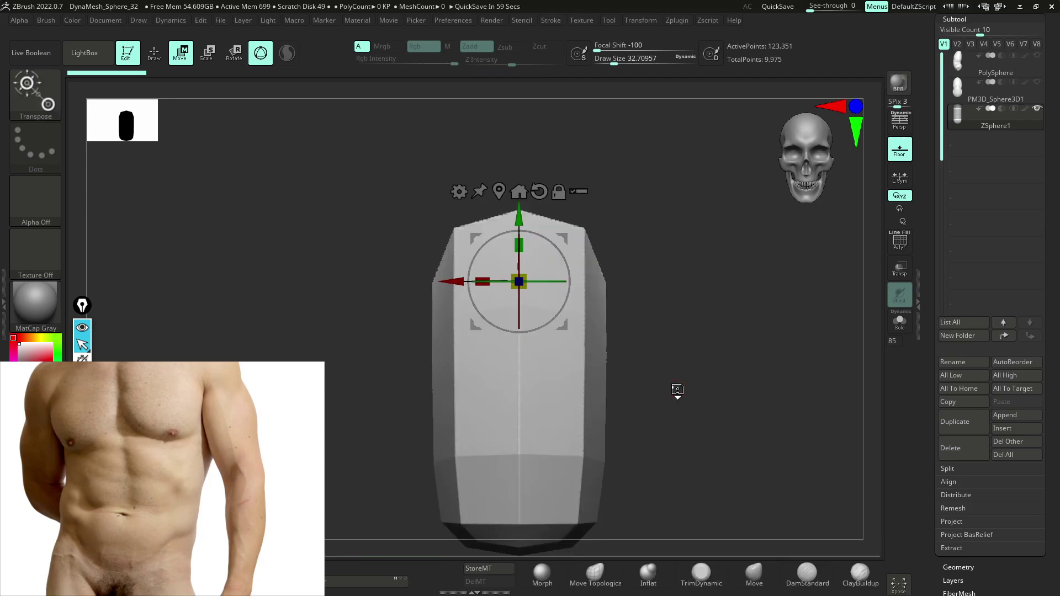
pyautogui.moveTo(677, 390); pyautogui.dragTo(749, 396)
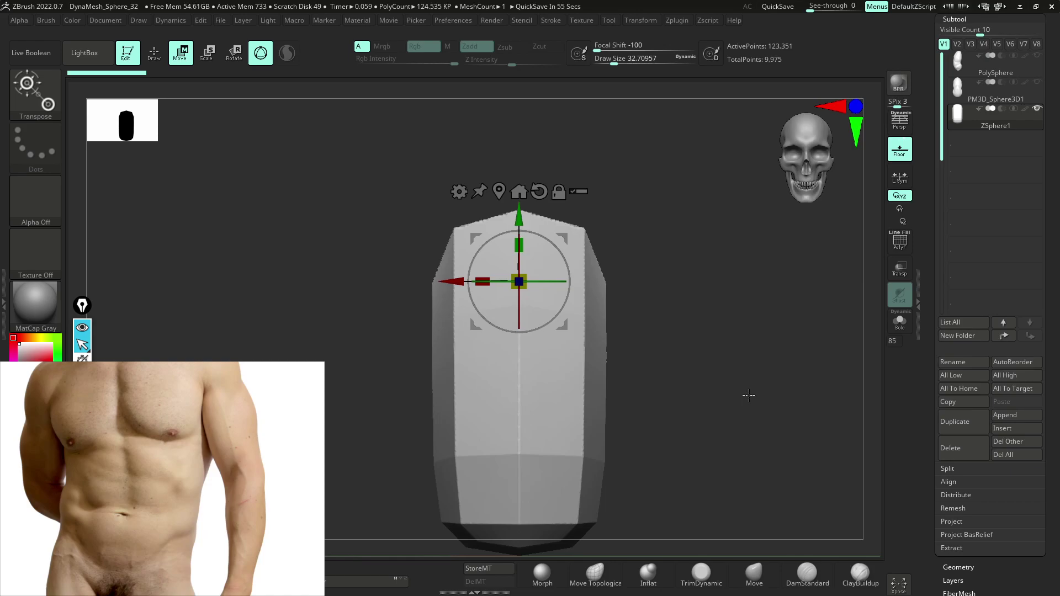
pyautogui.press('a')
pyautogui.press('a')
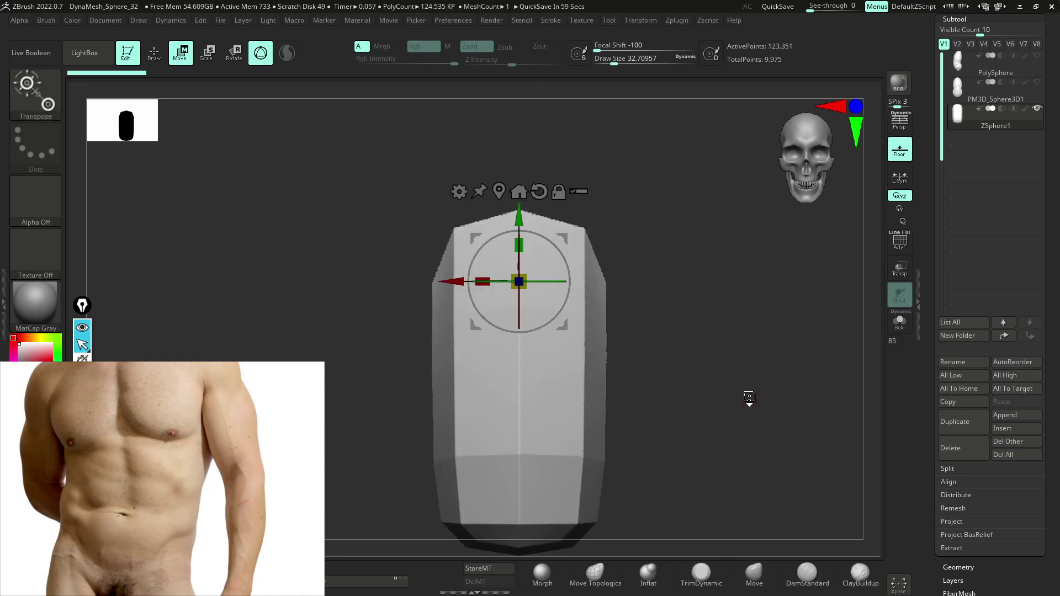
# - Return from the skin preview to the ZSphere chain and sketch a temporary curved side profile of the torso beside it
pyautogui.press('a')
pyautogui.press('a')
pyautogui.press('a')
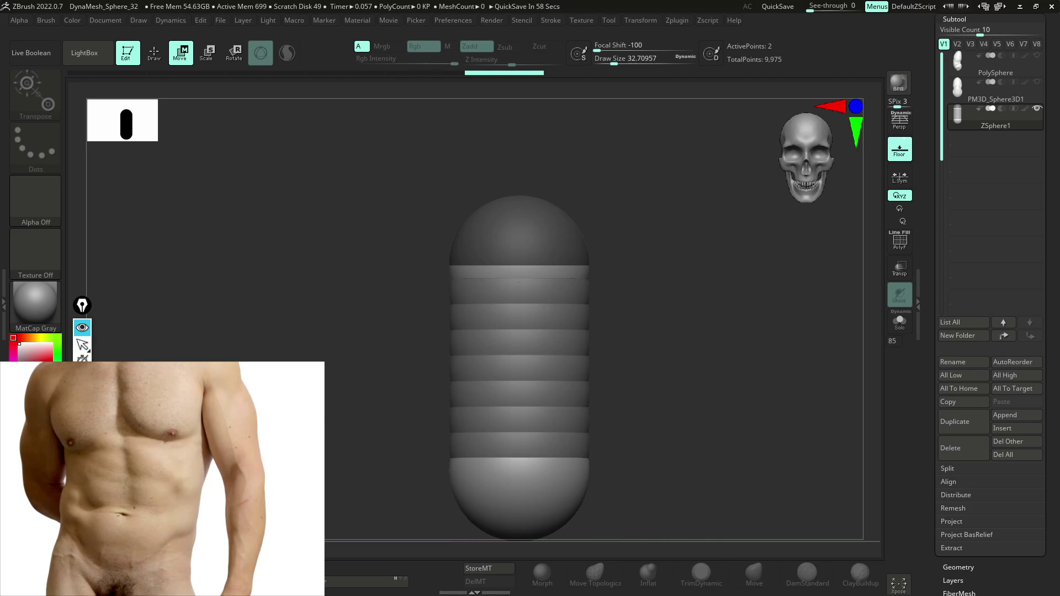
pyautogui.moveTo(761, 279)
pyautogui.mouseDown()
pyautogui.moveTo(796, 390)
pyautogui.moveTo(763, 381)
pyautogui.mouseUp()
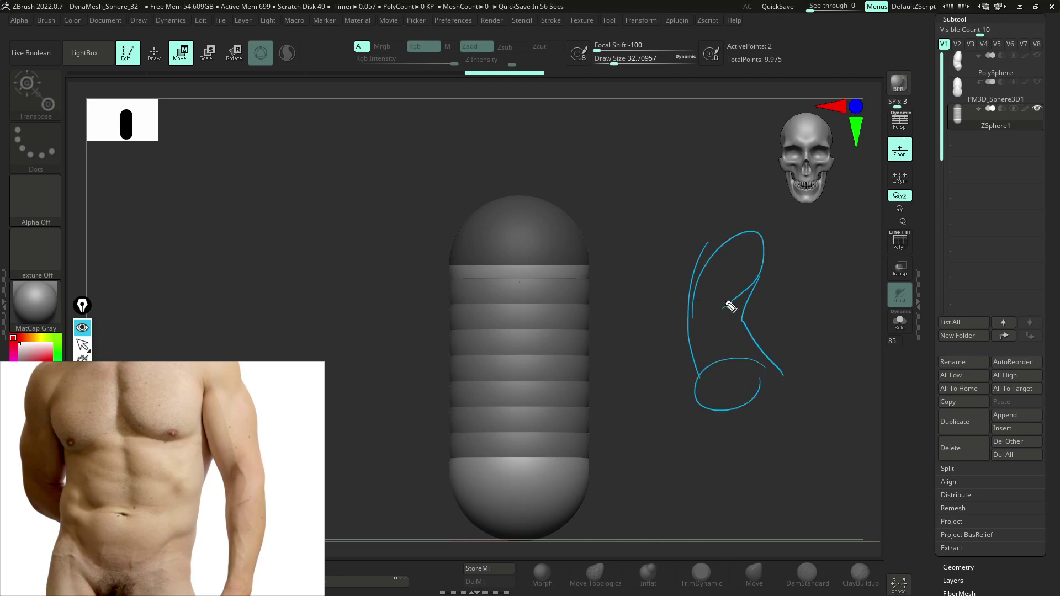
pyautogui.click(82, 345)
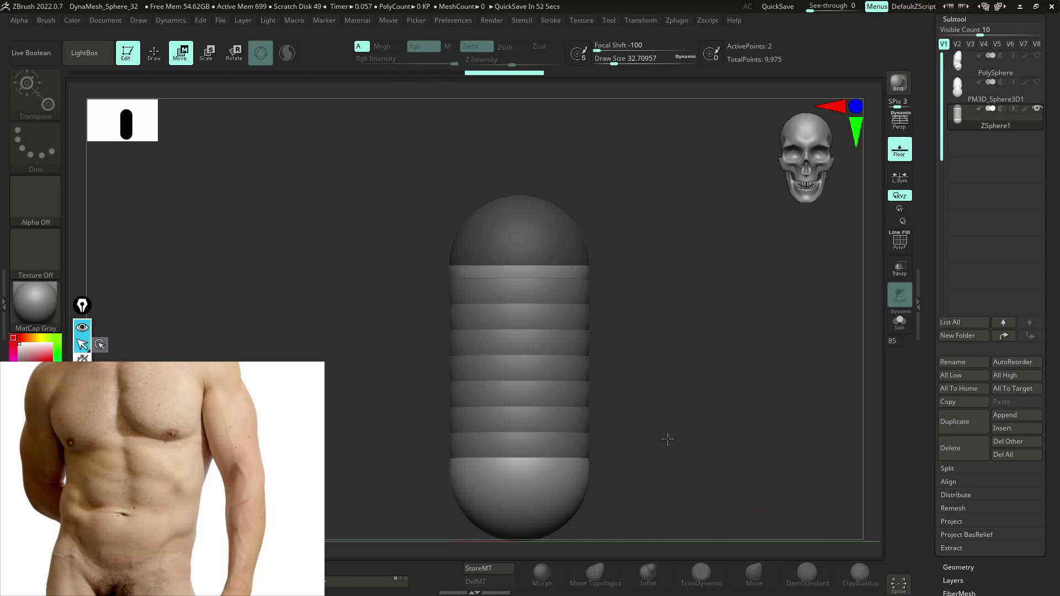
# - Insert a ZSphere into the lower middle of the chain and move it forward in side view to bend the torso
pyautogui.press('q')
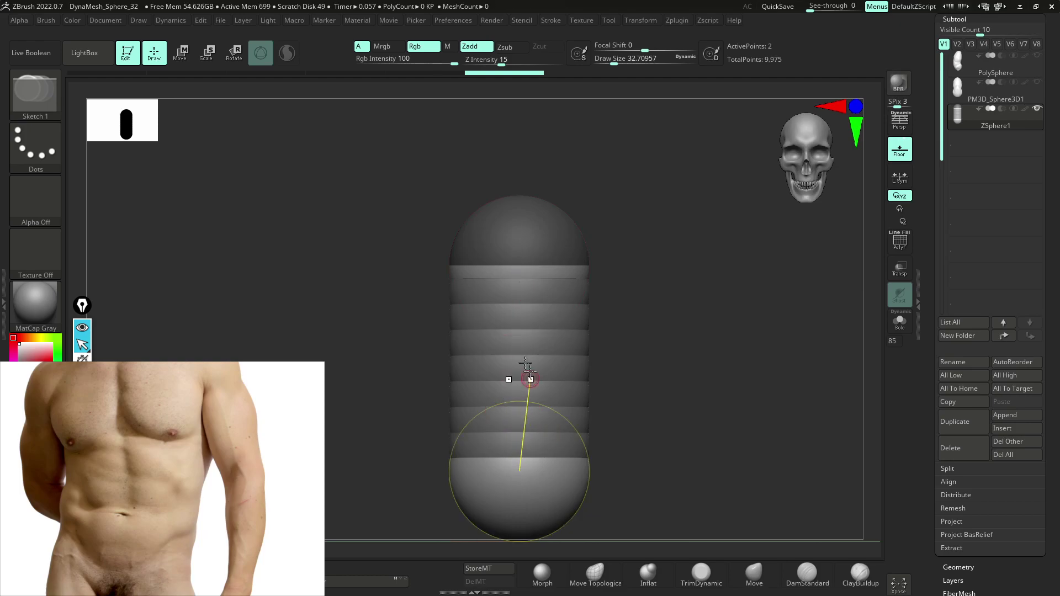
pyautogui.click(523, 393)
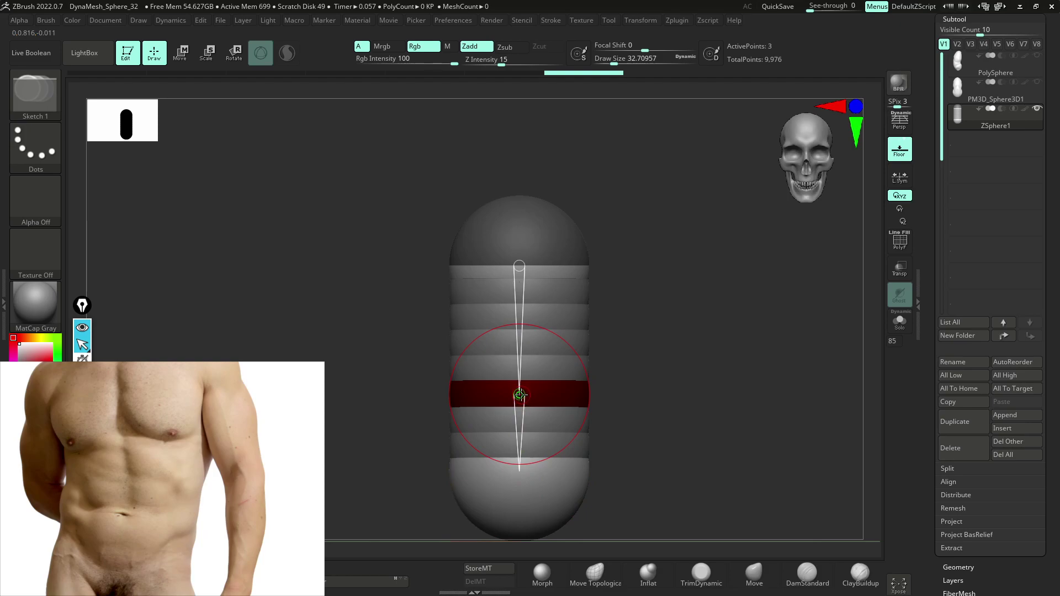
pyautogui.press('w')
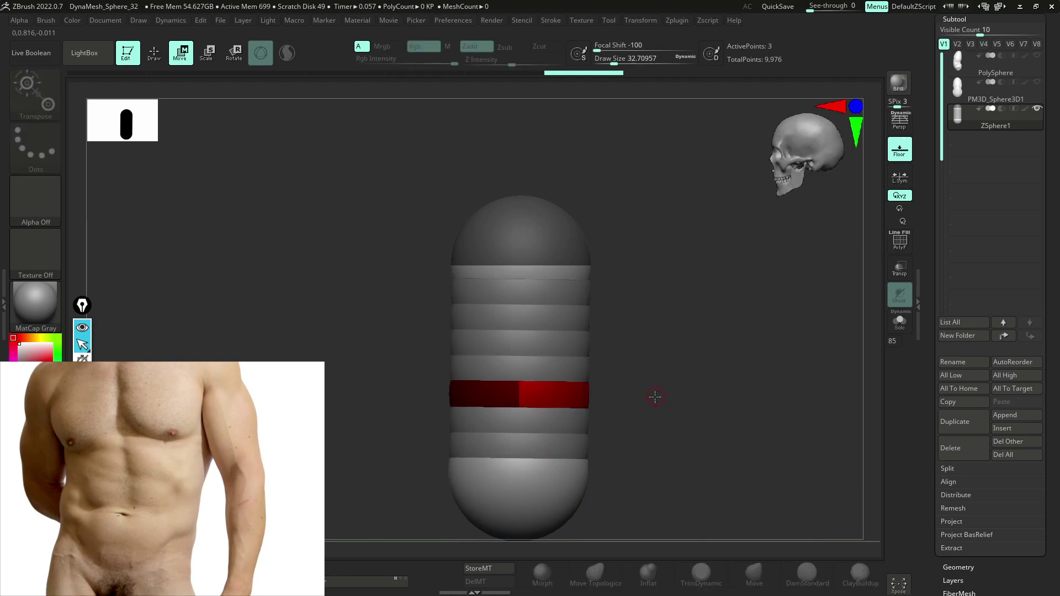
pyautogui.moveTo(529, 392); pyautogui.dragTo(496, 383)
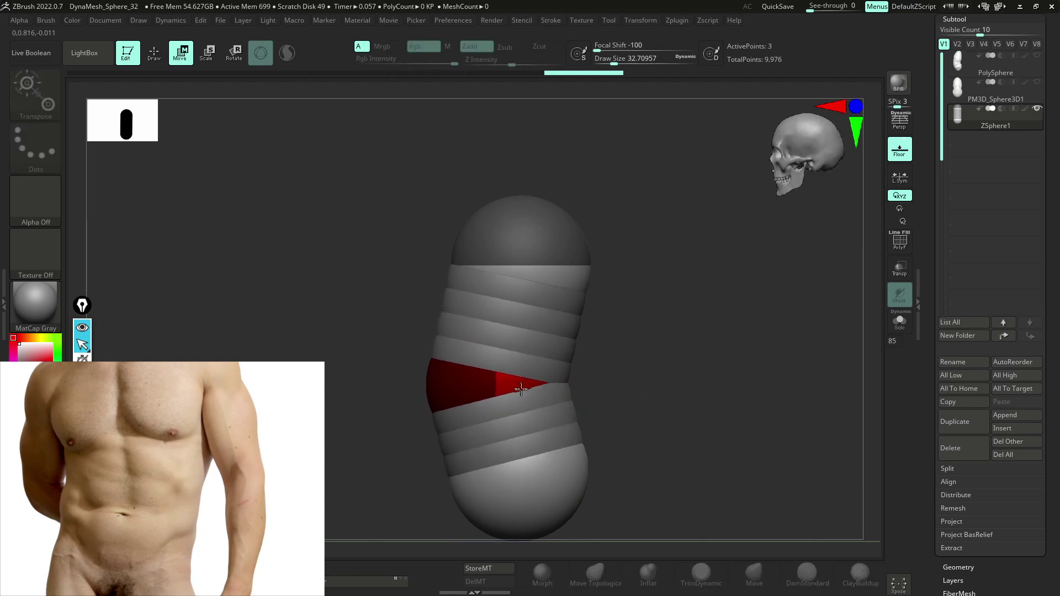
# - Preview the adaptive skin, then shift the middle ZSphere slightly further forward and down and check the skin again
pyautogui.press('a')
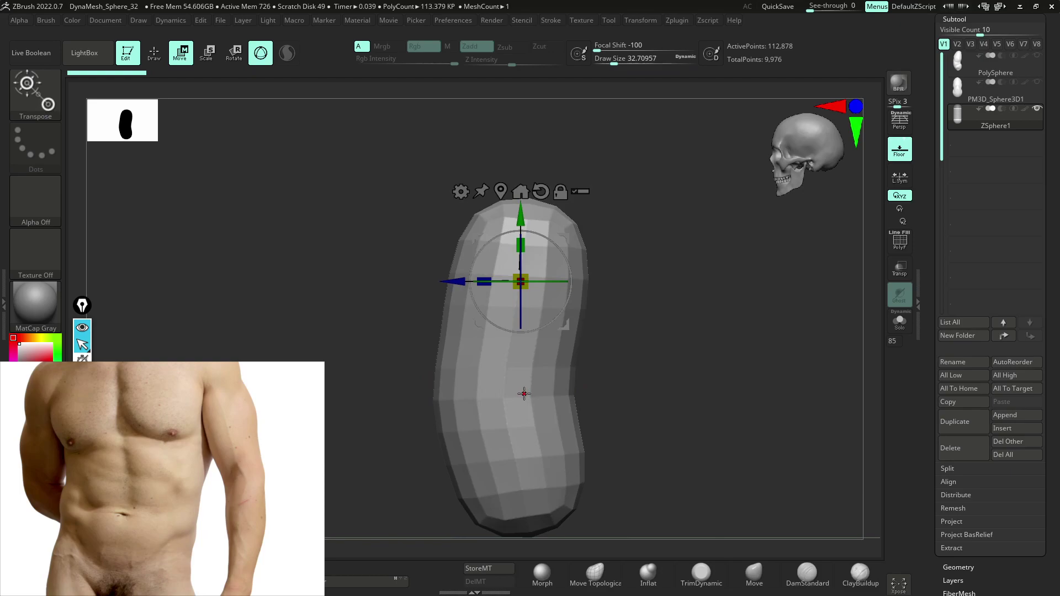
pyautogui.press('a')
pyautogui.moveTo(524, 393)
pyautogui.mouseDown()
pyautogui.moveTo(473, 433)
pyautogui.moveTo(484, 378)
pyautogui.moveTo(509, 395)
pyautogui.mouseUp()
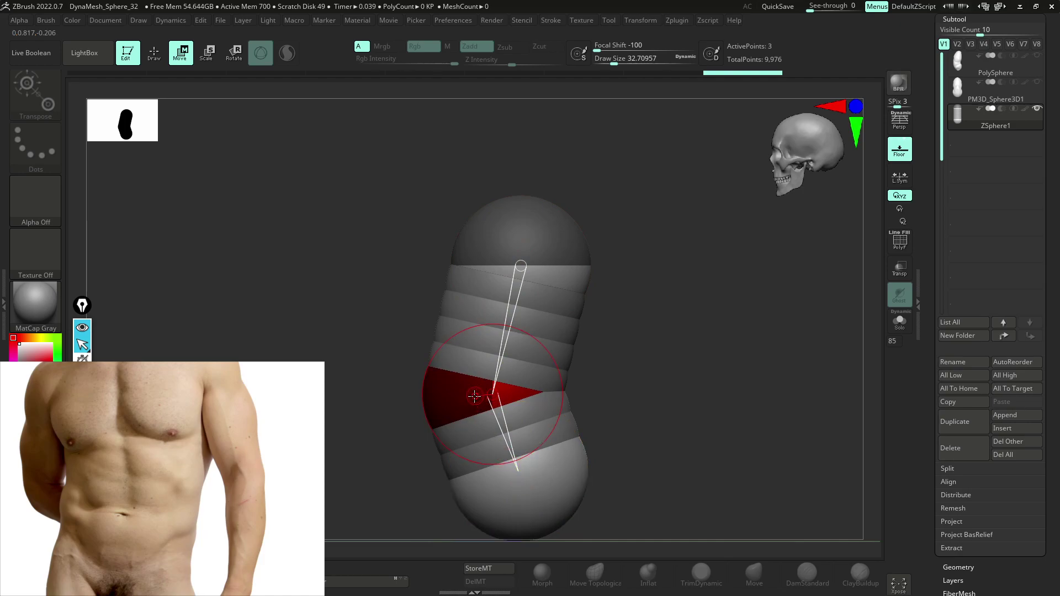
pyautogui.press('a')
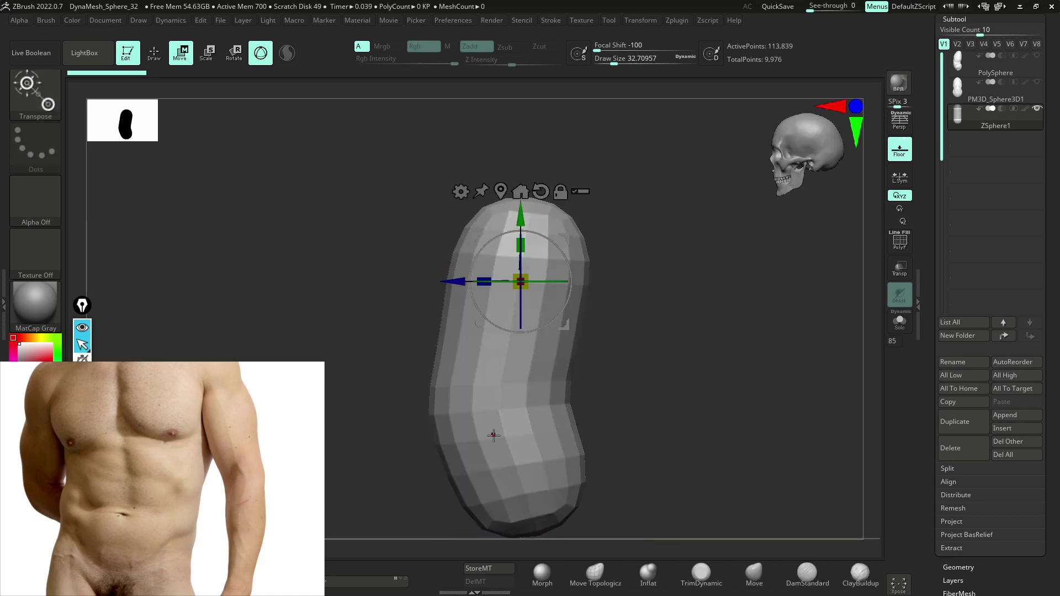
# - Scale the middle ZSphere down in front view to narrow the waist, and check the result in the skin preview
pyautogui.moveTo(705, 402)
pyautogui.keyDown('shift'); pyautogui.mouseDown()
pyautogui.moveTo(731, 410)
pyautogui.moveTo(662, 408)
pyautogui.moveTo(686, 409)
pyautogui.mouseUp(); pyautogui.keyUp('shift')
pyautogui.press('a')
pyautogui.press('e')
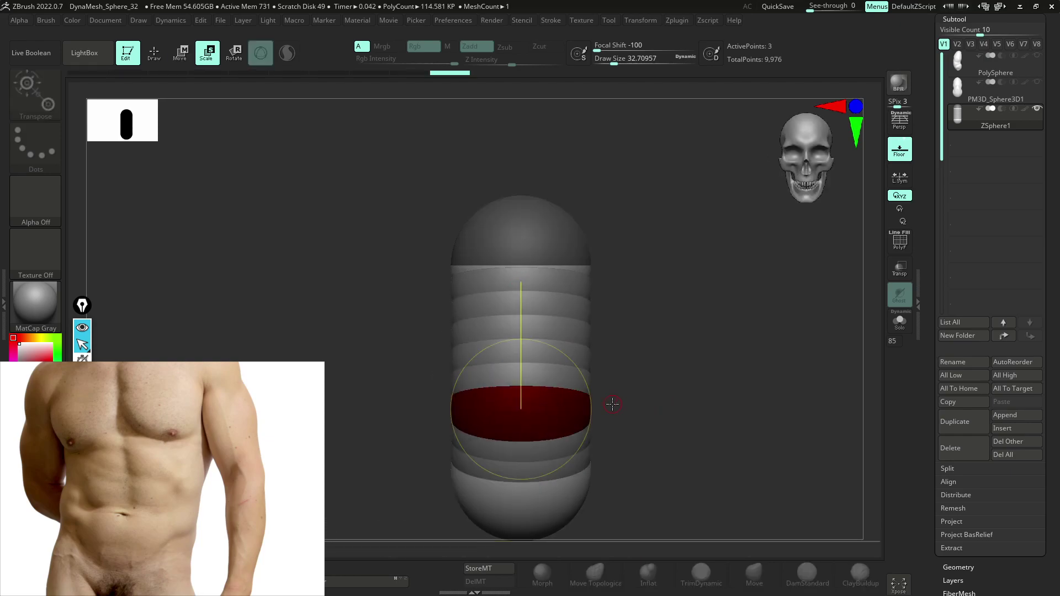
pyautogui.moveTo(553, 414); pyautogui.dragTo(547, 406)
pyautogui.press('a')
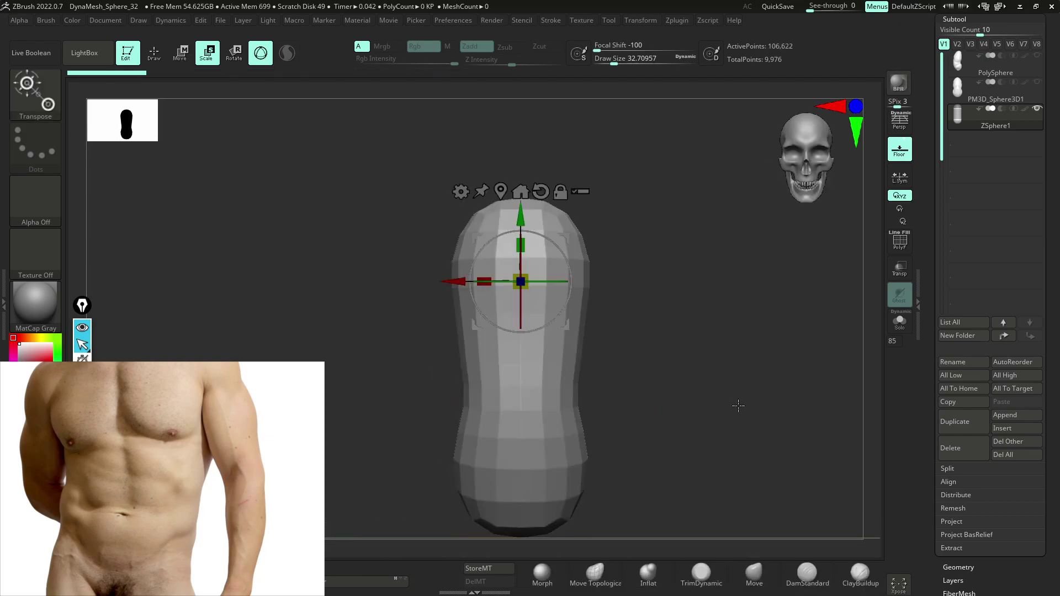
pyautogui.press('a')
# - Try a larger bottom ZSphere with a skin preview, scale it back down, and inspect the chain from the side
pyautogui.moveTo(552, 483); pyautogui.dragTo(573, 514)
pyautogui.press('a')
pyautogui.press('a')
pyautogui.moveTo(585, 473); pyautogui.dragTo(562, 477)
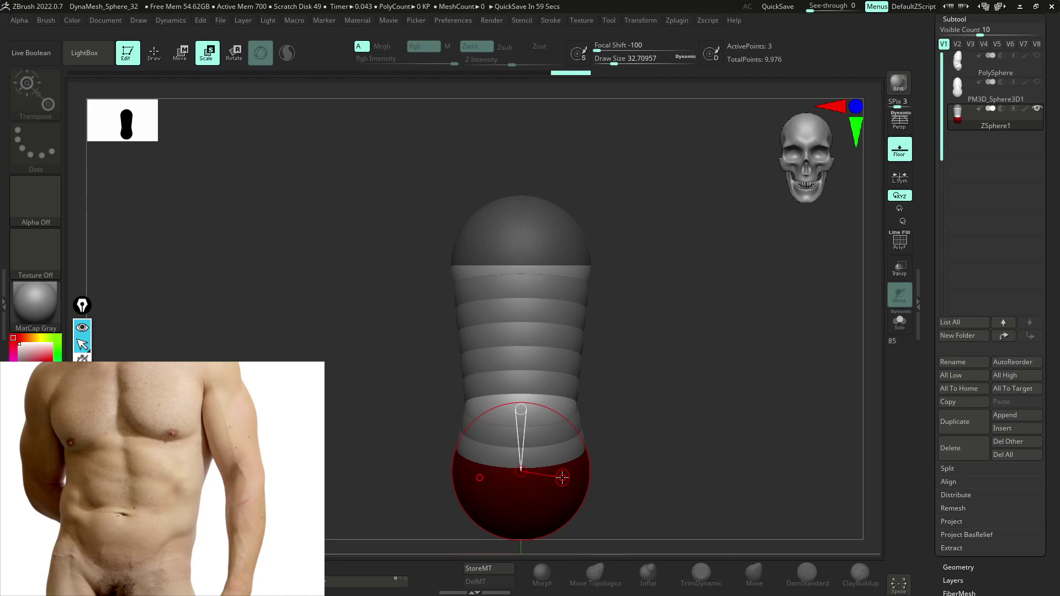
pyautogui.moveTo(700, 407); pyautogui.dragTo(626, 399)
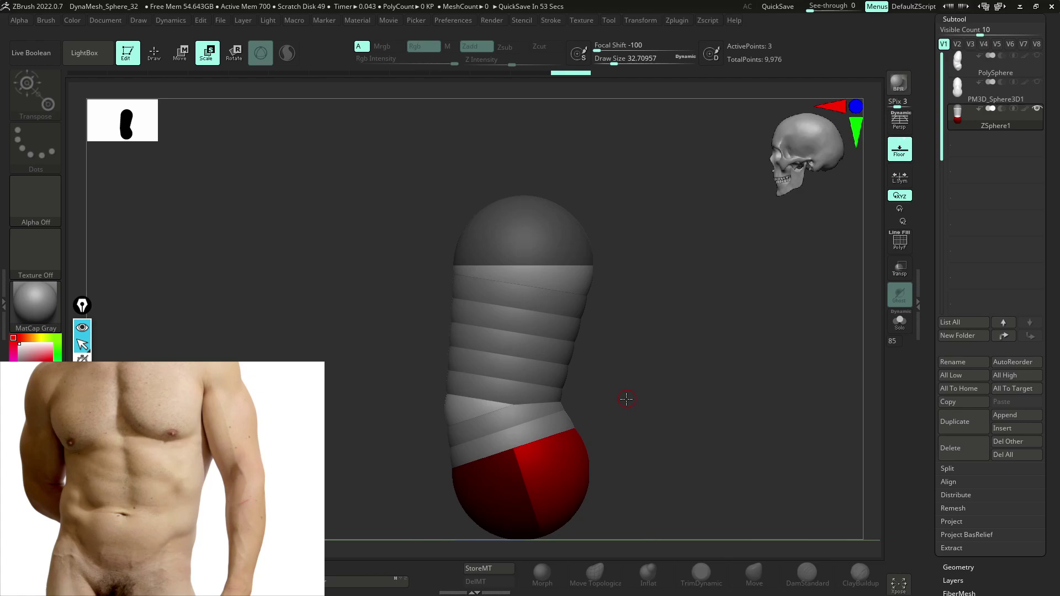
pyautogui.keyDown('shift'); pyautogui.moveTo(626, 399); pyautogui.dragTo(618, 427); pyautogui.keyUp('shift')
# - Scale the middle ZSphere up slightly to widen the waist, and preview the skin from the front and side
pyautogui.press('w')
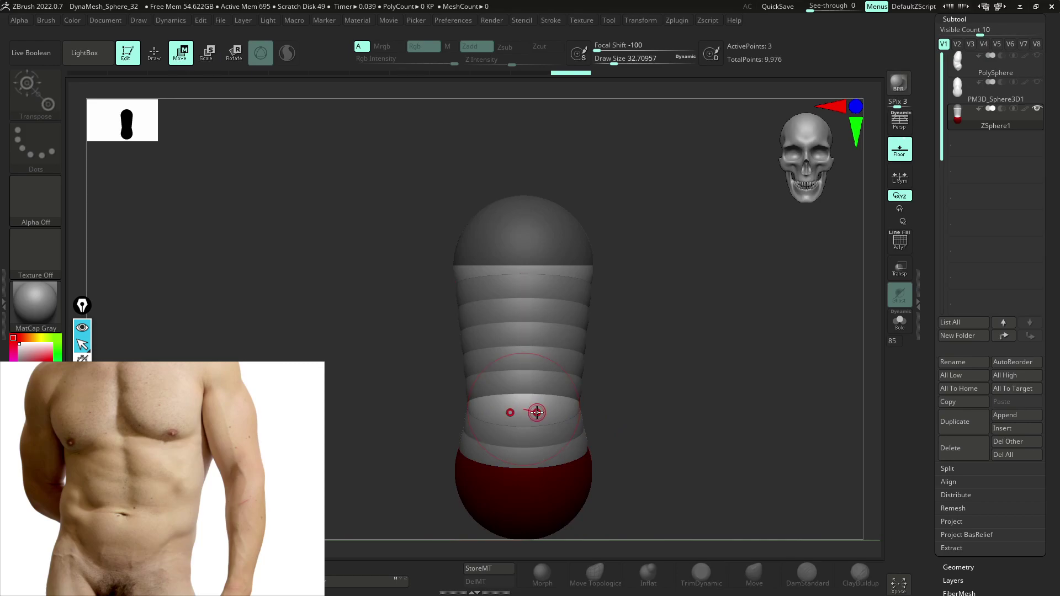
pyautogui.press('e')
pyautogui.moveTo(535, 414); pyautogui.dragTo(535, 454)
pyautogui.press('a')
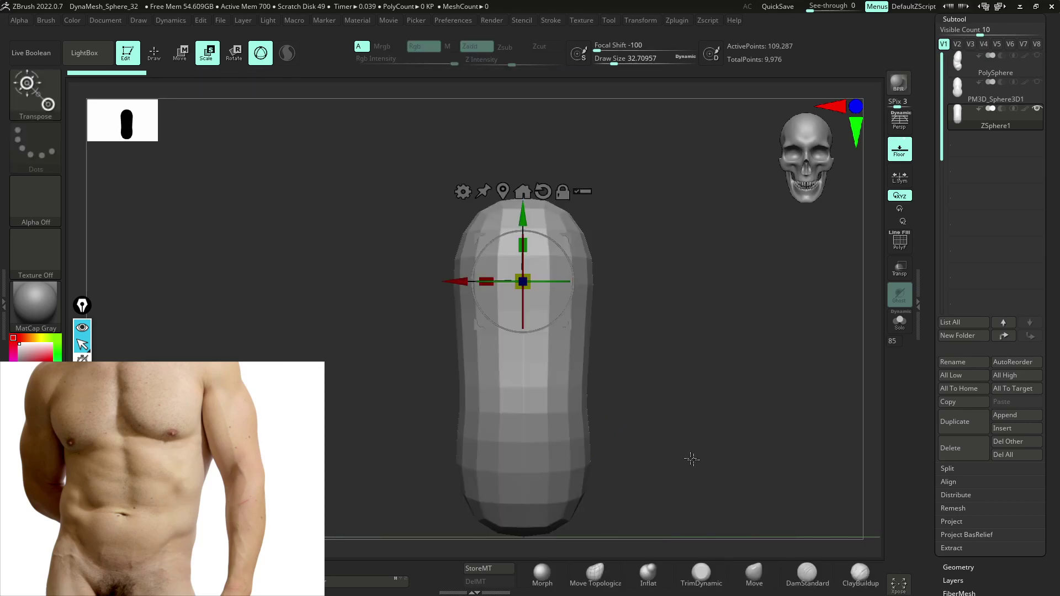
pyautogui.moveTo(693, 459); pyautogui.dragTo(651, 461)
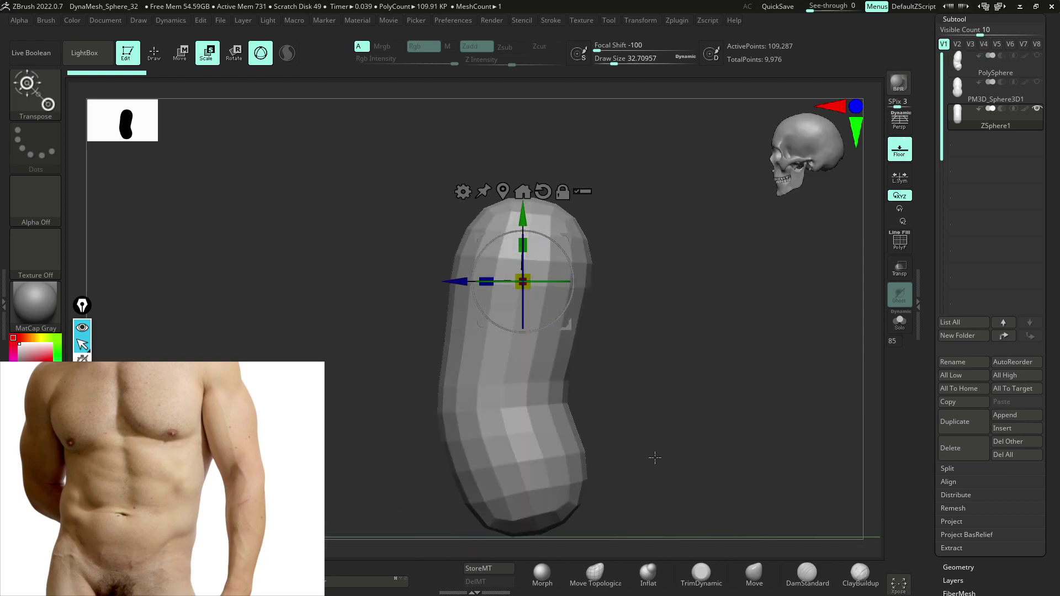
pyautogui.moveTo(682, 430)
pyautogui.mouseDown()
pyautogui.moveTo(698, 431)
pyautogui.moveTo(681, 440)
pyautogui.mouseUp()
# - Try adding symmetrical ZSphere arms at the shoulders of the root sphere, pulling their ends outward and down
pyautogui.press('a')
pyautogui.hotkey('shift', 'a')
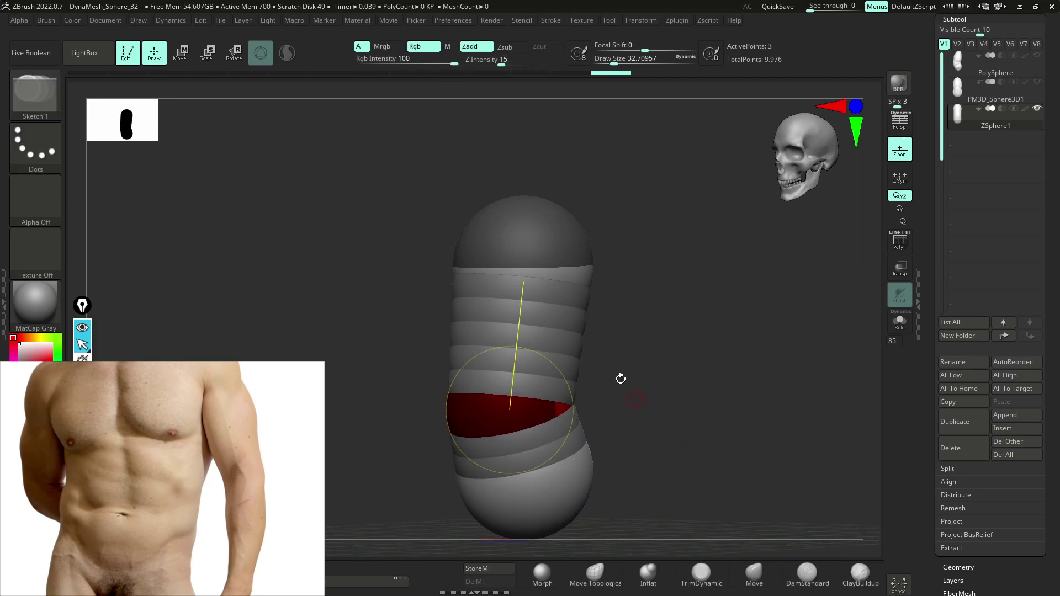
pyautogui.moveTo(580, 268); pyautogui.dragTo(608, 309)
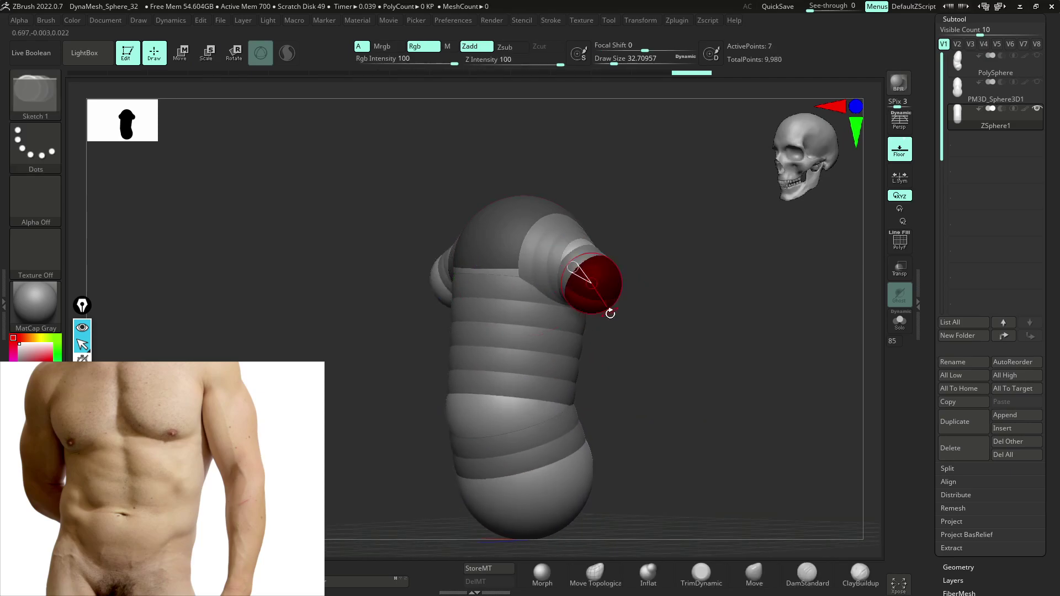
pyautogui.press('w')
pyautogui.keyDown('shift'); pyautogui.moveTo(663, 364); pyautogui.dragTo(681, 369); pyautogui.keyUp('shift')
pyautogui.moveTo(618, 301); pyautogui.dragTo(760, 430)
# - Try inserting an elbow ZSphere midway along each arm, and preview the skin with the arms
pyautogui.press('q')
pyautogui.click(670, 348)
pyautogui.moveTo(752, 320)
pyautogui.keyDown('shift'); pyautogui.mouseDown()
pyautogui.moveTo(663, 323)
pyautogui.moveTo(839, 350)
pyautogui.mouseUp(); pyautogui.keyUp('shift')
pyautogui.press('w')
pyautogui.press('a')
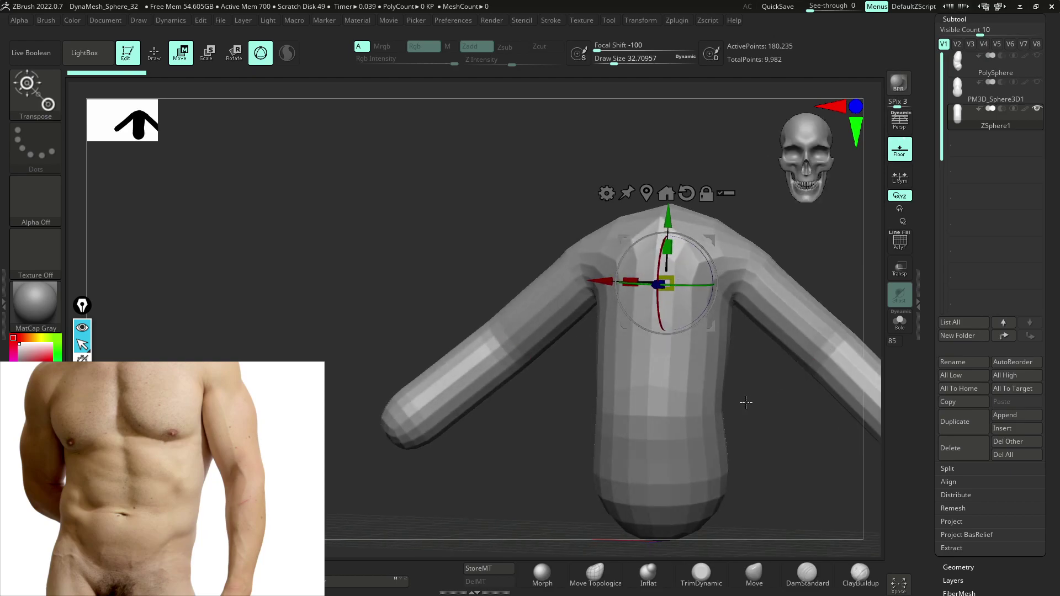
pyautogui.keyDown('alt'); pyautogui.moveTo(747, 402); pyautogui.dragTo(664, 398); pyautogui.keyUp('alt')
pyautogui.press('a')
# - Try adding a neck ZSphere on top of the root sphere and extending it upward, then preview the skin
pyautogui.moveTo(727, 243); pyautogui.dragTo(677, 296)
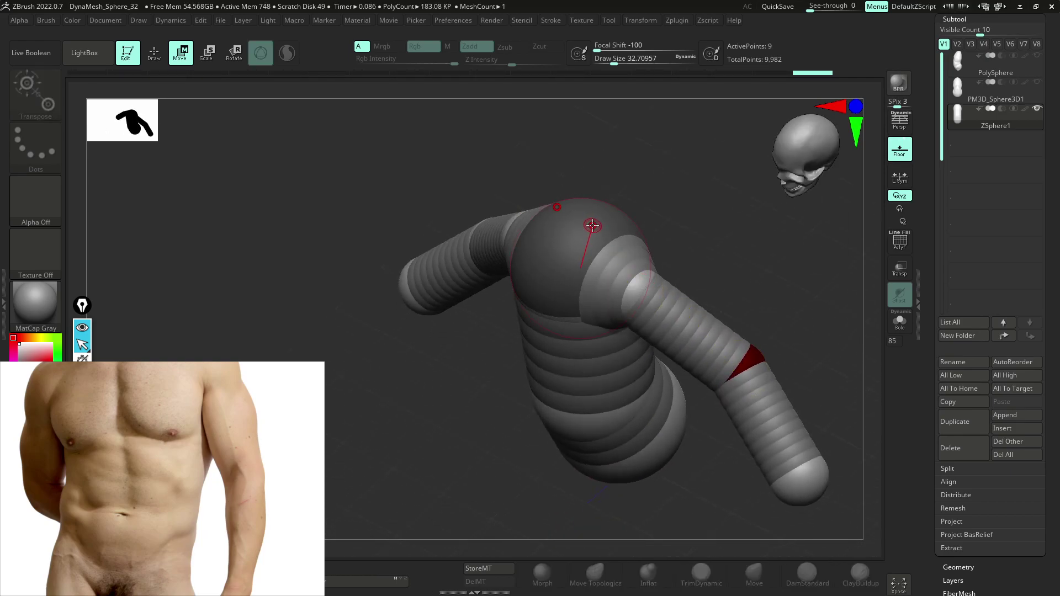
pyautogui.press('q')
pyautogui.moveTo(596, 224); pyautogui.dragTo(600, 229)
pyautogui.keyDown('shift'); pyautogui.moveTo(697, 260); pyautogui.dragTo(741, 310); pyautogui.keyUp('shift')
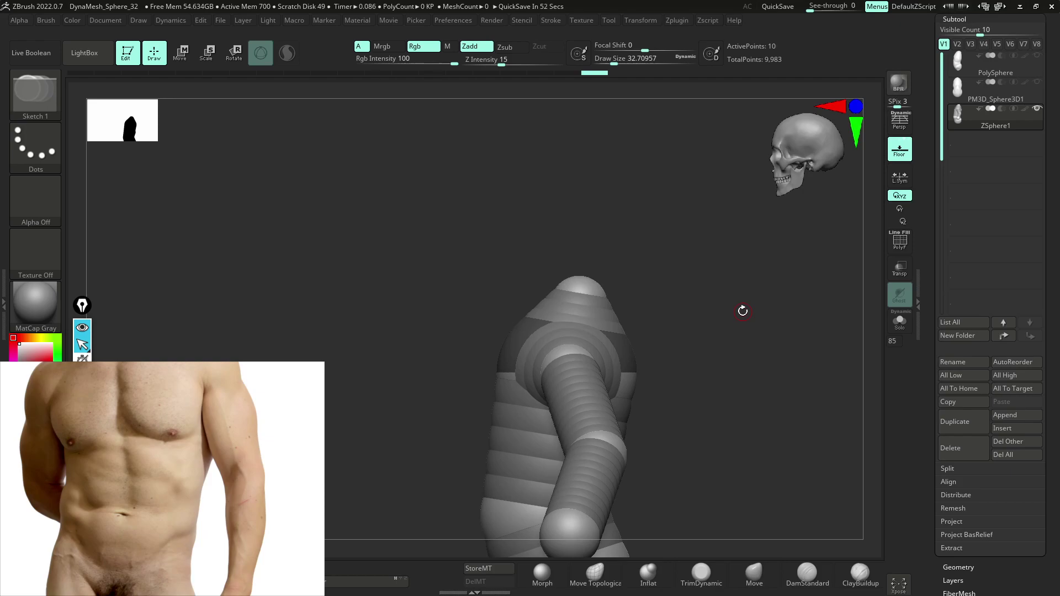
pyautogui.moveTo(584, 279); pyautogui.dragTo(579, 294, button='right')
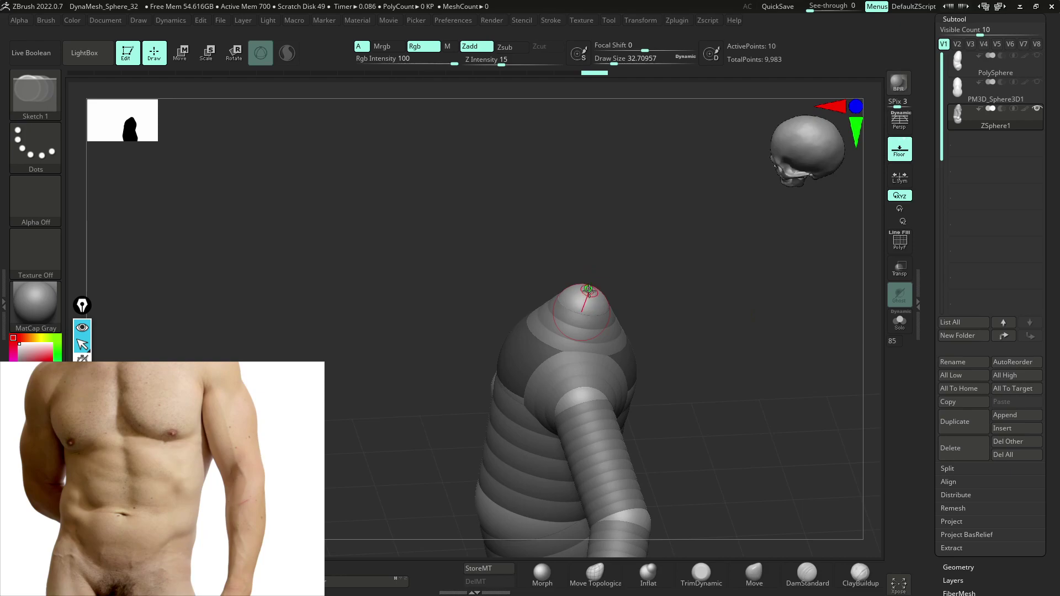
pyautogui.moveTo(590, 290)
pyautogui.mouseDown()
pyautogui.moveTo(604, 298)
pyautogui.moveTo(591, 234)
pyautogui.mouseUp()
pyautogui.press('w')
pyautogui.press('a')
pyautogui.keyDown('shift'); pyautogui.moveTo(688, 343); pyautogui.dragTo(674, 315, button='right'); pyautogui.keyUp('shift')
pyautogui.keyDown('shift'); pyautogui.moveTo(723, 464); pyautogui.dragTo(692, 448, button='right'); pyautogui.keyUp('shift')
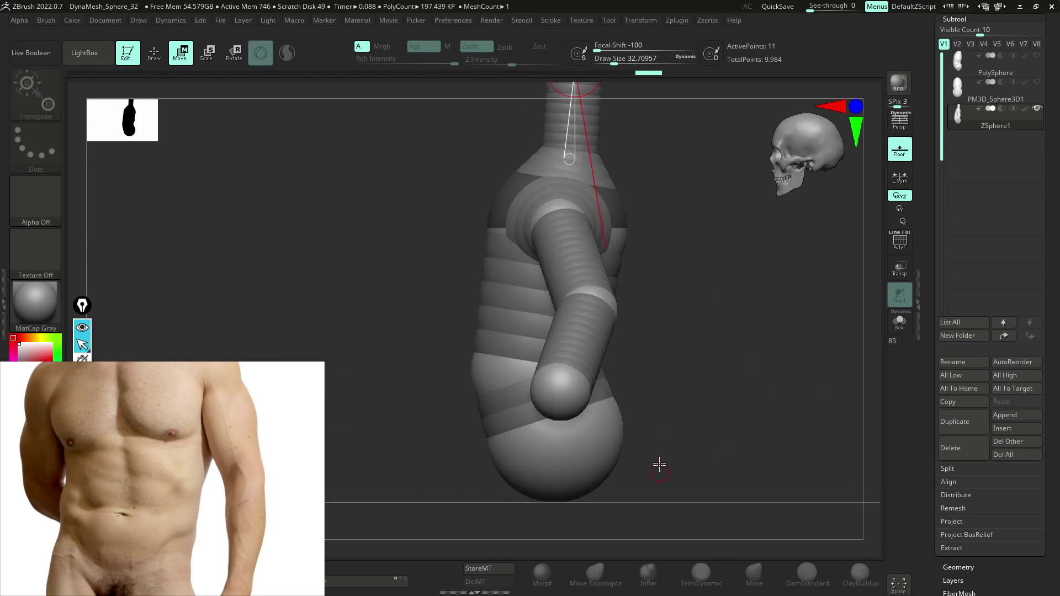
pyautogui.press('a')
# - Undo the neck and arm ZSpheres back to the three-sphere torso chain, and preview its skin from the front
pyautogui.hotkey('ctrl', 'z')
pyautogui.hotkey('ctrl', 'z')
pyautogui.hotkey('ctrl', 'z')
pyautogui.hotkey('ctrl', 'z')
pyautogui.hotkey('ctrl', 'z')
pyautogui.hotkey('ctrl', 'z')
pyautogui.hotkey('ctrl', 'z')
pyautogui.hotkey('ctrl', 'z')
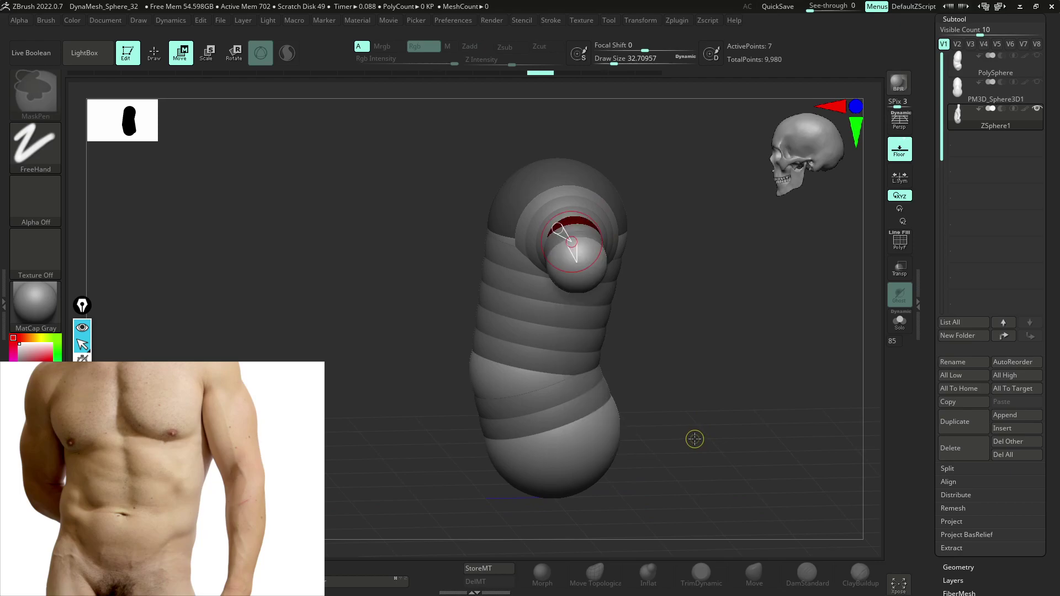
pyautogui.press('a')
pyautogui.press('a')
pyautogui.moveTo(728, 429)
pyautogui.mouseDown()
pyautogui.moveTo(682, 429)
pyautogui.moveTo(785, 434)
pyautogui.moveTo(753, 414)
pyautogui.mouseUp()
pyautogui.hotkey('ctrl', 'z')
pyautogui.press('a')
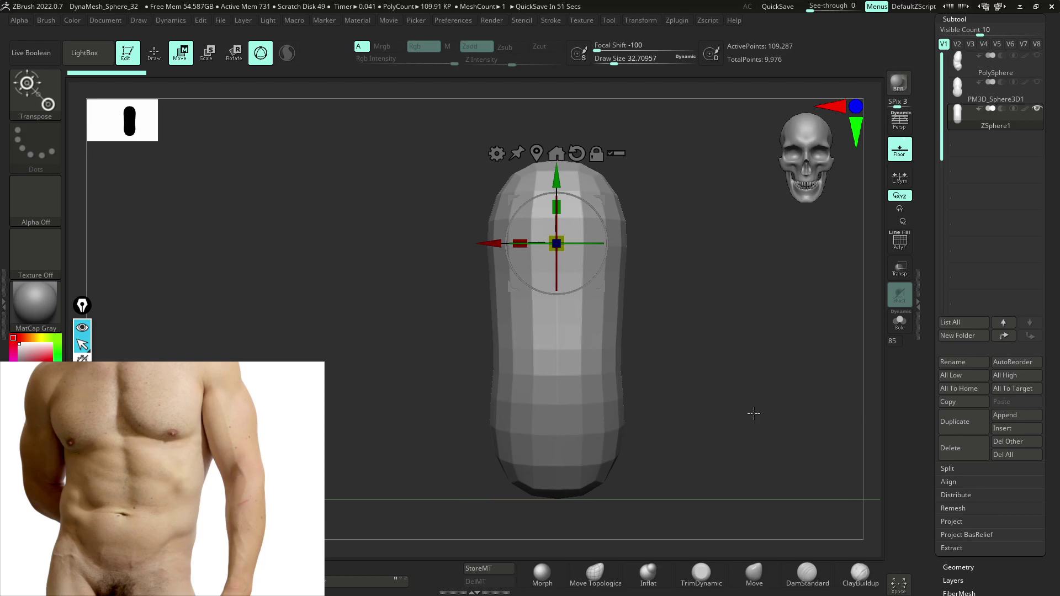
# - Reduce the subtool list's Visible Count to 4 and open the Adaptive Skin settings
pyautogui.moveTo(981, 30); pyautogui.dragTo(955, 30)
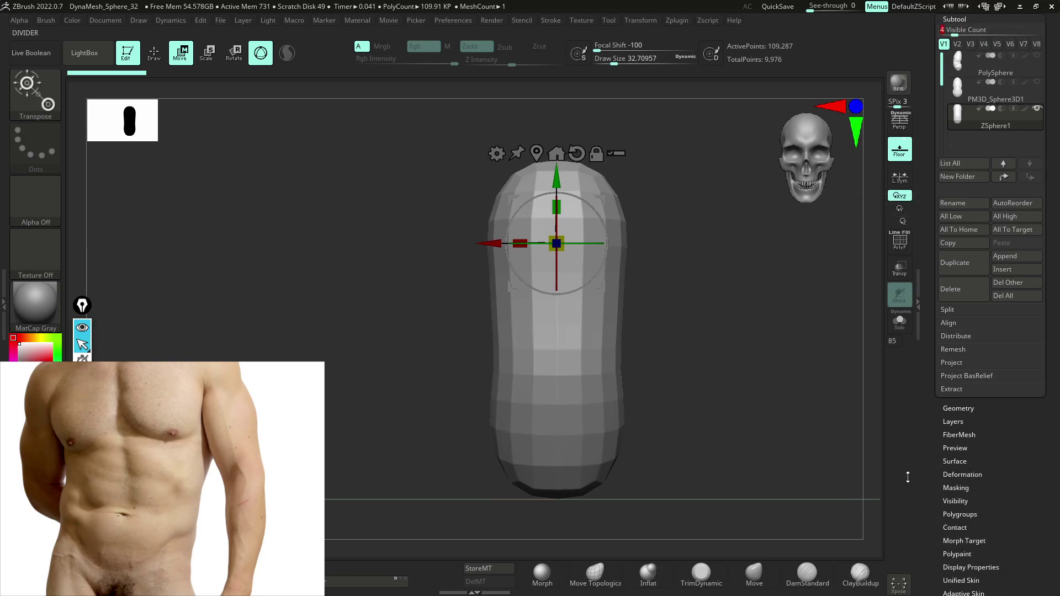
pyautogui.click(922, 463)
pyautogui.moveTo(932, 479); pyautogui.dragTo(933, 389)
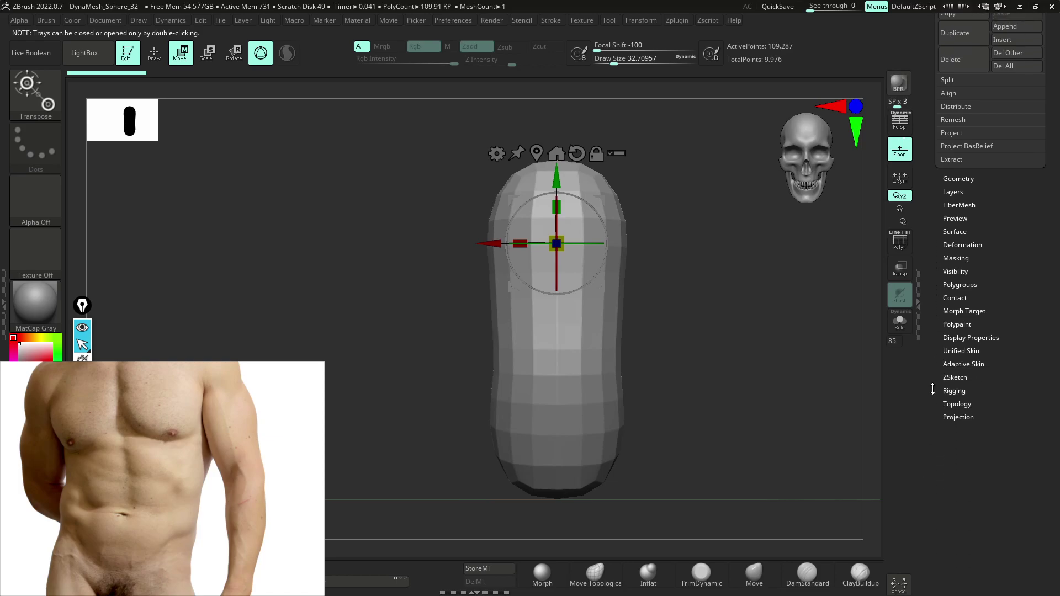
pyautogui.click(974, 365)
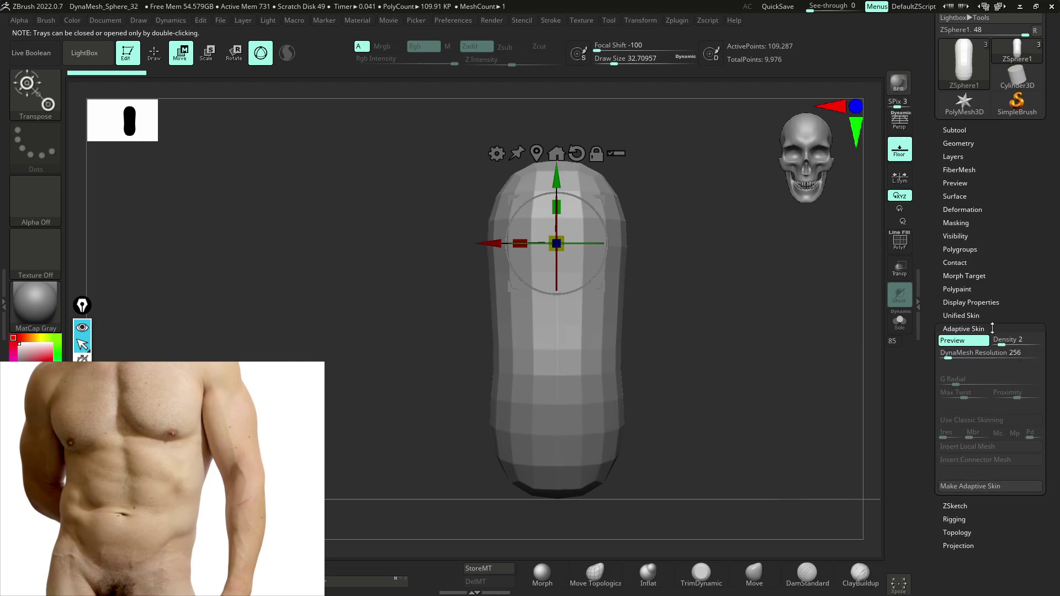
# - Toggle the Adaptive Skin Preview between the ZSpheres and the skin mesh, ending on the skin
pyautogui.click(961, 343)
pyautogui.click(967, 343)
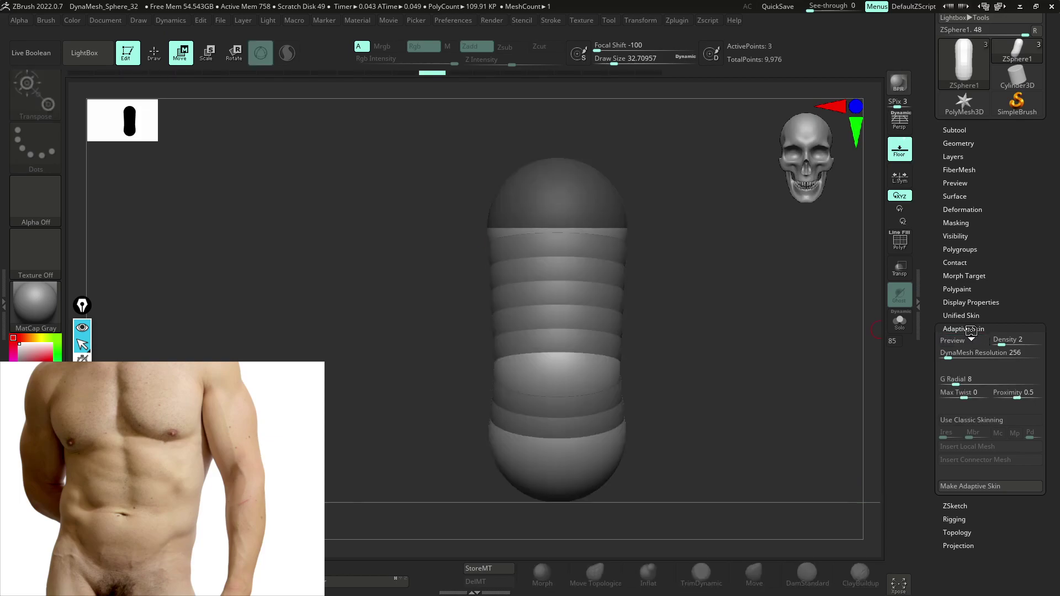
pyautogui.click(970, 334)
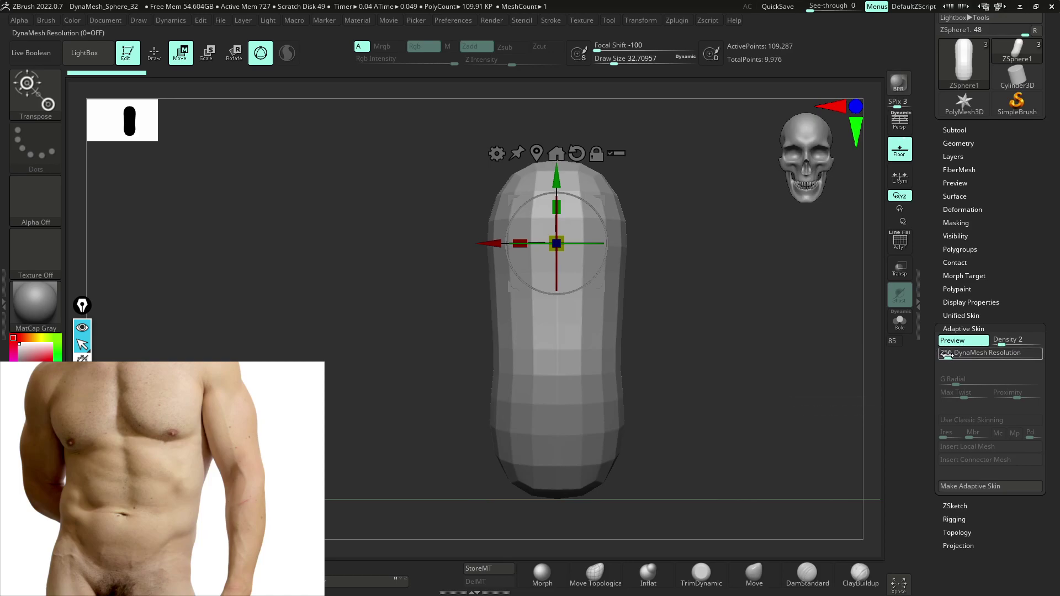
# - Set the adaptive skin's DynaMesh Resolution to 0 and turn on PolyFrame to inspect the torso's topology
pyautogui.moveTo(951, 356); pyautogui.dragTo(921, 364)
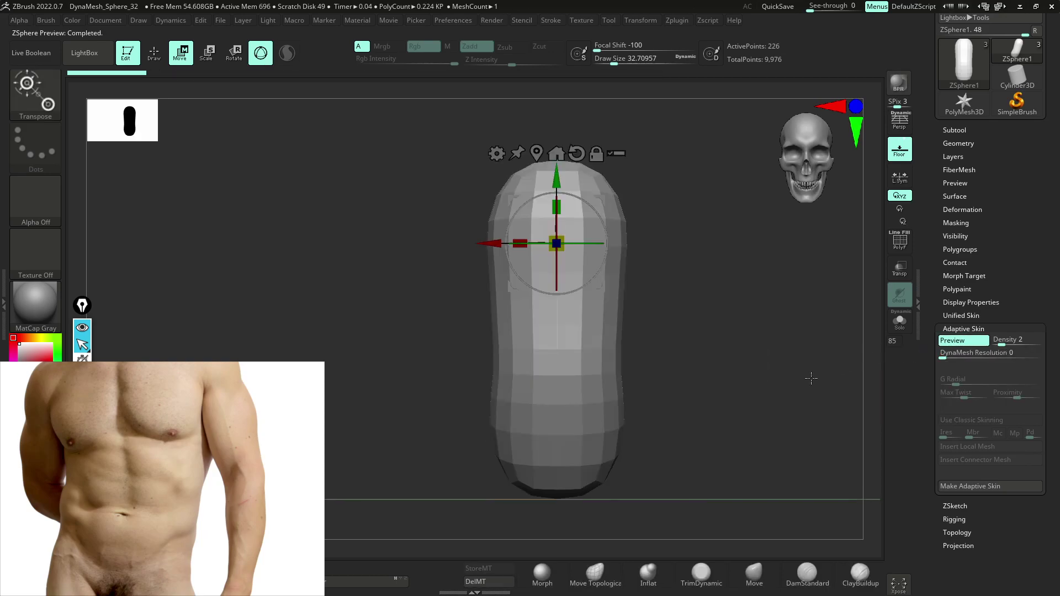
pyautogui.click(899, 246)
pyautogui.click(906, 236)
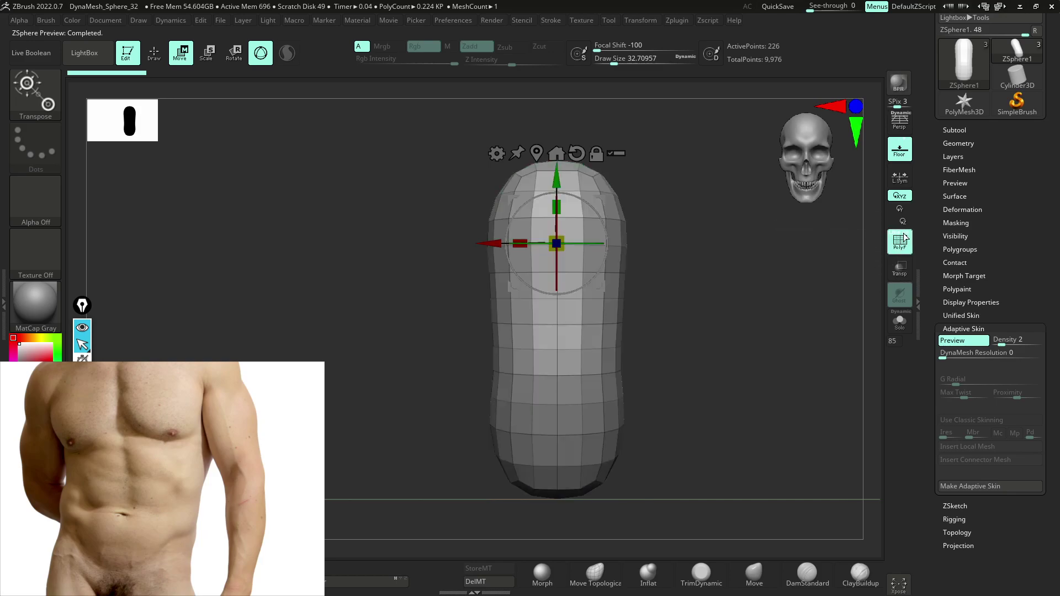
pyautogui.moveTo(779, 361); pyautogui.dragTo(751, 358)
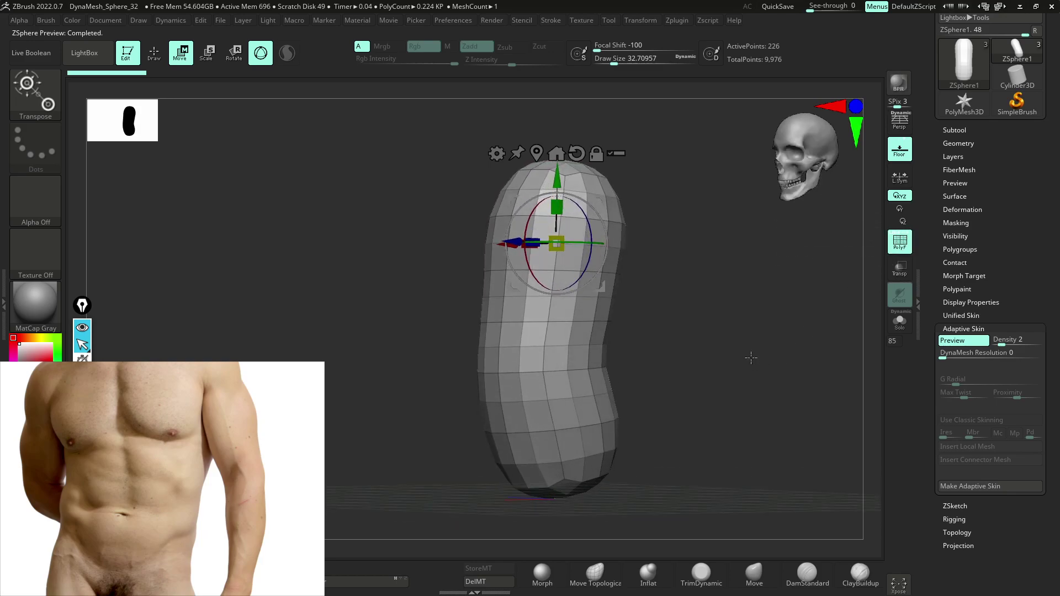
# - Set the adaptive skin's DynaMesh Resolution to 256 and regenerate the skin preview to examine its dense mesh
pyautogui.click(954, 356)
pyautogui.click(948, 356)
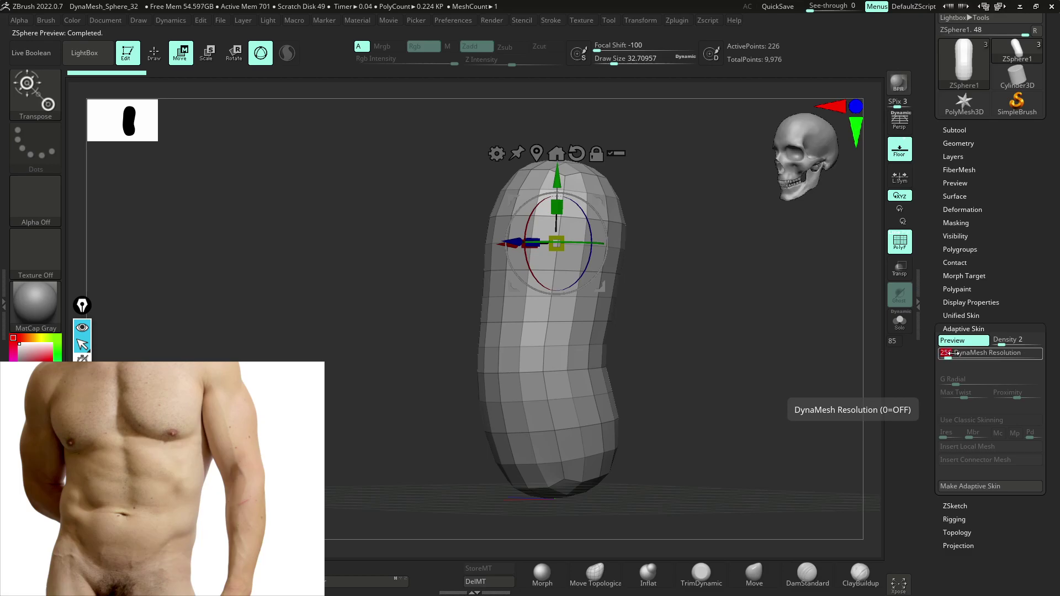
pyautogui.click(961, 343)
pyautogui.click(960, 345)
pyautogui.moveTo(657, 376); pyautogui.dragTo(768, 485, button='right')
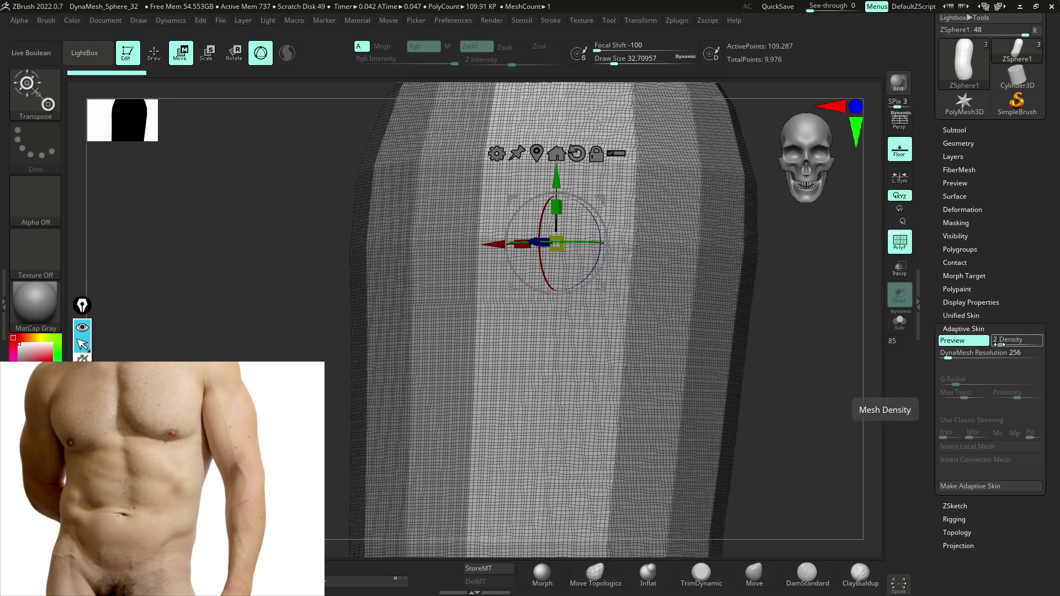
pyautogui.keyDown('alt'); pyautogui.moveTo(781, 439); pyautogui.dragTo(805, 316); pyautogui.keyUp('alt')
# - Return to the ZSpheres, set the adaptive skin's Density to 1, and preview the faceted skin
pyautogui.press('a')
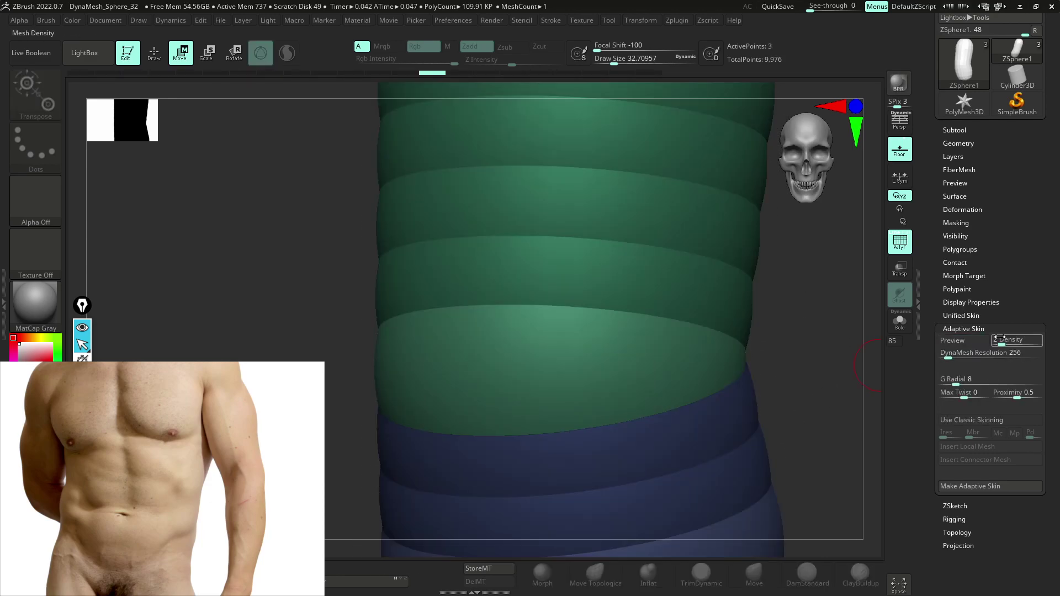
pyautogui.moveTo(1004, 343); pyautogui.dragTo(996, 343)
pyautogui.press('a')
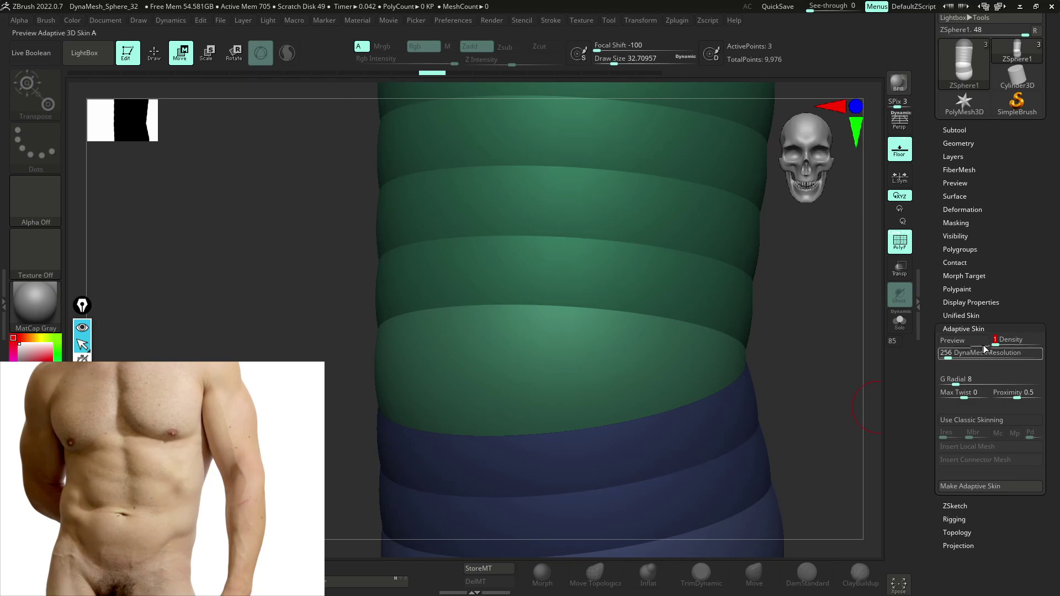
pyautogui.keyDown('alt'); pyautogui.moveTo(809, 396); pyautogui.dragTo(778, 531); pyautogui.keyUp('alt')
pyautogui.keyDown('alt'); pyautogui.moveTo(766, 493); pyautogui.dragTo(768, 578); pyautogui.keyUp('alt')
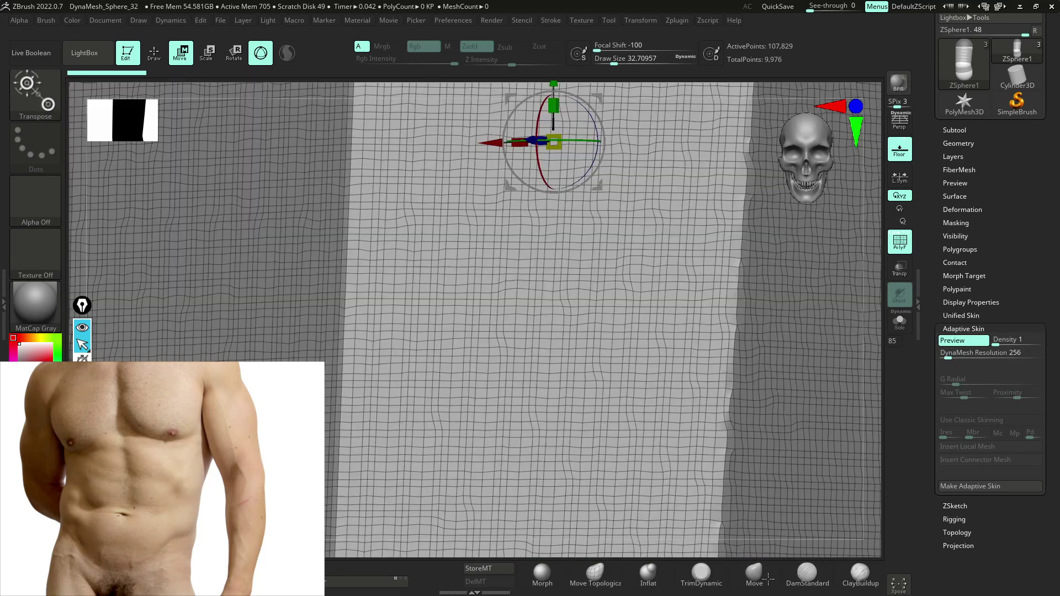
pyautogui.press('f')
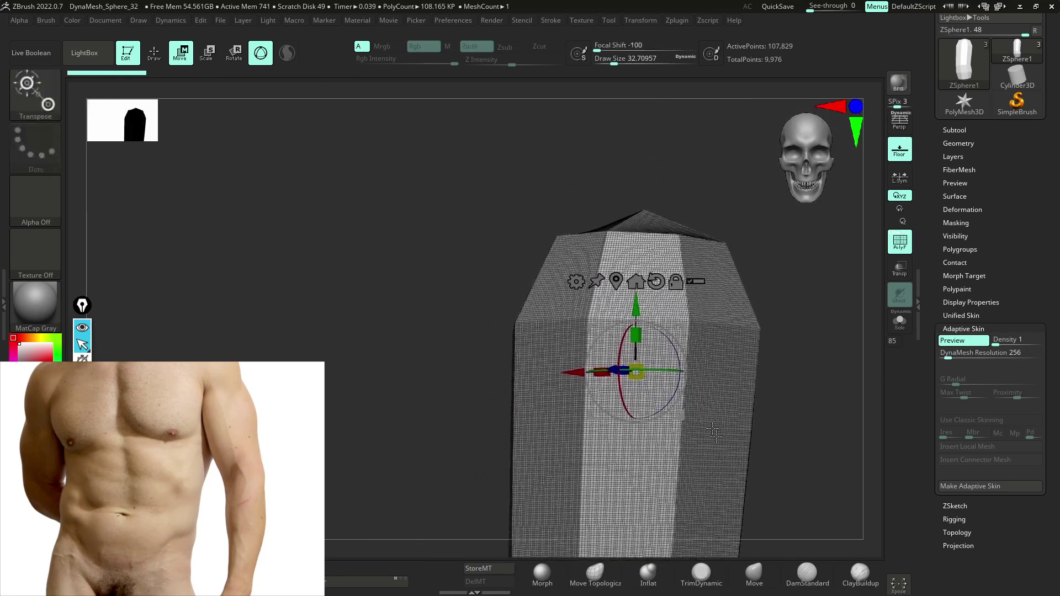
pyautogui.keyDown('alt'); pyautogui.moveTo(613, 298); pyautogui.dragTo(779, 411); pyautogui.keyUp('alt')
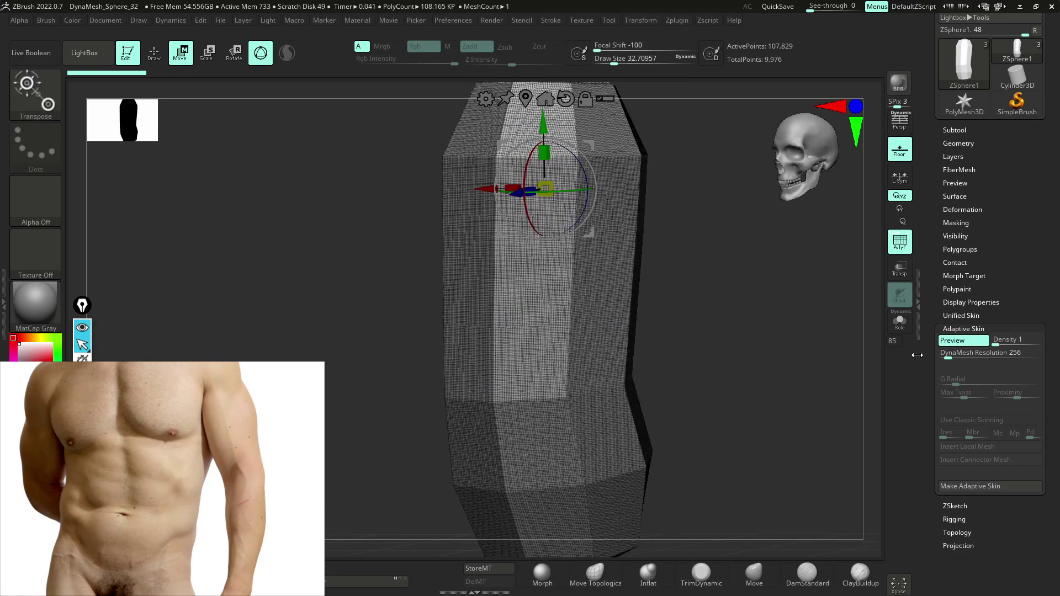
# - Set the adaptive skin's DynaMesh Resolution to 0, regenerate the preview, and raise the Density to 4
pyautogui.click(950, 353)
pyautogui.write('0')
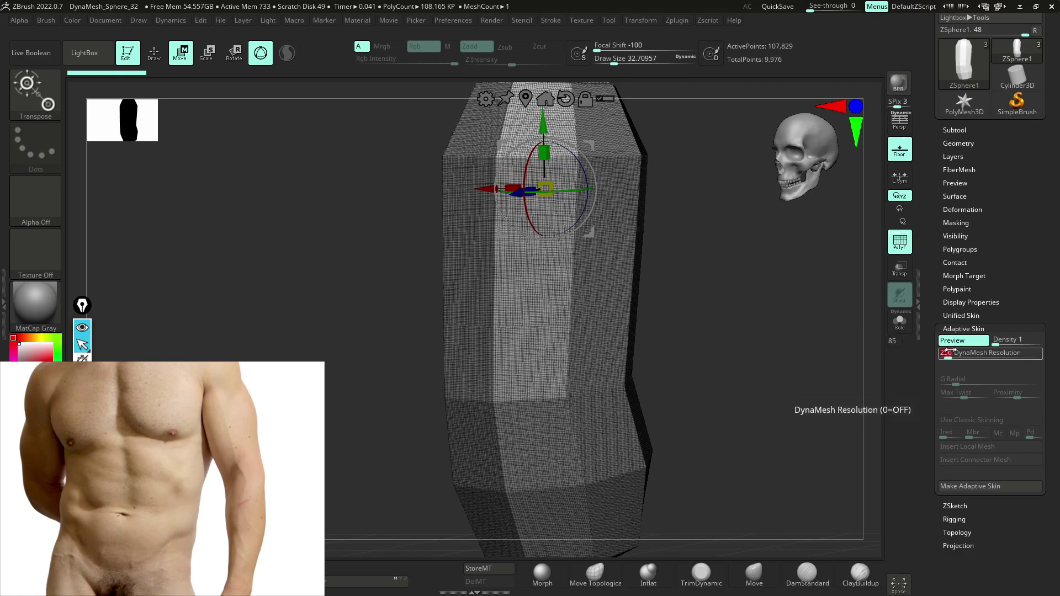
pyautogui.click(999, 343)
pyautogui.click(962, 341)
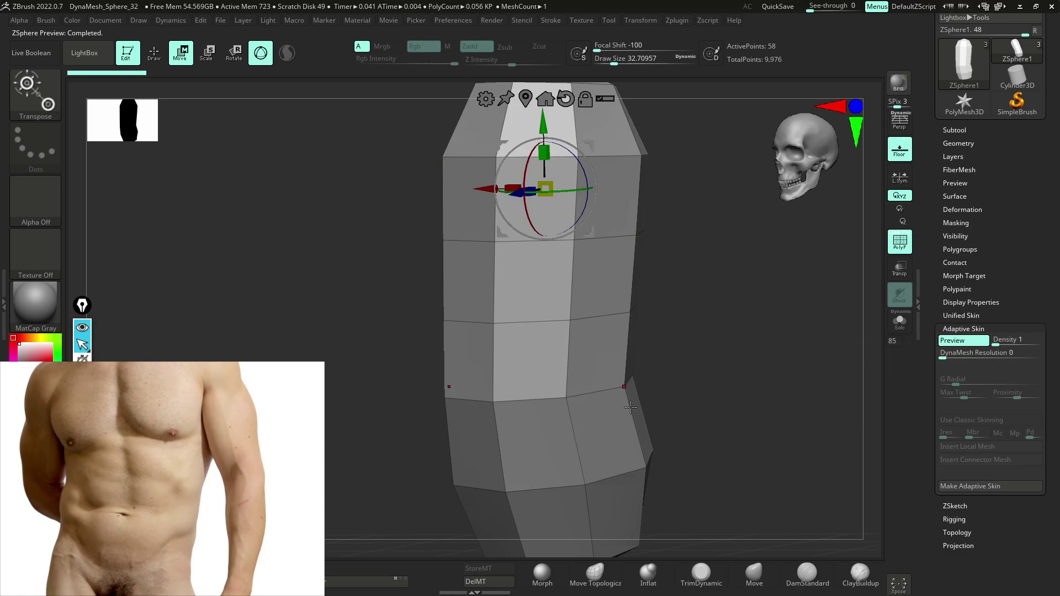
pyautogui.moveTo(630, 407)
pyautogui.mouseDown()
pyautogui.moveTo(757, 420)
pyautogui.moveTo(722, 407)
pyautogui.moveTo(739, 407)
pyautogui.moveTo(670, 402)
pyautogui.mouseUp()
pyautogui.moveTo(670, 402)
pyautogui.keyDown('ctrl'); pyautogui.mouseDown(button='right')
pyautogui.moveTo(697, 468)
pyautogui.moveTo(690, 461)
pyautogui.mouseUp(button='right'); pyautogui.keyUp('ctrl')
pyautogui.moveTo(997, 341); pyautogui.dragTo(1016, 342)
pyautogui.keyDown('ctrl'); pyautogui.moveTo(735, 412); pyautogui.dragTo(743, 465, button='right'); pyautogui.keyUp('ctrl')
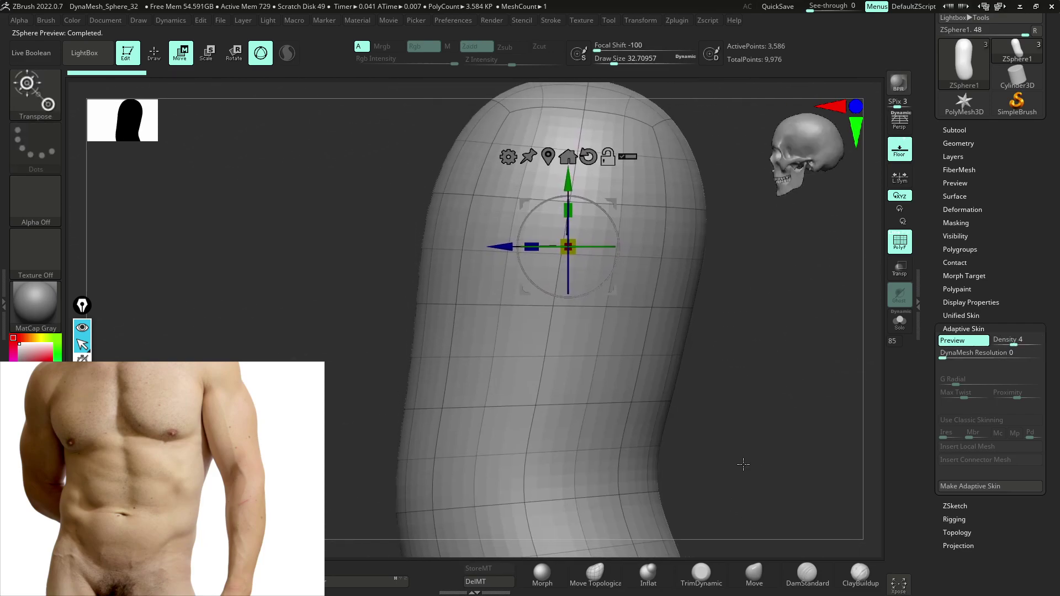
# - Set the adaptive skin's Density to 3 and DynaMesh Resolution to 64, and preview the resulting mesh
pyautogui.moveTo(1005, 341); pyautogui.dragTo(1000, 344)
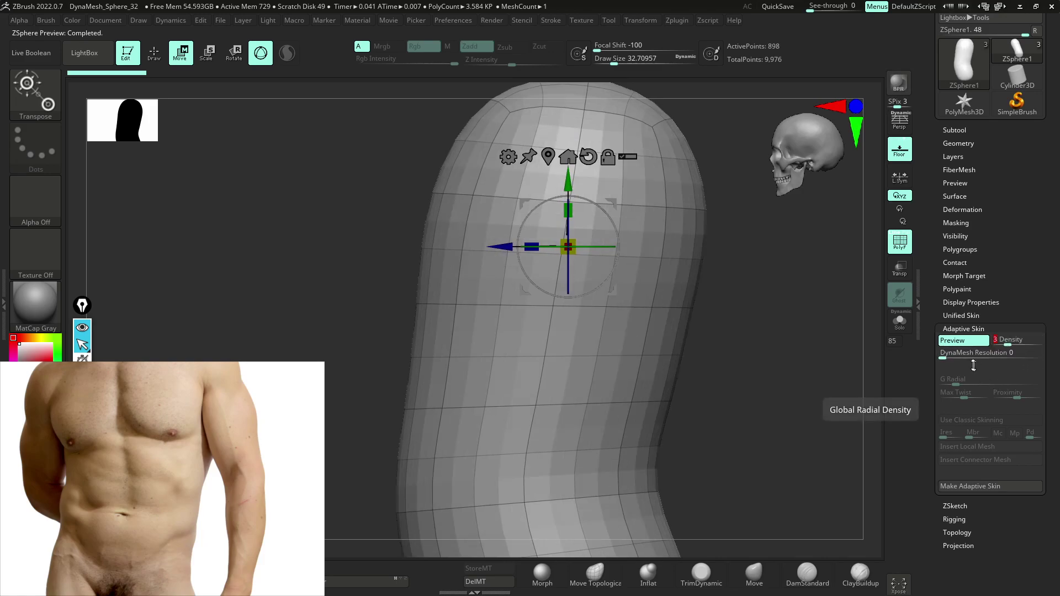
pyautogui.moveTo(963, 357); pyautogui.dragTo(970, 357)
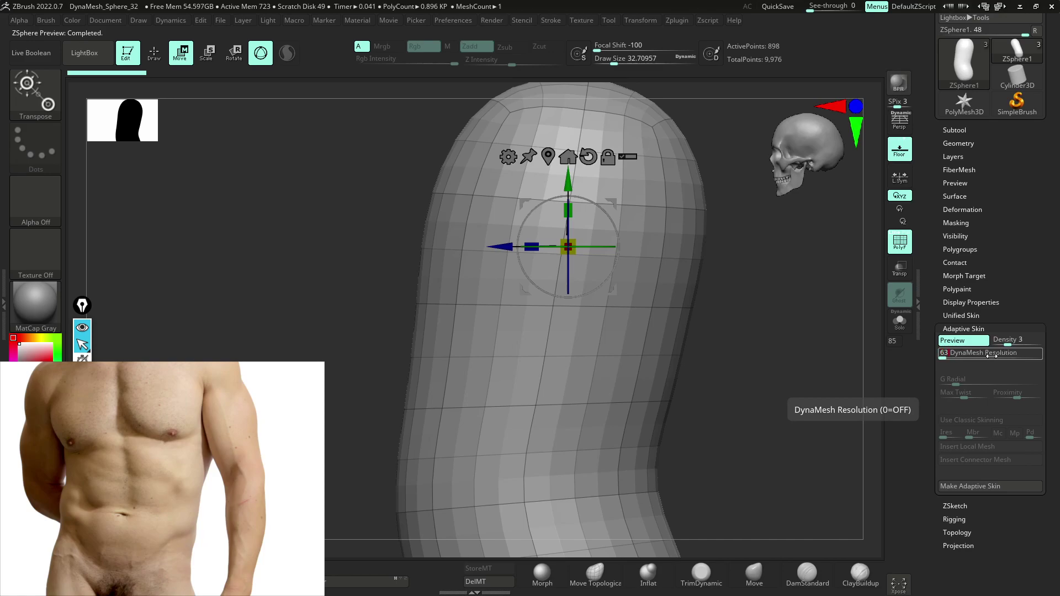
pyautogui.press('Return')
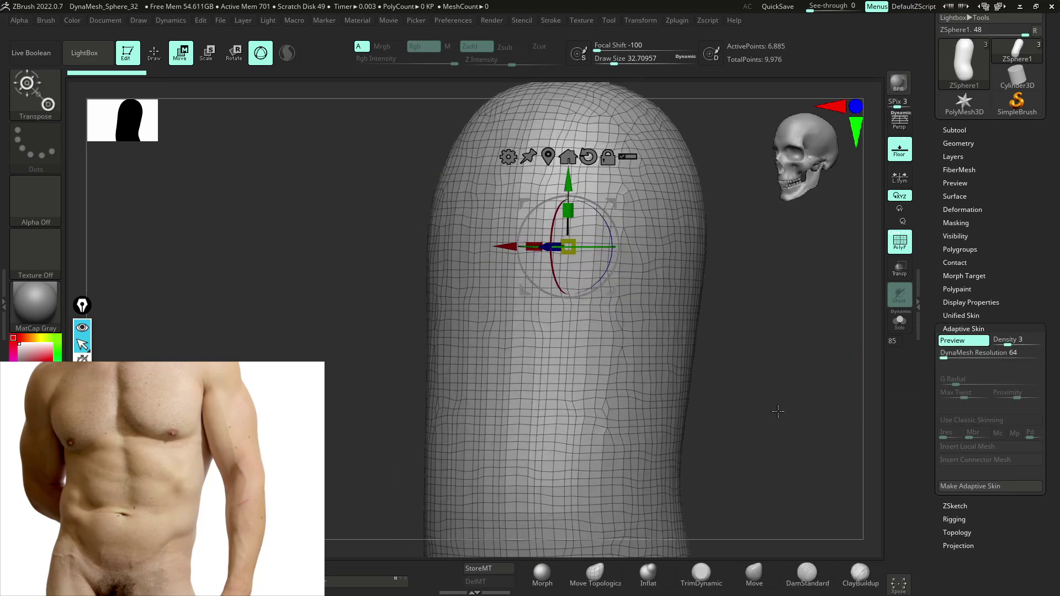
pyautogui.press('ctrl')
pyautogui.moveTo(746, 407); pyautogui.dragTo(745, 374)
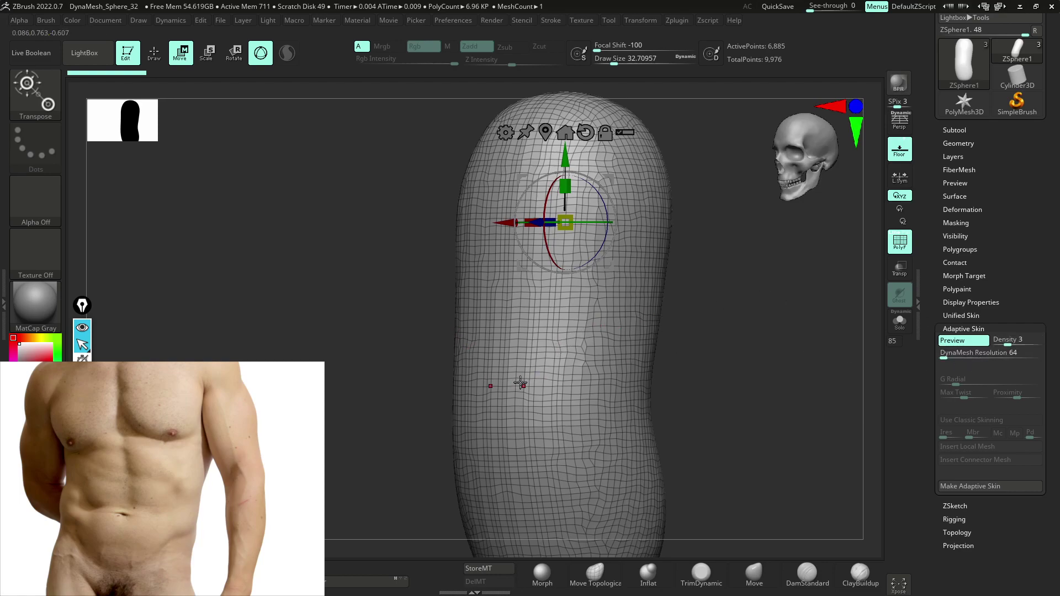
# - Make an adaptive skin from the ZSphere torso, open the subtool list, and compare the ZSpheres with the skin preview
pyautogui.click(983, 487)
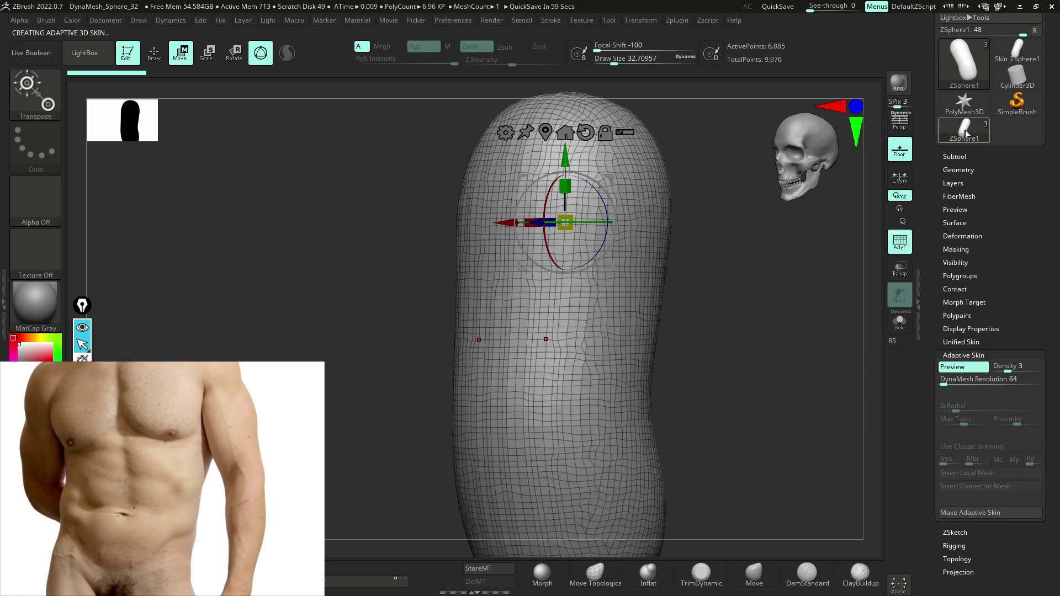
pyautogui.moveTo(965, 130)
pyautogui.click(954, 157)
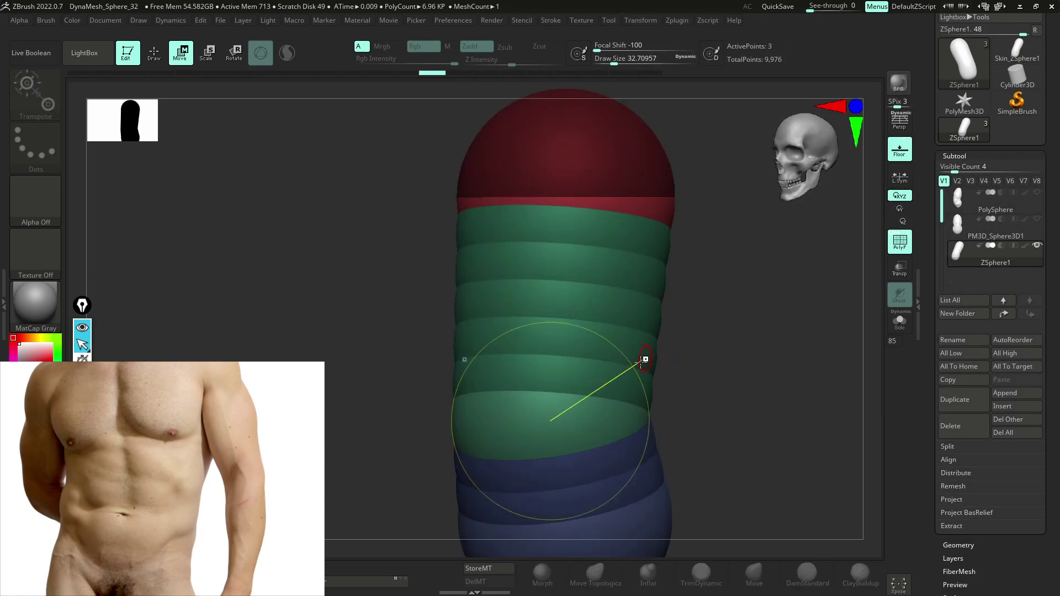
pyautogui.press('a')
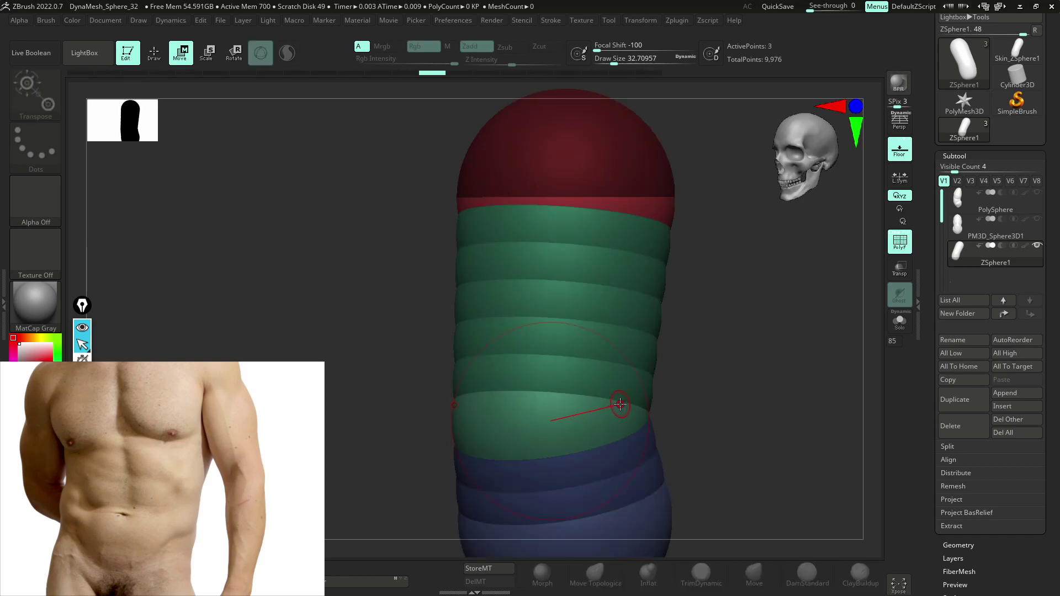
pyautogui.press('a')
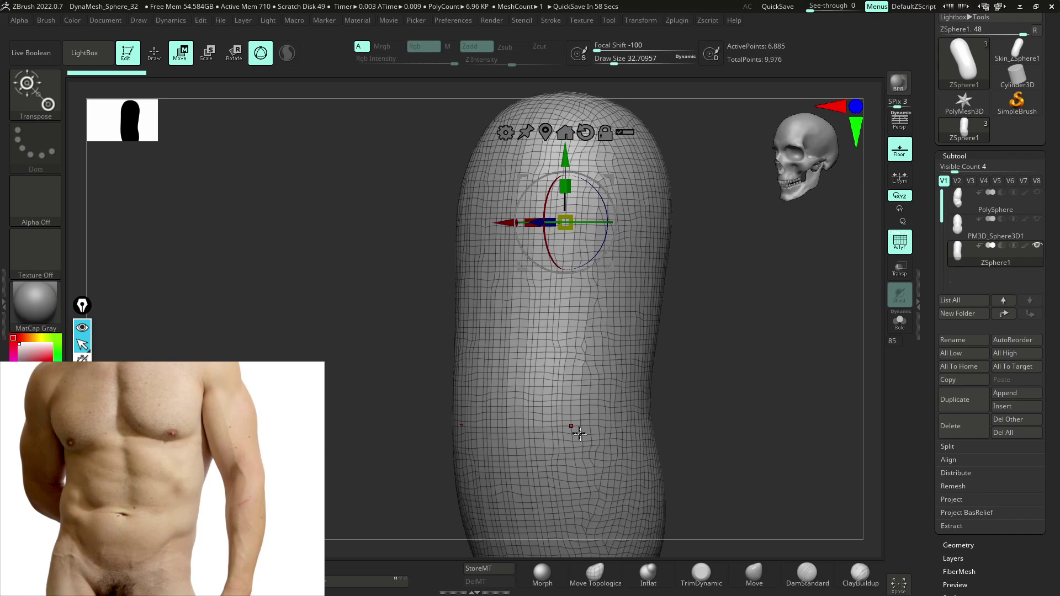
# - Delete the ZSphere1 subtool and insert the Skin_ZSphere1 mesh as a new subtool after PM3D_Sphere3D1
pyautogui.click(965, 428)
pyautogui.click(862, 455)
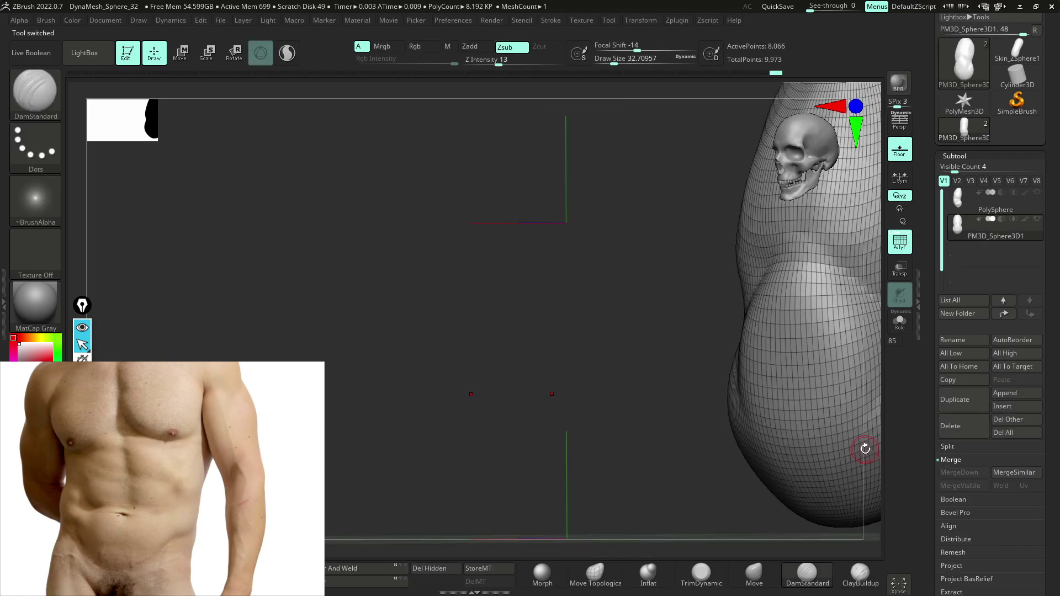
pyautogui.keyDown('alt'); pyautogui.moveTo(656, 411); pyautogui.dragTo(576, 459); pyautogui.keyUp('alt')
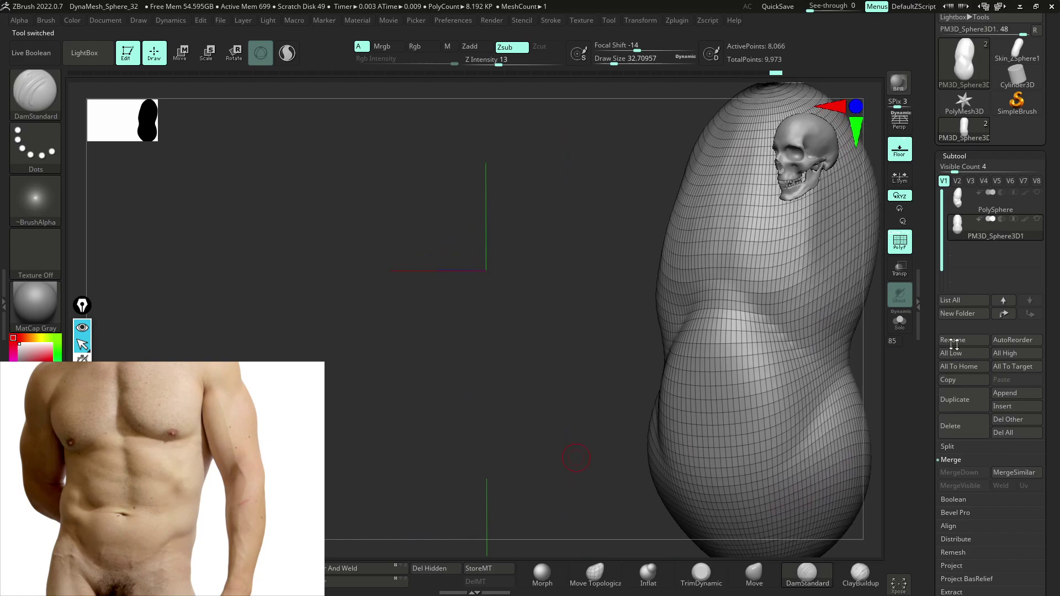
pyautogui.click(1012, 407)
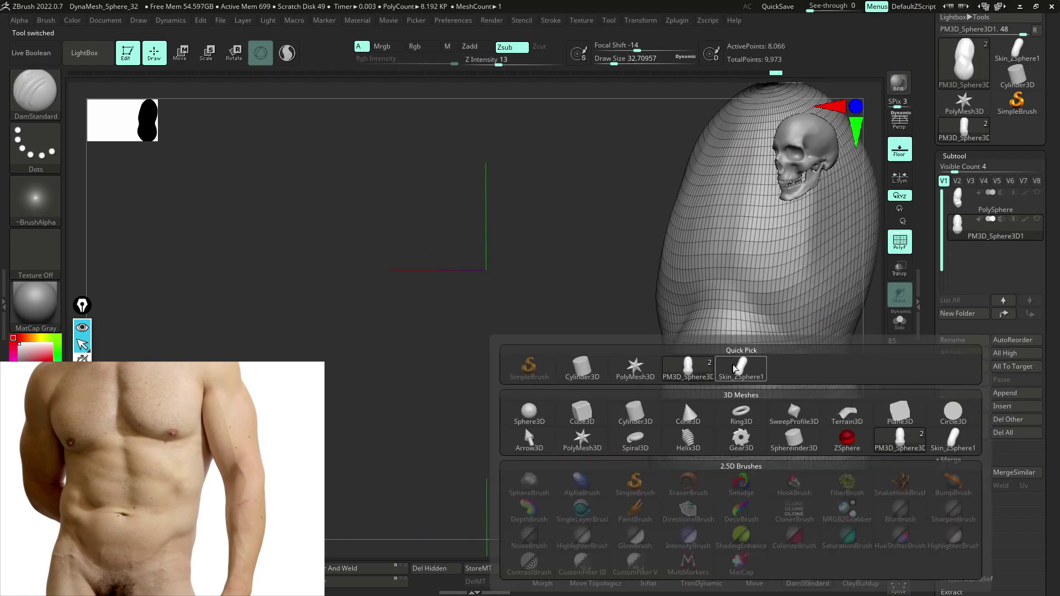
pyautogui.moveTo(744, 373)
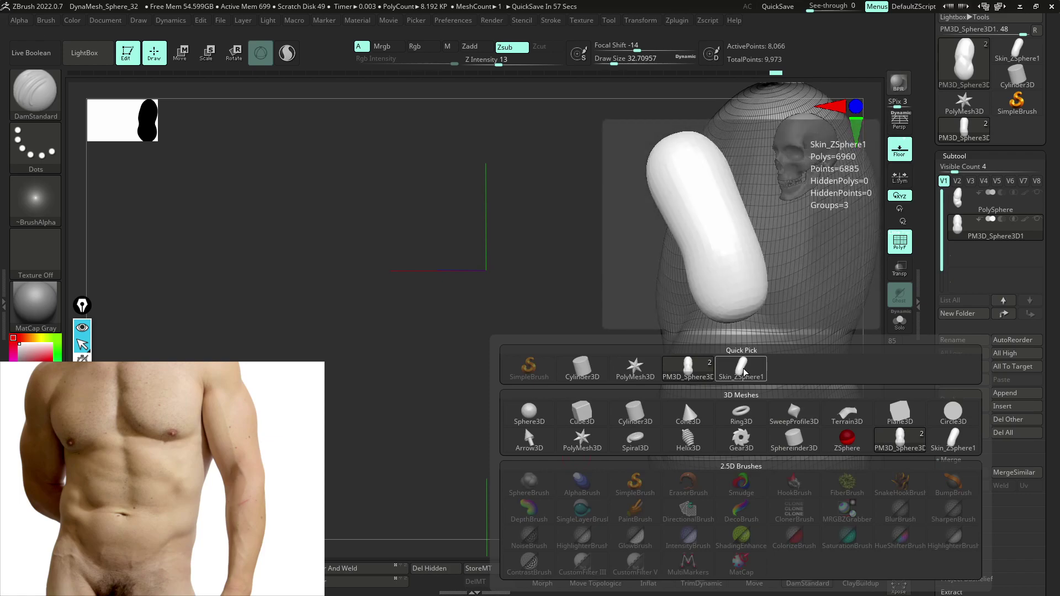
pyautogui.click(745, 374)
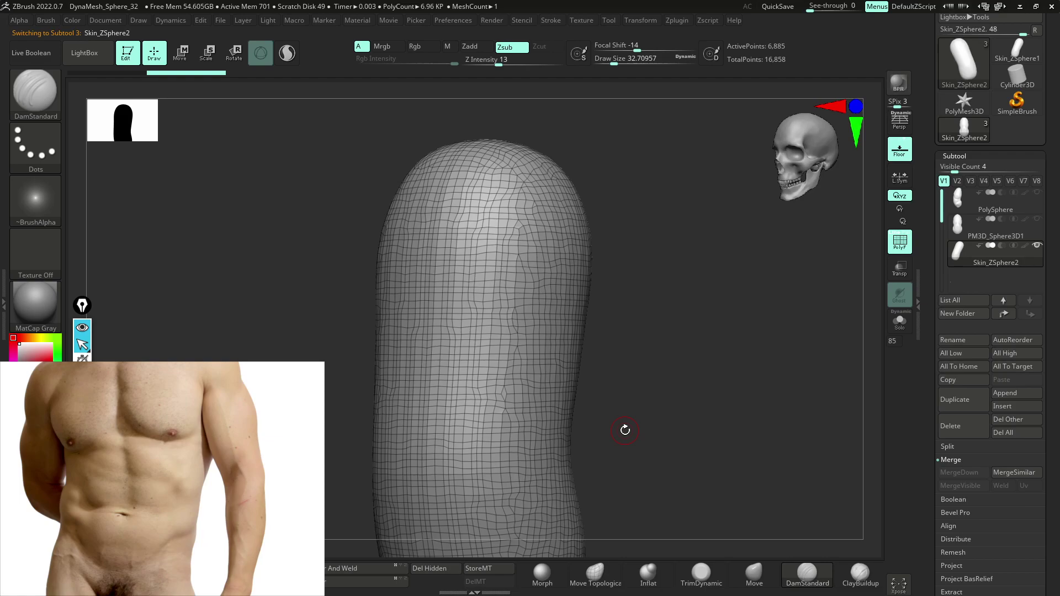
# - Choose the Move brush with a Draw Size of about 192 and turn off PolyFrame on the inserted torso
pyautogui.moveTo(637, 445)
pyautogui.keyDown('alt'); pyautogui.mouseDown(button='right')
pyautogui.moveTo(653, 359)
pyautogui.moveTo(643, 380)
pyautogui.moveTo(641, 359)
pyautogui.moveTo(629, 359)
pyautogui.mouseUp(button='right'); pyautogui.keyUp('alt')
pyautogui.press('b')
pyautogui.press('m')
pyautogui.press('v')
pyautogui.press('space')
pyautogui.click(674, 358)
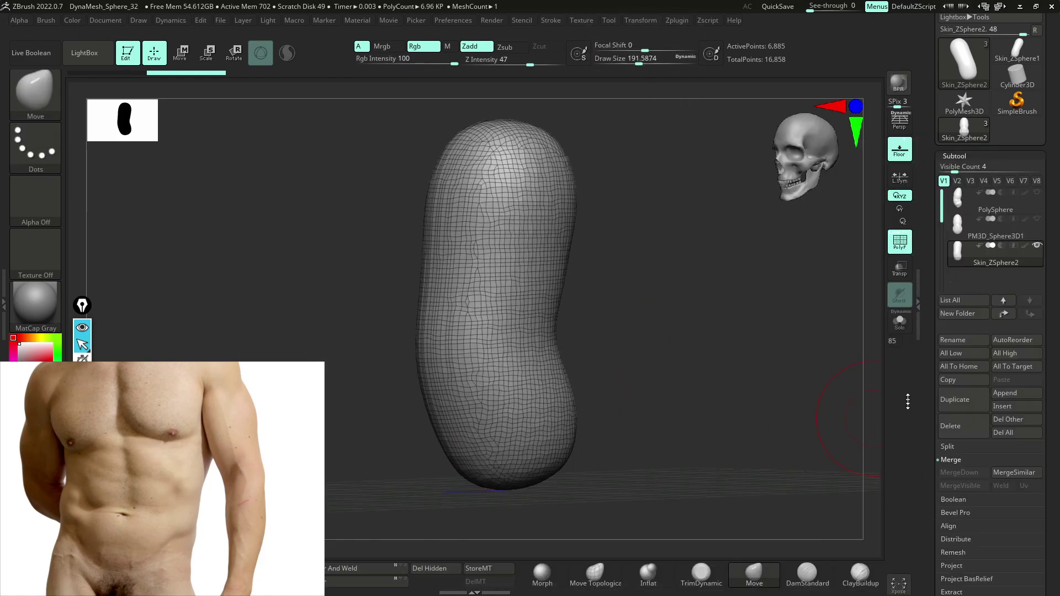
pyautogui.click(899, 242)
# - Reshape the torso's back, upper sides and waist with the Move brush at a Draw Size of about 437
pyautogui.moveTo(697, 305)
pyautogui.keyDown('alt'); pyautogui.mouseDown(button='right')
pyautogui.moveTo(694, 395)
pyautogui.moveTo(683, 394)
pyautogui.mouseUp(button='right'); pyautogui.keyUp('alt')
pyautogui.press('space')
pyautogui.moveTo(459, 257); pyautogui.dragTo(491, 231)
pyautogui.moveTo(582, 282); pyautogui.dragTo(578, 281, button='right')
pyautogui.moveTo(566, 263); pyautogui.dragTo(557, 260)
pyautogui.keyDown('shift'); pyautogui.moveTo(579, 327); pyautogui.dragTo(571, 328, button='right'); pyautogui.keyUp('shift')
pyautogui.moveTo(450, 308); pyautogui.dragTo(499, 367, button='right')
pyautogui.moveTo(479, 210); pyautogui.dragTo(455, 211)
pyautogui.moveTo(469, 362); pyautogui.dragTo(458, 364)
# - Undo the last three Move strokes and push the bottom of the torso inward to taper it
pyautogui.hotkey('ctrl', 'z')
pyautogui.hotkey('ctrl', 'z')
pyautogui.hotkey('ctrl', 'z')
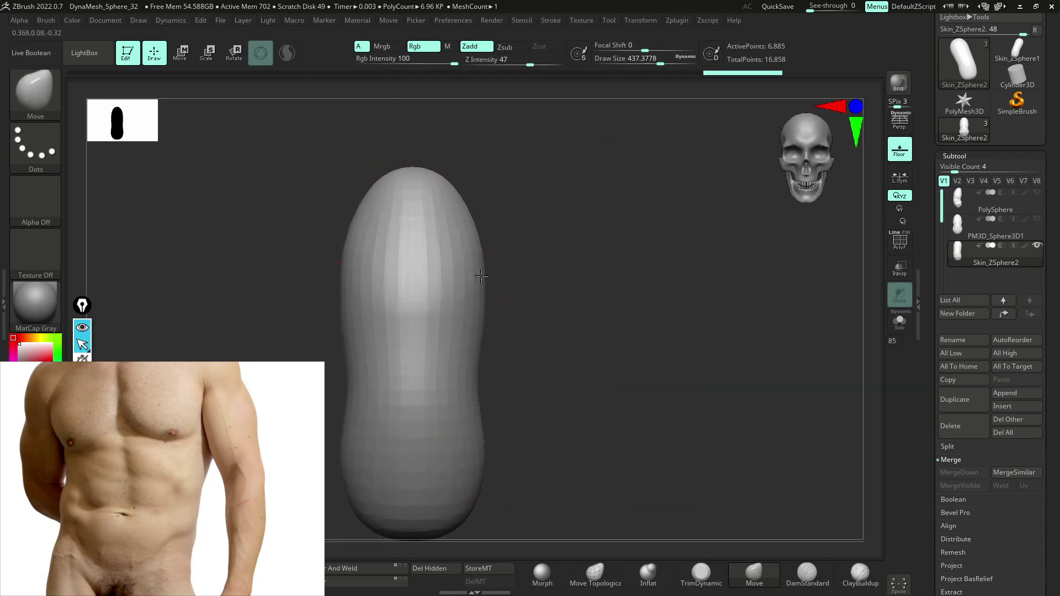
pyautogui.moveTo(483, 481); pyautogui.dragTo(477, 483)
pyautogui.moveTo(461, 520); pyautogui.dragTo(464, 509)
pyautogui.keyDown('alt'); pyautogui.moveTo(498, 474); pyautogui.dragTo(511, 386, button='right'); pyautogui.keyUp('alt')
# - Shape the torso's waist, hips and tapered pelvis with the Move brush at a smaller Draw Size of about 268
pyautogui.press('space')
pyautogui.moveTo(458, 402)
pyautogui.mouseDown()
pyautogui.moveTo(436, 402)
pyautogui.moveTo(468, 404)
pyautogui.moveTo(482, 372)
pyautogui.mouseUp()
pyautogui.moveTo(493, 407)
pyautogui.mouseDown(button='right')
pyautogui.moveTo(478, 409)
pyautogui.moveTo(487, 454)
pyautogui.mouseUp(button='right')
pyautogui.press('space')
pyautogui.moveTo(563, 404)
pyautogui.mouseDown()
pyautogui.moveTo(582, 404)
pyautogui.moveTo(528, 401)
pyautogui.mouseUp()
pyautogui.press('space')
pyautogui.moveTo(528, 403); pyautogui.dragTo(557, 435, button='right')
pyautogui.moveTo(552, 433); pyautogui.dragTo(543, 438)
pyautogui.moveTo(574, 394); pyautogui.dragTo(575, 384)
pyautogui.moveTo(542, 415); pyautogui.dragTo(533, 400)
pyautogui.keyDown('shift'); pyautogui.moveTo(532, 397); pyautogui.dragTo(644, 440, button='right'); pyautogui.keyUp('shift')
pyautogui.keyDown('alt'); pyautogui.moveTo(570, 428); pyautogui.dragTo(577, 513, button='right'); pyautogui.keyUp('alt')
pyautogui.moveTo(551, 369); pyautogui.dragTo(547, 369)
pyautogui.moveTo(595, 392); pyautogui.dragTo(544, 425, button='right')
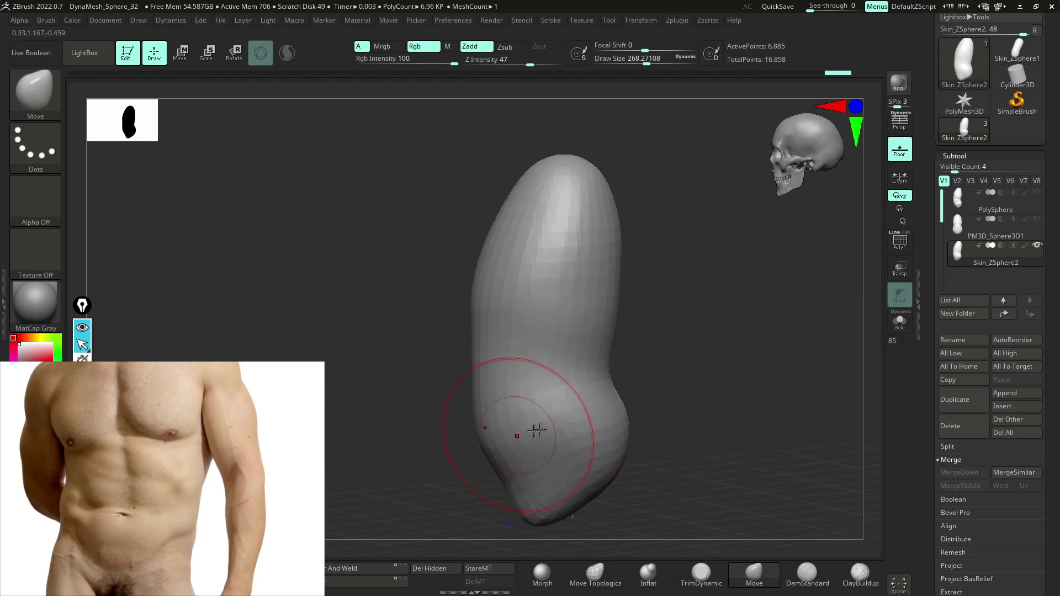
# - Undo the last two Move strokes and enlarge the brush's Draw Size to about 393
pyautogui.hotkey('ctrl', 'z')
pyautogui.hotkey('ctrl', 'z')
pyautogui.press('space')
pyautogui.moveTo(607, 343); pyautogui.dragTo(662, 343)
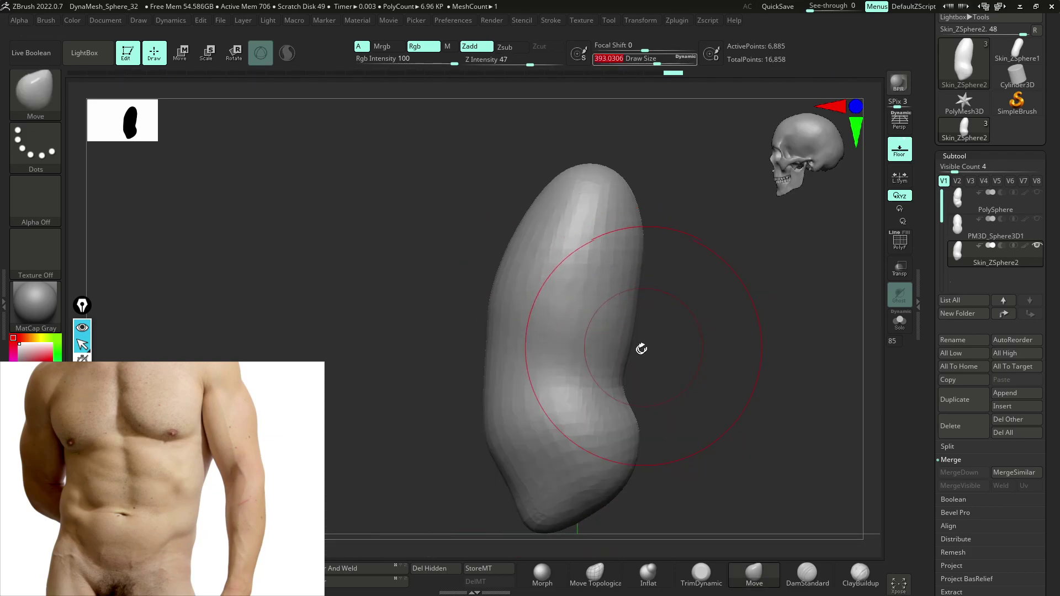
pyautogui.moveTo(450, 379); pyautogui.dragTo(473, 374, button='right')
# - Redo the undone Move strokes and set up the DamStandard brush with Draw Size about 223 and Z Intensity 11
pyautogui.press('b')
pyautogui.press('d')
pyautogui.press('s')
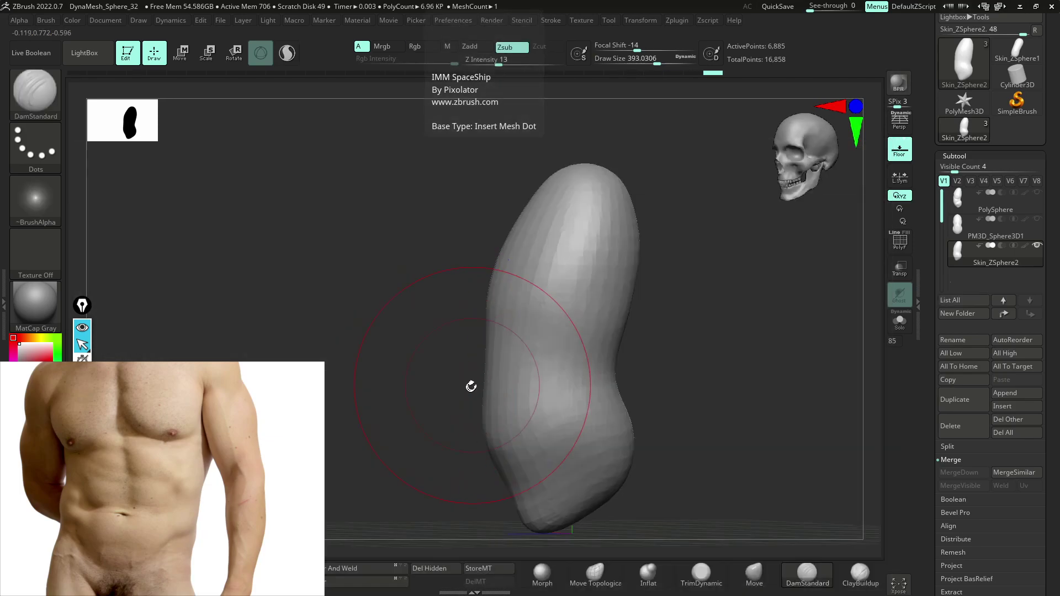
pyautogui.hotkey('ctrl', 'shift', 'z')
pyautogui.hotkey('ctrl', 'shift', 'z')
pyautogui.press('space')
pyautogui.moveTo(597, 319); pyautogui.dragTo(578, 318)
pyautogui.moveTo(578, 356); pyautogui.dragTo(573, 356)
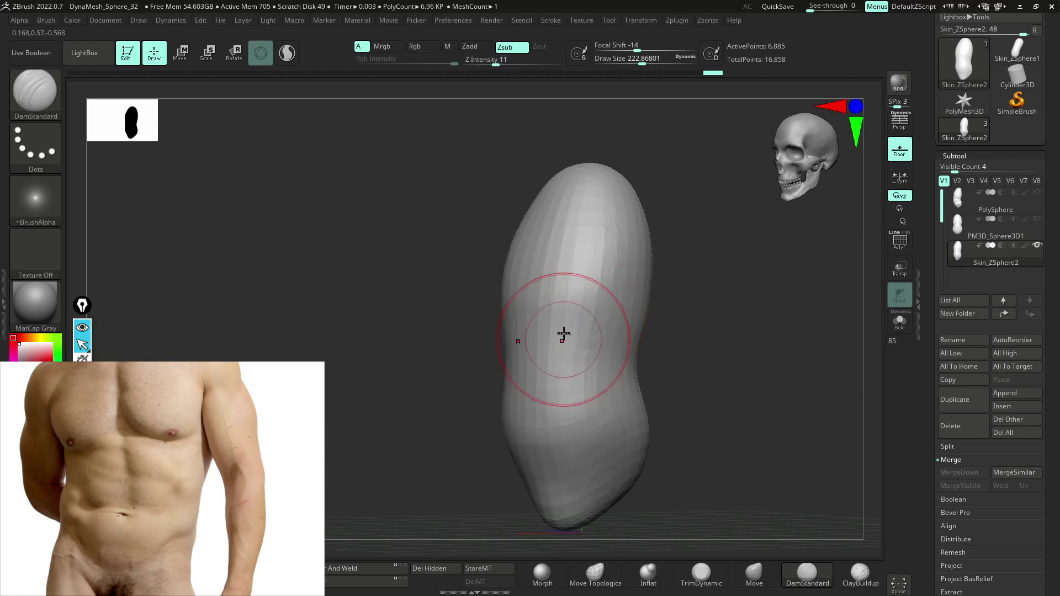
# - Carve a crease around the waist with DamStandard, from below the front ribs to the lower back above the hips
pyautogui.moveTo(538, 312); pyautogui.dragTo(621, 359)
pyautogui.moveTo(581, 465)
pyautogui.mouseDown()
pyautogui.moveTo(606, 396)
pyautogui.moveTo(581, 469)
pyautogui.mouseUp()
pyautogui.moveTo(756, 408); pyautogui.dragTo(691, 419)
pyautogui.moveTo(620, 391)
pyautogui.mouseDown()
pyautogui.moveTo(665, 392)
pyautogui.moveTo(645, 383)
pyautogui.mouseUp()
pyautogui.moveTo(734, 374)
pyautogui.mouseDown()
pyautogui.moveTo(598, 385)
pyautogui.moveTo(659, 366)
pyautogui.mouseUp()
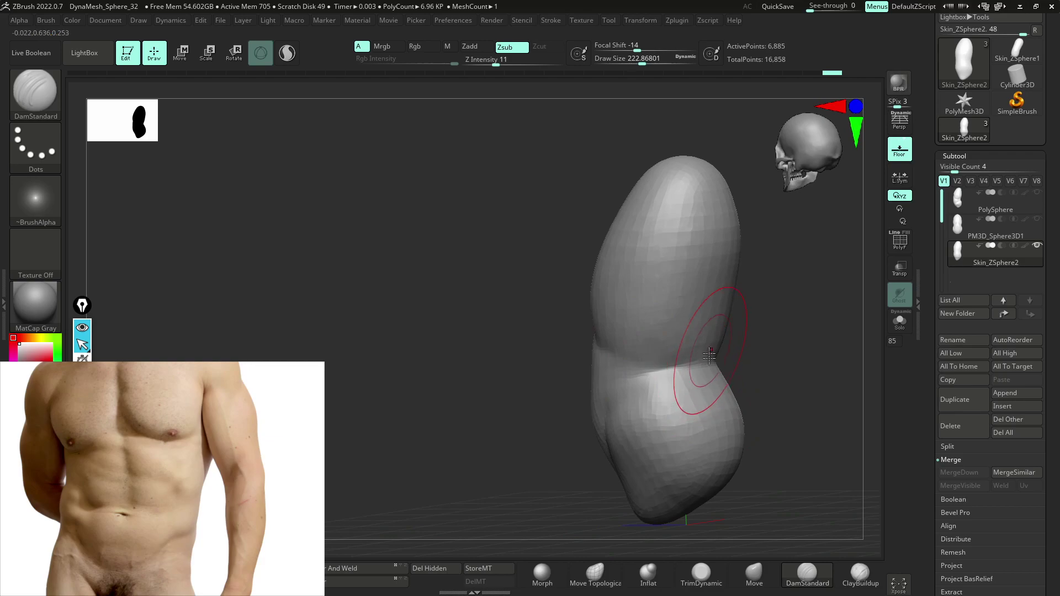
pyautogui.moveTo(765, 369); pyautogui.dragTo(708, 373)
pyautogui.moveTo(701, 184)
pyautogui.mouseDown()
pyautogui.moveTo(705, 170)
pyautogui.moveTo(722, 422)
pyautogui.moveTo(698, 420)
pyautogui.mouseUp()
pyautogui.moveTo(821, 360); pyautogui.dragTo(845, 367)
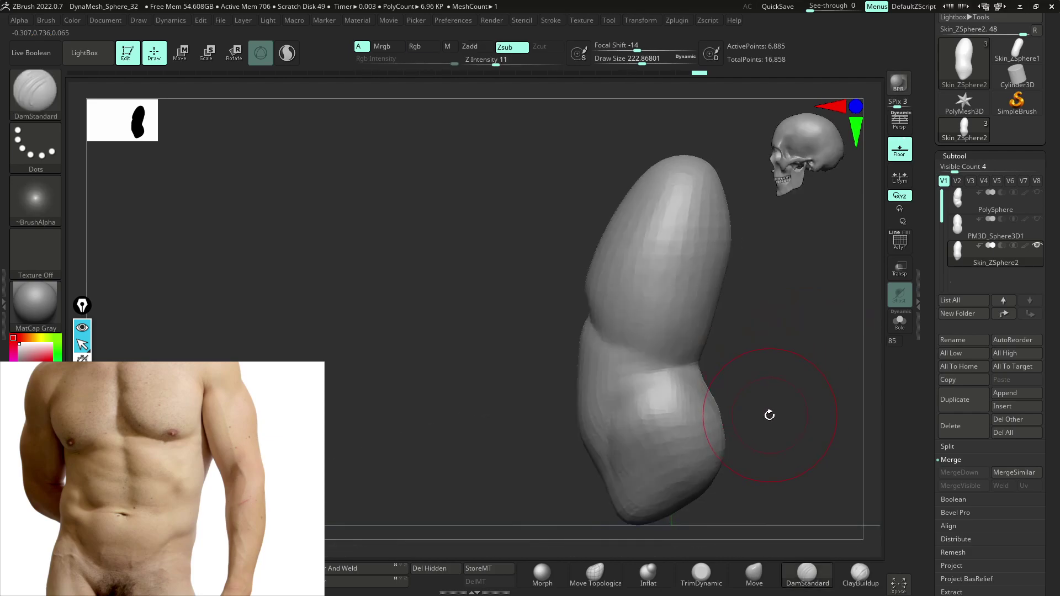
# - Carve the arched lower edge of the rib cage at the front and a groove across the lower abdomen
pyautogui.moveTo(762, 428)
pyautogui.keyDown('alt'); pyautogui.mouseDown()
pyautogui.moveTo(761, 456)
pyautogui.moveTo(790, 420)
pyautogui.mouseUp(); pyautogui.keyUp('alt')
pyautogui.moveTo(652, 356); pyautogui.dragTo(642, 345)
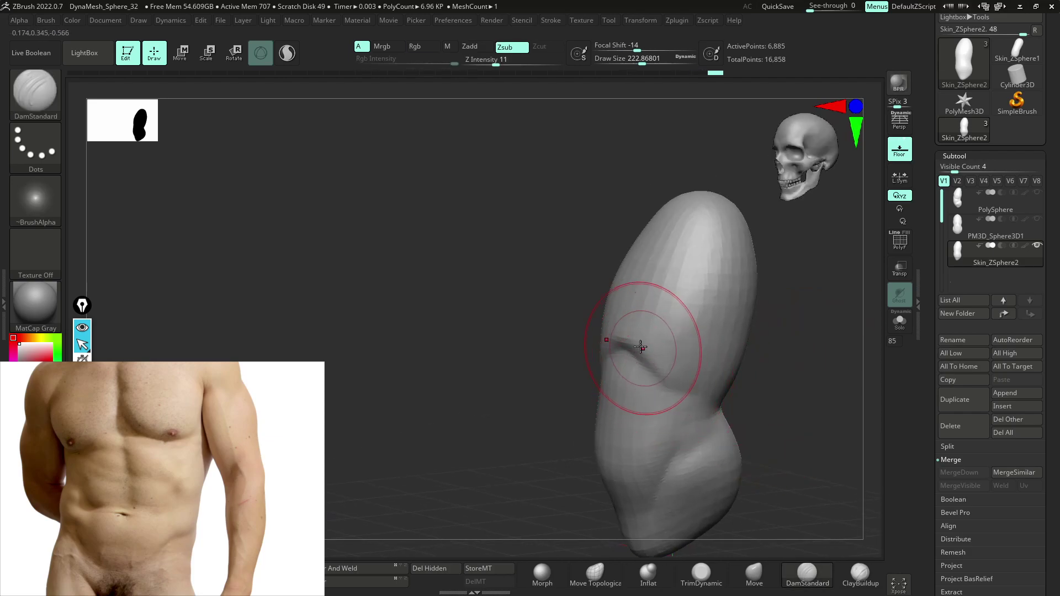
pyautogui.moveTo(653, 410)
pyautogui.mouseDown()
pyautogui.moveTo(618, 478)
pyautogui.moveTo(613, 455)
pyautogui.mouseUp()
pyautogui.moveTo(795, 431); pyautogui.dragTo(777, 431)
pyautogui.keyDown('ctrl'); pyautogui.moveTo(776, 431); pyautogui.dragTo(765, 414, button='right'); pyautogui.keyUp('ctrl')
pyautogui.keyDown('shift'); pyautogui.moveTo(765, 415); pyautogui.dragTo(722, 350); pyautogui.keyUp('shift')
pyautogui.keyDown('ctrl'); pyautogui.moveTo(721, 350); pyautogui.dragTo(740, 368, button='right'); pyautogui.keyUp('ctrl')
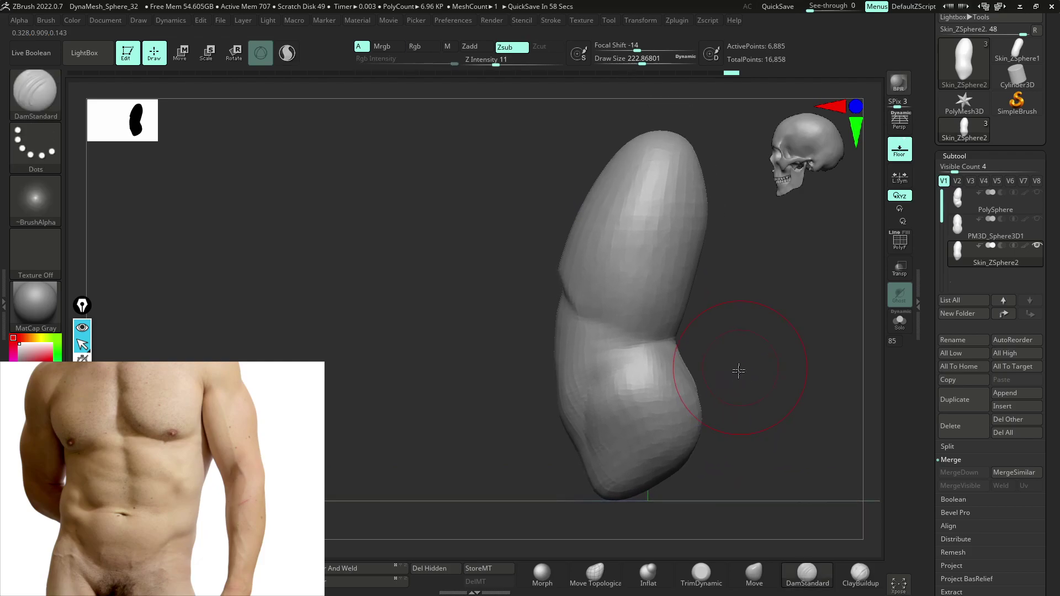
pyautogui.moveTo(740, 367); pyautogui.dragTo(424, 392)
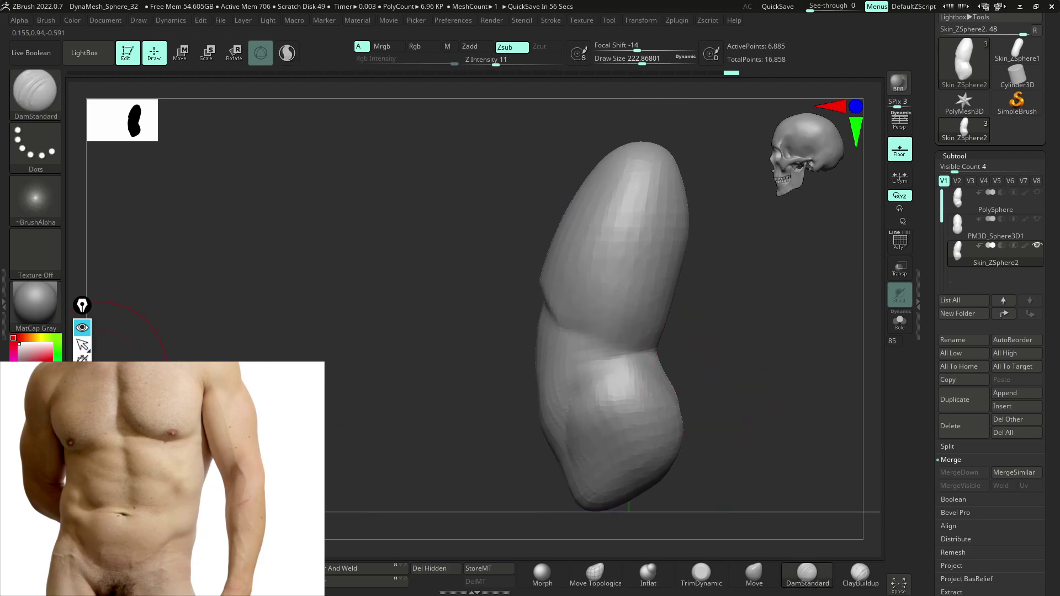
pyautogui.keyDown('ctrl'); pyautogui.keyDown('shift'); pyautogui.moveTo(529, 258); pyautogui.dragTo(531, 446); pyautogui.keyUp('shift'); pyautogui.keyUp('ctrl')
pyautogui.moveTo(445, 348)
pyautogui.mouseDown()
pyautogui.moveTo(418, 387)
pyautogui.moveTo(580, 342)
pyautogui.moveTo(641, 391)
pyautogui.mouseUp()
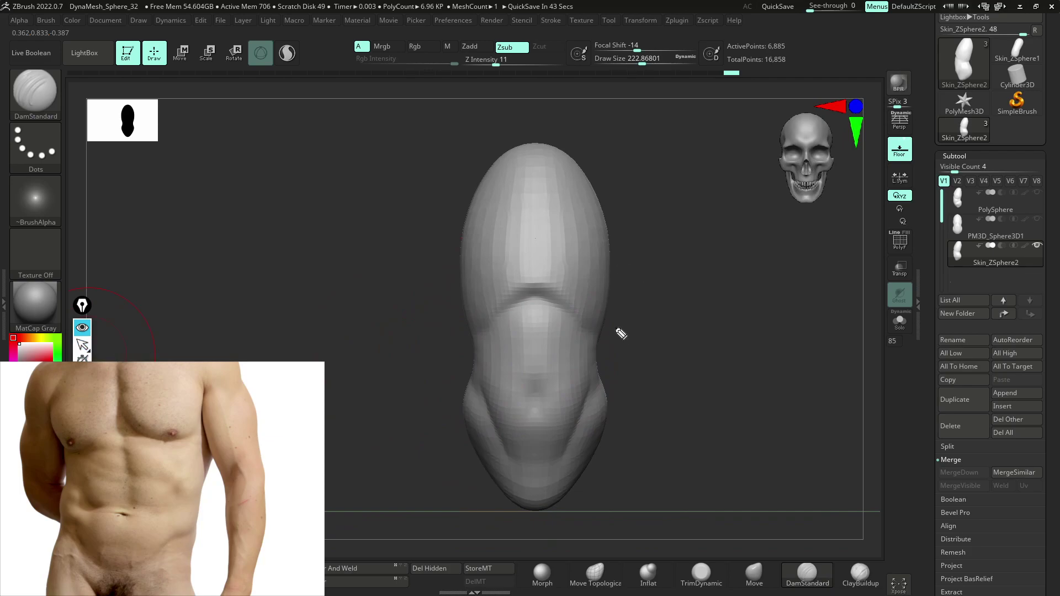
# - Delete the PM3D_Sphere3D1 and Skin_ZSphere2 subtools so that only the PolySphere torso is kept
pyautogui.moveTo(613, 194); pyautogui.dragTo(606, 366)
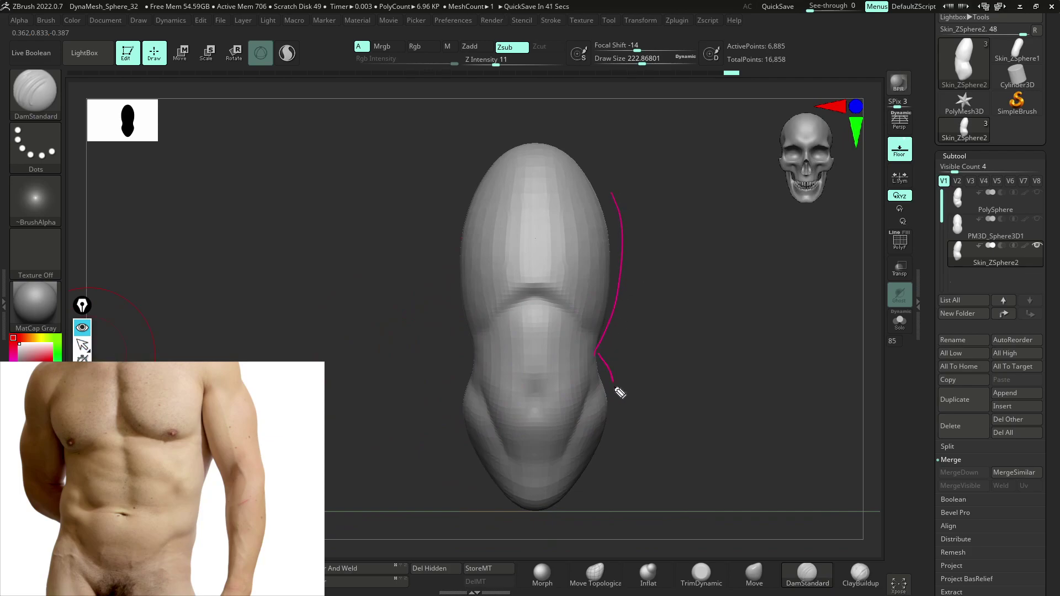
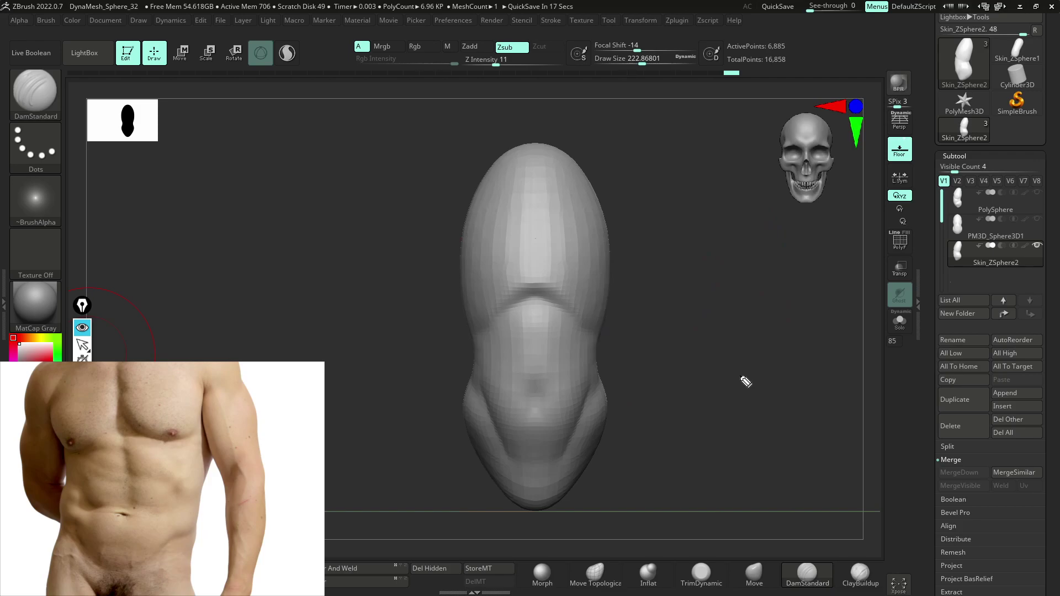
pyautogui.click(1037, 192)
pyautogui.click(963, 225)
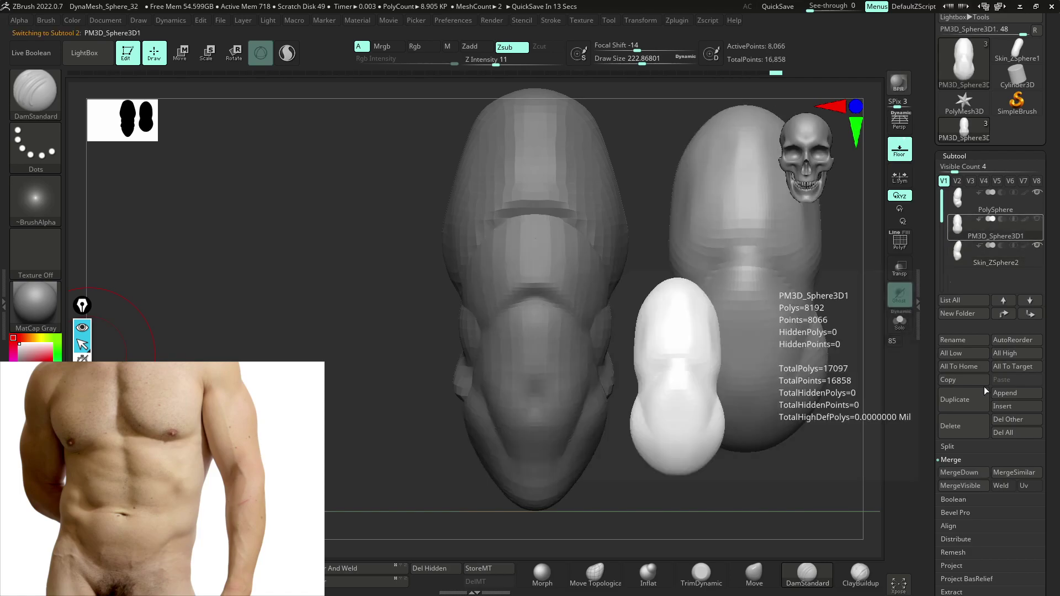
pyautogui.click(957, 430)
pyautogui.click(862, 453)
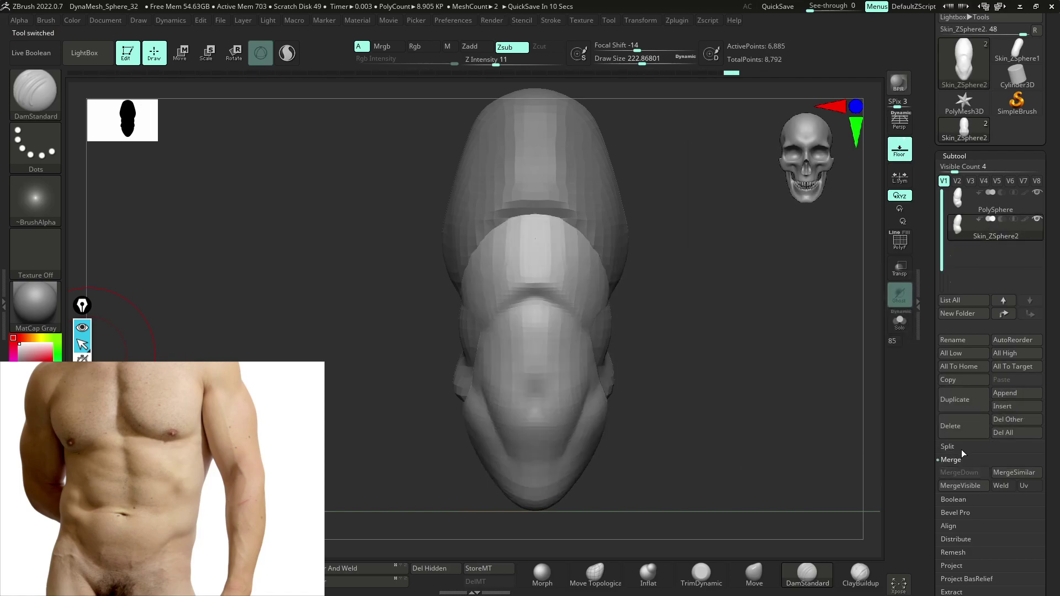
pyautogui.click(962, 430)
pyautogui.click(861, 452)
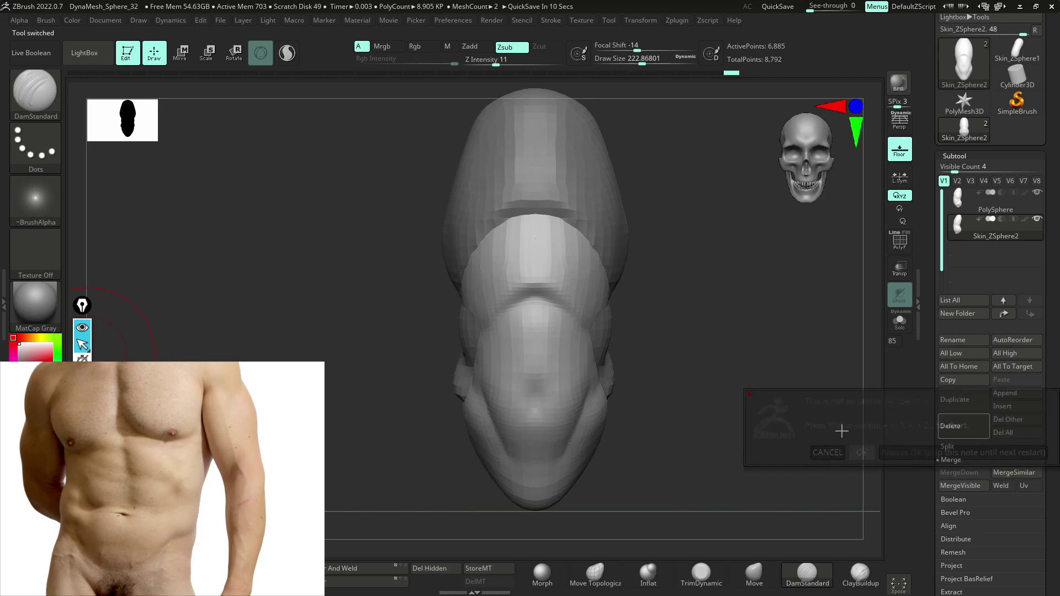
# - Flatten the sides of the PolySphere torso's rib cage and waist with TrimDynamic at Z Intensity 43 and Draw Size about 223
pyautogui.moveTo(686, 433); pyautogui.dragTo(638, 371)
pyautogui.moveTo(675, 313); pyautogui.dragTo(700, 302)
pyautogui.press('b')
pyautogui.press('t')
pyautogui.press('d')
pyautogui.moveTo(659, 481); pyautogui.dragTo(691, 378)
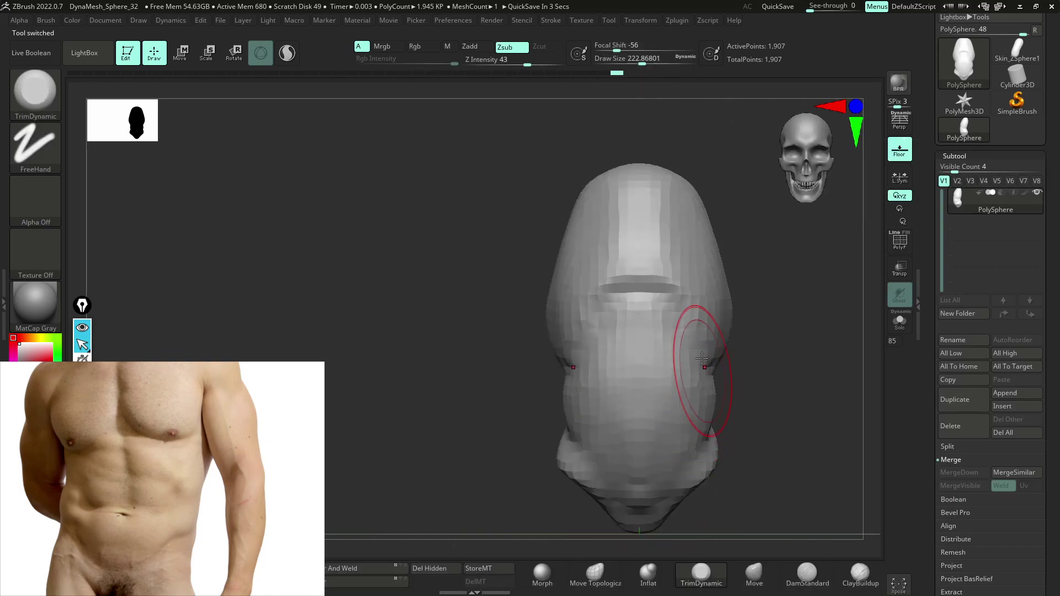
pyautogui.moveTo(703, 343); pyautogui.dragTo(591, 399)
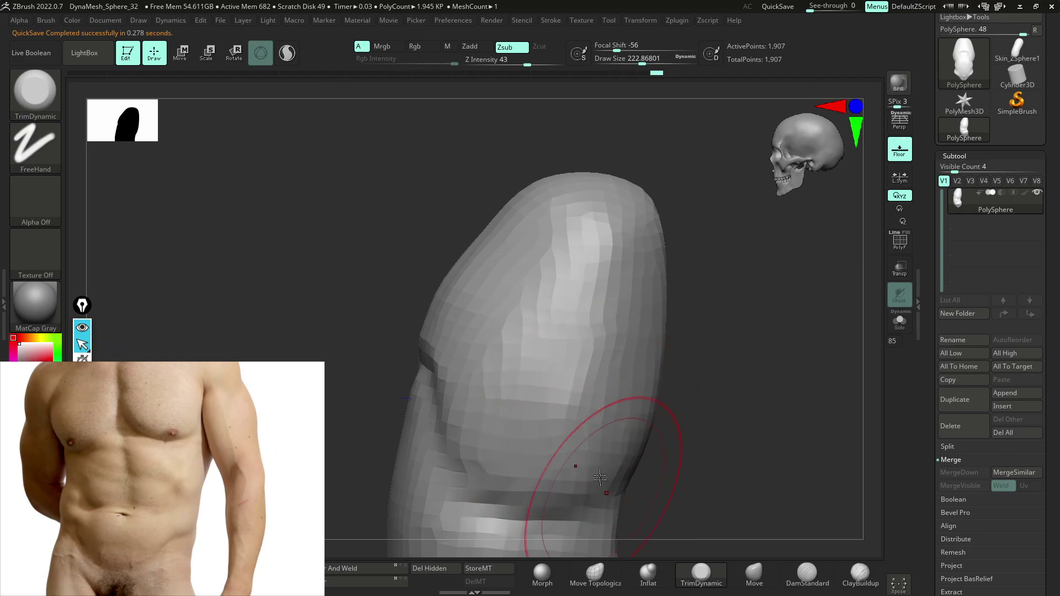
pyautogui.moveTo(679, 392); pyautogui.dragTo(728, 365)
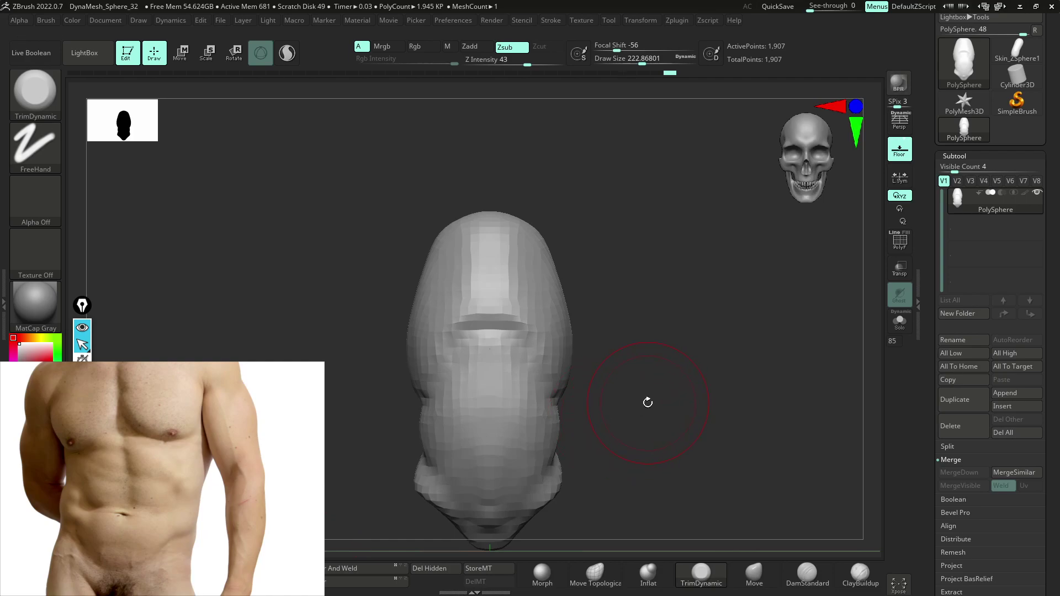
pyautogui.moveTo(616, 414)
pyautogui.mouseDown()
pyautogui.moveTo(627, 438)
pyautogui.moveTo(628, 421)
pyautogui.moveTo(580, 420)
pyautogui.moveTo(594, 403)
pyautogui.mouseUp()
# - Carve the crease beneath the rib cage around the side and lower back with DamStandard at Z Intensity 11
pyautogui.press('b')
pyautogui.press('m')
pyautogui.press('c')
pyautogui.press('space')
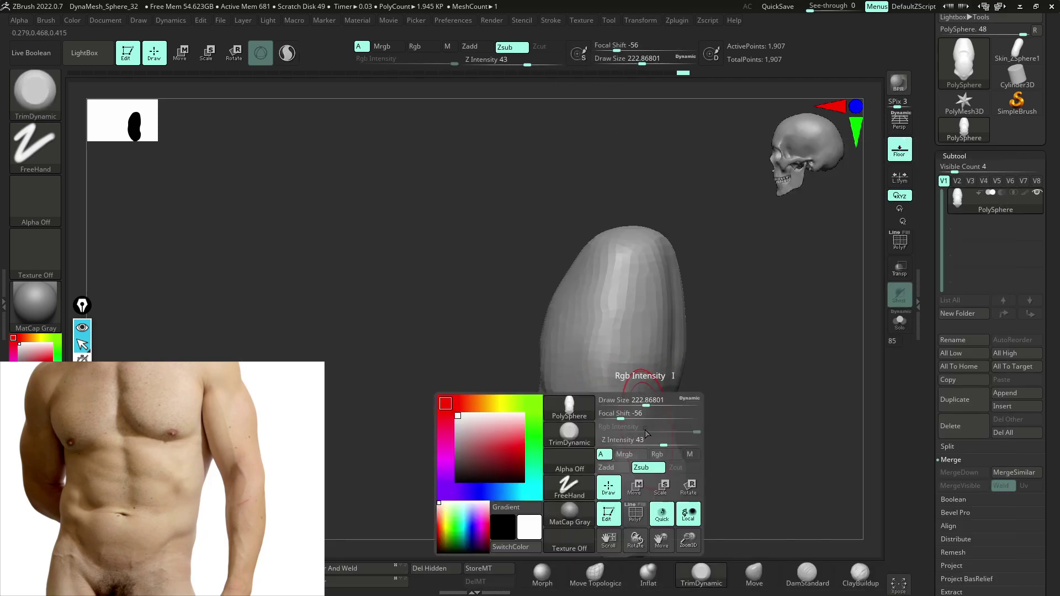
pyautogui.press('b')
pyautogui.press('d')
pyautogui.press('s')
pyautogui.moveTo(639, 431); pyautogui.dragTo(610, 439)
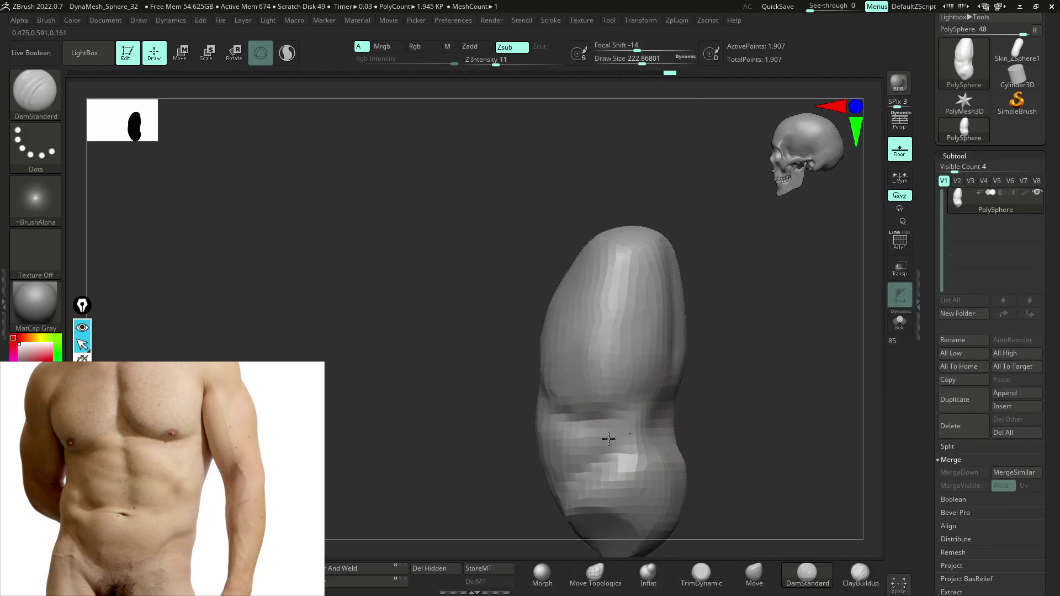
pyautogui.moveTo(630, 429)
pyautogui.mouseDown(button='right')
pyautogui.moveTo(726, 421)
pyautogui.moveTo(700, 421)
pyautogui.mouseUp(button='right')
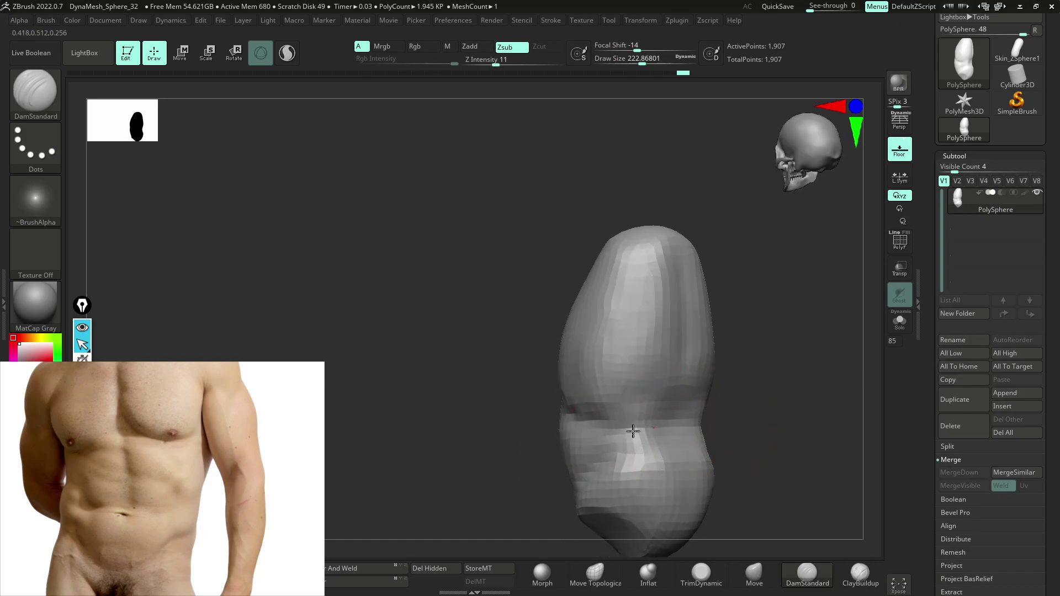
pyautogui.moveTo(703, 407); pyautogui.dragTo(603, 409)
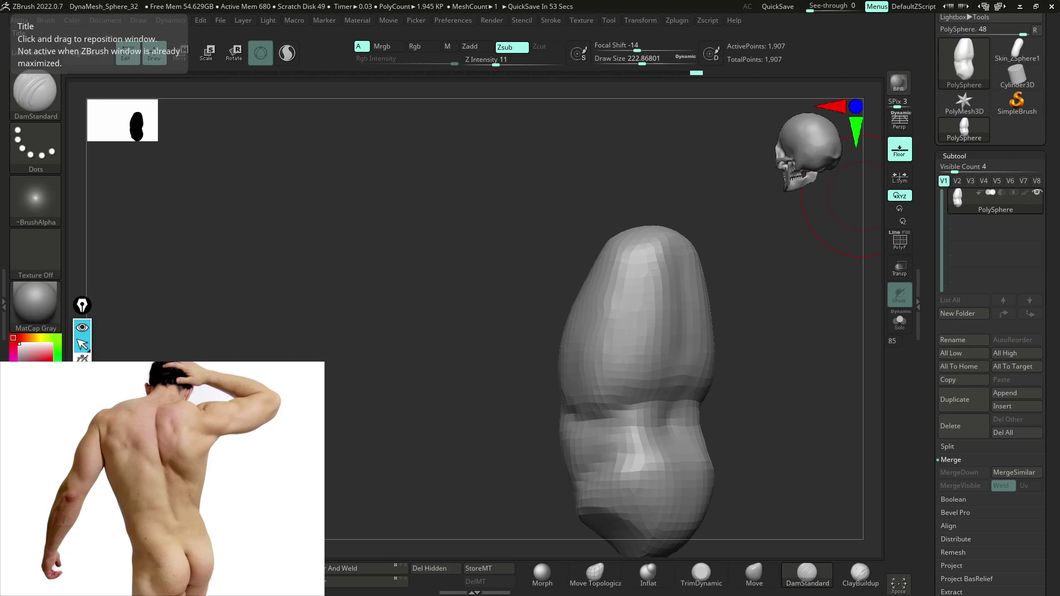
pyautogui.moveTo(740, 428)
pyautogui.mouseDown()
pyautogui.moveTo(720, 423)
pyautogui.moveTo(731, 424)
pyautogui.mouseUp()
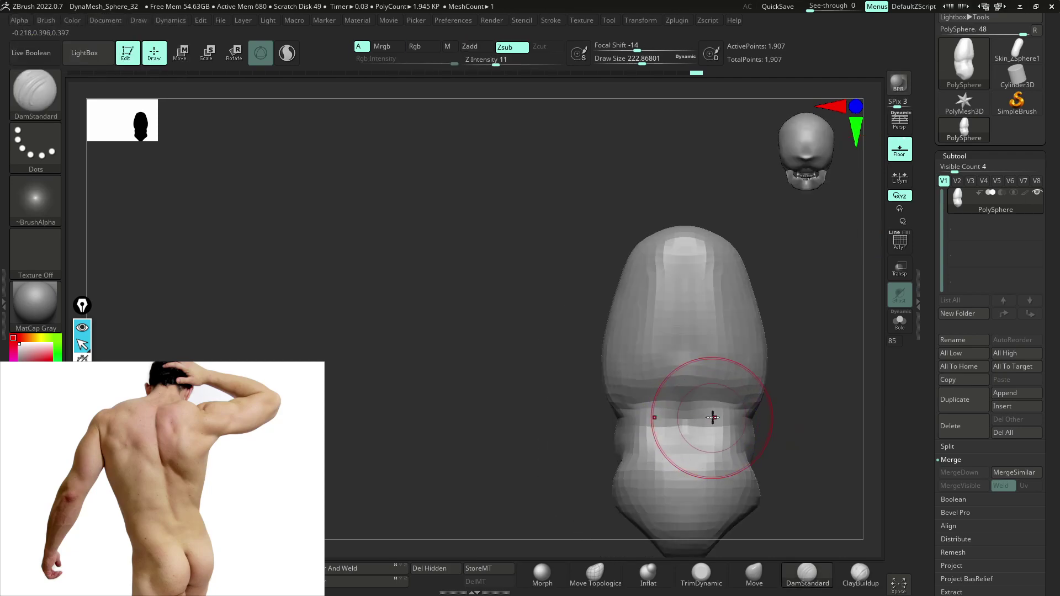
# - Pull in the sides of the rib cage from the back view with the Move brush at Draw Size about 386
pyautogui.press('b')
pyautogui.press('m')
pyautogui.press('v')
pyautogui.press('space')
pyautogui.moveTo(773, 373)
pyautogui.mouseDown()
pyautogui.moveTo(793, 374)
pyautogui.moveTo(784, 373)
pyautogui.mouseUp()
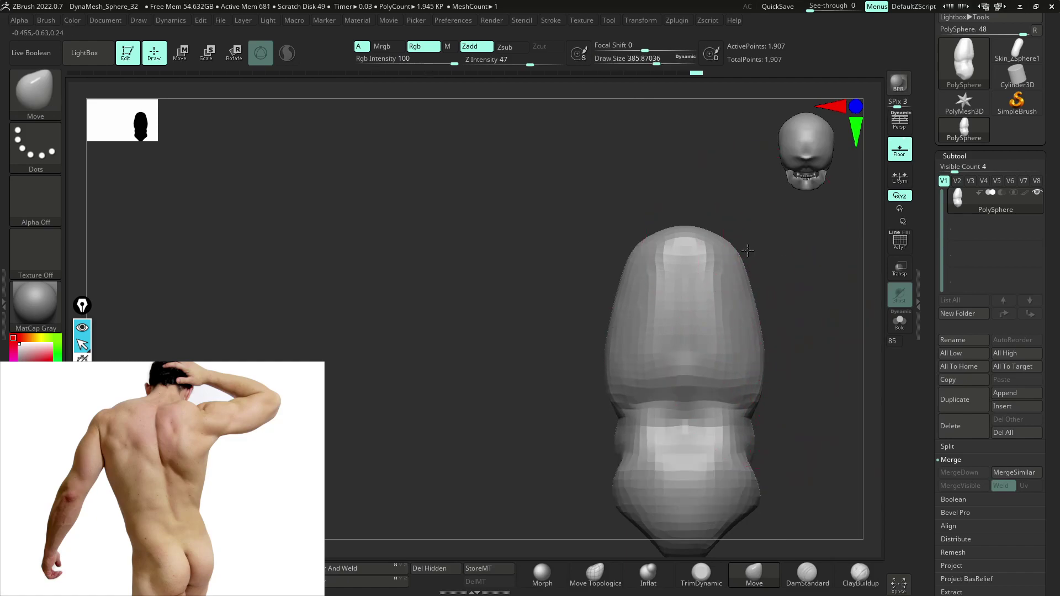
pyautogui.moveTo(736, 253)
pyautogui.mouseDown()
pyautogui.moveTo(717, 249)
pyautogui.moveTo(840, 282)
pyautogui.moveTo(752, 383)
pyautogui.moveTo(703, 404)
pyautogui.mouseUp()
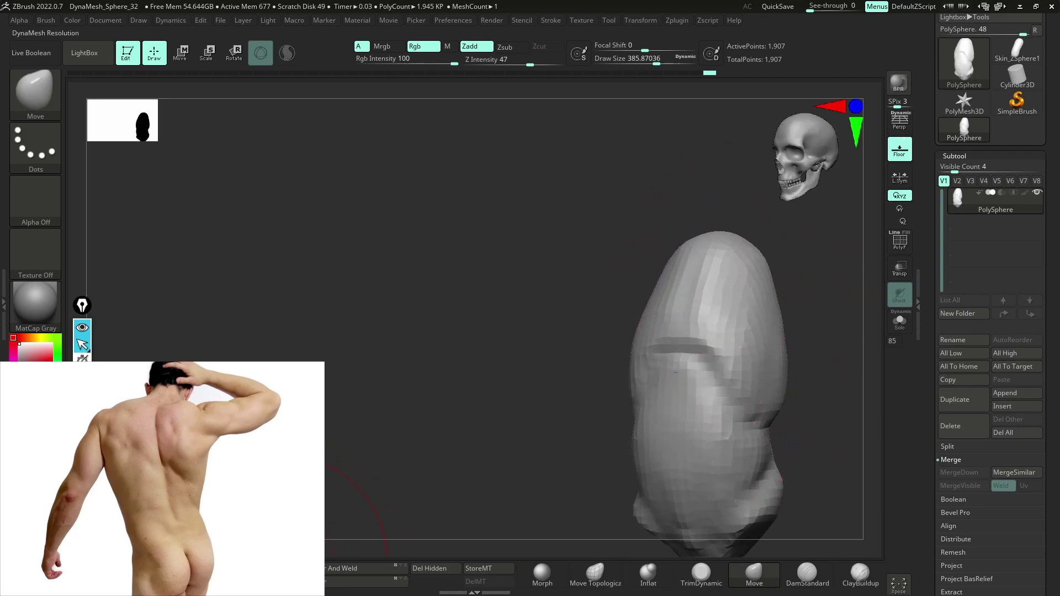
# - Remesh the torso with DynaMesh at a higher resolution and inspect its polyframe
pyautogui.keyDown('ctrl'); pyautogui.moveTo(474, 359); pyautogui.dragTo(408, 410); pyautogui.keyUp('ctrl')
pyautogui.hotkey('shift', 'f')
pyautogui.keyDown('alt'); pyautogui.moveTo(837, 303); pyautogui.dragTo(712, 302, button='right'); pyautogui.keyUp('alt')
pyautogui.moveTo(688, 362)
pyautogui.keyDown('ctrl'); pyautogui.mouseDown(button='right')
pyautogui.moveTo(751, 490)
pyautogui.moveTo(700, 338)
pyautogui.mouseUp(button='right'); pyautogui.keyUp('ctrl')
pyautogui.click(908, 248)
pyautogui.moveTo(703, 386)
pyautogui.keyDown('ctrl'); pyautogui.mouseDown(button='right')
pyautogui.moveTo(699, 427)
pyautogui.moveTo(724, 365)
pyautogui.mouseUp(button='right'); pyautogui.keyUp('ctrl')
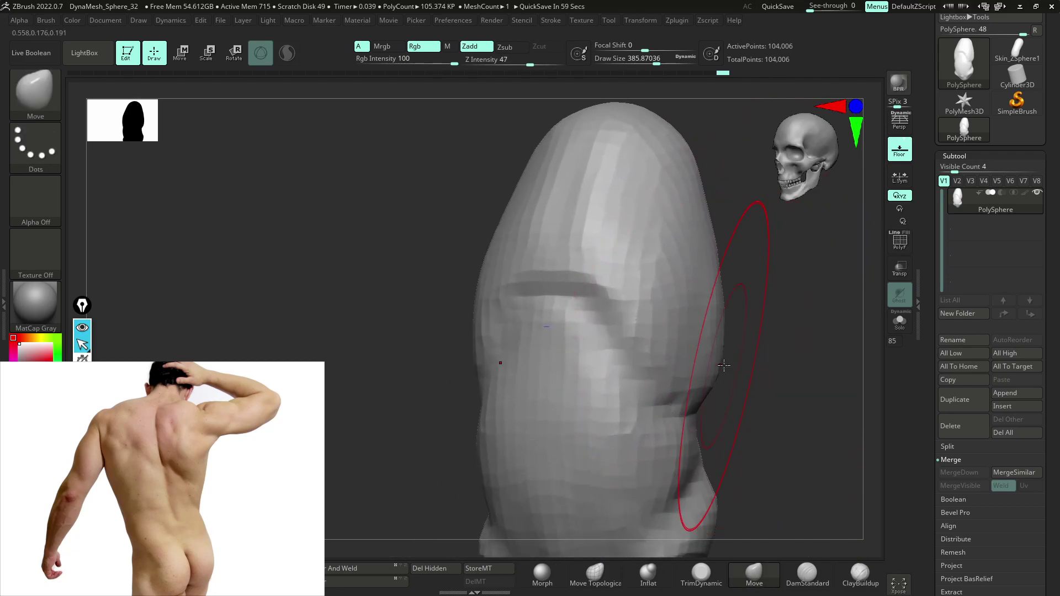
# - Mask a round neck area on top of the torso at Draw Size about 140, undoing and repainting misplaced mask strokes
pyautogui.moveTo(723, 365); pyautogui.dragTo(687, 316, button='right')
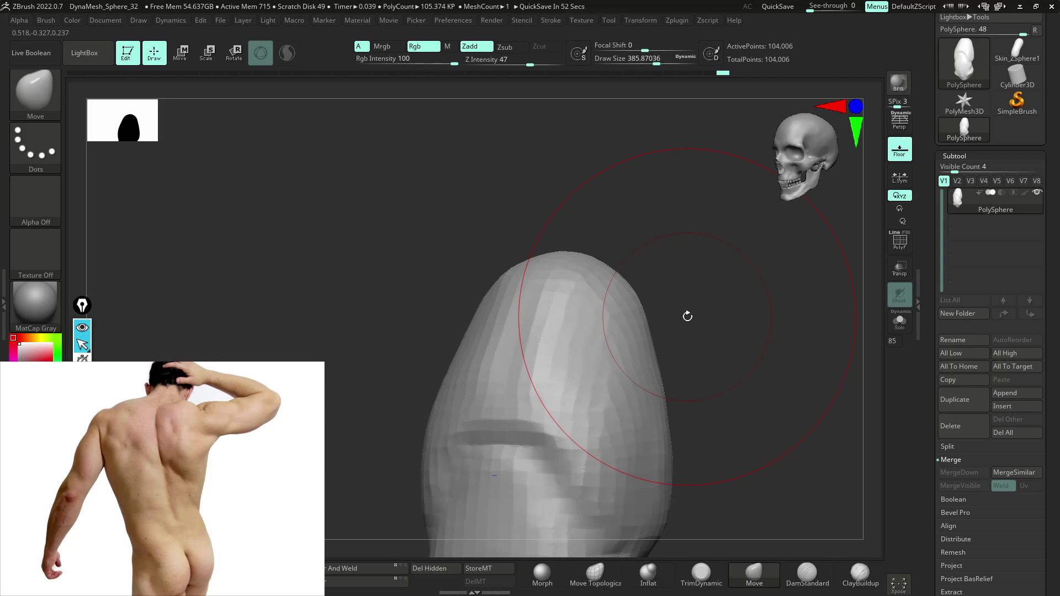
pyautogui.moveTo(710, 322)
pyautogui.mouseDown()
pyautogui.moveTo(681, 362)
pyautogui.moveTo(697, 294)
pyautogui.moveTo(669, 329)
pyautogui.mouseUp()
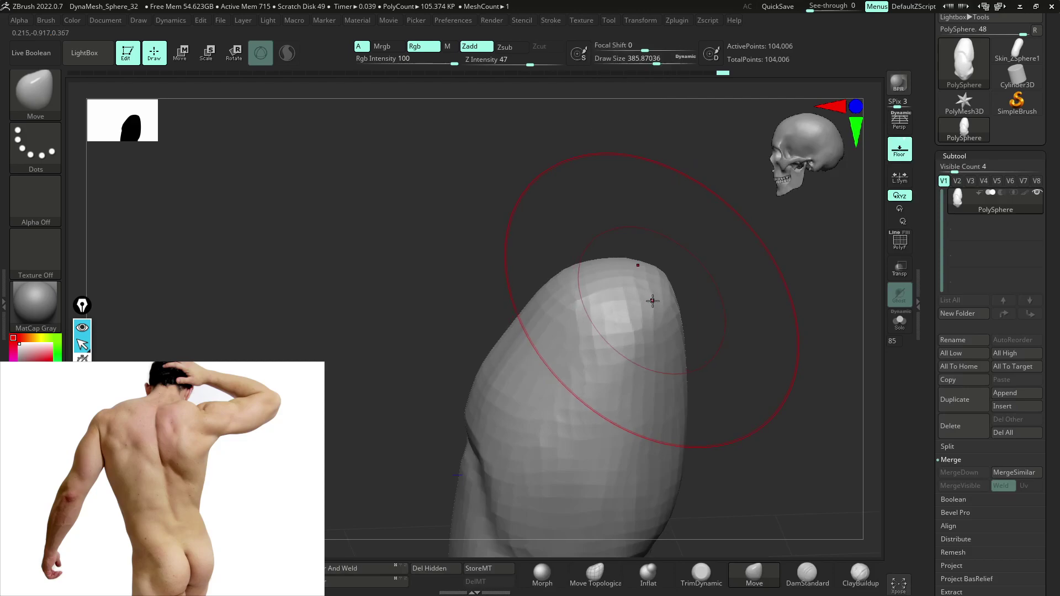
pyautogui.press('space')
pyautogui.moveTo(636, 267)
pyautogui.mouseDown(button='right')
pyautogui.moveTo(660, 293)
pyautogui.moveTo(657, 309)
pyautogui.mouseUp(button='right')
pyautogui.keyDown('ctrl'); pyautogui.moveTo(650, 255); pyautogui.dragTo(631, 281); pyautogui.keyUp('ctrl')
pyautogui.hotkey('ctrl', 'z')
pyautogui.keyDown('shift'); pyautogui.moveTo(636, 290); pyautogui.dragTo(711, 322, button='right'); pyautogui.keyUp('shift')
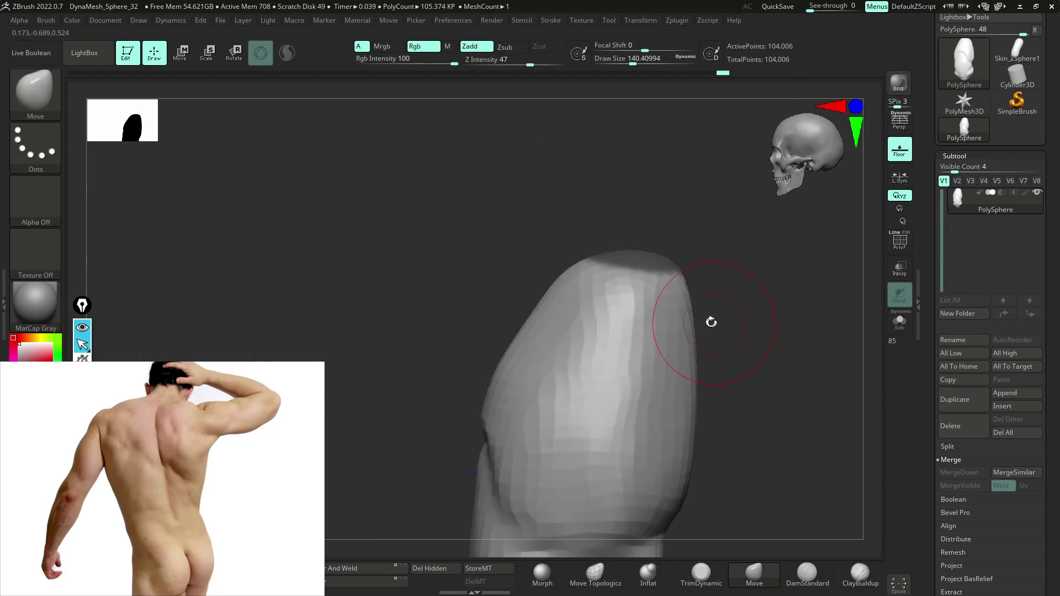
pyautogui.hotkey('ctrl', 'z')
pyautogui.keyDown('shift'); pyautogui.moveTo(620, 219); pyautogui.dragTo(599, 292, button='right'); pyautogui.keyUp('shift')
pyautogui.keyDown('ctrl'); pyautogui.moveTo(585, 237); pyautogui.dragTo(591, 276); pyautogui.keyUp('ctrl')
pyautogui.hotkey('ctrl', 'z')
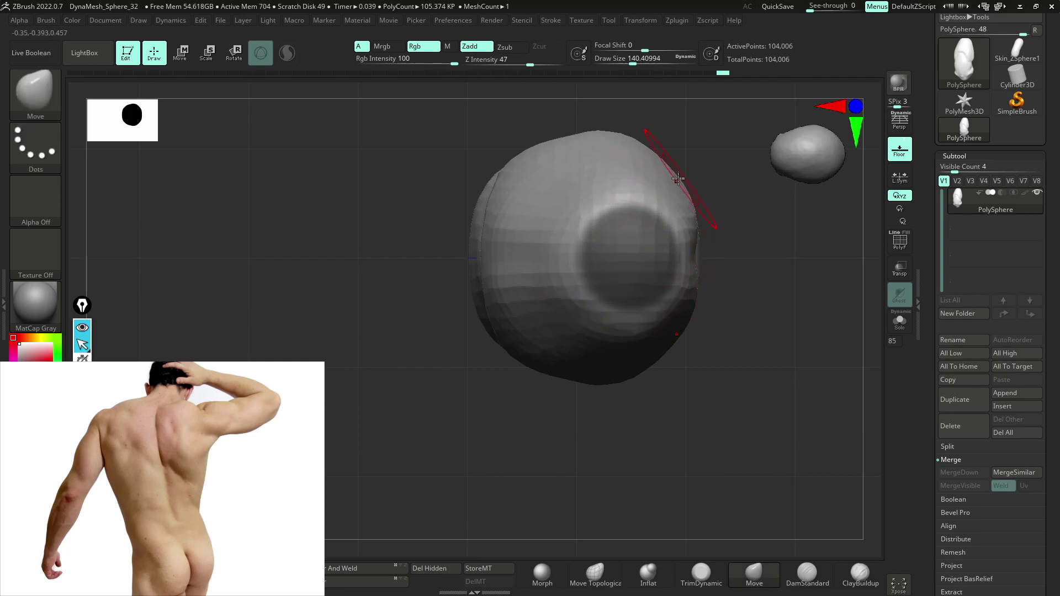
# - Reshape the upper torso's outline from above with the Move brush, increasing Draw Size to about 286
pyautogui.press('space')
pyautogui.moveTo(684, 203); pyautogui.dragTo(692, 202)
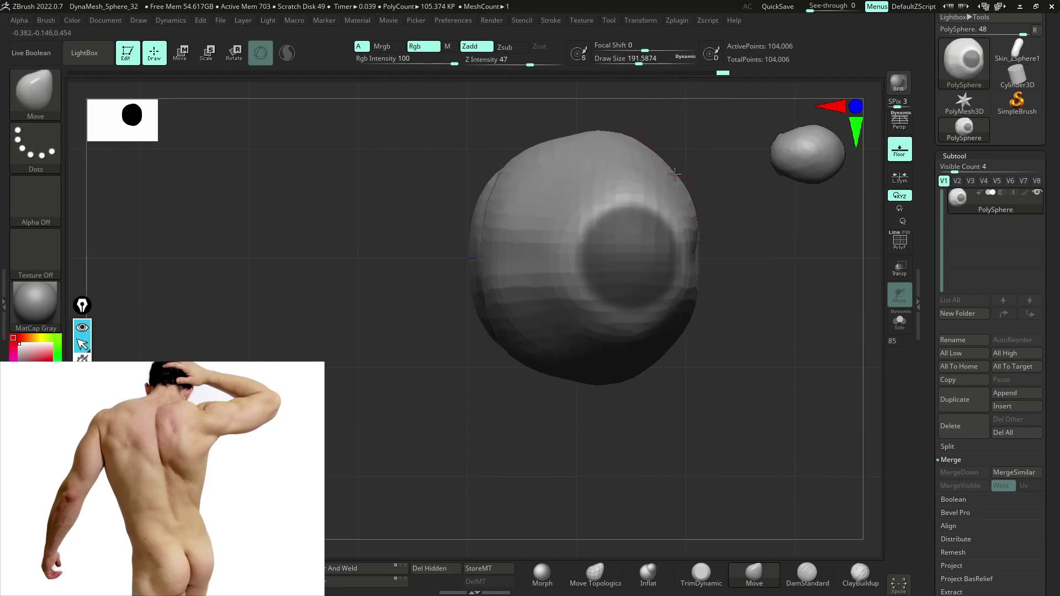
pyautogui.moveTo(733, 235)
pyautogui.mouseDown()
pyautogui.moveTo(710, 281)
pyautogui.moveTo(568, 267)
pyautogui.moveTo(613, 221)
pyautogui.moveTo(638, 214)
pyautogui.moveTo(627, 213)
pyautogui.mouseUp()
pyautogui.press('space')
pyautogui.moveTo(504, 236); pyautogui.dragTo(507, 237)
pyautogui.moveTo(661, 239); pyautogui.dragTo(665, 224)
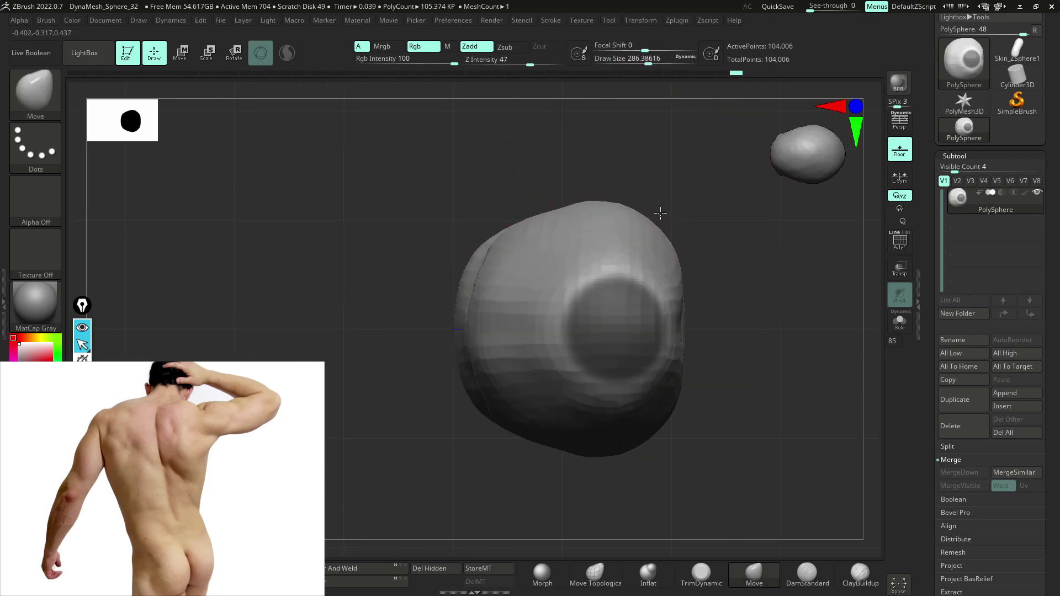
# - Invert the mask, raise the unmasked cap about 0.49 units with the gizmo to form a neck, then clear the mask and remesh
pyautogui.moveTo(678, 397)
pyautogui.mouseDown()
pyautogui.moveTo(695, 407)
pyautogui.moveTo(697, 455)
pyautogui.moveTo(698, 315)
pyautogui.mouseUp()
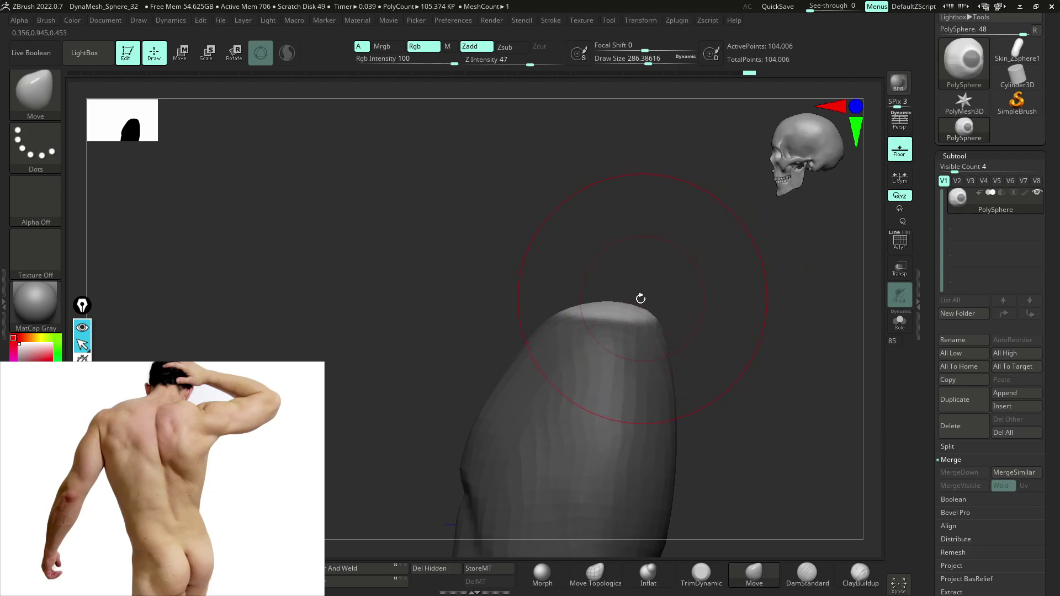
pyautogui.press('w')
pyautogui.click(625, 313)
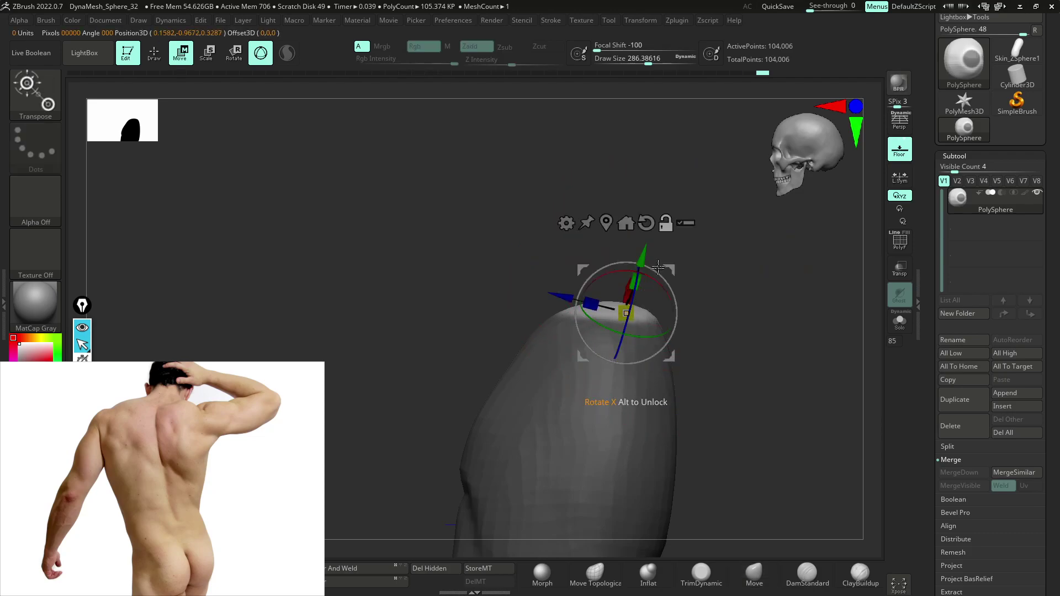
pyautogui.moveTo(664, 264); pyautogui.dragTo(655, 165)
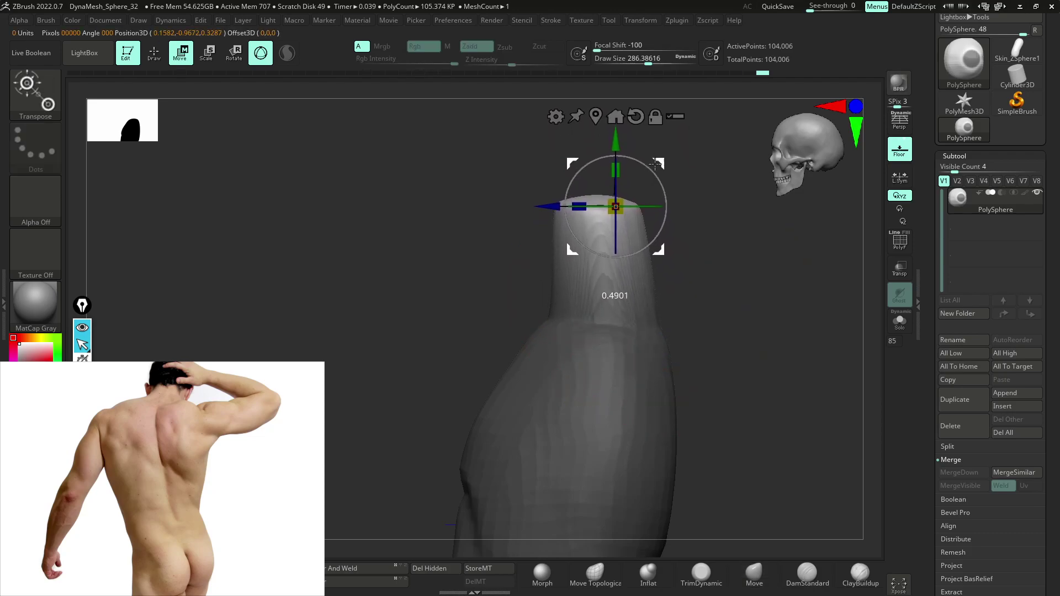
pyautogui.keyDown('ctrl'); pyautogui.moveTo(753, 303); pyautogui.dragTo(745, 310); pyautogui.keyUp('ctrl')
# - Mask a symmetrical round area on each shoulder with MaskPen at Draw Size about 94 and invert the mask
pyautogui.keyDown('shift'); pyautogui.moveTo(724, 356); pyautogui.dragTo(674, 359); pyautogui.keyUp('shift')
pyautogui.press('space')
pyautogui.moveTo(667, 255)
pyautogui.keyDown('shift'); pyautogui.mouseDown()
pyautogui.moveTo(698, 297)
pyautogui.moveTo(671, 295)
pyautogui.mouseUp(); pyautogui.keyUp('shift')
pyautogui.press('space')
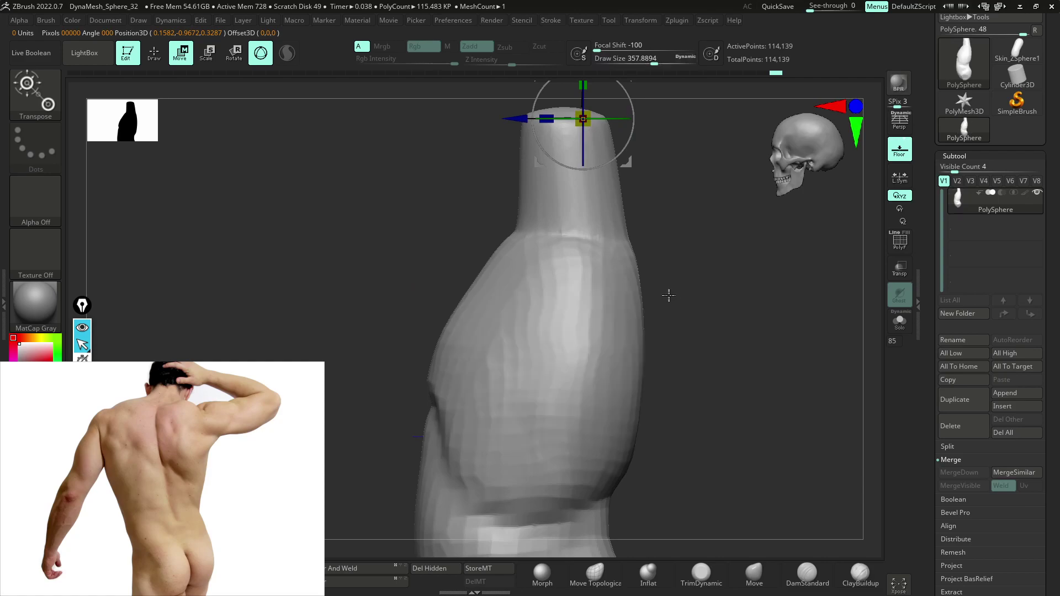
pyautogui.press('q')
pyautogui.press('space')
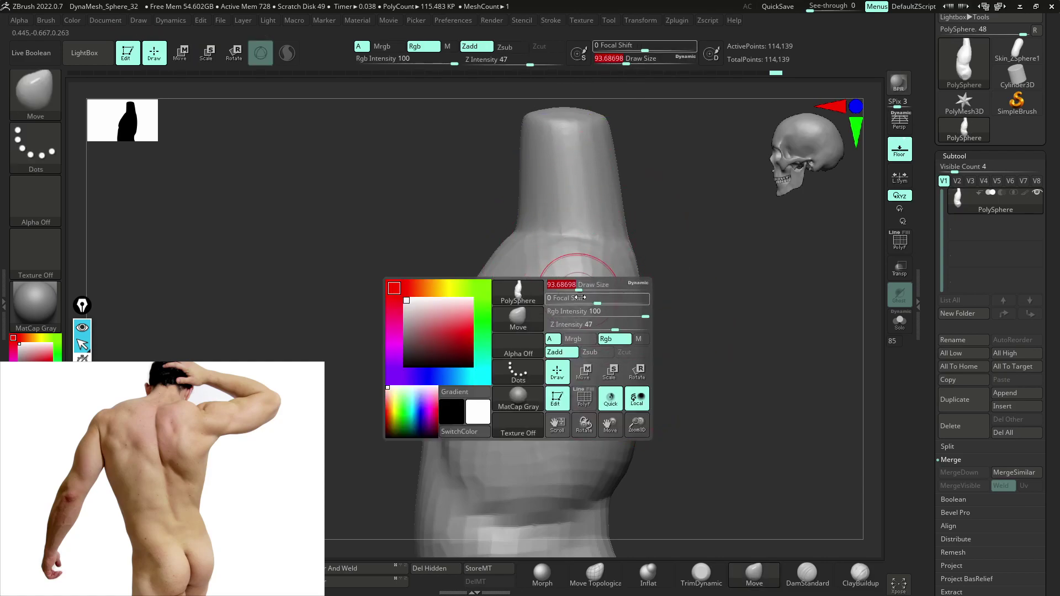
pyautogui.press('ctrl')
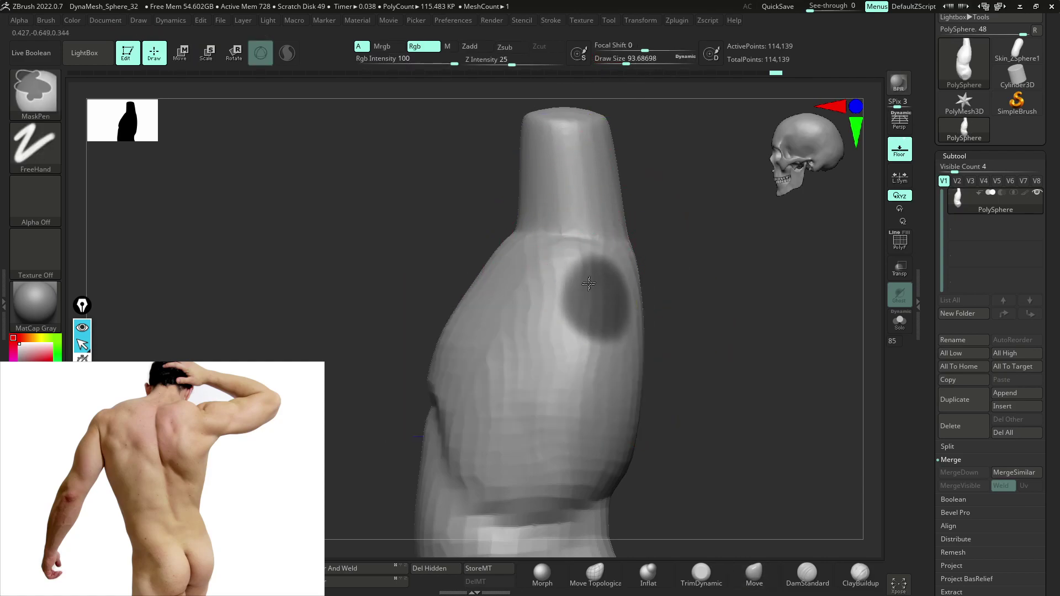
pyautogui.keyDown('shift'); pyautogui.moveTo(715, 336); pyautogui.dragTo(747, 352); pyautogui.keyUp('shift')
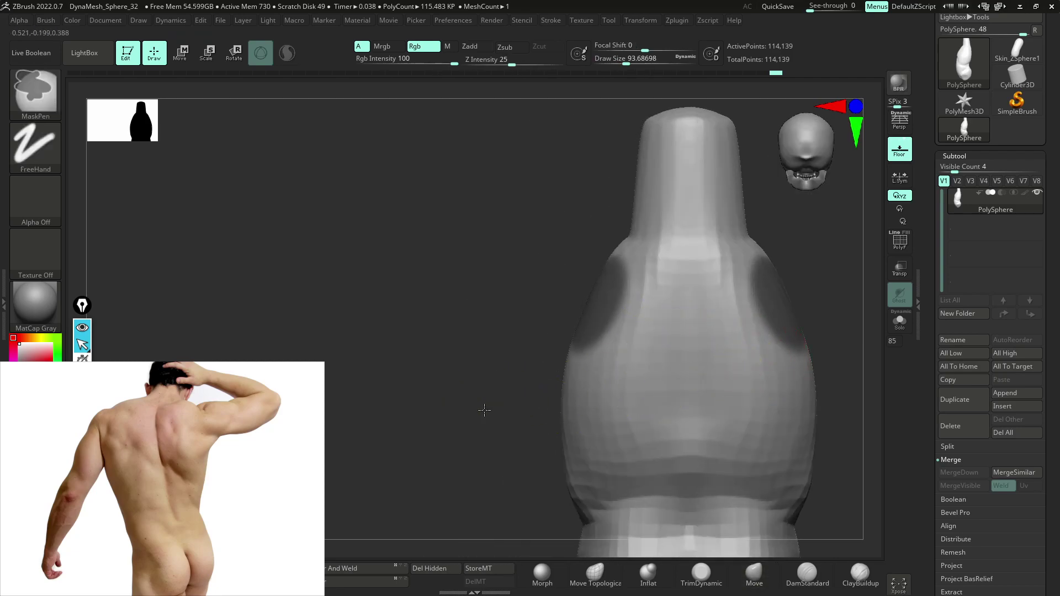
pyautogui.keyDown('ctrl'); pyautogui.click(483, 409); pyautogui.keyUp('ctrl')
pyautogui.moveTo(453, 422); pyautogui.dragTo(499, 440)
# - Pull the unmasked shoulder areas outward into short arm stubs with the Move brush at Draw Size about 525
pyautogui.keyDown('shift'); pyautogui.moveTo(690, 350); pyautogui.dragTo(761, 349); pyautogui.keyUp('shift')
pyautogui.press('w')
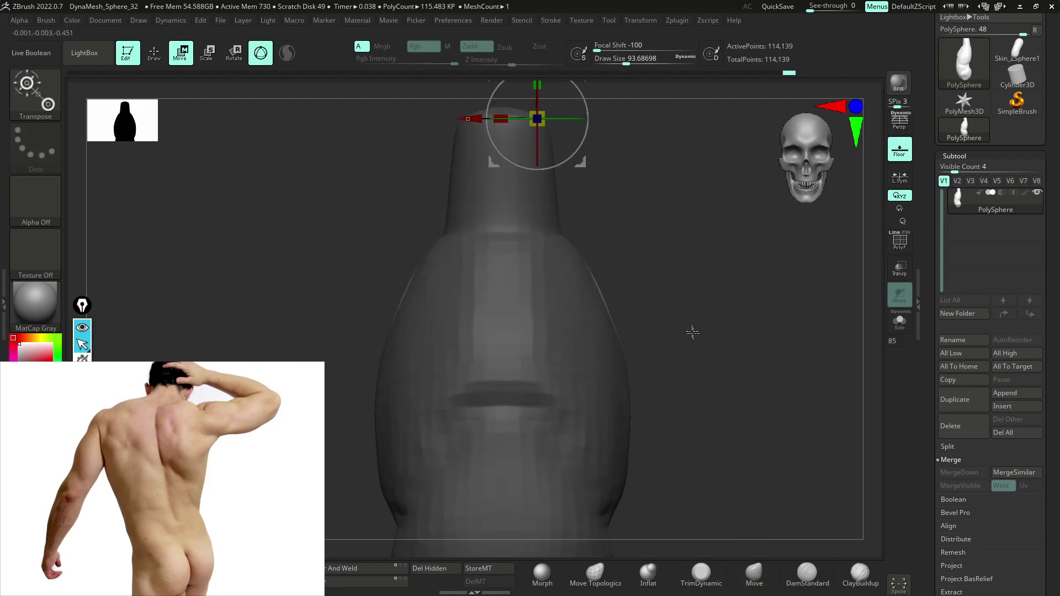
pyautogui.press('q')
pyautogui.moveTo(639, 266)
pyautogui.keyDown('alt'); pyautogui.mouseDown()
pyautogui.moveTo(622, 332)
pyautogui.moveTo(666, 352)
pyautogui.mouseUp(); pyautogui.keyUp('alt')
pyautogui.press('space')
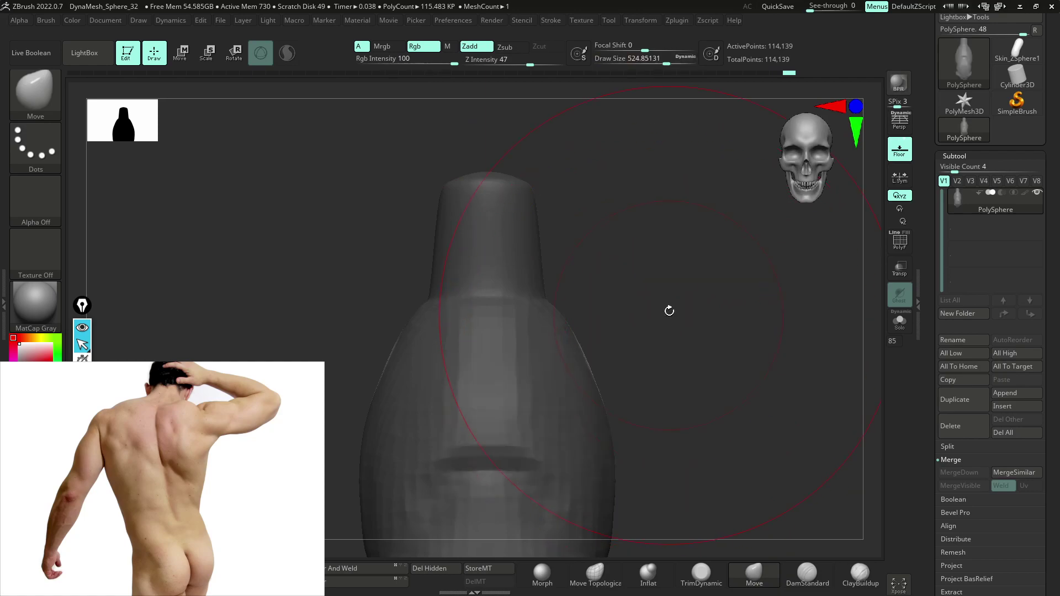
pyautogui.moveTo(591, 369)
pyautogui.mouseDown()
pyautogui.moveTo(684, 350)
pyautogui.moveTo(746, 354)
pyautogui.moveTo(693, 414)
pyautogui.mouseUp()
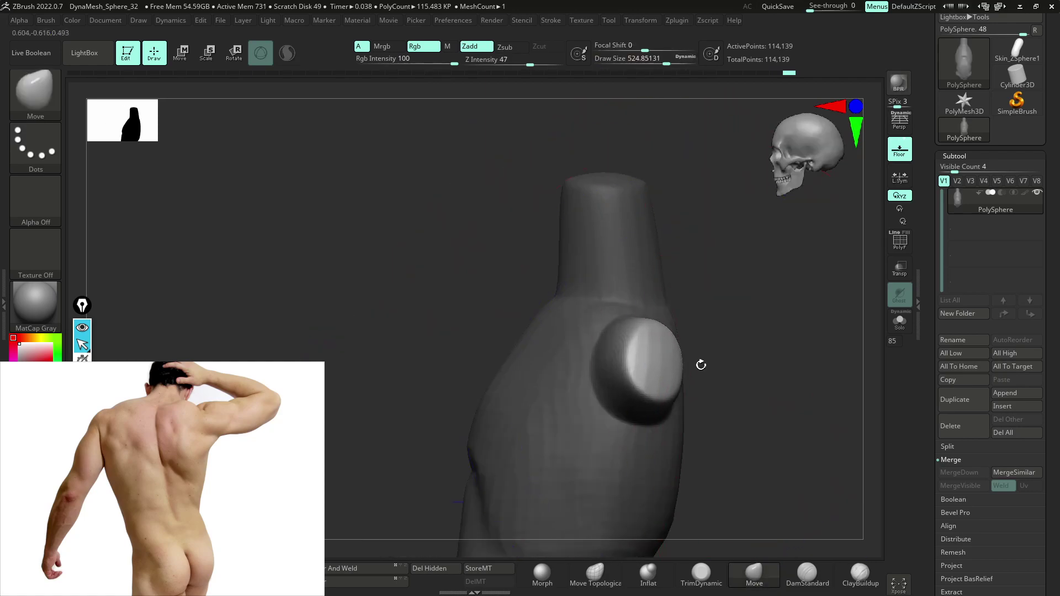
# - Adjust the position and length of both arm stubs with the Move brush and clear the mask
pyautogui.moveTo(628, 373); pyautogui.dragTo(617, 368)
pyautogui.moveTo(737, 342); pyautogui.dragTo(798, 334)
pyautogui.moveTo(610, 367); pyautogui.dragTo(592, 325)
pyautogui.keyDown('alt'); pyautogui.moveTo(633, 417); pyautogui.dragTo(628, 193, button='right'); pyautogui.keyUp('alt')
pyautogui.moveTo(628, 193)
pyautogui.keyDown('ctrl'); pyautogui.mouseDown(button='right')
pyautogui.moveTo(618, 149)
pyautogui.moveTo(634, 445)
pyautogui.moveTo(653, 442)
pyautogui.mouseUp(button='right'); pyautogui.keyUp('ctrl')
pyautogui.keyDown('ctrl'); pyautogui.moveTo(651, 383); pyautogui.dragTo(690, 436); pyautogui.keyUp('ctrl')
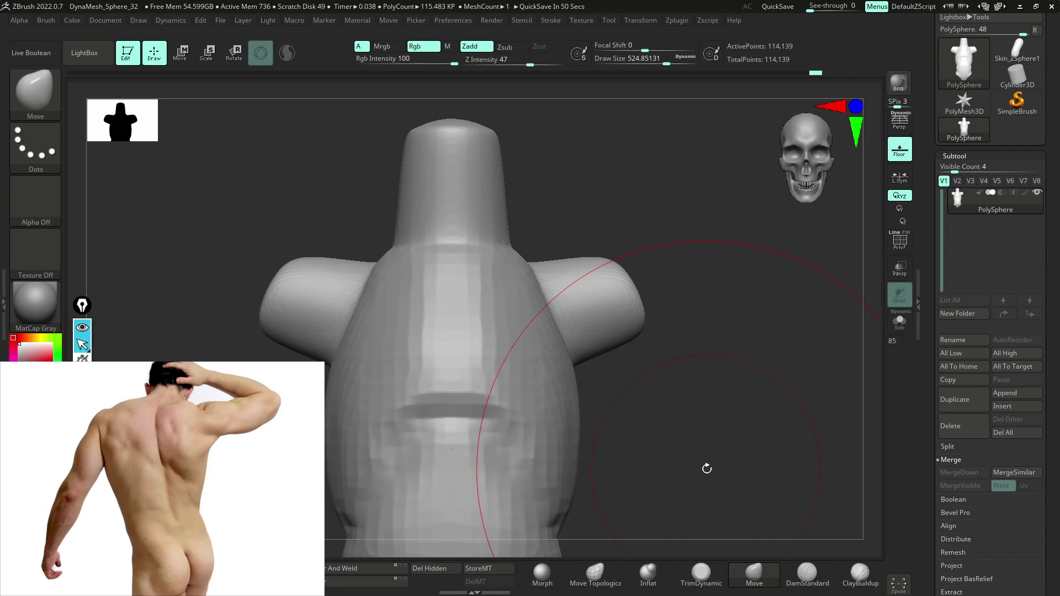
# - Build up the junctions between the arm stubs and the torso with the ClayBuildup brush
pyautogui.moveTo(674, 362)
pyautogui.mouseDown()
pyautogui.moveTo(655, 381)
pyautogui.moveTo(674, 326)
pyautogui.mouseUp()
pyautogui.moveTo(689, 378); pyautogui.dragTo(672, 386)
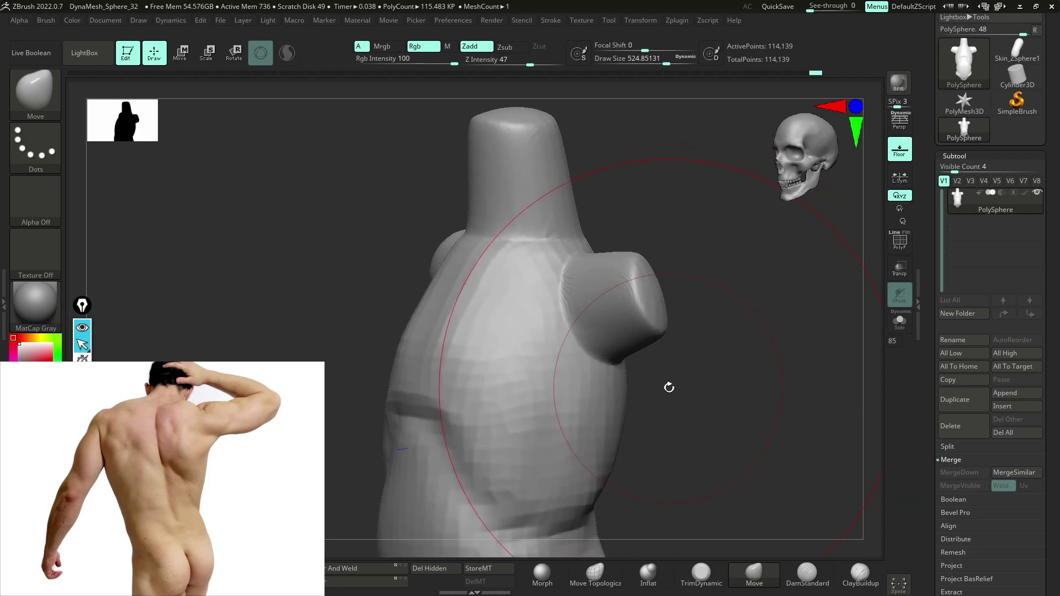
pyautogui.press('b')
pyautogui.press('c')
pyautogui.press('b')
pyautogui.click(899, 243)
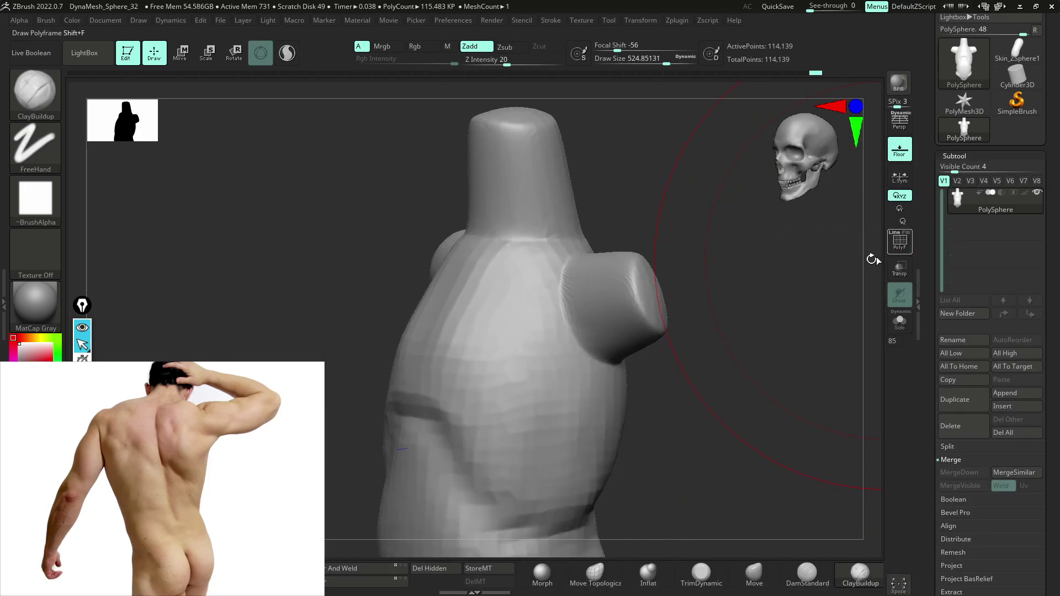
pyautogui.press('space')
pyautogui.moveTo(687, 360); pyautogui.dragTo(656, 360)
pyautogui.moveTo(569, 270)
pyautogui.mouseDown()
pyautogui.moveTo(580, 365)
pyautogui.moveTo(564, 277)
pyautogui.moveTo(607, 353)
pyautogui.moveTo(567, 295)
pyautogui.moveTo(575, 267)
pyautogui.mouseUp()
pyautogui.moveTo(574, 267); pyautogui.dragTo(525, 284, button='right')
pyautogui.moveTo(591, 243)
pyautogui.mouseDown()
pyautogui.moveTo(517, 266)
pyautogui.moveTo(499, 260)
pyautogui.moveTo(523, 217)
pyautogui.moveTo(574, 237)
pyautogui.mouseUp()
# - Add thin diagonal muscle strands down both sides of the neck with ClayBuildup at Draw Size about 56
pyautogui.moveTo(624, 221); pyautogui.dragTo(669, 161, button='right')
pyautogui.press('space')
pyautogui.moveTo(622, 179); pyautogui.dragTo(611, 179)
pyautogui.moveTo(561, 125)
pyautogui.mouseDown()
pyautogui.moveTo(552, 221)
pyautogui.moveTo(552, 117)
pyautogui.mouseUp()
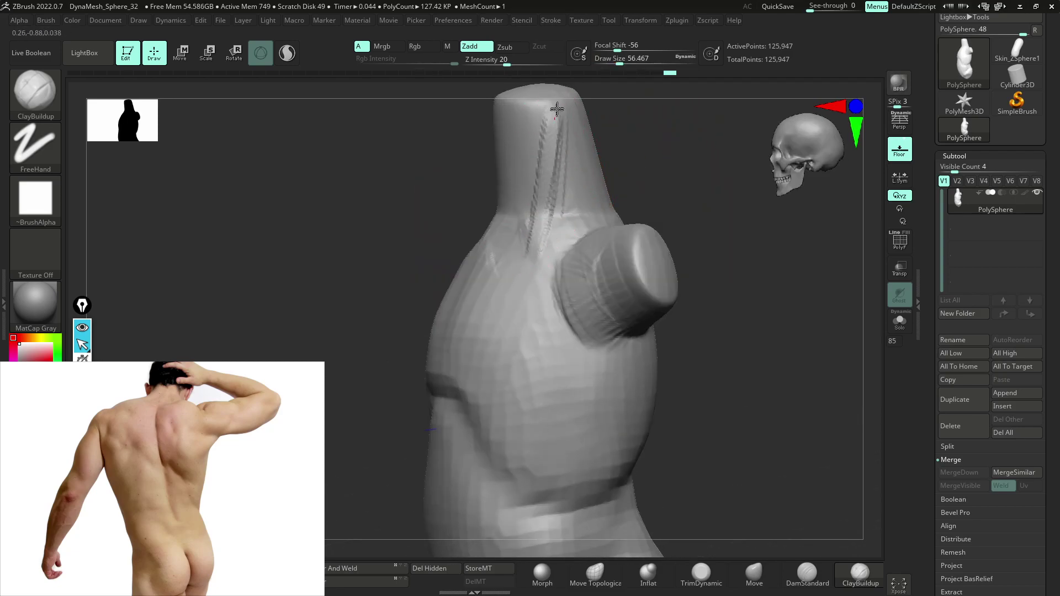
pyautogui.keyDown('shift'); pyautogui.moveTo(672, 167); pyautogui.dragTo(635, 170, button='right'); pyautogui.keyUp('shift')
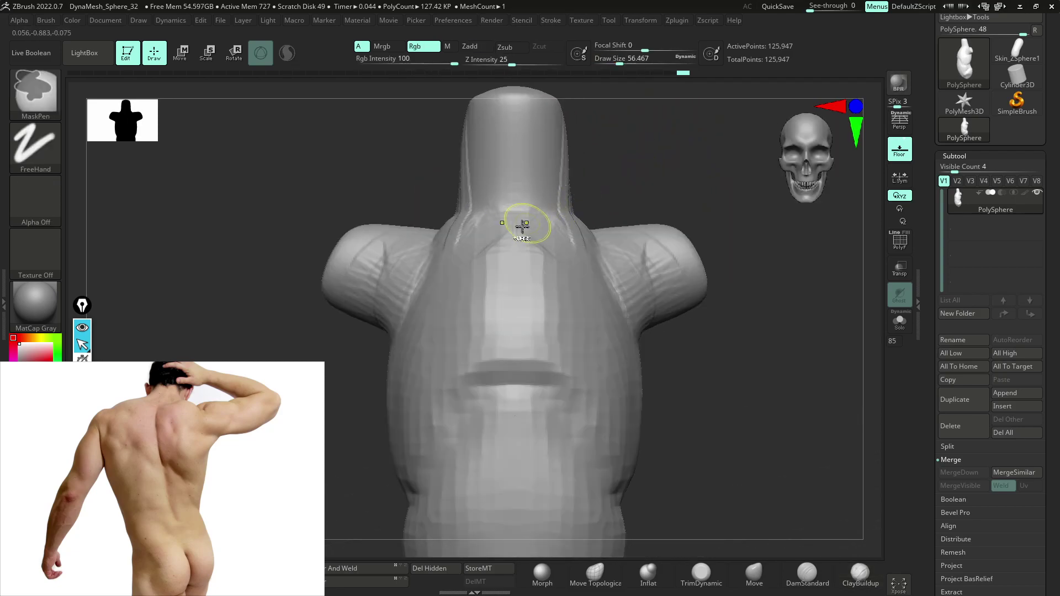
pyautogui.moveTo(676, 183); pyautogui.dragTo(646, 217, button='right')
# - Build up the trapezius from the back of the neck down to the upper back with ClayBuildup at Draw Size about 172
pyautogui.press('space')
pyautogui.moveTo(649, 217); pyautogui.dragTo(666, 217)
pyautogui.moveTo(738, 218)
pyautogui.keyDown('shift'); pyautogui.mouseDown(button='right')
pyautogui.moveTo(685, 222)
pyautogui.moveTo(722, 246)
pyautogui.moveTo(672, 300)
pyautogui.moveTo(525, 279)
pyautogui.mouseUp(button='right'); pyautogui.keyUp('shift')
pyautogui.moveTo(515, 302); pyautogui.dragTo(501, 322)
pyautogui.moveTo(552, 171)
pyautogui.mouseDown()
pyautogui.moveTo(535, 243)
pyautogui.moveTo(494, 326)
pyautogui.moveTo(482, 323)
pyautogui.moveTo(502, 298)
pyautogui.moveTo(491, 336)
pyautogui.mouseUp()
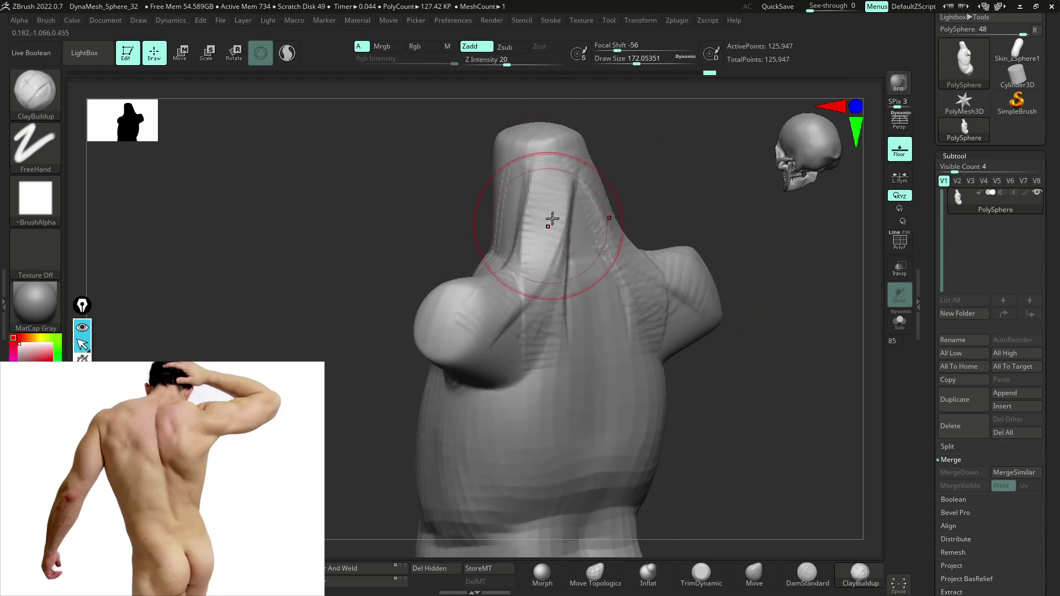
pyautogui.moveTo(549, 220); pyautogui.dragTo(519, 381)
pyautogui.moveTo(557, 310); pyautogui.dragTo(533, 387)
pyautogui.moveTo(731, 433); pyautogui.dragTo(727, 402, button='right')
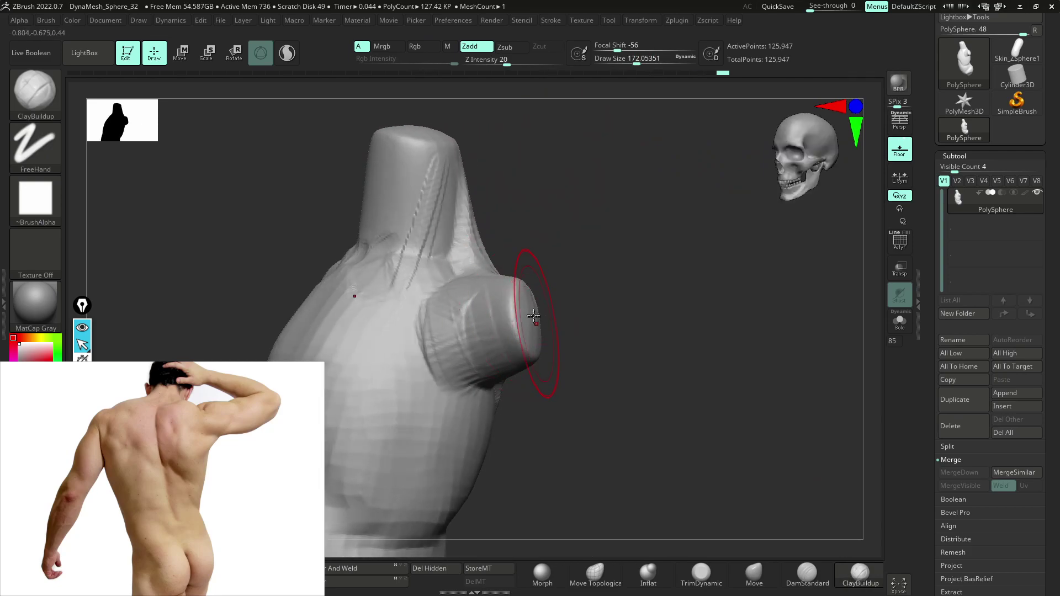
# - Add diagonal muscle bands from the rear of the shoulders toward the middle of the back with ClayBuildup
pyautogui.press('ctrl')
pyautogui.moveTo(656, 393)
pyautogui.mouseDown()
pyautogui.moveTo(877, 408)
pyautogui.moveTo(650, 397)
pyautogui.moveTo(652, 418)
pyautogui.moveTo(627, 437)
pyautogui.mouseUp()
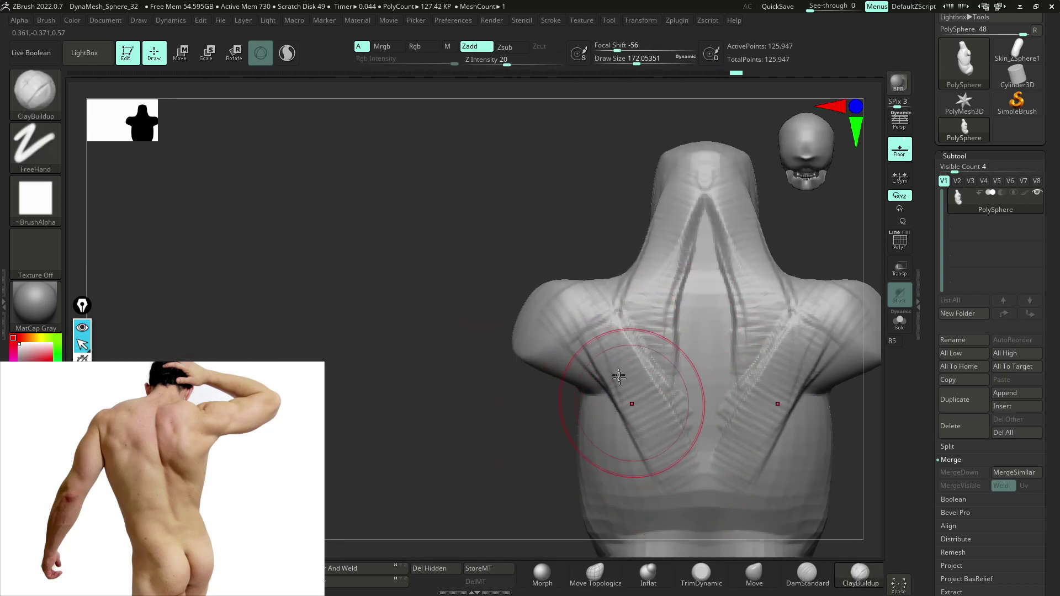
pyautogui.moveTo(657, 353); pyautogui.dragTo(679, 486)
pyautogui.moveTo(695, 149)
pyautogui.mouseDown()
pyautogui.moveTo(657, 386)
pyautogui.moveTo(602, 313)
pyautogui.moveTo(690, 165)
pyautogui.moveTo(591, 307)
pyautogui.moveTo(572, 308)
pyautogui.moveTo(631, 366)
pyautogui.mouseUp()
pyautogui.moveTo(631, 366)
pyautogui.keyDown('alt'); pyautogui.mouseDown(button='right')
pyautogui.moveTo(580, 261)
pyautogui.moveTo(564, 423)
pyautogui.mouseUp(button='right'); pyautogui.keyUp('alt')
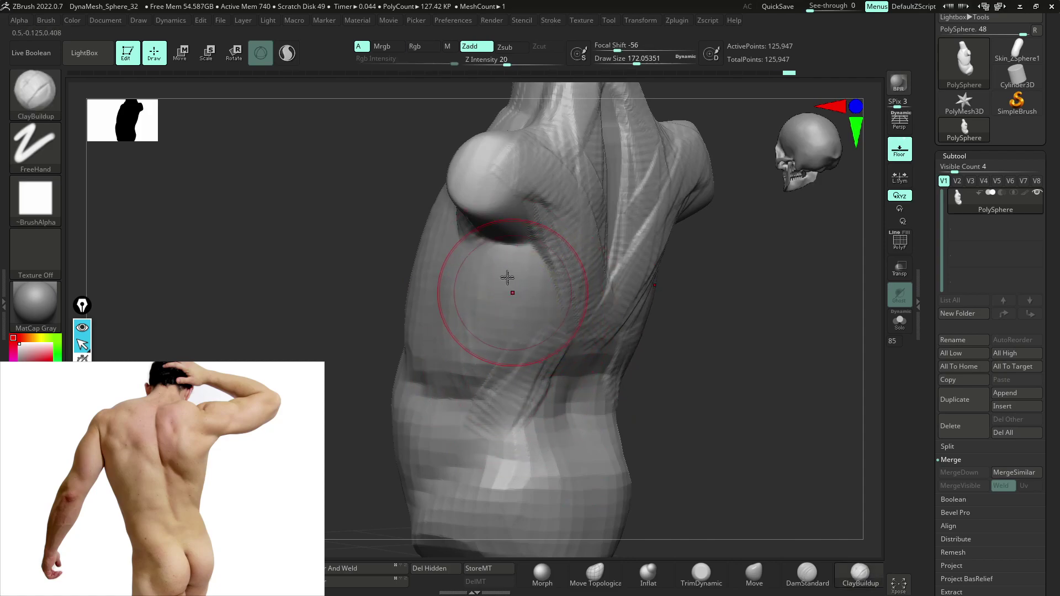
# - Build up the lats below the armpits and fill the step between the rib cage and the waist with ClayBuildup
pyautogui.moveTo(512, 267)
pyautogui.mouseDown()
pyautogui.moveTo(577, 467)
pyautogui.moveTo(559, 372)
pyautogui.mouseUp()
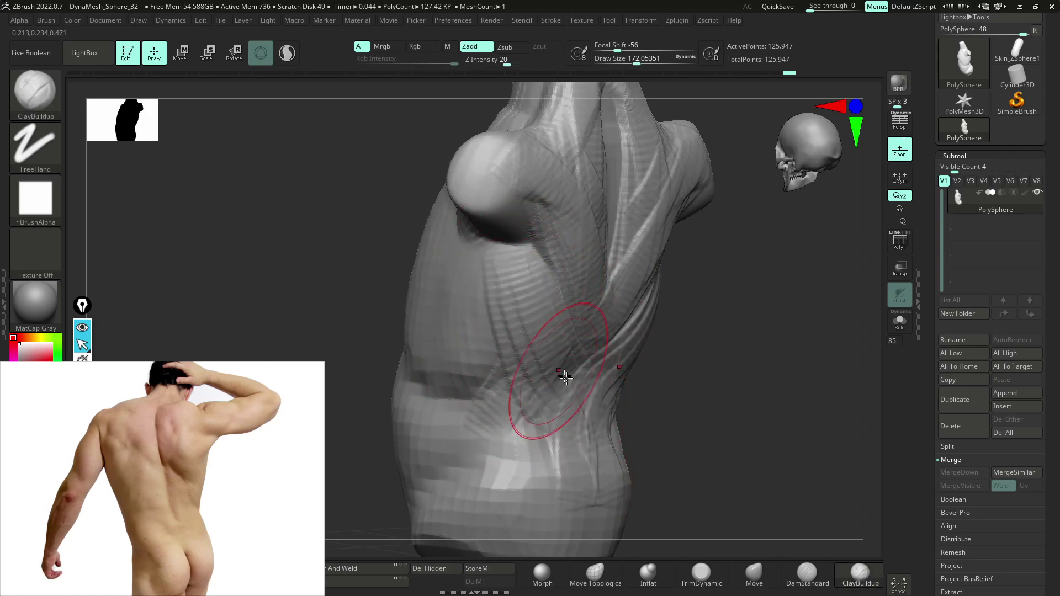
pyautogui.moveTo(678, 407); pyautogui.dragTo(497, 390, button='right')
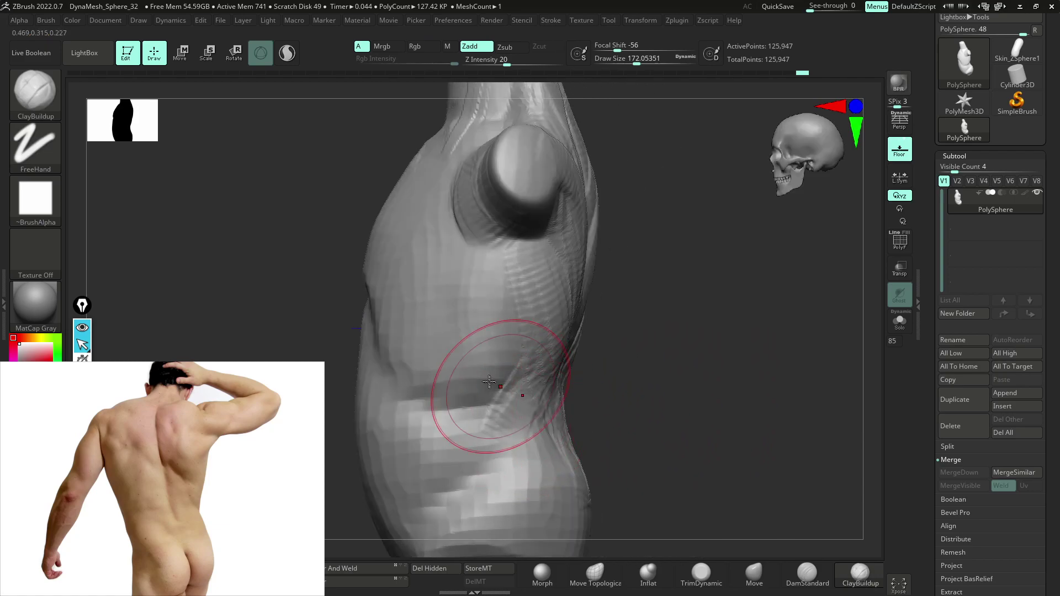
pyautogui.moveTo(483, 400)
pyautogui.mouseDown()
pyautogui.moveTo(450, 359)
pyautogui.moveTo(496, 407)
pyautogui.mouseUp()
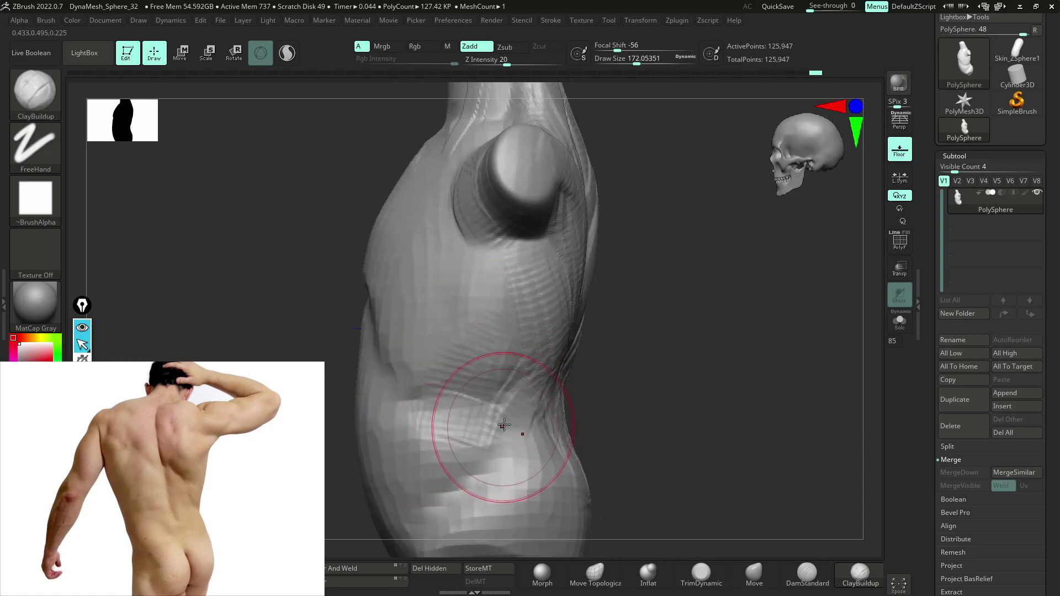
# - Build up the front, rear and top of both shoulders with ClayBuildup at Draw Size about 172
pyautogui.moveTo(483, 413); pyautogui.dragTo(682, 393, button='right')
pyautogui.moveTo(438, 320)
pyautogui.mouseDown(button='right')
pyautogui.moveTo(603, 374)
pyautogui.moveTo(559, 305)
pyautogui.mouseUp(button='right')
pyautogui.moveTo(570, 289); pyautogui.dragTo(551, 255)
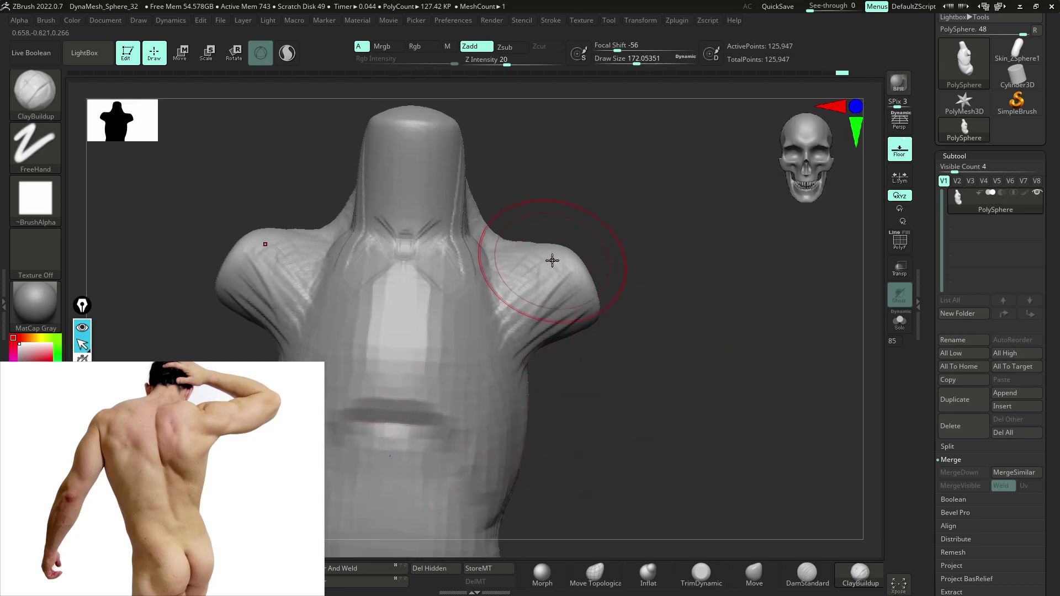
pyautogui.moveTo(552, 255); pyautogui.dragTo(576, 289, button='right')
pyautogui.moveTo(646, 332); pyautogui.dragTo(635, 310, button='right')
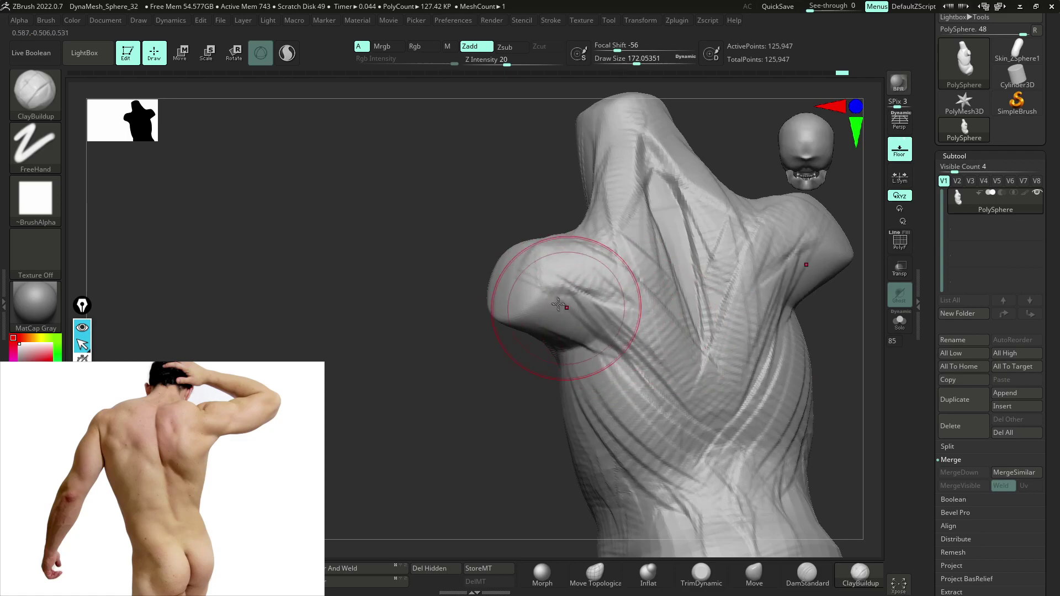
pyautogui.moveTo(430, 334); pyautogui.dragTo(516, 273, button='right')
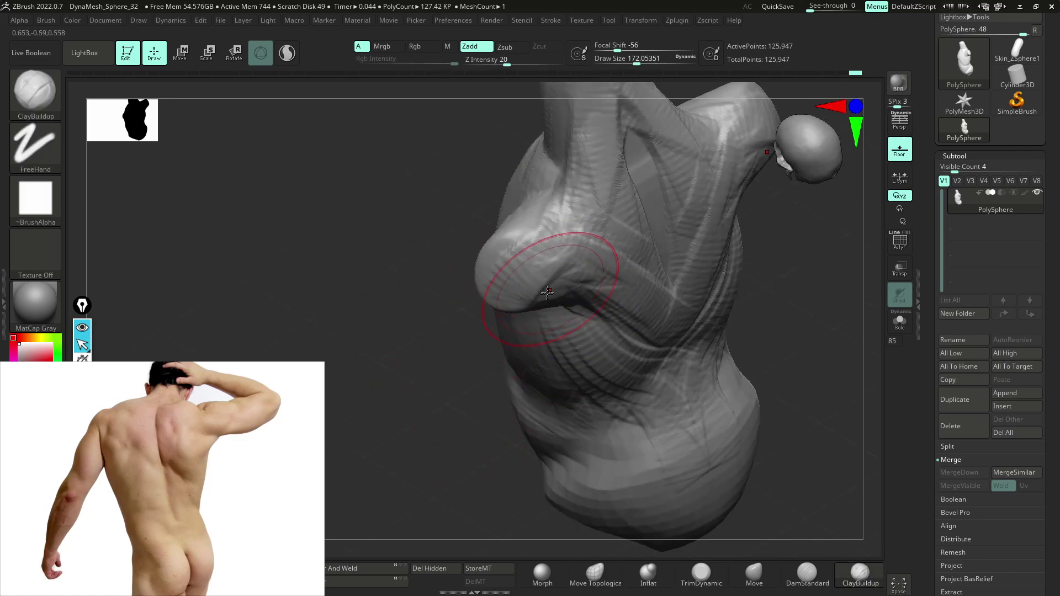
pyautogui.moveTo(436, 385)
pyautogui.mouseDown(button='right')
pyautogui.moveTo(424, 415)
pyautogui.moveTo(539, 373)
pyautogui.mouseUp(button='right')
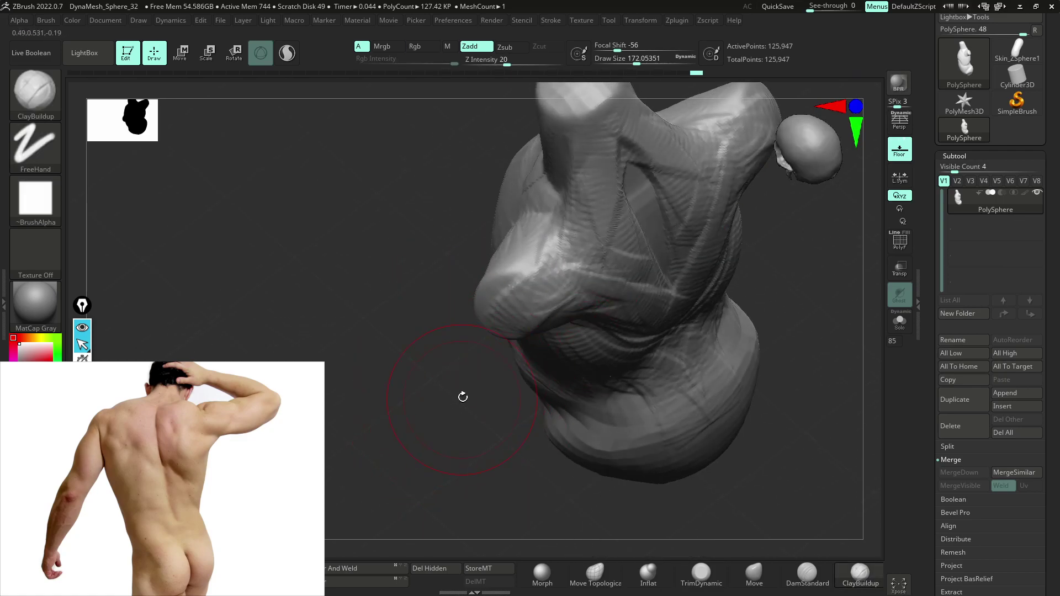
# - Reshape the ends of both shoulders with the Move brush at Draw Size about 257
pyautogui.press('b')
pyautogui.press('m')
pyautogui.press('v')
pyautogui.press('space')
pyautogui.moveTo(582, 310); pyautogui.dragTo(579, 310)
pyautogui.moveTo(489, 398)
pyautogui.mouseDown(button='right')
pyautogui.moveTo(556, 316)
pyautogui.moveTo(499, 338)
pyautogui.mouseUp(button='right')
pyautogui.press('space')
pyautogui.moveTo(491, 257); pyautogui.dragTo(484, 251)
pyautogui.moveTo(507, 258); pyautogui.dragTo(584, 367, button='right')
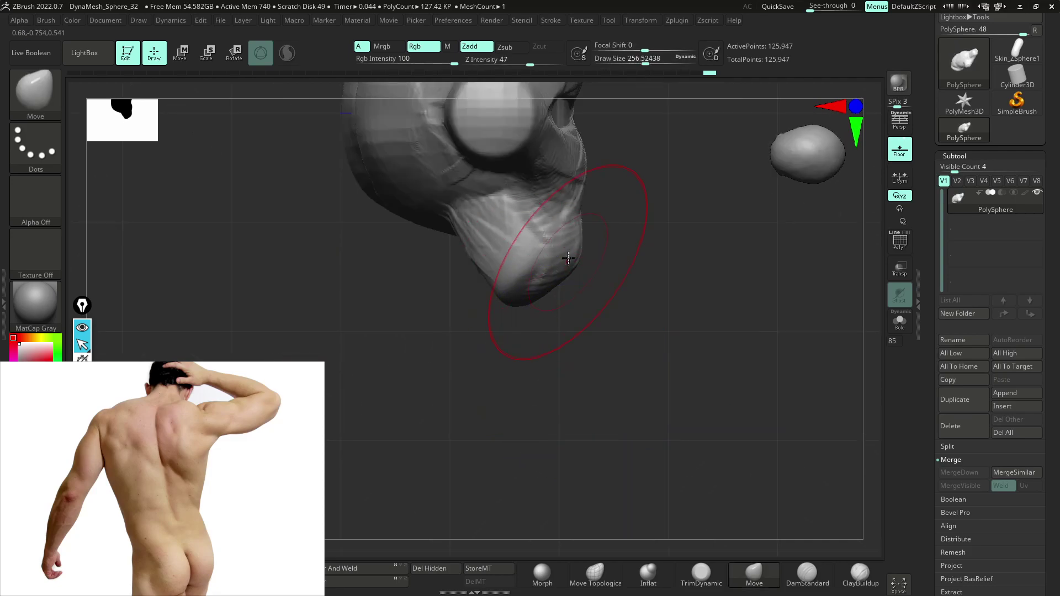
# - Adjust the upper rib cage outline from above with the Move brush at Draw Sizes about 415 and 223
pyautogui.moveTo(497, 280)
pyautogui.mouseDown(button='right')
pyautogui.moveTo(530, 249)
pyautogui.moveTo(472, 218)
pyautogui.mouseUp(button='right')
pyautogui.press('space')
pyautogui.moveTo(469, 217); pyautogui.dragTo(486, 217)
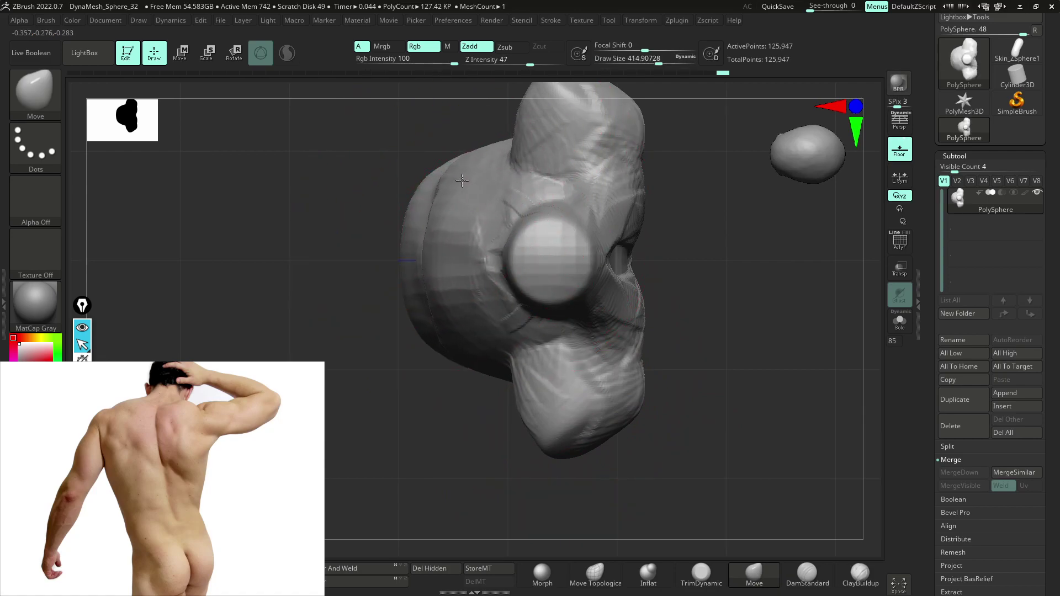
pyautogui.press('space')
pyautogui.moveTo(541, 153); pyautogui.dragTo(522, 153)
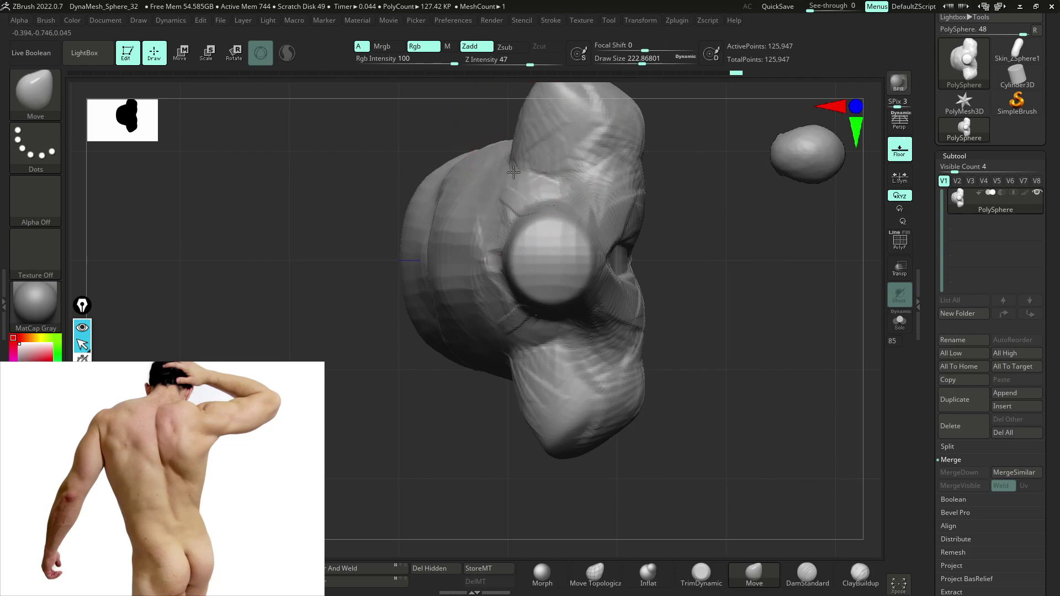
# - Pull the shoulder ends into a broader, downward-sloping shape with the Move brush at Draw Size about 223
pyautogui.moveTo(538, 166); pyautogui.dragTo(629, 404, button='right')
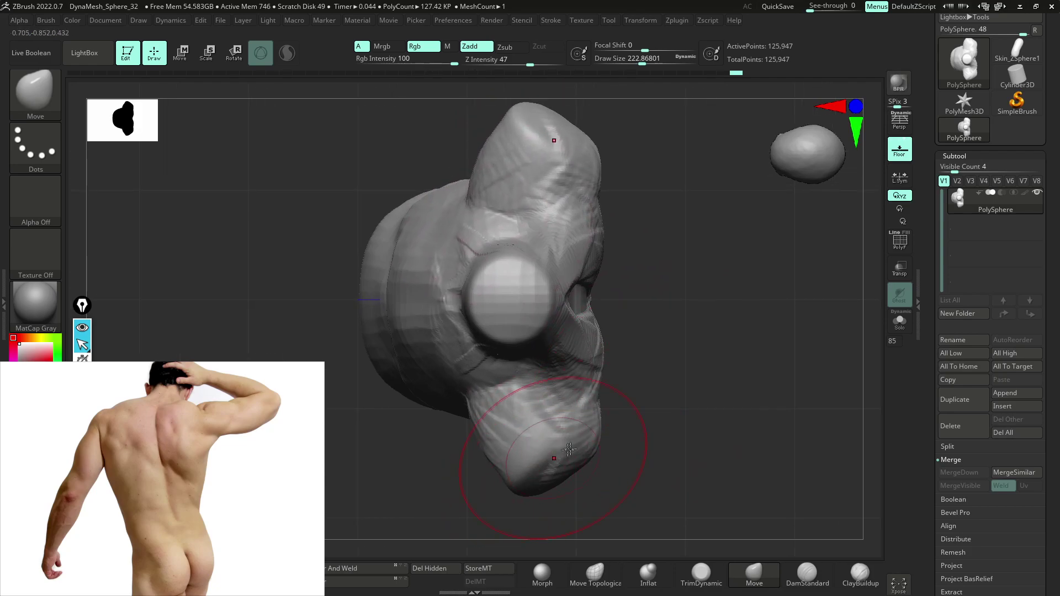
pyautogui.moveTo(530, 459)
pyautogui.mouseDown(button='right')
pyautogui.moveTo(698, 407)
pyautogui.moveTo(698, 276)
pyautogui.moveTo(564, 372)
pyautogui.mouseUp(button='right')
pyautogui.moveTo(577, 393)
pyautogui.mouseDown()
pyautogui.moveTo(588, 445)
pyautogui.moveTo(591, 346)
pyautogui.mouseUp()
pyautogui.moveTo(591, 347)
pyautogui.mouseDown(button='right')
pyautogui.moveTo(584, 298)
pyautogui.moveTo(537, 305)
pyautogui.moveTo(643, 241)
pyautogui.mouseUp(button='right')
pyautogui.moveTo(534, 321)
pyautogui.mouseDown(button='right')
pyautogui.moveTo(573, 346)
pyautogui.moveTo(469, 440)
pyautogui.moveTo(720, 307)
pyautogui.moveTo(645, 332)
pyautogui.mouseUp(button='right')
# - Build up the sternum, collarbones and lower edge of the rib cage with ClayBuildup at Draw Size about 124
pyautogui.press('b')
pyautogui.press('c')
pyautogui.press('b')
pyautogui.press('space')
pyautogui.moveTo(645, 332); pyautogui.dragTo(612, 330)
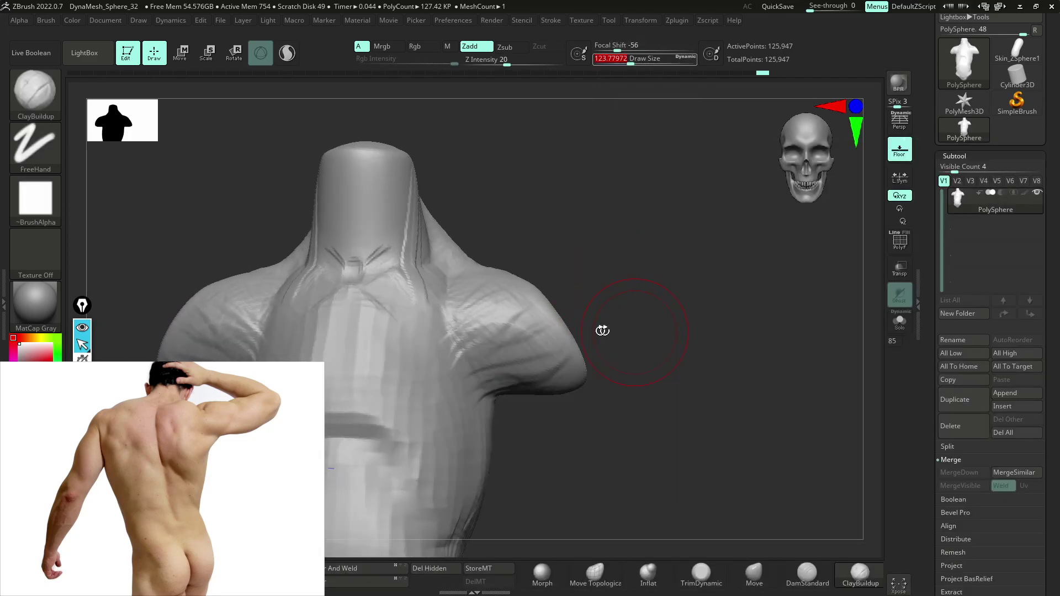
pyautogui.moveTo(349, 314); pyautogui.dragTo(342, 370)
pyautogui.moveTo(345, 326)
pyautogui.mouseDown()
pyautogui.moveTo(390, 265)
pyautogui.moveTo(350, 328)
pyautogui.moveTo(452, 294)
pyautogui.moveTo(504, 288)
pyautogui.moveTo(509, 307)
pyautogui.mouseUp()
pyautogui.moveTo(593, 374)
pyautogui.keyDown('alt'); pyautogui.mouseDown()
pyautogui.moveTo(586, 317)
pyautogui.moveTo(591, 337)
pyautogui.mouseUp(); pyautogui.keyUp('alt')
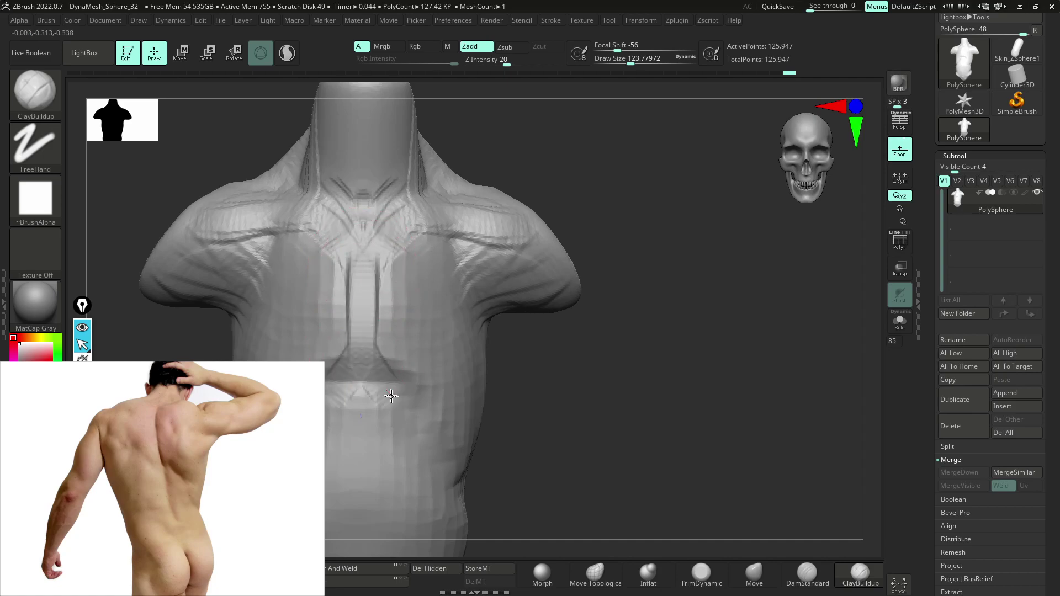
pyautogui.moveTo(549, 449)
pyautogui.mouseDown()
pyautogui.moveTo(385, 393)
pyautogui.moveTo(392, 379)
pyautogui.moveTo(516, 461)
pyautogui.moveTo(442, 408)
pyautogui.moveTo(381, 391)
pyautogui.mouseUp()
# - Define the collarbones from the sternum to the shoulder tips with ClayBuildup at Draw Size about 56
pyautogui.keyDown('shift'); pyautogui.moveTo(652, 309); pyautogui.dragTo(641, 220); pyautogui.keyUp('shift')
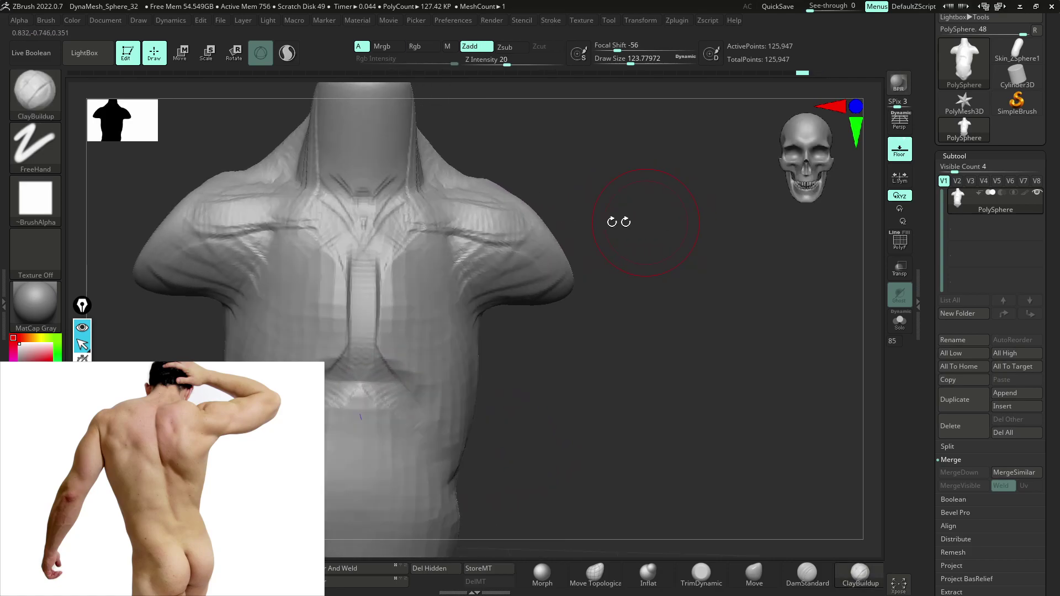
pyautogui.moveTo(390, 229)
pyautogui.mouseDown()
pyautogui.moveTo(414, 237)
pyautogui.moveTo(391, 233)
pyautogui.mouseUp()
pyautogui.hotkey('ctrl', 'z')
pyautogui.press('space')
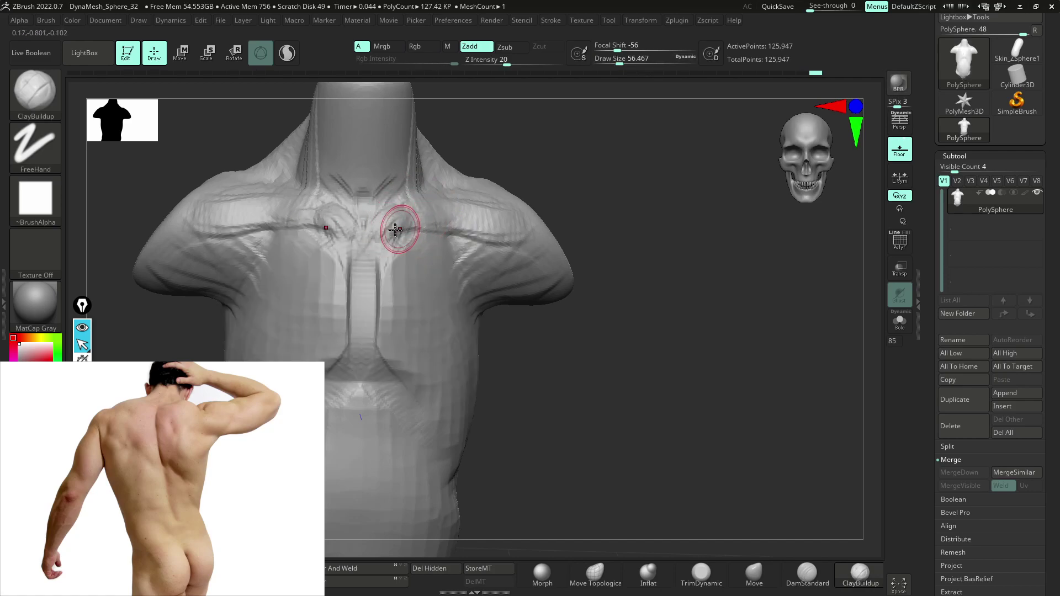
pyautogui.moveTo(532, 236); pyautogui.dragTo(521, 249, button='right')
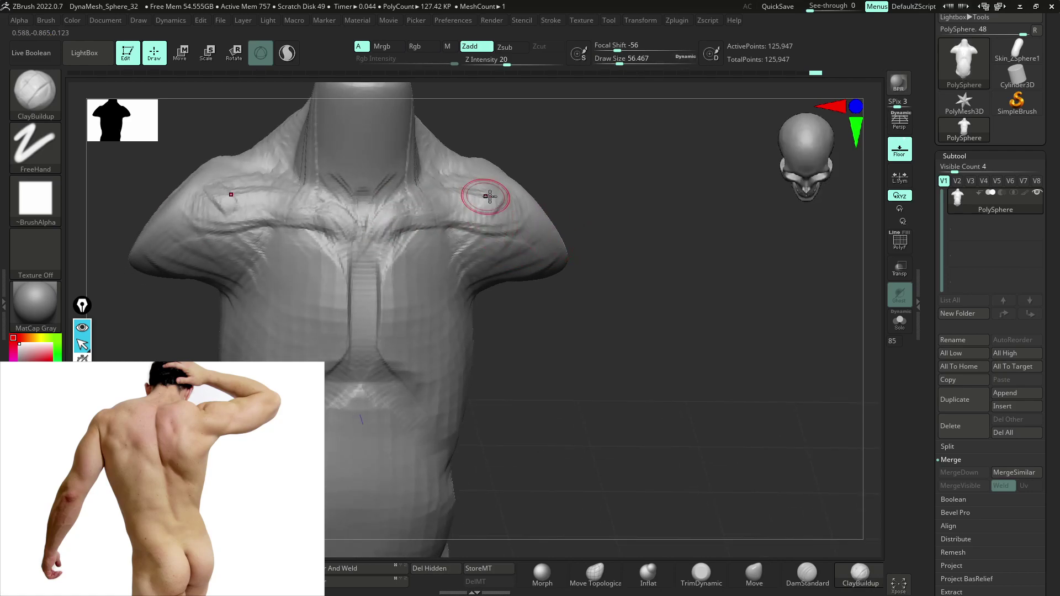
pyautogui.moveTo(539, 182); pyautogui.dragTo(484, 244, button='right')
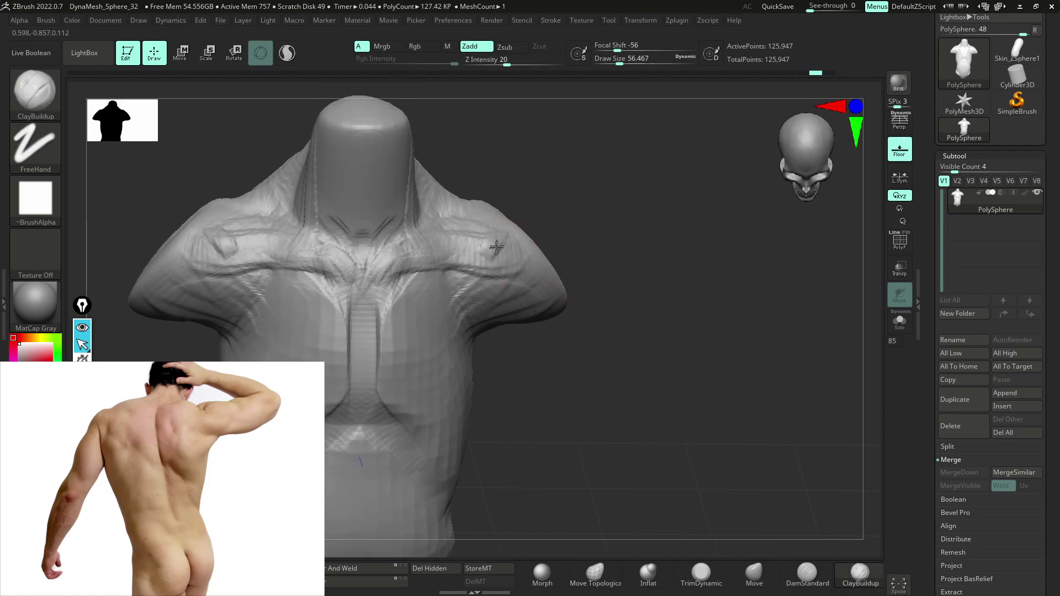
# - Build up the pectorals between the shoulders, armpits and sternum with ClayBuildup at Draw Size about 132
pyautogui.press('space')
pyautogui.moveTo(488, 269)
pyautogui.mouseDown()
pyautogui.moveTo(499, 270)
pyautogui.moveTo(448, 270)
pyautogui.moveTo(471, 335)
pyautogui.mouseUp()
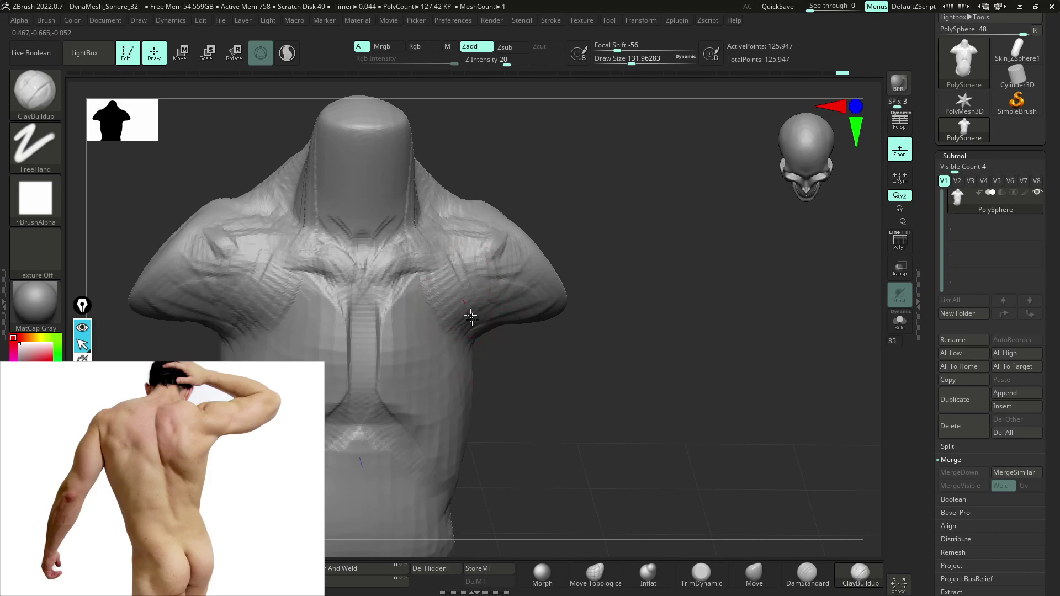
pyautogui.moveTo(466, 305); pyautogui.dragTo(485, 350, button='right')
pyautogui.moveTo(485, 351)
pyautogui.mouseDown()
pyautogui.moveTo(515, 379)
pyautogui.moveTo(504, 331)
pyautogui.moveTo(465, 395)
pyautogui.mouseUp()
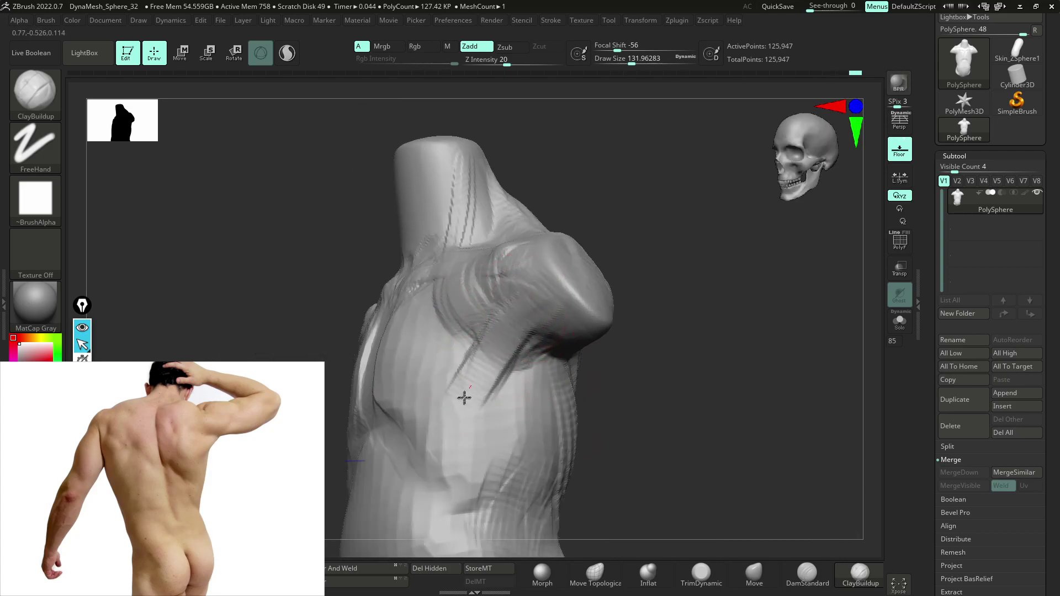
pyautogui.moveTo(464, 356)
pyautogui.mouseDown()
pyautogui.moveTo(448, 309)
pyautogui.moveTo(391, 358)
pyautogui.mouseUp()
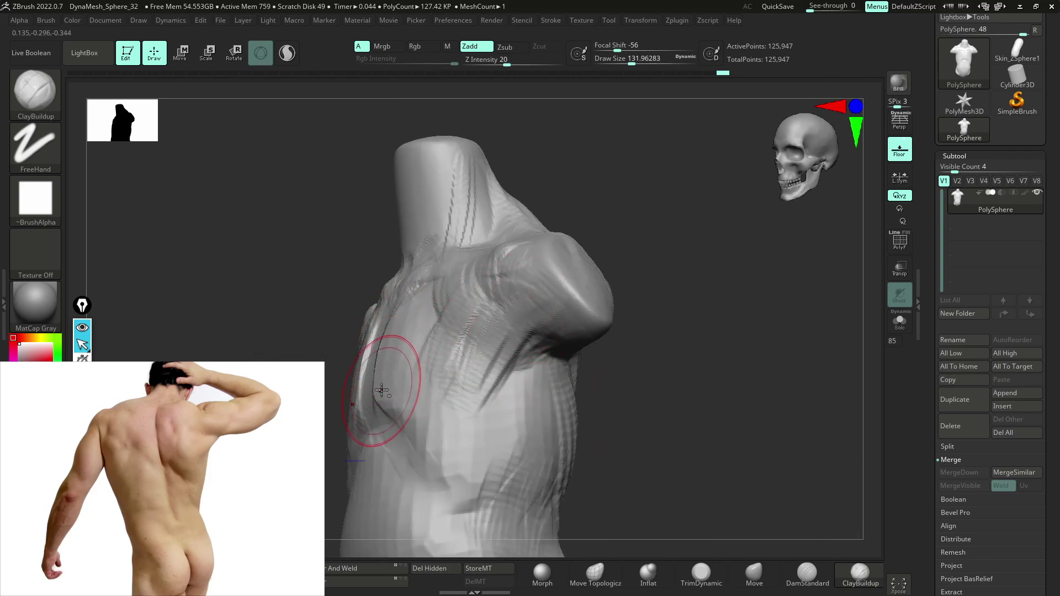
# - Add volume to the upper back beside the spine with ClayBuildup at Draw Size about 132
pyautogui.moveTo(450, 308); pyautogui.dragTo(461, 284, button='right')
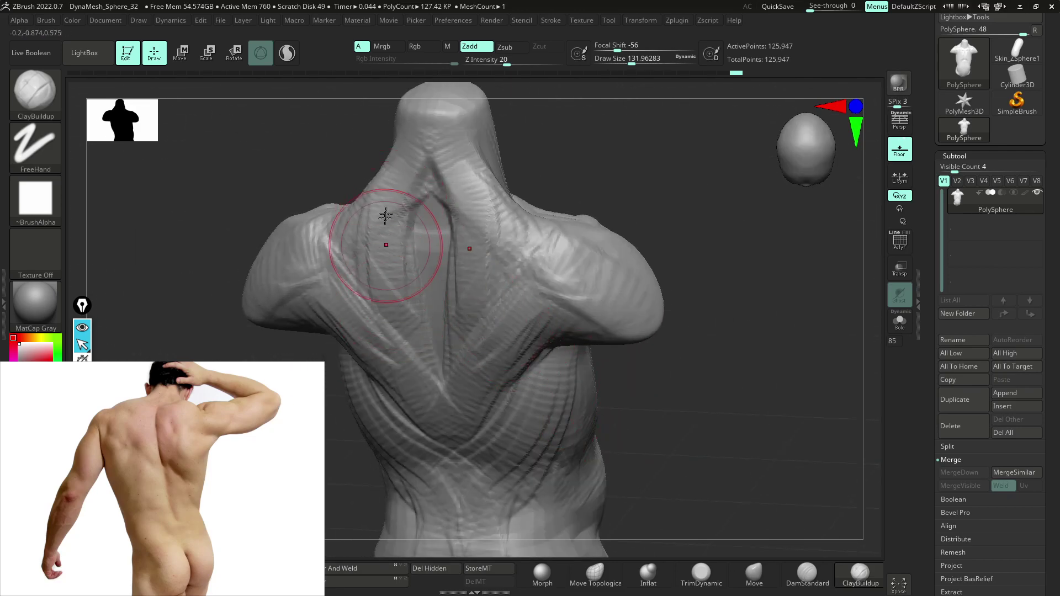
pyautogui.keyDown('ctrl'); pyautogui.moveTo(578, 152); pyautogui.dragTo(572, 279, button='right'); pyautogui.keyUp('ctrl')
pyautogui.keyDown('shift'); pyautogui.moveTo(651, 283); pyautogui.dragTo(669, 327, button='right'); pyautogui.keyUp('shift')
# - Build up the abdominal muscles with long vertical ClayBuildup strokes down the front of the waist
pyautogui.press('f')
pyautogui.moveTo(691, 399); pyautogui.dragTo(574, 391, button='right')
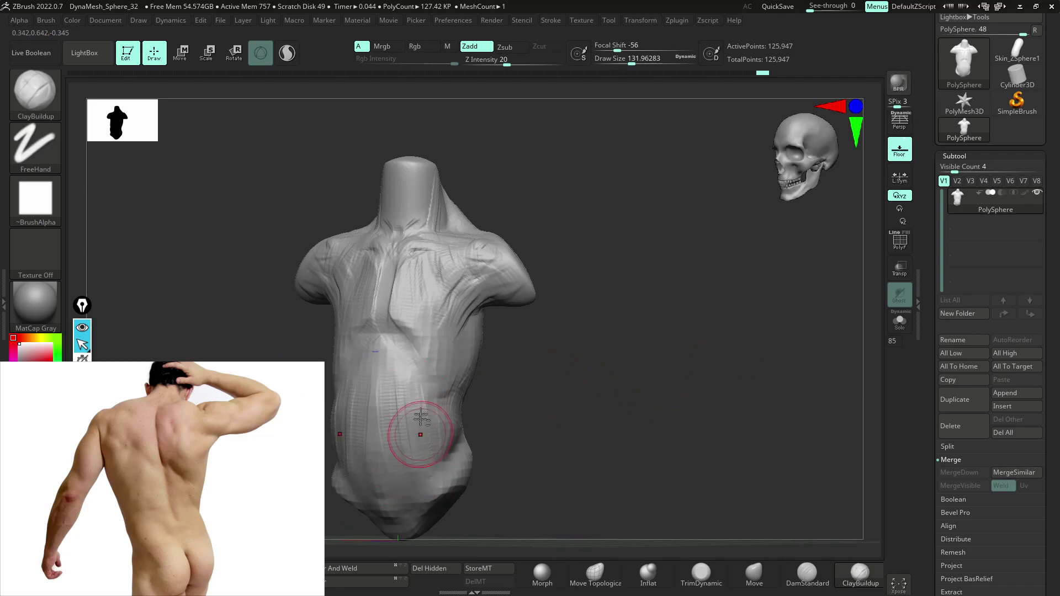
pyautogui.moveTo(550, 422)
pyautogui.keyDown('shift'); pyautogui.mouseDown(button='right')
pyautogui.moveTo(404, 456)
pyautogui.moveTo(327, 451)
pyautogui.moveTo(430, 466)
pyautogui.moveTo(520, 386)
pyautogui.moveTo(651, 395)
pyautogui.moveTo(409, 379)
pyautogui.mouseUp(button='right'); pyautogui.keyUp('shift')
pyautogui.moveTo(409, 379)
pyautogui.mouseDown()
pyautogui.moveTo(369, 438)
pyautogui.moveTo(416, 399)
pyautogui.moveTo(447, 306)
pyautogui.moveTo(478, 266)
pyautogui.moveTo(447, 436)
pyautogui.moveTo(437, 307)
pyautogui.moveTo(410, 353)
pyautogui.moveTo(331, 309)
pyautogui.moveTo(409, 412)
pyautogui.mouseUp()
# - Fill out the chest and the sides of the rib cage with ClayBuildup at Draw Size about 132
pyautogui.keyDown('alt'); pyautogui.moveTo(569, 302); pyautogui.dragTo(576, 415, button='right'); pyautogui.keyUp('alt')
pyautogui.keyDown('shift'); pyautogui.moveTo(576, 415); pyautogui.dragTo(535, 407); pyautogui.keyUp('shift')
pyautogui.keyDown('alt'); pyautogui.moveTo(690, 404); pyautogui.dragTo(644, 442); pyautogui.keyUp('alt')
pyautogui.moveTo(570, 348)
pyautogui.mouseDown()
pyautogui.moveTo(625, 306)
pyautogui.moveTo(544, 276)
pyautogui.moveTo(579, 320)
pyautogui.moveTo(604, 308)
pyautogui.moveTo(687, 345)
pyautogui.moveTo(530, 337)
pyautogui.mouseUp()
pyautogui.moveTo(551, 284)
pyautogui.mouseDown()
pyautogui.moveTo(532, 273)
pyautogui.moveTo(534, 401)
pyautogui.mouseUp()
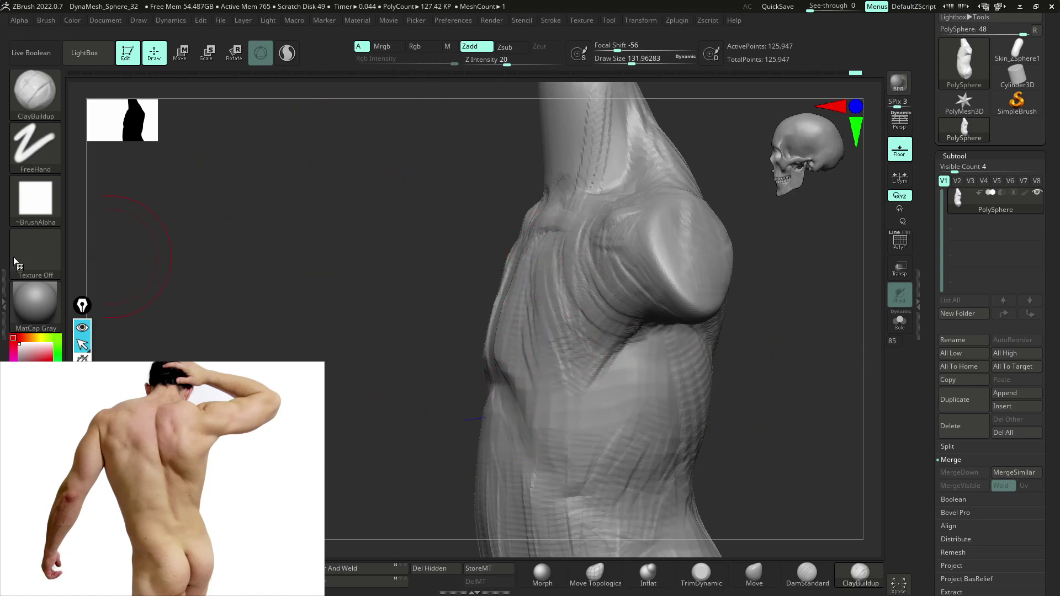
# - Bring up the three-quarter front view of the male reference and enlarge its torso
pyautogui.moveTo(94, 411); pyautogui.dragTo(254, 506, button='middle')
pyautogui.scroll(-4, 147, 445)
pyautogui.moveTo(147, 445); pyautogui.dragTo(158, 572, button='middle')
pyautogui.moveTo(110, 450); pyautogui.dragTo(150, 467, button='middle')
pyautogui.scroll(3, 150, 467)
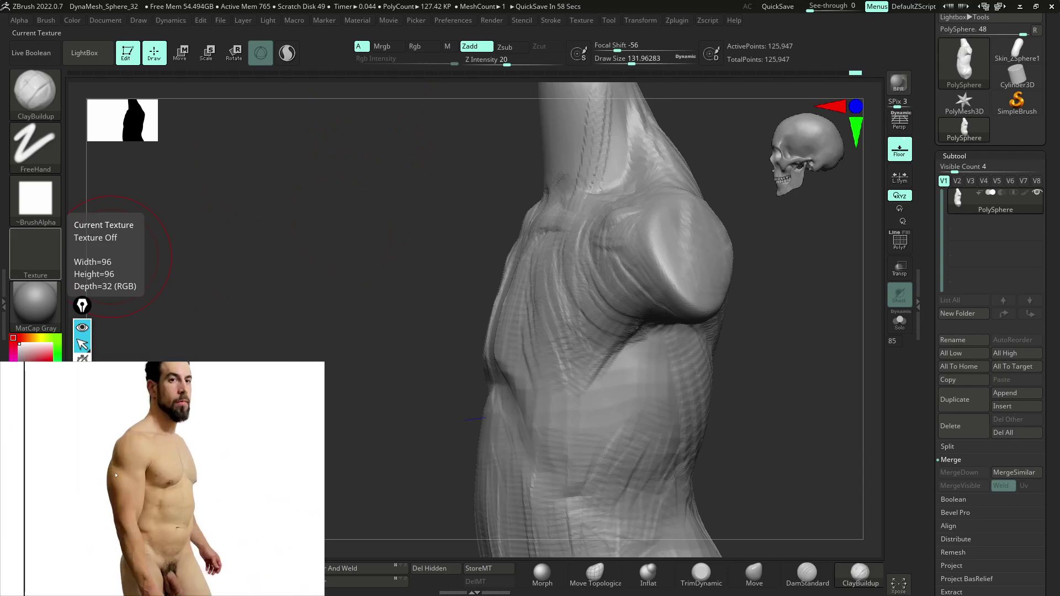
pyautogui.scroll(3, 115, 475)
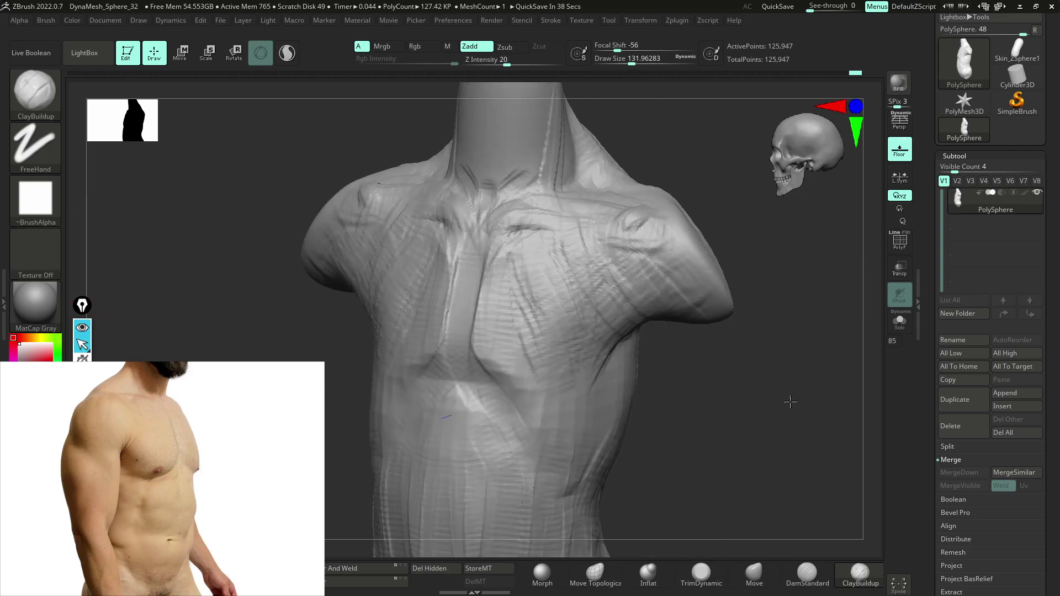
# - Build up the pectorals in bands from the sternum toward the armpits with ClayBuildup at Draw Size about 83
pyautogui.press('space')
pyautogui.moveTo(576, 341); pyautogui.dragTo(569, 342)
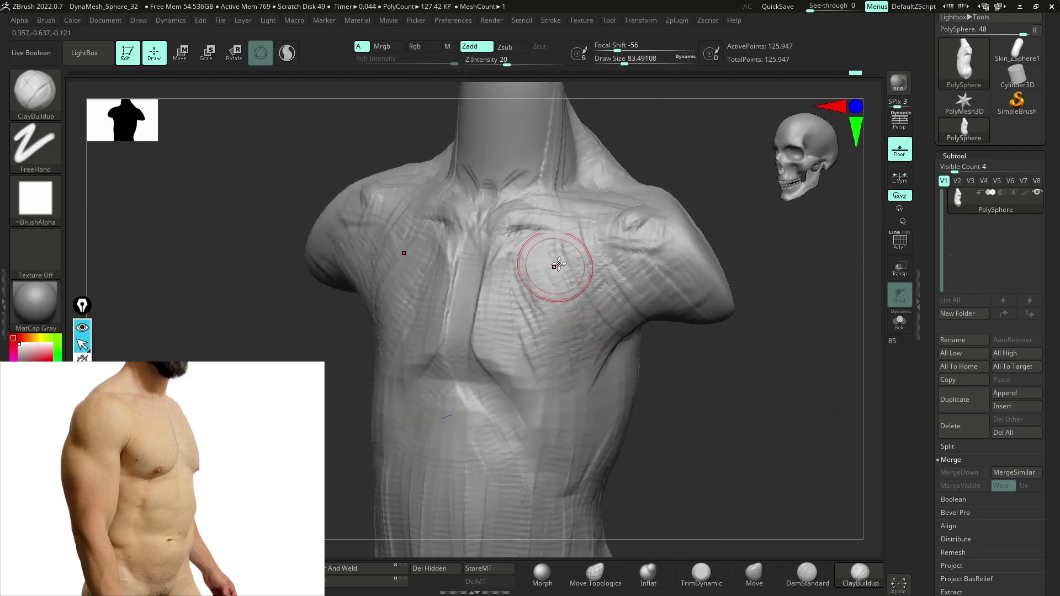
pyautogui.moveTo(508, 266)
pyautogui.mouseDown()
pyautogui.moveTo(632, 323)
pyautogui.moveTo(556, 314)
pyautogui.moveTo(492, 333)
pyautogui.moveTo(636, 320)
pyautogui.mouseUp()
pyautogui.moveTo(671, 378)
pyautogui.mouseDown()
pyautogui.moveTo(688, 379)
pyautogui.moveTo(623, 371)
pyautogui.mouseUp()
pyautogui.moveTo(521, 336); pyautogui.dragTo(562, 349)
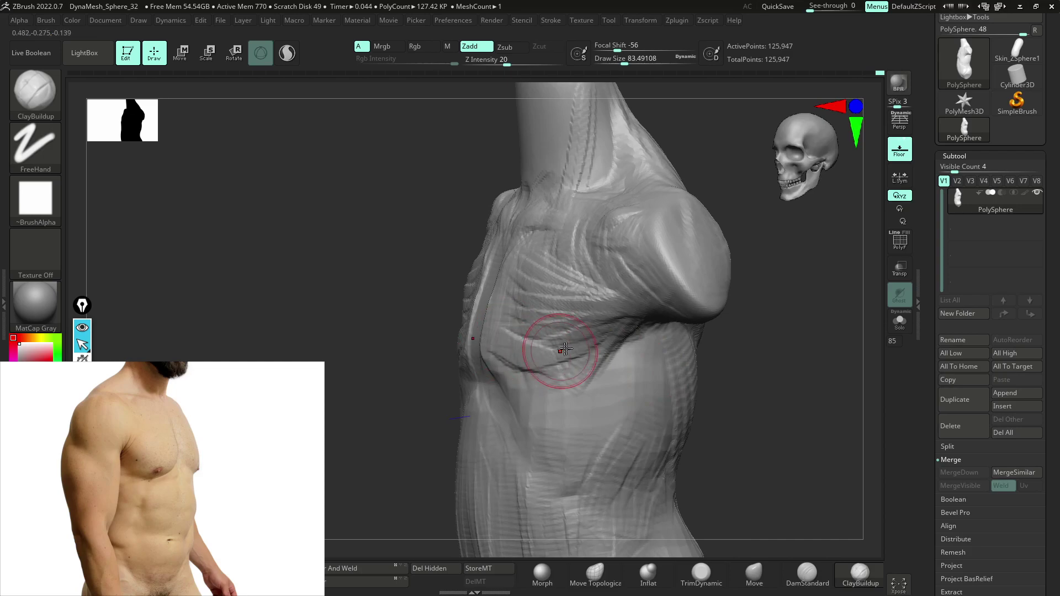
pyautogui.moveTo(628, 316); pyautogui.dragTo(564, 273)
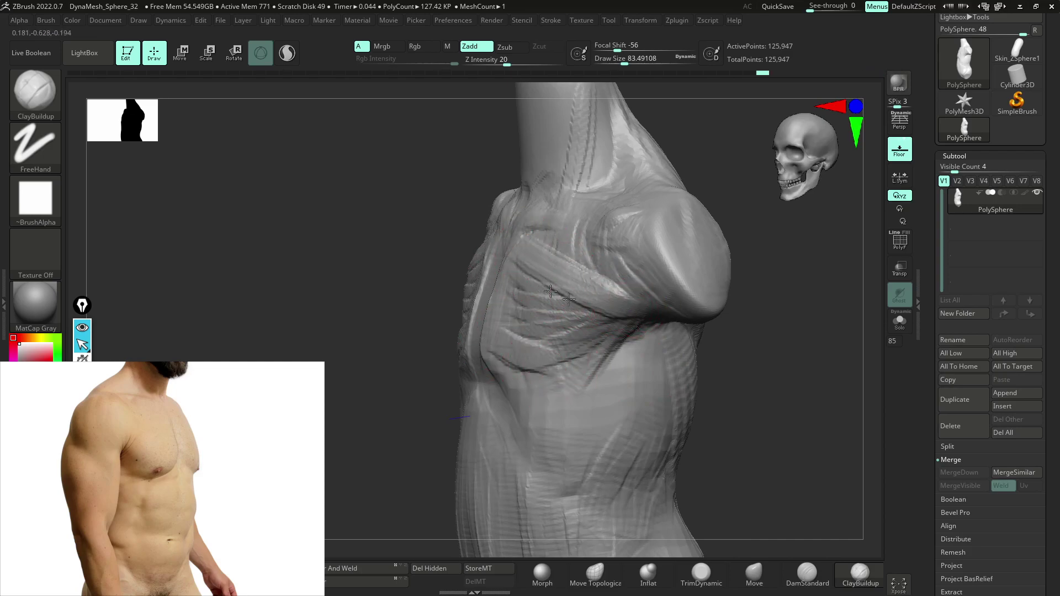
pyautogui.moveTo(591, 311)
pyautogui.mouseDown()
pyautogui.moveTo(500, 307)
pyautogui.moveTo(609, 349)
pyautogui.mouseUp()
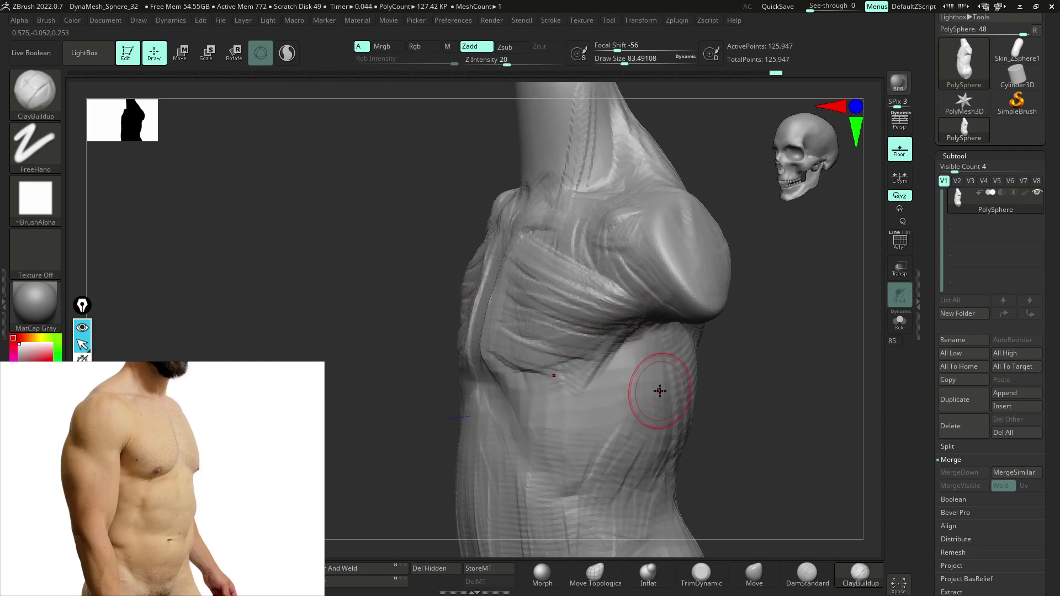
pyautogui.moveTo(729, 390); pyautogui.dragTo(693, 383)
pyautogui.moveTo(488, 323)
pyautogui.mouseDown()
pyautogui.moveTo(497, 265)
pyautogui.moveTo(491, 348)
pyautogui.moveTo(526, 360)
pyautogui.mouseUp()
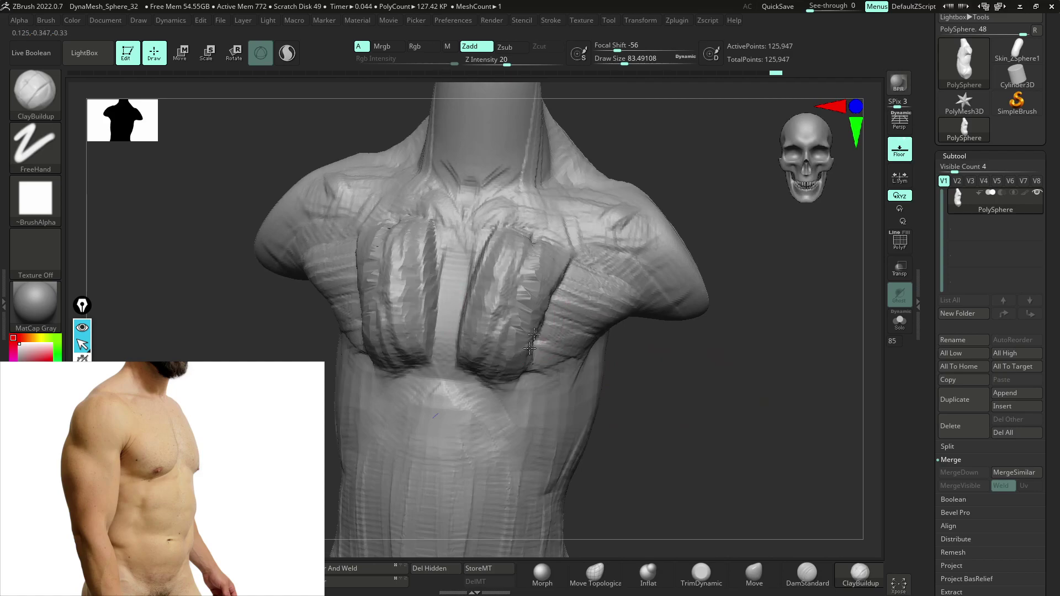
# - Build up pectoral muscle fibres fanning from the sternum and collarbone towards the shoulder with the ClayBuildup brush
pyautogui.moveTo(634, 421)
pyautogui.mouseDown()
pyautogui.moveTo(713, 430)
pyautogui.moveTo(673, 439)
pyautogui.moveTo(684, 410)
pyautogui.moveTo(728, 414)
pyautogui.mouseUp()
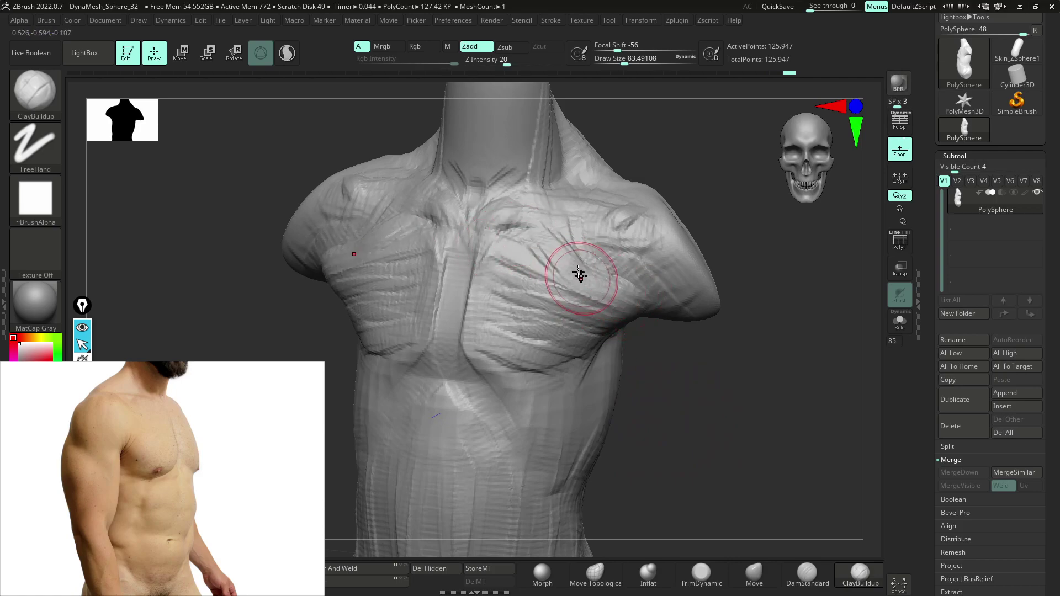
pyautogui.moveTo(751, 436); pyautogui.dragTo(712, 442)
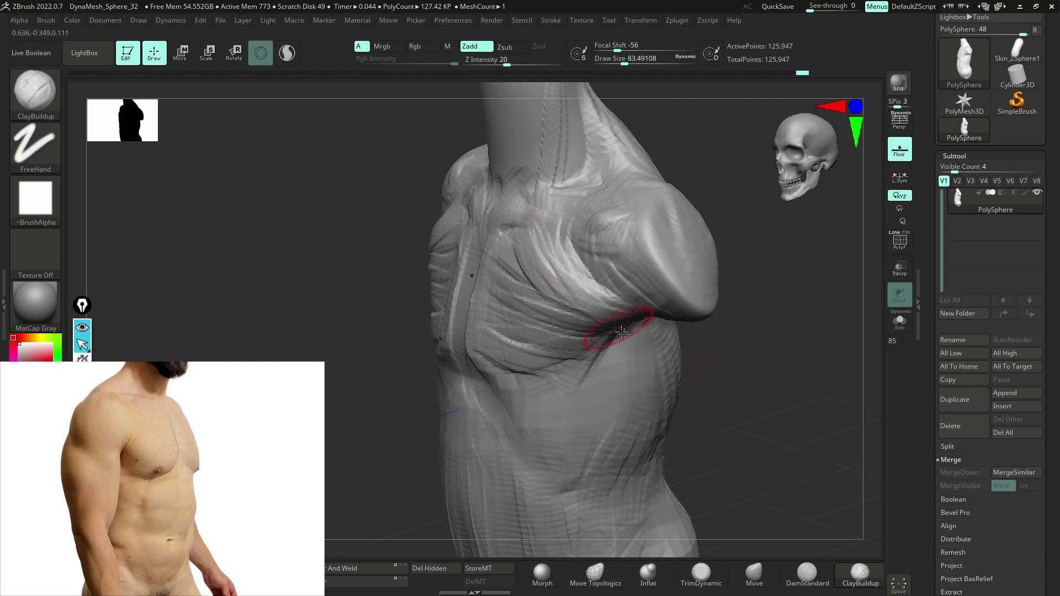
pyautogui.moveTo(719, 387); pyautogui.dragTo(693, 357)
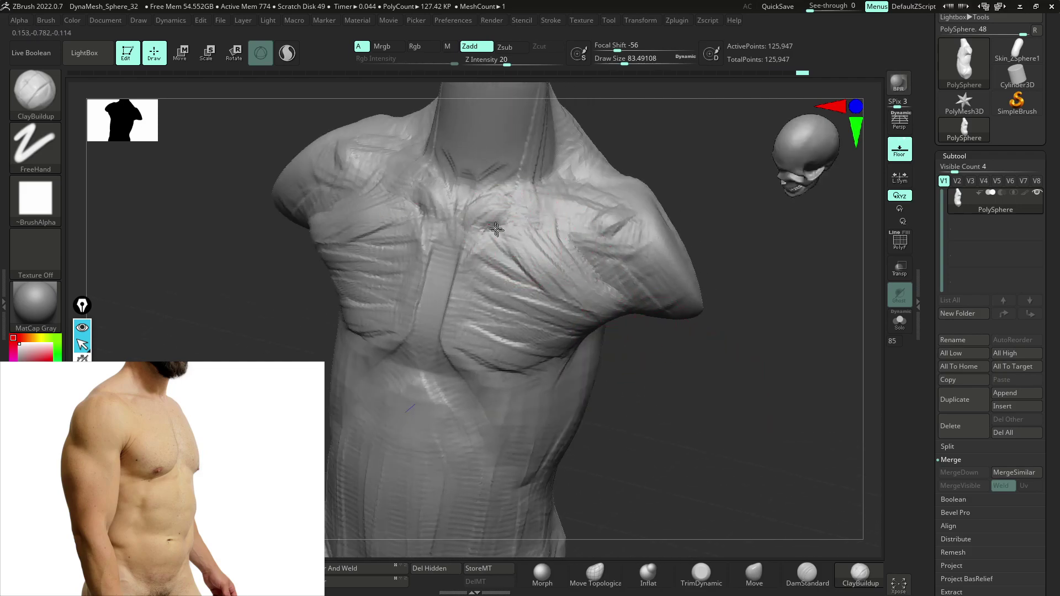
pyautogui.moveTo(458, 290); pyautogui.dragTo(542, 355)
pyautogui.moveTo(443, 257)
pyautogui.mouseDown()
pyautogui.moveTo(433, 372)
pyautogui.moveTo(464, 354)
pyautogui.mouseUp()
pyautogui.moveTo(459, 279); pyautogui.dragTo(473, 336)
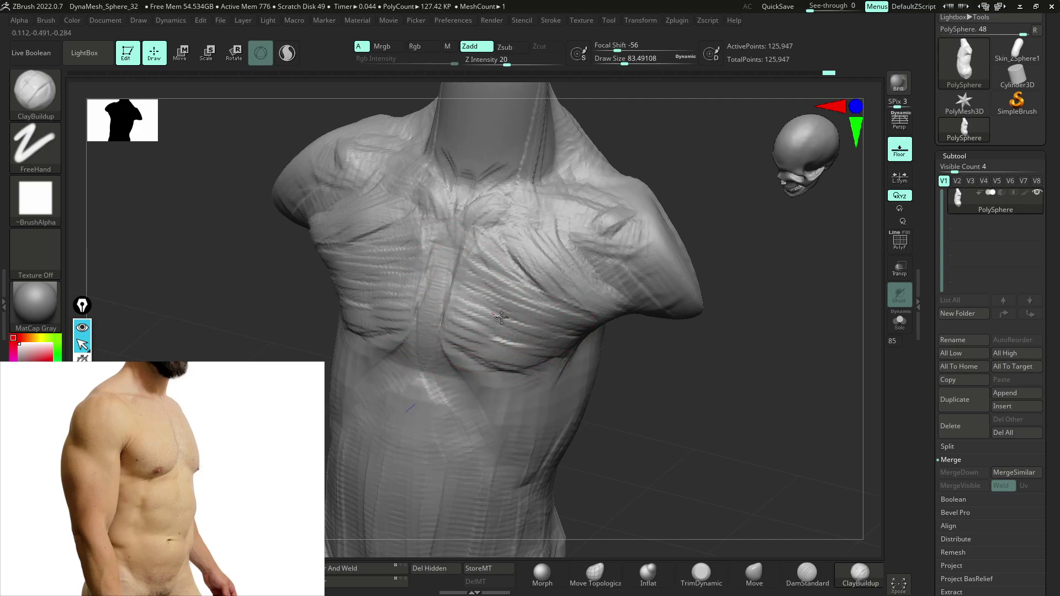
# - Shape the outer and side portions of the pectorals where they run into the armpits
pyautogui.moveTo(661, 379)
pyautogui.mouseDown()
pyautogui.moveTo(579, 334)
pyautogui.moveTo(531, 341)
pyautogui.mouseUp()
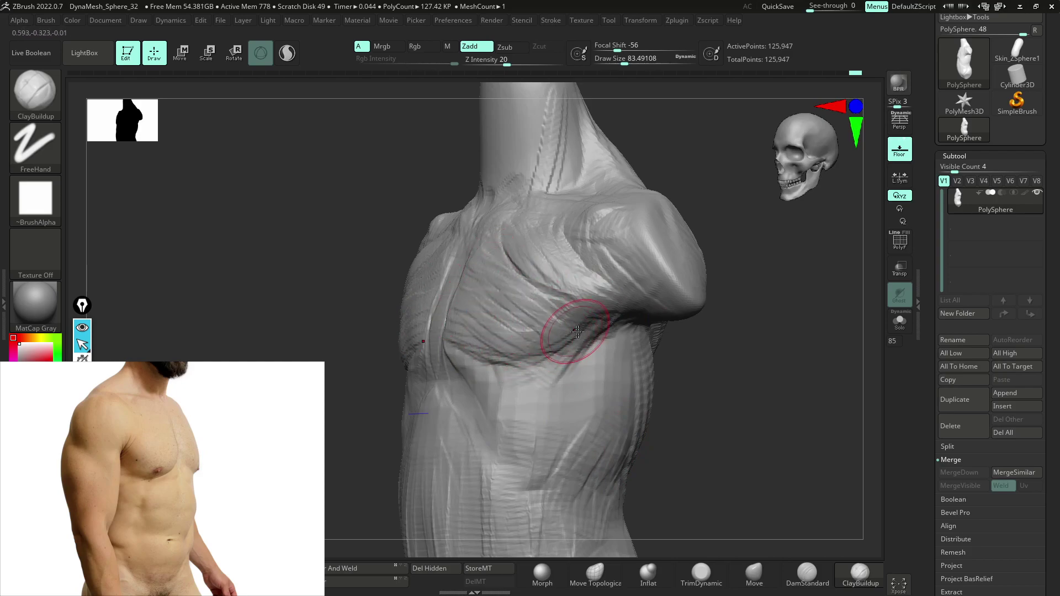
pyautogui.moveTo(535, 288); pyautogui.dragTo(607, 297)
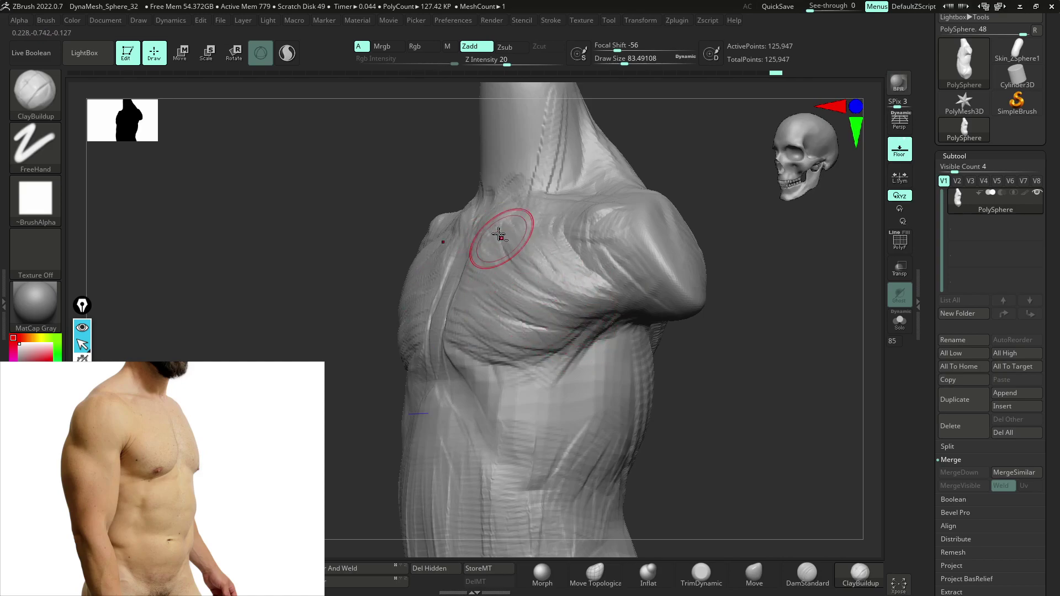
pyautogui.keyDown('shift'); pyautogui.moveTo(685, 364); pyautogui.dragTo(721, 361); pyautogui.keyUp('shift')
pyautogui.moveTo(632, 390); pyautogui.dragTo(476, 344)
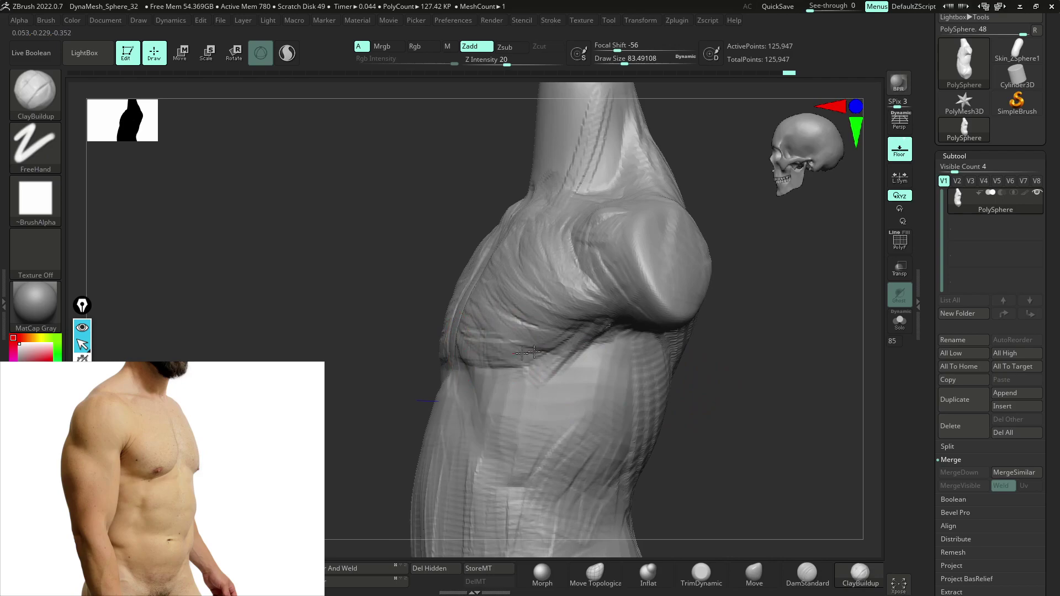
# - Add clay along the lower pectorals to define the bottom edge of the chest
pyautogui.keyDown('shift'); pyautogui.moveTo(610, 371); pyautogui.dragTo(614, 380); pyautogui.keyUp('shift')
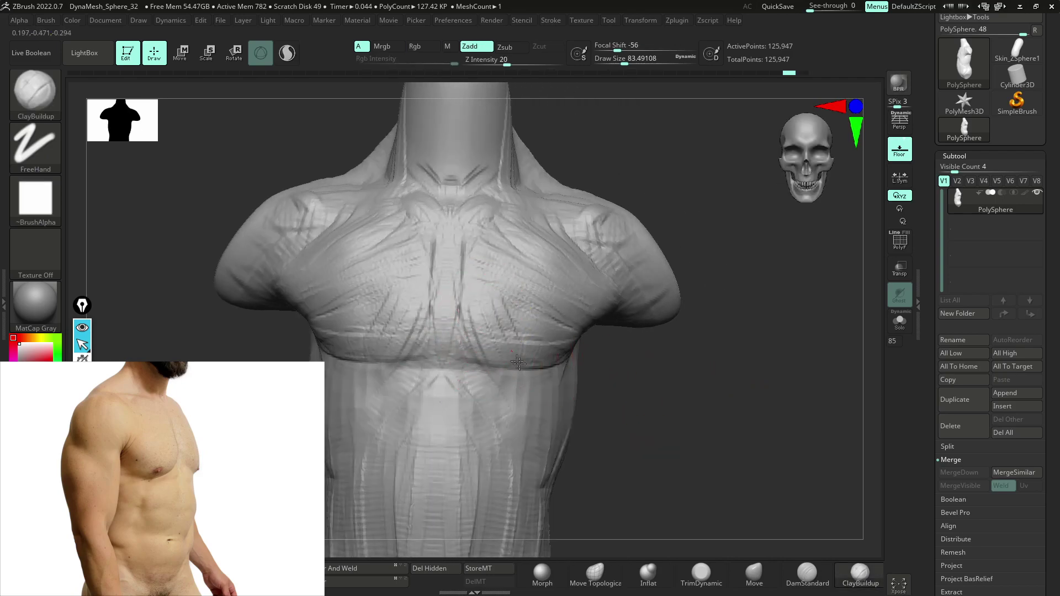
pyautogui.moveTo(535, 342); pyautogui.dragTo(569, 343)
pyautogui.moveTo(615, 388); pyautogui.dragTo(589, 361)
pyautogui.moveTo(533, 383); pyautogui.dragTo(603, 337)
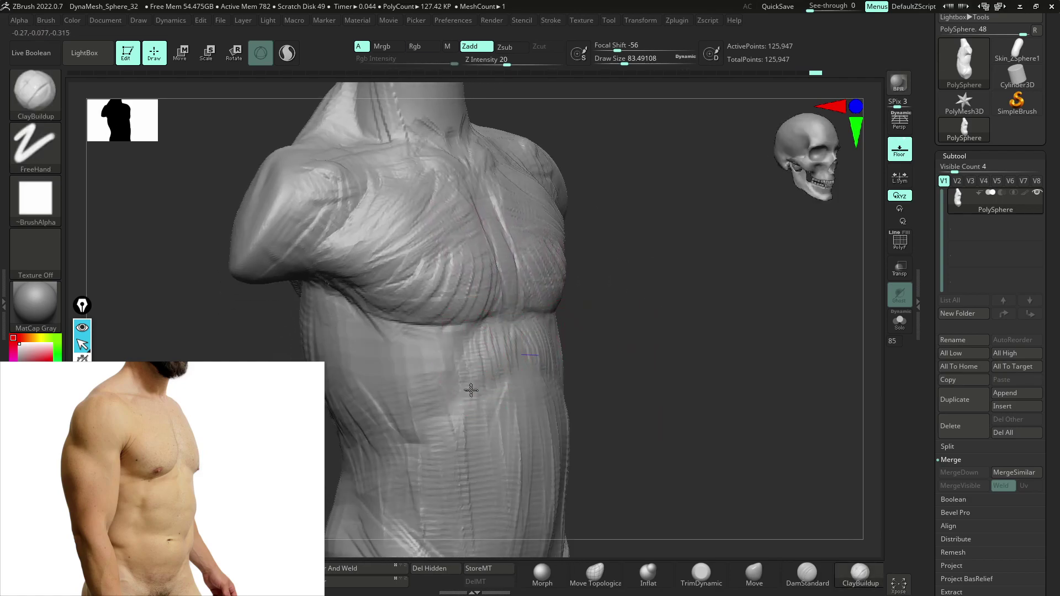
# - Lay vertical clay strokes across the upper abdomen and front ribs directly below the pectorals
pyautogui.press('f')
pyautogui.moveTo(584, 289)
pyautogui.mouseDown()
pyautogui.moveTo(623, 334)
pyautogui.moveTo(598, 343)
pyautogui.moveTo(639, 391)
pyautogui.moveTo(745, 355)
pyautogui.moveTo(530, 341)
pyautogui.mouseUp()
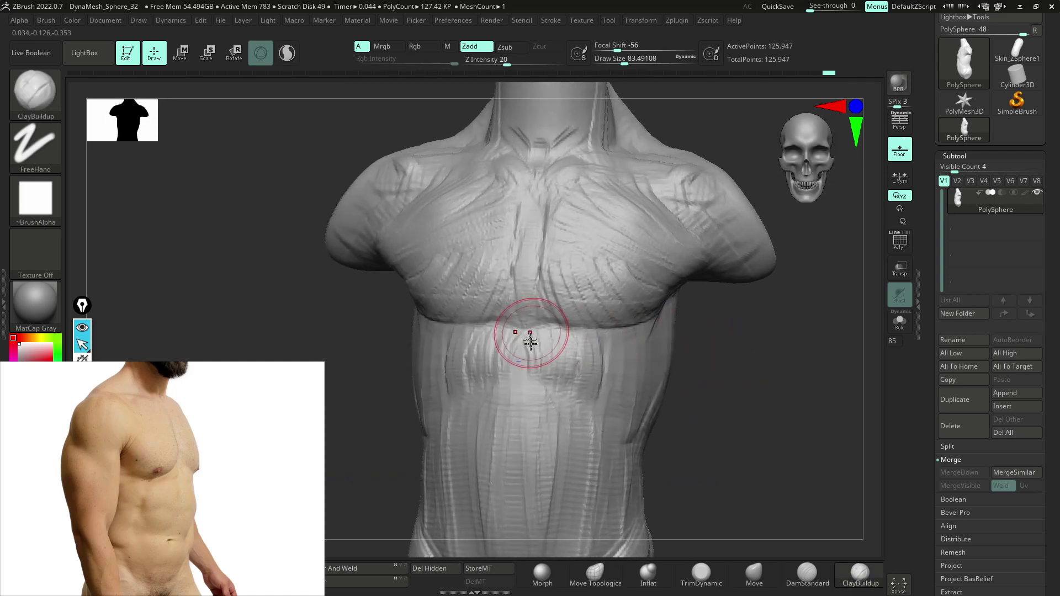
pyautogui.moveTo(630, 423); pyautogui.dragTo(672, 379)
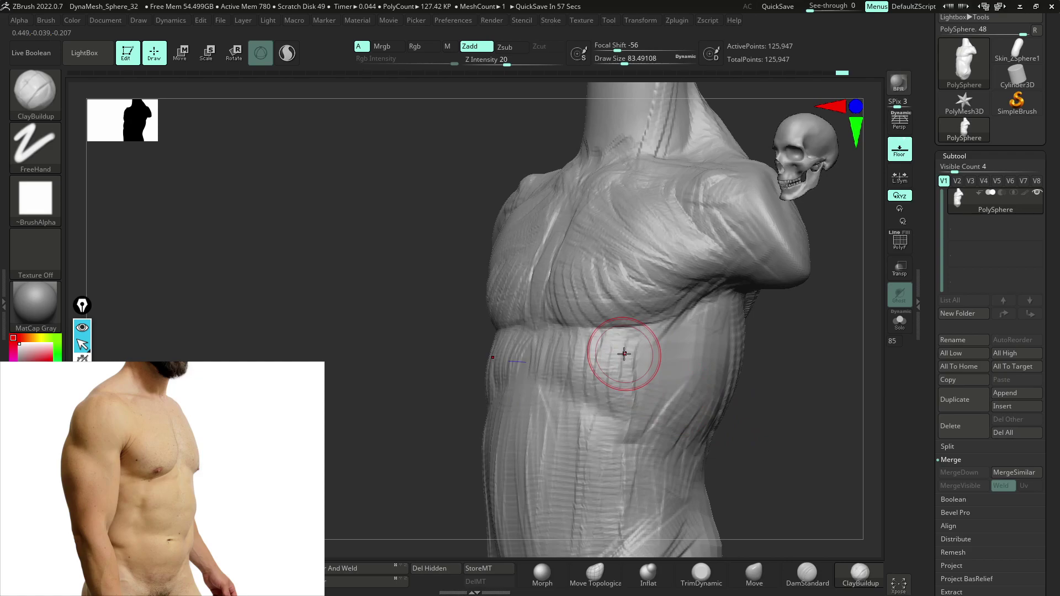
# - Fill out the side of the rib cage with vertical clay strokes from below the armpit to the waist
pyautogui.moveTo(761, 411)
pyautogui.mouseDown()
pyautogui.moveTo(740, 324)
pyautogui.moveTo(663, 426)
pyautogui.moveTo(678, 414)
pyautogui.mouseUp()
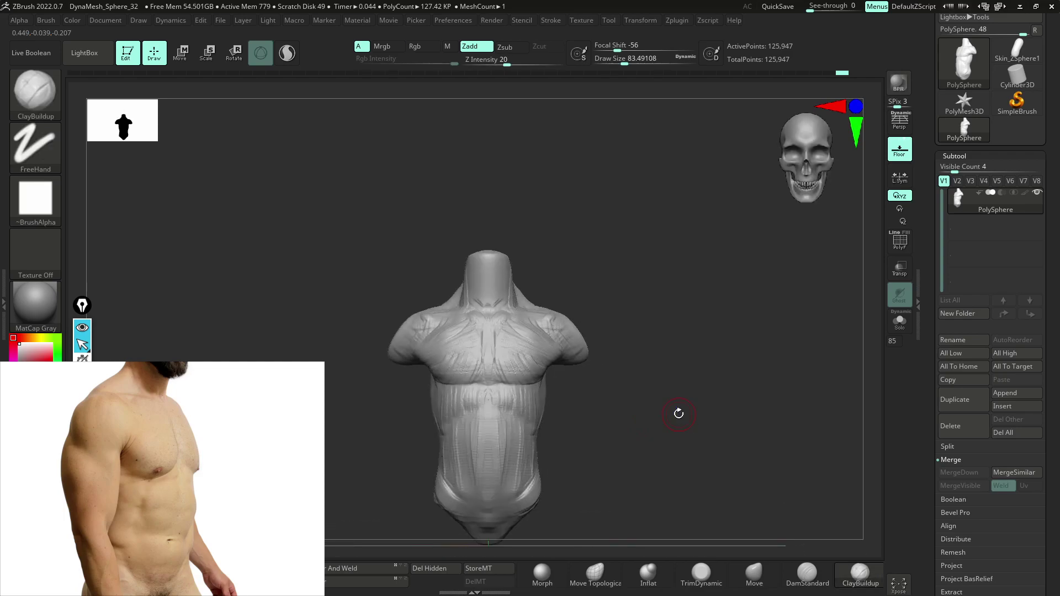
pyautogui.moveTo(593, 399)
pyautogui.keyDown('alt'); pyautogui.mouseDown()
pyautogui.moveTo(650, 473)
pyautogui.moveTo(604, 445)
pyautogui.moveTo(527, 424)
pyautogui.mouseUp(); pyautogui.keyUp('alt')
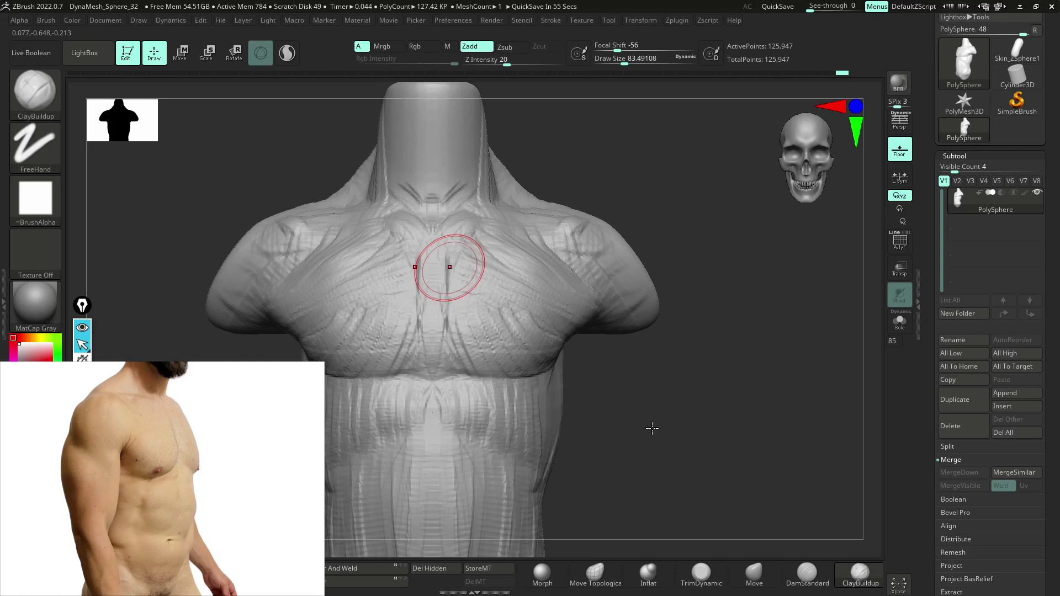
pyautogui.moveTo(675, 464)
pyautogui.mouseDown()
pyautogui.moveTo(703, 440)
pyautogui.moveTo(686, 343)
pyautogui.moveTo(686, 383)
pyautogui.mouseUp()
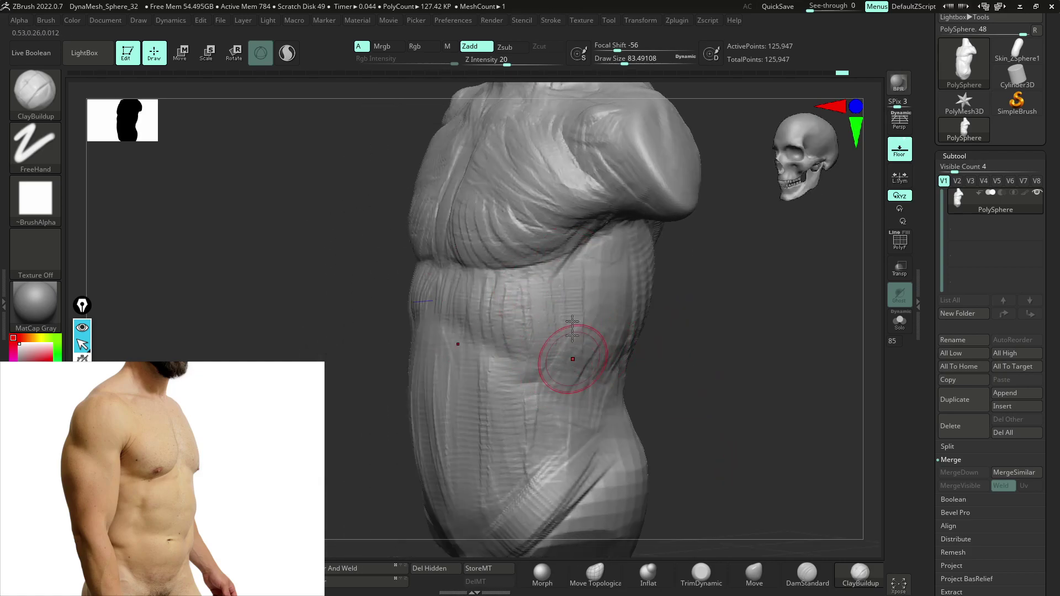
pyautogui.moveTo(692, 373); pyautogui.dragTo(657, 279)
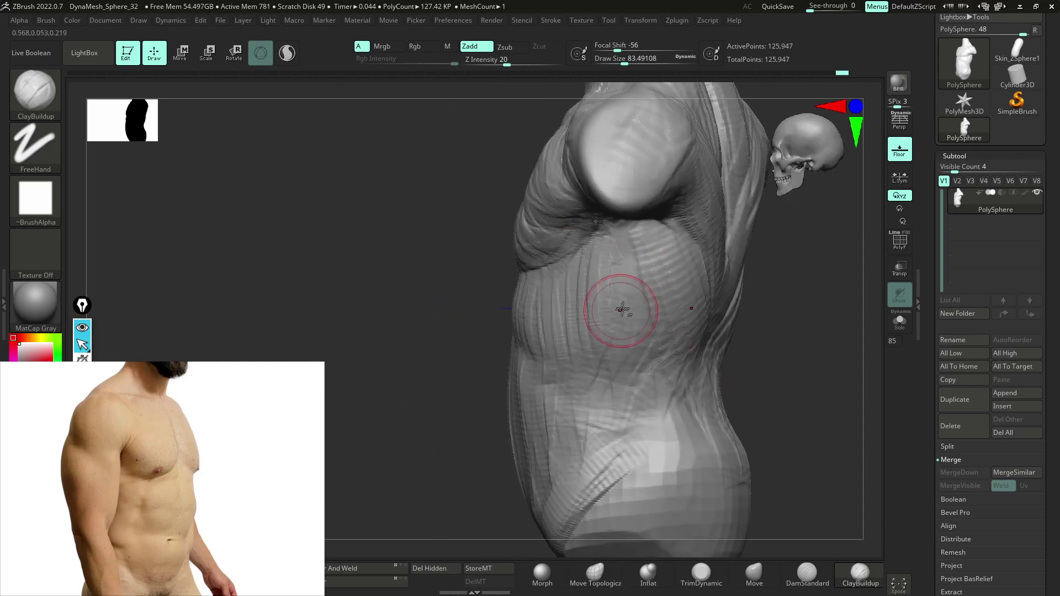
pyautogui.moveTo(757, 346); pyautogui.dragTo(672, 282)
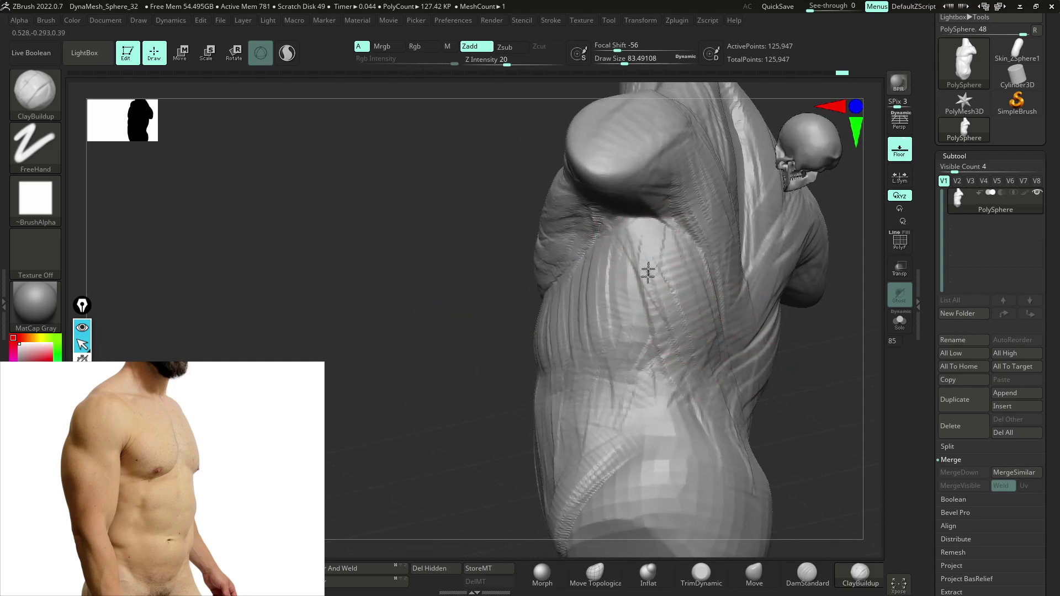
# - Build up the lower corners of the rib cage with diagonal strokes above the waist
pyautogui.moveTo(778, 386)
pyautogui.mouseDown()
pyautogui.moveTo(809, 446)
pyautogui.moveTo(710, 350)
pyautogui.moveTo(574, 334)
pyautogui.mouseUp()
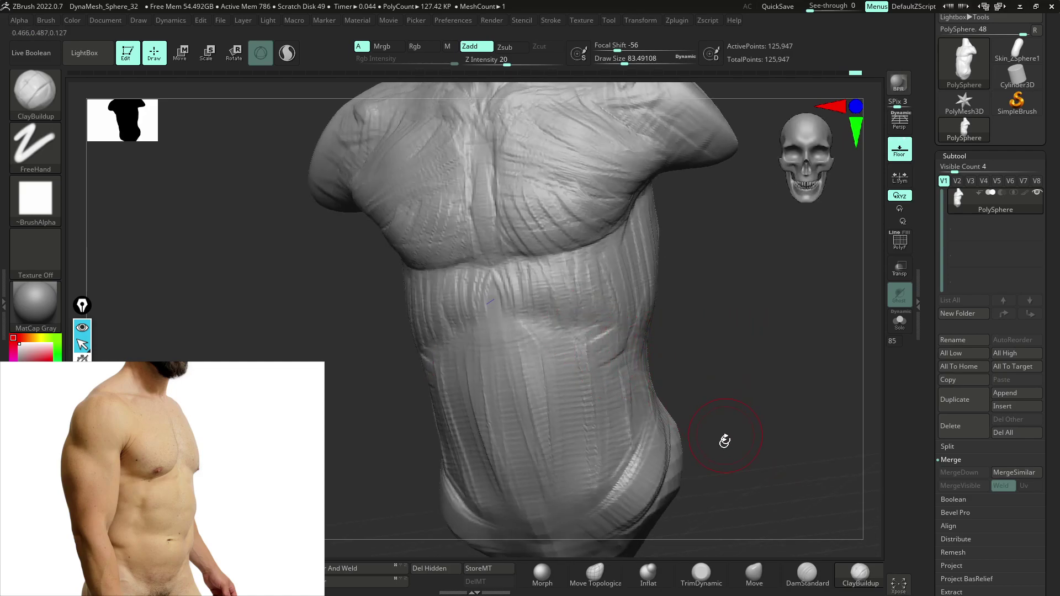
pyautogui.moveTo(581, 326); pyautogui.dragTo(594, 301)
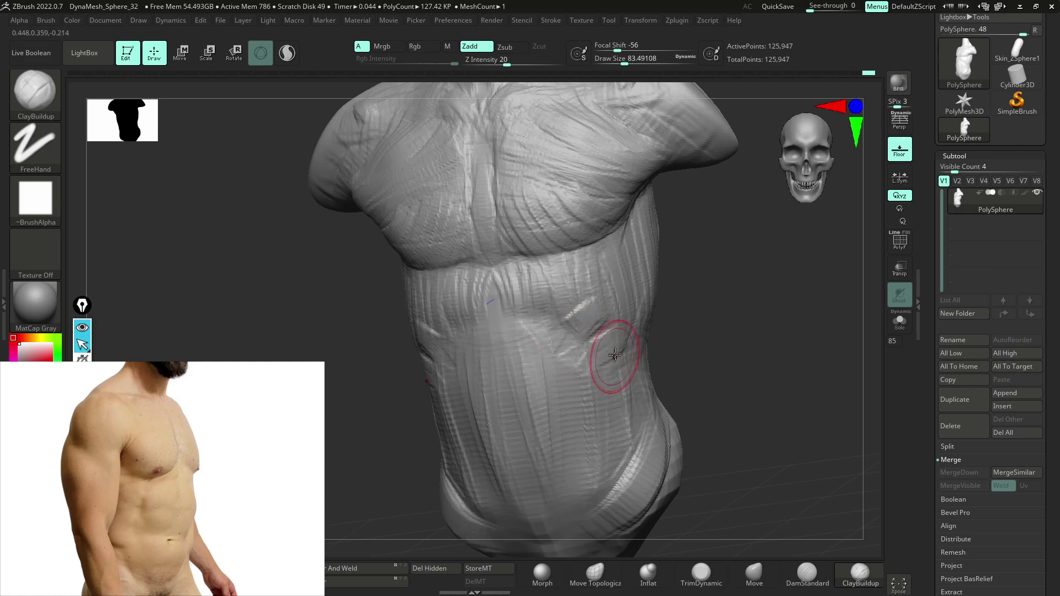
pyautogui.moveTo(635, 381)
pyautogui.mouseDown(button='right')
pyautogui.moveTo(684, 381)
pyautogui.moveTo(740, 348)
pyautogui.mouseUp(button='right')
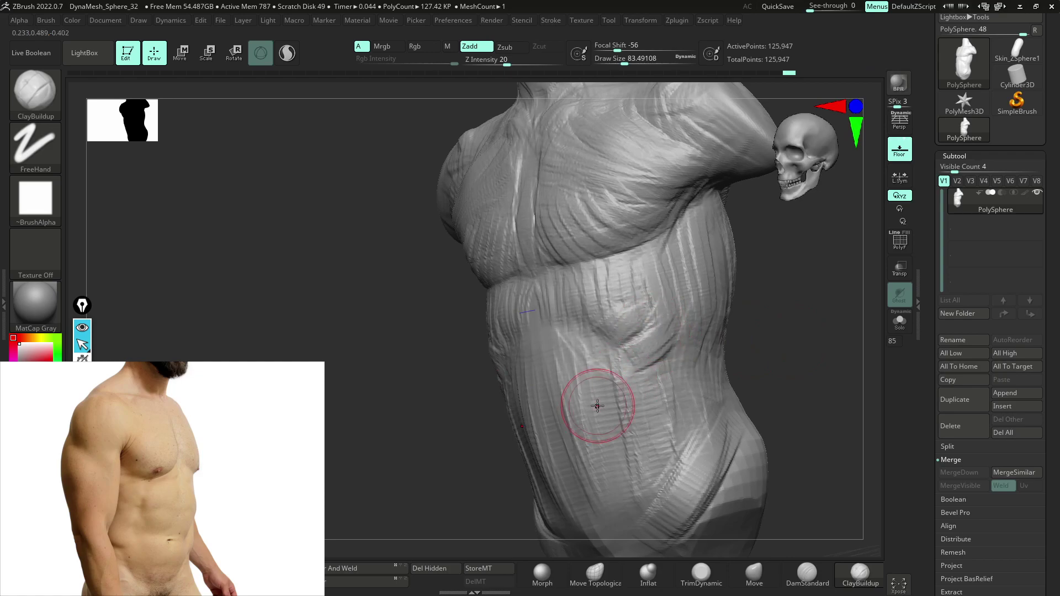
# - Bring the front-view male torso photo into view on the reference board
pyautogui.scroll(-3, 163, 479)
pyautogui.moveTo(1, 221); pyautogui.dragTo(91, 275, button='middle')
pyautogui.scroll(4, 251, 395)
pyautogui.moveTo(33, 441); pyautogui.dragTo(257, 453, button='middle')
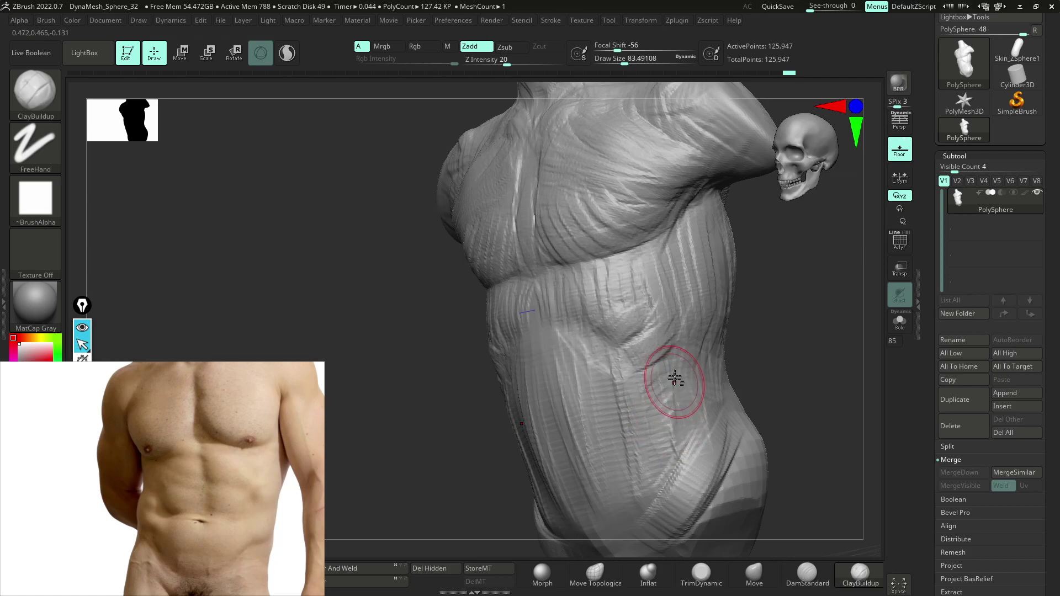
# - Build up the obliques at the waist and the muscle mass beneath the armpit
pyautogui.moveTo(672, 377)
pyautogui.mouseDown()
pyautogui.moveTo(700, 371)
pyautogui.moveTo(704, 389)
pyautogui.mouseUp()
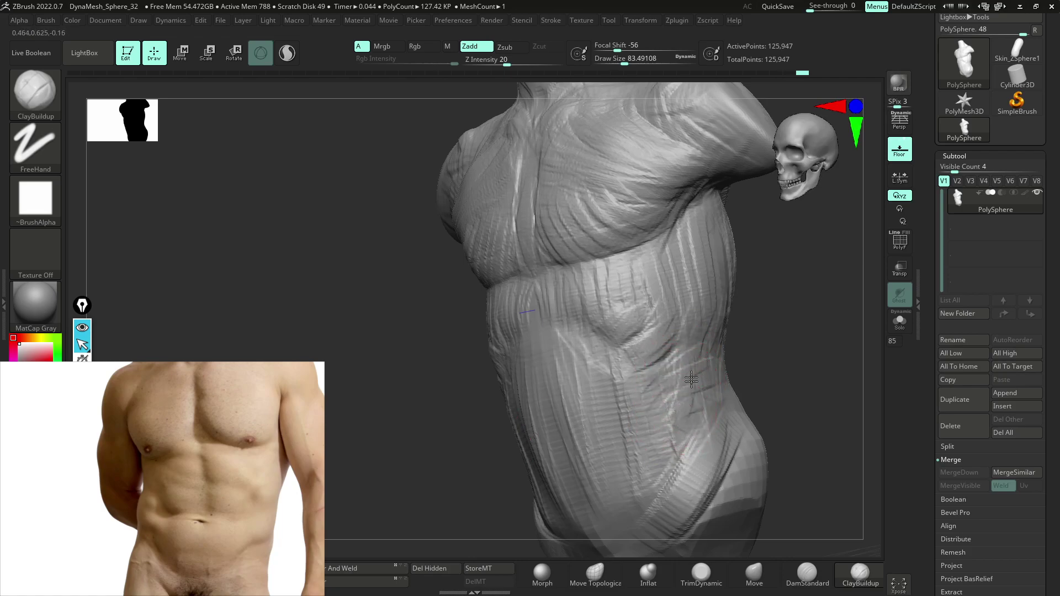
pyautogui.moveTo(770, 344)
pyautogui.mouseDown()
pyautogui.moveTo(781, 317)
pyautogui.moveTo(710, 350)
pyautogui.mouseUp()
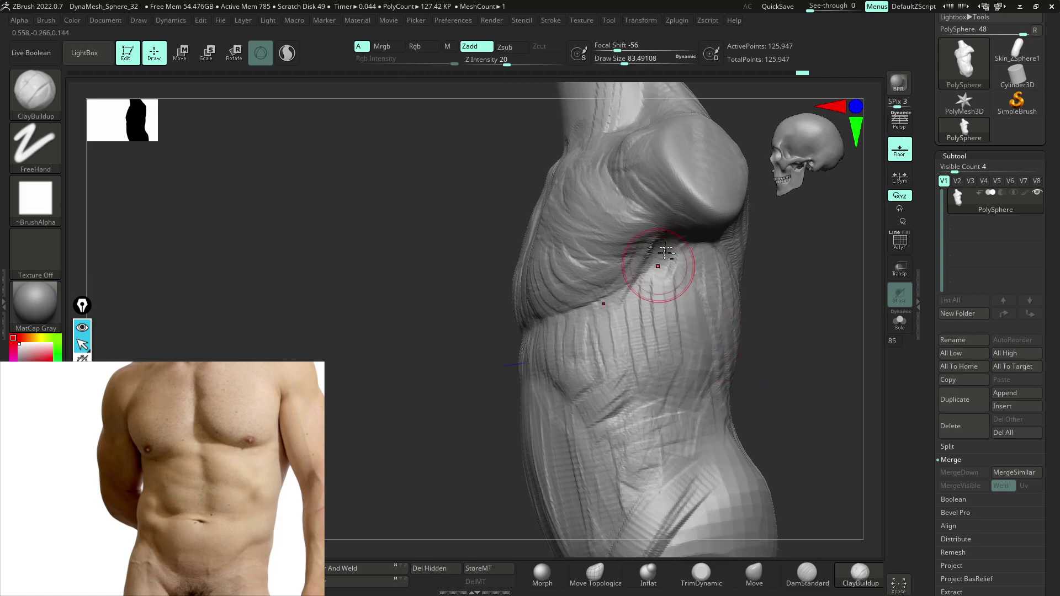
pyautogui.moveTo(778, 295); pyautogui.dragTo(788, 213)
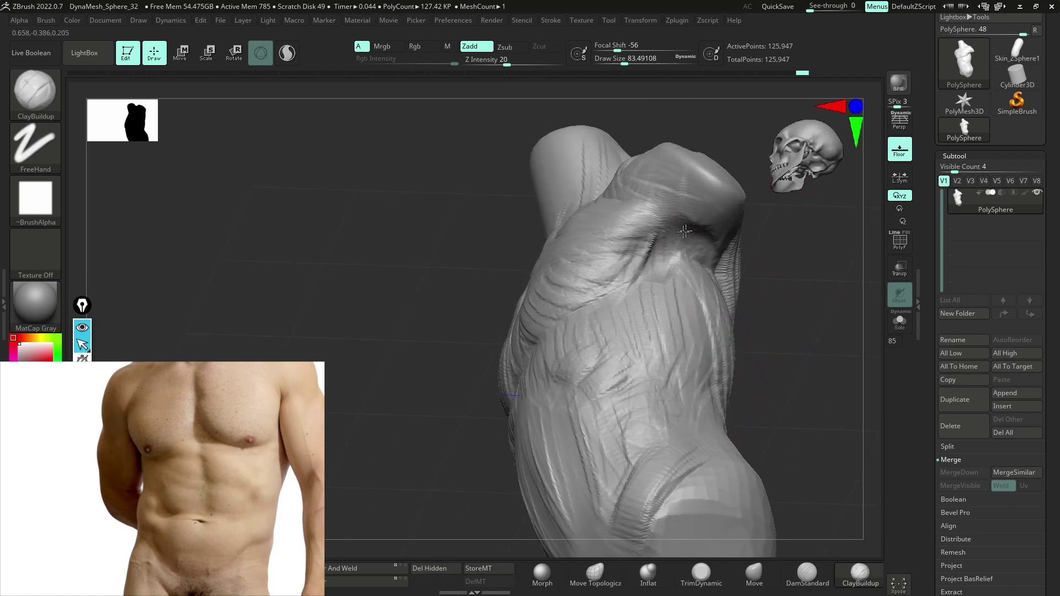
pyautogui.moveTo(701, 261)
pyautogui.mouseDown()
pyautogui.moveTo(680, 246)
pyautogui.moveTo(678, 258)
pyautogui.mouseUp()
pyautogui.moveTo(748, 312)
pyautogui.mouseDown()
pyautogui.moveTo(811, 344)
pyautogui.moveTo(795, 341)
pyautogui.mouseUp()
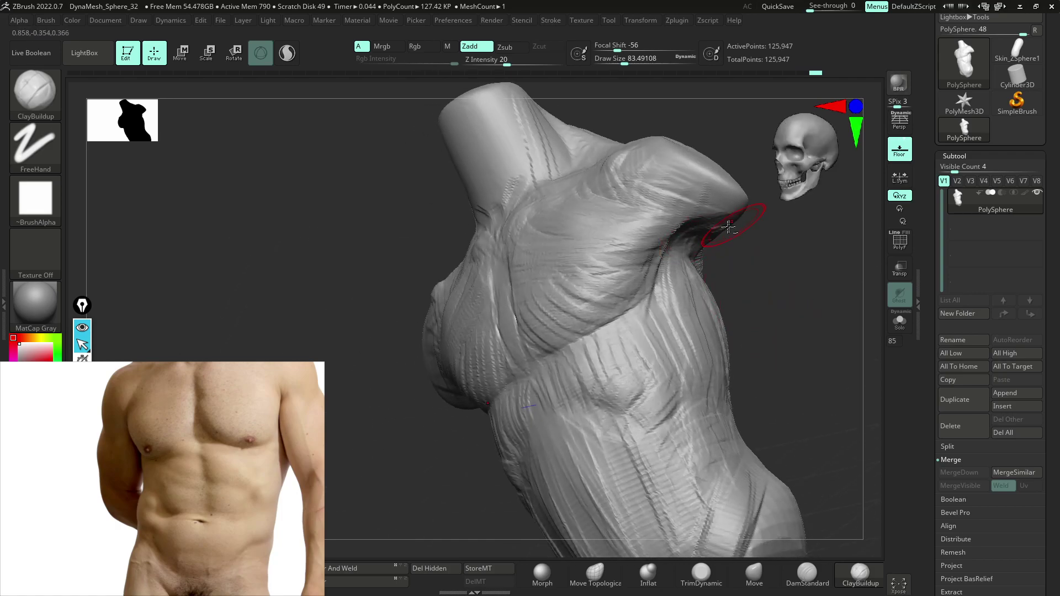
# - Block in crossing diagonal serratus strands on the side ribs between the chest and the back muscle
pyautogui.moveTo(745, 244)
pyautogui.mouseDown()
pyautogui.moveTo(676, 305)
pyautogui.moveTo(663, 336)
pyautogui.mouseUp()
pyautogui.moveTo(499, 452)
pyautogui.mouseDown()
pyautogui.moveTo(698, 395)
pyautogui.moveTo(730, 292)
pyautogui.mouseUp()
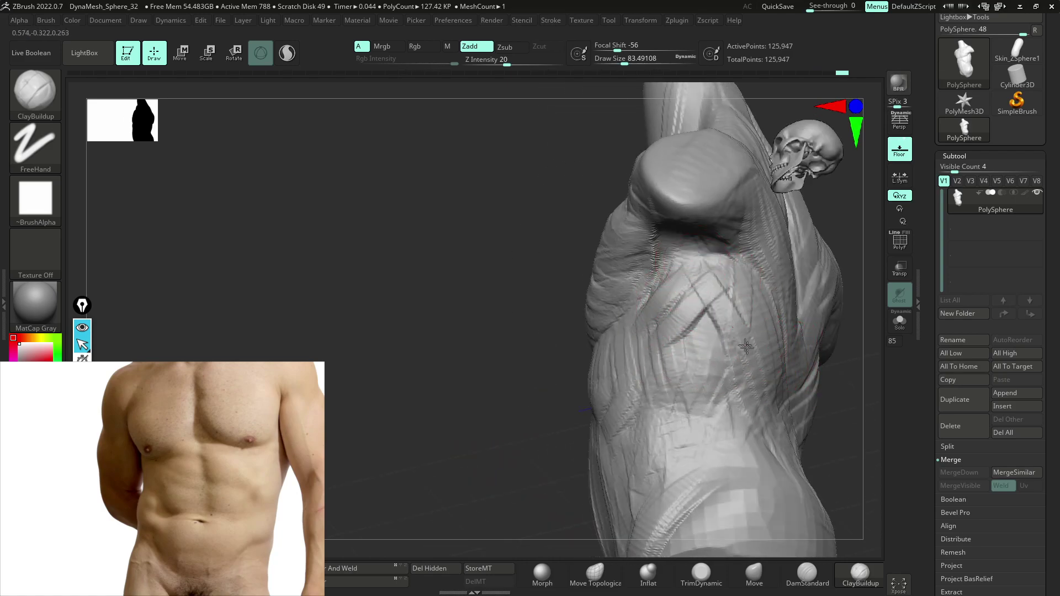
pyautogui.moveTo(848, 440)
pyautogui.mouseDown()
pyautogui.moveTo(817, 436)
pyautogui.moveTo(825, 443)
pyautogui.mouseUp()
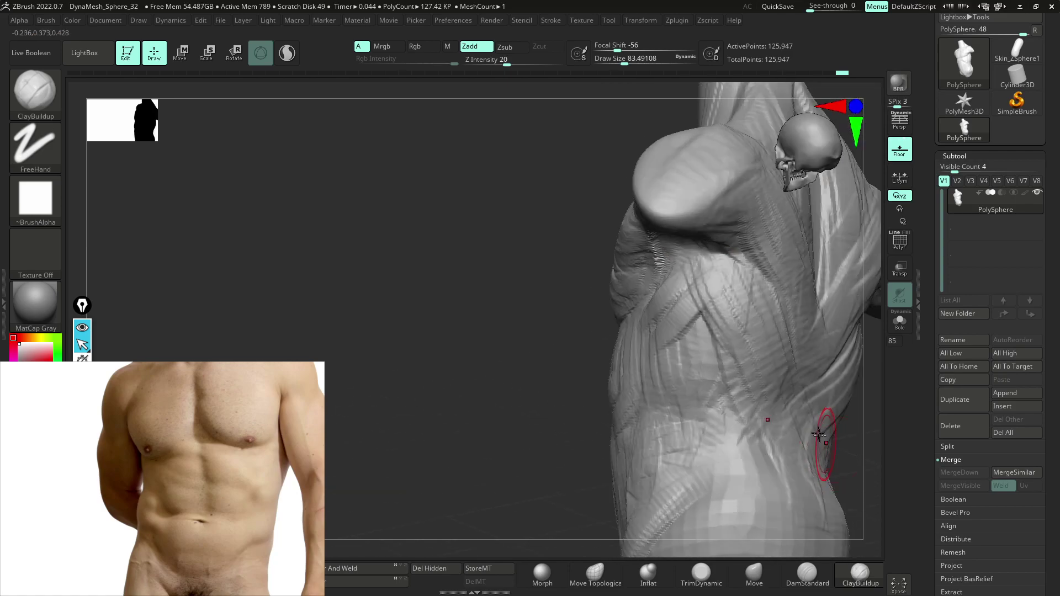
pyautogui.moveTo(737, 271); pyautogui.dragTo(715, 335)
pyautogui.moveTo(563, 436); pyautogui.dragTo(542, 397)
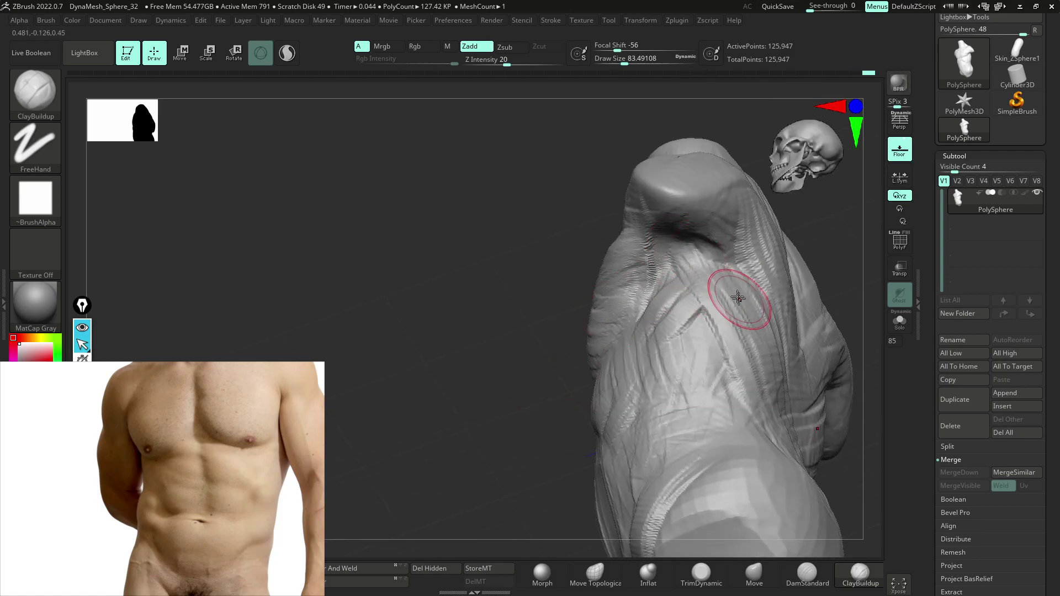
# - Extend the serratus strands forward over the side ribs towards the front of the rib cage
pyautogui.moveTo(555, 470)
pyautogui.mouseDown()
pyautogui.moveTo(477, 470)
pyautogui.moveTo(492, 485)
pyautogui.mouseUp()
pyautogui.moveTo(544, 395)
pyautogui.mouseDown()
pyautogui.moveTo(526, 436)
pyautogui.moveTo(557, 420)
pyautogui.mouseUp()
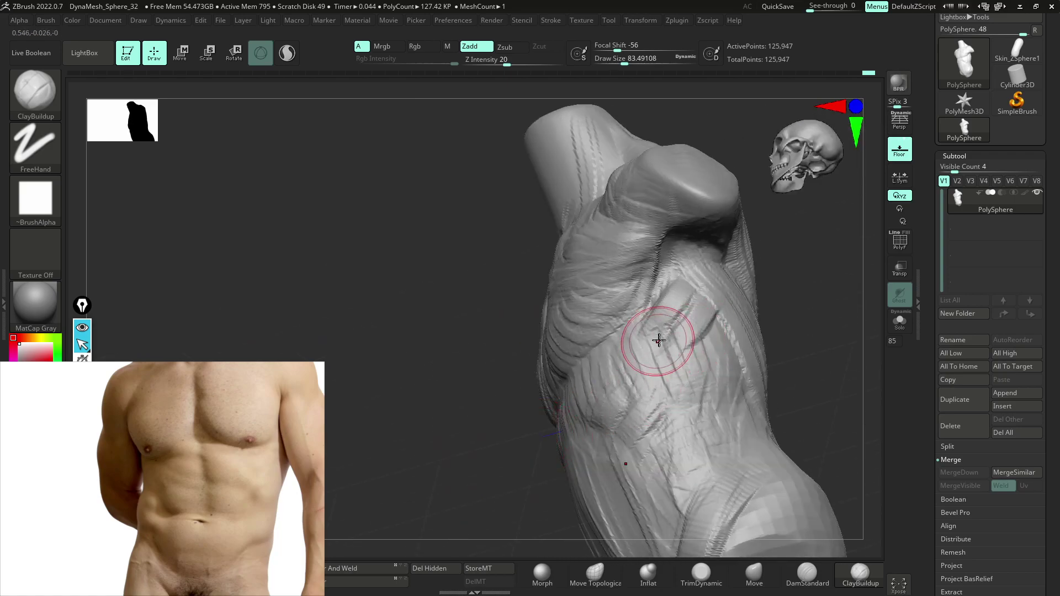
pyautogui.moveTo(664, 337)
pyautogui.mouseDown()
pyautogui.moveTo(679, 355)
pyautogui.moveTo(693, 350)
pyautogui.moveTo(655, 371)
pyautogui.moveTo(626, 341)
pyautogui.mouseUp()
# - Switch to the DamStandard brush and set its Z Intensity to 21
pyautogui.moveTo(793, 349)
pyautogui.mouseDown()
pyautogui.moveTo(793, 377)
pyautogui.moveTo(760, 303)
pyautogui.moveTo(733, 344)
pyautogui.moveTo(591, 338)
pyautogui.mouseUp()
pyautogui.press('b')
pyautogui.press('d')
pyautogui.press('s')
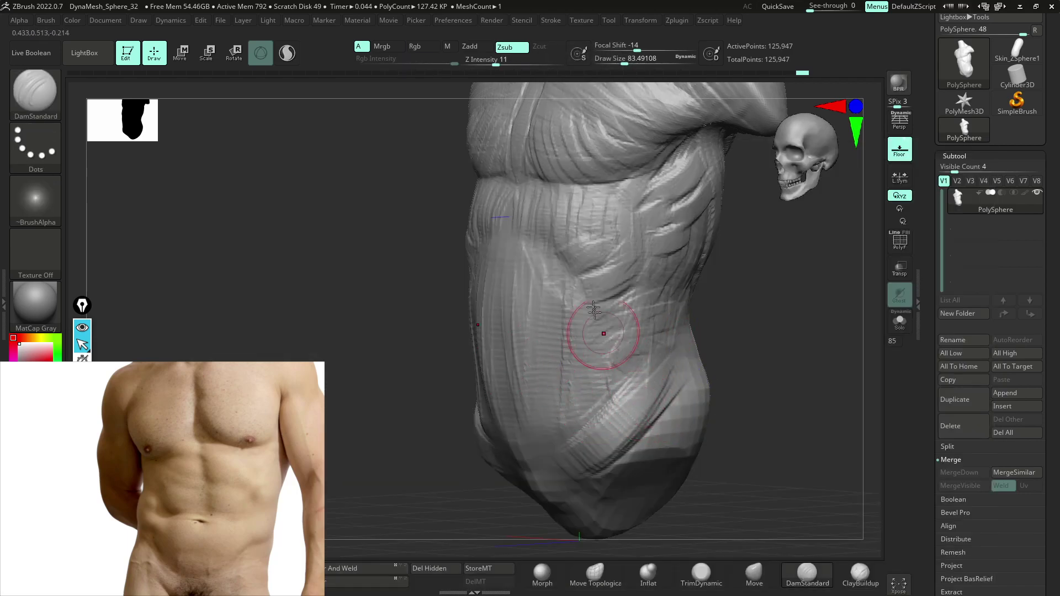
pyautogui.moveTo(497, 63); pyautogui.dragTo(508, 64)
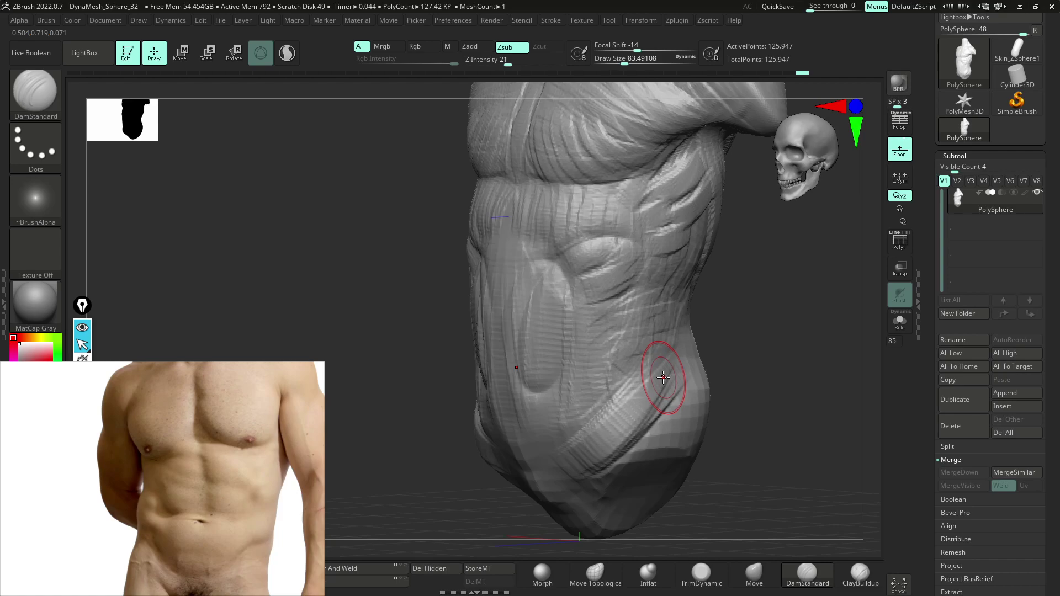
# - Undo the last grooves on the abdomen and carve the rib-cage arch above it
pyautogui.hotkey('ctrl', 'z')
pyautogui.hotkey('ctrl', 'z')
pyautogui.moveTo(715, 334); pyautogui.dragTo(784, 321)
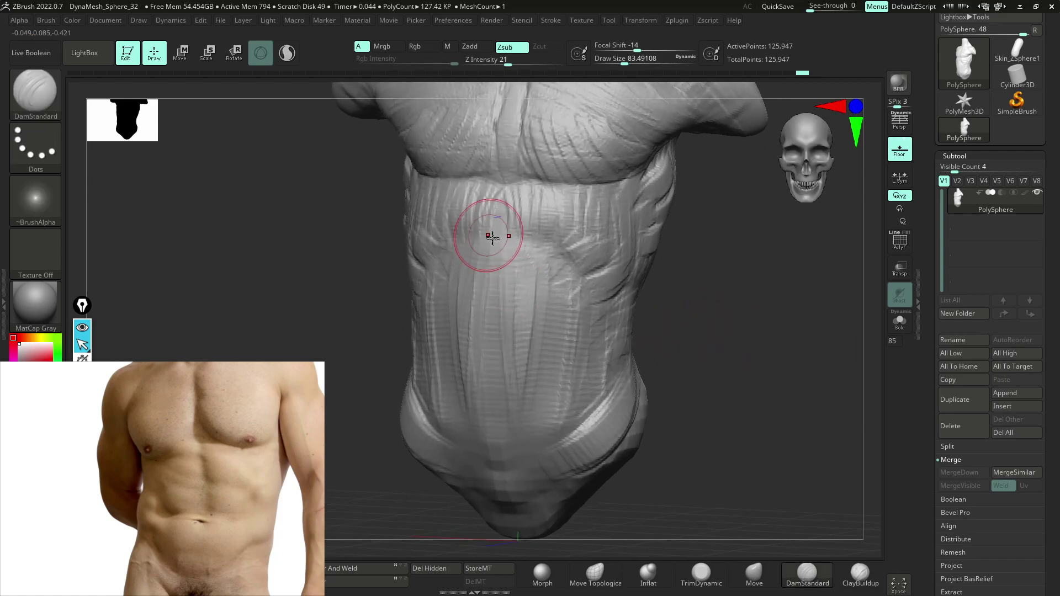
pyautogui.moveTo(564, 261)
pyautogui.mouseDown()
pyautogui.moveTo(555, 274)
pyautogui.moveTo(541, 218)
pyautogui.moveTo(490, 227)
pyautogui.mouseUp()
pyautogui.keyDown('alt'); pyautogui.moveTo(512, 177); pyautogui.dragTo(524, 292, button='right'); pyautogui.keyUp('alt')
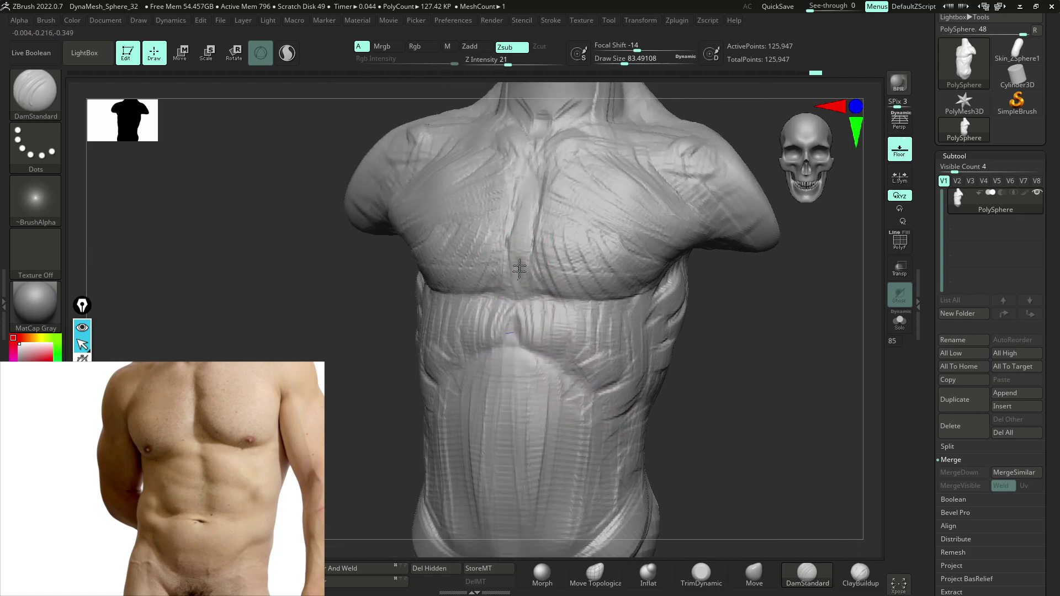
# - Carve the sternum line between the pectorals and sharpen the creases along the outer chest and its lower edge
pyautogui.moveTo(520, 278); pyautogui.dragTo(535, 179)
pyautogui.moveTo(776, 407); pyautogui.dragTo(697, 319)
pyautogui.moveTo(633, 159); pyautogui.dragTo(691, 235)
pyautogui.moveTo(752, 346)
pyautogui.mouseDown()
pyautogui.moveTo(744, 260)
pyautogui.moveTo(712, 263)
pyautogui.mouseUp()
pyautogui.moveTo(674, 226); pyautogui.dragTo(580, 265)
pyautogui.moveTo(425, 341); pyautogui.dragTo(439, 371)
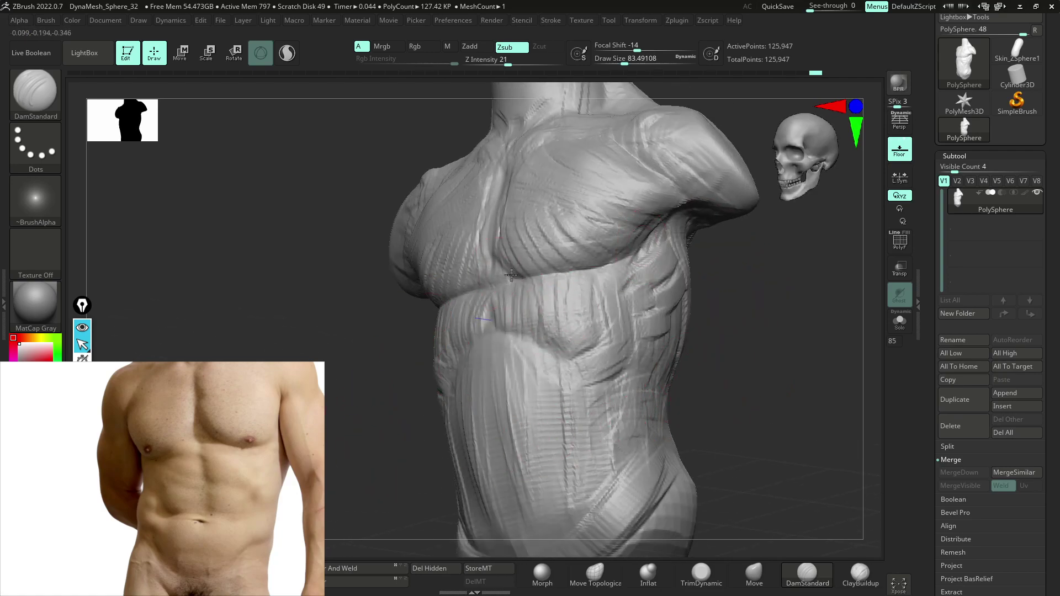
# - Carve the navel hollow at the centre of the abdomen and the short horizontal creases beside it
pyautogui.moveTo(676, 337); pyautogui.dragTo(561, 315)
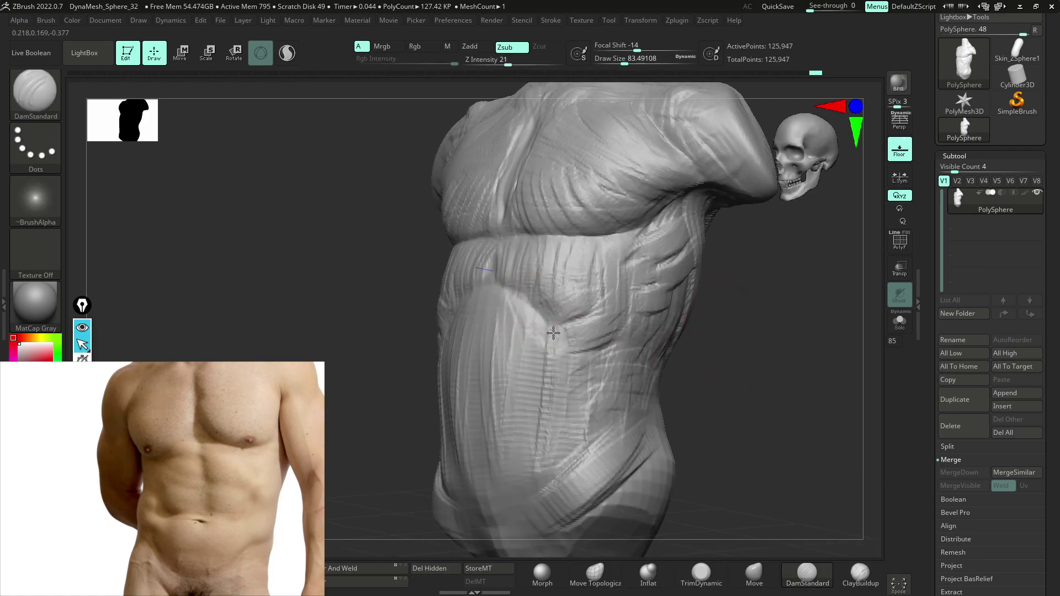
pyautogui.keyDown('alt'); pyautogui.moveTo(551, 458); pyautogui.dragTo(694, 316, button='right'); pyautogui.keyUp('alt')
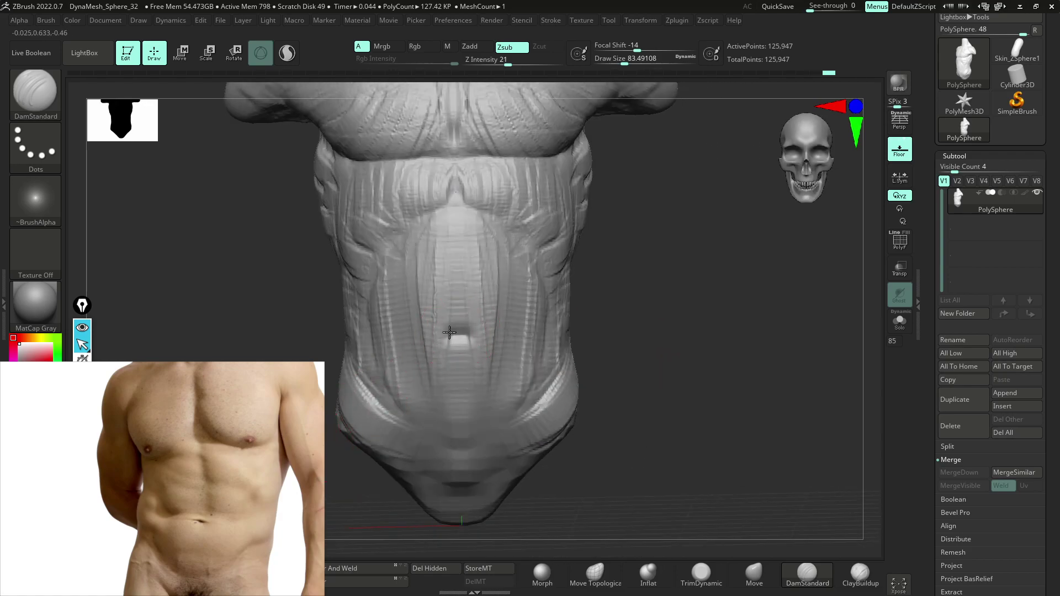
pyautogui.moveTo(455, 342); pyautogui.dragTo(438, 341)
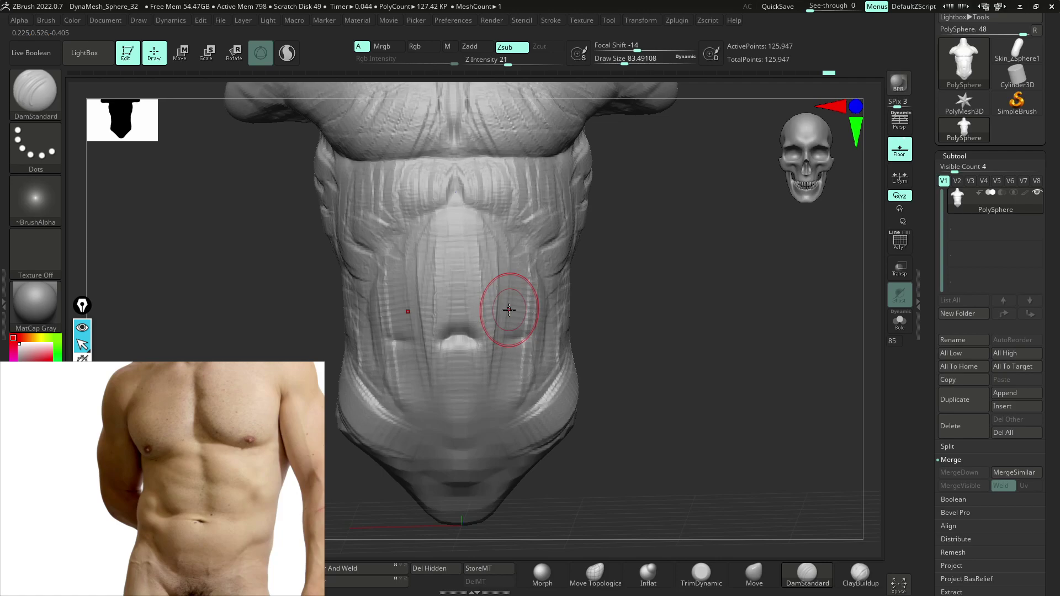
# - Mark out the paired abdominal blocks with masks at a draw size of about 54, and clear the masking
pyautogui.press('space')
pyautogui.press('ctrl')
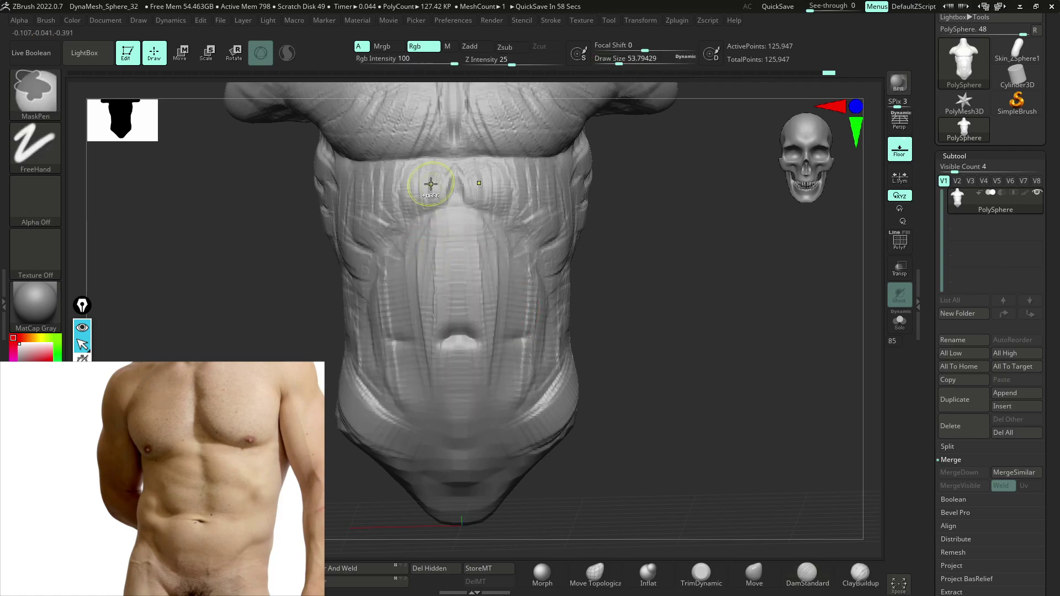
pyautogui.moveTo(428, 252)
pyautogui.keyDown('ctrl'); pyautogui.mouseDown()
pyautogui.moveTo(426, 236)
pyautogui.moveTo(439, 249)
pyautogui.moveTo(433, 243)
pyautogui.moveTo(409, 309)
pyautogui.moveTo(398, 286)
pyautogui.moveTo(422, 278)
pyautogui.moveTo(421, 383)
pyautogui.moveTo(394, 362)
pyautogui.moveTo(431, 387)
pyautogui.moveTo(480, 381)
pyautogui.moveTo(478, 309)
pyautogui.moveTo(484, 379)
pyautogui.mouseUp(); pyautogui.keyUp('ctrl')
pyautogui.moveTo(431, 439)
pyautogui.keyDown('ctrl'); pyautogui.mouseDown()
pyautogui.moveTo(445, 439)
pyautogui.moveTo(442, 488)
pyautogui.moveTo(456, 509)
pyautogui.mouseUp(); pyautogui.keyUp('ctrl')
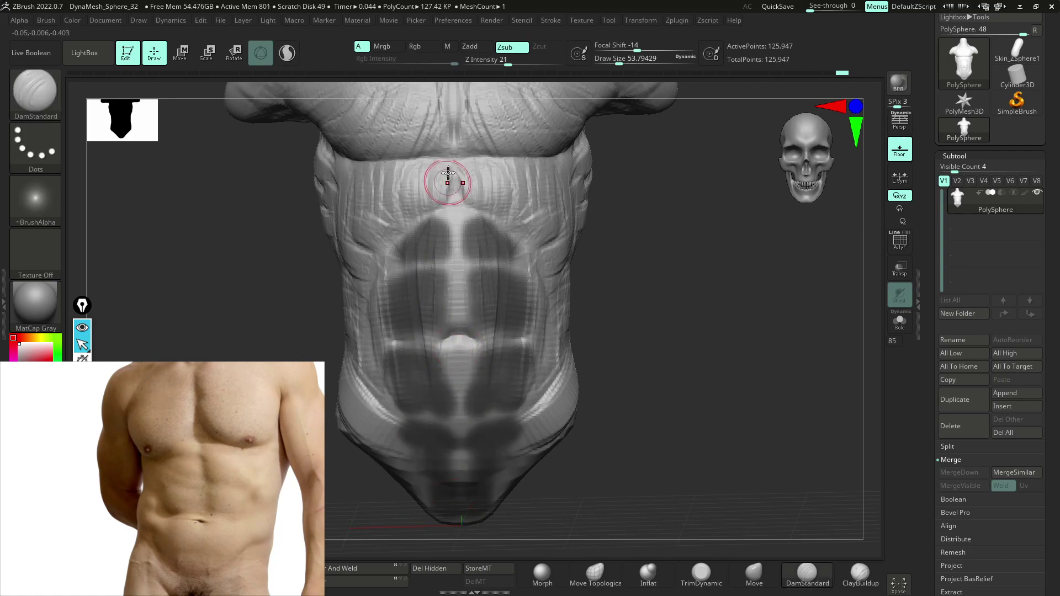
pyautogui.hotkey('ctrl', 'z')
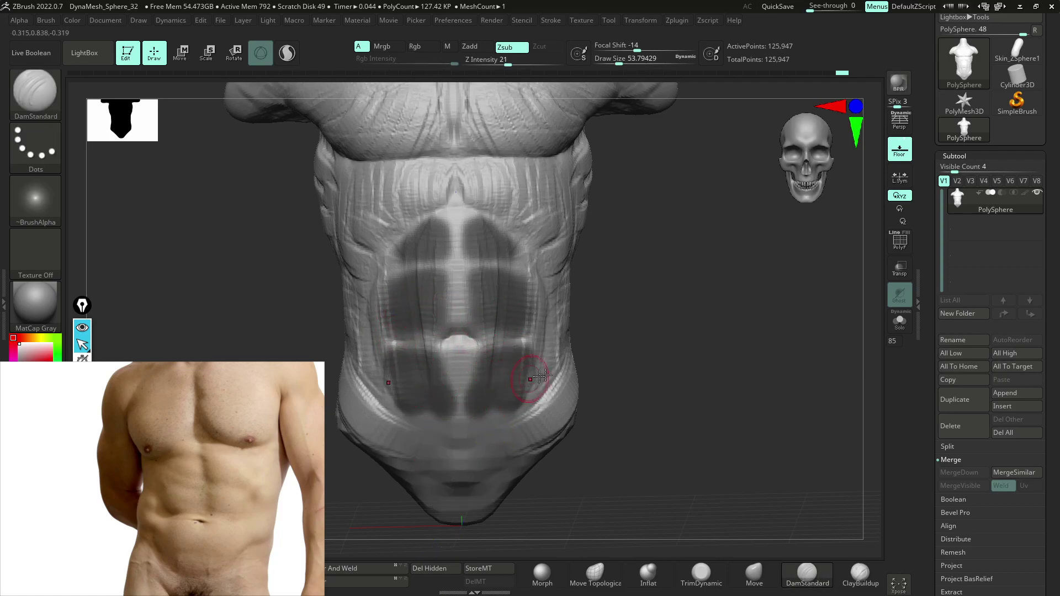
pyautogui.keyDown('ctrl'); pyautogui.moveTo(660, 385); pyautogui.dragTo(676, 391); pyautogui.keyUp('ctrl')
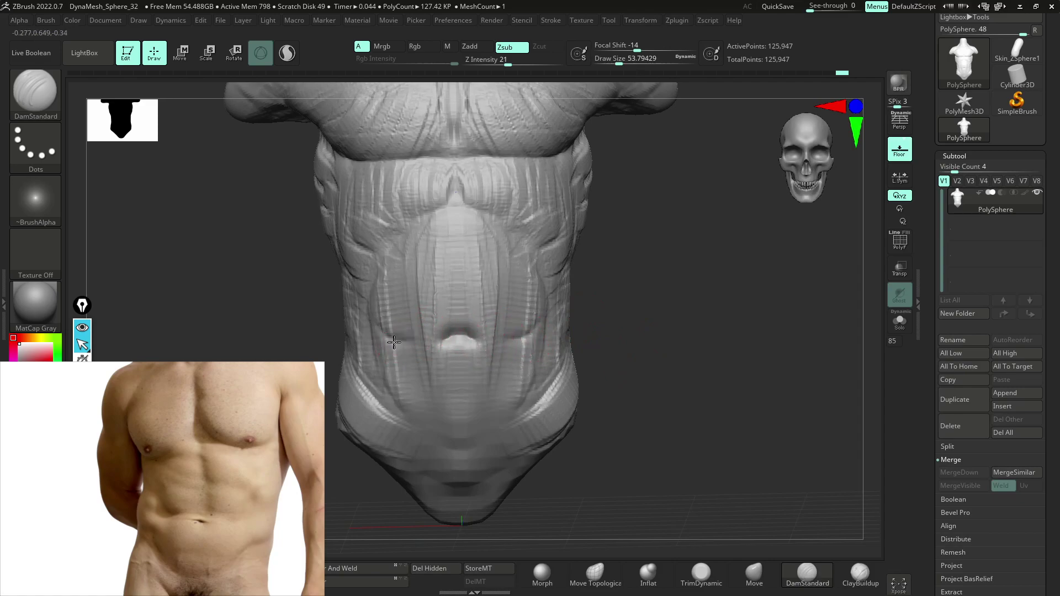
# - Carve the horizontal crease across the navel level and outline the sides and base of the lower abdominal block
pyautogui.moveTo(637, 335); pyautogui.dragTo(615, 329)
pyautogui.moveTo(467, 340)
pyautogui.mouseDown()
pyautogui.moveTo(503, 342)
pyautogui.moveTo(443, 359)
pyautogui.mouseUp()
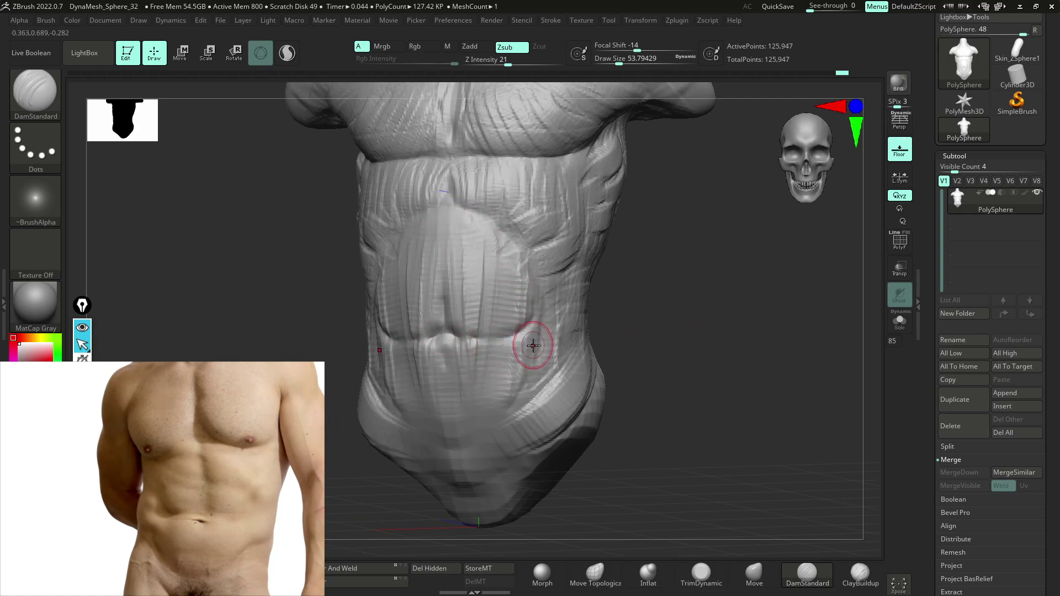
pyautogui.moveTo(539, 351); pyautogui.dragTo(512, 407)
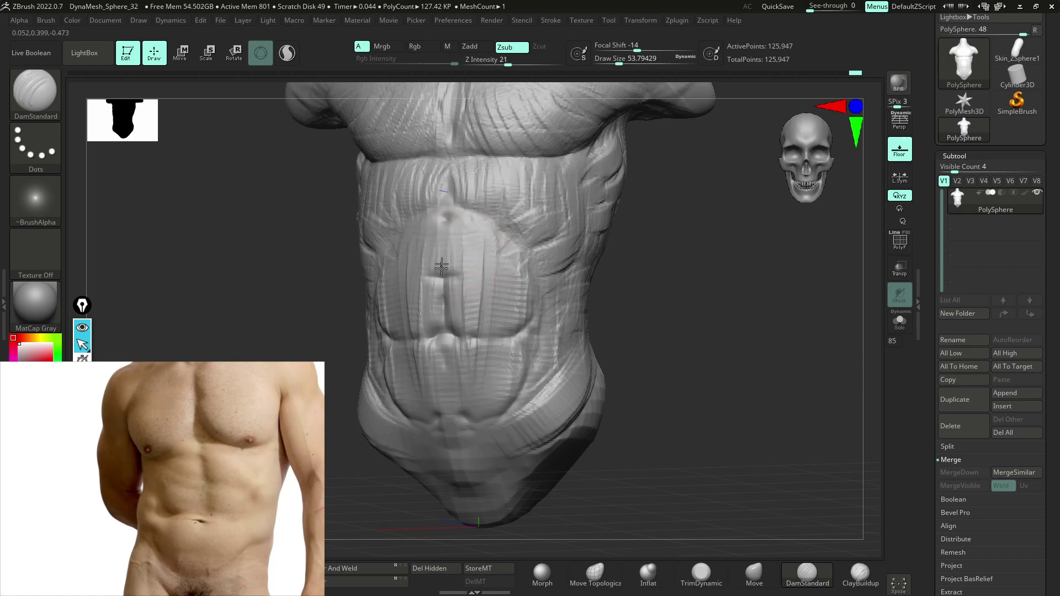
# - Carve the horizontal crease across the upper abdomen and round off the outer edges of the blocks beside it
pyautogui.moveTo(397, 278); pyautogui.dragTo(499, 276)
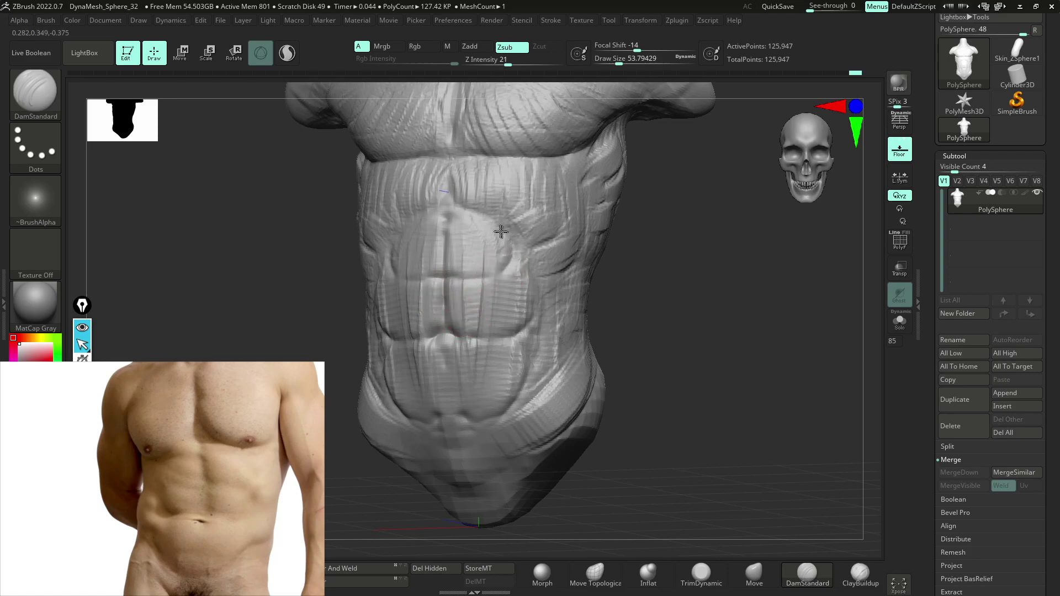
pyautogui.moveTo(503, 267); pyautogui.dragTo(514, 243)
pyautogui.moveTo(532, 280); pyautogui.dragTo(500, 276)
pyautogui.moveTo(462, 330); pyautogui.dragTo(474, 280)
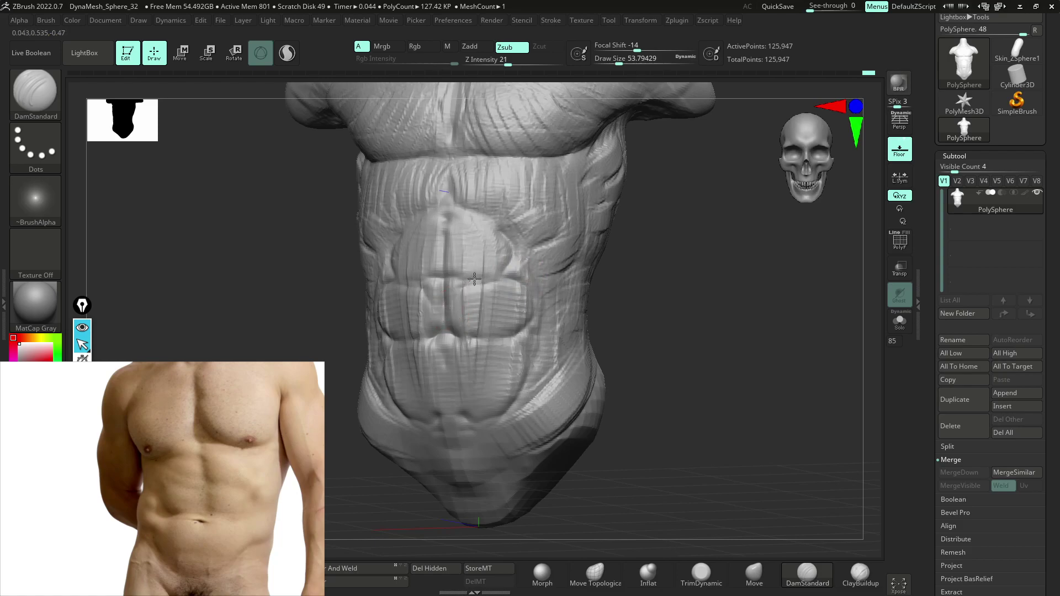
pyautogui.moveTo(650, 353)
pyautogui.mouseDown()
pyautogui.moveTo(726, 365)
pyautogui.moveTo(556, 297)
pyautogui.mouseUp()
pyautogui.press('ctrl')
pyautogui.press('b')
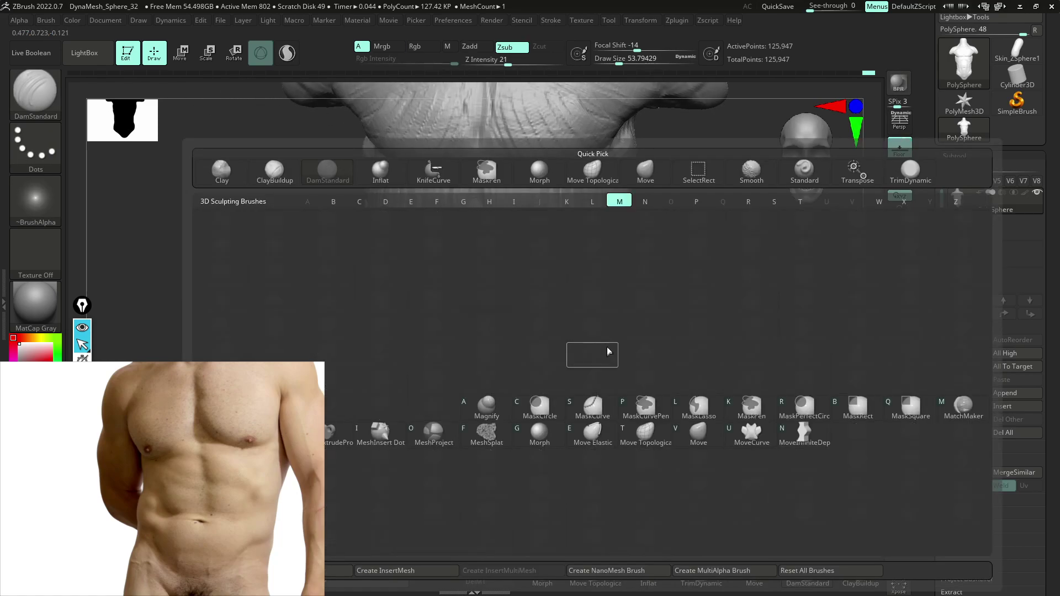
pyautogui.press('m')
pyautogui.press('v')
pyautogui.press('space')
pyautogui.moveTo(690, 310); pyautogui.dragTo(555, 316)
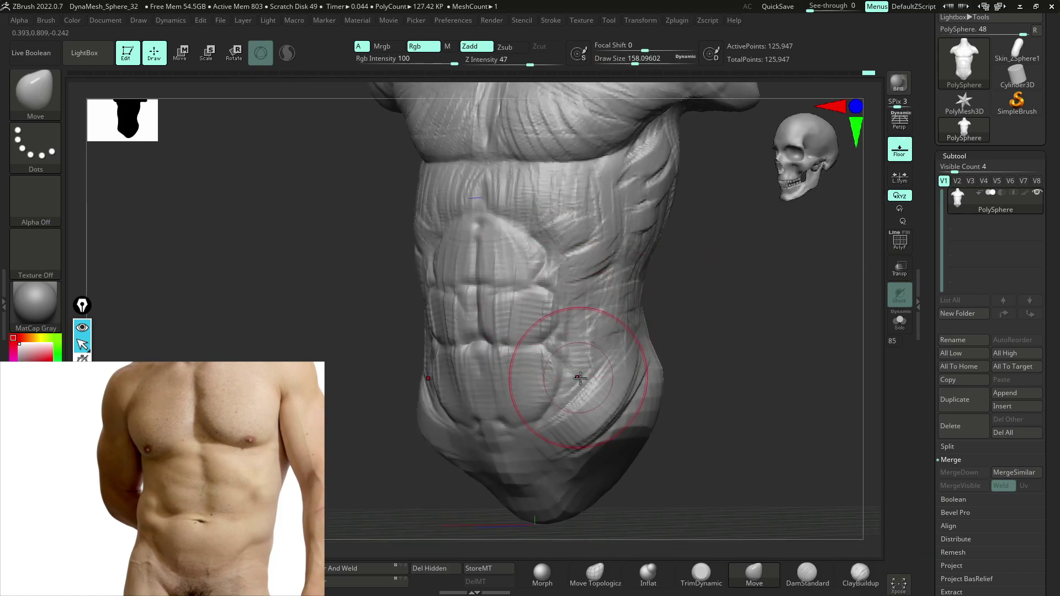
pyautogui.keyDown('shift'); pyautogui.moveTo(715, 361); pyautogui.dragTo(717, 360); pyautogui.keyUp('shift')
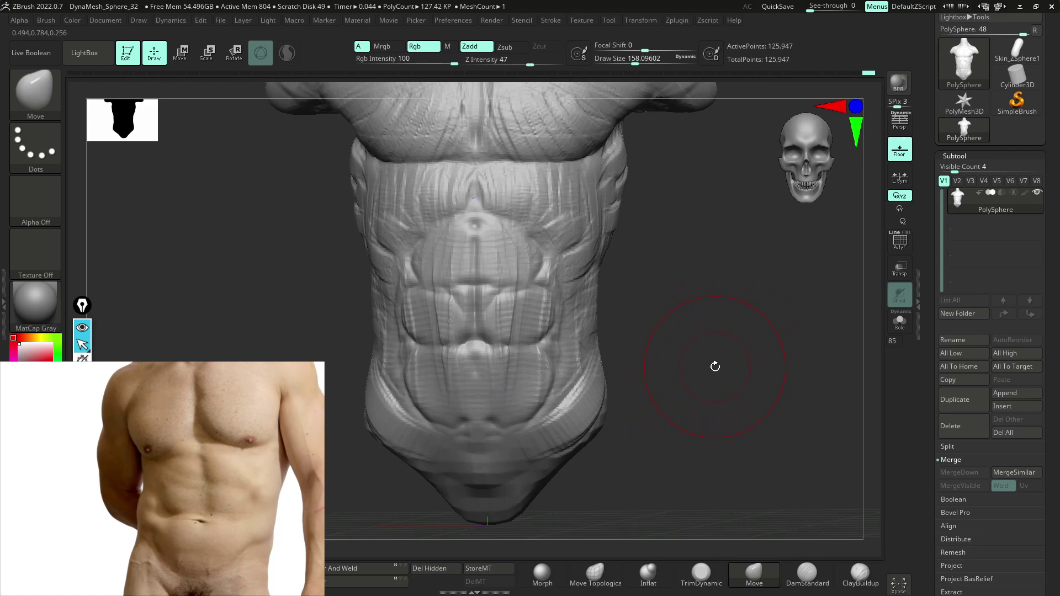
# - Build up and smooth the oblique muscle between the abdominals and the hip with ClayBuildup at a draw size of about 87
pyautogui.press('b')
pyautogui.press('c')
pyautogui.press('b')
pyautogui.moveTo(705, 367); pyautogui.dragTo(628, 355)
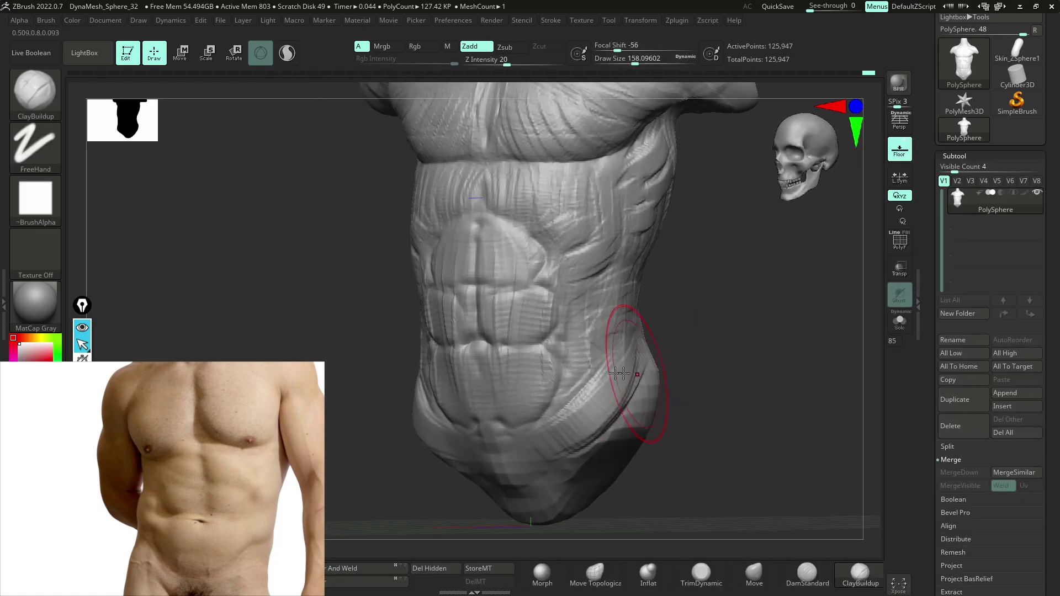
pyautogui.hotkey('ctrl', 'z')
pyautogui.press('space')
pyautogui.moveTo(587, 351); pyautogui.dragTo(587, 347)
pyautogui.hotkey('ctrl', 'z')
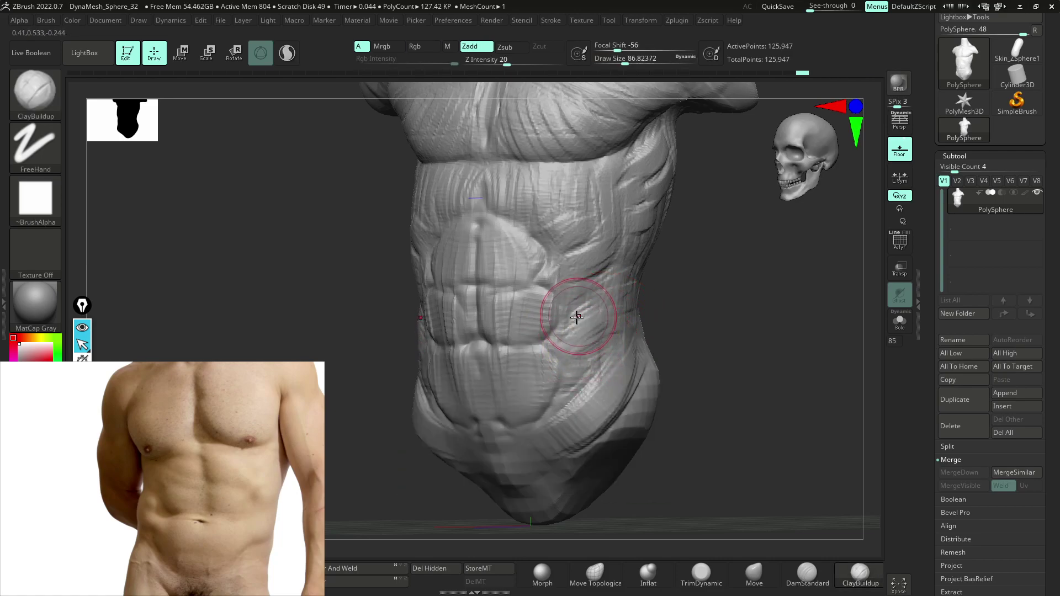
pyautogui.moveTo(645, 332)
pyautogui.keyDown('shift'); pyautogui.mouseDown()
pyautogui.moveTo(727, 334)
pyautogui.moveTo(523, 381)
pyautogui.moveTo(407, 326)
pyautogui.moveTo(568, 368)
pyautogui.mouseUp(); pyautogui.keyUp('shift')
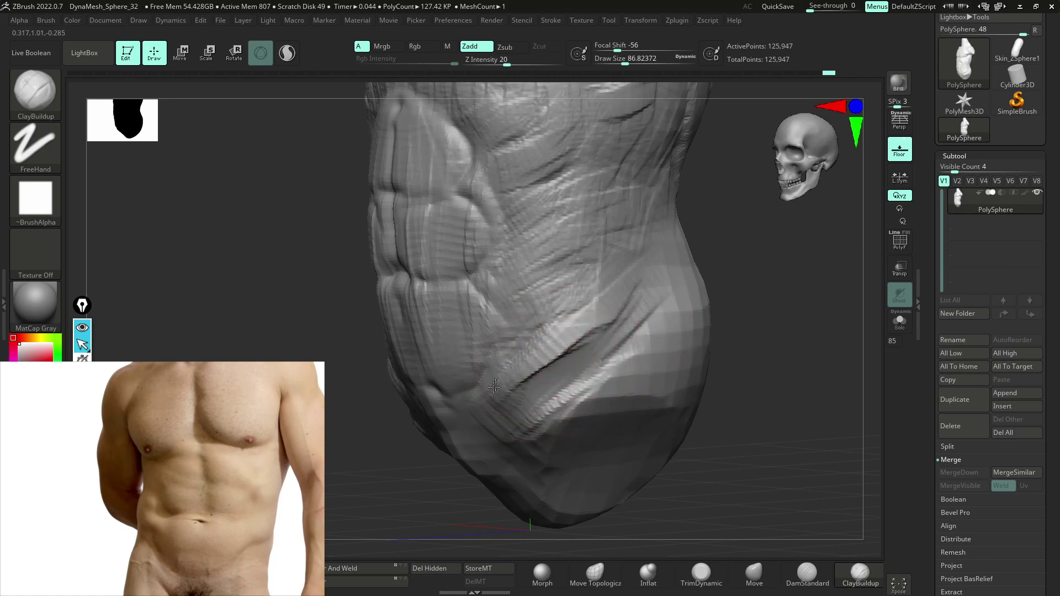
pyautogui.moveTo(632, 391)
pyautogui.mouseDown()
pyautogui.moveTo(450, 391)
pyautogui.moveTo(477, 389)
pyautogui.moveTo(493, 407)
pyautogui.mouseUp()
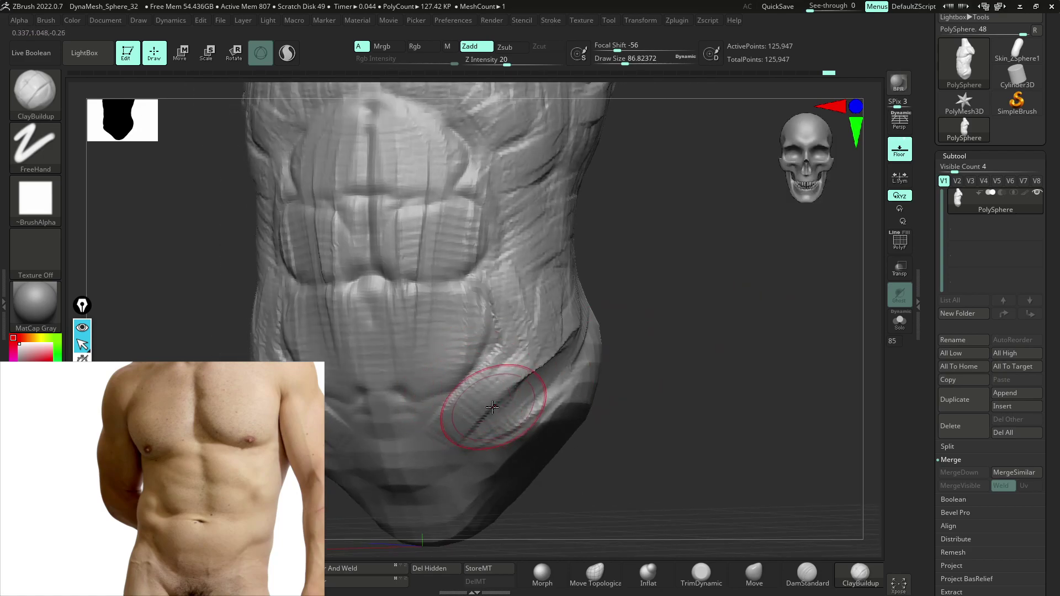
# - Build up the diagonal band between the lower abdomen and the hip with a smaller draw size of about 41
pyautogui.press('space')
pyautogui.press('ctrl')
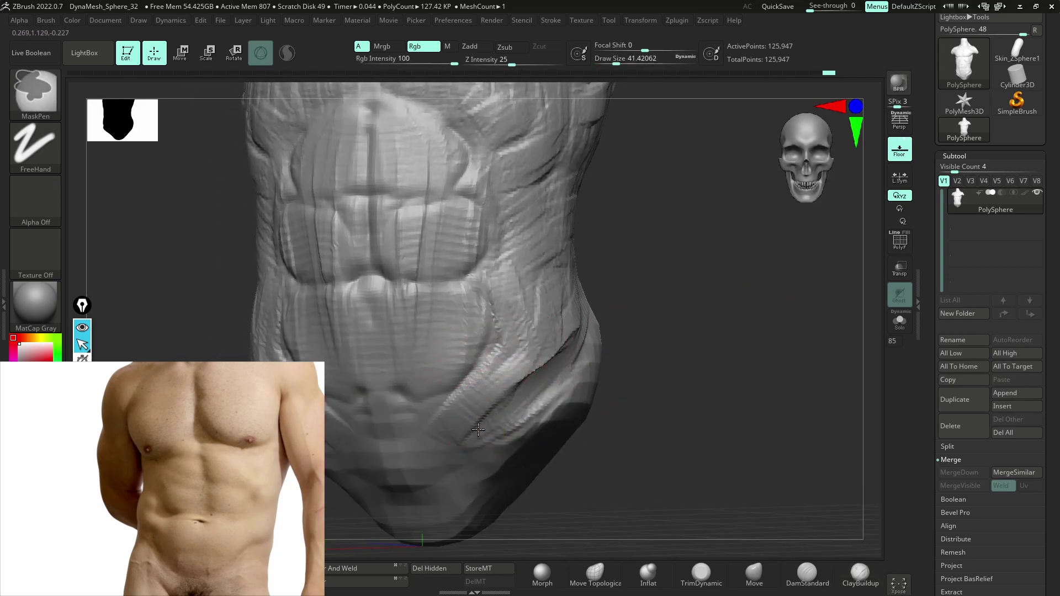
pyautogui.moveTo(615, 386)
pyautogui.mouseDown()
pyautogui.moveTo(750, 406)
pyautogui.moveTo(768, 436)
pyautogui.moveTo(744, 276)
pyautogui.moveTo(713, 420)
pyautogui.moveTo(608, 309)
pyautogui.moveTo(627, 348)
pyautogui.moveTo(774, 392)
pyautogui.mouseUp()
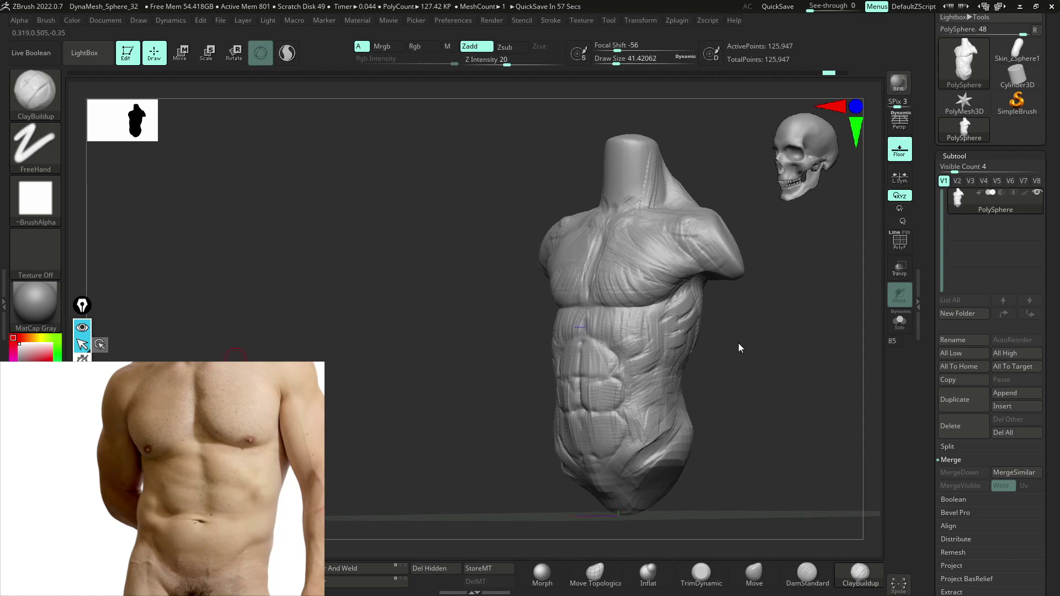
# - Sketch the pelvis outline in magenta and the iliac crest bands in yellow over the lower torso, and clear the drawing
pyautogui.moveTo(721, 371)
pyautogui.keyDown('alt'); pyautogui.mouseDown()
pyautogui.moveTo(722, 390)
pyautogui.moveTo(688, 359)
pyautogui.moveTo(734, 397)
pyautogui.moveTo(704, 396)
pyautogui.mouseUp(); pyautogui.keyUp('alt')
pyautogui.press('ctrl')
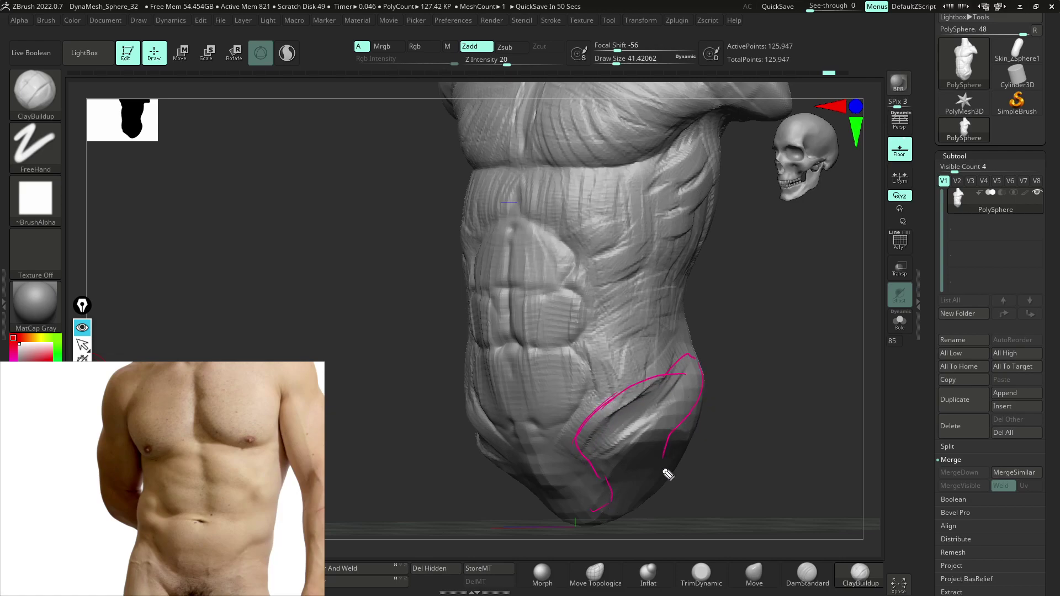
pyautogui.moveTo(666, 423); pyautogui.dragTo(643, 450)
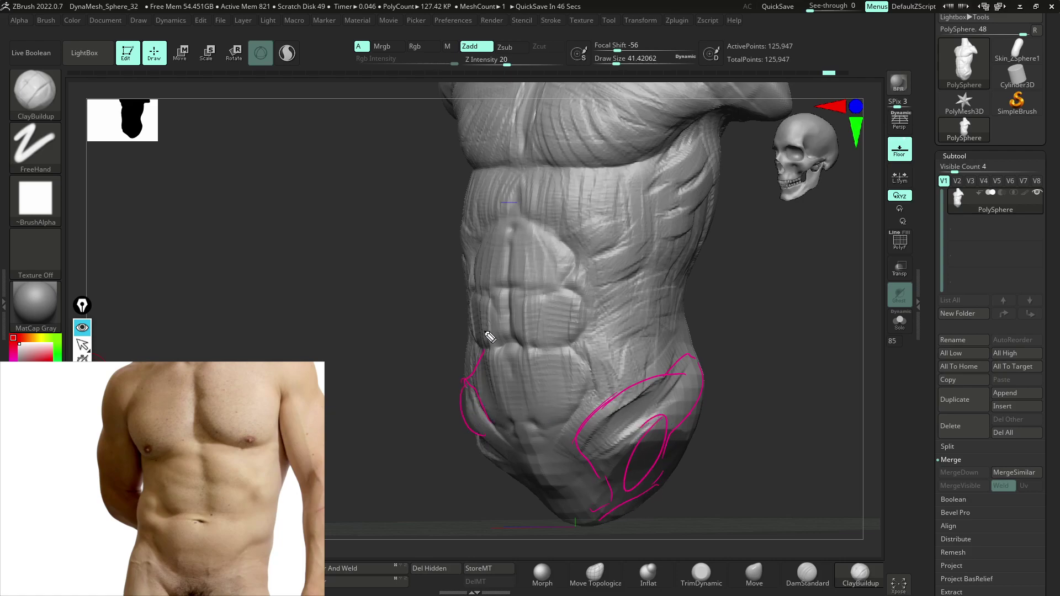
pyautogui.moveTo(572, 368); pyautogui.dragTo(537, 355)
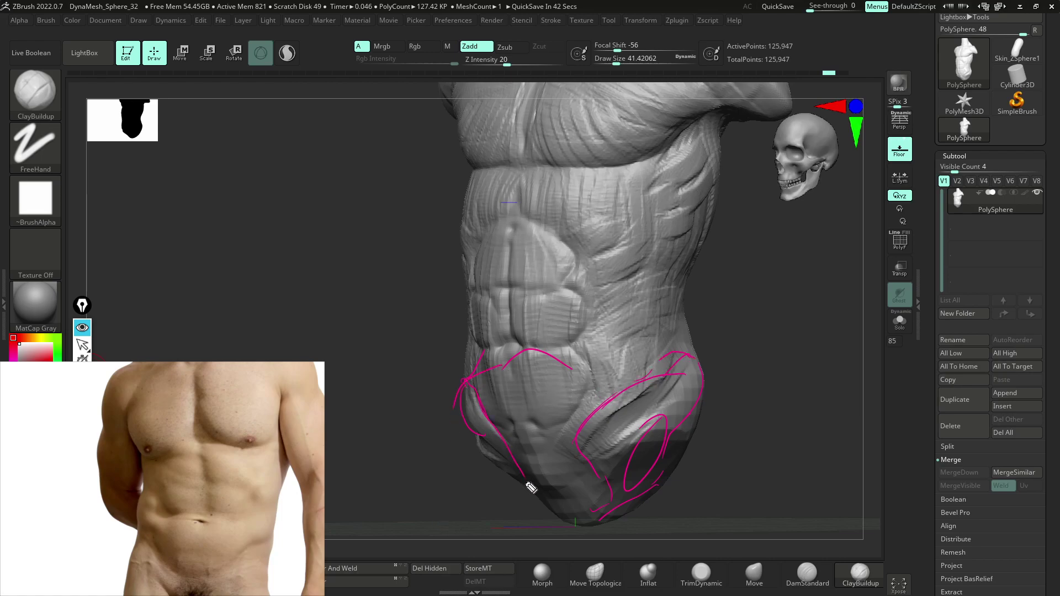
pyautogui.moveTo(519, 509); pyautogui.dragTo(485, 419)
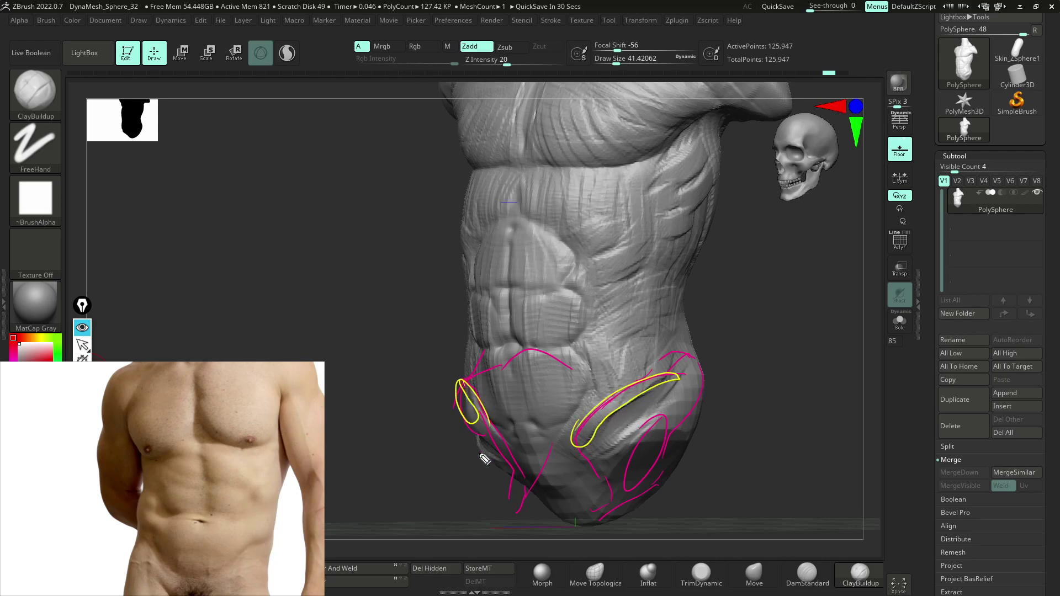
pyautogui.click(82, 452)
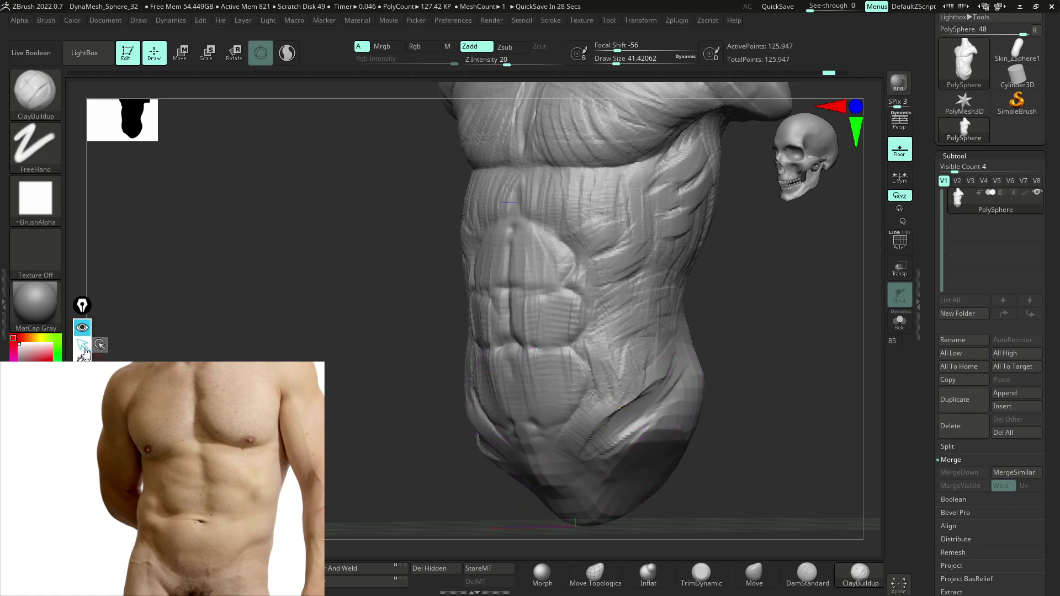
# - Build up the iliac crest ridge and fill the groin area below it with ClayBuildup at a draw size of about 101
pyautogui.moveTo(763, 385); pyautogui.dragTo(726, 412)
pyautogui.press('b')
pyautogui.press('m')
pyautogui.press('v')
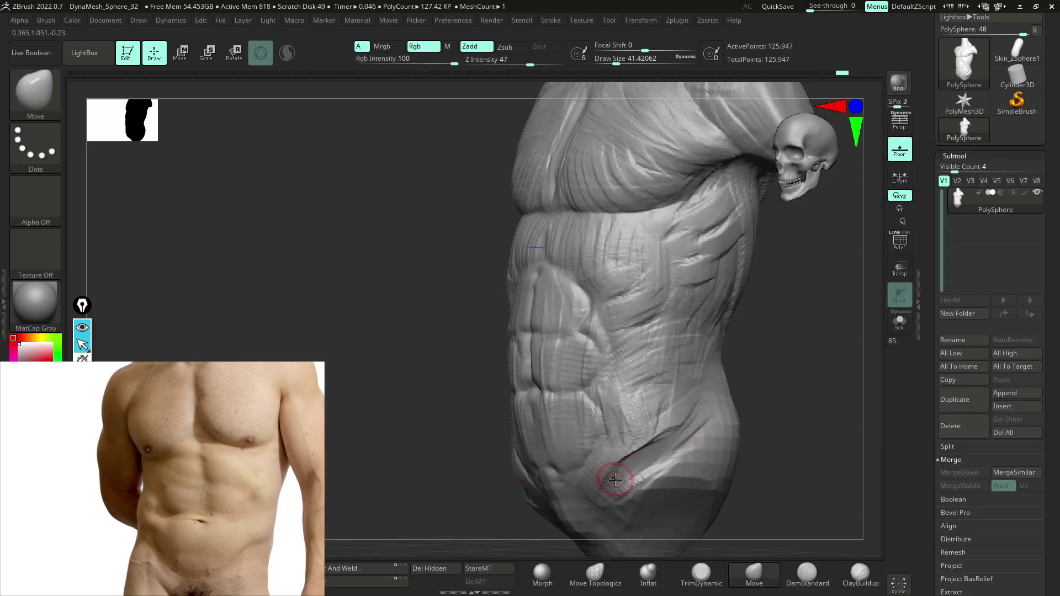
pyautogui.press('b')
pyautogui.press('c')
pyautogui.press('b')
pyautogui.press('space')
pyautogui.moveTo(635, 400); pyautogui.dragTo(666, 401)
pyautogui.moveTo(623, 490)
pyautogui.mouseDown()
pyautogui.moveTo(618, 508)
pyautogui.moveTo(653, 503)
pyautogui.moveTo(605, 503)
pyautogui.moveTo(663, 408)
pyautogui.mouseUp()
pyautogui.moveTo(610, 448)
pyautogui.keyDown('alt'); pyautogui.mouseDown()
pyautogui.moveTo(658, 403)
pyautogui.moveTo(679, 434)
pyautogui.moveTo(644, 449)
pyautogui.moveTo(646, 439)
pyautogui.mouseUp(); pyautogui.keyUp('alt')
pyautogui.press('ctrl')
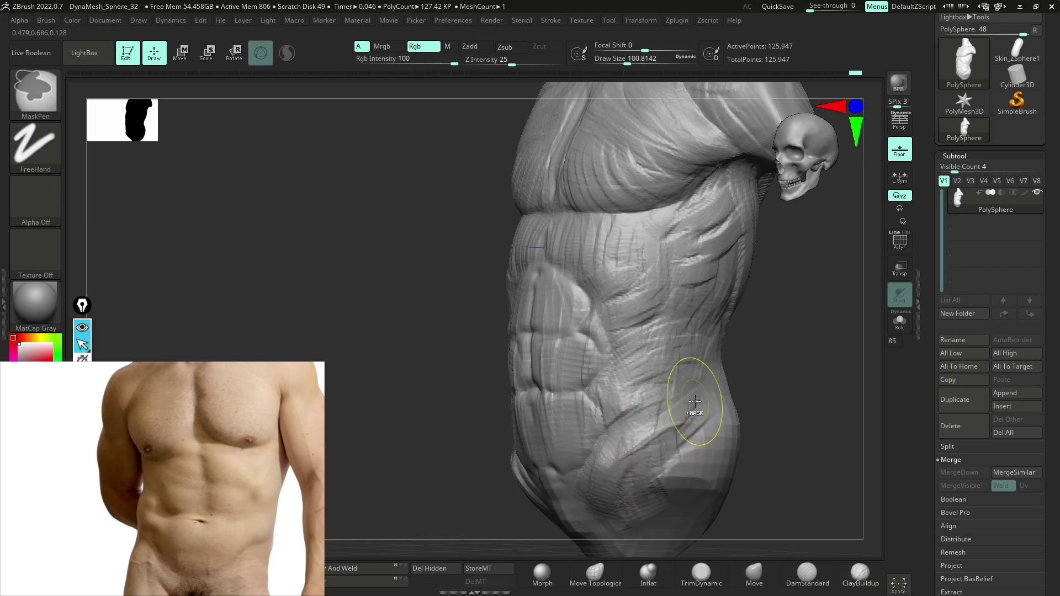
# - Undo the last hip strokes and rework the iliac crest with the draw size at about 65 and Z Intensity at 15
pyautogui.hotkey('ctrl', 'z')
pyautogui.hotkey('ctrl', 'z')
pyautogui.hotkey('ctrl', 'z')
pyautogui.hotkey('ctrl', 'z')
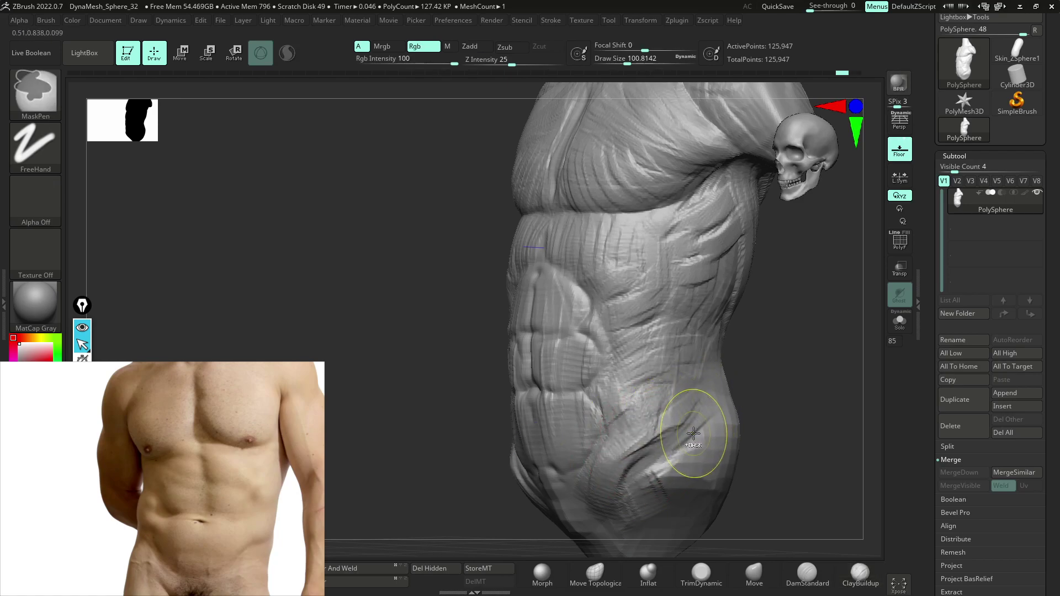
pyautogui.press('space')
pyautogui.moveTo(714, 437); pyautogui.dragTo(708, 439)
pyautogui.moveTo(700, 402); pyautogui.dragTo(694, 402)
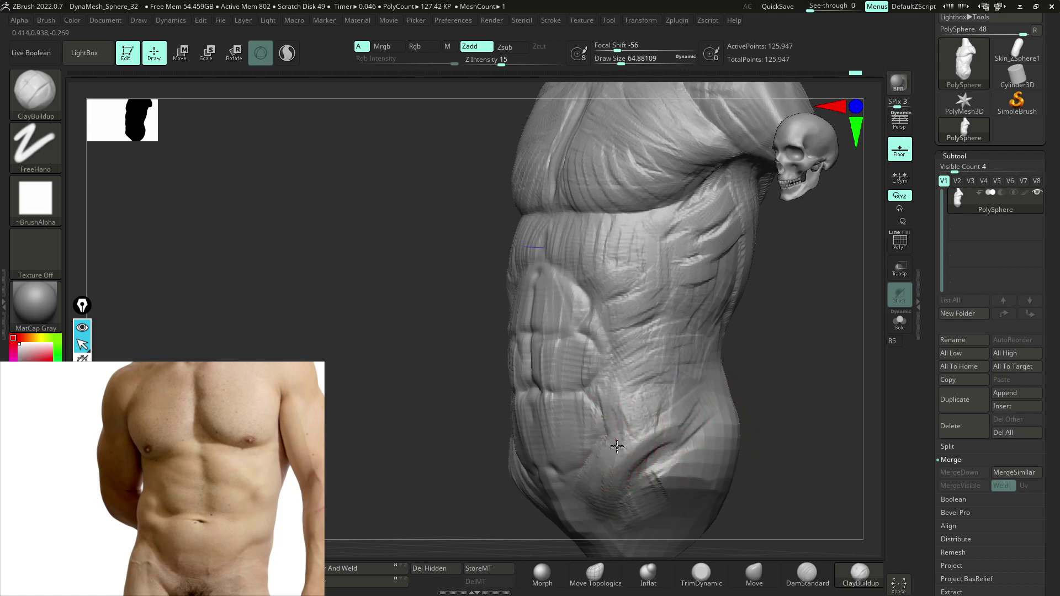
# - Adjust the abdomen's front profile from the side with the Move brush at a draw size of about 286
pyautogui.moveTo(620, 414); pyautogui.dragTo(639, 433, button='right')
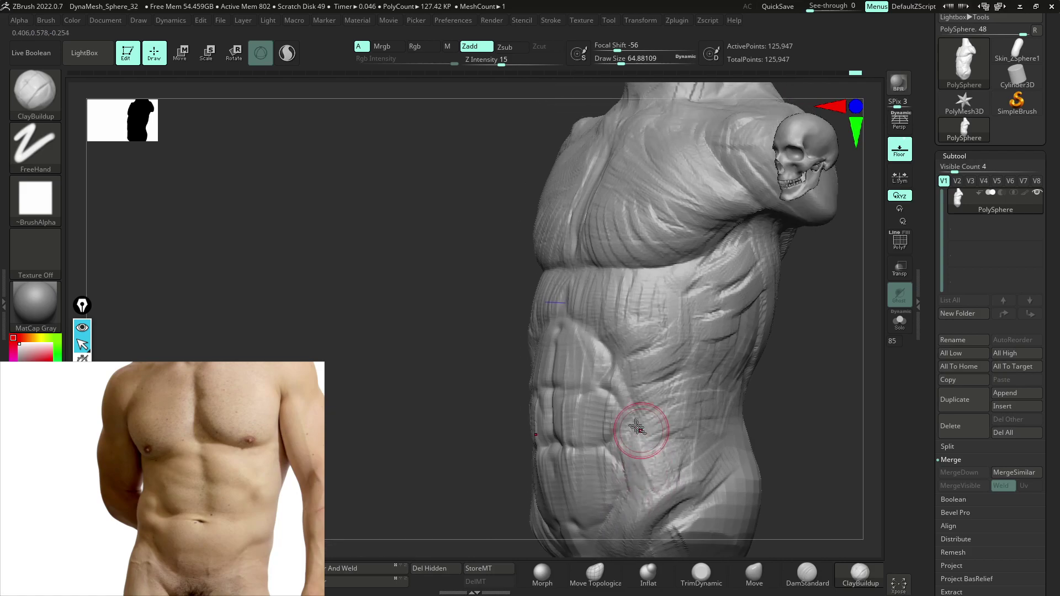
pyautogui.moveTo(643, 352); pyautogui.dragTo(747, 397, button='right')
pyautogui.press('b')
pyautogui.press('m')
pyautogui.press('v')
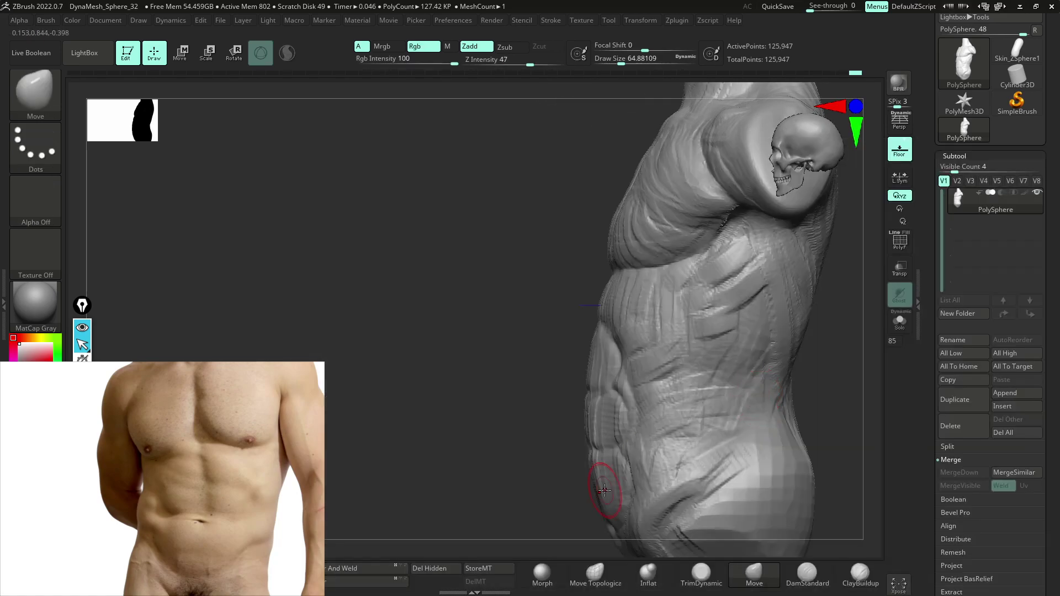
pyautogui.press('space')
pyautogui.moveTo(652, 391); pyautogui.dragTo(680, 389)
pyautogui.keyDown('ctrl'); pyautogui.moveTo(698, 405); pyautogui.dragTo(684, 388, button='right'); pyautogui.keyUp('ctrl')
pyautogui.moveTo(625, 423); pyautogui.dragTo(622, 423)
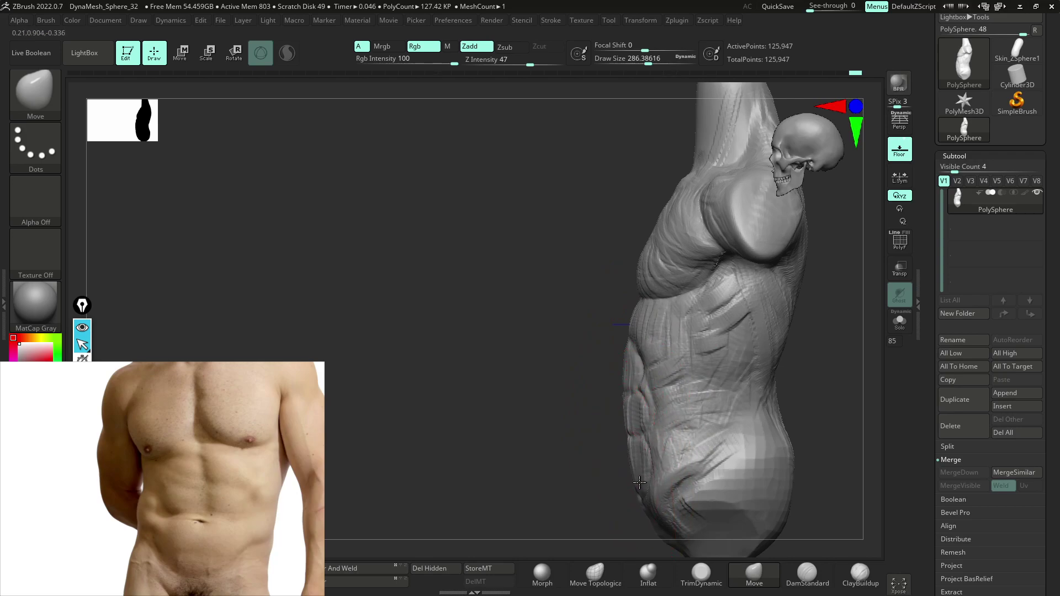
# - Push the rear contour of the hips and lower back slightly forward in the side view
pyautogui.keyDown('alt'); pyautogui.moveTo(636, 514); pyautogui.dragTo(589, 413, button='right'); pyautogui.keyUp('alt')
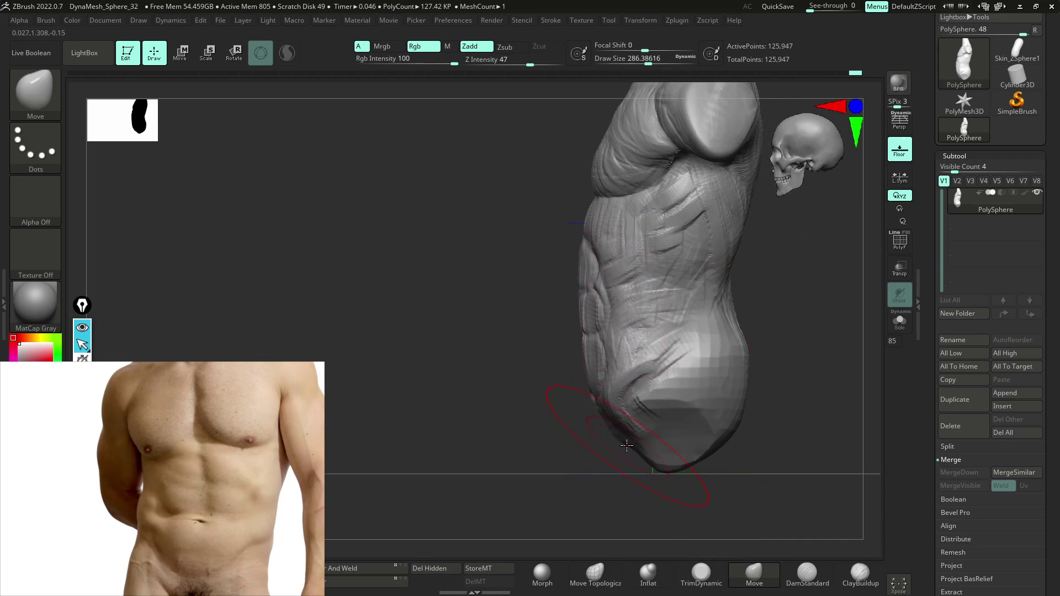
pyautogui.keyDown('alt'); pyautogui.moveTo(719, 386); pyautogui.dragTo(693, 437, button='right'); pyautogui.keyUp('alt')
pyautogui.moveTo(696, 397); pyautogui.dragTo(684, 394)
# - Enlarge the Move brush to a draw size of about 393 and pull the front of the neck forward
pyautogui.keyDown('alt'); pyautogui.moveTo(713, 331); pyautogui.dragTo(705, 385, button='right'); pyautogui.keyUp('alt')
pyautogui.press('space')
pyautogui.moveTo(708, 368)
pyautogui.mouseDown()
pyautogui.moveTo(728, 366)
pyautogui.moveTo(716, 368)
pyautogui.mouseUp()
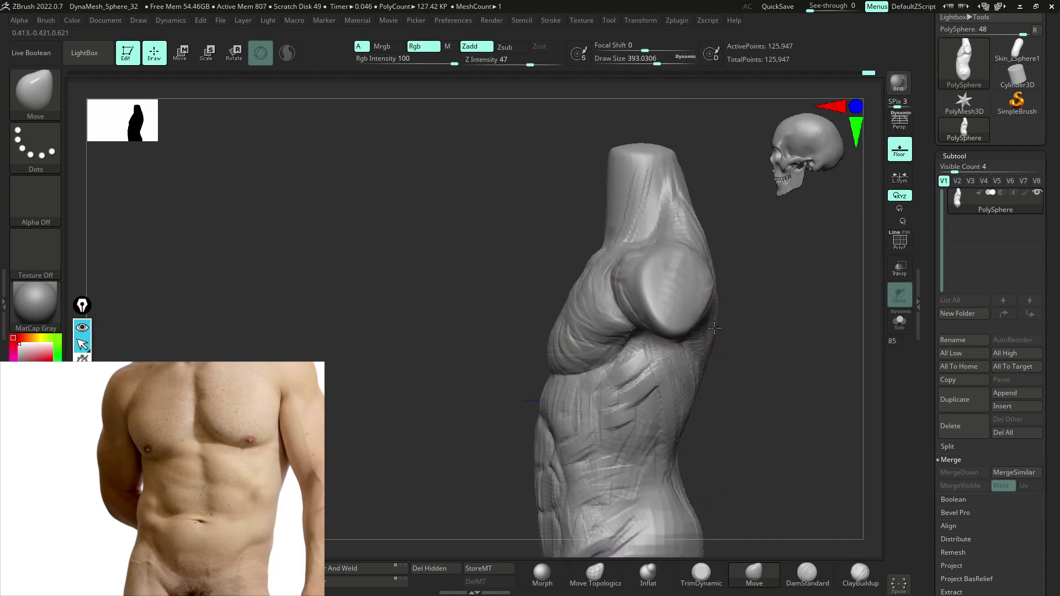
pyautogui.keyDown('alt'); pyautogui.moveTo(718, 329); pyautogui.dragTo(717, 412, button='right'); pyautogui.keyUp('alt')
pyautogui.moveTo(621, 262); pyautogui.dragTo(615, 265)
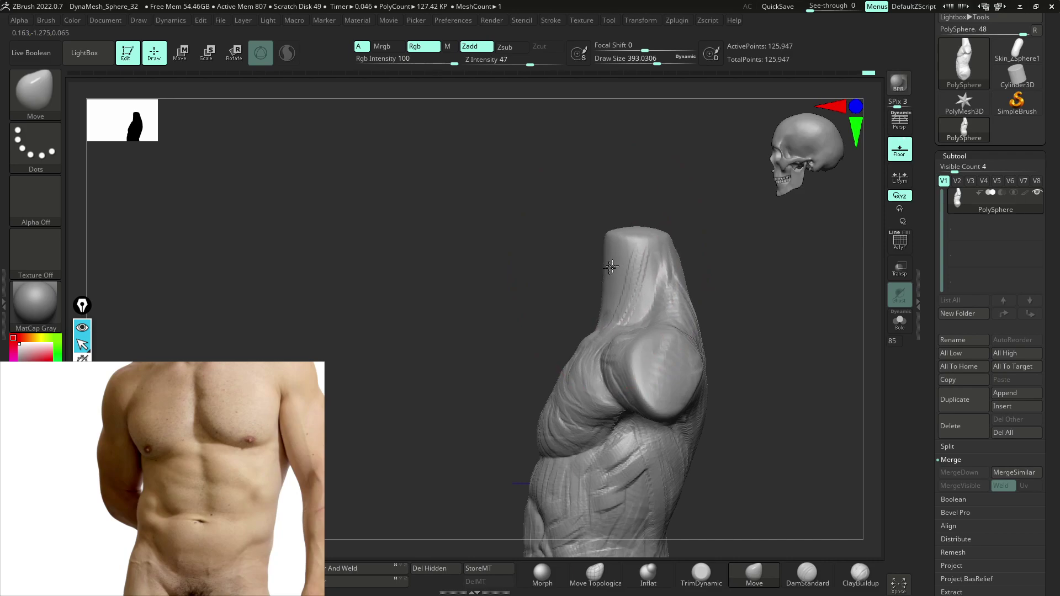
# - Build up the front of the upper neck with the ClayBuildup brush at a draw size of about 83
pyautogui.keyDown('shift'); pyautogui.moveTo(535, 362); pyautogui.dragTo(587, 364, button='right'); pyautogui.keyUp('shift')
pyautogui.keyDown('ctrl'); pyautogui.moveTo(654, 378); pyautogui.dragTo(663, 404, button='right'); pyautogui.keyUp('ctrl')
pyautogui.press('b')
pyautogui.press('c')
pyautogui.press('b')
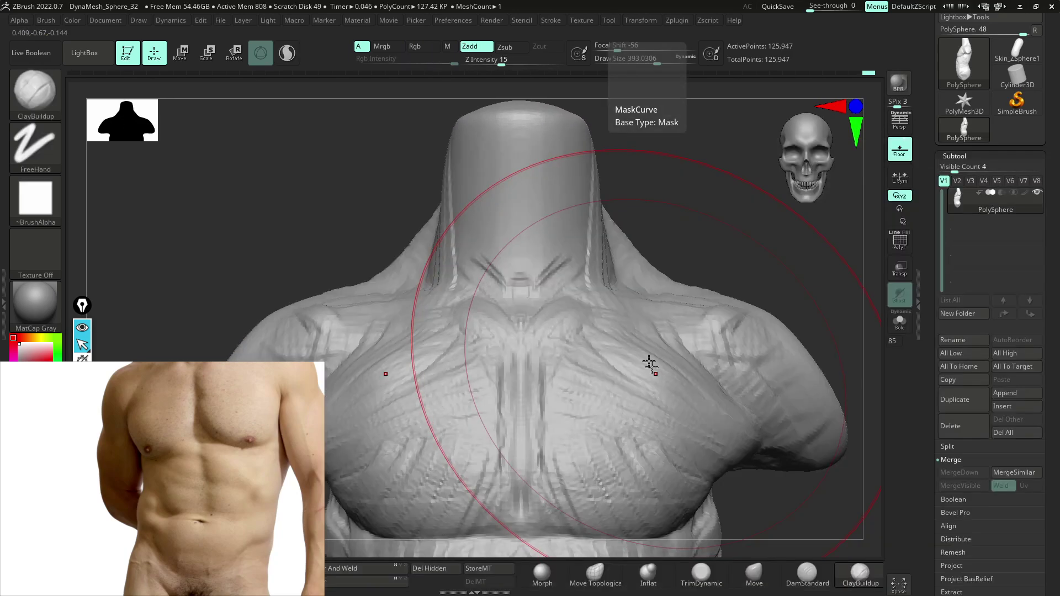
pyautogui.press('space')
pyautogui.moveTo(613, 265); pyautogui.dragTo(592, 267)
pyautogui.moveTo(600, 463)
pyautogui.keyDown('alt'); pyautogui.mouseDown(button='right')
pyautogui.moveTo(635, 542)
pyautogui.moveTo(623, 511)
pyautogui.mouseUp(button='right'); pyautogui.keyUp('alt')
pyautogui.press('space')
pyautogui.moveTo(574, 315)
pyautogui.mouseDown()
pyautogui.moveTo(533, 320)
pyautogui.moveTo(545, 308)
pyautogui.moveTo(554, 171)
pyautogui.moveTo(583, 263)
pyautogui.moveTo(575, 191)
pyautogui.moveTo(587, 248)
pyautogui.mouseUp()
pyautogui.moveTo(718, 243)
pyautogui.mouseDown(button='right')
pyautogui.moveTo(633, 251)
pyautogui.moveTo(575, 284)
pyautogui.mouseUp(button='right')
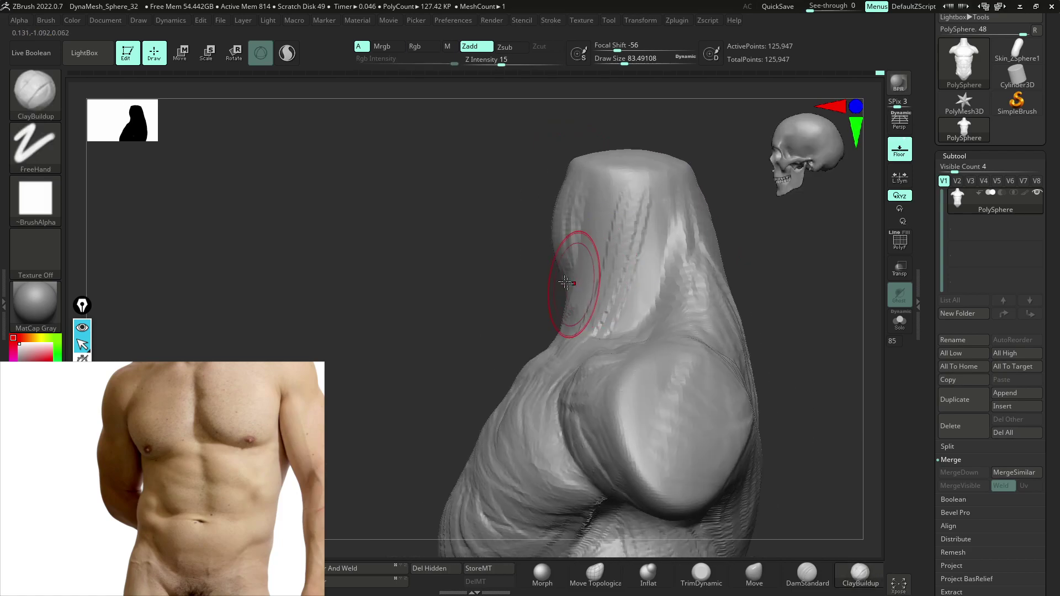
pyautogui.moveTo(494, 301); pyautogui.dragTo(549, 282, button='right')
pyautogui.moveTo(567, 181)
pyautogui.mouseDown()
pyautogui.moveTo(540, 178)
pyautogui.moveTo(579, 182)
pyautogui.moveTo(511, 193)
pyautogui.moveTo(574, 212)
pyautogui.moveTo(552, 229)
pyautogui.moveTo(558, 211)
pyautogui.mouseUp()
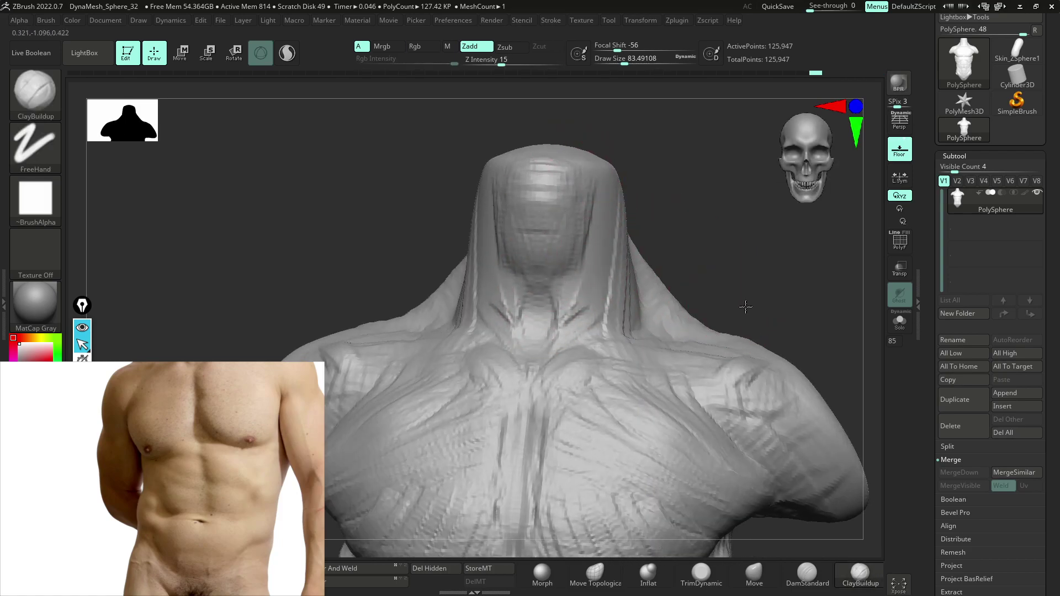
# - Smooth the added clay on the throat and check its form from the front and three-quarter side
pyautogui.moveTo(745, 304); pyautogui.dragTo(627, 267, button='right')
pyautogui.moveTo(537, 276); pyautogui.dragTo(544, 278, button='right')
pyautogui.keyDown('shift'); pyautogui.moveTo(544, 279); pyautogui.dragTo(574, 181); pyautogui.keyUp('shift')
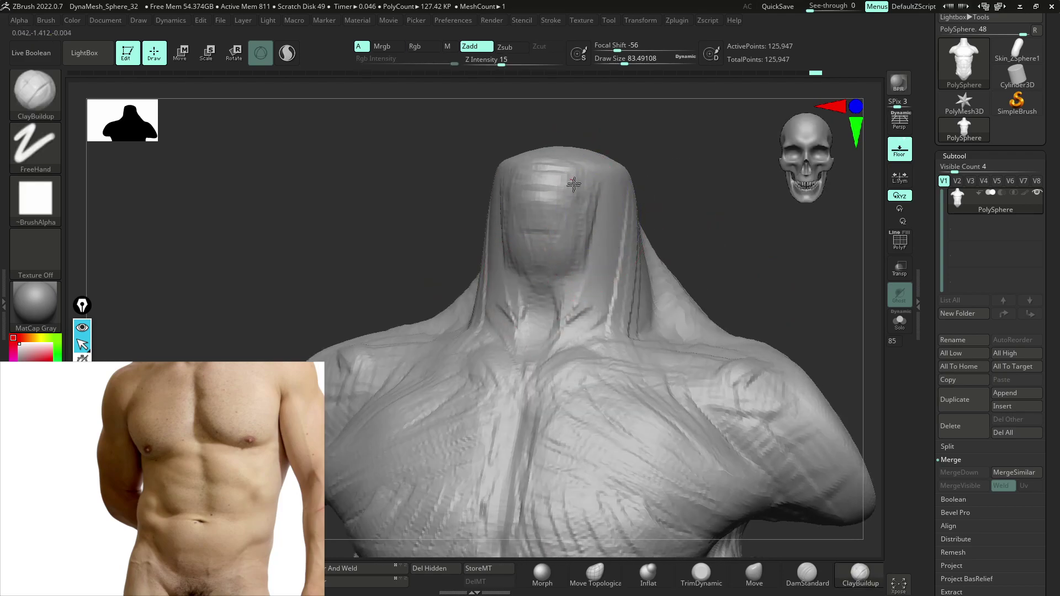
pyautogui.moveTo(641, 249); pyautogui.dragTo(591, 328, button='right')
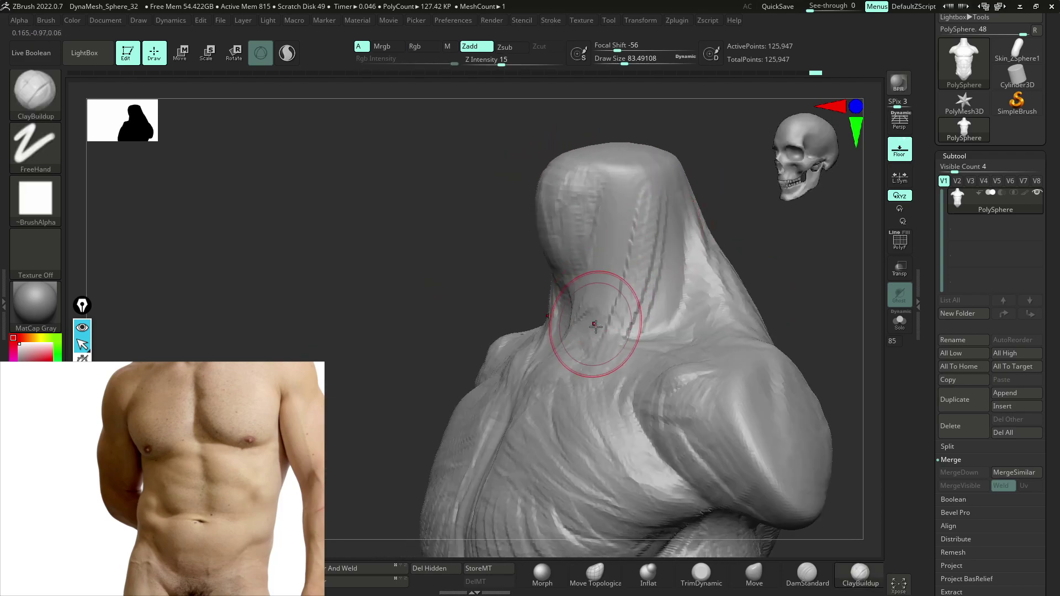
pyautogui.moveTo(573, 355)
pyautogui.mouseDown()
pyautogui.moveTo(667, 177)
pyautogui.moveTo(659, 185)
pyautogui.mouseUp()
pyautogui.moveTo(716, 127)
pyautogui.mouseDown(button='right')
pyautogui.moveTo(749, 165)
pyautogui.moveTo(721, 239)
pyautogui.moveTo(681, 254)
pyautogui.mouseUp(button='right')
pyautogui.hotkey('ctrl', 'z')
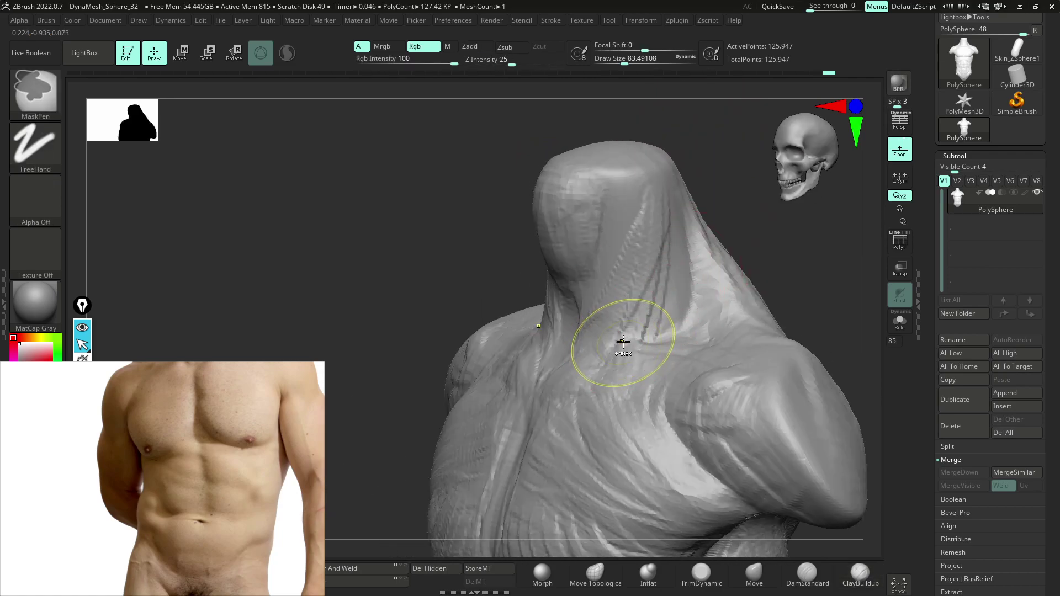
pyautogui.moveTo(605, 355)
pyautogui.mouseDown()
pyautogui.moveTo(665, 179)
pyautogui.moveTo(603, 363)
pyautogui.mouseUp()
pyautogui.keyDown('shift'); pyautogui.moveTo(749, 210); pyautogui.dragTo(705, 279); pyautogui.keyUp('shift')
pyautogui.hotkey('ctrl', 'z')
pyautogui.hotkey('ctrl', 'shift', 'z')
pyautogui.hotkey('ctrl', 'z')
# - Build the sternocleidomastoid from behind the jaw to the inner collarbone, and smooth it into the front of the neck
pyautogui.moveTo(652, 191); pyautogui.dragTo(598, 359)
pyautogui.moveTo(686, 201); pyautogui.dragTo(396, 516)
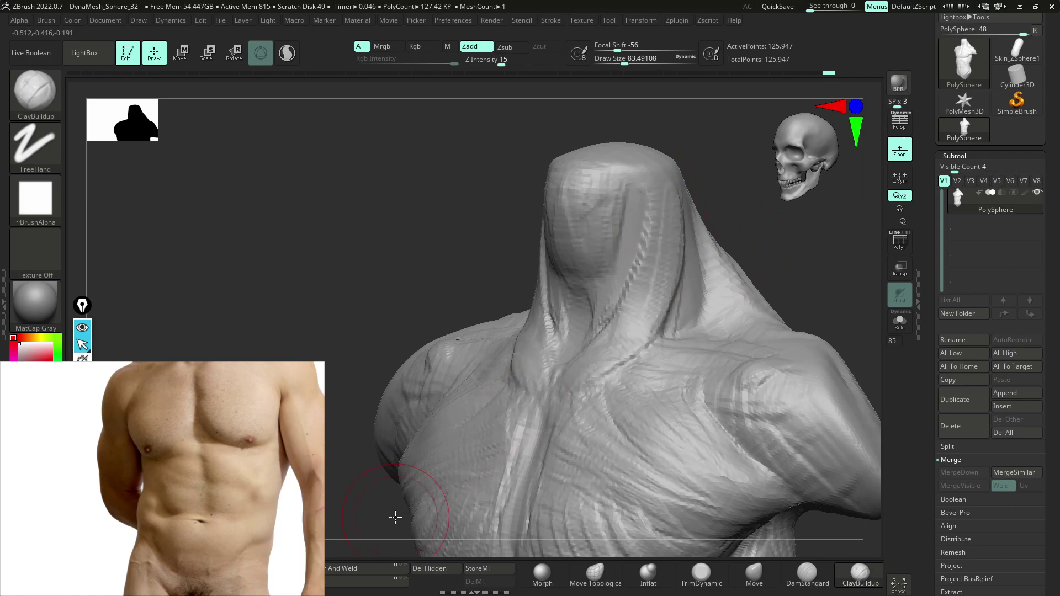
pyautogui.moveTo(497, 166)
pyautogui.mouseDown()
pyautogui.moveTo(710, 172)
pyautogui.moveTo(665, 214)
pyautogui.mouseUp()
pyautogui.moveTo(636, 311); pyautogui.dragTo(612, 357)
pyautogui.moveTo(728, 159)
pyautogui.mouseDown()
pyautogui.moveTo(790, 179)
pyautogui.moveTo(786, 191)
pyautogui.mouseUp()
pyautogui.moveTo(664, 296)
pyautogui.keyDown('shift'); pyautogui.mouseDown()
pyautogui.moveTo(651, 342)
pyautogui.moveTo(641, 210)
pyautogui.mouseUp(); pyautogui.keyUp('shift')
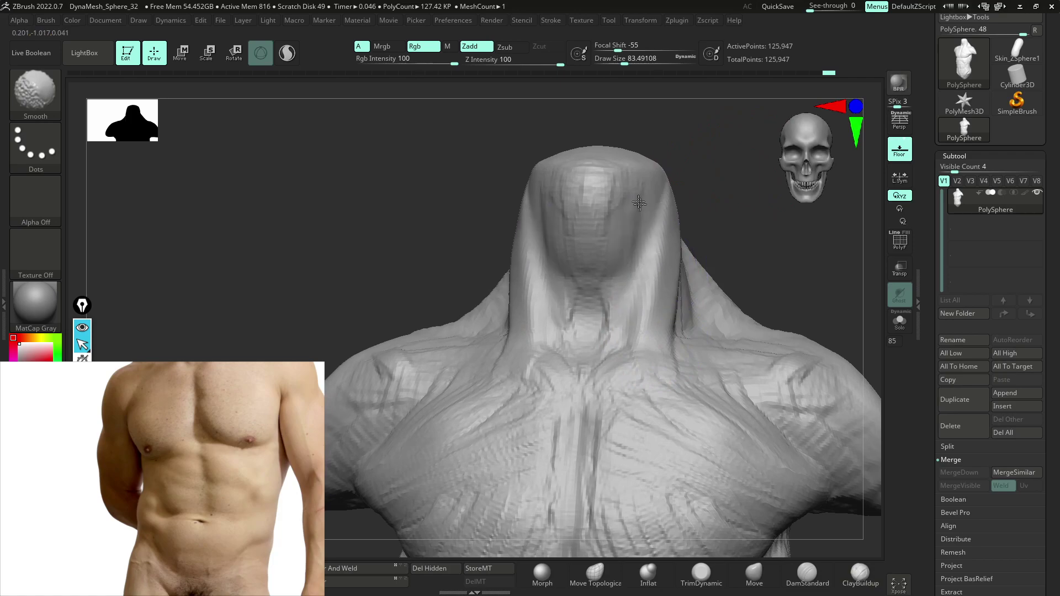
pyautogui.keyDown('shift'); pyautogui.moveTo(592, 335); pyautogui.dragTo(618, 271); pyautogui.keyUp('shift')
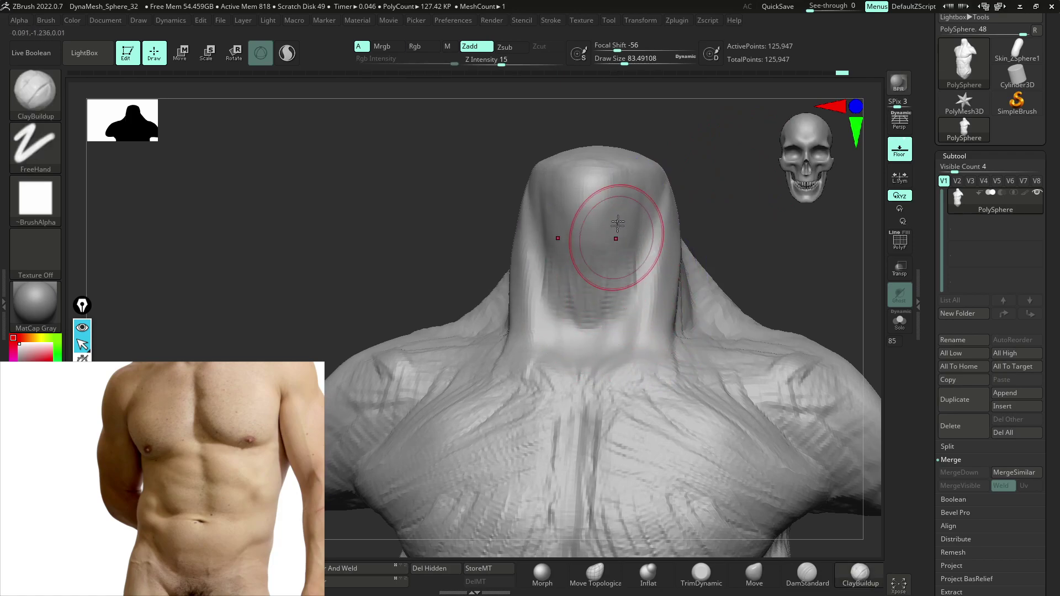
# - Add and smooth clay on the trapezius slope between neck and shoulder, and remesh the torso
pyautogui.moveTo(784, 243)
pyautogui.mouseDown()
pyautogui.moveTo(723, 248)
pyautogui.moveTo(691, 326)
pyautogui.moveTo(715, 270)
pyautogui.mouseUp()
pyautogui.moveTo(726, 213); pyautogui.dragTo(729, 315)
pyautogui.moveTo(788, 237); pyautogui.dragTo(726, 242)
pyautogui.keyDown('shift'); pyautogui.moveTo(755, 202); pyautogui.dragTo(765, 286); pyautogui.keyUp('shift')
pyautogui.moveTo(560, 302)
pyautogui.mouseDown()
pyautogui.moveTo(752, 234)
pyautogui.moveTo(719, 287)
pyautogui.moveTo(657, 323)
pyautogui.moveTo(667, 365)
pyautogui.mouseUp()
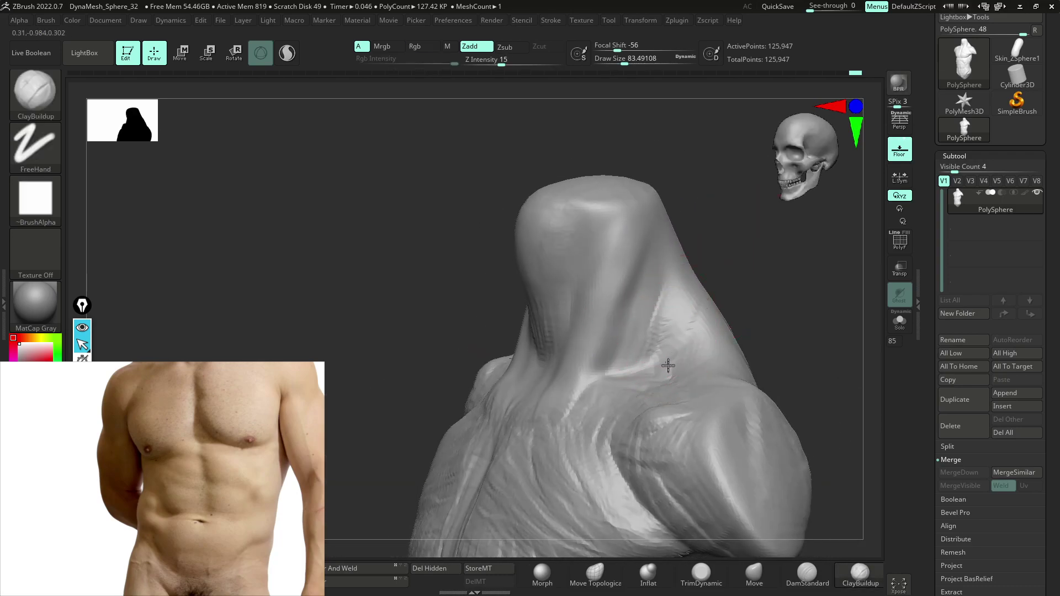
pyautogui.moveTo(730, 259)
pyautogui.mouseDown()
pyautogui.moveTo(734, 349)
pyautogui.moveTo(804, 367)
pyautogui.moveTo(789, 317)
pyautogui.mouseUp()
pyautogui.keyDown('shift'); pyautogui.moveTo(709, 321); pyautogui.dragTo(700, 336); pyautogui.keyUp('shift')
pyautogui.moveTo(682, 276); pyautogui.dragTo(741, 391)
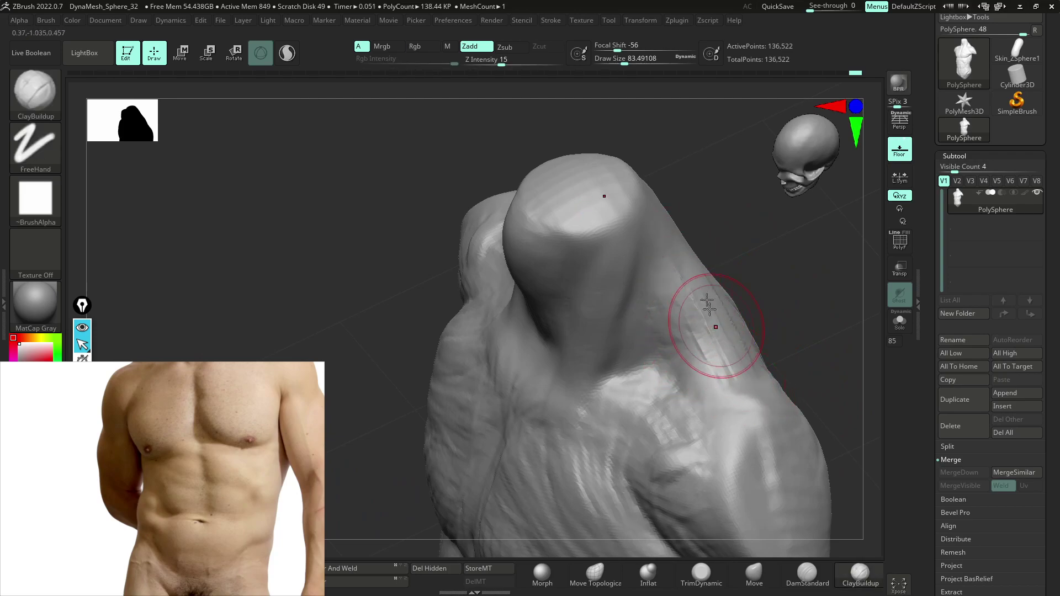
# - Strengthen the trapezius edge and deepen the hollow between it and the collarbone
pyautogui.moveTo(783, 269); pyautogui.dragTo(664, 349)
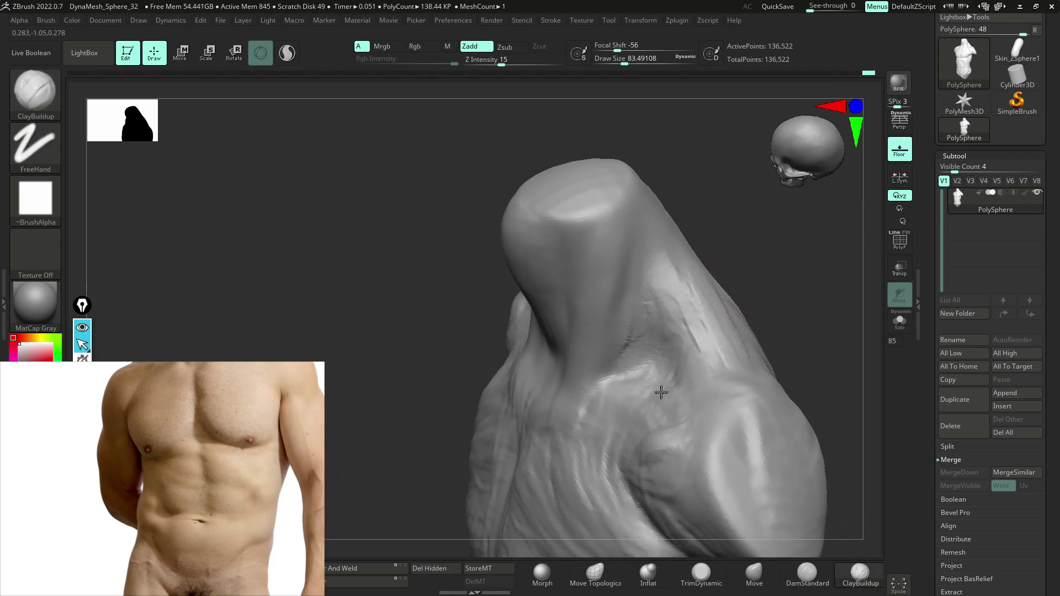
pyautogui.moveTo(771, 299); pyautogui.dragTo(615, 403)
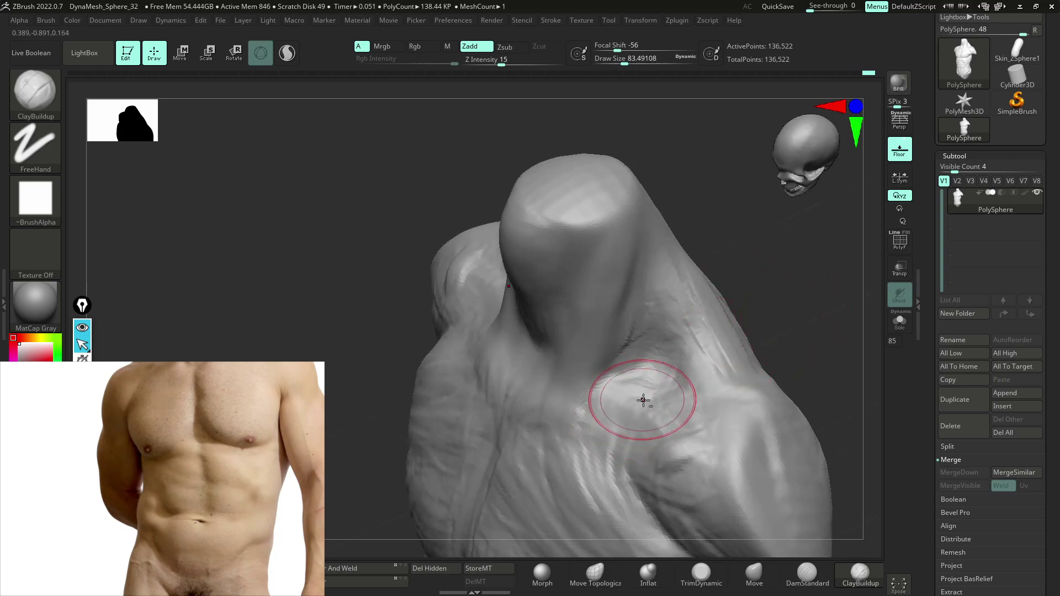
pyautogui.press('ctrl')
# - Lay in the collarbones from the pit of the neck to the shoulders at a draw size of about 51
pyautogui.moveTo(650, 387); pyautogui.dragTo(641, 388)
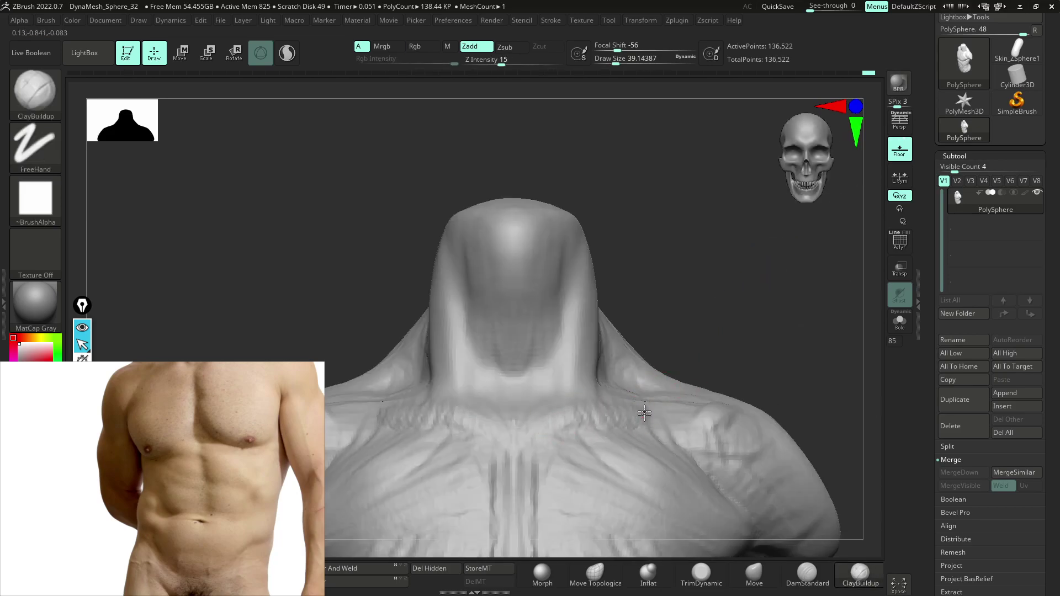
pyautogui.press('space')
pyautogui.moveTo(690, 404); pyautogui.dragTo(703, 372)
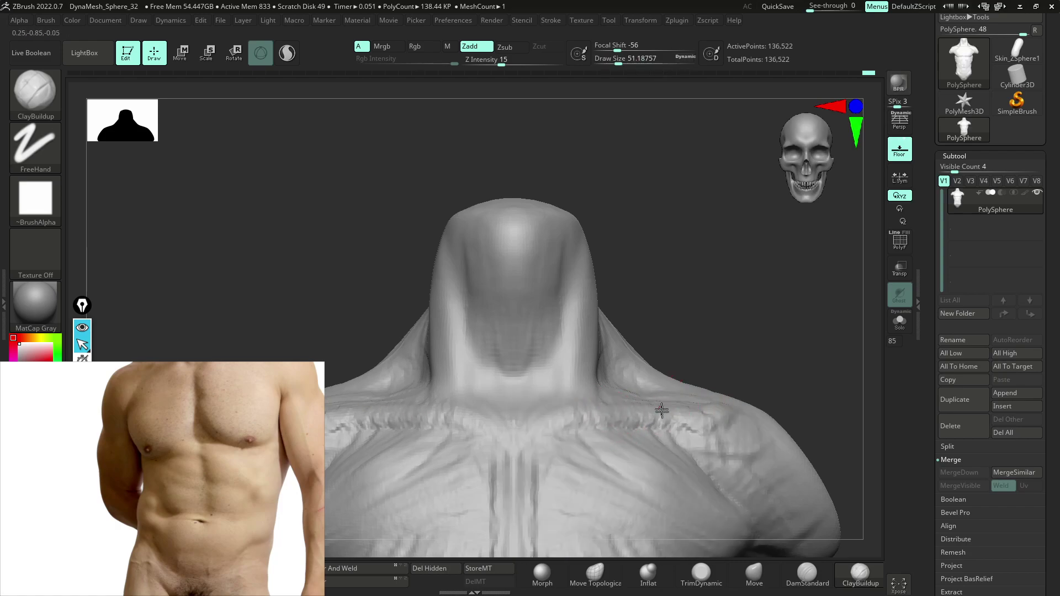
pyautogui.moveTo(502, 409)
pyautogui.mouseDown()
pyautogui.moveTo(524, 411)
pyautogui.moveTo(521, 449)
pyautogui.moveTo(579, 418)
pyautogui.moveTo(657, 415)
pyautogui.mouseUp()
# - Adjust the curve of the collarbones from above with the Move brush at a draw size of about 136
pyautogui.moveTo(797, 355)
pyautogui.mouseDown()
pyautogui.moveTo(797, 395)
pyautogui.moveTo(763, 371)
pyautogui.moveTo(764, 385)
pyautogui.mouseUp()
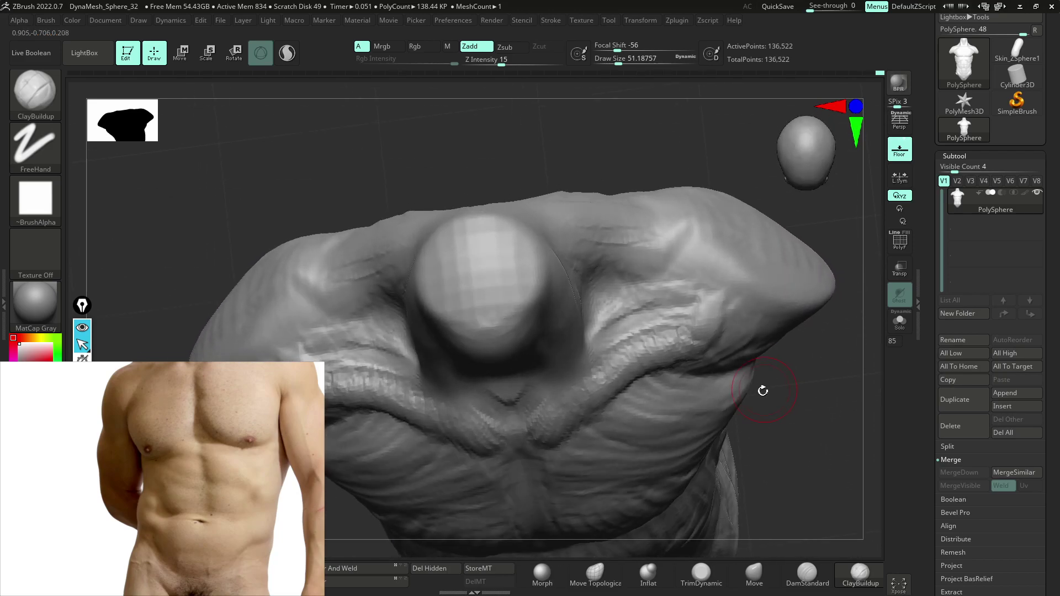
pyautogui.press('b')
pyautogui.press('m')
pyautogui.press('v')
pyautogui.press('space')
pyautogui.moveTo(665, 368)
pyautogui.mouseDown()
pyautogui.moveTo(685, 357)
pyautogui.moveTo(705, 293)
pyautogui.moveTo(703, 331)
pyautogui.moveTo(828, 372)
pyautogui.moveTo(780, 350)
pyautogui.moveTo(810, 346)
pyautogui.moveTo(669, 338)
pyautogui.moveTo(751, 371)
pyautogui.moveTo(693, 371)
pyautogui.moveTo(639, 336)
pyautogui.mouseUp()
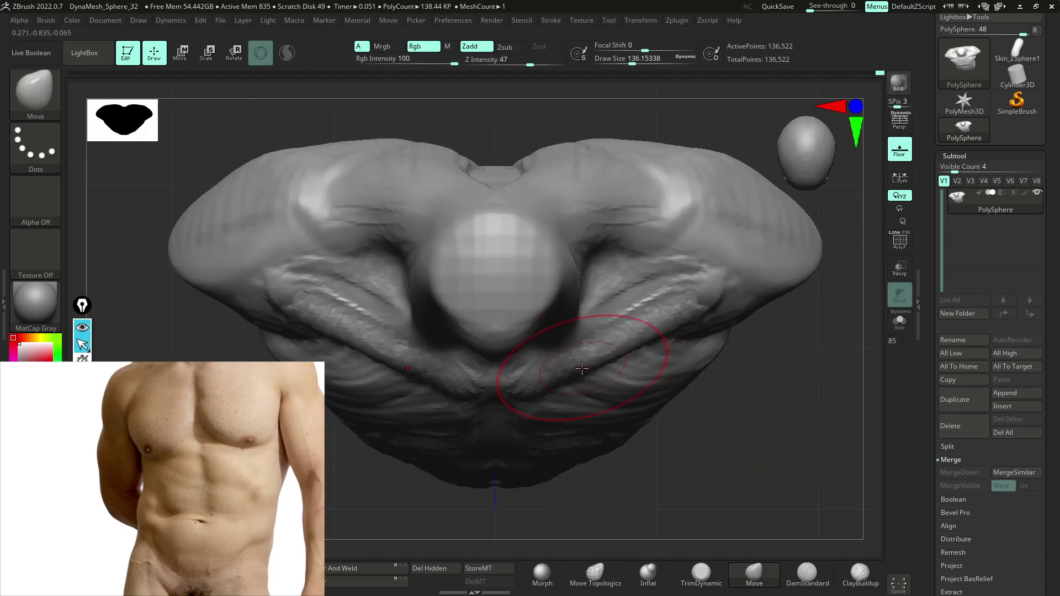
pyautogui.moveTo(674, 265); pyautogui.dragTo(639, 326)
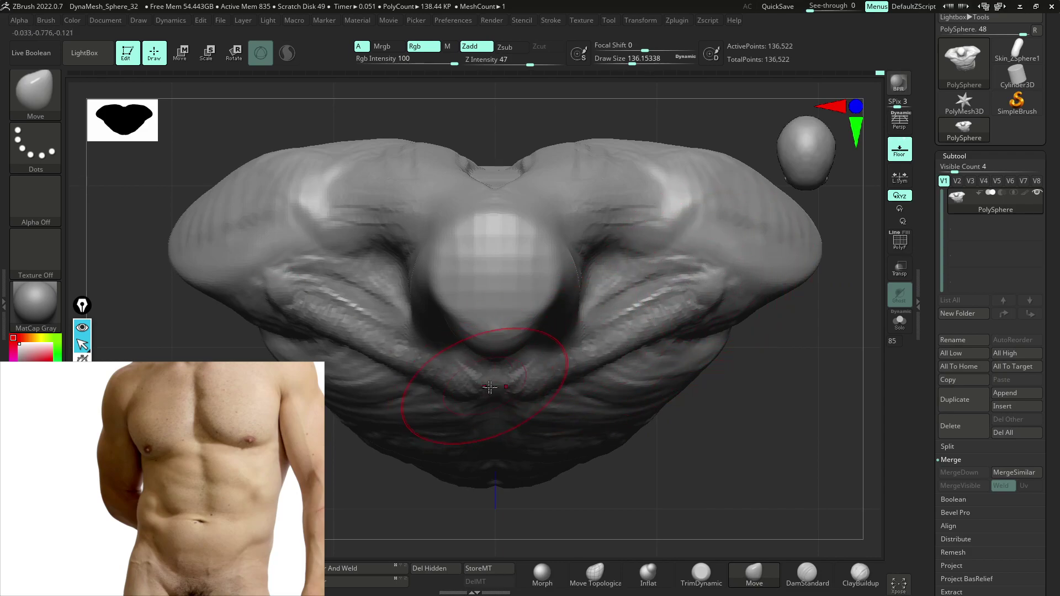
# - Undo the last remesh and adjust the slope between neck and shoulder with the Move brush at a draw size of about 116
pyautogui.moveTo(506, 383)
pyautogui.keyDown('ctrl'); pyautogui.keyDown('shift'); pyautogui.mouseDown()
pyautogui.moveTo(828, 403)
pyautogui.moveTo(794, 275)
pyautogui.moveTo(734, 283)
pyautogui.moveTo(784, 243)
pyautogui.mouseUp(); pyautogui.keyUp('shift'); pyautogui.keyUp('ctrl')
pyautogui.moveTo(793, 438); pyautogui.dragTo(796, 357)
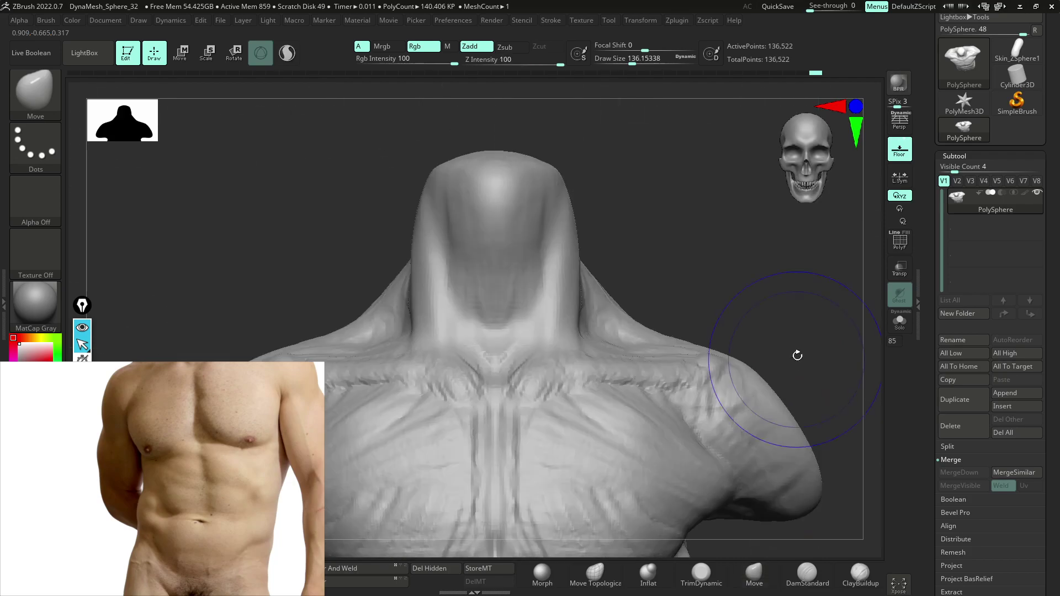
pyautogui.hotkey('ctrl', 'z')
pyautogui.press('space')
pyautogui.moveTo(662, 335)
pyautogui.mouseDown()
pyautogui.moveTo(600, 346)
pyautogui.moveTo(689, 309)
pyautogui.moveTo(627, 350)
pyautogui.mouseUp()
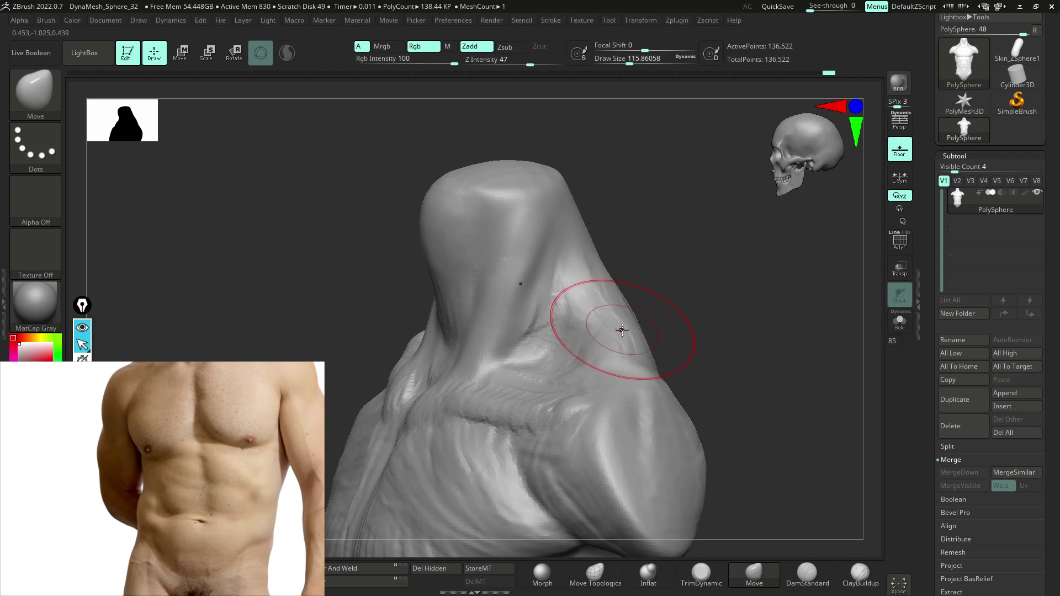
# - Build up the trapezius behind the collarbone with the ClayBuildup brush at a draw size of about 71
pyautogui.press('b')
pyautogui.press('c')
pyautogui.press('b')
pyautogui.moveTo(784, 342)
pyautogui.mouseDown()
pyautogui.moveTo(497, 421)
pyautogui.moveTo(475, 406)
pyautogui.mouseUp()
pyautogui.press('space')
pyautogui.press('ctrl')
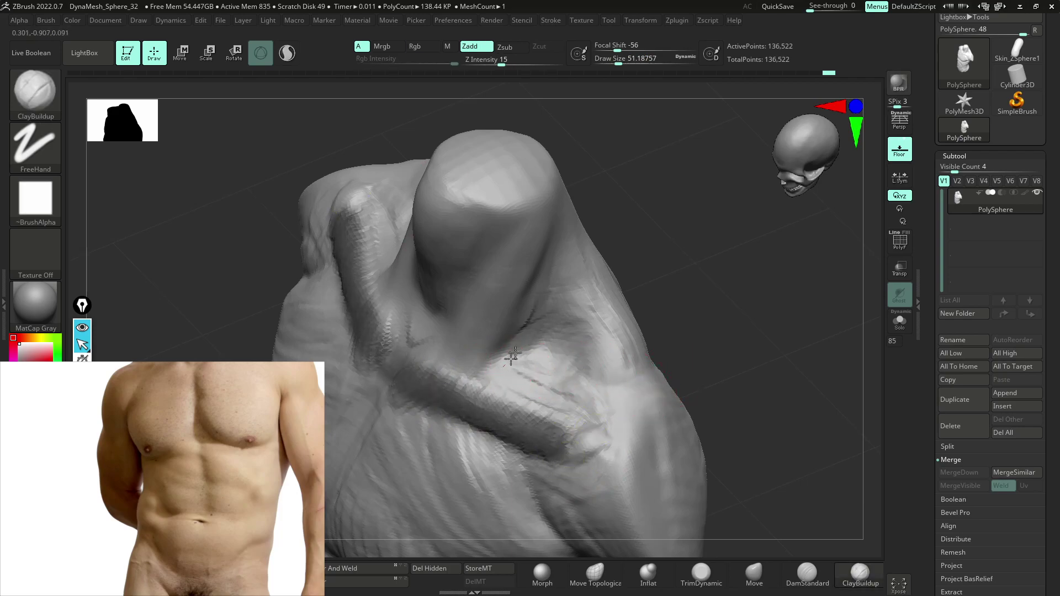
pyautogui.press('space')
pyautogui.moveTo(544, 358); pyautogui.dragTo(550, 357)
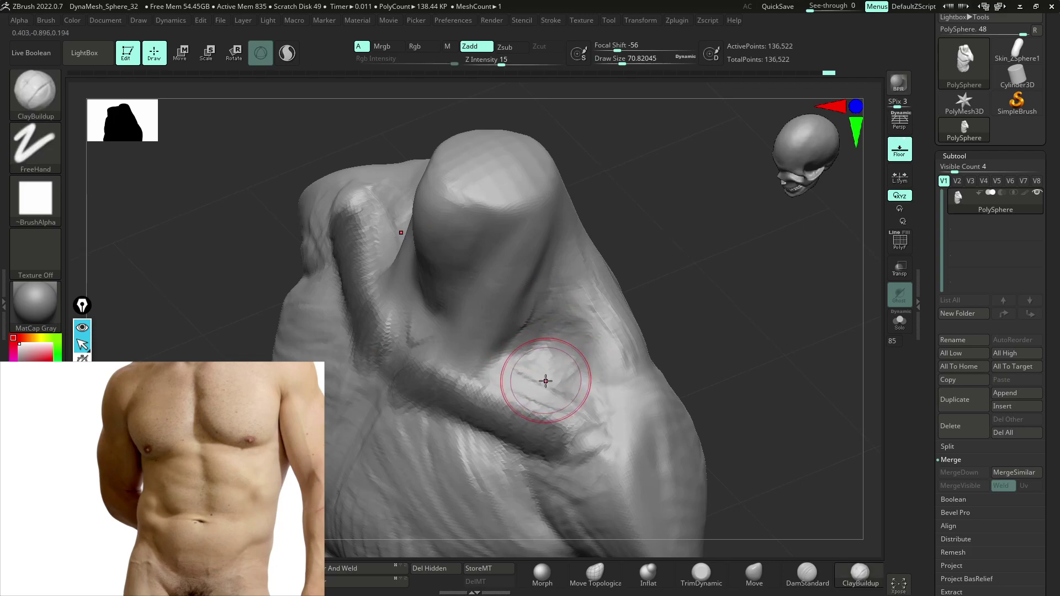
pyautogui.moveTo(660, 271)
pyautogui.mouseDown()
pyautogui.moveTo(682, 265)
pyautogui.moveTo(659, 260)
pyautogui.moveTo(668, 293)
pyautogui.mouseUp()
pyautogui.moveTo(599, 310)
pyautogui.mouseDown()
pyautogui.moveTo(572, 375)
pyautogui.moveTo(635, 307)
pyautogui.mouseUp()
pyautogui.moveTo(602, 359); pyautogui.dragTo(676, 298)
pyautogui.moveTo(593, 389); pyautogui.dragTo(657, 370)
# - Refine the front edge of the trapezius and the hollow between the neck and the collarbone
pyautogui.moveTo(685, 431); pyautogui.dragTo(534, 424)
pyautogui.moveTo(400, 430); pyautogui.dragTo(440, 419)
pyautogui.moveTo(588, 331); pyautogui.dragTo(591, 298)
pyautogui.moveTo(469, 323); pyautogui.dragTo(464, 358)
pyautogui.moveTo(620, 230); pyautogui.dragTo(654, 238)
pyautogui.keyDown('ctrl'); pyautogui.moveTo(558, 293); pyautogui.dragTo(534, 352, button='right'); pyautogui.keyUp('ctrl')
pyautogui.moveTo(419, 247)
pyautogui.mouseDown()
pyautogui.moveTo(385, 363)
pyautogui.moveTo(339, 411)
pyautogui.mouseUp()
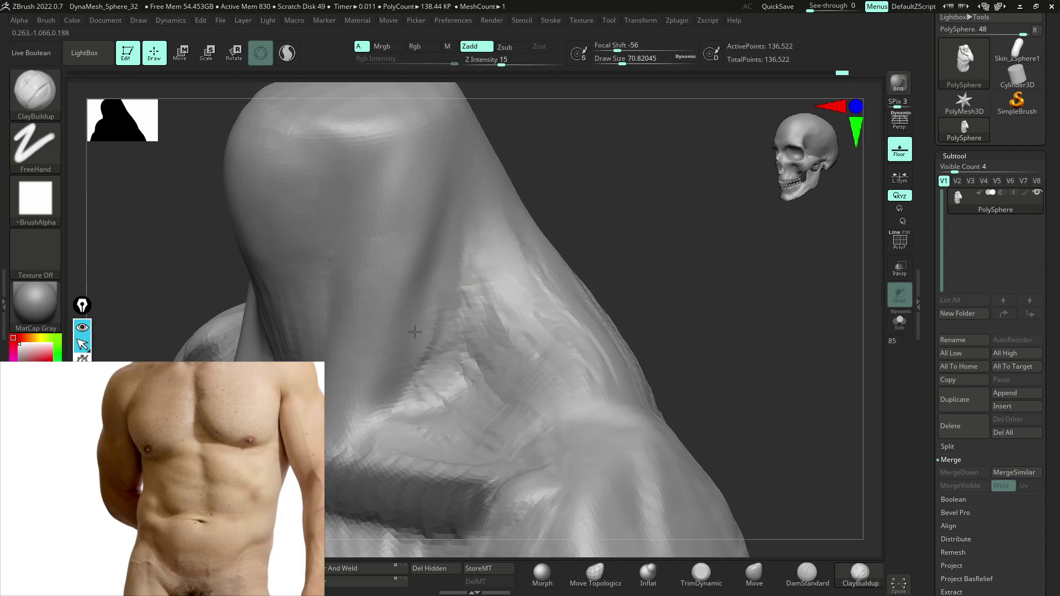
# - Carve thin muscle marks into the side of the neck base at a draw size of about 33
pyautogui.press('space')
pyautogui.moveTo(430, 369)
pyautogui.mouseDown()
pyautogui.moveTo(421, 370)
pyautogui.moveTo(458, 427)
pyautogui.mouseUp()
pyautogui.hotkey('ctrl', 'z')
pyautogui.keyDown('alt'); pyautogui.moveTo(583, 354); pyautogui.dragTo(697, 343, button='right'); pyautogui.keyUp('alt')
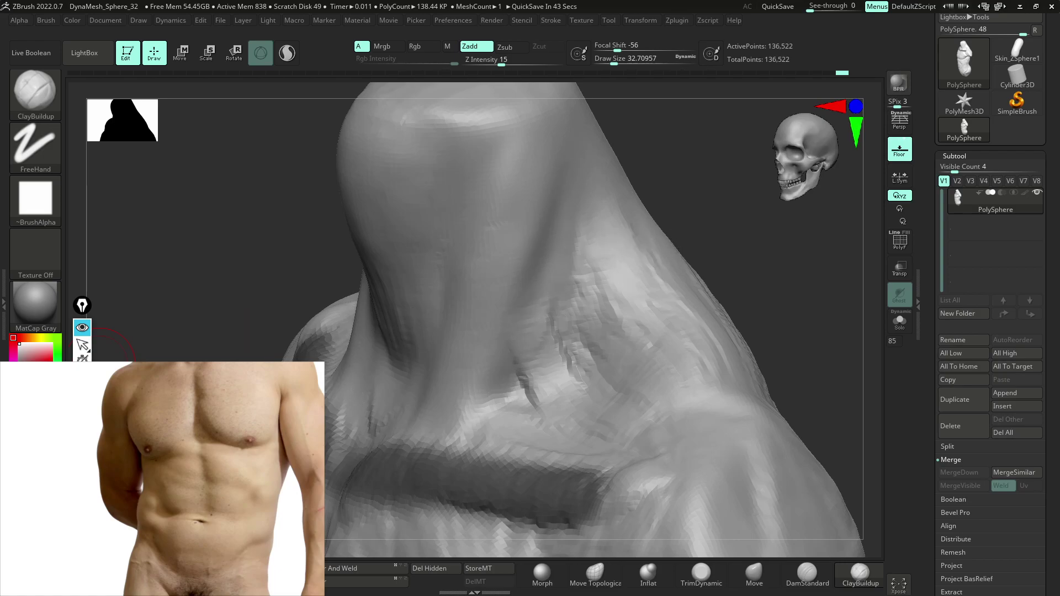
# - Annotate the outlines of the sternocleidomastoid and the collarbone in pink over the neck
pyautogui.moveTo(656, 188); pyautogui.dragTo(564, 395)
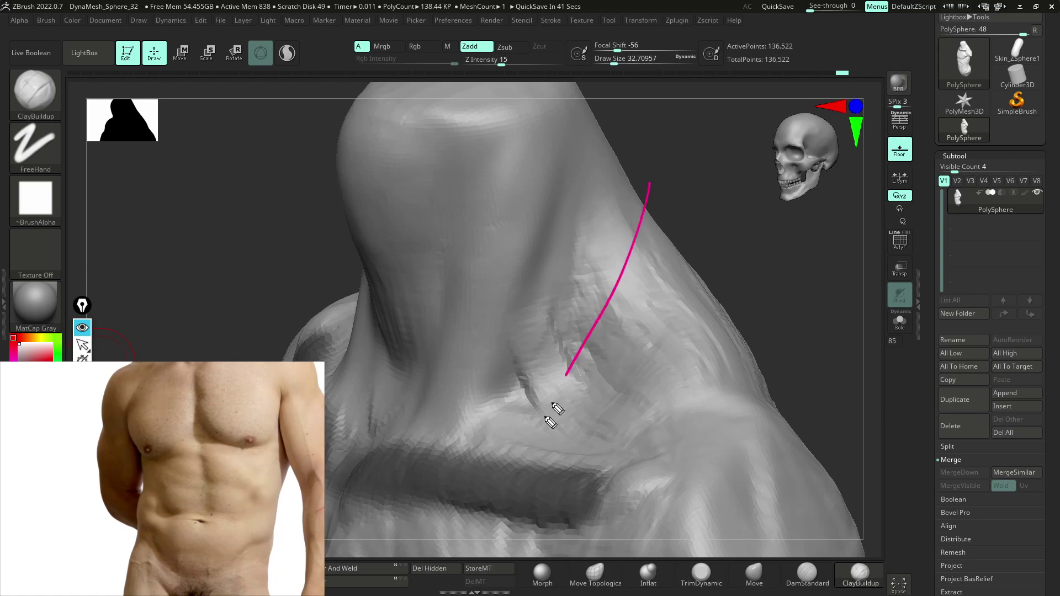
pyautogui.moveTo(641, 165); pyautogui.dragTo(506, 463)
pyautogui.moveTo(569, 124); pyautogui.dragTo(449, 463)
pyautogui.moveTo(520, 117); pyautogui.dragTo(390, 459)
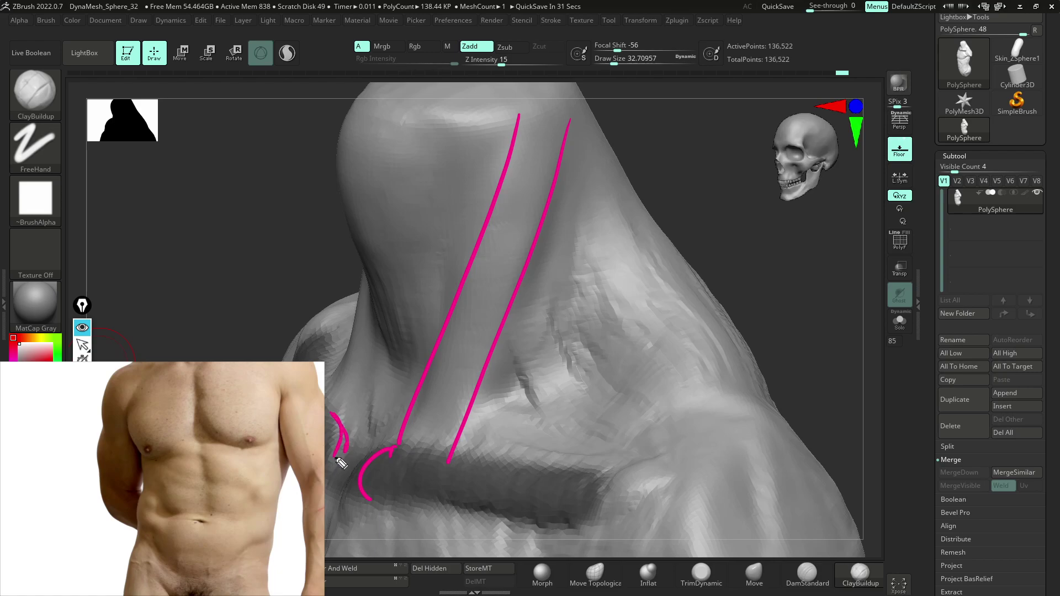
pyautogui.moveTo(349, 510); pyautogui.dragTo(341, 548)
pyautogui.moveTo(396, 454)
pyautogui.mouseDown()
pyautogui.moveTo(634, 481)
pyautogui.moveTo(645, 498)
pyautogui.moveTo(606, 517)
pyautogui.mouseUp()
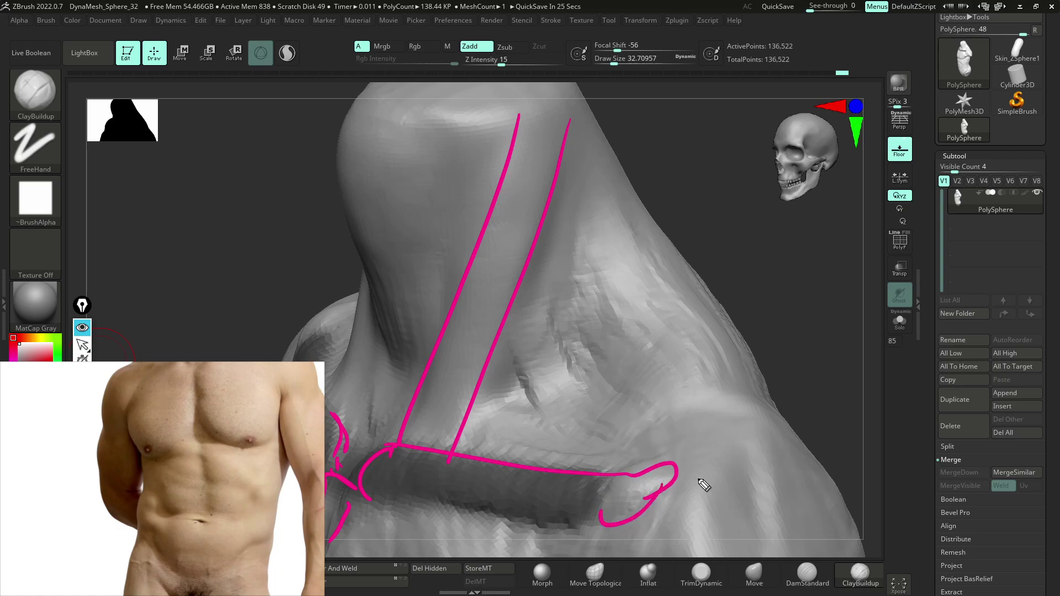
pyautogui.moveTo(746, 322)
pyautogui.mouseDown()
pyautogui.moveTo(683, 472)
pyautogui.moveTo(747, 320)
pyautogui.moveTo(732, 436)
pyautogui.mouseUp()
pyautogui.moveTo(743, 416)
pyautogui.mouseDown()
pyautogui.moveTo(762, 428)
pyautogui.moveTo(698, 466)
pyautogui.mouseUp()
pyautogui.hotkey('ctrl', 'z')
pyautogui.hotkey('ctrl', 'z')
pyautogui.hotkey('ctrl', 'z')
# - Outline the trapezius in blue and mark the small muscles between it and the sternocleidomastoid in pink
pyautogui.moveTo(579, 98)
pyautogui.mouseDown()
pyautogui.moveTo(691, 246)
pyautogui.moveTo(791, 453)
pyautogui.mouseUp()
pyautogui.moveTo(579, 113)
pyautogui.mouseDown()
pyautogui.moveTo(581, 265)
pyautogui.moveTo(639, 343)
pyautogui.moveTo(771, 445)
pyautogui.mouseUp()
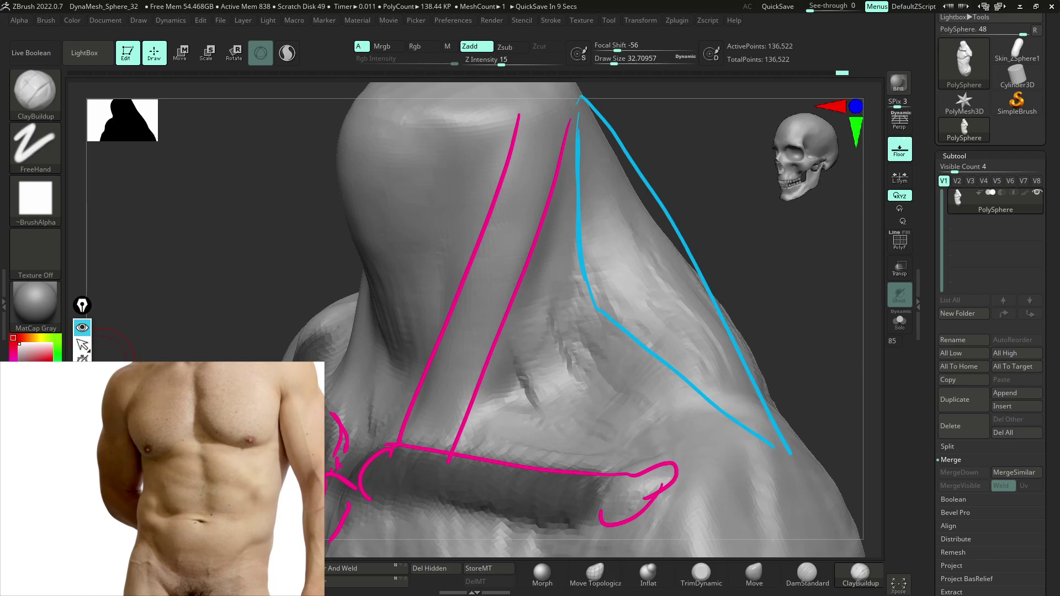
pyautogui.moveTo(538, 239); pyautogui.dragTo(589, 409)
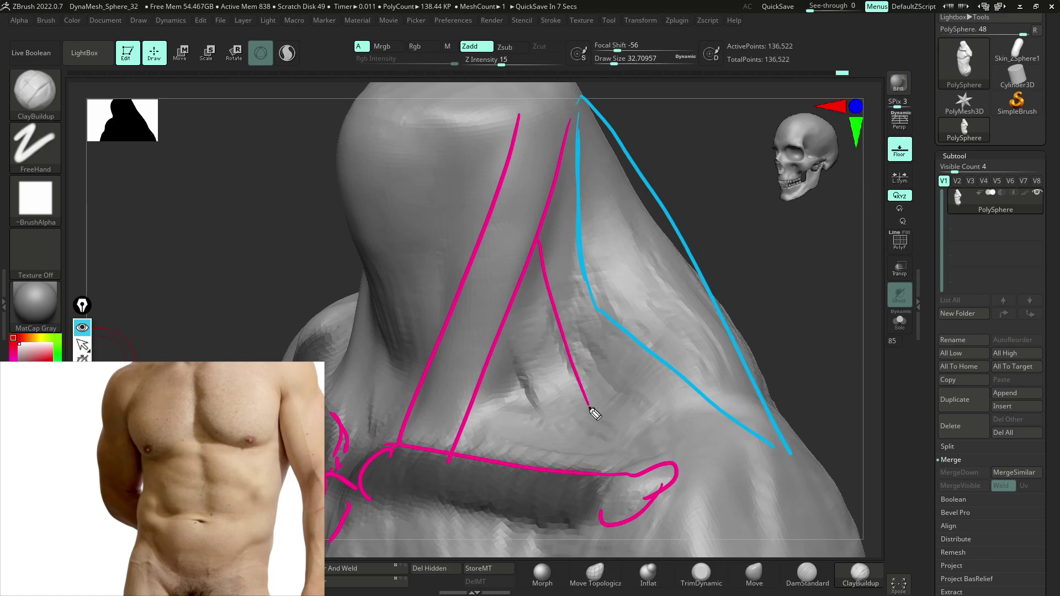
pyautogui.moveTo(507, 308)
pyautogui.mouseDown()
pyautogui.moveTo(551, 430)
pyautogui.moveTo(501, 306)
pyautogui.mouseUp()
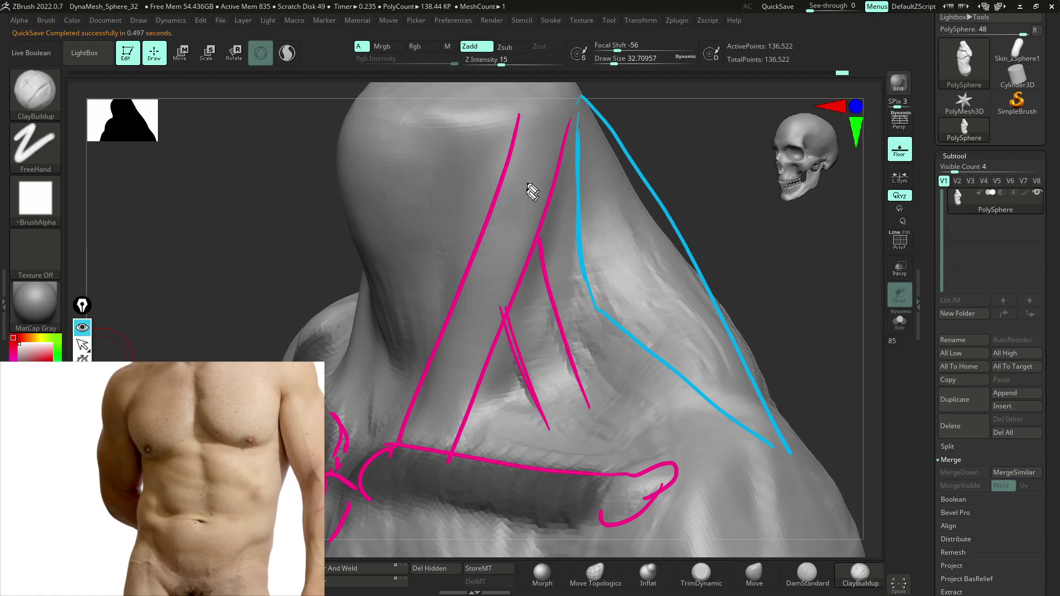
# - Annotate the sternocleidomastoid's fibres down to the collarbone, the trapezius attachment at the shoulder and the deep neck muscles in pink
pyautogui.moveTo(542, 154)
pyautogui.mouseDown()
pyautogui.moveTo(422, 489)
pyautogui.moveTo(434, 450)
pyautogui.mouseUp()
pyautogui.moveTo(400, 499); pyautogui.dragTo(413, 450)
pyautogui.moveTo(380, 485); pyautogui.dragTo(408, 445)
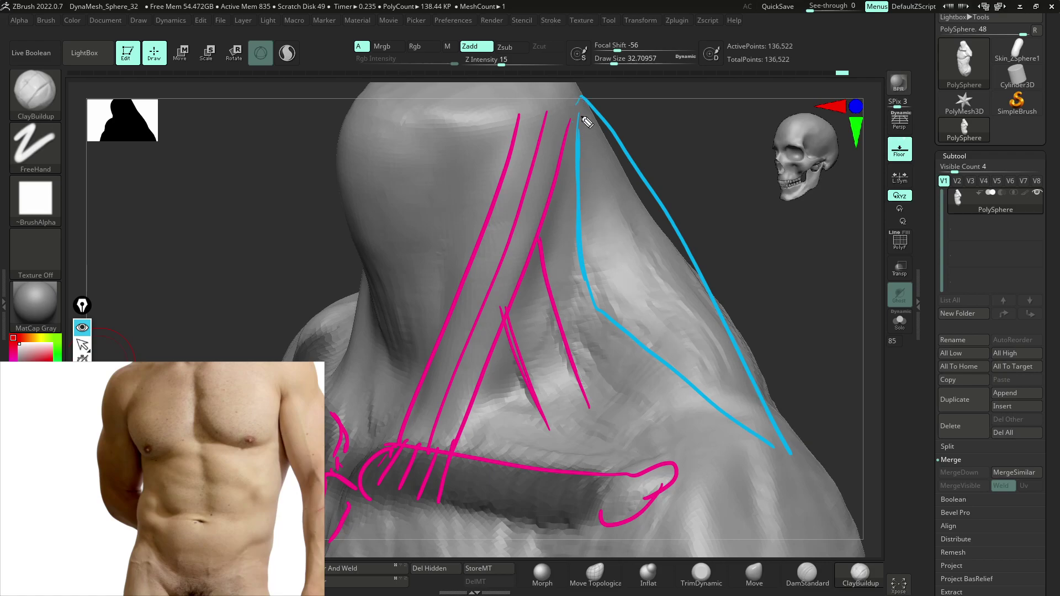
pyautogui.moveTo(775, 429); pyautogui.dragTo(765, 455)
pyautogui.moveTo(550, 310); pyautogui.dragTo(586, 388)
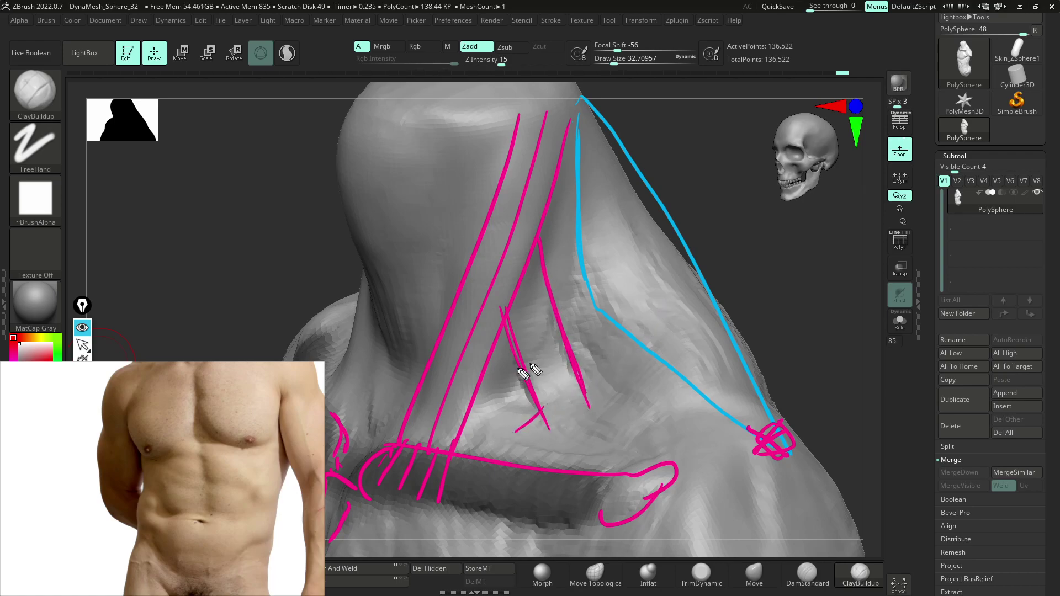
# - Draw pink cross-contour curves from the trapezius over the hollow to the collarbone, and undo the uppermost one
pyautogui.moveTo(694, 273)
pyautogui.mouseDown()
pyautogui.moveTo(627, 303)
pyautogui.moveTo(594, 405)
pyautogui.moveTo(498, 521)
pyautogui.mouseUp()
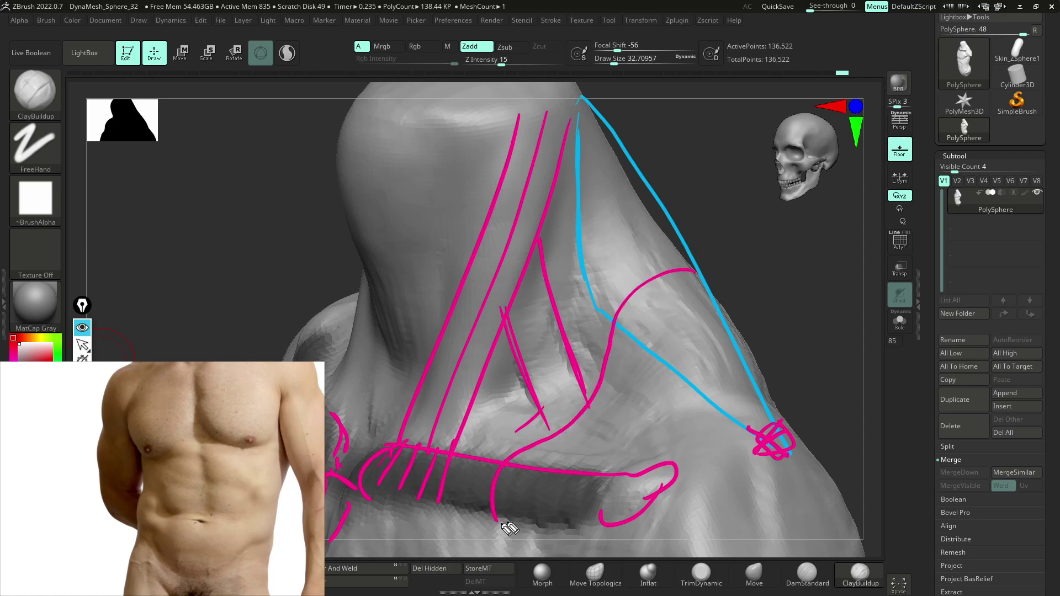
pyautogui.moveTo(736, 349)
pyautogui.mouseDown()
pyautogui.moveTo(635, 419)
pyautogui.moveTo(563, 541)
pyautogui.mouseUp()
pyautogui.moveTo(661, 210)
pyautogui.mouseDown()
pyautogui.moveTo(577, 279)
pyautogui.moveTo(535, 397)
pyautogui.moveTo(455, 448)
pyautogui.mouseUp()
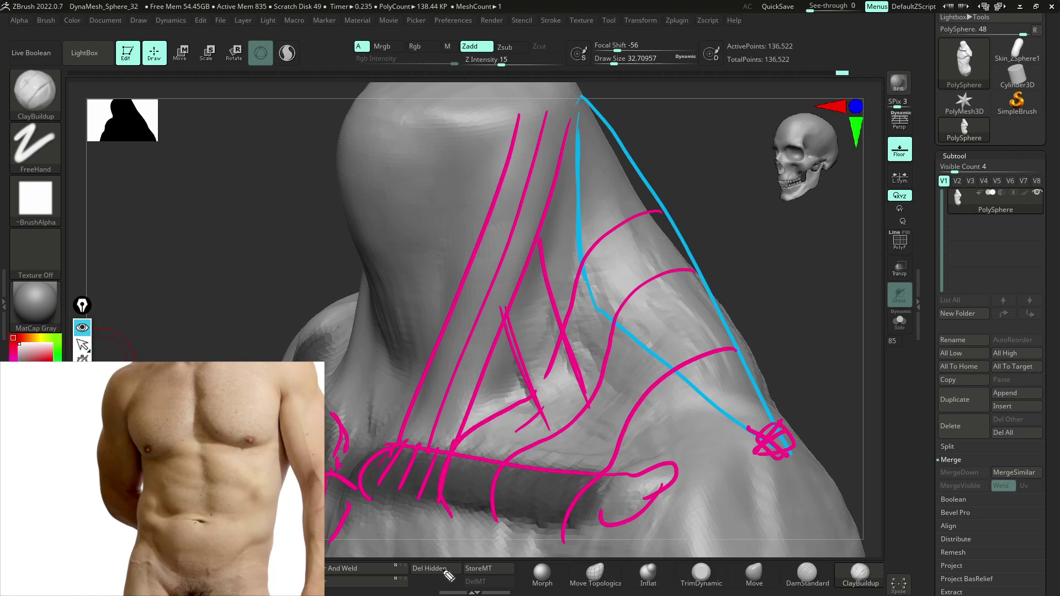
pyautogui.hotkey('ctrl', 'z')
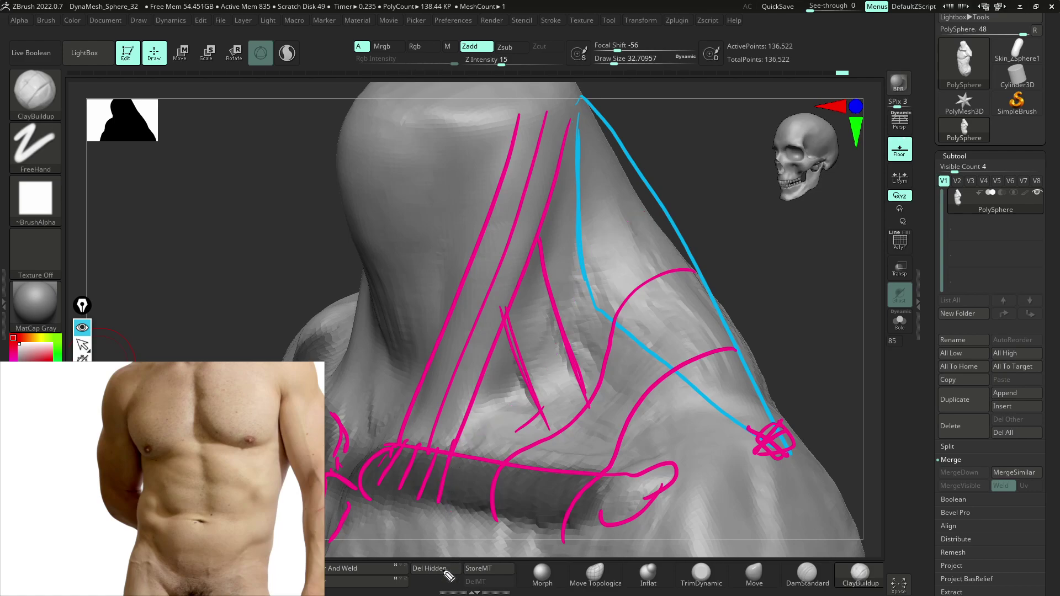
# - Clear the drawn annotations and build up the small muscles between the sternocleidomastoid and trapezius with ClayBuildup, smoothing the strokes
pyautogui.click(82, 466)
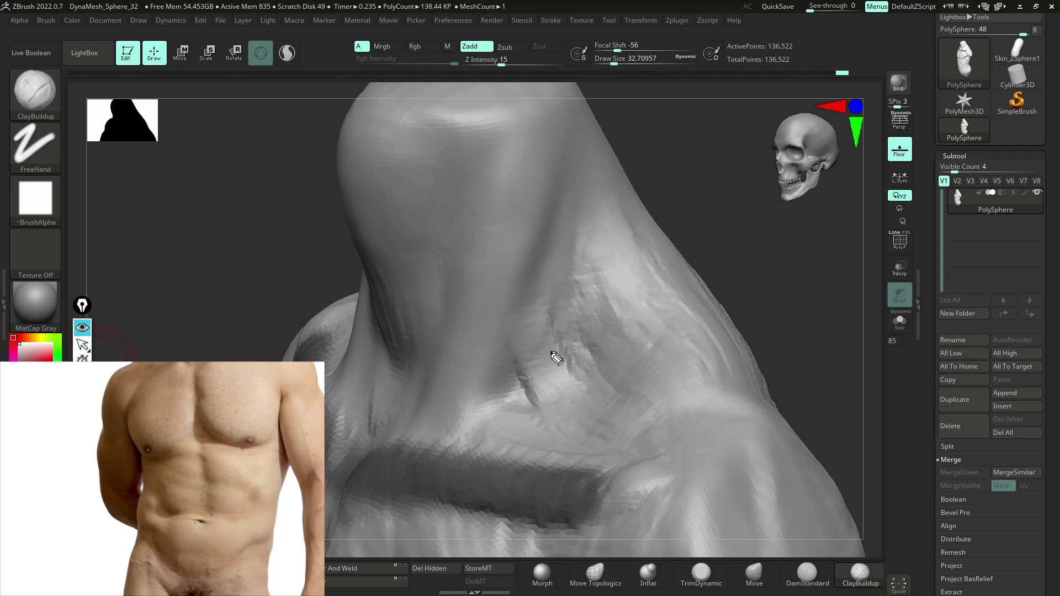
pyautogui.click(83, 346)
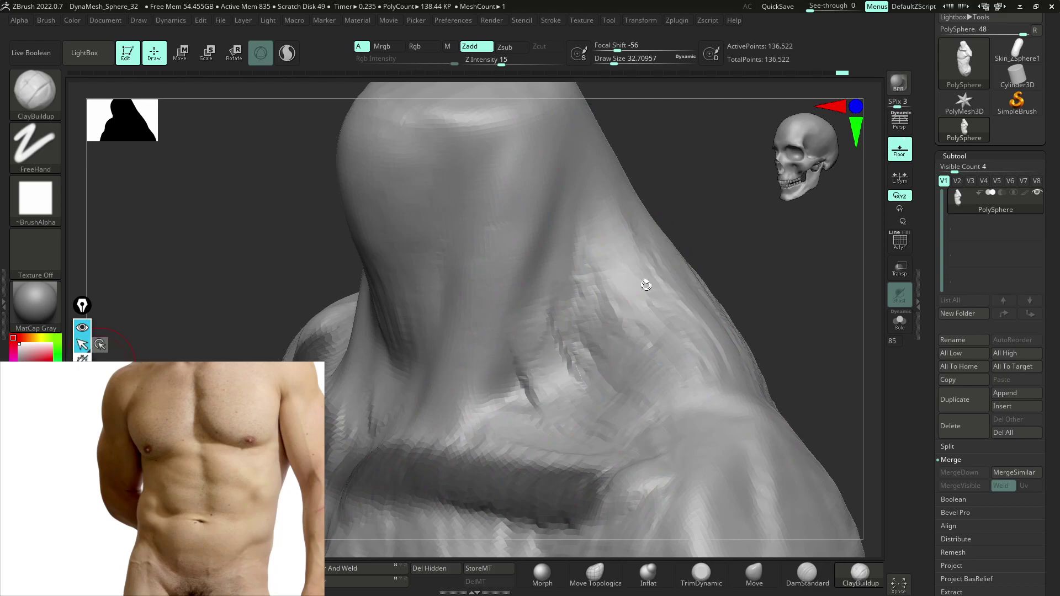
pyautogui.press('b')
pyautogui.press('c')
pyautogui.press('b')
pyautogui.moveTo(549, 335)
pyautogui.mouseDown()
pyautogui.moveTo(539, 364)
pyautogui.moveTo(556, 369)
pyautogui.moveTo(563, 391)
pyautogui.mouseUp()
pyautogui.moveTo(529, 309); pyautogui.dragTo(536, 394)
pyautogui.moveTo(539, 282); pyautogui.dragTo(545, 376)
pyautogui.moveTo(544, 337)
pyautogui.keyDown('shift'); pyautogui.mouseDown()
pyautogui.moveTo(539, 384)
pyautogui.moveTo(571, 398)
pyautogui.moveTo(508, 414)
pyautogui.moveTo(591, 398)
pyautogui.mouseUp(); pyautogui.keyUp('shift')
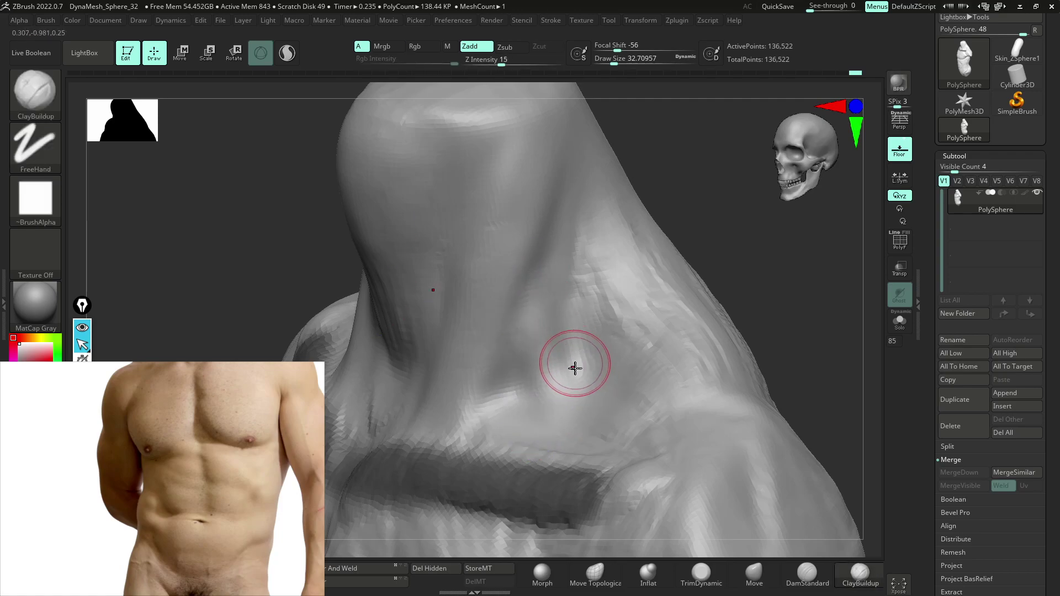
# - Set the draw size to about 97 and smooth the trapezius, the hollow behind the collarbone and the collarbone itself
pyautogui.press('space')
pyautogui.moveTo(629, 291); pyautogui.dragTo(647, 291)
pyautogui.press('shift')
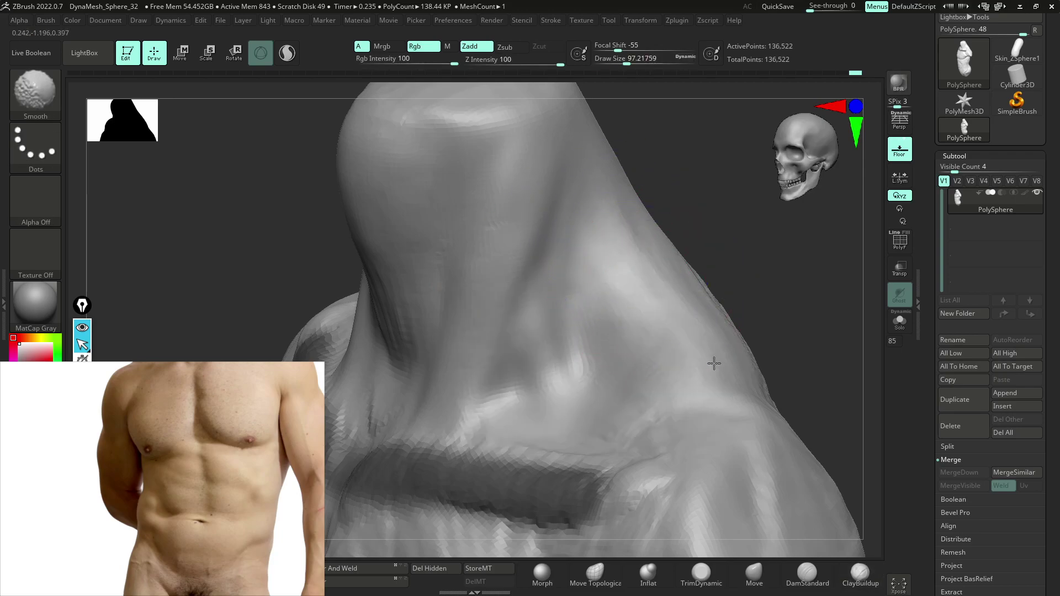
pyautogui.keyDown('shift'); pyautogui.moveTo(649, 367); pyautogui.dragTo(588, 365); pyautogui.keyUp('shift')
pyautogui.keyDown('ctrl'); pyautogui.moveTo(685, 199); pyautogui.dragTo(721, 235); pyautogui.keyUp('ctrl')
pyautogui.moveTo(491, 441)
pyautogui.keyDown('shift'); pyautogui.mouseDown()
pyautogui.moveTo(431, 467)
pyautogui.moveTo(634, 492)
pyautogui.moveTo(670, 466)
pyautogui.moveTo(764, 335)
pyautogui.mouseUp(); pyautogui.keyUp('shift')
pyautogui.moveTo(765, 334)
pyautogui.keyDown('shift'); pyautogui.mouseDown(button='right')
pyautogui.moveTo(785, 312)
pyautogui.moveTo(639, 284)
pyautogui.mouseUp(button='right'); pyautogui.keyUp('shift')
# - Build up the throat between the sternocleidomastoids and smooth the front and side of the neck
pyautogui.moveTo(712, 331)
pyautogui.mouseDown(button='right')
pyautogui.moveTo(644, 365)
pyautogui.moveTo(723, 440)
pyautogui.mouseUp(button='right')
pyautogui.moveTo(570, 401); pyautogui.dragTo(582, 497)
pyautogui.moveTo(573, 420)
pyautogui.mouseDown()
pyautogui.moveTo(581, 475)
pyautogui.moveTo(571, 401)
pyautogui.mouseUp()
pyautogui.moveTo(440, 405); pyautogui.dragTo(469, 422, button='right')
pyautogui.moveTo(446, 355)
pyautogui.mouseDown()
pyautogui.moveTo(437, 330)
pyautogui.moveTo(464, 315)
pyautogui.moveTo(458, 376)
pyautogui.mouseUp()
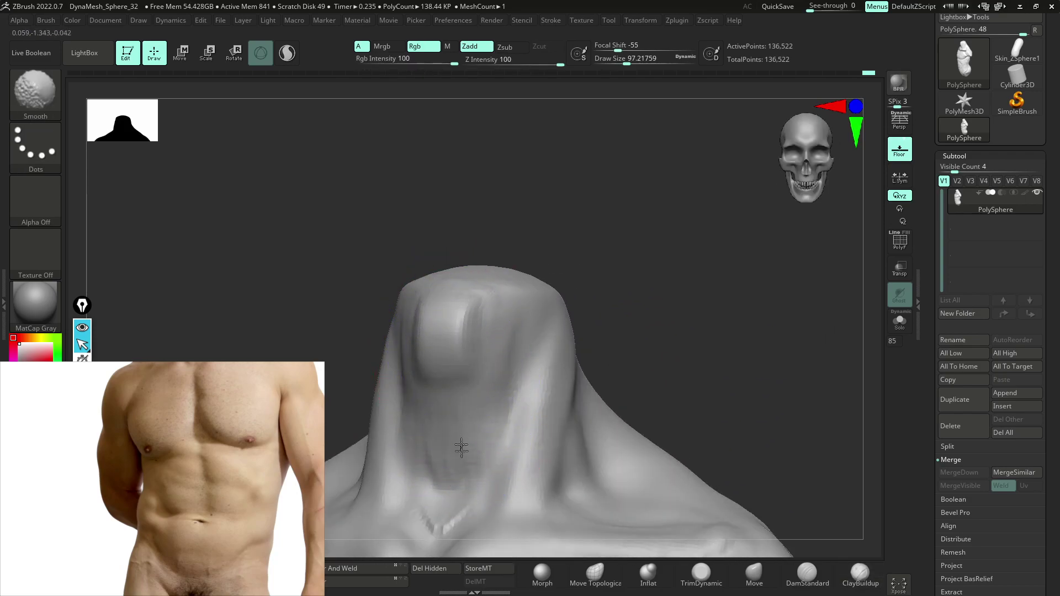
pyautogui.keyDown('ctrl'); pyautogui.moveTo(577, 453); pyautogui.dragTo(585, 334, button='right'); pyautogui.keyUp('ctrl')
pyautogui.keyDown('alt'); pyautogui.moveTo(635, 359); pyautogui.dragTo(685, 346, button='right'); pyautogui.keyUp('alt')
pyautogui.keyDown('alt'); pyautogui.moveTo(685, 347); pyautogui.dragTo(683, 267, button='right'); pyautogui.keyUp('alt')
pyautogui.keyDown('shift'); pyautogui.moveTo(600, 301); pyautogui.dragTo(587, 283); pyautogui.keyUp('shift')
# - Add ClayBuildup strokes to the trapezius on the back of the neck and upper back, and smooth them
pyautogui.moveTo(708, 258); pyautogui.dragTo(575, 243, button='right')
pyautogui.moveTo(653, 193)
pyautogui.mouseDown()
pyautogui.moveTo(641, 180)
pyautogui.moveTo(653, 299)
pyautogui.mouseUp()
pyautogui.moveTo(637, 379)
pyautogui.mouseDown()
pyautogui.moveTo(630, 343)
pyautogui.moveTo(669, 488)
pyautogui.moveTo(673, 442)
pyautogui.mouseUp()
pyautogui.moveTo(754, 243); pyautogui.dragTo(610, 339)
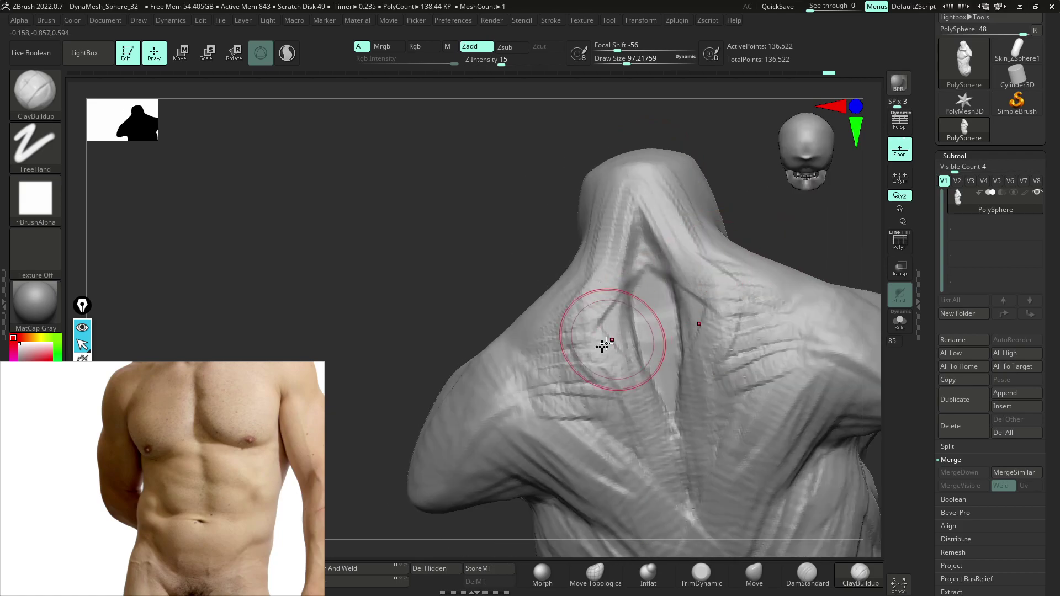
pyautogui.moveTo(636, 224)
pyautogui.keyDown('shift'); pyautogui.mouseDown()
pyautogui.moveTo(632, 243)
pyautogui.moveTo(668, 326)
pyautogui.moveTo(657, 409)
pyautogui.moveTo(597, 312)
pyautogui.moveTo(635, 442)
pyautogui.moveTo(584, 323)
pyautogui.moveTo(564, 396)
pyautogui.mouseUp(); pyautogui.keyUp('shift')
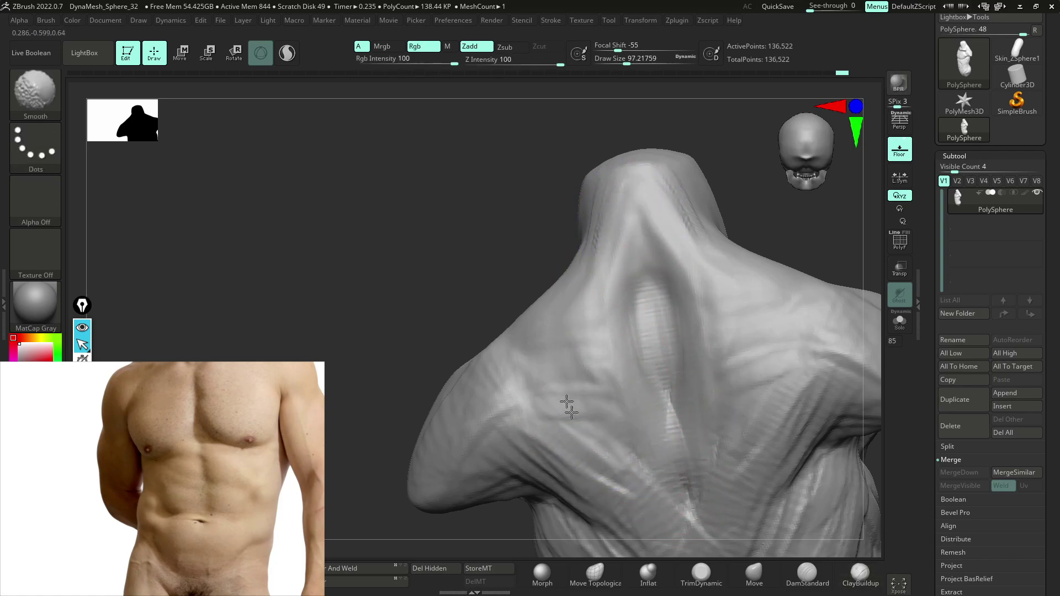
# - Smooth the muscle fibres on the chest and front shoulders with the large brush, and undo that smoothing
pyautogui.moveTo(436, 283)
pyautogui.mouseDown()
pyautogui.moveTo(540, 283)
pyautogui.moveTo(653, 265)
pyautogui.moveTo(719, 283)
pyautogui.moveTo(675, 307)
pyautogui.mouseUp()
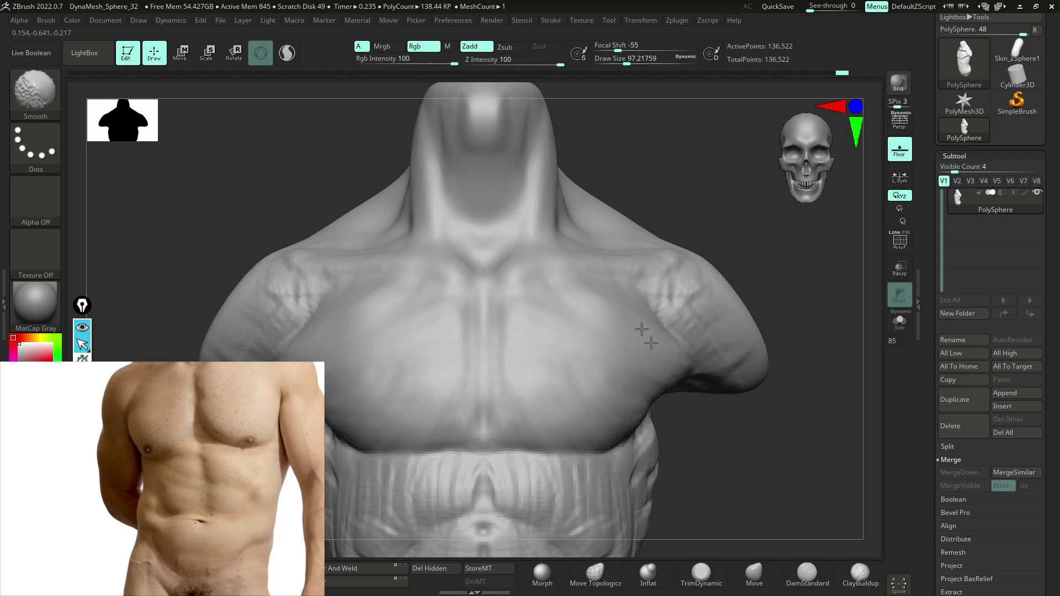
pyautogui.moveTo(746, 463)
pyautogui.mouseDown()
pyautogui.moveTo(552, 441)
pyautogui.moveTo(580, 408)
pyautogui.mouseUp()
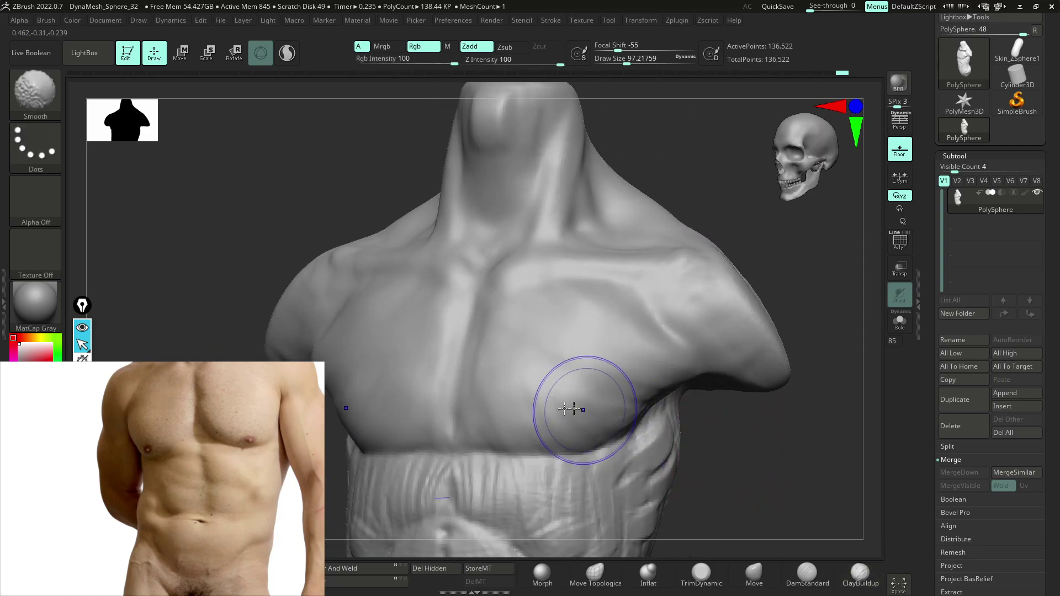
pyautogui.press('ctrl')
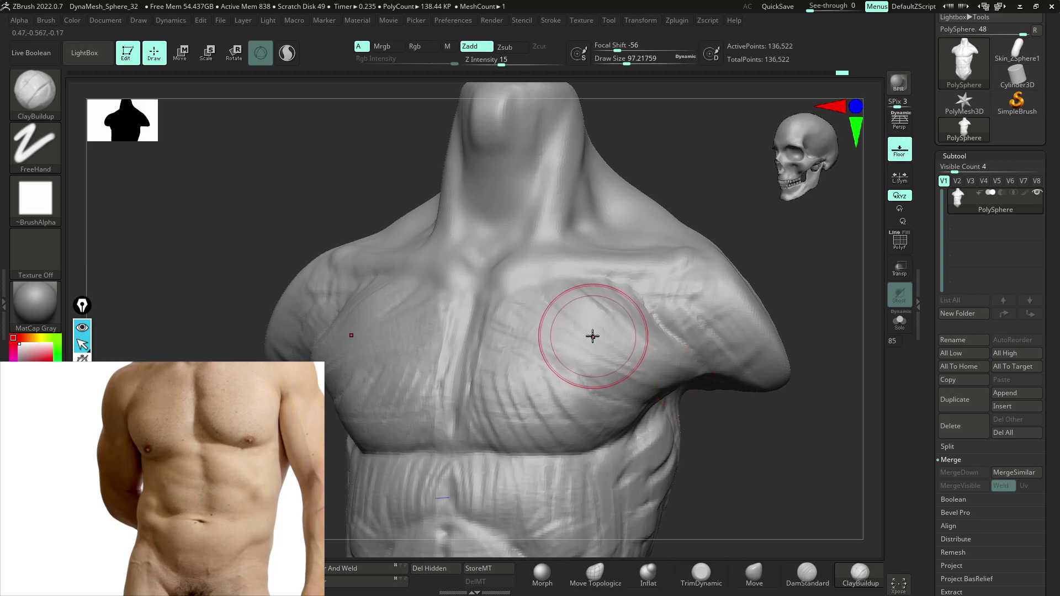
# - Reduce the draw size to about 74 and smooth the pectorals, the sternum and the front of the shoulders
pyautogui.press('space')
pyautogui.moveTo(589, 336); pyautogui.dragTo(587, 335)
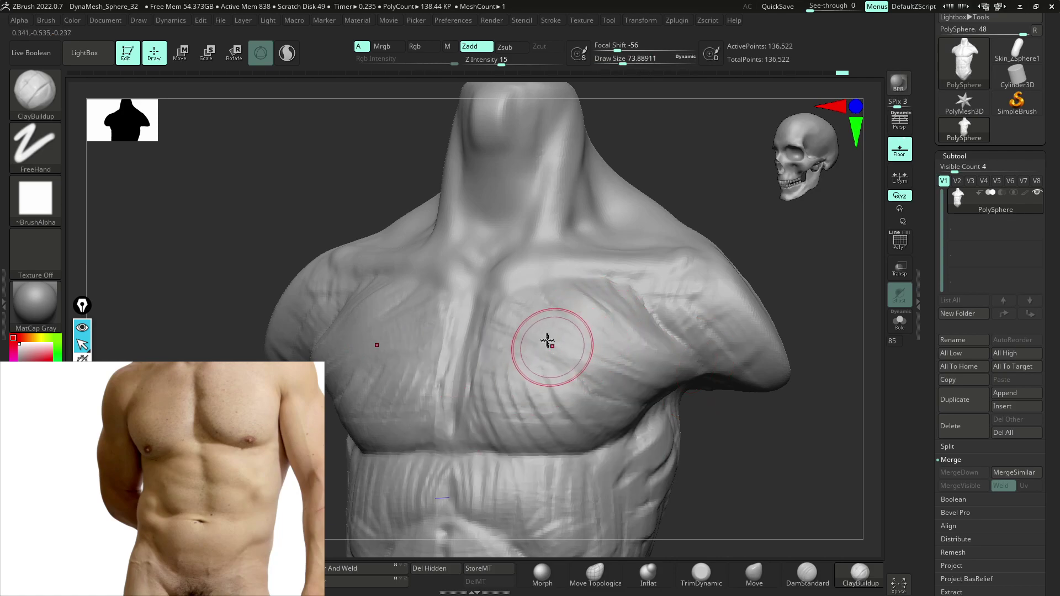
pyautogui.moveTo(523, 345)
pyautogui.keyDown('shift'); pyautogui.mouseDown()
pyautogui.moveTo(504, 348)
pyautogui.moveTo(506, 319)
pyautogui.mouseUp(); pyautogui.keyUp('shift')
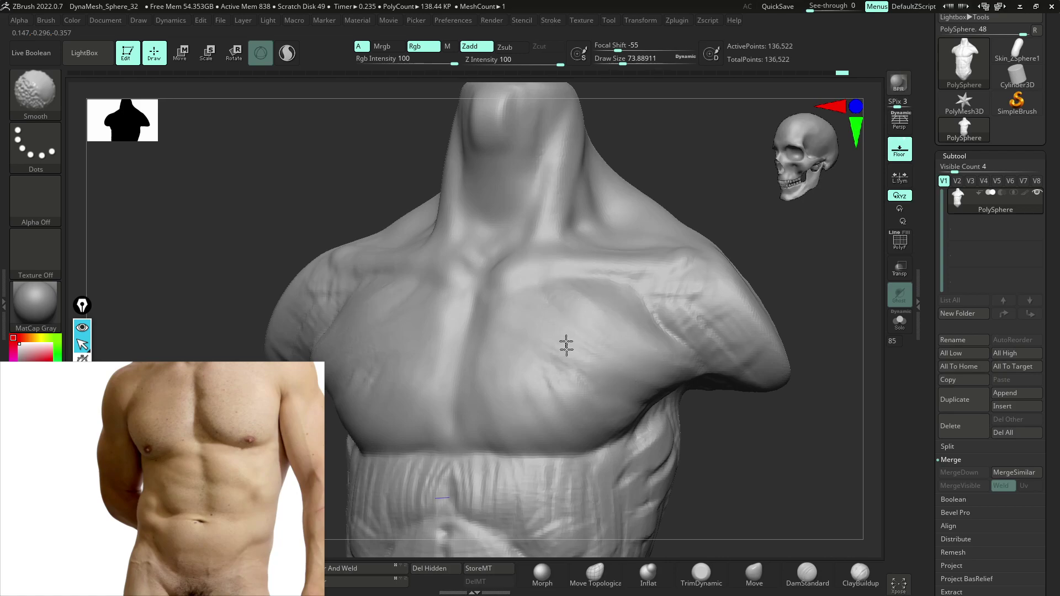
pyautogui.moveTo(797, 480); pyautogui.dragTo(795, 473)
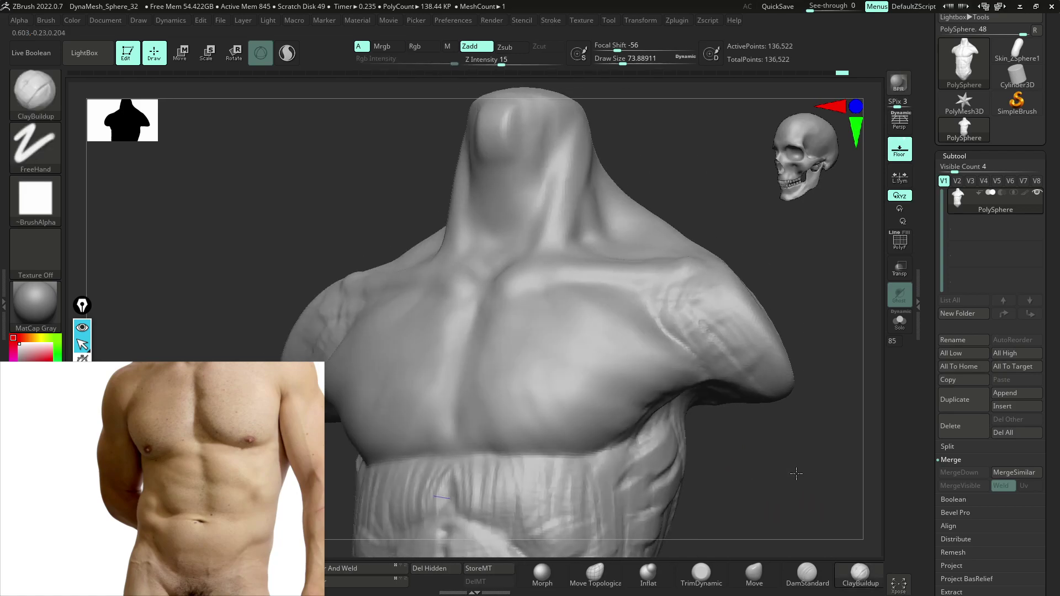
pyautogui.moveTo(710, 490)
pyautogui.mouseDown()
pyautogui.moveTo(761, 507)
pyautogui.moveTo(715, 503)
pyautogui.mouseUp()
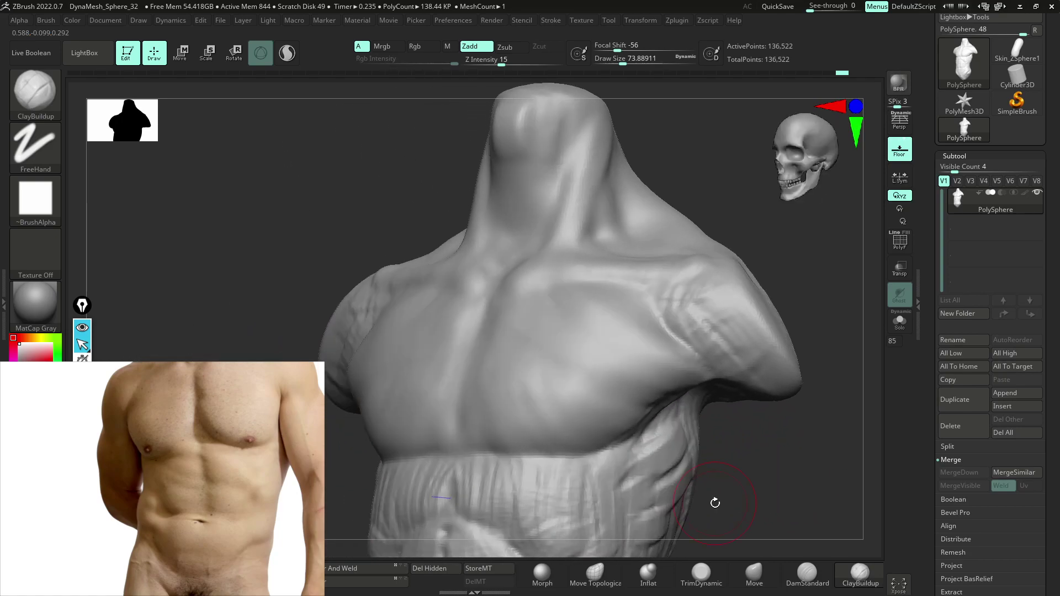
pyautogui.press('shift')
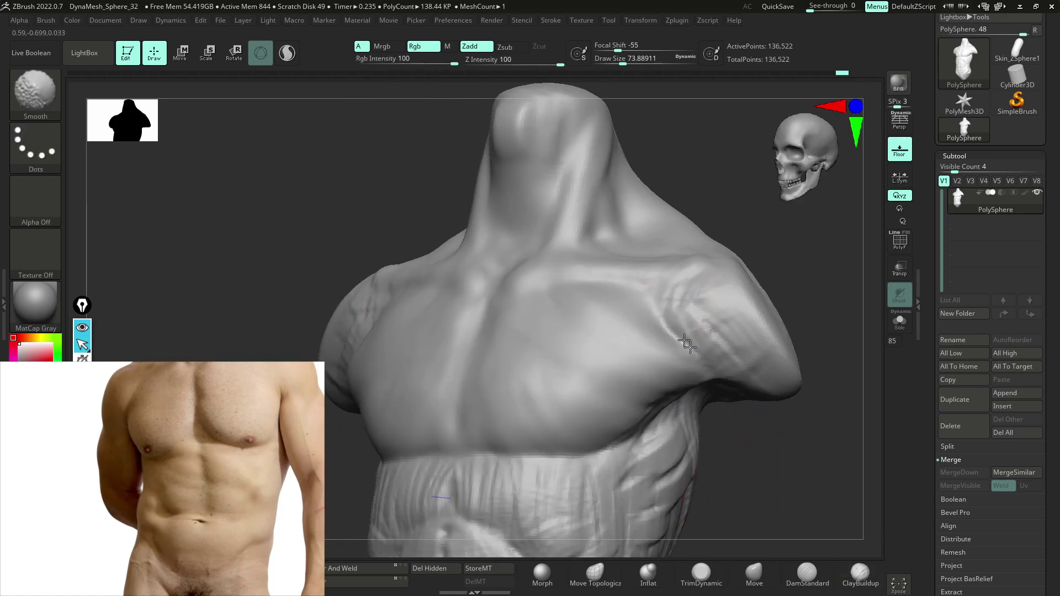
pyautogui.moveTo(722, 324)
pyautogui.mouseDown(button='right')
pyautogui.moveTo(823, 433)
pyautogui.moveTo(708, 378)
pyautogui.mouseUp(button='right')
# - Flatten the outer pectoral towards the armpit with TrimDynamic at a draw size of about 124
pyautogui.press('b')
pyautogui.press('t')
pyautogui.press('d')
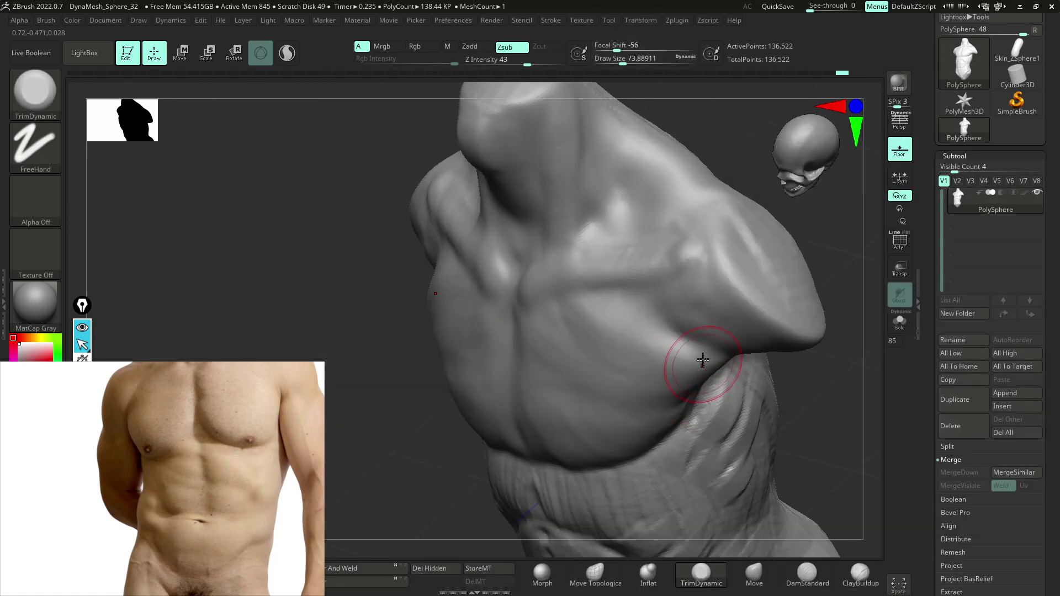
pyautogui.press('space')
pyautogui.moveTo(662, 343); pyautogui.dragTo(697, 345)
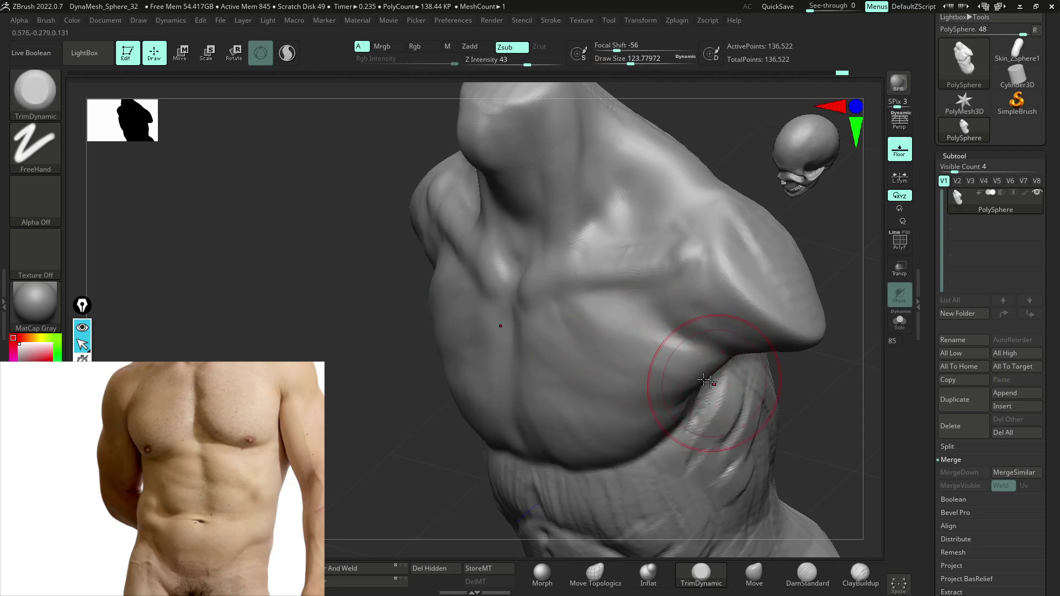
pyautogui.moveTo(619, 359); pyautogui.dragTo(720, 371)
pyautogui.moveTo(596, 326); pyautogui.dragTo(715, 367)
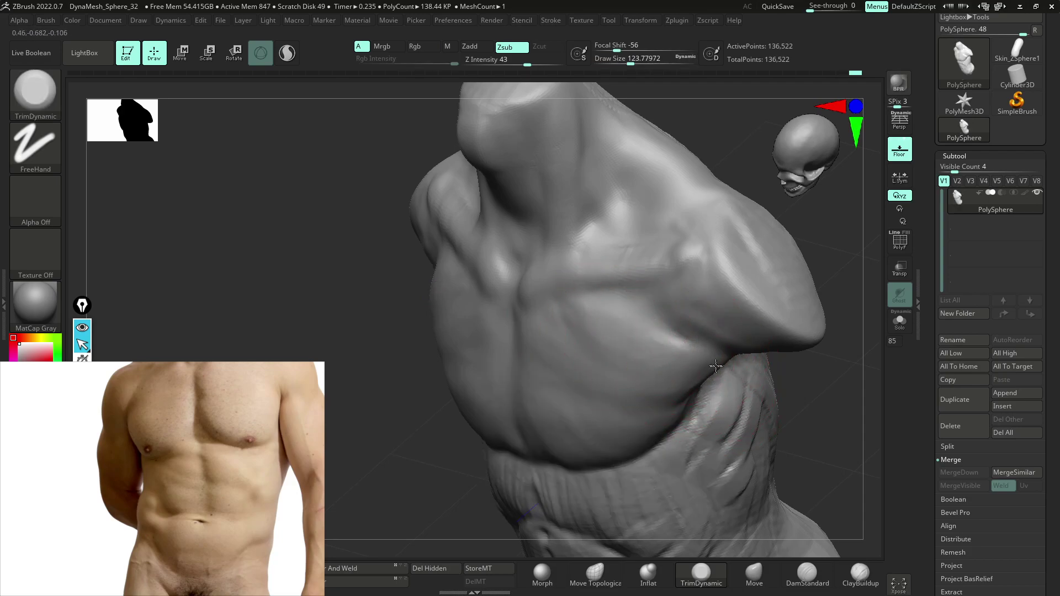
# - Switch to ClayBuildup with a draw size of about 77 and focal shift -29, and smooth the upper abdomen below the chest
pyautogui.moveTo(613, 357); pyautogui.dragTo(723, 400, button='right')
pyautogui.press('b')
pyautogui.click(646, 265)
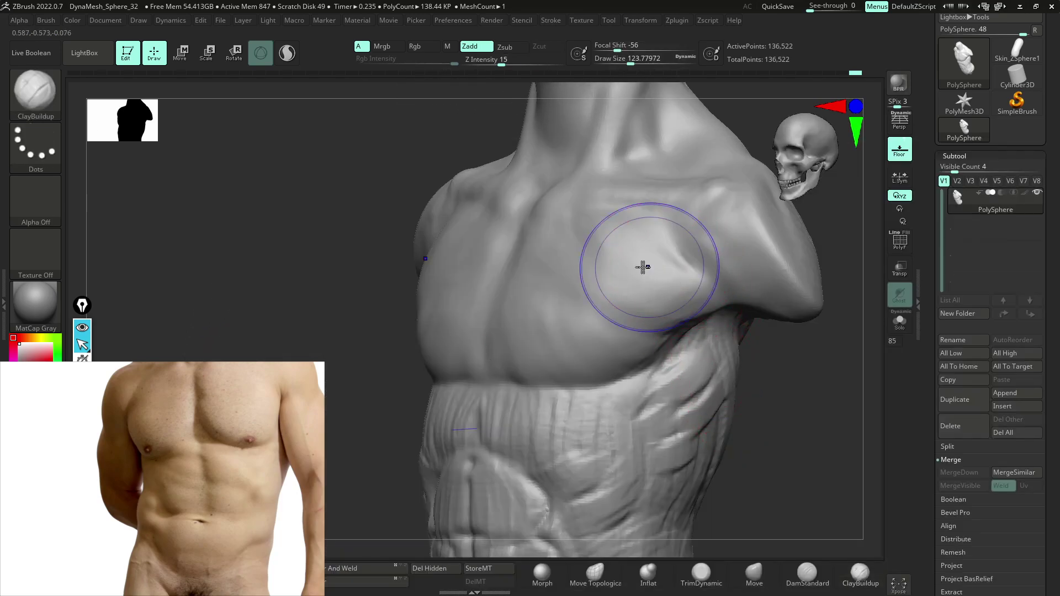
pyautogui.press('space')
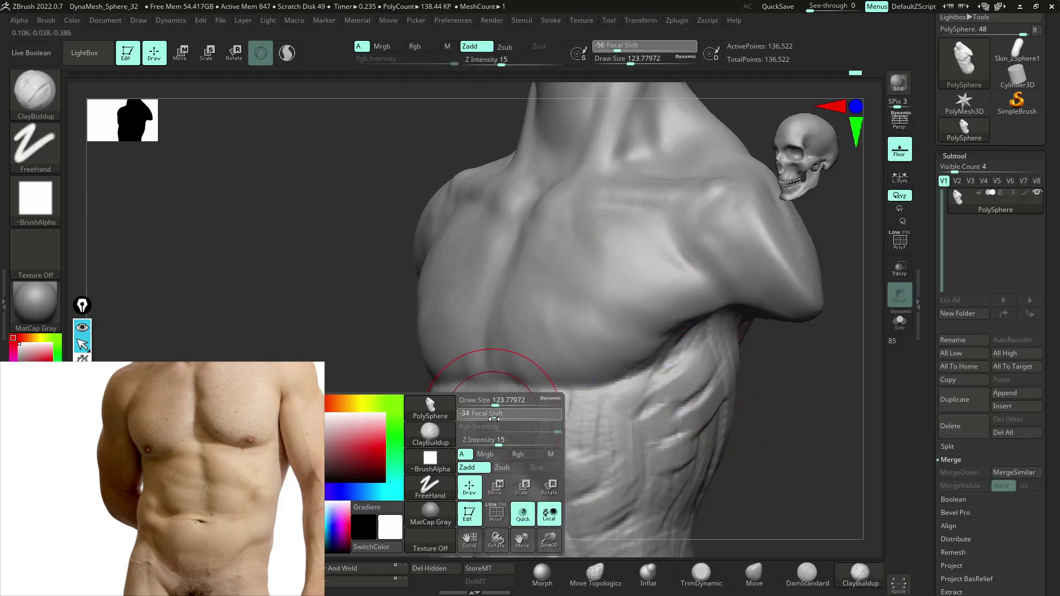
pyautogui.moveTo(497, 399); pyautogui.dragTo(489, 400)
pyautogui.keyDown('shift'); pyautogui.moveTo(453, 429); pyautogui.dragTo(479, 414); pyautogui.keyUp('shift')
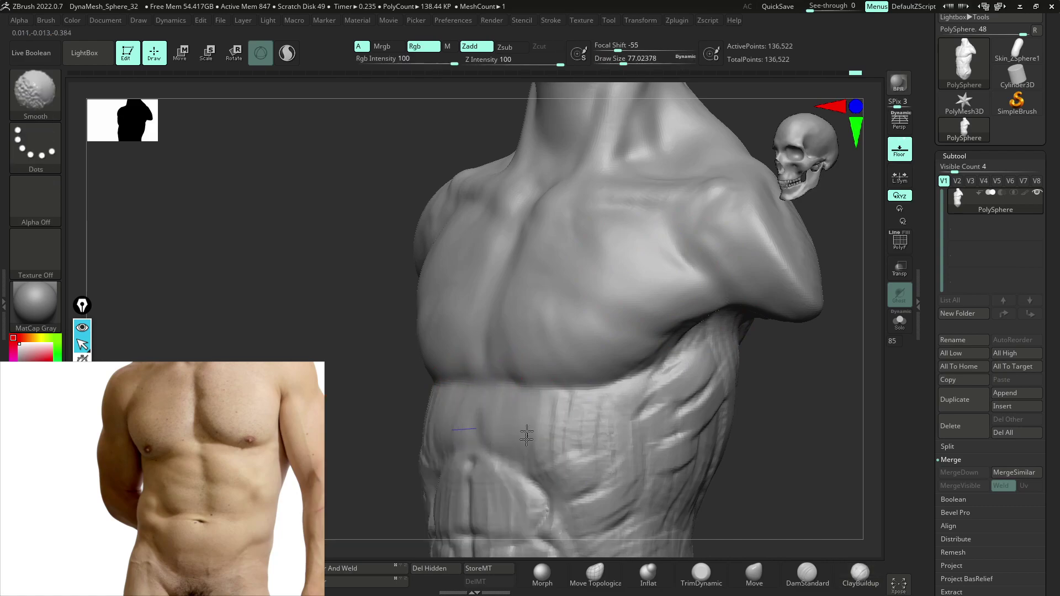
# - Smooth the ribcage edge, the abdominal segments and the lower abdomen down to the groin
pyautogui.keyDown('alt'); pyautogui.moveTo(625, 404); pyautogui.dragTo(624, 282, button='right'); pyautogui.keyUp('alt')
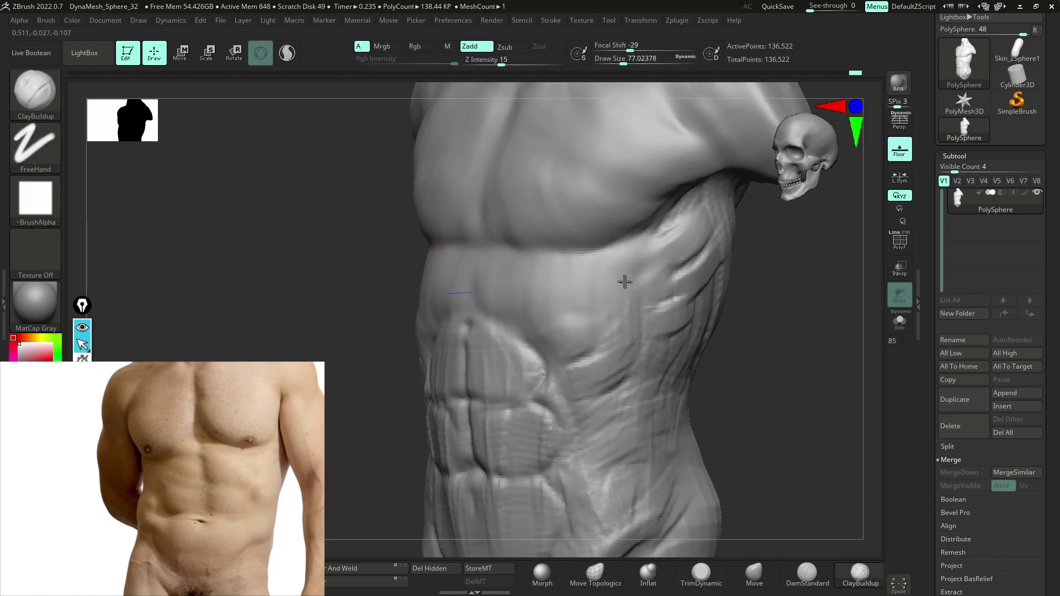
pyautogui.keyDown('shift'); pyautogui.moveTo(566, 400); pyautogui.dragTo(474, 355); pyautogui.keyUp('shift')
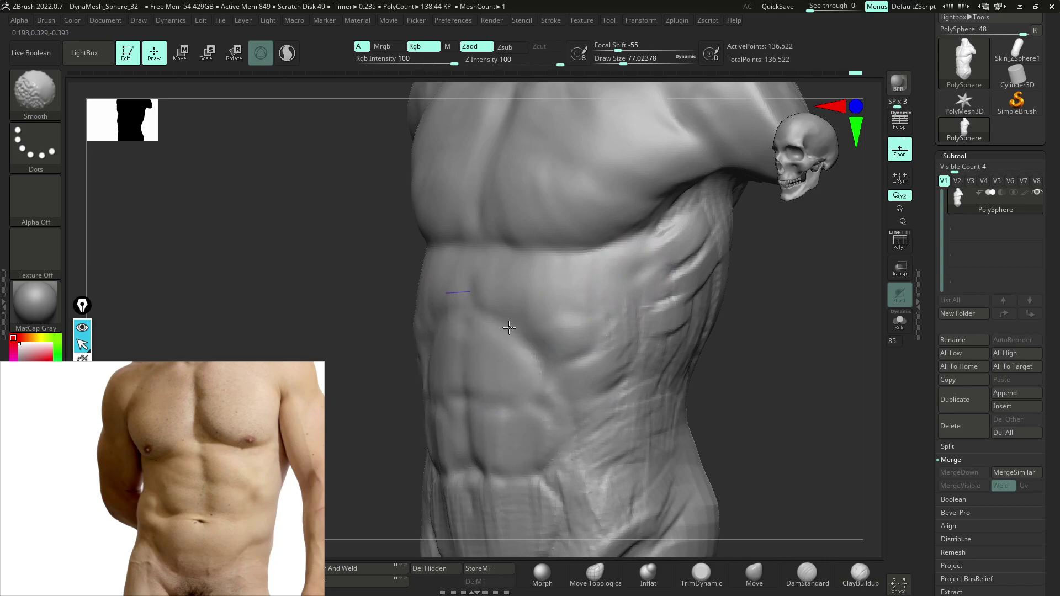
pyautogui.keyDown('alt'); pyautogui.moveTo(565, 539); pyautogui.dragTo(549, 312, button='right'); pyautogui.keyUp('alt')
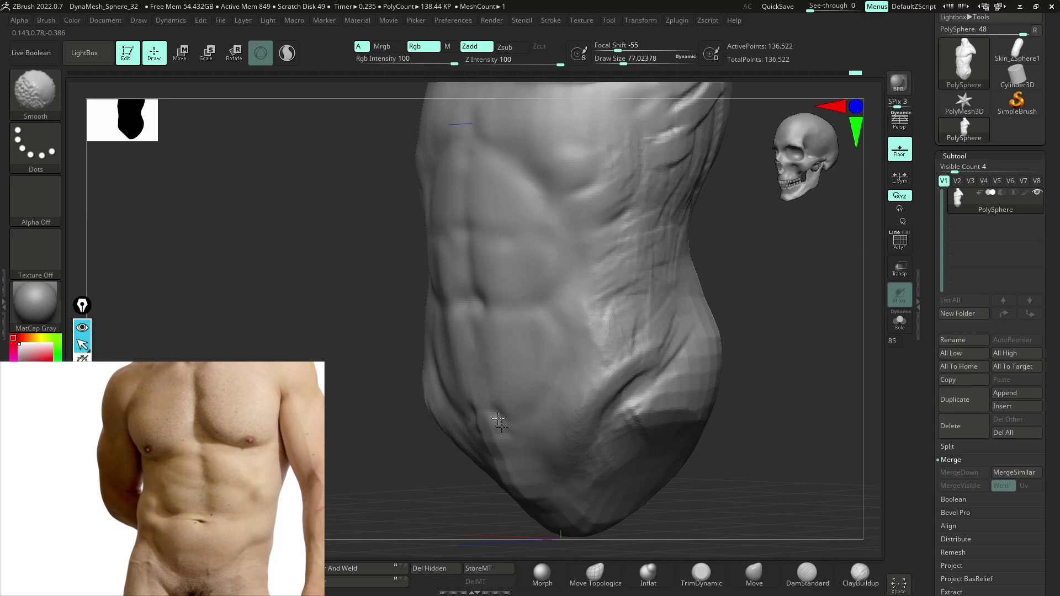
pyautogui.moveTo(364, 496); pyautogui.dragTo(474, 464, button='right')
pyautogui.keyDown('alt'); pyautogui.moveTo(474, 463); pyautogui.dragTo(497, 530, button='right'); pyautogui.keyUp('alt')
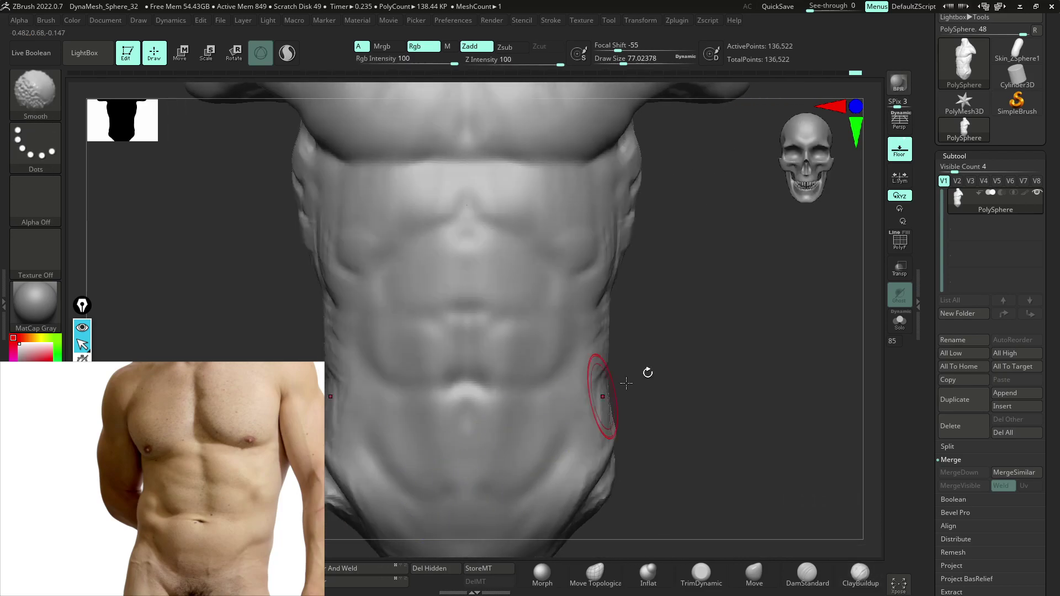
# - Smooth the serratus, the obliques and the flank down to the hip crease
pyautogui.moveTo(773, 331); pyautogui.dragTo(662, 331, button='right')
pyautogui.press('shift')
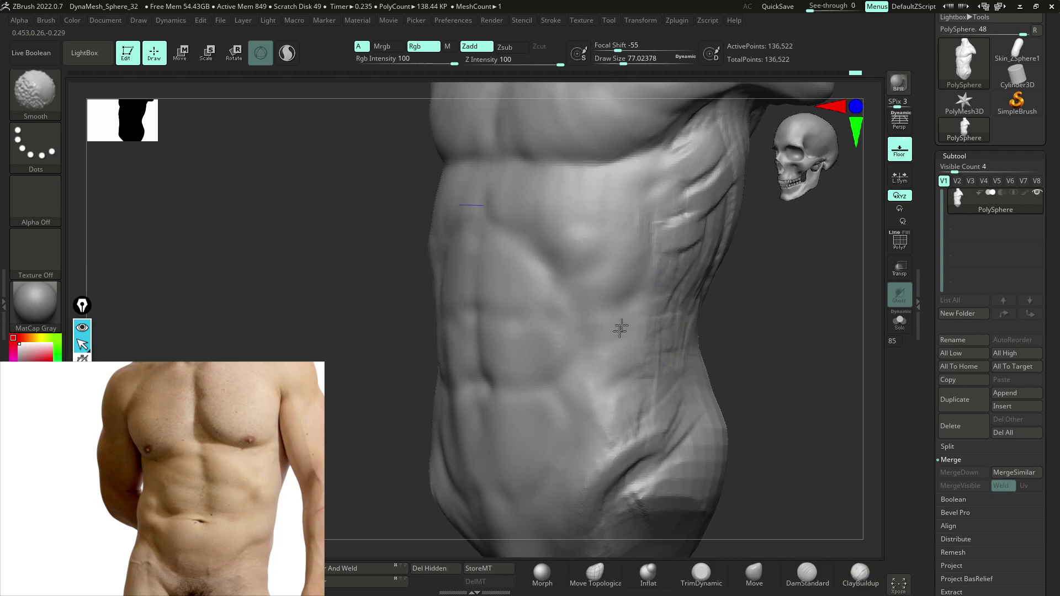
pyautogui.moveTo(776, 359)
pyautogui.keyDown('alt'); pyautogui.mouseDown()
pyautogui.moveTo(760, 381)
pyautogui.moveTo(712, 395)
pyautogui.mouseUp(); pyautogui.keyUp('alt')
pyautogui.moveTo(681, 348); pyautogui.dragTo(618, 340)
pyautogui.keyDown('alt'); pyautogui.moveTo(754, 313); pyautogui.dragTo(726, 299); pyautogui.keyUp('alt')
pyautogui.press('shift')
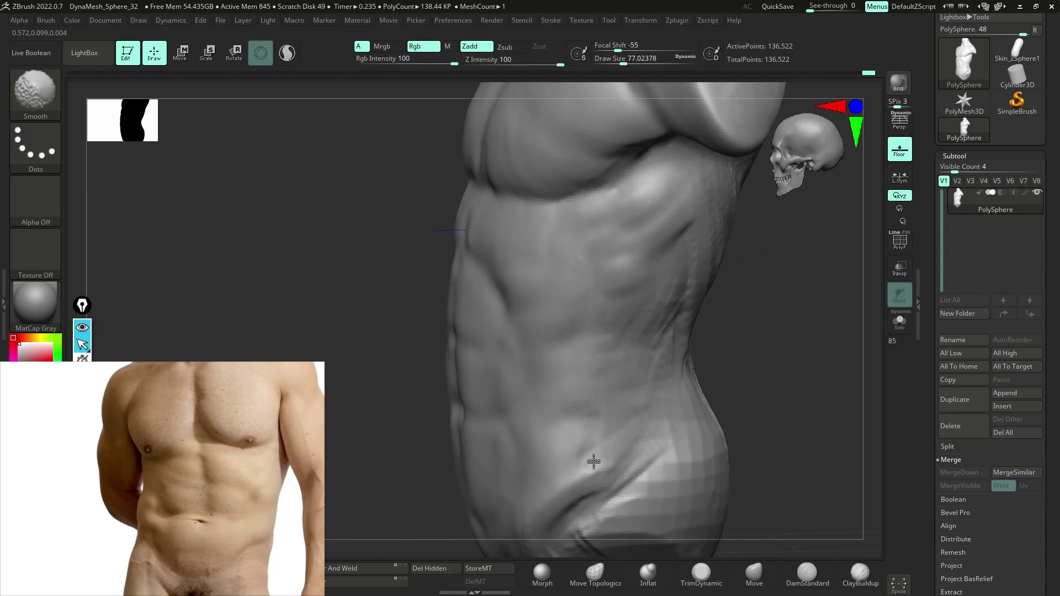
pyautogui.keyDown('shift'); pyautogui.moveTo(668, 381); pyautogui.dragTo(578, 402); pyautogui.keyUp('shift')
pyautogui.moveTo(763, 324)
pyautogui.mouseDown()
pyautogui.moveTo(811, 318)
pyautogui.moveTo(778, 315)
pyautogui.mouseUp()
pyautogui.press('shift')
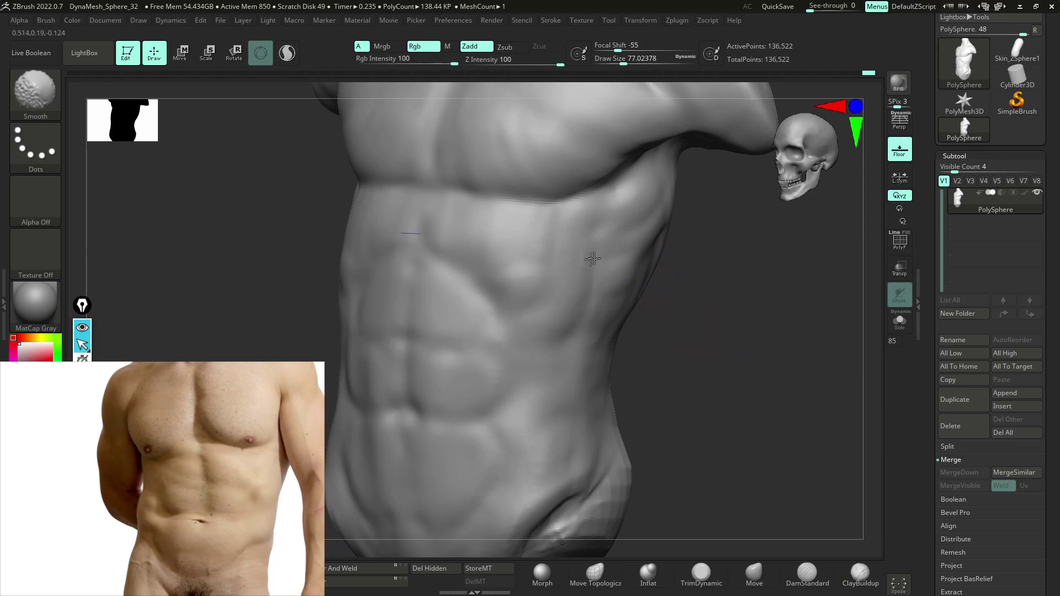
# - Soften the grooves between the abdominal segments and around the navel by smoothing
pyautogui.press('shift')
pyautogui.keyDown('shift'); pyautogui.moveTo(429, 383); pyautogui.dragTo(454, 371); pyautogui.keyUp('shift')
pyautogui.moveTo(709, 348); pyautogui.dragTo(635, 334)
pyautogui.press('shift')
pyautogui.moveTo(389, 377); pyautogui.dragTo(467, 370)
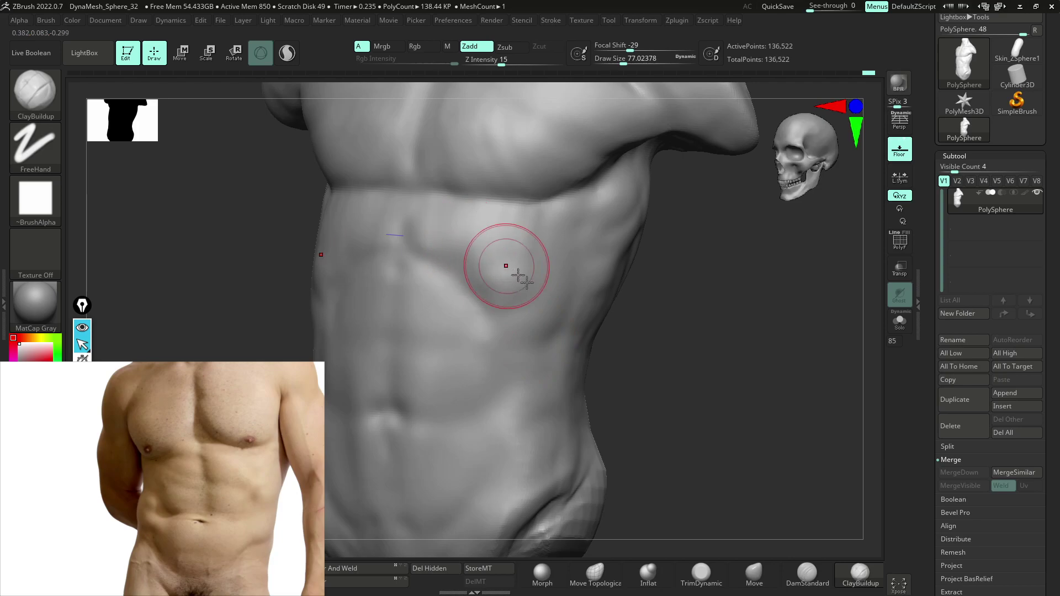
# - Try ClayBuildup strokes on the lower abdomen below the navel, and undo them
pyautogui.moveTo(694, 374)
pyautogui.mouseDown()
pyautogui.moveTo(752, 372)
pyautogui.moveTo(705, 403)
pyautogui.moveTo(651, 403)
pyautogui.moveTo(663, 330)
pyautogui.mouseUp()
pyautogui.keyDown('shift'); pyautogui.moveTo(545, 412); pyautogui.dragTo(540, 416); pyautogui.keyUp('shift')
pyautogui.moveTo(501, 351)
pyautogui.mouseDown()
pyautogui.moveTo(554, 363)
pyautogui.moveTo(513, 427)
pyautogui.mouseUp()
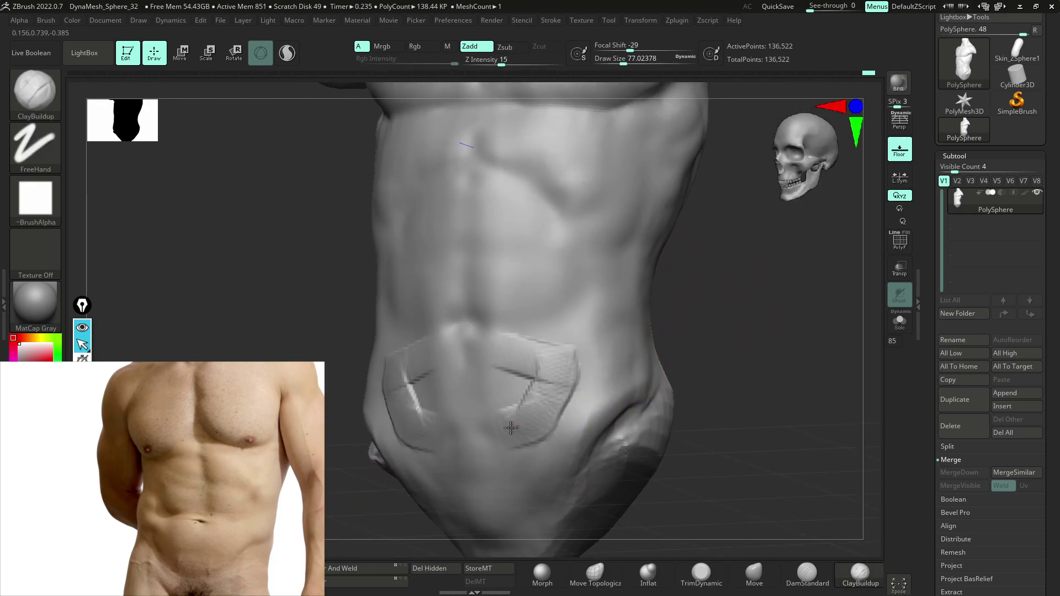
pyautogui.hotkey('ctrl', 'z')
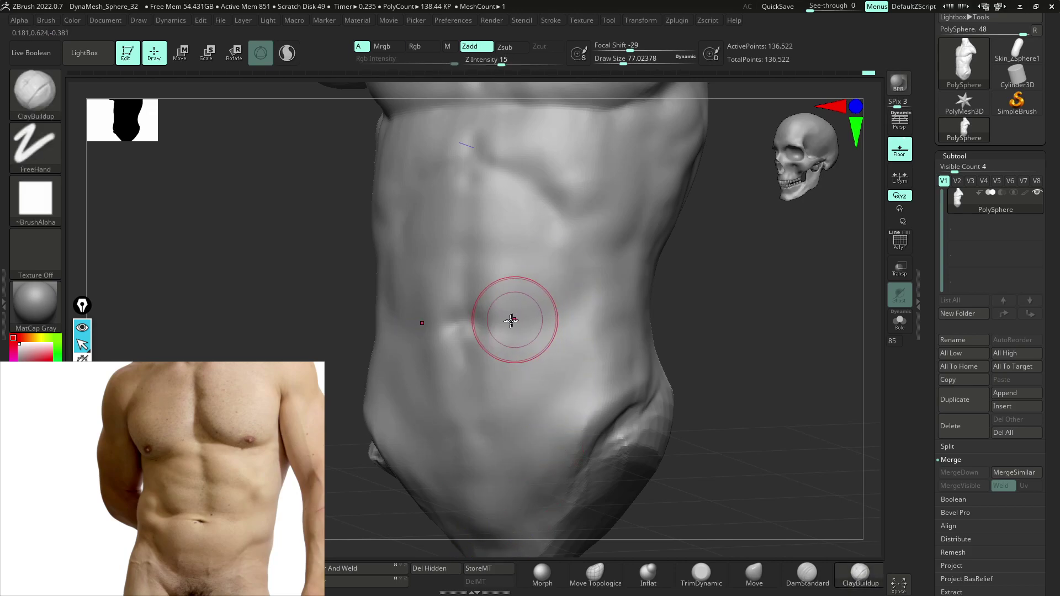
# - Smooth the central abdomen, the waist and the latissimus around to the back
pyautogui.moveTo(712, 354)
pyautogui.keyDown('shift'); pyautogui.mouseDown()
pyautogui.moveTo(769, 362)
pyautogui.moveTo(776, 438)
pyautogui.mouseUp(); pyautogui.keyUp('shift')
pyautogui.moveTo(737, 371); pyautogui.dragTo(635, 381)
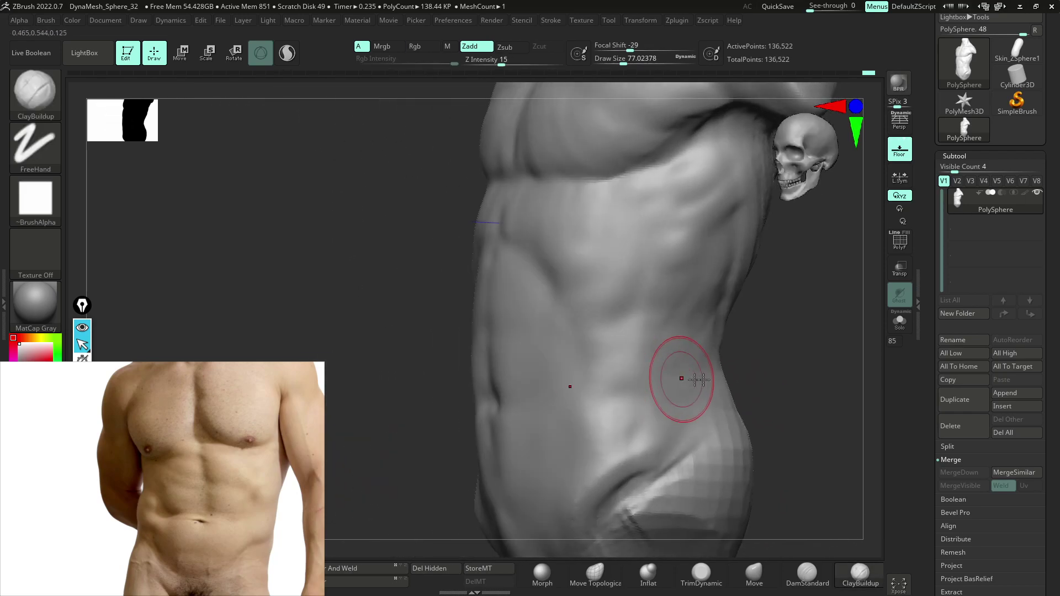
pyautogui.moveTo(773, 383); pyautogui.dragTo(712, 370)
pyautogui.moveTo(817, 367); pyautogui.dragTo(701, 359)
pyautogui.keyDown('shift'); pyautogui.moveTo(434, 283); pyautogui.dragTo(427, 268); pyautogui.keyUp('shift')
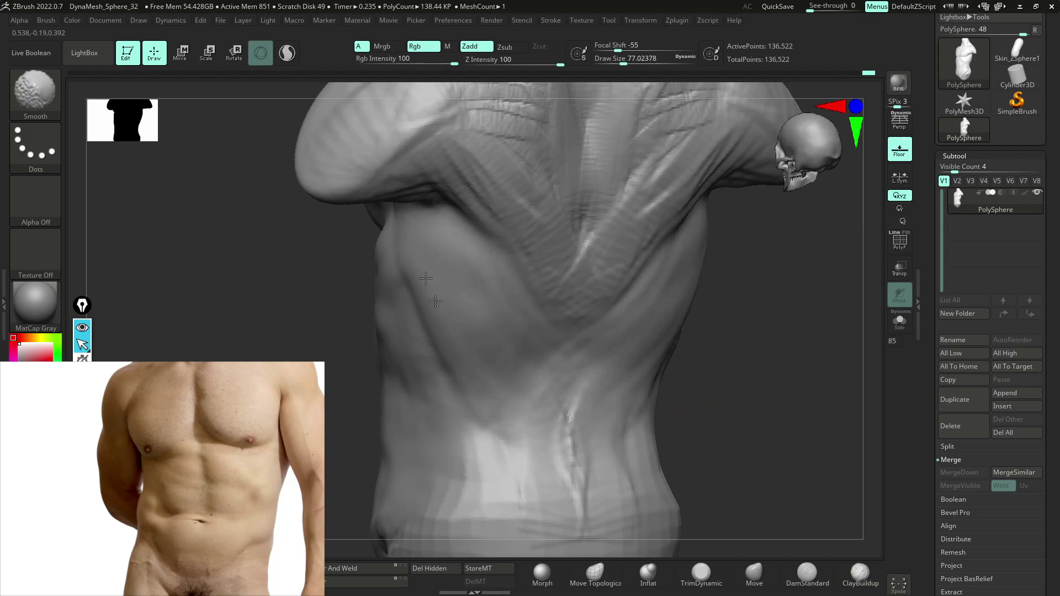
# - Smooth the fibre strokes on the trapezius, shoulder blades and spine across the upper back
pyautogui.keyDown('alt'); pyautogui.moveTo(712, 332); pyautogui.dragTo(725, 497); pyautogui.keyUp('alt')
pyautogui.moveTo(462, 283)
pyautogui.keyDown('shift'); pyautogui.mouseDown()
pyautogui.moveTo(406, 277)
pyautogui.moveTo(393, 305)
pyautogui.mouseUp(); pyautogui.keyUp('shift')
pyautogui.keyDown('alt'); pyautogui.moveTo(756, 375); pyautogui.dragTo(726, 495); pyautogui.keyUp('alt')
pyautogui.moveTo(493, 314)
pyautogui.keyDown('shift'); pyautogui.mouseDown()
pyautogui.moveTo(513, 267)
pyautogui.moveTo(509, 328)
pyautogui.mouseUp(); pyautogui.keyUp('shift')
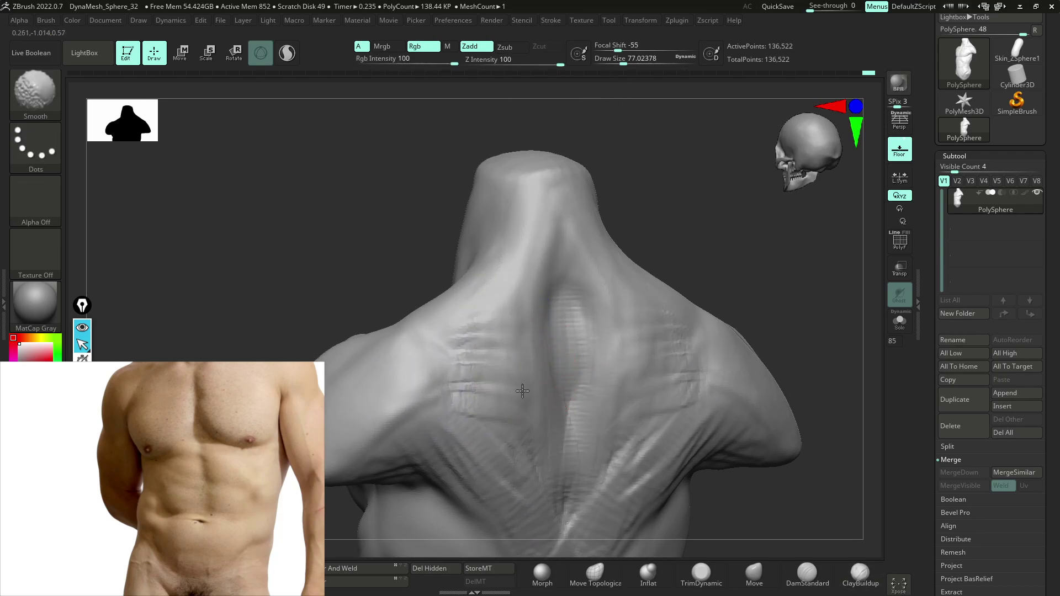
pyautogui.keyDown('alt'); pyautogui.moveTo(536, 517); pyautogui.dragTo(489, 428, button='right'); pyautogui.keyUp('alt')
pyautogui.keyDown('shift'); pyautogui.moveTo(505, 226); pyautogui.dragTo(518, 243); pyautogui.keyUp('shift')
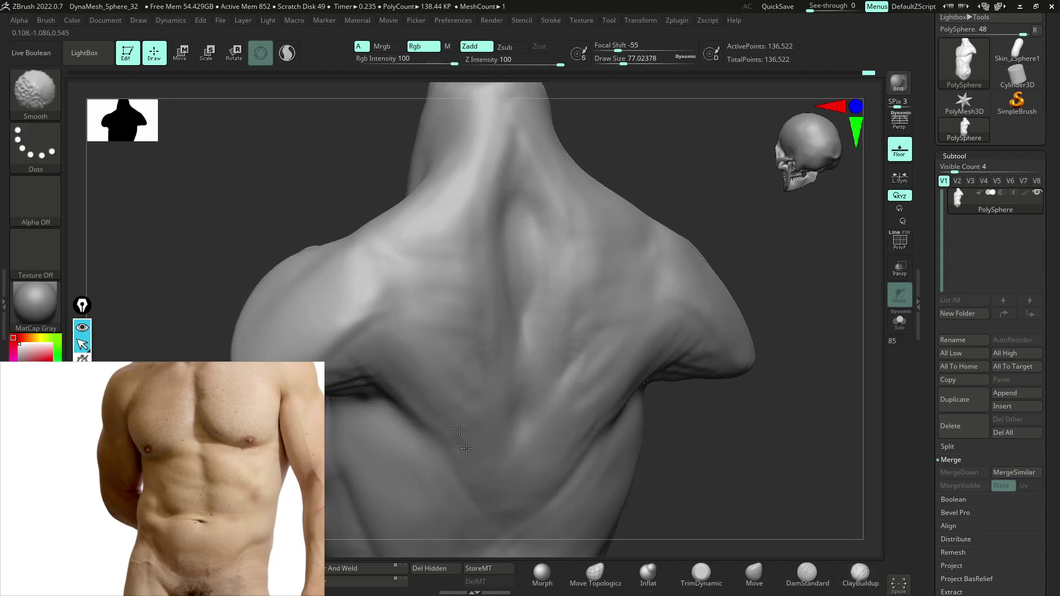
# - Smooth the shoulder blades, the sides of the back and the lower back down to the waist
pyautogui.moveTo(688, 433); pyautogui.dragTo(548, 284)
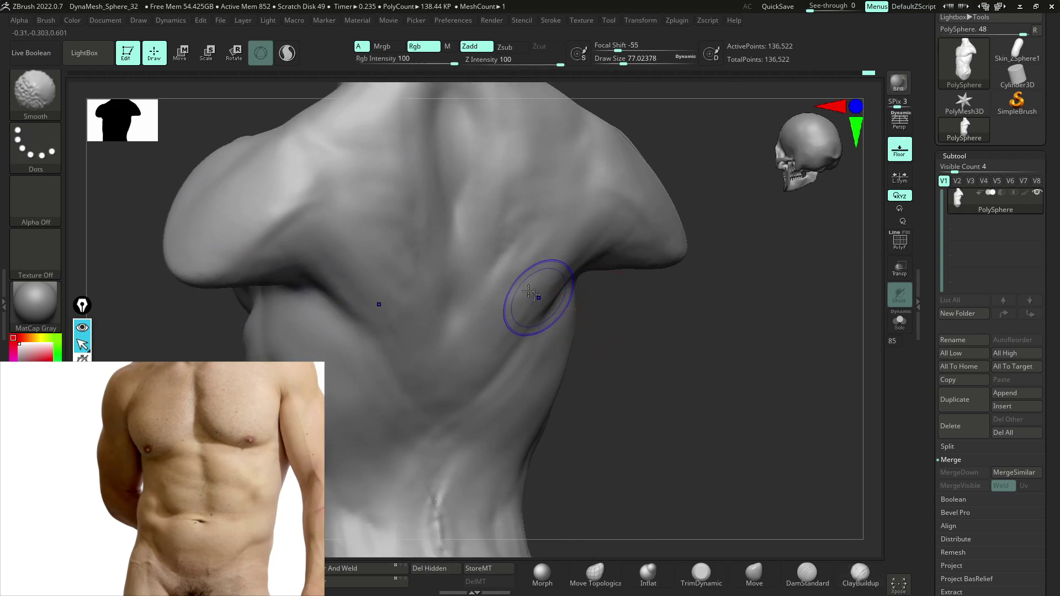
pyautogui.moveTo(636, 415); pyautogui.dragTo(461, 354)
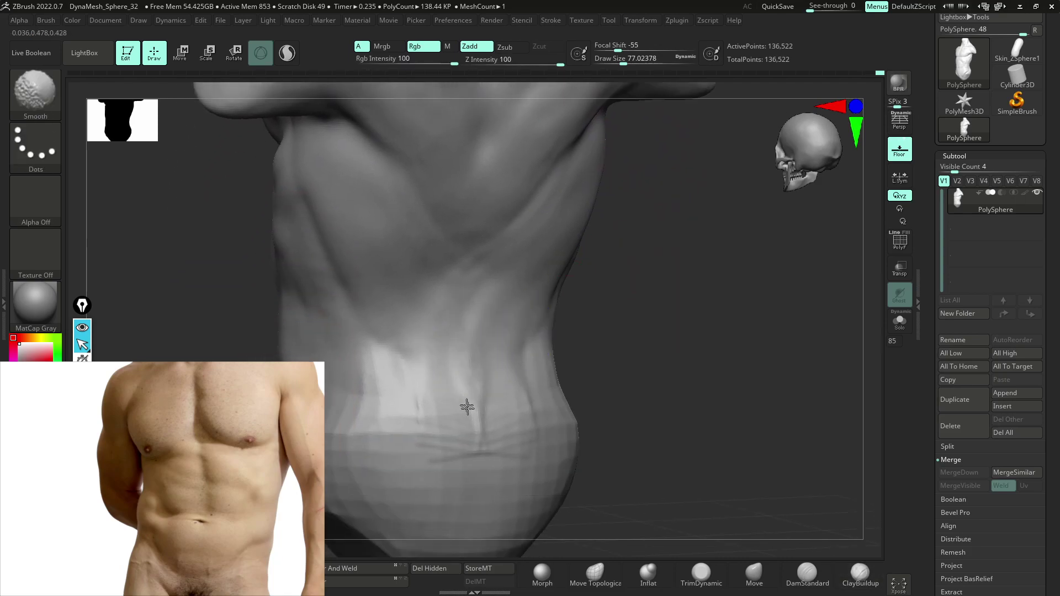
pyautogui.moveTo(461, 355)
pyautogui.mouseDown()
pyautogui.moveTo(366, 425)
pyautogui.moveTo(561, 331)
pyautogui.moveTo(627, 457)
pyautogui.moveTo(640, 522)
pyautogui.moveTo(424, 347)
pyautogui.mouseUp()
pyautogui.moveTo(309, 350); pyautogui.dragTo(415, 412)
# - Define the sternum line and the lower edge of the chest muscles with DamStandard at draw size about 132, softening with Smooth
pyautogui.press('b')
pyautogui.press('d')
pyautogui.press('s')
pyautogui.press('space')
pyautogui.moveTo(491, 272); pyautogui.dragTo(499, 272)
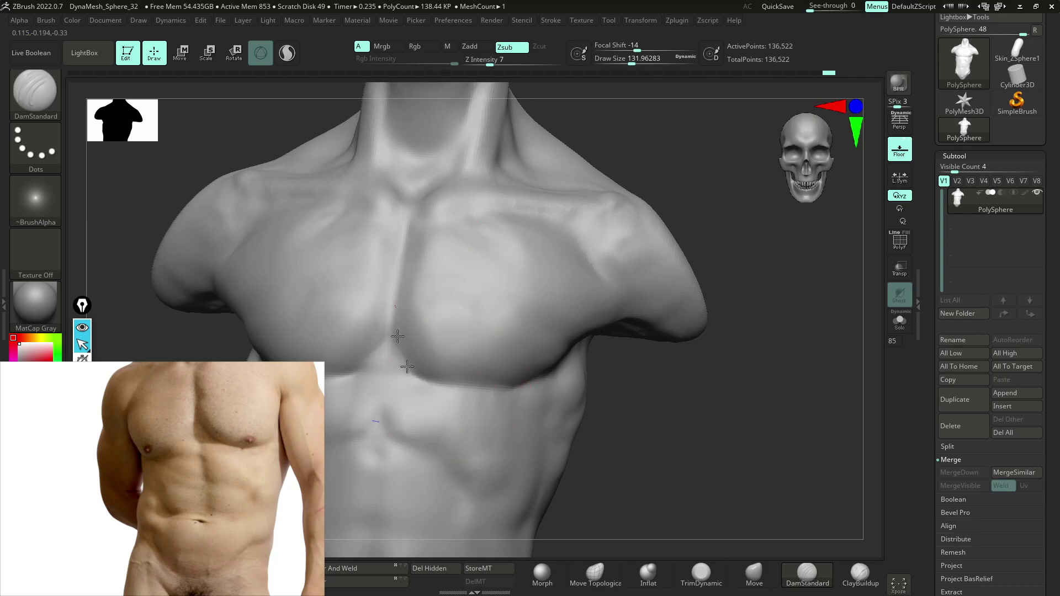
pyautogui.moveTo(672, 454); pyautogui.dragTo(579, 379)
pyautogui.press('shift')
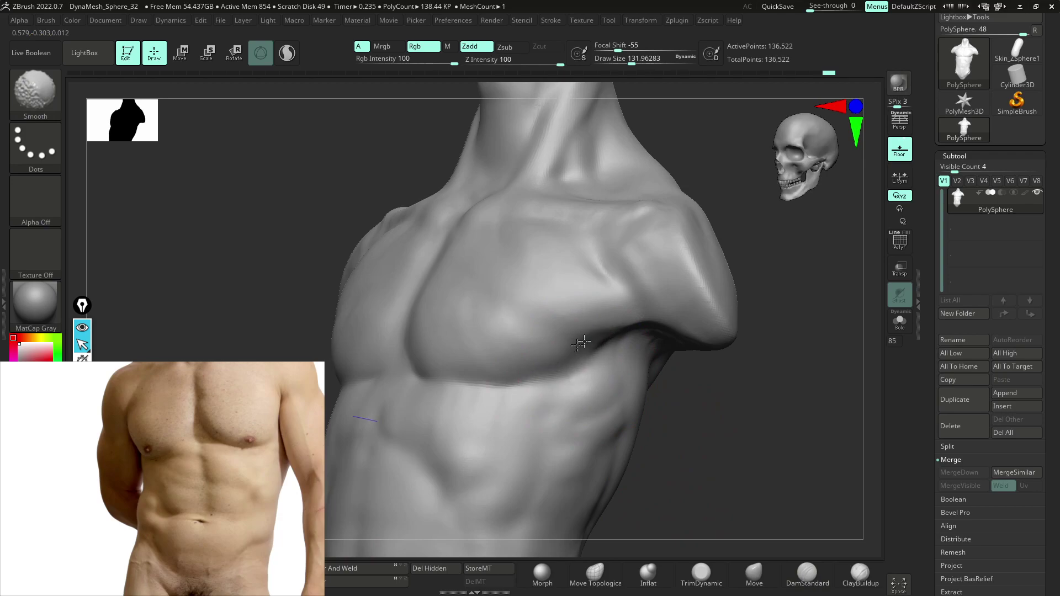
pyautogui.moveTo(583, 338); pyautogui.dragTo(653, 390)
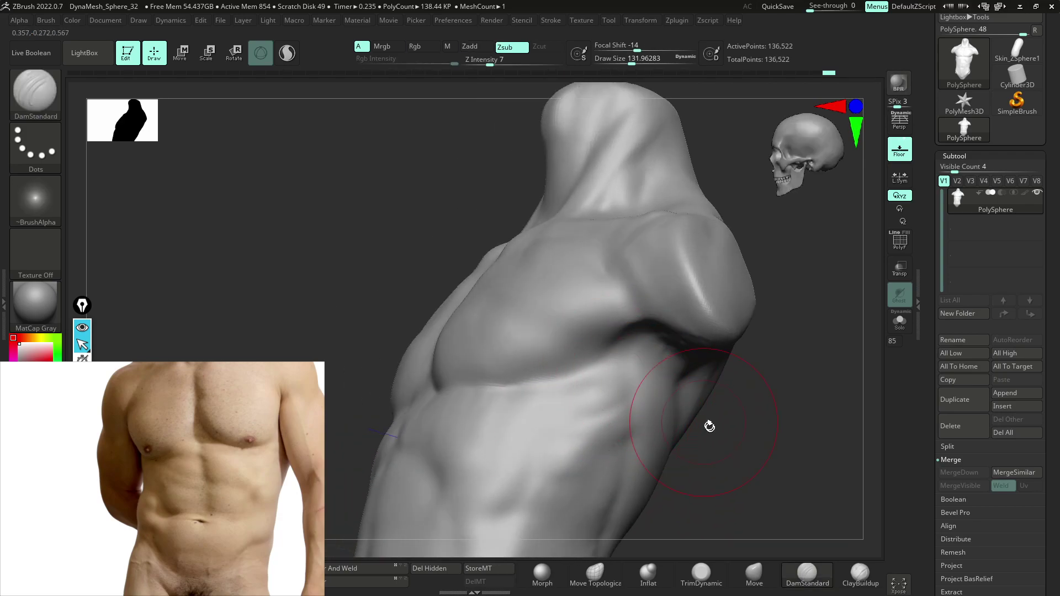
# - Set the DamStandard Z Intensity to 10 and carve the outer edge of the latissimus down the flank to the waist
pyautogui.moveTo(705, 423); pyautogui.dragTo(672, 374)
pyautogui.moveTo(445, 438); pyautogui.dragTo(621, 265)
pyautogui.moveTo(566, 176); pyautogui.dragTo(565, 189)
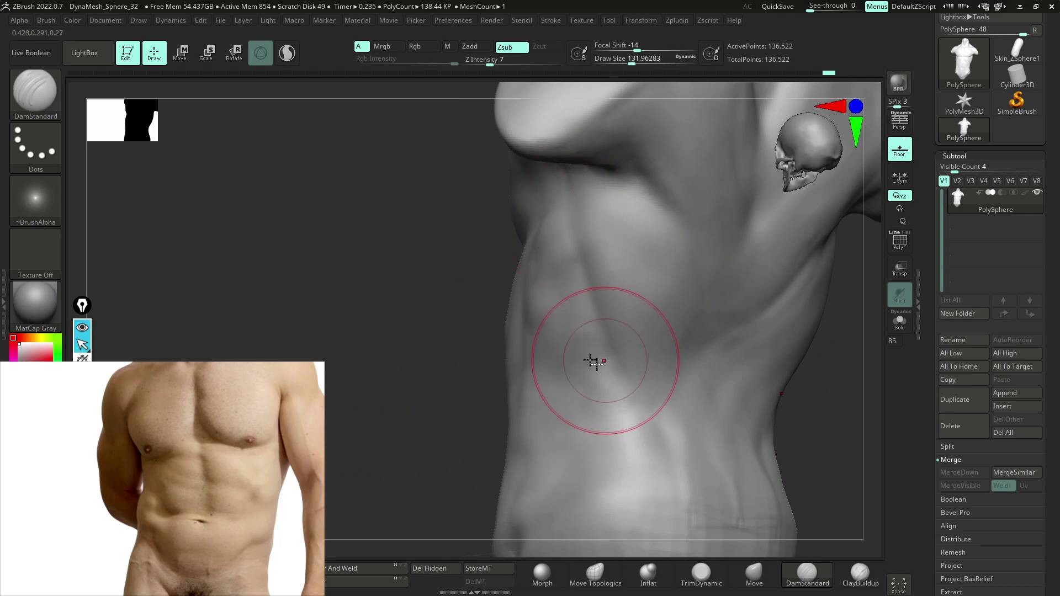
pyautogui.moveTo(489, 62); pyautogui.dragTo(494, 62)
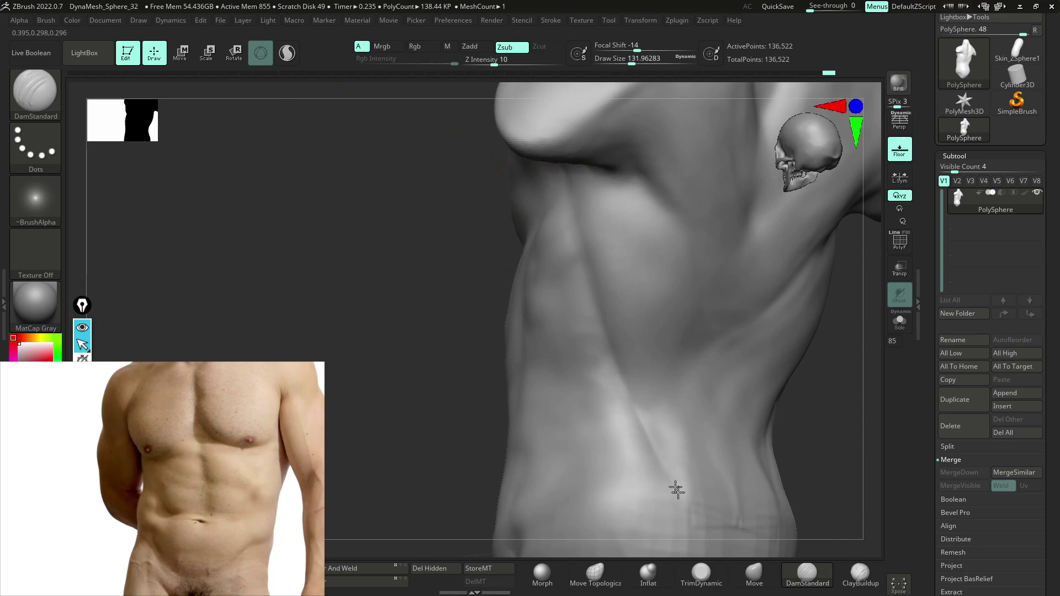
pyautogui.press('f')
pyautogui.moveTo(721, 411); pyautogui.dragTo(769, 457, button='right')
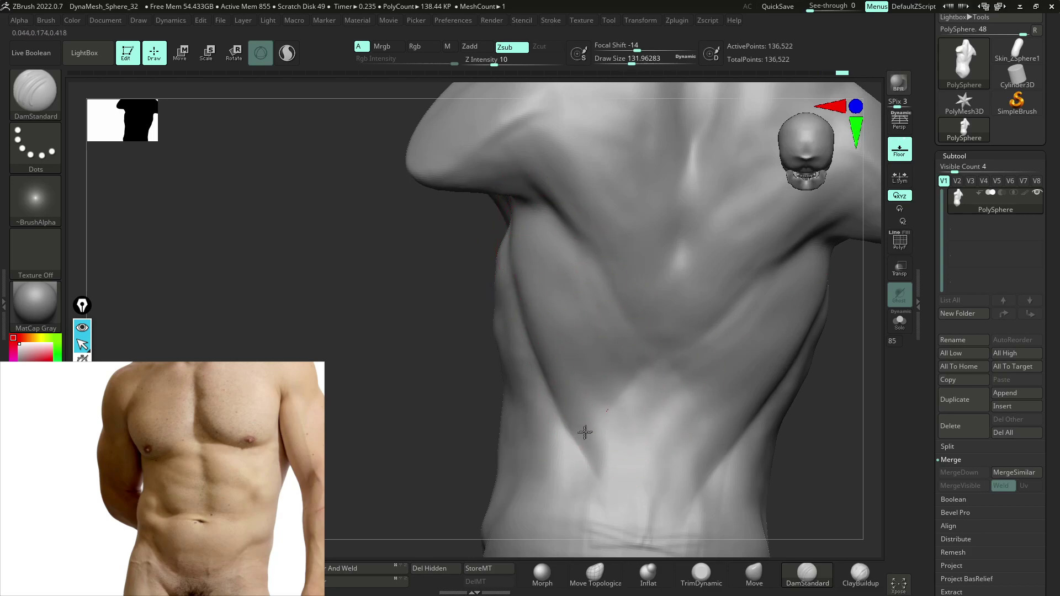
# - Carve the spine groove between the shoulder blades with DamStandard, and undo the extra grooves tried below the shoulder blades
pyautogui.moveTo(725, 377); pyautogui.dragTo(757, 396, button='right')
pyautogui.moveTo(616, 457)
pyautogui.mouseDown(button='right')
pyautogui.moveTo(686, 331)
pyautogui.moveTo(579, 402)
pyautogui.moveTo(525, 331)
pyautogui.mouseUp(button='right')
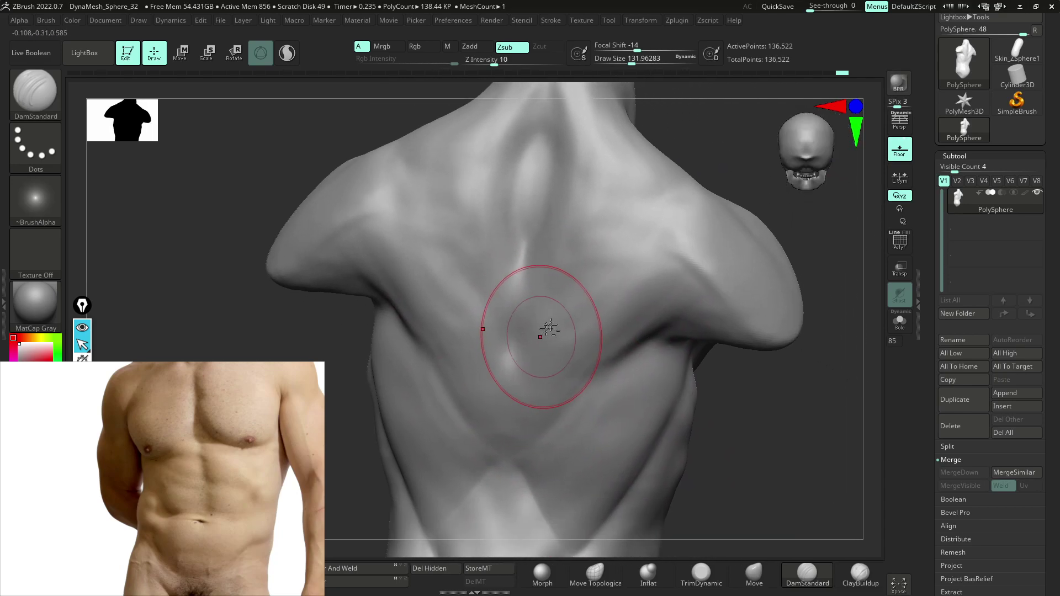
pyautogui.moveTo(620, 342); pyautogui.dragTo(743, 422, button='right')
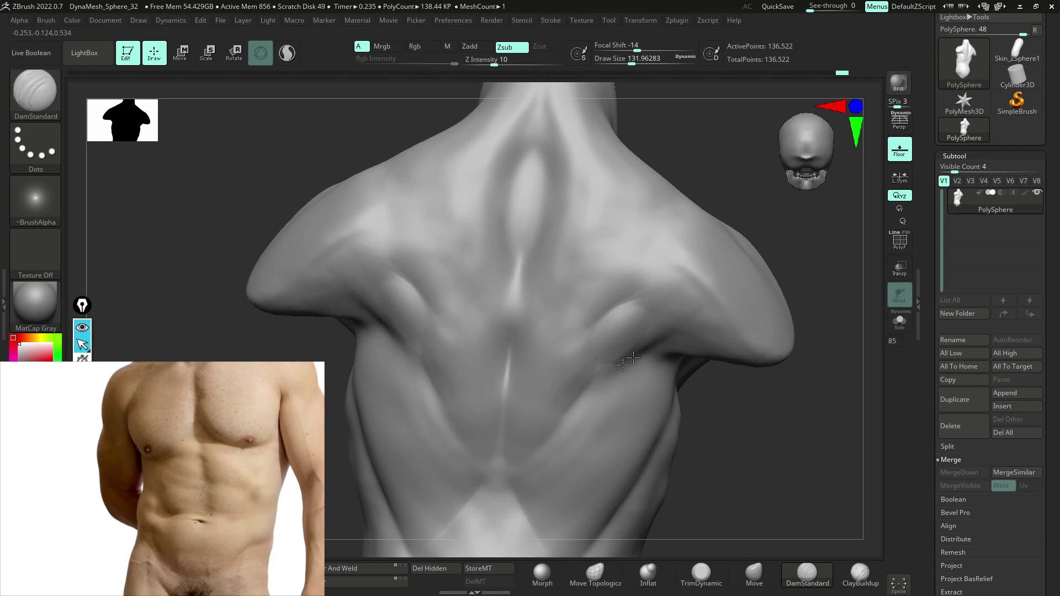
pyautogui.moveTo(724, 464)
pyautogui.mouseDown()
pyautogui.moveTo(809, 492)
pyautogui.moveTo(751, 469)
pyautogui.mouseUp()
pyautogui.hotkey('ctrl', 'z')
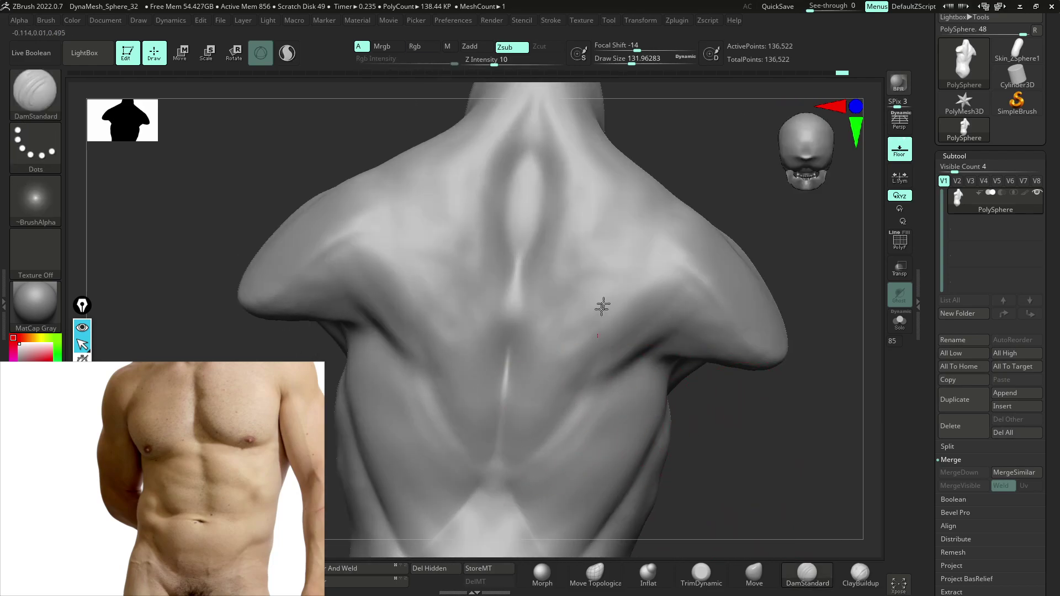
# - Sharpen the crease where the deltoid meets the trapezius and shoulder blade, and refine the neck base and spine groove with DamStandard
pyautogui.moveTo(595, 362)
pyautogui.mouseDown()
pyautogui.moveTo(631, 293)
pyautogui.moveTo(722, 244)
pyautogui.mouseUp()
pyautogui.moveTo(795, 249)
pyautogui.mouseDown()
pyautogui.moveTo(759, 273)
pyautogui.moveTo(714, 230)
pyautogui.moveTo(694, 248)
pyautogui.mouseUp()
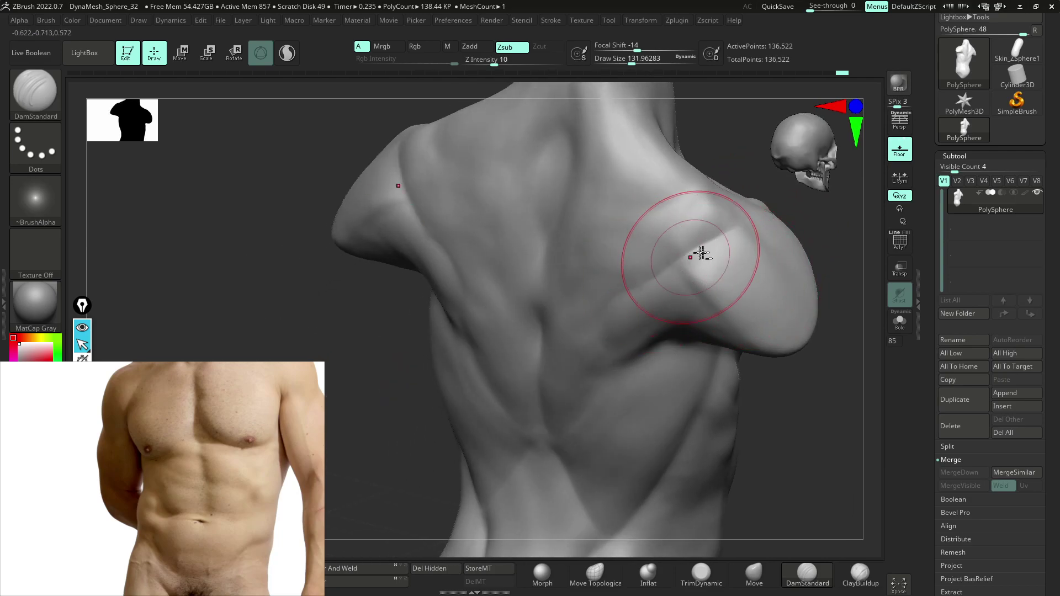
pyautogui.moveTo(751, 322); pyautogui.dragTo(681, 374)
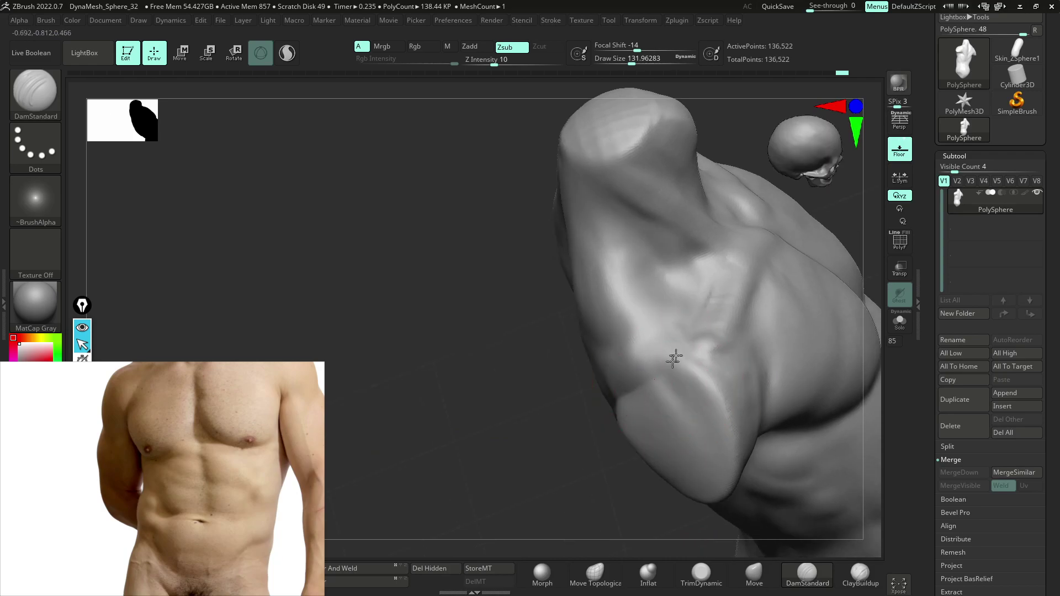
pyautogui.moveTo(607, 428); pyautogui.dragTo(669, 343)
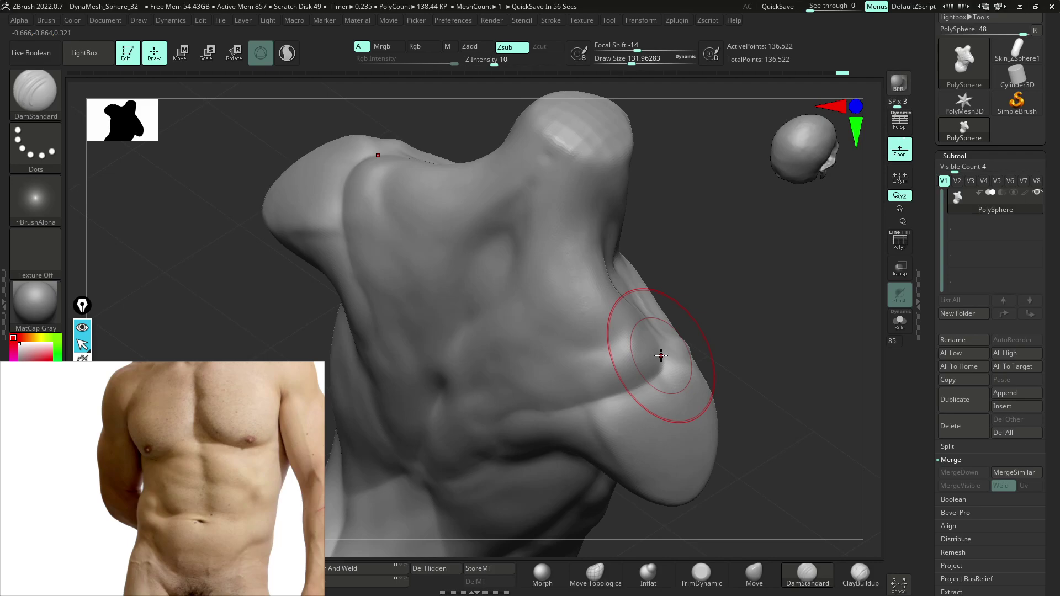
pyautogui.moveTo(661, 355)
pyautogui.mouseDown(button='right')
pyautogui.moveTo(752, 411)
pyautogui.moveTo(758, 342)
pyautogui.mouseUp(button='right')
pyautogui.moveTo(775, 295)
pyautogui.mouseDown(button='right')
pyautogui.moveTo(812, 286)
pyautogui.moveTo(740, 315)
pyautogui.mouseUp(button='right')
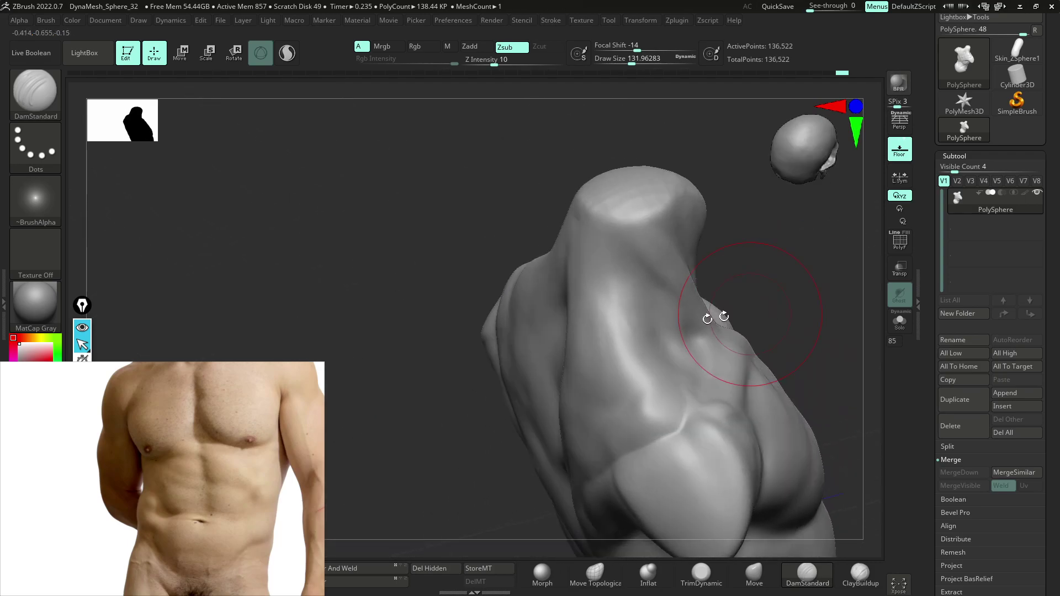
pyautogui.moveTo(776, 254); pyautogui.dragTo(549, 272, button='right')
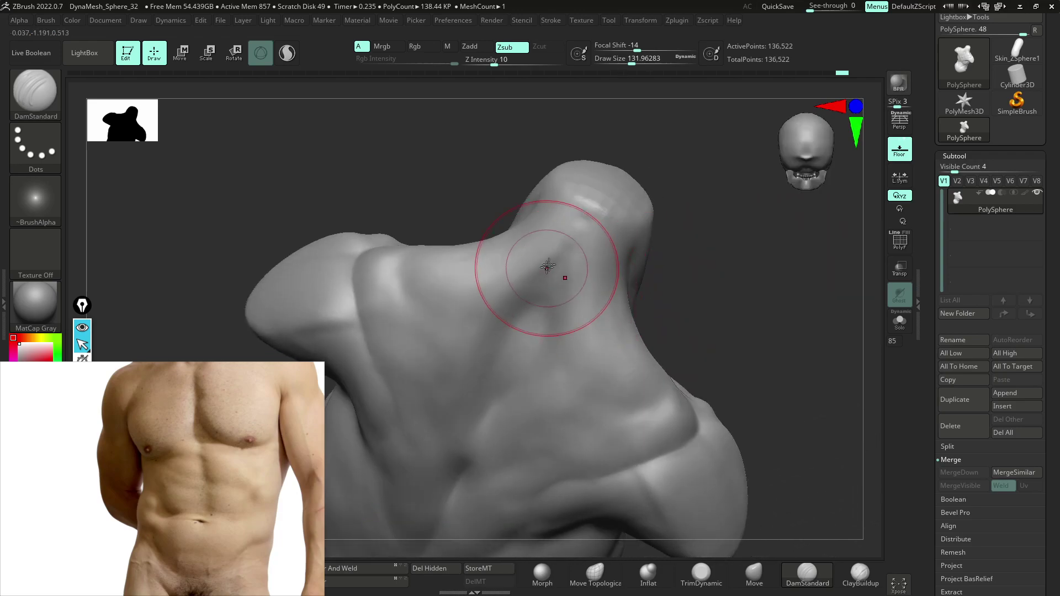
pyautogui.moveTo(597, 349); pyautogui.dragTo(646, 235, button='right')
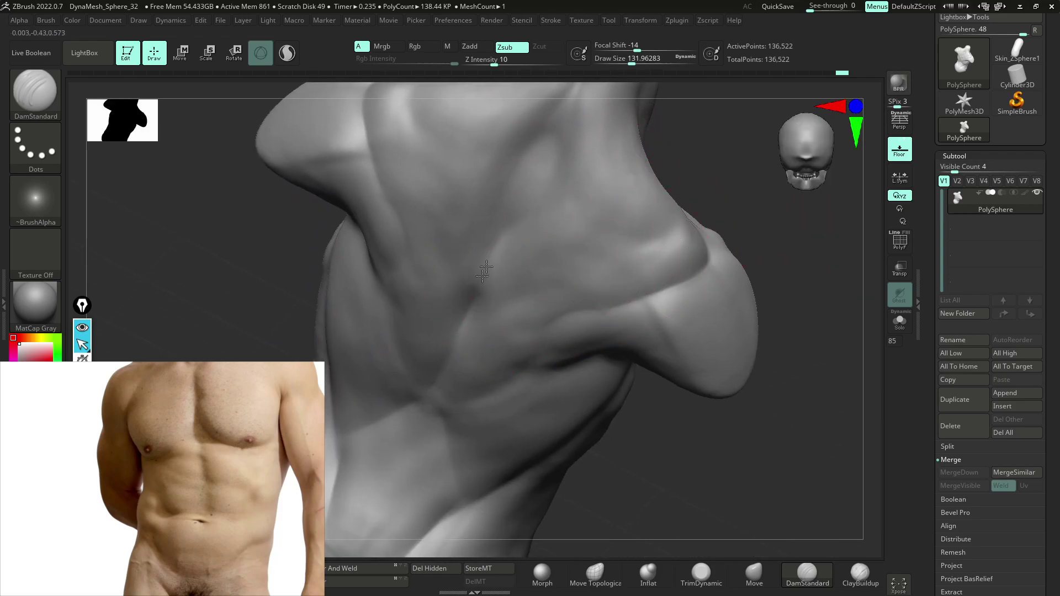
pyautogui.moveTo(468, 345)
pyautogui.mouseDown(button='right')
pyautogui.moveTo(750, 294)
pyautogui.moveTo(699, 265)
pyautogui.moveTo(679, 268)
pyautogui.moveTo(702, 265)
pyautogui.moveTo(702, 275)
pyautogui.mouseUp(button='right')
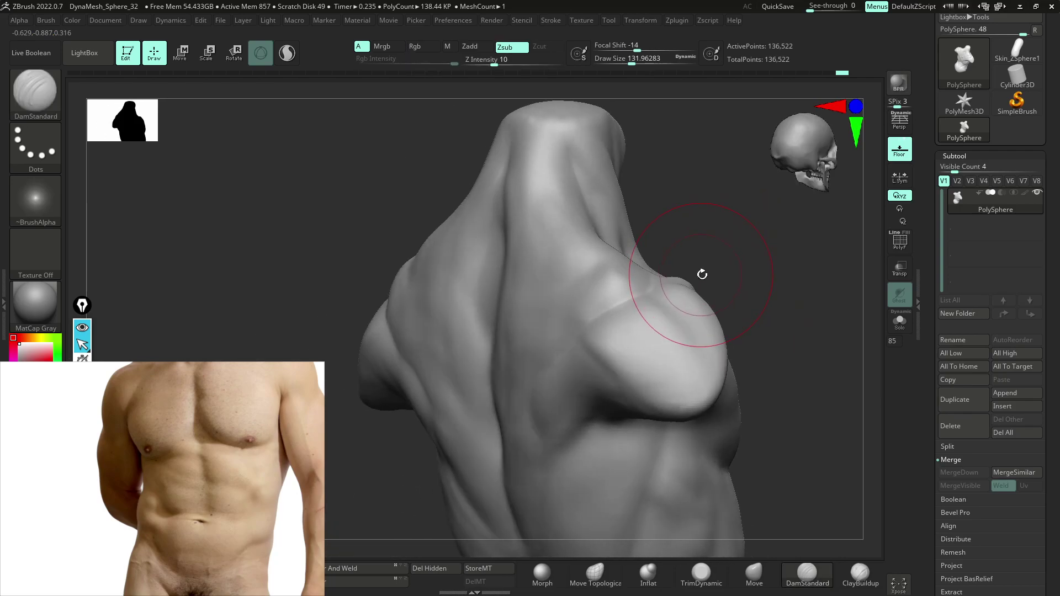
# - Try large crosshatched ClayBuildup strokes on the trapezius and shoulder blades at draw size about 182, and undo them
pyautogui.press('b')
pyautogui.press('c')
pyautogui.press('b')
pyautogui.press('space')
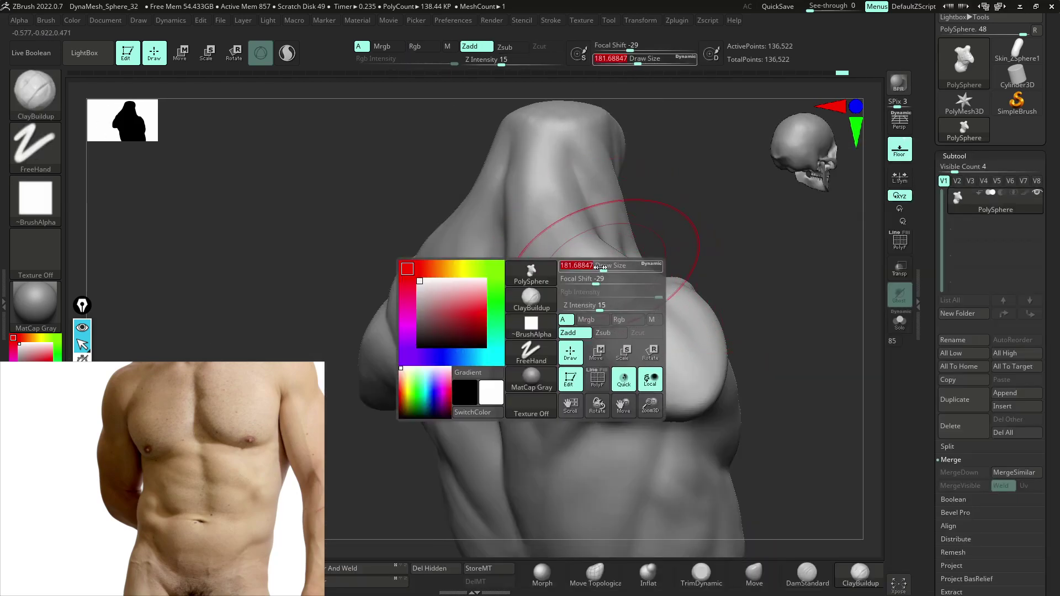
pyautogui.moveTo(532, 292)
pyautogui.mouseDown()
pyautogui.moveTo(509, 319)
pyautogui.moveTo(568, 284)
pyautogui.moveTo(549, 273)
pyautogui.moveTo(578, 220)
pyautogui.mouseUp()
pyautogui.moveTo(742, 354)
pyautogui.mouseDown()
pyautogui.moveTo(753, 313)
pyautogui.moveTo(674, 284)
pyautogui.mouseUp()
pyautogui.moveTo(430, 339)
pyautogui.mouseDown()
pyautogui.moveTo(432, 323)
pyautogui.moveTo(445, 359)
pyautogui.mouseUp()
pyautogui.press('ctrl')
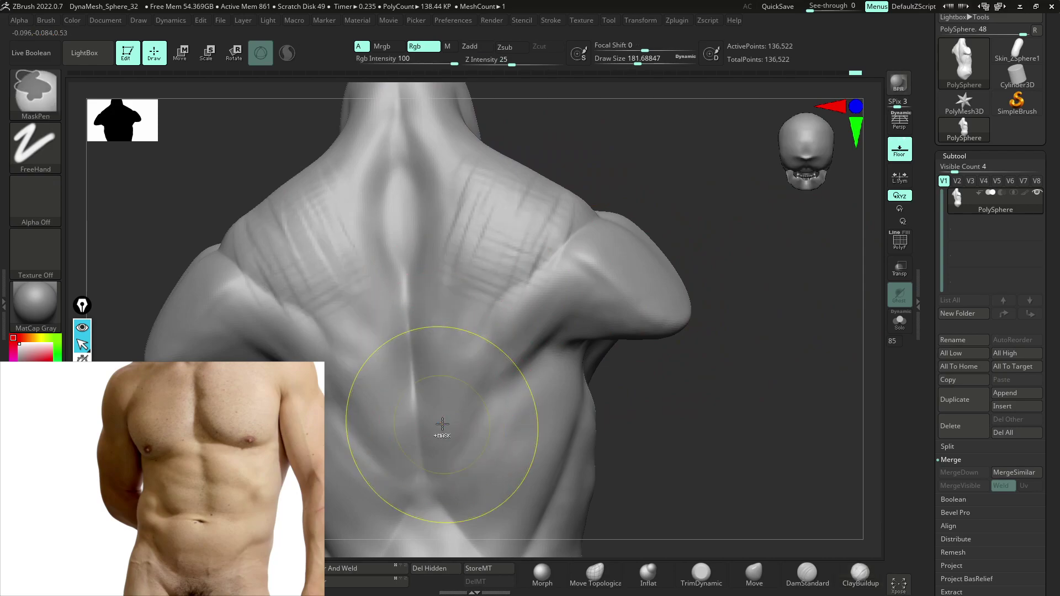
pyautogui.hotkey('ctrl', 'z')
pyautogui.hotkey('ctrl', 'z')
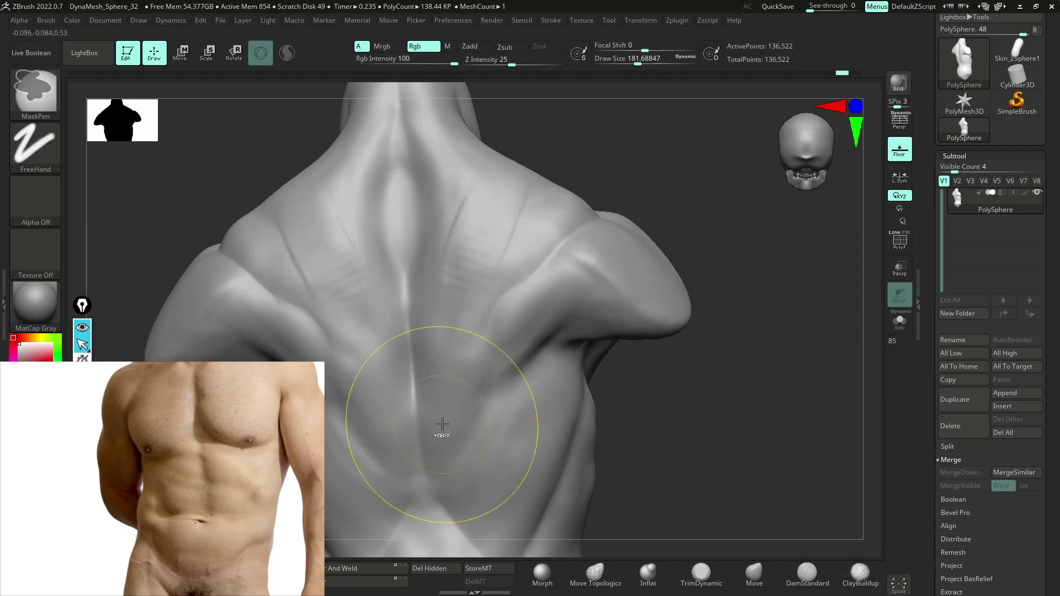
# - Try ClayBuildup strokes on the upper back at draw size about 120 with different Focal Shift values, and undo them
pyautogui.moveTo(644, 47); pyautogui.dragTo(664, 45)
pyautogui.press('space')
pyautogui.moveTo(665, 244); pyautogui.dragTo(456, 239)
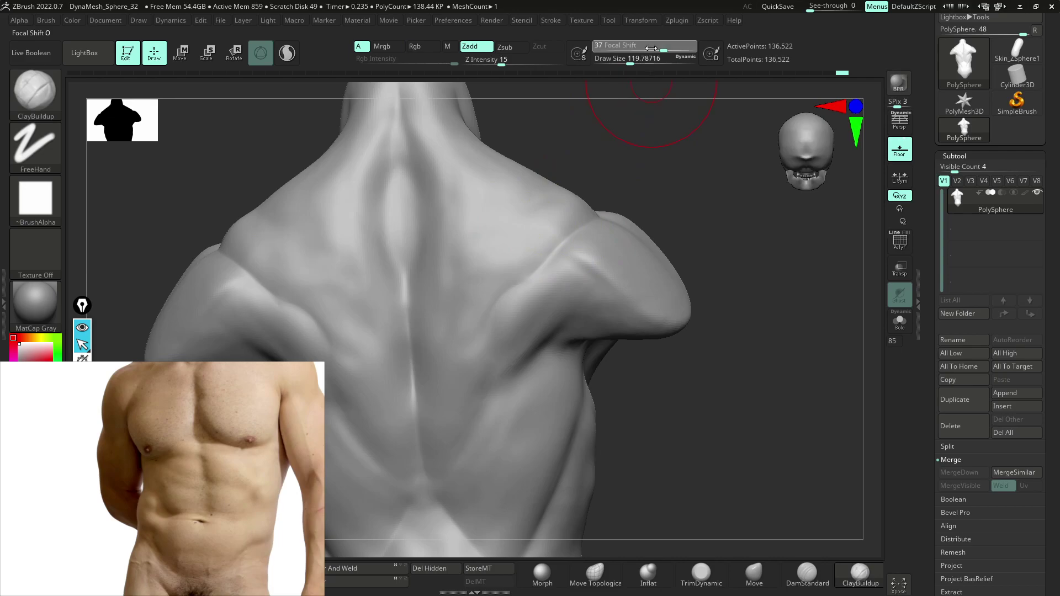
pyautogui.moveTo(646, 49); pyautogui.dragTo(647, 49)
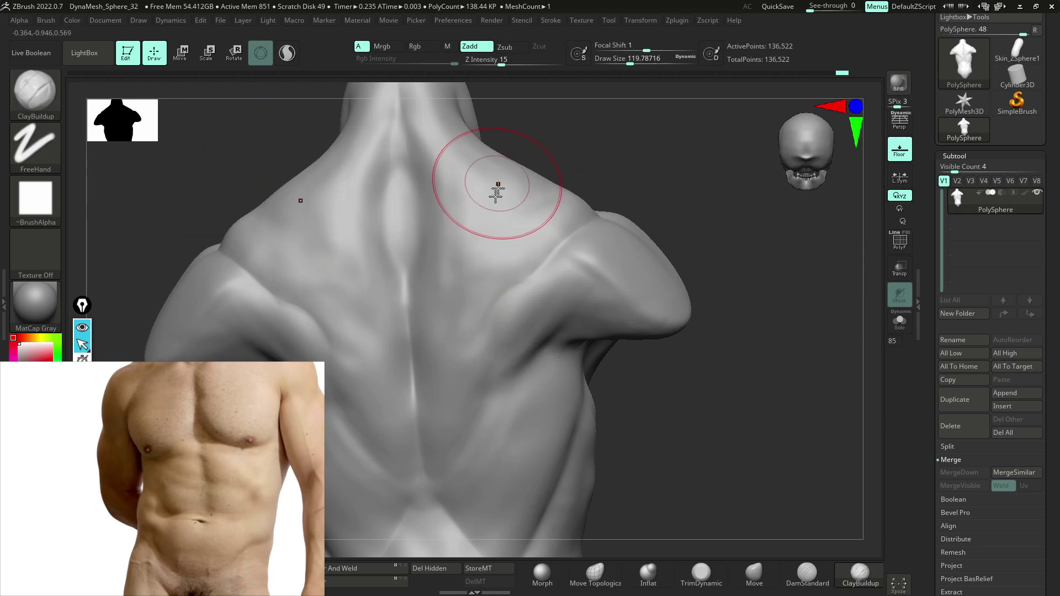
pyautogui.moveTo(647, 49); pyautogui.dragTo(597, 48)
pyautogui.moveTo(450, 331)
pyautogui.mouseDown()
pyautogui.moveTo(480, 270)
pyautogui.moveTo(455, 353)
pyautogui.mouseUp()
pyautogui.hotkey('ctrl', 'z')
pyautogui.moveTo(619, 48); pyautogui.dragTo(617, 48)
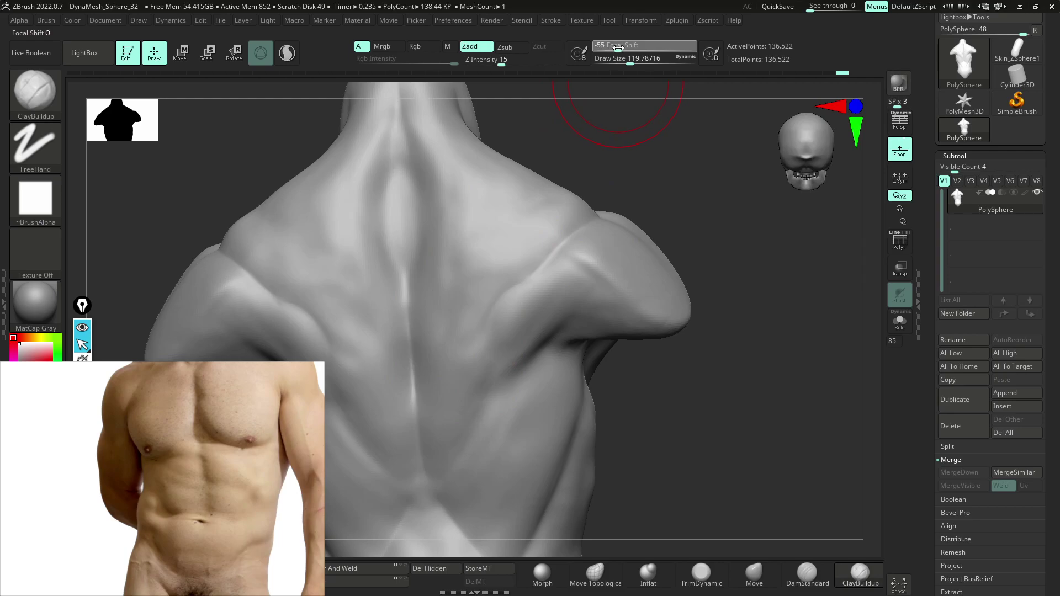
# - Lay ClayBuildup fibre strokes across the trapezius and along the spine at draw size about 80 and Focal Shift 0
pyautogui.press('space')
pyautogui.moveTo(521, 249)
pyautogui.mouseDown()
pyautogui.moveTo(499, 249)
pyautogui.moveTo(515, 249)
pyautogui.moveTo(483, 301)
pyautogui.moveTo(433, 315)
pyautogui.moveTo(473, 346)
pyautogui.moveTo(437, 374)
pyautogui.moveTo(447, 398)
pyautogui.mouseUp()
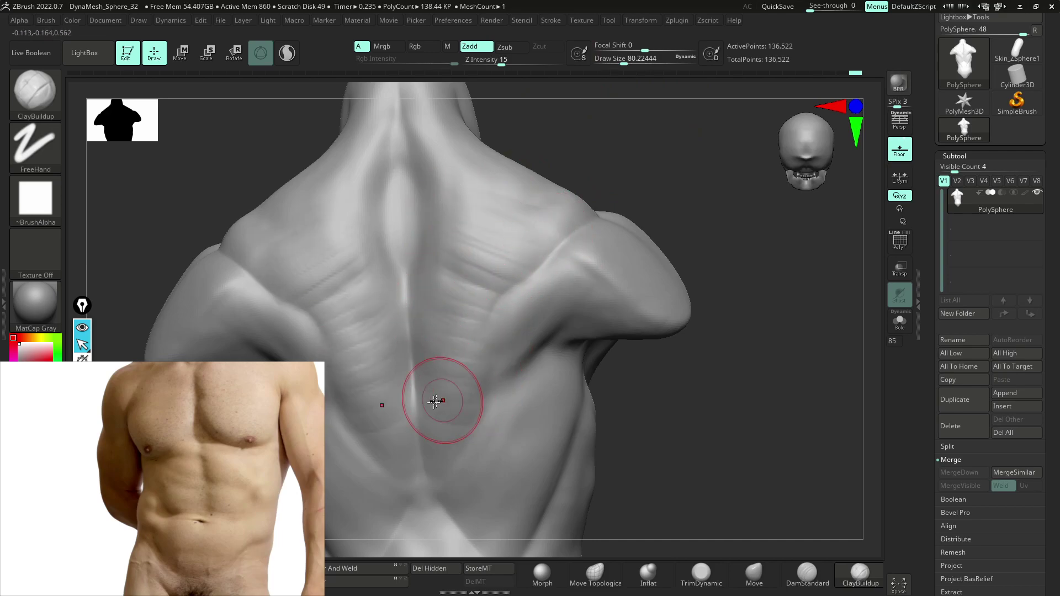
pyautogui.moveTo(602, 199)
pyautogui.mouseDown()
pyautogui.moveTo(644, 184)
pyautogui.moveTo(674, 301)
pyautogui.moveTo(651, 331)
pyautogui.mouseUp()
pyautogui.moveTo(497, 294)
pyautogui.mouseDown()
pyautogui.moveTo(465, 276)
pyautogui.moveTo(486, 243)
pyautogui.mouseUp()
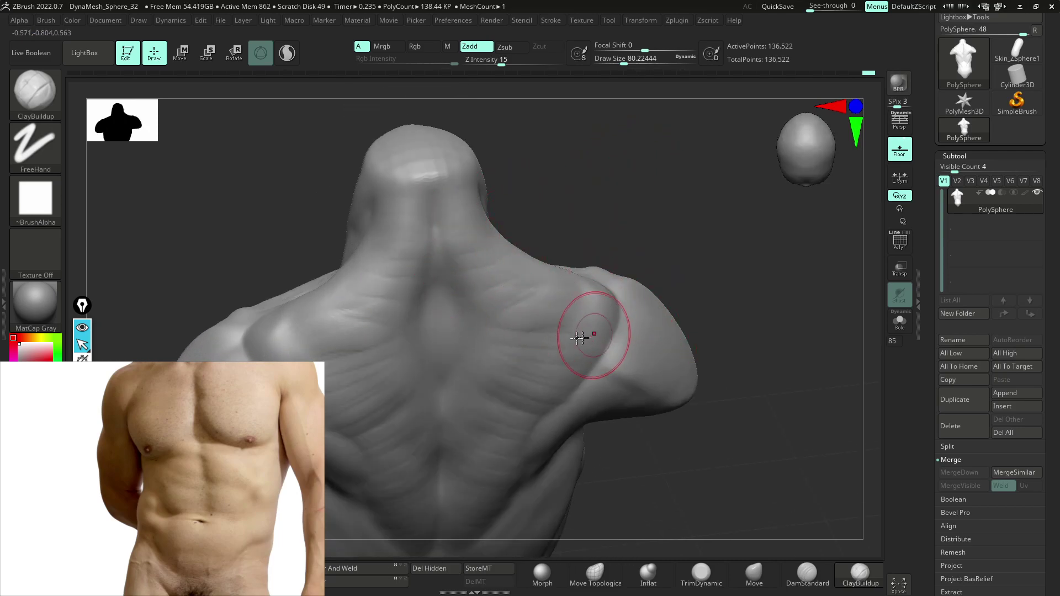
# - Add ClayBuildup fibre strokes over the upper trapezius from the neck base to the edge of the deltoid
pyautogui.moveTo(619, 324)
pyautogui.mouseDown()
pyautogui.moveTo(650, 338)
pyautogui.moveTo(619, 284)
pyautogui.mouseUp()
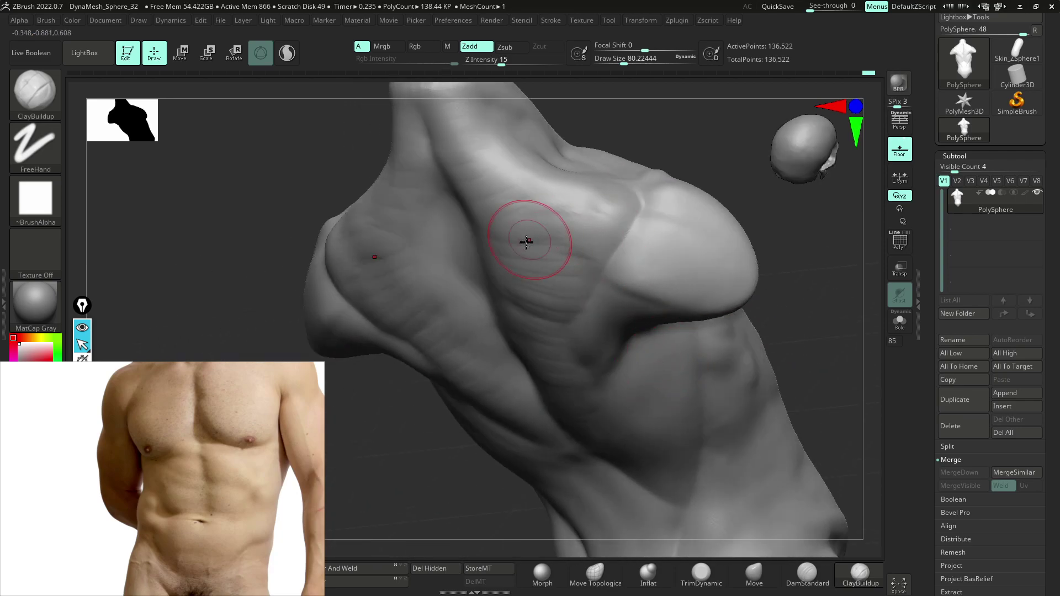
pyautogui.moveTo(663, 130); pyautogui.dragTo(517, 245)
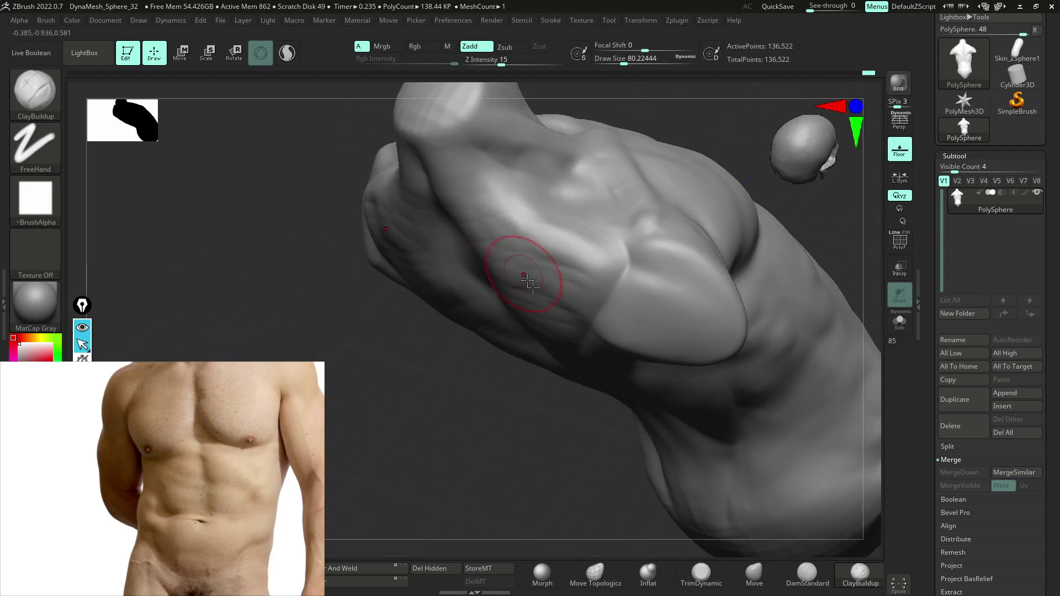
pyautogui.moveTo(469, 431)
pyautogui.mouseDown()
pyautogui.moveTo(703, 300)
pyautogui.moveTo(766, 315)
pyautogui.moveTo(683, 321)
pyautogui.mouseUp()
pyautogui.press('ctrl')
pyautogui.moveTo(683, 320)
pyautogui.mouseDown(button='right')
pyautogui.moveTo(651, 327)
pyautogui.moveTo(684, 386)
pyautogui.moveTo(704, 381)
pyautogui.mouseUp(button='right')
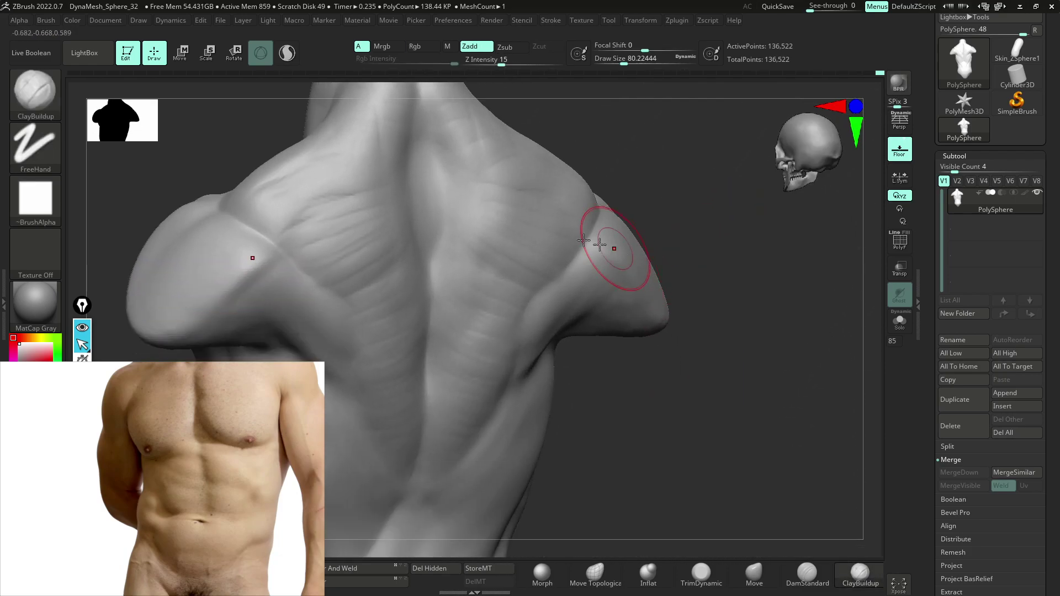
# - Build up diagonal fibres over the shoulder blade and the middle trapezius with ClayBuildup
pyautogui.moveTo(483, 238); pyautogui.dragTo(563, 271)
pyautogui.moveTo(522, 228); pyautogui.dragTo(492, 183)
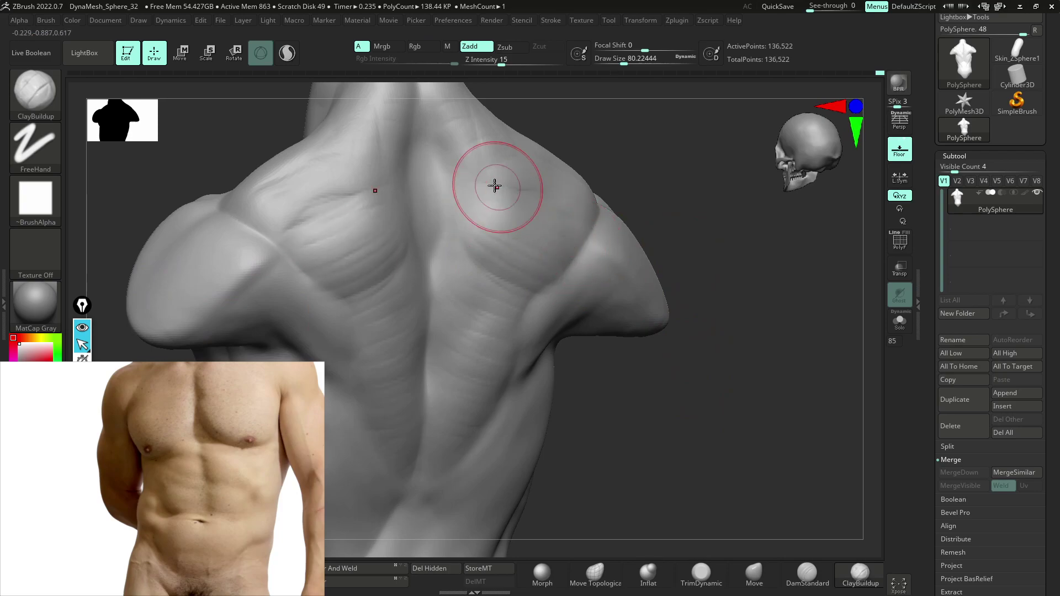
pyautogui.moveTo(467, 289)
pyautogui.mouseDown()
pyautogui.moveTo(504, 331)
pyautogui.moveTo(509, 364)
pyautogui.mouseUp()
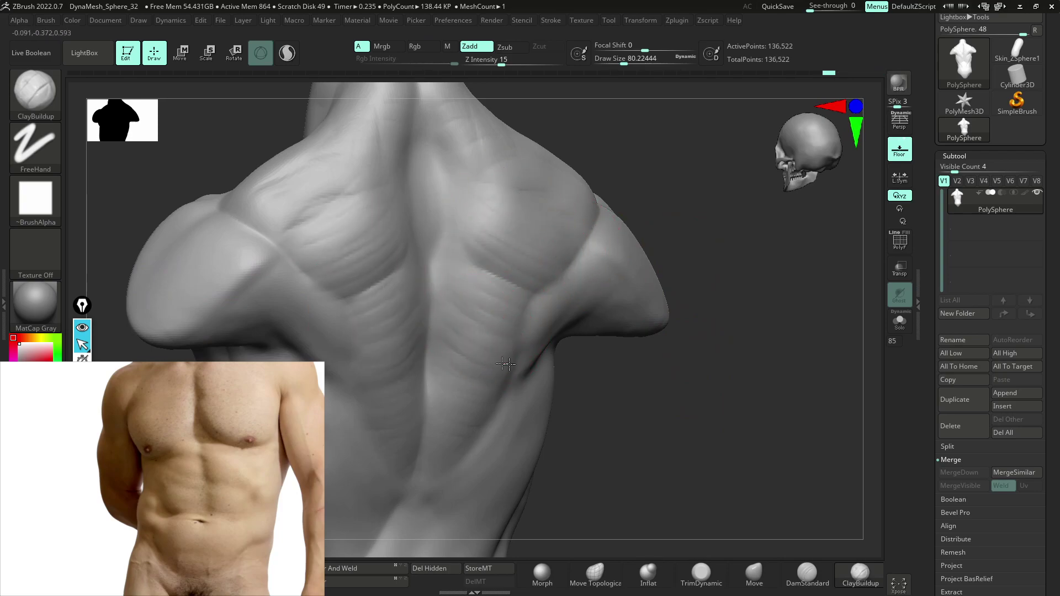
pyautogui.moveTo(472, 324); pyautogui.dragTo(478, 345)
# - Extend the ClayBuildup fibres along both sides of the spine down to the lower tip of the trapezius
pyautogui.moveTo(634, 464)
pyautogui.mouseDown()
pyautogui.moveTo(643, 443)
pyautogui.moveTo(634, 327)
pyautogui.mouseUp()
pyautogui.moveTo(422, 316); pyautogui.dragTo(447, 302)
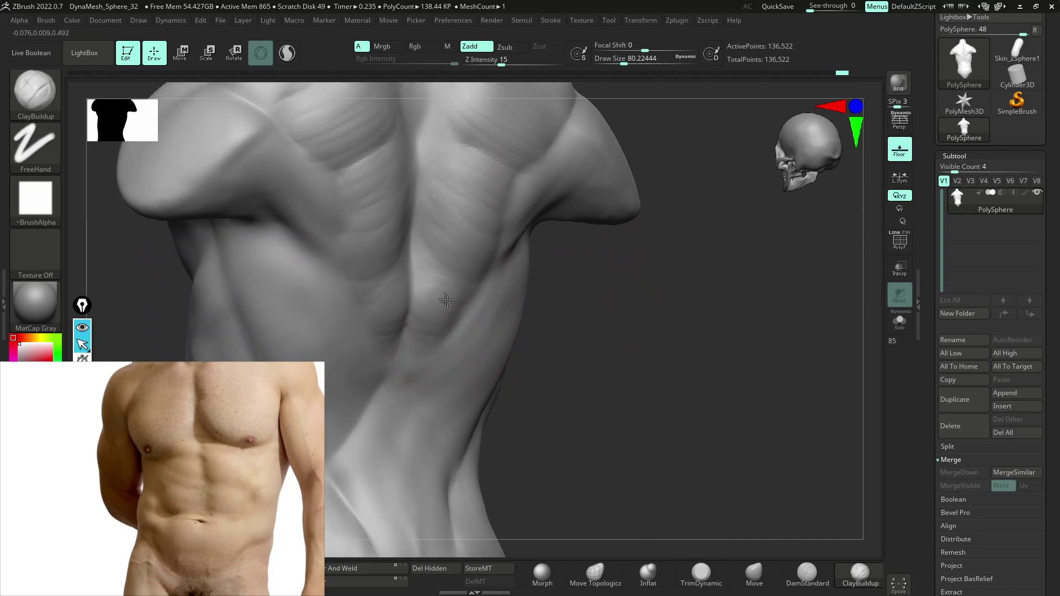
pyautogui.moveTo(564, 310)
pyautogui.mouseDown()
pyautogui.moveTo(555, 278)
pyautogui.moveTo(564, 281)
pyautogui.mouseUp()
pyautogui.moveTo(466, 255); pyautogui.dragTo(462, 190)
pyautogui.moveTo(604, 390)
pyautogui.keyDown('alt'); pyautogui.mouseDown()
pyautogui.moveTo(594, 373)
pyautogui.moveTo(615, 279)
pyautogui.moveTo(635, 379)
pyautogui.moveTo(670, 363)
pyautogui.moveTo(603, 315)
pyautogui.moveTo(657, 431)
pyautogui.moveTo(605, 309)
pyautogui.mouseUp(); pyautogui.keyUp('alt')
pyautogui.keyDown('ctrl'); pyautogui.moveTo(613, 326); pyautogui.dragTo(665, 423, button='right'); pyautogui.keyUp('ctrl')
pyautogui.moveTo(665, 422)
pyautogui.mouseDown()
pyautogui.moveTo(718, 353)
pyautogui.moveTo(695, 371)
pyautogui.mouseUp()
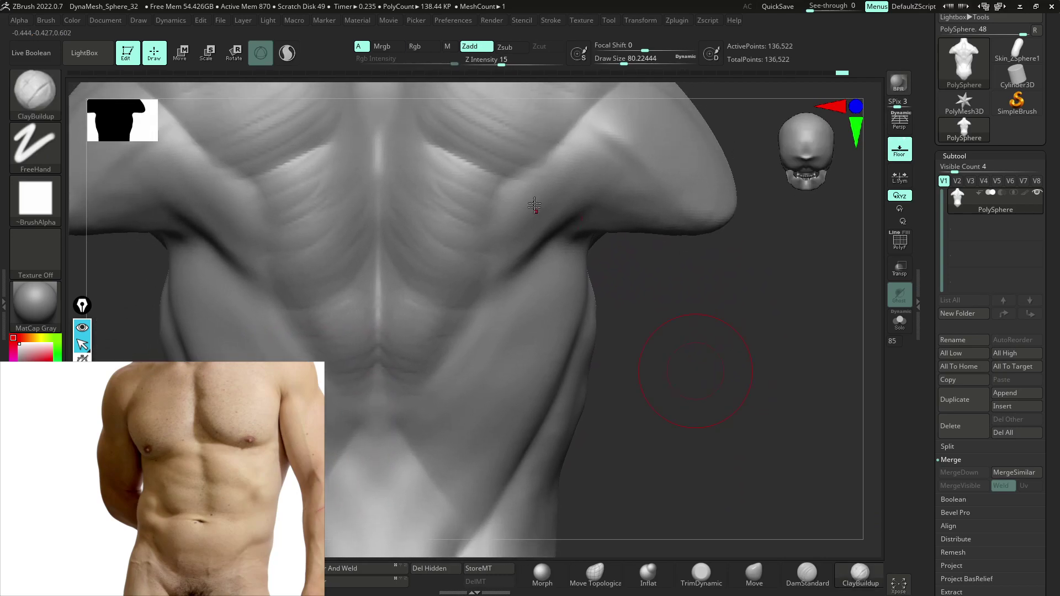
# - Lay diagonal ClayBuildup fibres across the latissimus at draw size about 80, and smooth them toward its lower edge
pyautogui.moveTo(571, 267)
pyautogui.keyDown('alt'); pyautogui.mouseDown(button='right')
pyautogui.moveTo(584, 248)
pyautogui.moveTo(586, 261)
pyautogui.mouseUp(button='right'); pyautogui.keyUp('alt')
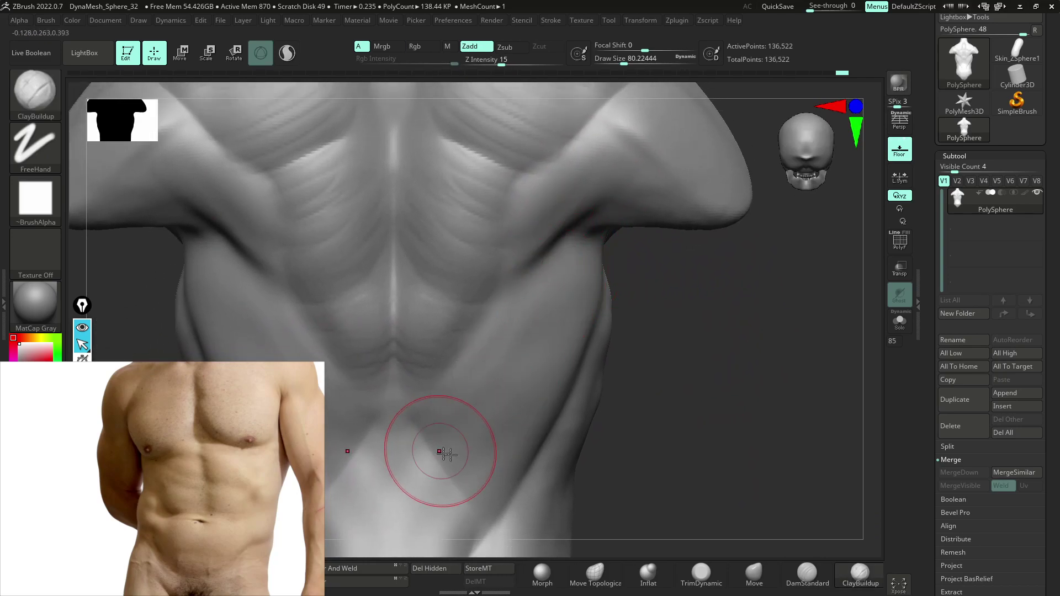
pyautogui.moveTo(438, 438); pyautogui.dragTo(490, 481)
pyautogui.moveTo(438, 374); pyautogui.dragTo(562, 422)
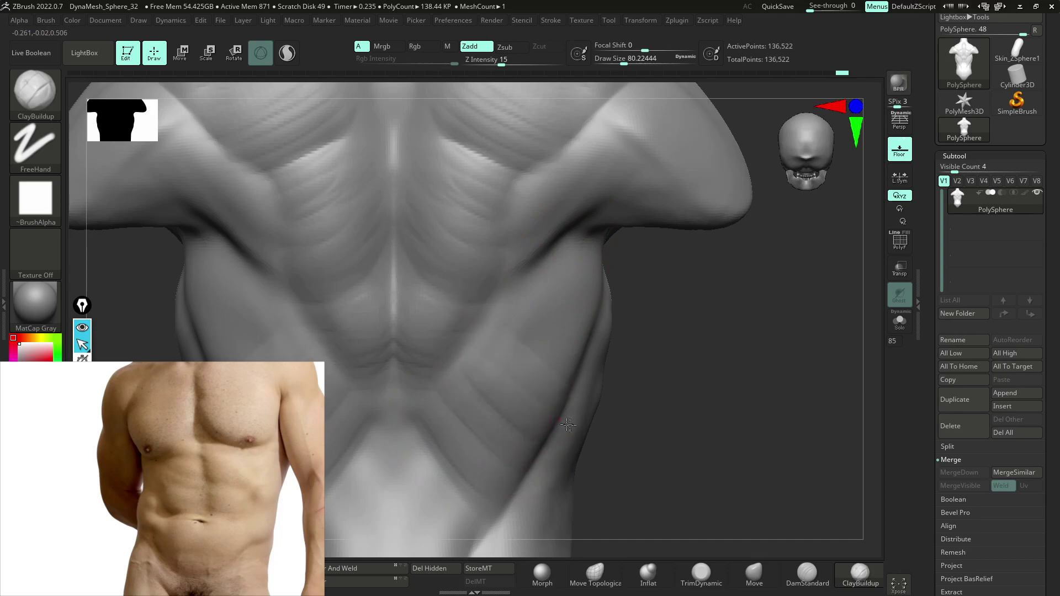
pyautogui.moveTo(655, 328); pyautogui.dragTo(646, 310)
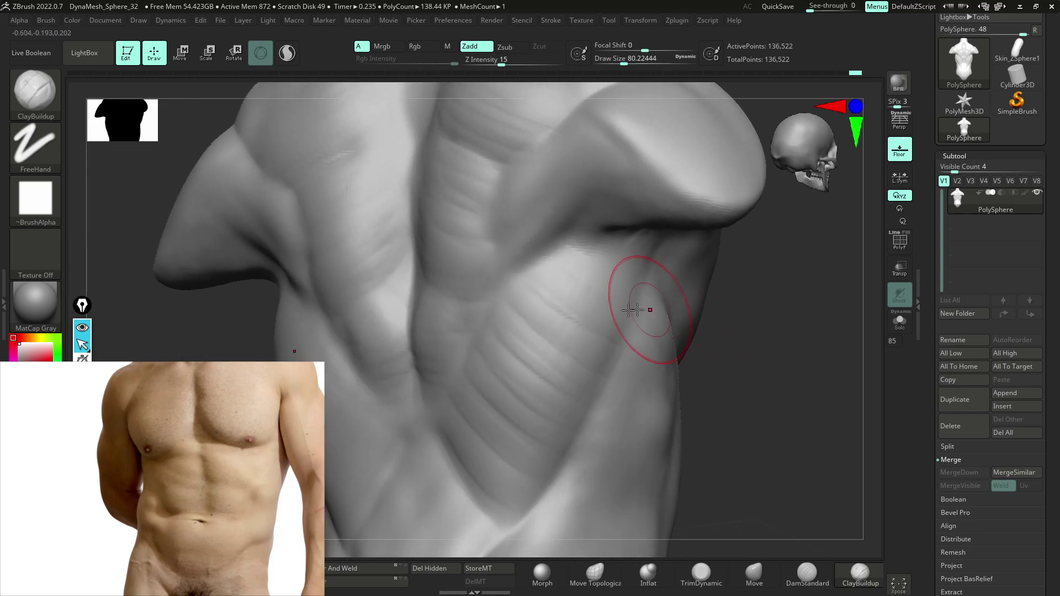
pyautogui.moveTo(497, 450)
pyautogui.keyDown('shift'); pyautogui.mouseDown()
pyautogui.moveTo(486, 407)
pyautogui.moveTo(515, 308)
pyautogui.moveTo(536, 428)
pyautogui.mouseUp(); pyautogui.keyUp('shift')
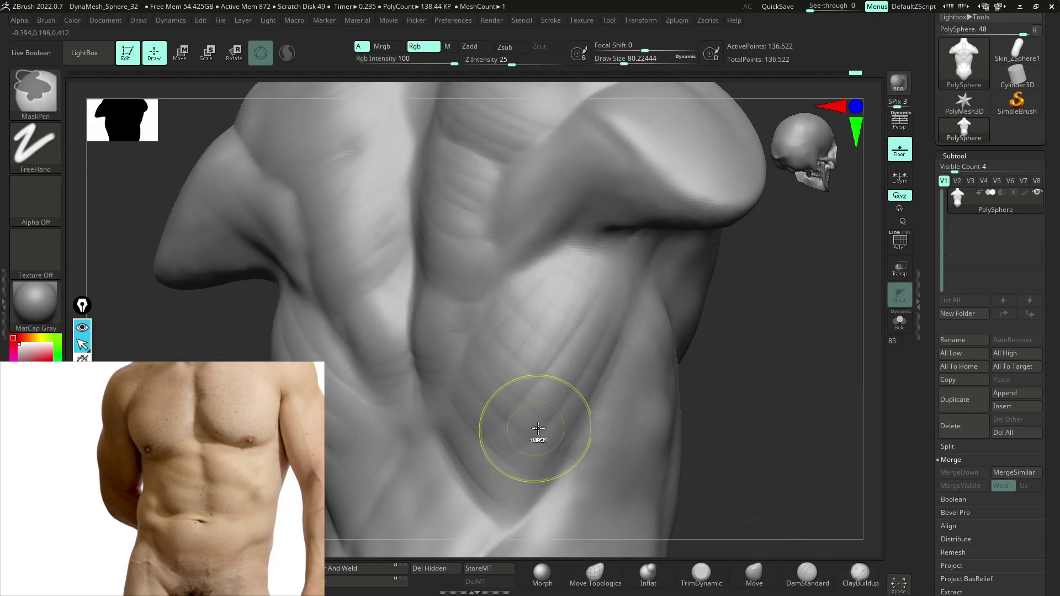
# - Check the fibres on the whole back and undo the most recent strokes
pyautogui.press('f')
pyautogui.moveTo(636, 397)
pyautogui.mouseDown()
pyautogui.moveTo(714, 393)
pyautogui.moveTo(680, 401)
pyautogui.mouseUp()
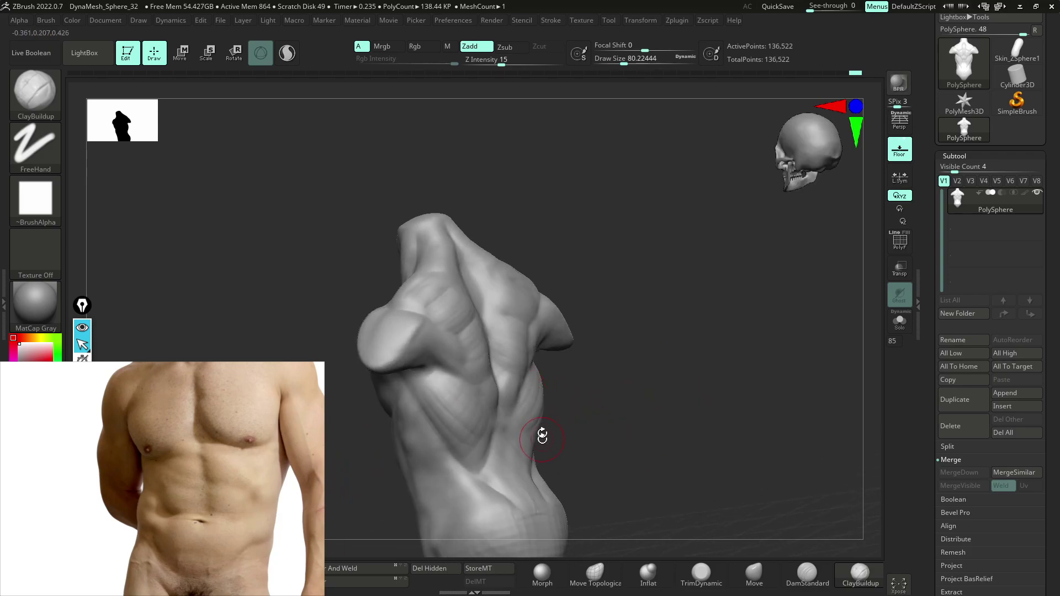
pyautogui.keyDown('ctrl'); pyautogui.moveTo(552, 411); pyautogui.dragTo(589, 481, button='right'); pyautogui.keyUp('ctrl')
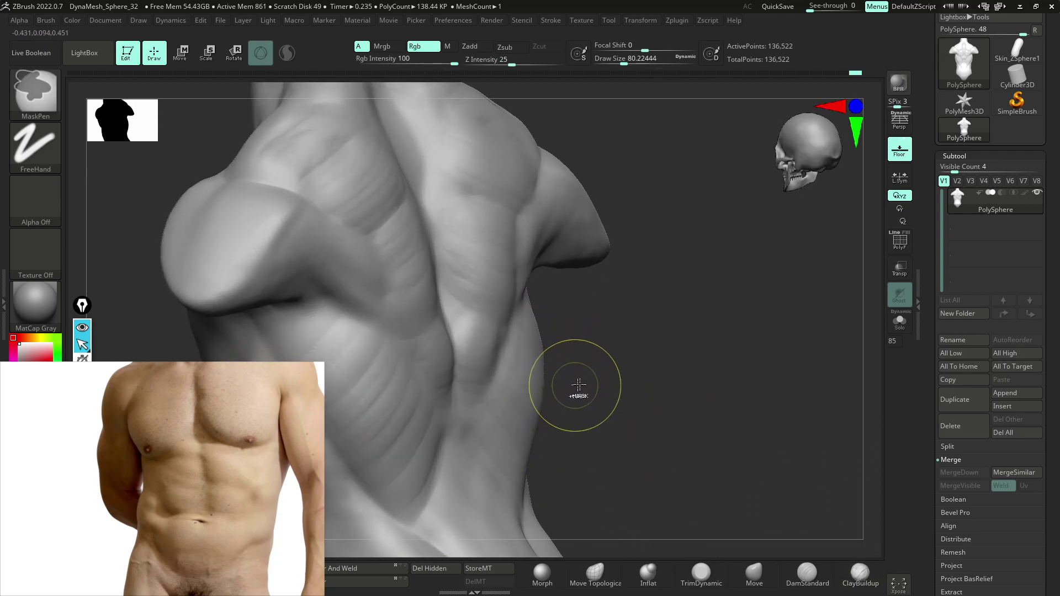
pyautogui.hotkey('ctrl', 'z')
pyautogui.hotkey('ctrl', 'z')
pyautogui.hotkey('ctrl', 'z')
pyautogui.hotkey('ctrl', 'z')
pyautogui.hotkey('ctrl', 'z')
pyautogui.hotkey('ctrl', 'z')
pyautogui.hotkey('ctrl', 'z')
pyautogui.hotkey('ctrl', 'z')
# - Build up the lower latissimus fibres and their transition into the lower back with ClayBuildup
pyautogui.moveTo(694, 358)
pyautogui.mouseDown()
pyautogui.moveTo(573, 325)
pyautogui.moveTo(495, 412)
pyautogui.mouseUp()
pyautogui.moveTo(541, 301); pyautogui.dragTo(467, 451)
pyautogui.moveTo(529, 403); pyautogui.dragTo(502, 481)
pyautogui.moveTo(643, 442)
pyautogui.keyDown('alt'); pyautogui.mouseDown()
pyautogui.moveTo(646, 338)
pyautogui.moveTo(687, 347)
pyautogui.moveTo(684, 331)
pyautogui.moveTo(662, 346)
pyautogui.mouseUp(); pyautogui.keyUp('alt')
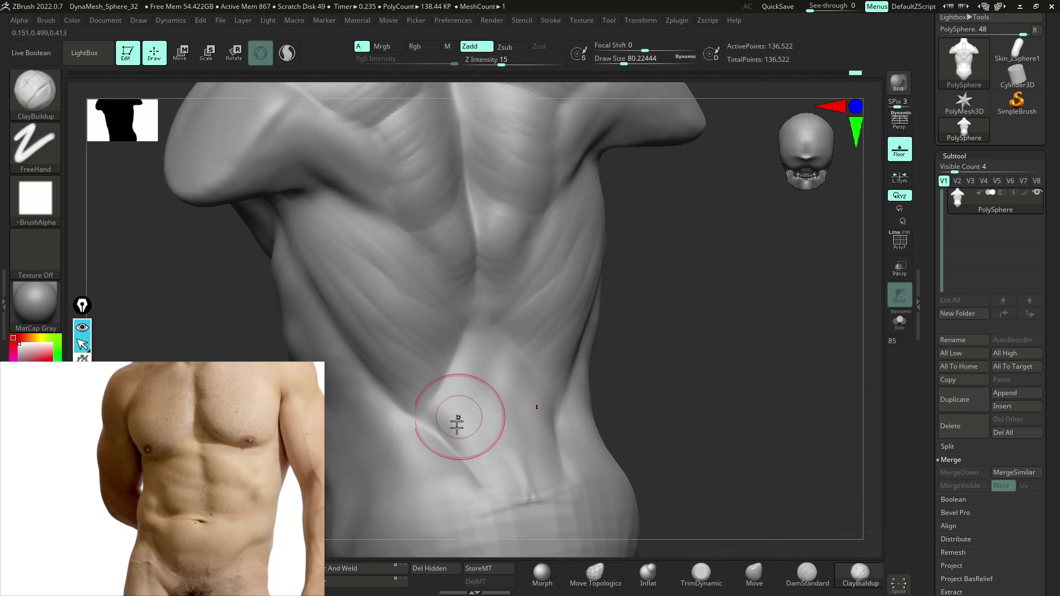
pyautogui.moveTo(626, 400)
pyautogui.mouseDown()
pyautogui.moveTo(705, 350)
pyautogui.moveTo(508, 307)
pyautogui.moveTo(557, 359)
pyautogui.mouseUp()
# - Soften the fibres over the trapezius and shoulder blade, and reduce the ClayBuildup draw size to about 51
pyautogui.press('shift')
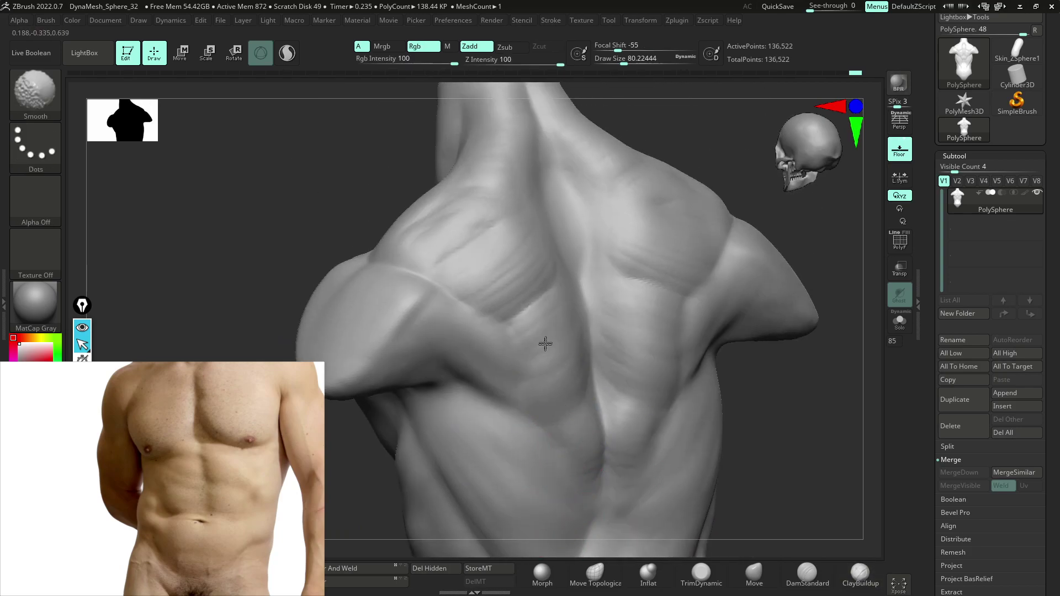
pyautogui.keyDown('alt'); pyautogui.moveTo(615, 234); pyautogui.dragTo(616, 320, button='right'); pyautogui.keyUp('alt')
pyautogui.moveTo(708, 411)
pyautogui.keyDown('ctrl'); pyautogui.mouseDown(button='right')
pyautogui.moveTo(713, 375)
pyautogui.moveTo(675, 330)
pyautogui.mouseUp(button='right'); pyautogui.keyUp('ctrl')
pyautogui.keyDown('ctrl'); pyautogui.moveTo(675, 330); pyautogui.dragTo(671, 386, button='right'); pyautogui.keyUp('ctrl')
pyautogui.press('space')
pyautogui.moveTo(502, 335)
pyautogui.mouseDown()
pyautogui.moveTo(485, 308)
pyautogui.moveTo(497, 372)
pyautogui.moveTo(483, 287)
pyautogui.mouseUp()
pyautogui.hotkey('ctrl', 'z')
pyautogui.hotkey('ctrl', 'shift', 'z')
pyautogui.moveTo(619, 314)
pyautogui.keyDown('ctrl'); pyautogui.mouseDown(button='right')
pyautogui.moveTo(610, 293)
pyautogui.moveTo(626, 169)
pyautogui.mouseUp(button='right'); pyautogui.keyUp('ctrl')
pyautogui.moveTo(728, 288); pyautogui.dragTo(670, 298, button='right')
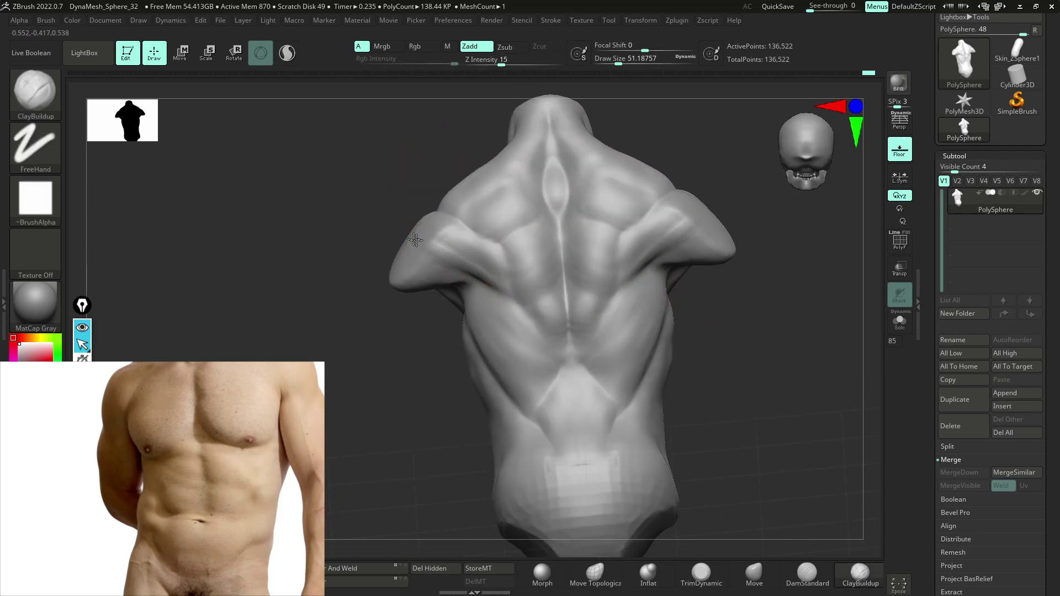
# - Add ClayBuildup fibre strokes running down the outer deltoid toward the arm stump
pyautogui.moveTo(404, 360); pyautogui.dragTo(448, 411, button='right')
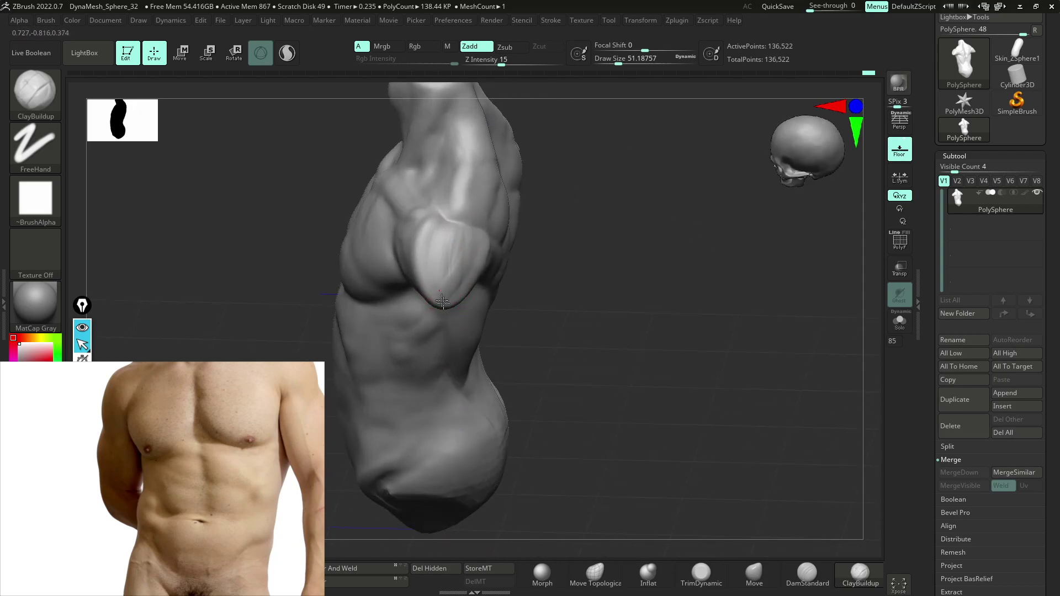
pyautogui.moveTo(464, 226); pyautogui.dragTo(436, 302)
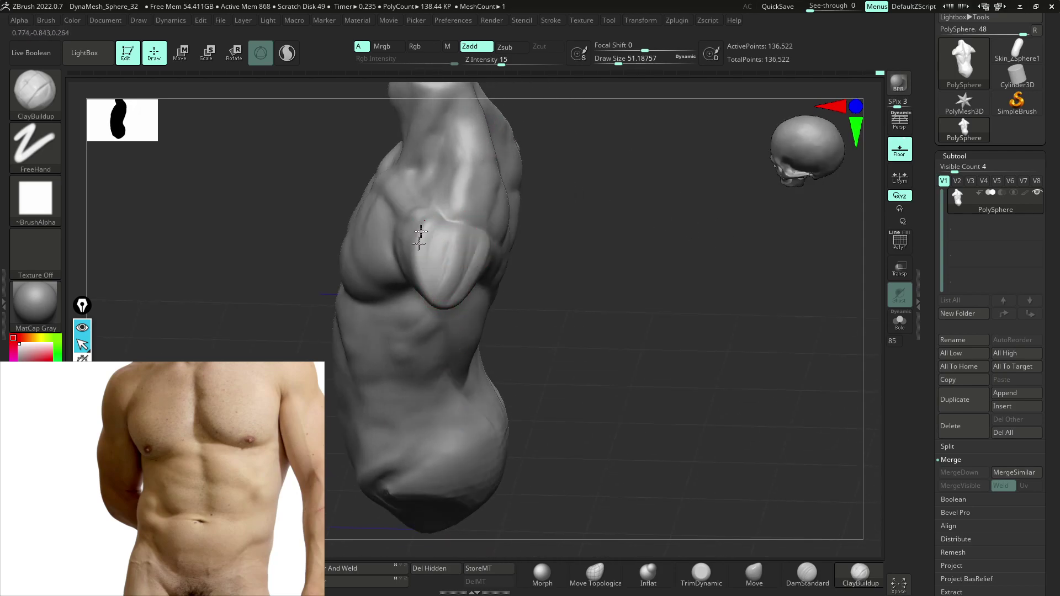
pyautogui.keyDown('shift'); pyautogui.moveTo(575, 384); pyautogui.dragTo(568, 469, button='right'); pyautogui.keyUp('shift')
# - Carve the side border of the latissimus from the armpit to the waist with DamStandard at Z Intensity 19
pyautogui.moveTo(611, 372)
pyautogui.mouseDown(button='right')
pyautogui.moveTo(644, 331)
pyautogui.moveTo(670, 246)
pyautogui.moveTo(591, 216)
pyautogui.mouseUp(button='right')
pyautogui.moveTo(591, 216); pyautogui.dragTo(605, 304)
pyautogui.press('b')
pyautogui.press('d')
pyautogui.press('s')
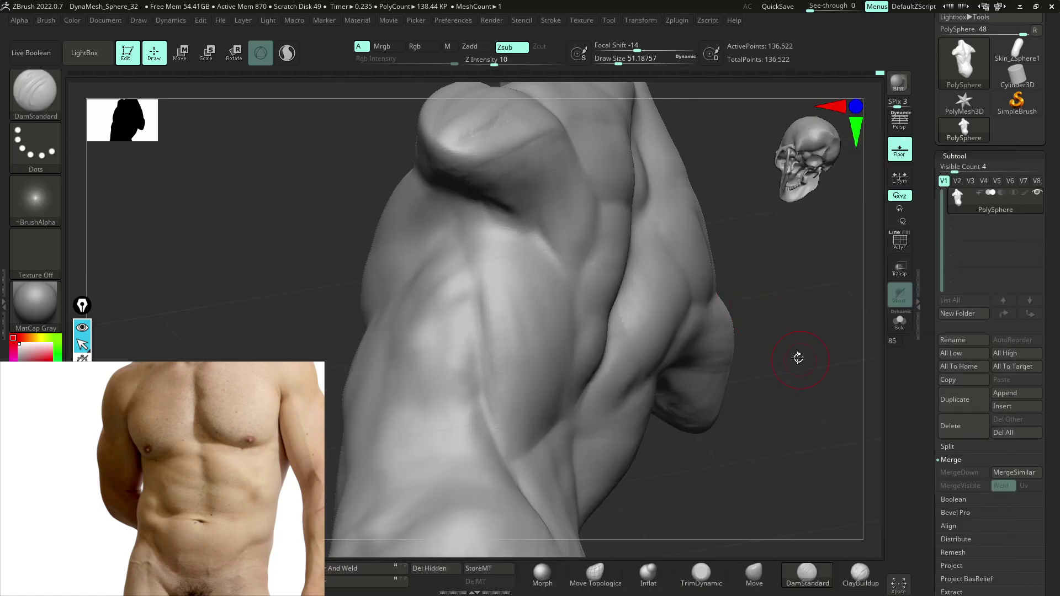
pyautogui.moveTo(800, 357); pyautogui.dragTo(724, 335, button='right')
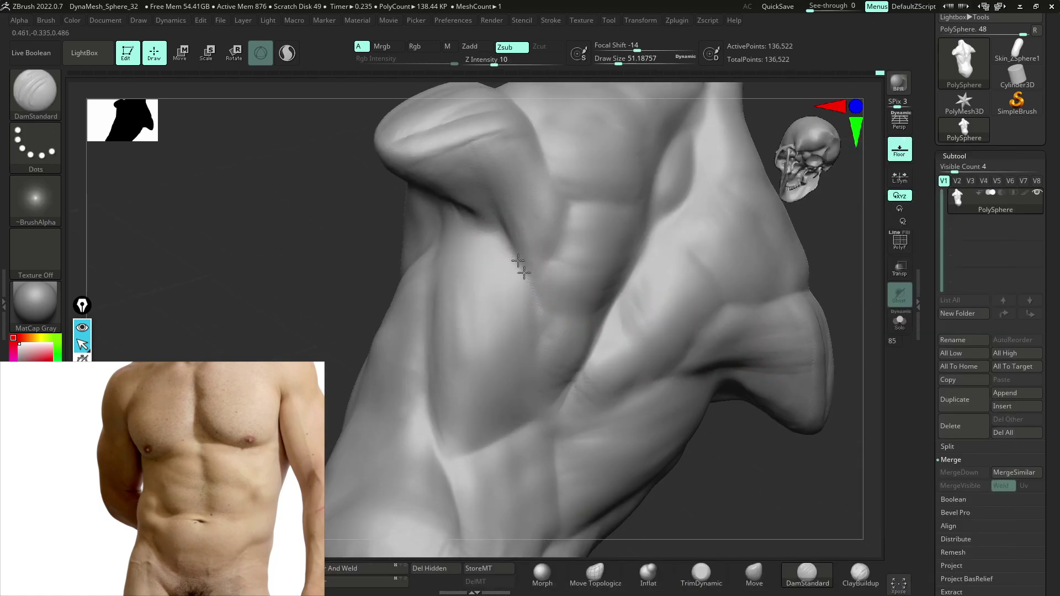
pyautogui.moveTo(419, 309); pyautogui.dragTo(383, 348, button='right')
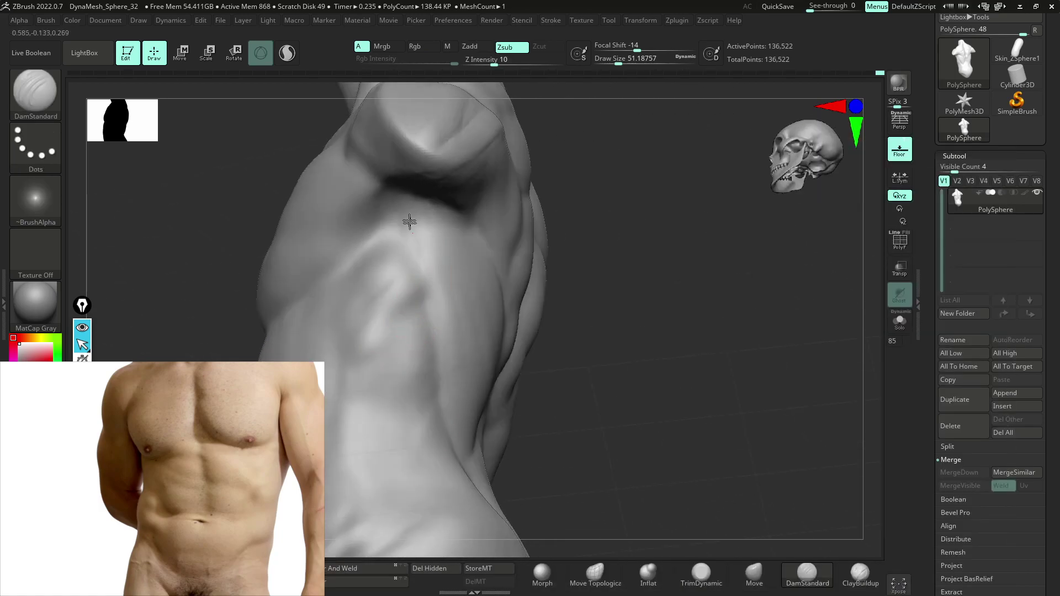
pyautogui.moveTo(496, 62); pyautogui.dragTo(506, 62)
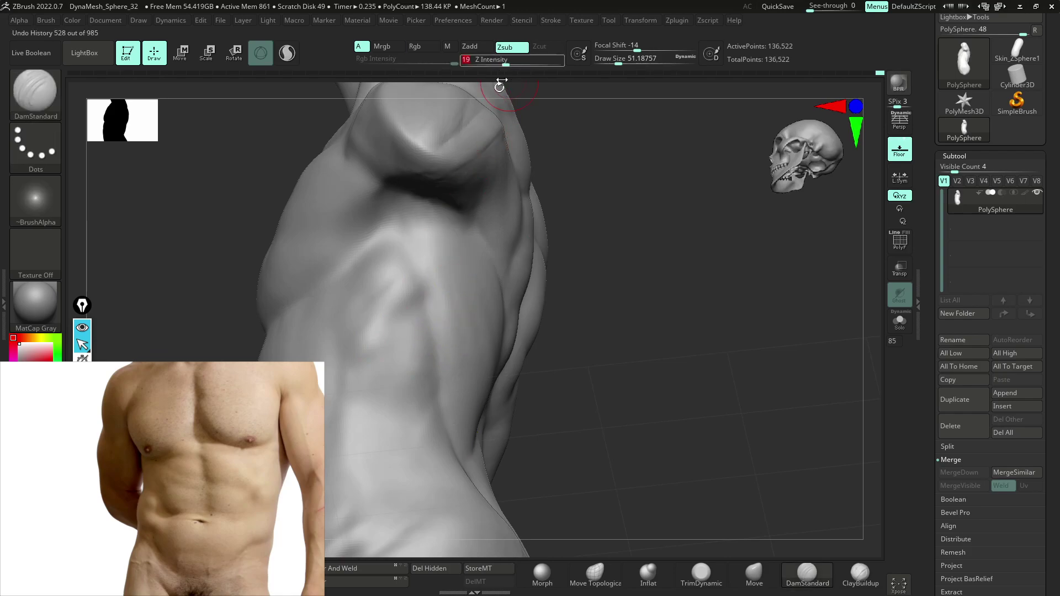
pyautogui.moveTo(412, 225); pyautogui.dragTo(452, 449)
# - Carve the spinal groove and muscle lines of the lower back with DamStandard, and smooth the groove
pyautogui.moveTo(453, 450)
pyautogui.mouseDown(button='right')
pyautogui.moveTo(558, 434)
pyautogui.moveTo(561, 446)
pyautogui.mouseUp(button='right')
pyautogui.moveTo(666, 439)
pyautogui.mouseDown(button='right')
pyautogui.moveTo(687, 368)
pyautogui.moveTo(679, 328)
pyautogui.mouseUp(button='right')
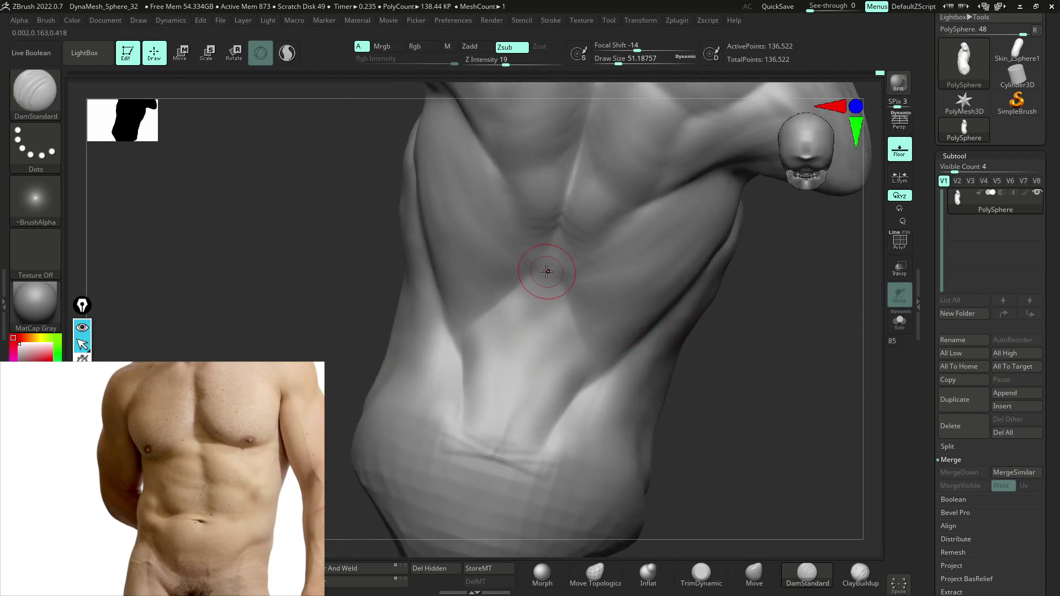
pyautogui.moveTo(512, 394); pyautogui.dragTo(548, 286)
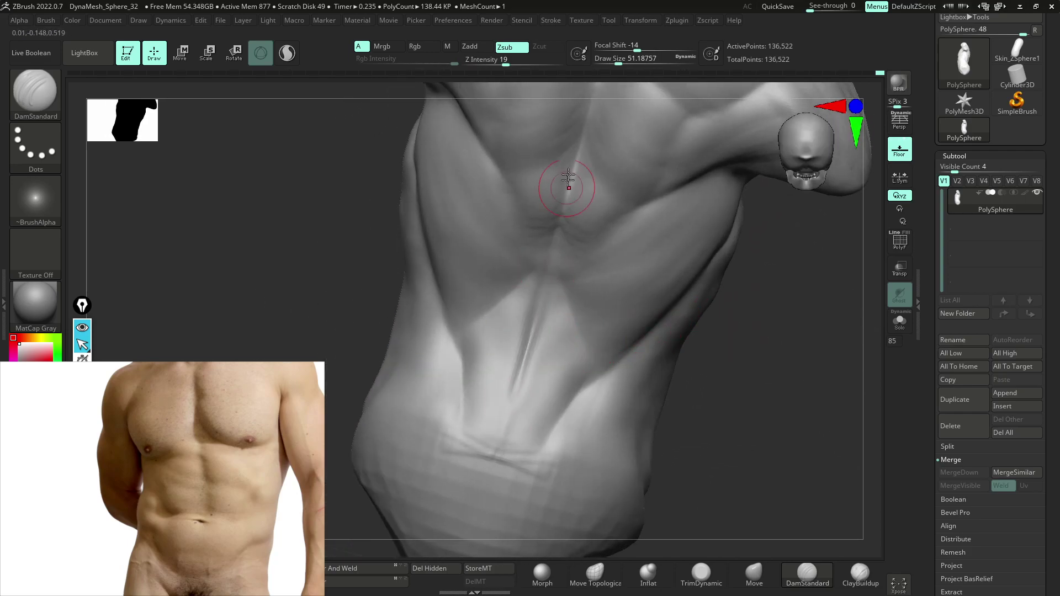
pyautogui.moveTo(519, 394)
pyautogui.mouseDown()
pyautogui.moveTo(510, 429)
pyautogui.moveTo(574, 430)
pyautogui.mouseUp()
pyautogui.moveTo(515, 462)
pyautogui.mouseDown()
pyautogui.moveTo(581, 433)
pyautogui.moveTo(500, 467)
pyautogui.moveTo(485, 492)
pyautogui.mouseUp()
pyautogui.keyDown('shift'); pyautogui.moveTo(519, 378); pyautogui.dragTo(542, 286); pyautogui.keyUp('shift')
# - Carve a short crease below the end of the rib cage on the side of the abdomen with DamStandard
pyautogui.moveTo(626, 430)
pyautogui.keyDown('alt'); pyautogui.mouseDown(button='right')
pyautogui.moveTo(607, 323)
pyautogui.moveTo(716, 353)
pyautogui.moveTo(500, 345)
pyautogui.mouseUp(button='right'); pyautogui.keyUp('alt')
pyautogui.moveTo(490, 389); pyautogui.dragTo(489, 366, button='right')
pyautogui.moveTo(784, 353)
pyautogui.keyDown('alt'); pyautogui.mouseDown(button='right')
pyautogui.moveTo(703, 431)
pyautogui.moveTo(700, 379)
pyautogui.moveTo(714, 391)
pyautogui.moveTo(687, 264)
pyautogui.mouseUp(button='right'); pyautogui.keyUp('alt')
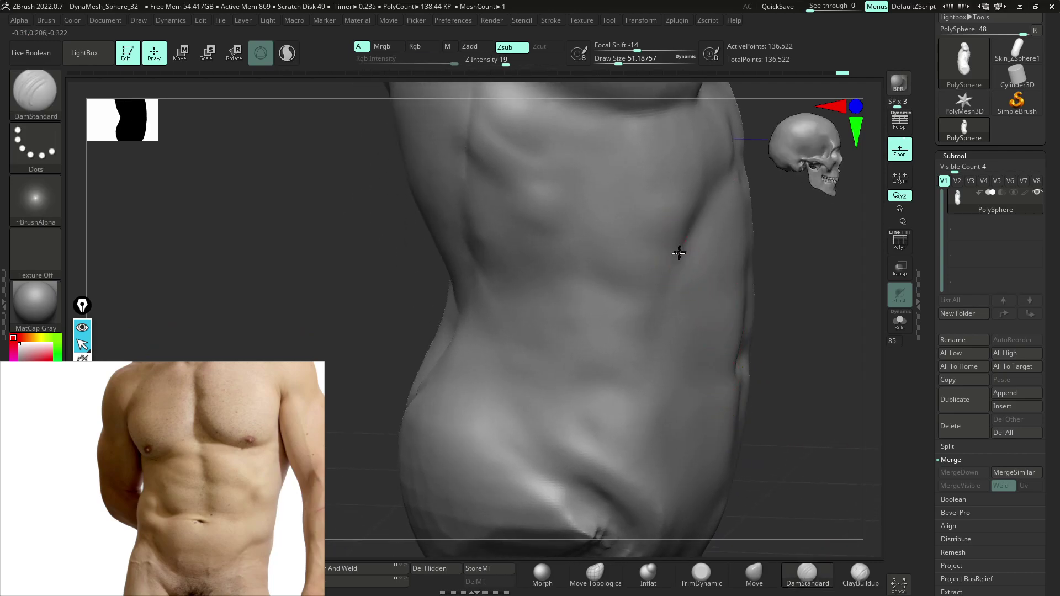
pyautogui.moveTo(673, 279); pyautogui.dragTo(660, 302)
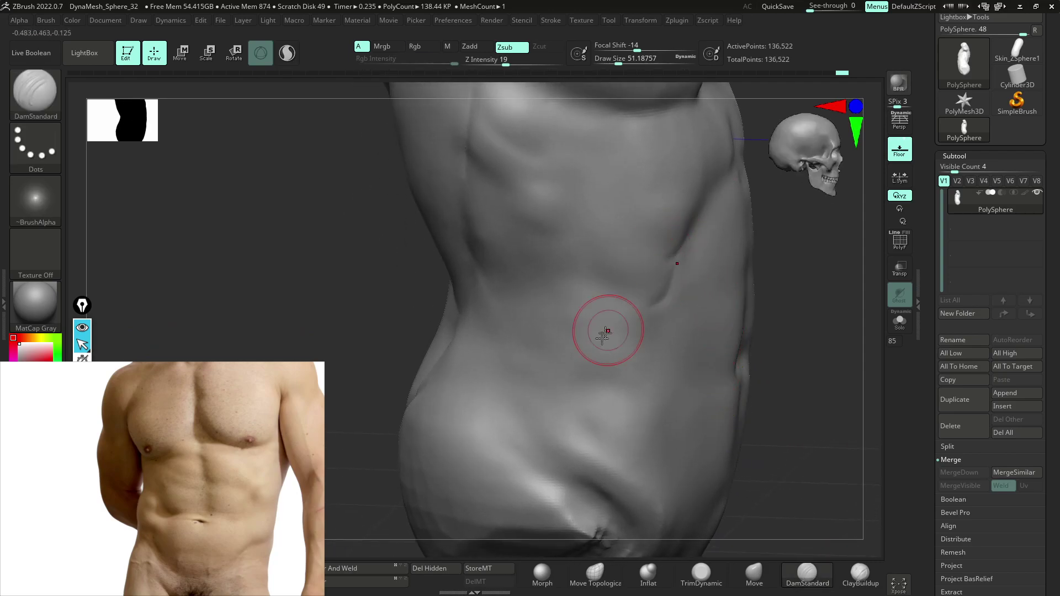
pyautogui.moveTo(784, 352); pyautogui.dragTo(734, 339, button='right')
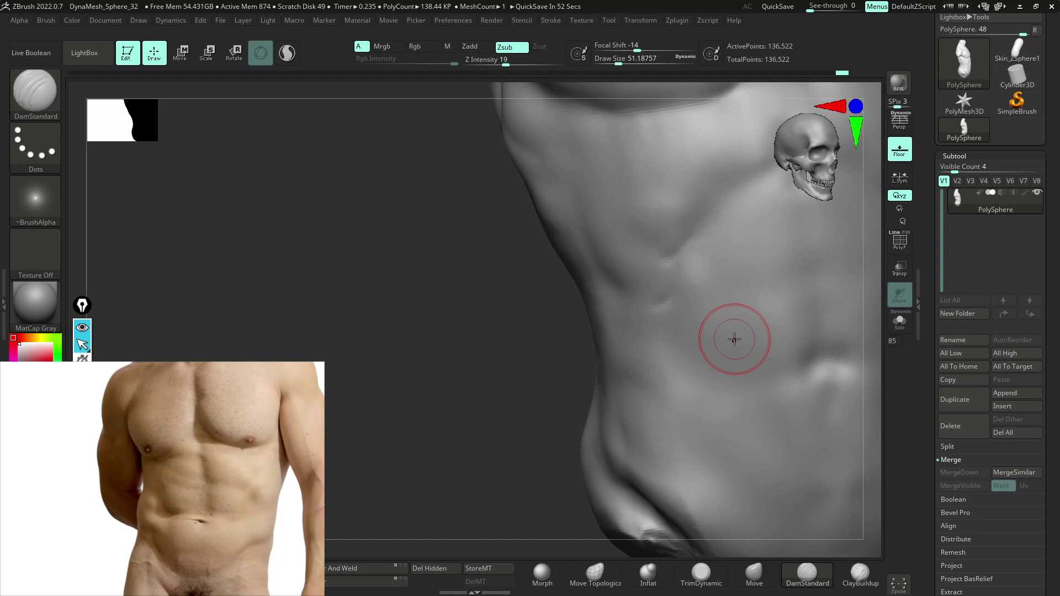
pyautogui.press('f')
pyautogui.keyDown('shift'); pyautogui.moveTo(734, 339); pyautogui.dragTo(688, 358); pyautogui.keyUp('shift')
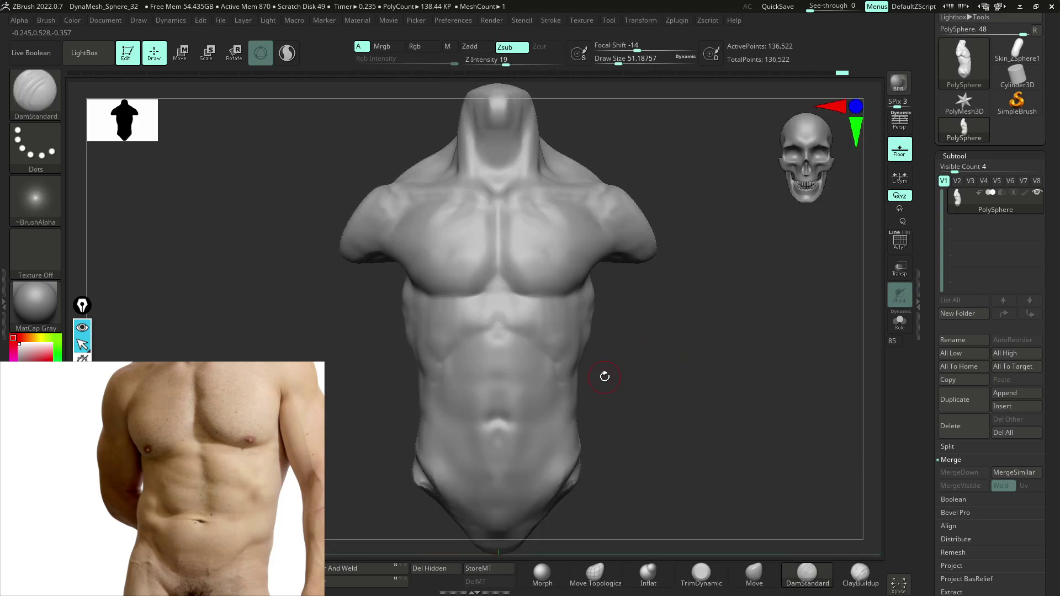
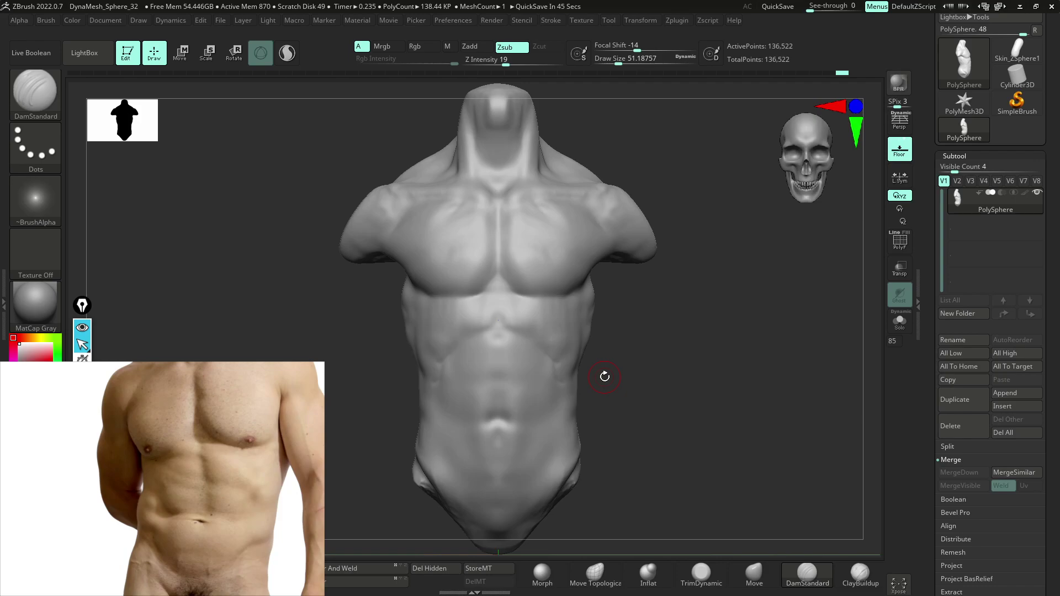
# - Deepen the rib cage arch from the sternum to the flank with DamStandard, and smooth the crease
pyautogui.moveTo(678, 356); pyautogui.dragTo(635, 358, button='right')
pyautogui.moveTo(634, 358)
pyautogui.keyDown('ctrl'); pyautogui.mouseDown(button='right')
pyautogui.moveTo(653, 416)
pyautogui.moveTo(648, 327)
pyautogui.mouseUp(button='right'); pyautogui.keyUp('ctrl')
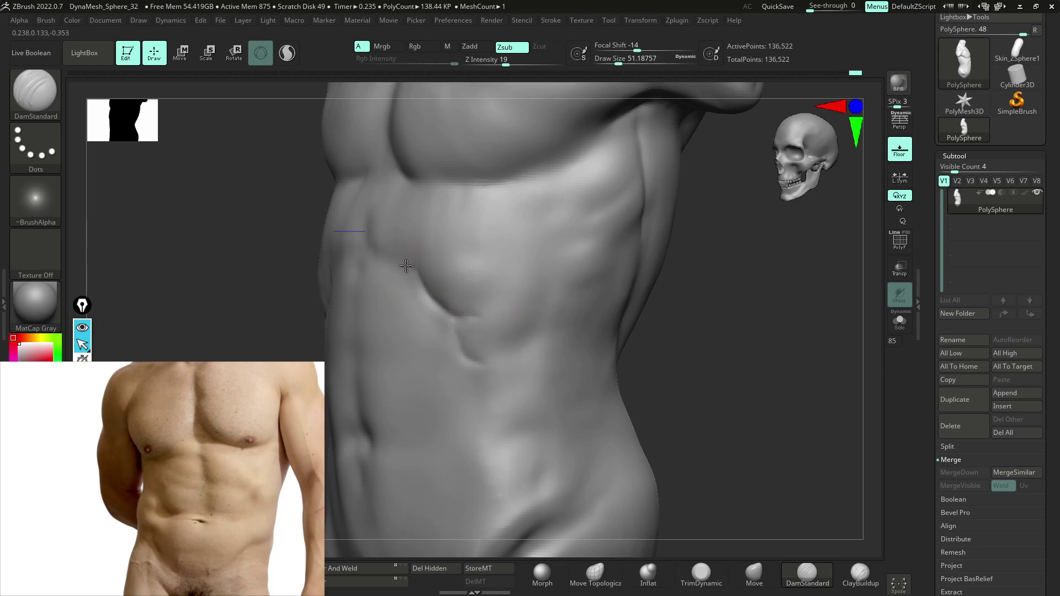
pyautogui.moveTo(414, 272)
pyautogui.mouseDown(button='right')
pyautogui.moveTo(447, 273)
pyautogui.moveTo(366, 264)
pyautogui.mouseUp(button='right')
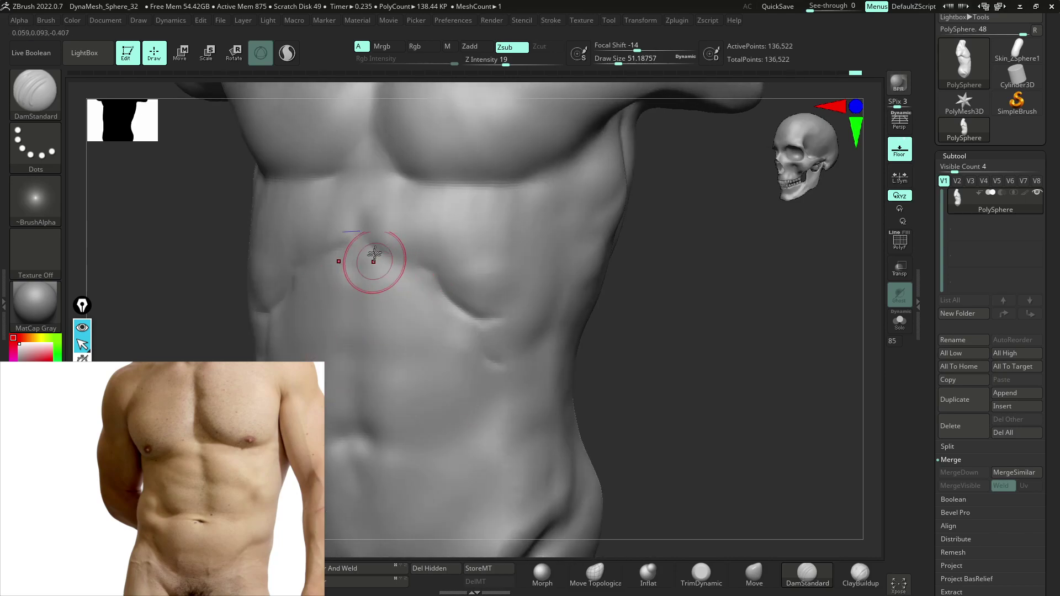
pyautogui.press('shift')
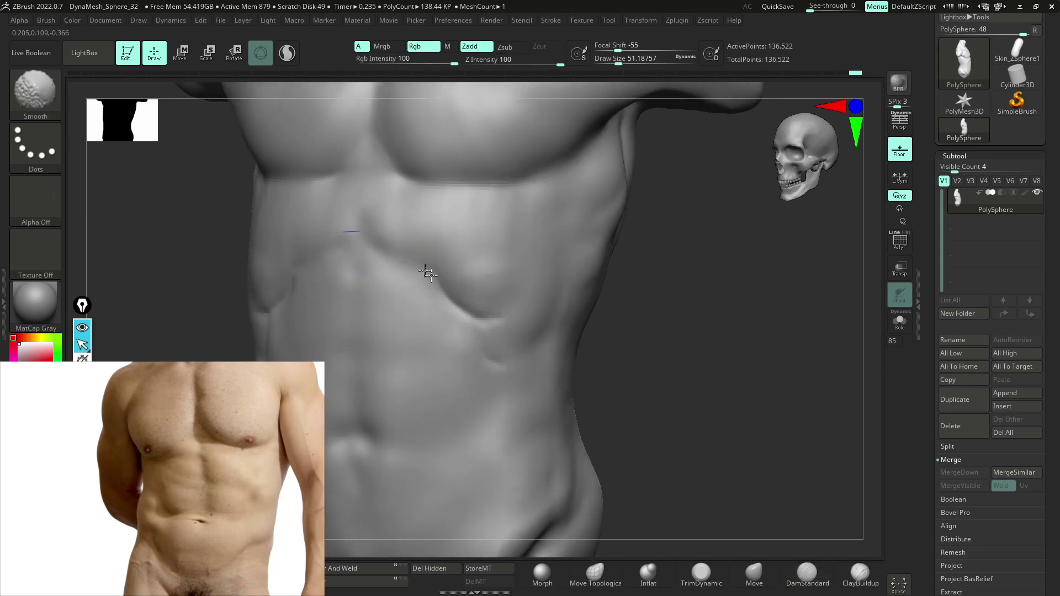
pyautogui.moveTo(575, 315); pyautogui.dragTo(666, 377, button='right')
pyautogui.press('shift')
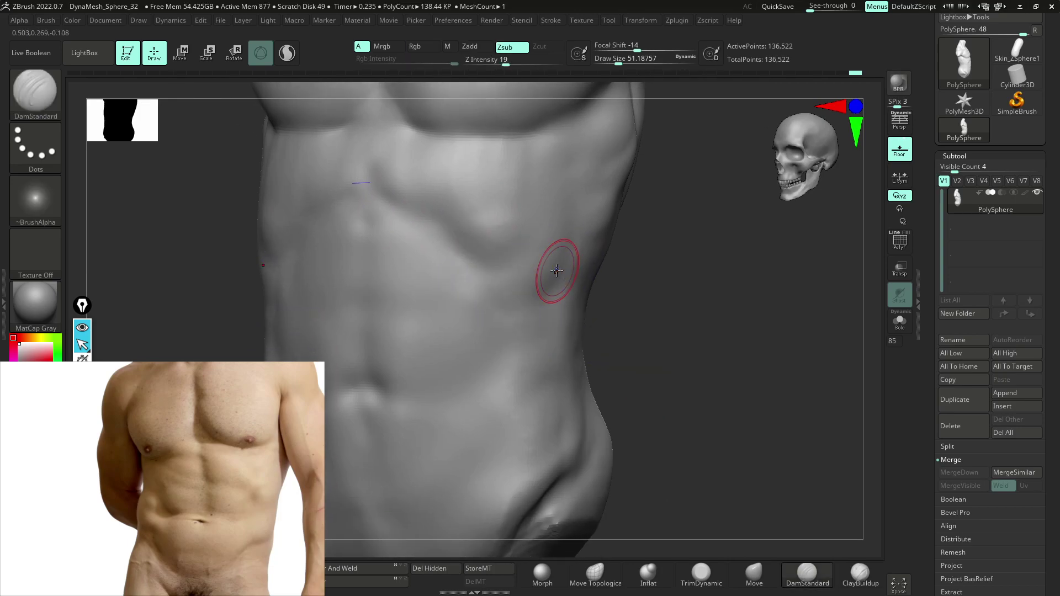
# - Carve the lower border of the external oblique beside the navel and above the hip, and smooth the cuts
pyautogui.moveTo(650, 389); pyautogui.dragTo(505, 378, button='right')
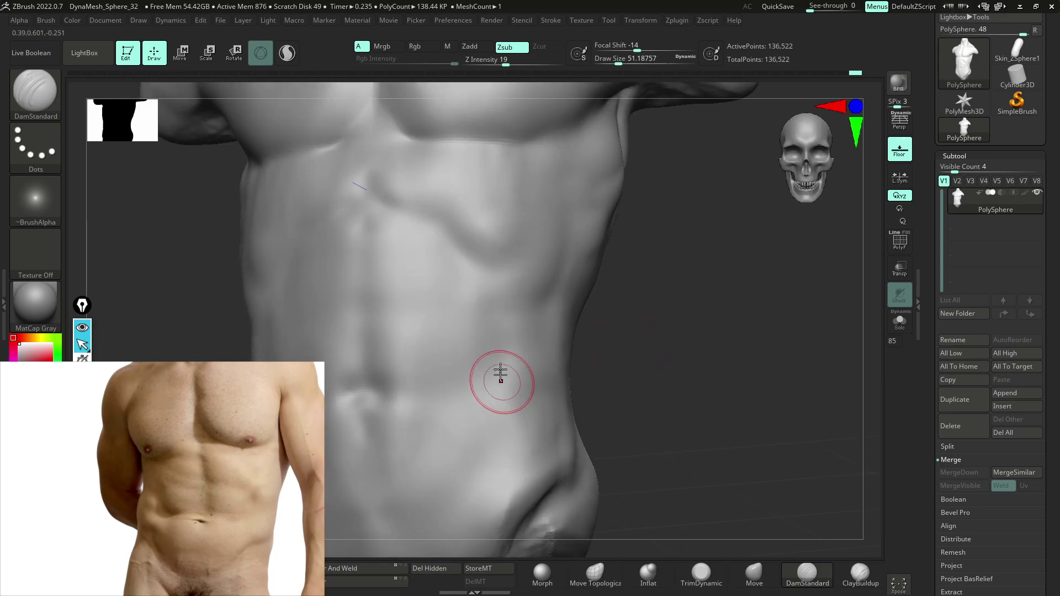
pyautogui.press('shift')
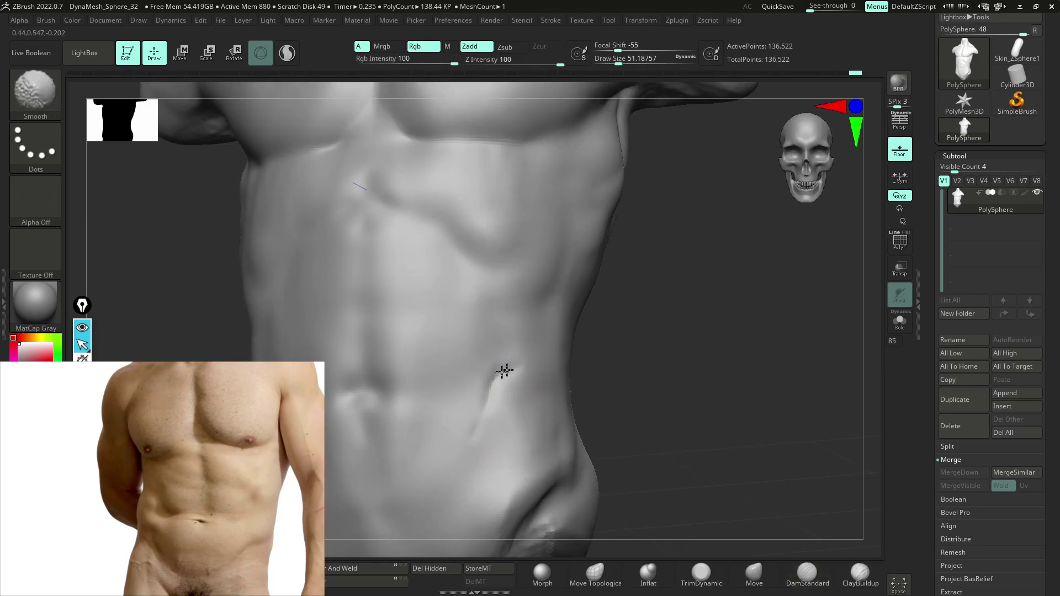
pyautogui.moveTo(558, 359)
pyautogui.mouseDown(button='right')
pyautogui.moveTo(602, 407)
pyautogui.moveTo(698, 303)
pyautogui.mouseUp(button='right')
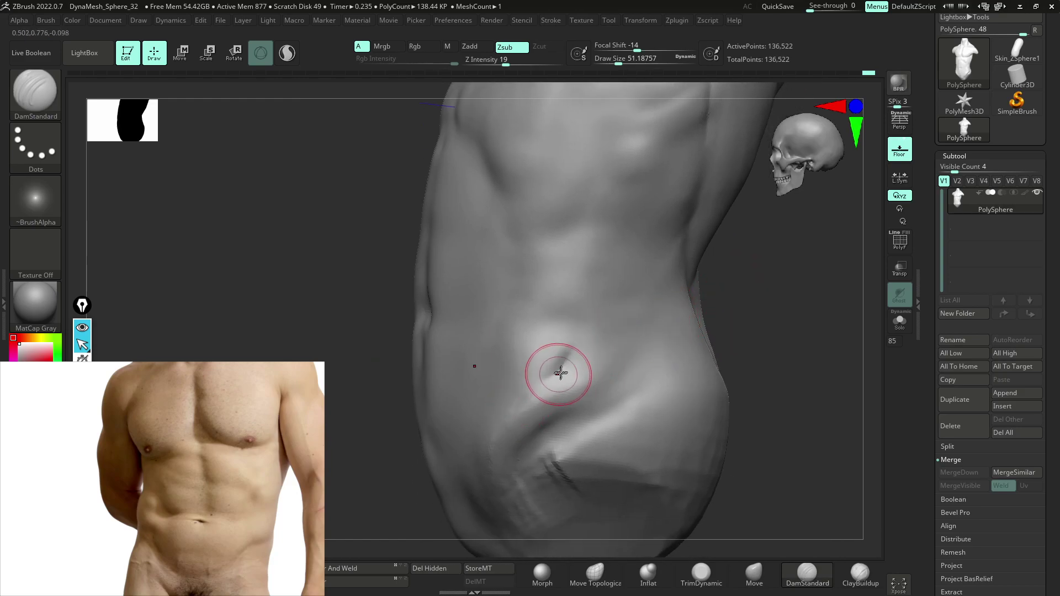
pyautogui.press('shift')
pyautogui.moveTo(748, 331); pyautogui.dragTo(764, 319, button='right')
pyautogui.moveTo(462, 374)
pyautogui.keyDown('shift'); pyautogui.mouseDown()
pyautogui.moveTo(445, 409)
pyautogui.moveTo(508, 354)
pyautogui.mouseUp(); pyautogui.keyUp('shift')
pyautogui.moveTo(440, 437); pyautogui.dragTo(607, 346, button='right')
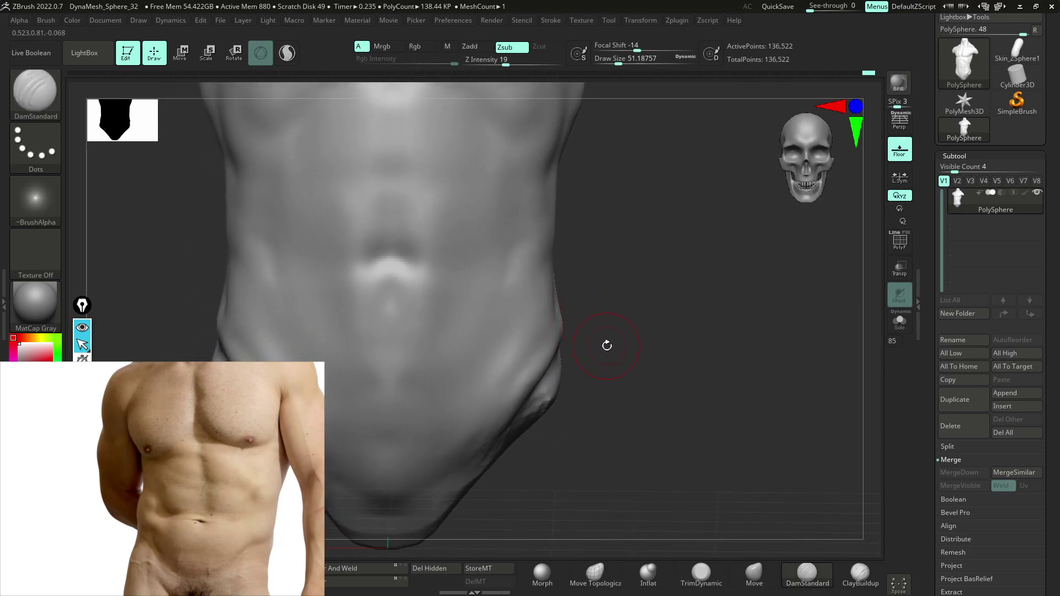
# - Reshape the side contour of the rib cage below the armpit with a large Move brush
pyautogui.moveTo(579, 392); pyautogui.dragTo(652, 398, button='right')
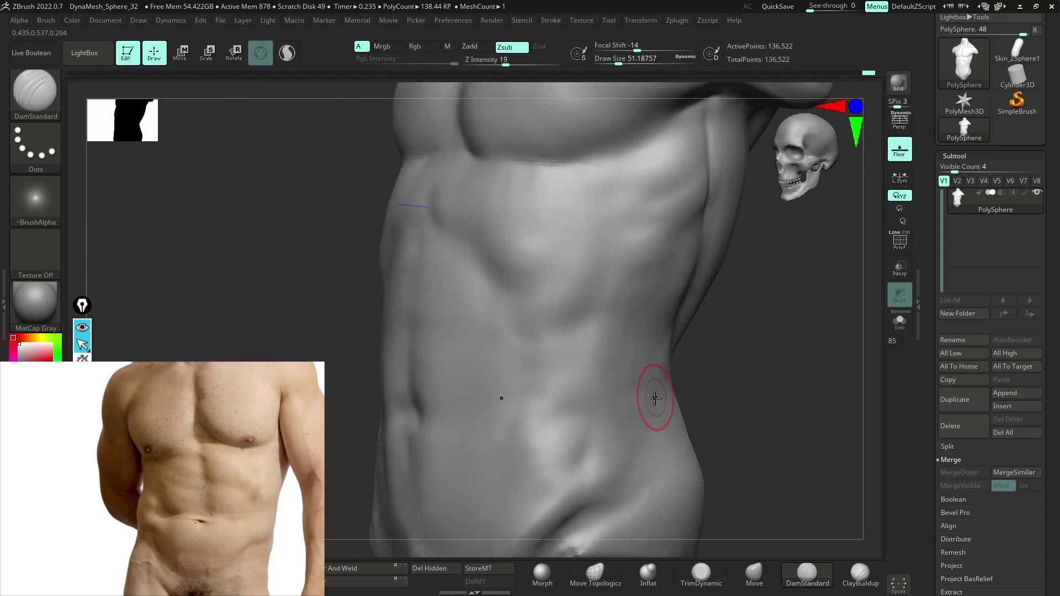
pyautogui.press('b')
pyautogui.press('m')
pyautogui.press('v')
pyautogui.press('space')
pyautogui.moveTo(721, 367)
pyautogui.mouseDown(button='right')
pyautogui.moveTo(705, 440)
pyautogui.moveTo(690, 373)
pyautogui.mouseUp(button='right')
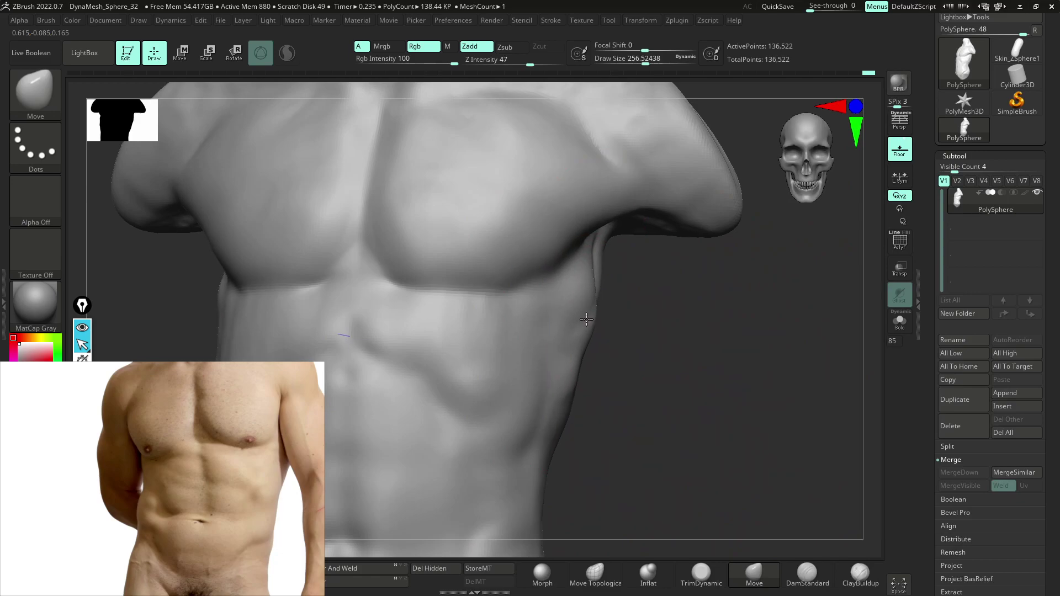
pyautogui.press('f')
pyautogui.press('space')
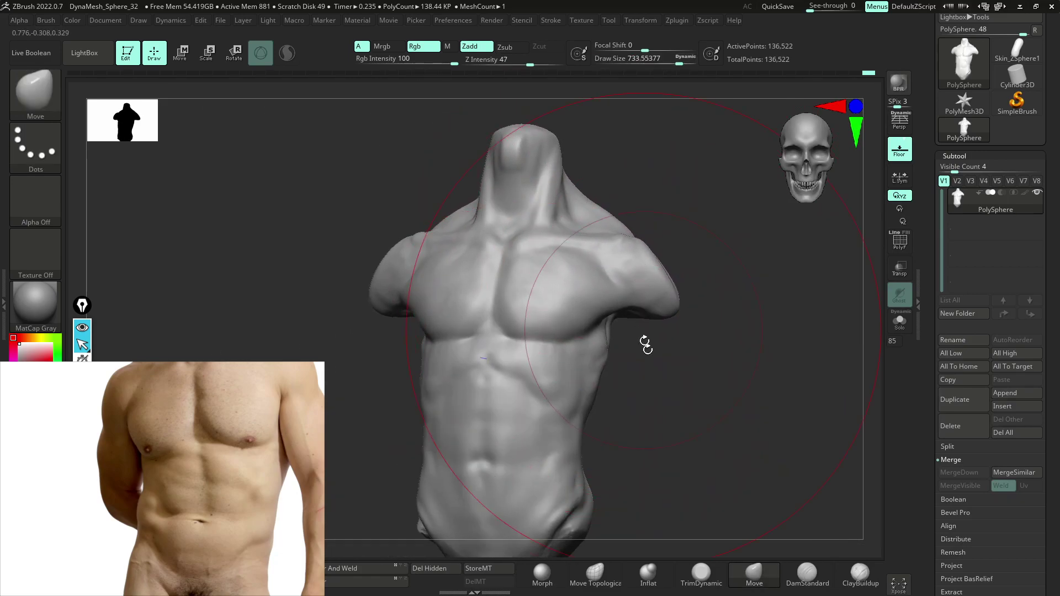
pyautogui.keyDown('shift'); pyautogui.moveTo(644, 343); pyautogui.dragTo(632, 367, button='right'); pyautogui.keyUp('shift')
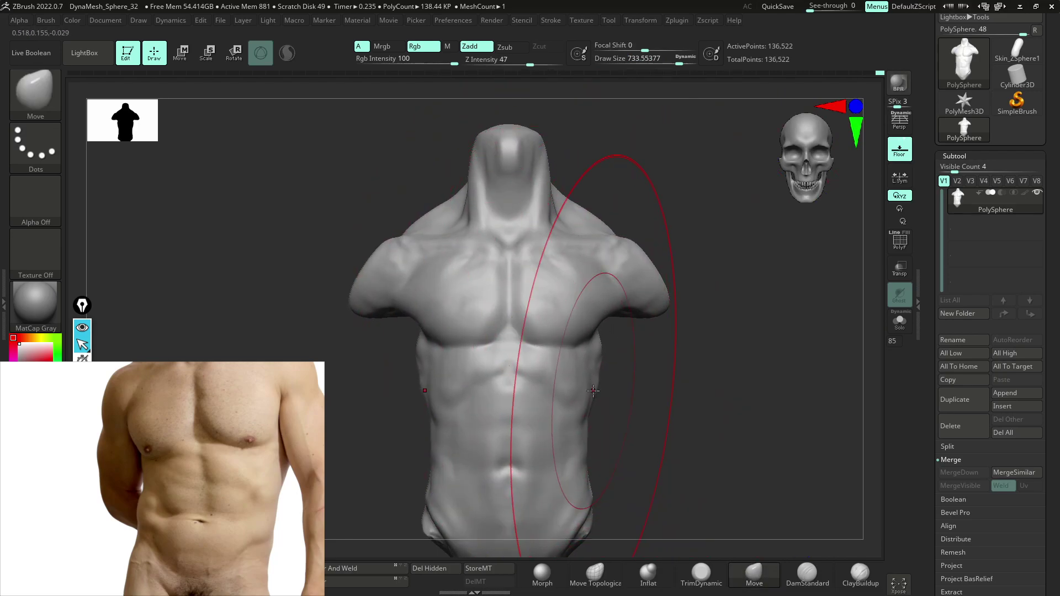
pyautogui.press('space')
pyautogui.moveTo(603, 365); pyautogui.dragTo(586, 365)
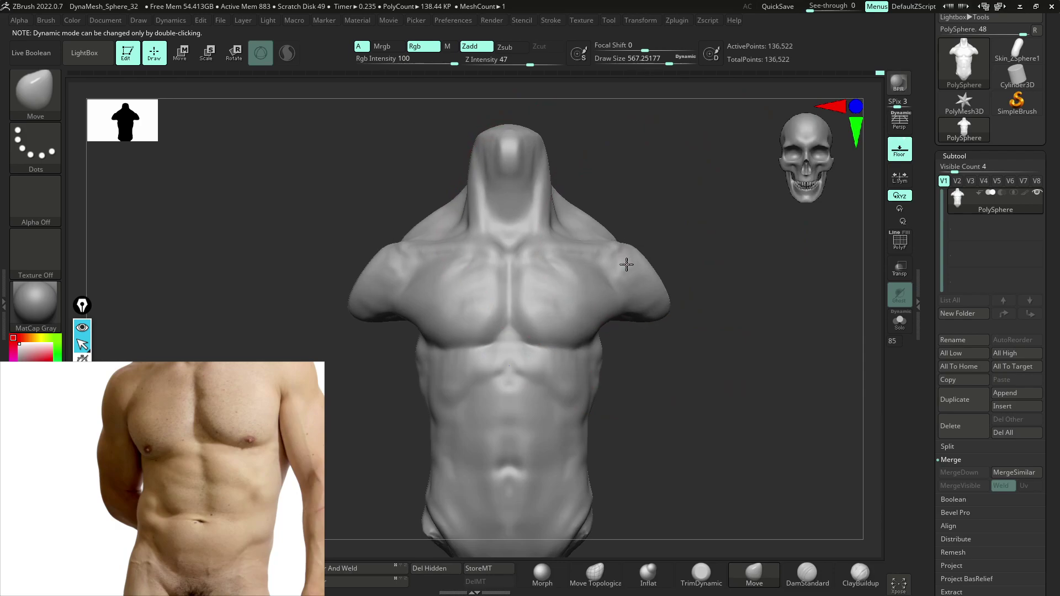
# - Lower the trapezius slope beside the neck and adjust the hip contour with the Move brush
pyautogui.moveTo(568, 204); pyautogui.dragTo(563, 215)
pyautogui.keyDown('alt'); pyautogui.moveTo(642, 388); pyautogui.dragTo(627, 321); pyautogui.keyUp('alt')
pyautogui.moveTo(651, 367); pyautogui.dragTo(617, 369)
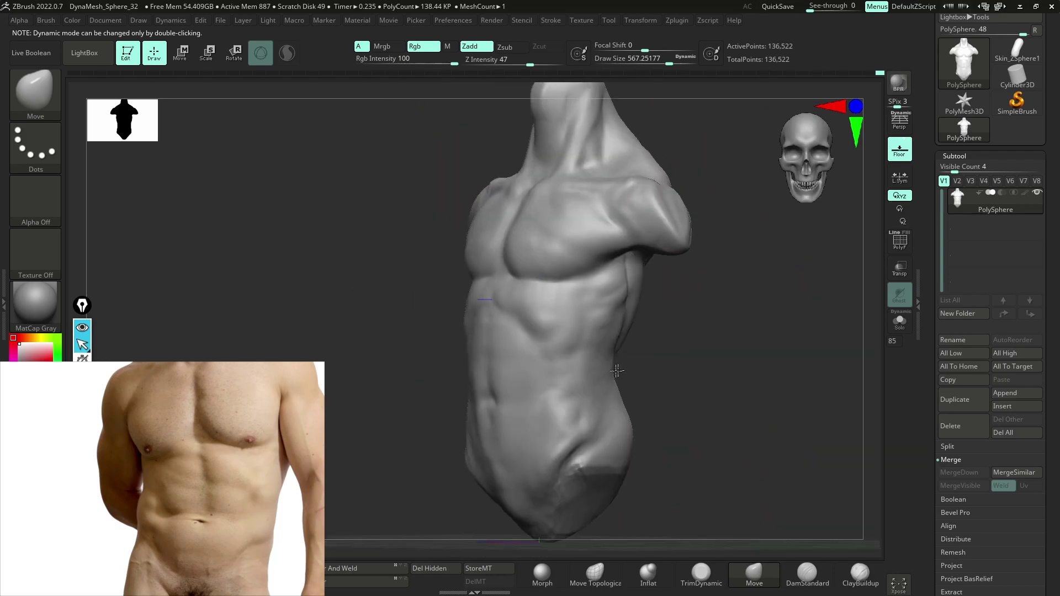
pyautogui.keyDown('ctrl'); pyautogui.moveTo(617, 370); pyautogui.dragTo(629, 433, button='right'); pyautogui.keyUp('ctrl')
pyautogui.moveTo(697, 377)
pyautogui.keyDown('shift'); pyautogui.mouseDown()
pyautogui.moveTo(736, 370)
pyautogui.moveTo(662, 380)
pyautogui.moveTo(682, 382)
pyautogui.mouseUp(); pyautogui.keyUp('shift')
pyautogui.moveTo(603, 461); pyautogui.dragTo(622, 463)
pyautogui.moveTo(606, 387)
pyautogui.mouseDown()
pyautogui.moveTo(652, 365)
pyautogui.moveTo(630, 312)
pyautogui.mouseUp()
# - Build up the side of the rib cage below the pectoral with ClayBuildup at draw size about 104, and smooth it
pyautogui.press('b')
pyautogui.press('c')
pyautogui.press('b')
pyautogui.keyDown('ctrl'); pyautogui.moveTo(579, 301); pyautogui.dragTo(672, 402, button='right'); pyautogui.keyUp('ctrl')
pyautogui.press('space')
pyautogui.moveTo(641, 340); pyautogui.dragTo(568, 331)
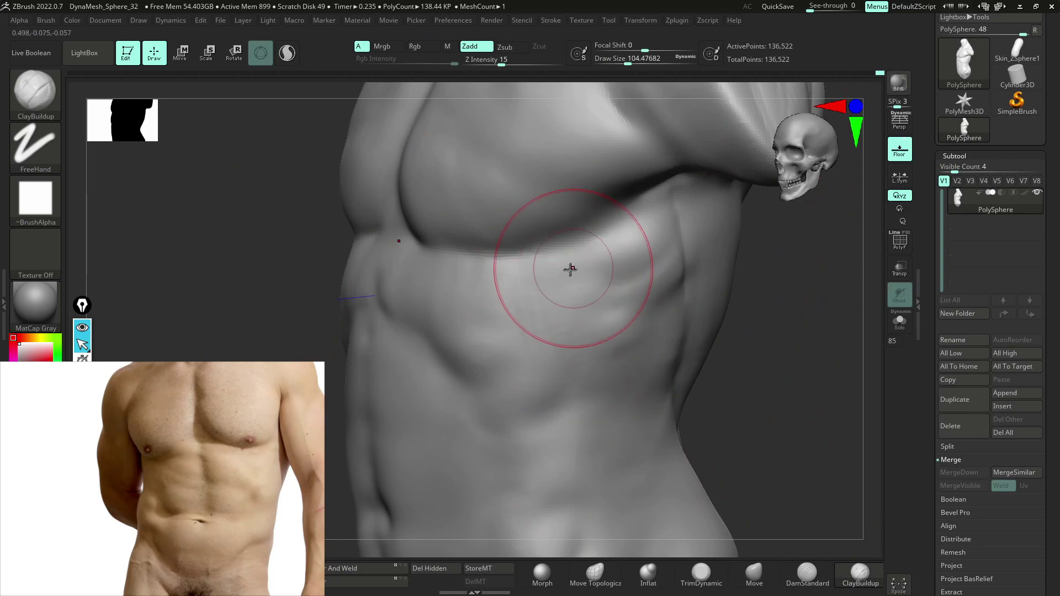
pyautogui.press('shift')
pyautogui.keyDown('shift'); pyautogui.moveTo(561, 355); pyautogui.dragTo(578, 409); pyautogui.keyUp('shift')
pyautogui.moveTo(612, 414)
pyautogui.keyDown('ctrl'); pyautogui.mouseDown(button='right')
pyautogui.moveTo(620, 405)
pyautogui.moveTo(611, 436)
pyautogui.mouseUp(button='right'); pyautogui.keyUp('ctrl')
pyautogui.moveTo(707, 408); pyautogui.dragTo(653, 395, button='right')
pyautogui.moveTo(555, 317)
pyautogui.keyDown('shift'); pyautogui.mouseDown()
pyautogui.moveTo(572, 287)
pyautogui.moveTo(663, 421)
pyautogui.mouseUp(); pyautogui.keyUp('shift')
pyautogui.moveTo(662, 421)
pyautogui.mouseDown(button='right')
pyautogui.moveTo(764, 395)
pyautogui.moveTo(771, 383)
pyautogui.moveTo(724, 420)
pyautogui.mouseUp(button='right')
pyautogui.moveTo(774, 296)
pyautogui.keyDown('ctrl'); pyautogui.mouseDown(button='right')
pyautogui.moveTo(705, 383)
pyautogui.moveTo(705, 288)
pyautogui.moveTo(717, 400)
pyautogui.moveTo(703, 371)
pyautogui.moveTo(686, 374)
pyautogui.mouseUp(button='right'); pyautogui.keyUp('ctrl')
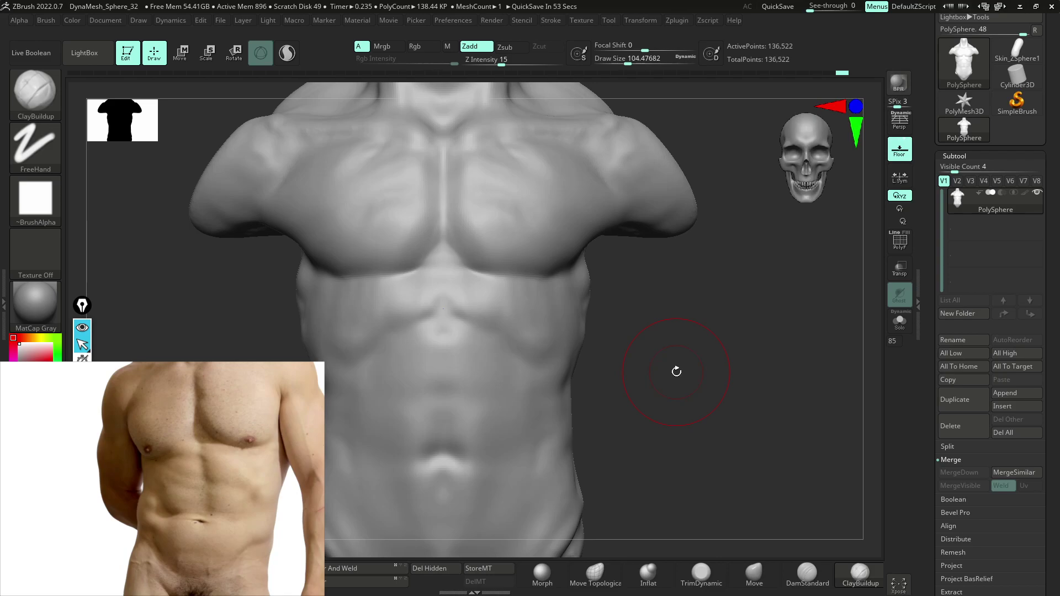
# - Add volume to the serratus area between the pectoral and the latissimus with ClayBuildup, and soften the strokes
pyautogui.moveTo(698, 350)
pyautogui.mouseDown()
pyautogui.moveTo(687, 327)
pyautogui.moveTo(706, 327)
pyautogui.moveTo(697, 343)
pyautogui.moveTo(688, 308)
pyautogui.moveTo(676, 307)
pyautogui.moveTo(556, 366)
pyautogui.moveTo(634, 407)
pyautogui.moveTo(492, 350)
pyautogui.mouseUp()
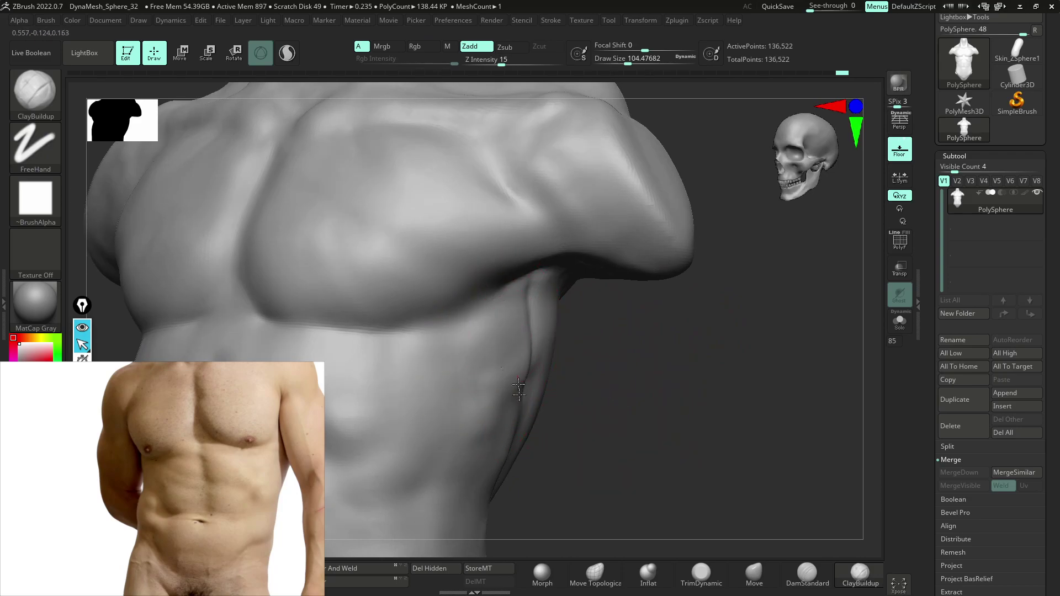
pyautogui.moveTo(610, 388); pyautogui.dragTo(575, 379)
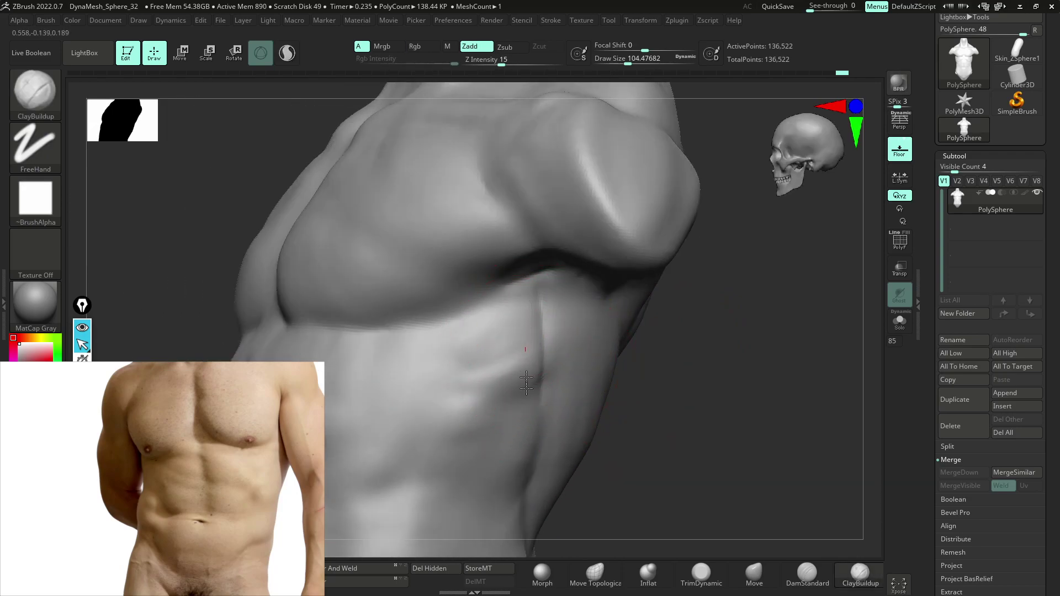
pyautogui.moveTo(533, 330); pyautogui.dragTo(528, 313)
pyautogui.moveTo(462, 436); pyautogui.dragTo(471, 337)
pyautogui.moveTo(619, 414)
pyautogui.keyDown('shift'); pyautogui.mouseDown()
pyautogui.moveTo(704, 404)
pyautogui.moveTo(607, 403)
pyautogui.mouseUp(); pyautogui.keyUp('shift')
pyautogui.moveTo(450, 478); pyautogui.dragTo(445, 356)
pyautogui.moveTo(473, 430); pyautogui.dragTo(483, 359)
pyautogui.moveTo(607, 411)
pyautogui.mouseDown()
pyautogui.moveTo(676, 414)
pyautogui.moveTo(557, 411)
pyautogui.mouseUp()
pyautogui.keyDown('shift'); pyautogui.moveTo(421, 437); pyautogui.dragTo(412, 419); pyautogui.keyUp('shift')
# - Carve the zigzag front border of the serratus below the armpit with DamStandard at draw size about 46, and smooth it
pyautogui.press('b')
pyautogui.press('d')
pyautogui.press('s')
pyautogui.press('space')
pyautogui.moveTo(495, 373); pyautogui.dragTo(470, 374)
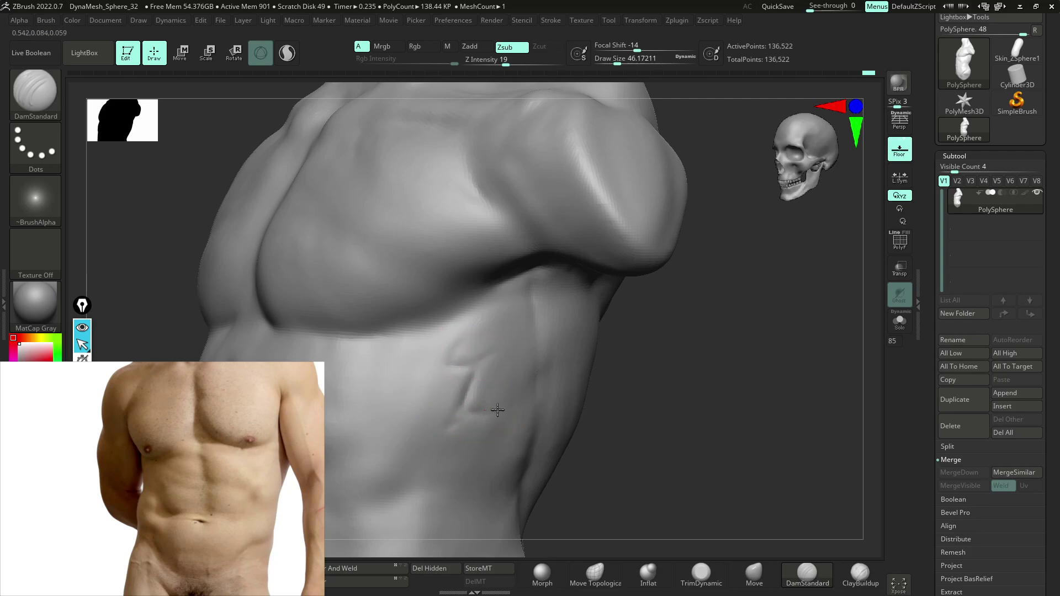
pyautogui.moveTo(489, 294); pyautogui.dragTo(481, 305)
pyautogui.moveTo(538, 328)
pyautogui.keyDown('alt'); pyautogui.mouseDown(button='right')
pyautogui.moveTo(523, 265)
pyautogui.moveTo(481, 262)
pyautogui.mouseUp(button='right'); pyautogui.keyUp('alt')
pyautogui.moveTo(461, 343); pyautogui.dragTo(478, 333)
pyautogui.moveTo(447, 292)
pyautogui.mouseDown()
pyautogui.moveTo(435, 325)
pyautogui.moveTo(443, 329)
pyautogui.mouseUp()
pyautogui.moveTo(473, 280)
pyautogui.mouseDown()
pyautogui.moveTo(441, 292)
pyautogui.moveTo(426, 271)
pyautogui.mouseUp()
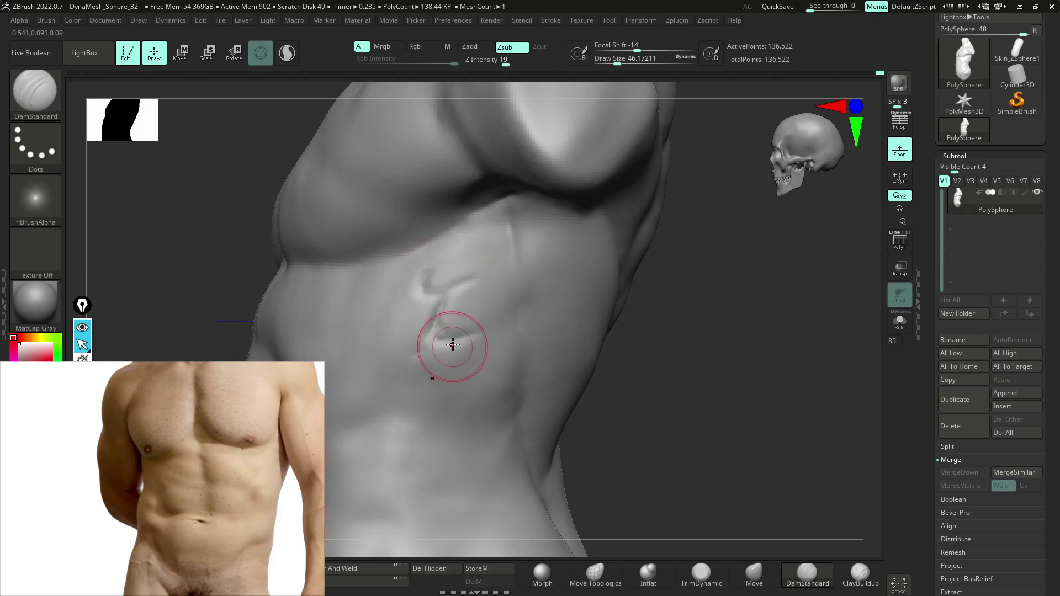
pyautogui.moveTo(465, 346)
pyautogui.mouseDown()
pyautogui.moveTo(466, 374)
pyautogui.moveTo(414, 365)
pyautogui.mouseUp()
pyautogui.keyDown('shift'); pyautogui.moveTo(451, 293); pyautogui.dragTo(457, 285); pyautogui.keyUp('shift')
pyautogui.moveTo(634, 365)
pyautogui.mouseDown()
pyautogui.moveTo(701, 360)
pyautogui.moveTo(693, 351)
pyautogui.mouseUp()
# - Raise the small serratus fingers along the zigzag border with ClayBuildup at draw size about 27
pyautogui.press('b')
pyautogui.press('c')
pyautogui.press('b')
pyautogui.press('space')
pyautogui.moveTo(544, 322); pyautogui.dragTo(540, 323)
pyautogui.moveTo(446, 329)
pyautogui.mouseDown()
pyautogui.moveTo(489, 293)
pyautogui.moveTo(462, 317)
pyautogui.mouseUp()
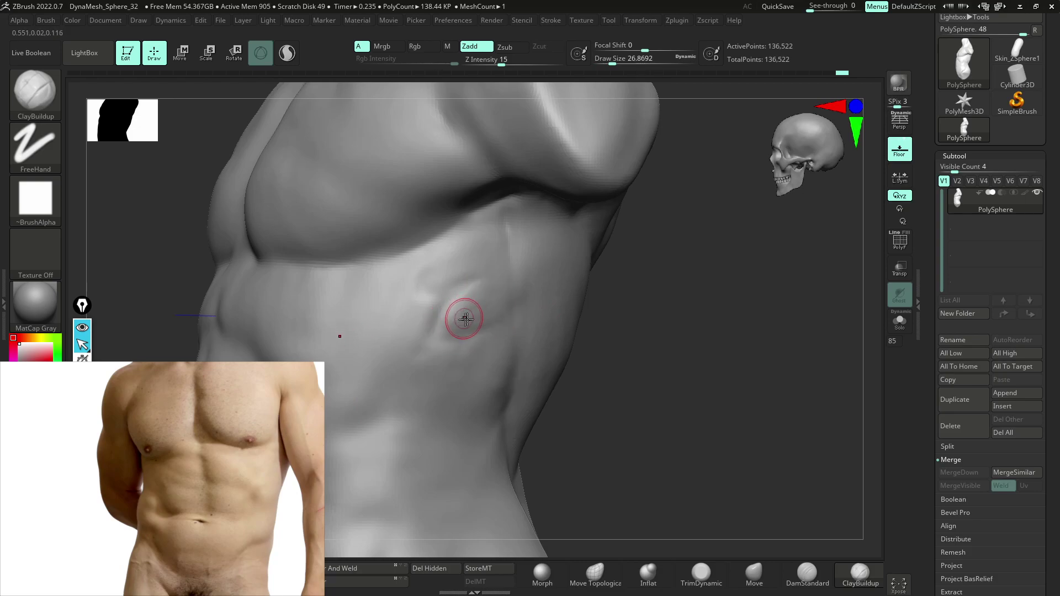
pyautogui.moveTo(585, 309)
pyautogui.mouseDown()
pyautogui.moveTo(668, 331)
pyautogui.moveTo(639, 360)
pyautogui.moveTo(620, 355)
pyautogui.moveTo(619, 341)
pyautogui.mouseUp()
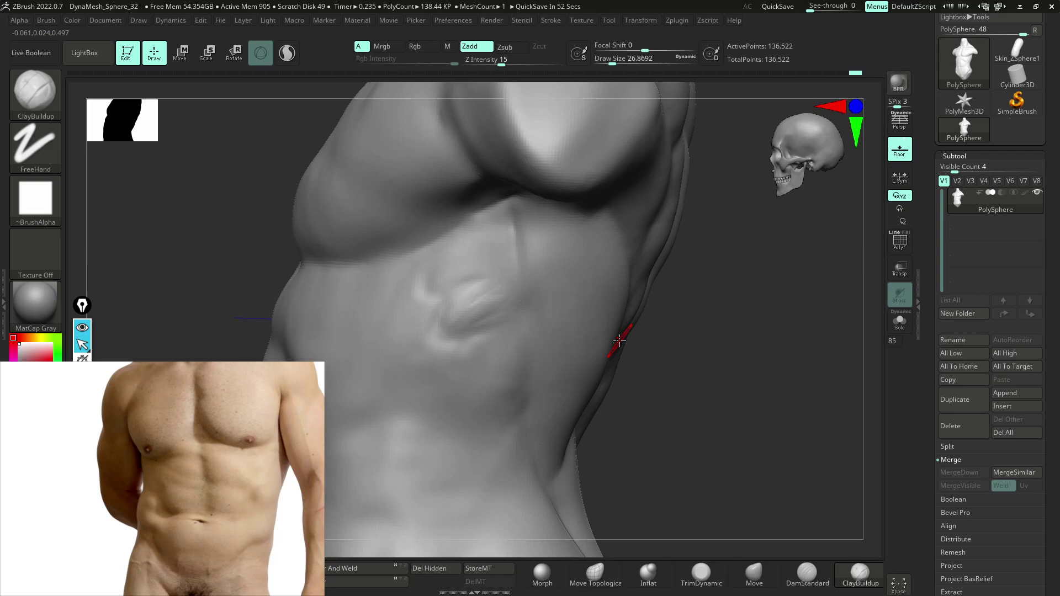
# - Deepen the zigzag border and extend it down to a third serratus finger with DamStandard
pyautogui.press('b')
pyautogui.press('d')
pyautogui.press('s')
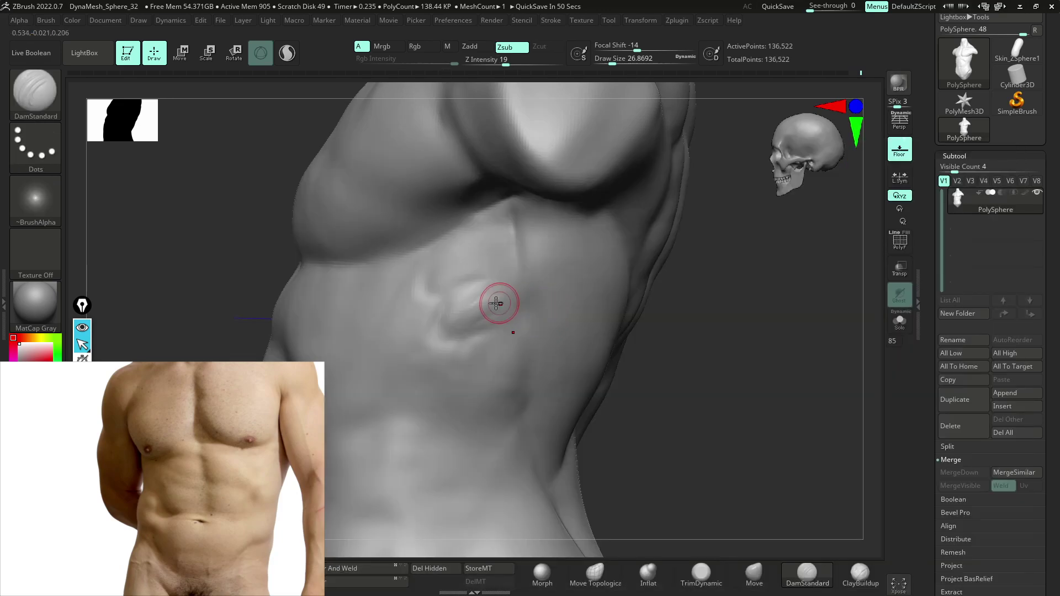
pyautogui.moveTo(434, 327)
pyautogui.mouseDown()
pyautogui.moveTo(412, 288)
pyautogui.moveTo(473, 348)
pyautogui.moveTo(480, 368)
pyautogui.moveTo(458, 331)
pyautogui.moveTo(480, 372)
pyautogui.mouseUp()
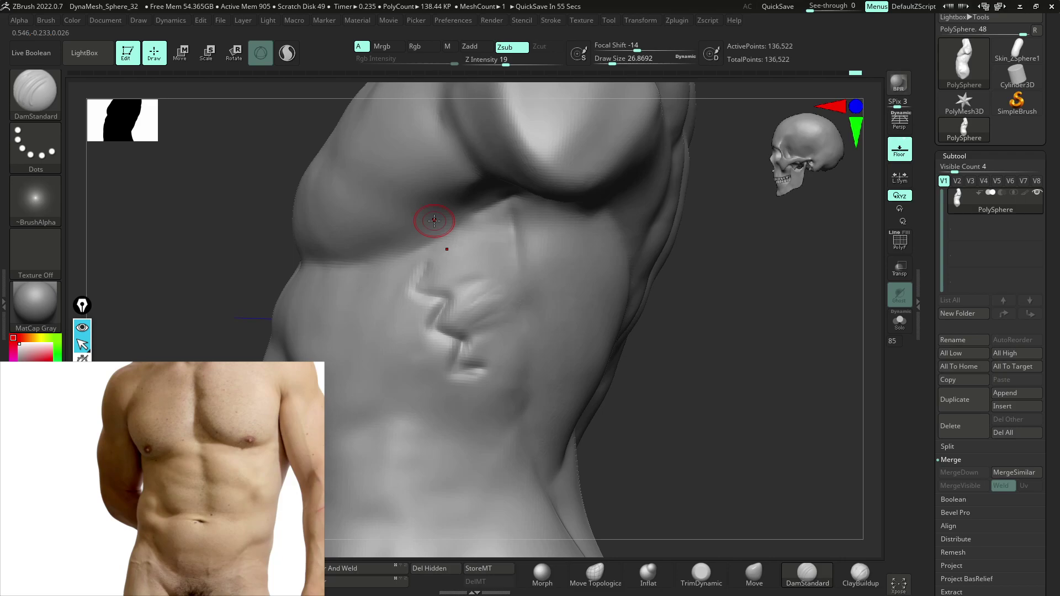
# - Try to mask three serratus fingers on the side of the rib cage
pyautogui.moveTo(499, 249)
pyautogui.keyDown('ctrl'); pyautogui.mouseDown()
pyautogui.moveTo(433, 281)
pyautogui.moveTo(503, 245)
pyautogui.mouseUp(); pyautogui.keyUp('ctrl')
pyautogui.keyDown('ctrl'); pyautogui.moveTo(461, 308); pyautogui.dragTo(515, 296); pyautogui.keyUp('ctrl')
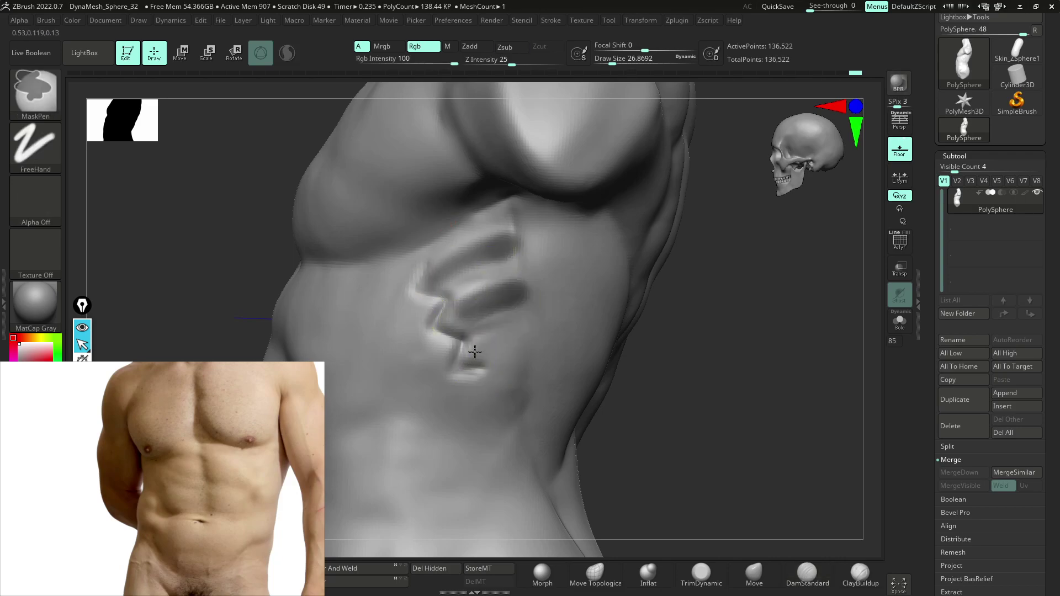
pyautogui.keyDown('ctrl'); pyautogui.moveTo(473, 354); pyautogui.dragTo(541, 333); pyautogui.keyUp('ctrl')
pyautogui.keyDown('ctrl'); pyautogui.click(430, 424); pyautogui.keyUp('ctrl')
pyautogui.keyDown('ctrl'); pyautogui.click(431, 426); pyautogui.keyUp('ctrl')
pyautogui.keyDown('ctrl'); pyautogui.click(431, 426); pyautogui.keyUp('ctrl')
pyautogui.keyDown('ctrl'); pyautogui.click(429, 426); pyautogui.keyUp('ctrl')
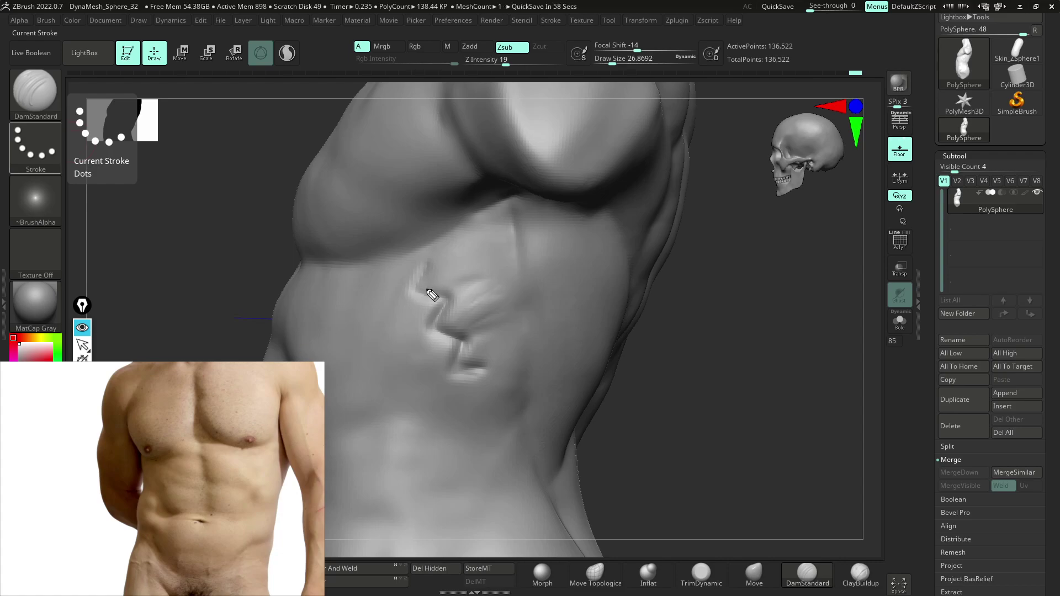
# - Annotate the serratus fingers and the front edge of the latissimus with magenta lines over the model
pyautogui.moveTo(421, 292); pyautogui.dragTo(493, 231)
pyautogui.moveTo(514, 196)
pyautogui.mouseDown()
pyautogui.moveTo(523, 324)
pyautogui.moveTo(563, 485)
pyautogui.mouseUp()
pyautogui.moveTo(429, 295)
pyautogui.mouseDown()
pyautogui.moveTo(501, 271)
pyautogui.moveTo(470, 232)
pyautogui.moveTo(509, 217)
pyautogui.mouseUp()
pyautogui.moveTo(501, 270)
pyautogui.mouseDown()
pyautogui.moveTo(435, 313)
pyautogui.moveTo(498, 325)
pyautogui.moveTo(464, 360)
pyautogui.mouseUp()
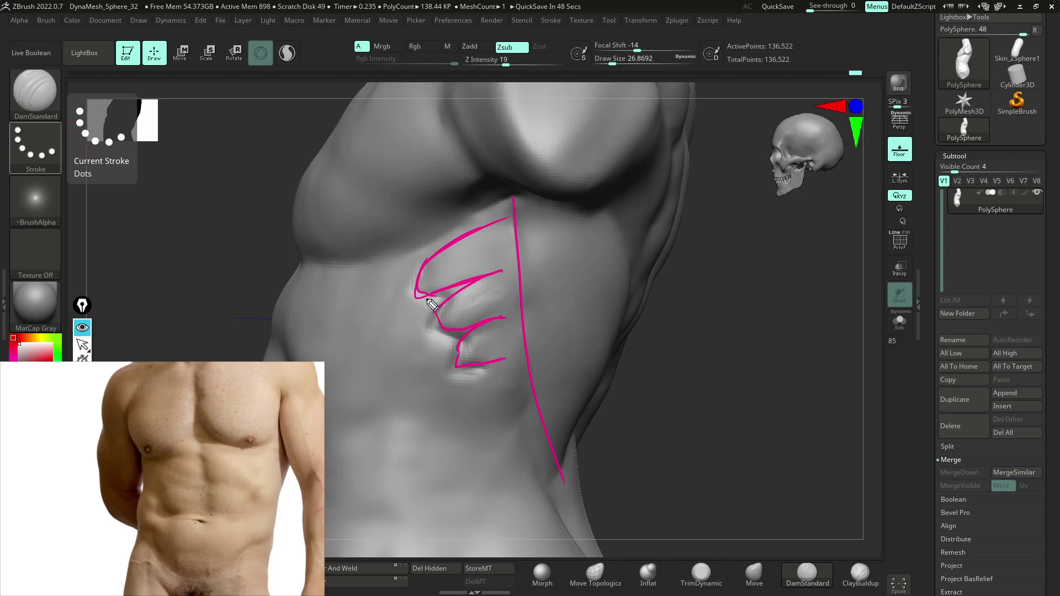
# - Annotate the interlocking external oblique slips in cyan and the fibre directions in yellow, and clear all annotations
pyautogui.moveTo(435, 327); pyautogui.dragTo(413, 398)
pyautogui.moveTo(474, 393); pyautogui.dragTo(421, 417)
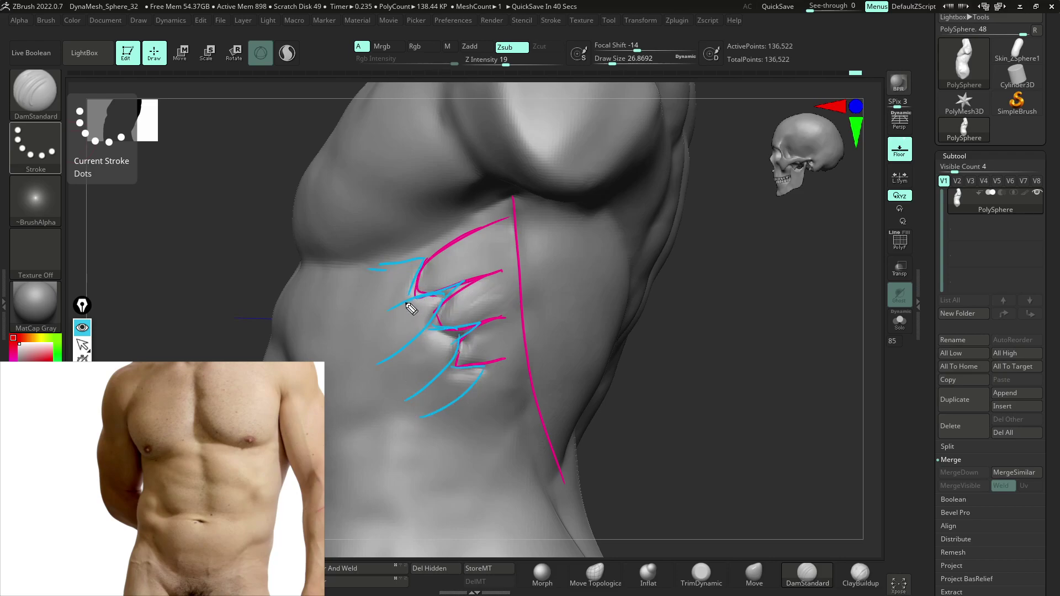
pyautogui.moveTo(409, 348); pyautogui.dragTo(324, 396)
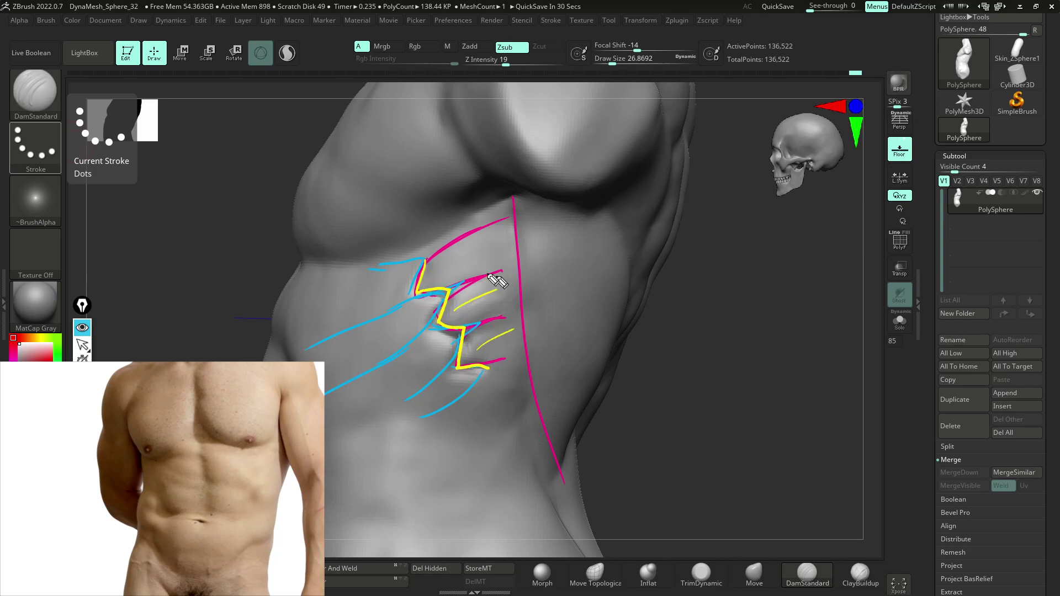
pyautogui.moveTo(436, 347); pyautogui.dragTo(384, 387)
pyautogui.moveTo(461, 385); pyautogui.dragTo(407, 418)
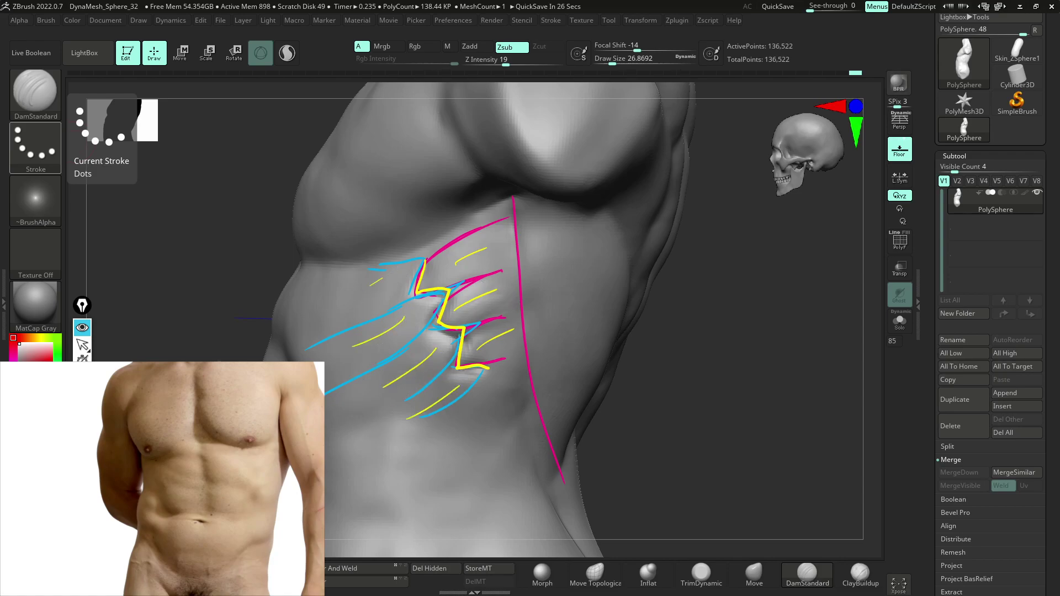
pyautogui.hotkey('ctrl', 'shift', '7')
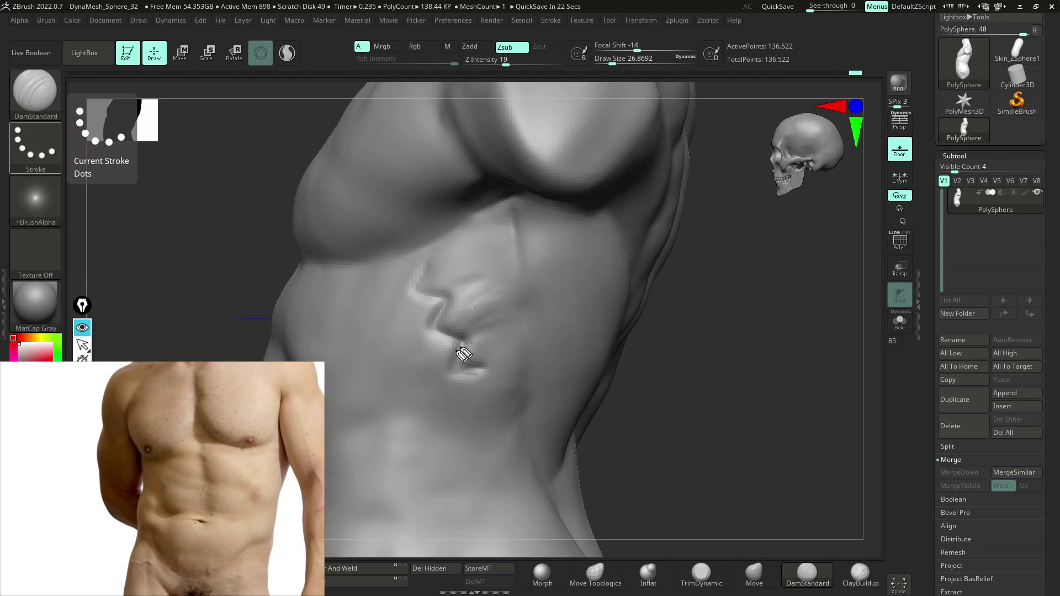
pyautogui.click(90, 346)
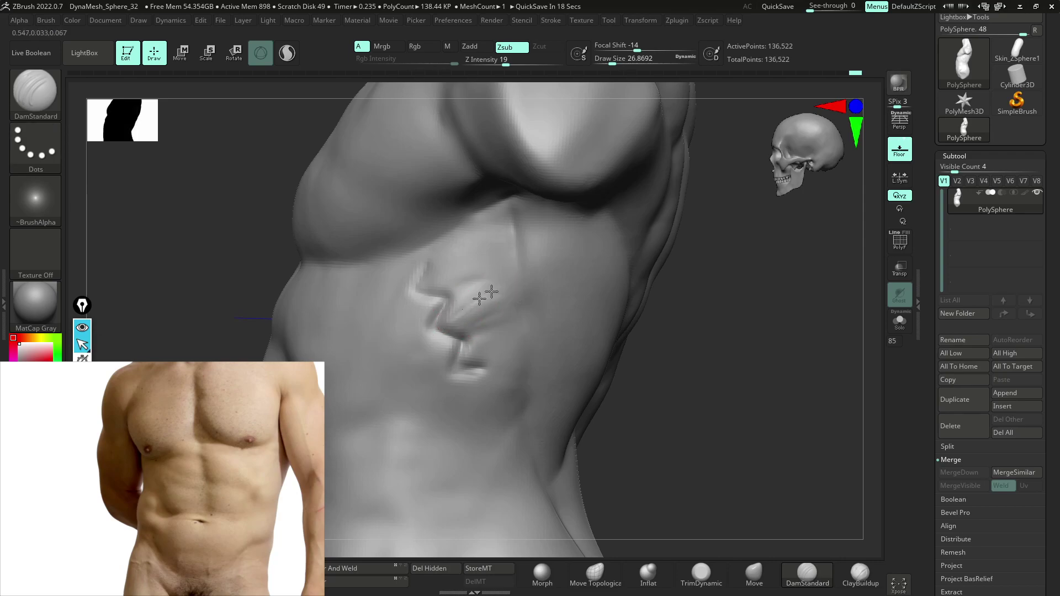
# - Build up the upper serratus fingers with ClayBuildup at draw size about 62
pyautogui.press('ctrl')
pyautogui.press('b')
pyautogui.press('c')
pyautogui.press('b')
pyautogui.press('space')
pyautogui.moveTo(454, 320)
pyautogui.mouseDown()
pyautogui.moveTo(485, 305)
pyautogui.moveTo(438, 283)
pyautogui.moveTo(485, 249)
pyautogui.moveTo(440, 273)
pyautogui.mouseUp()
pyautogui.moveTo(690, 309)
pyautogui.mouseDown()
pyautogui.moveTo(705, 309)
pyautogui.moveTo(635, 331)
pyautogui.mouseUp()
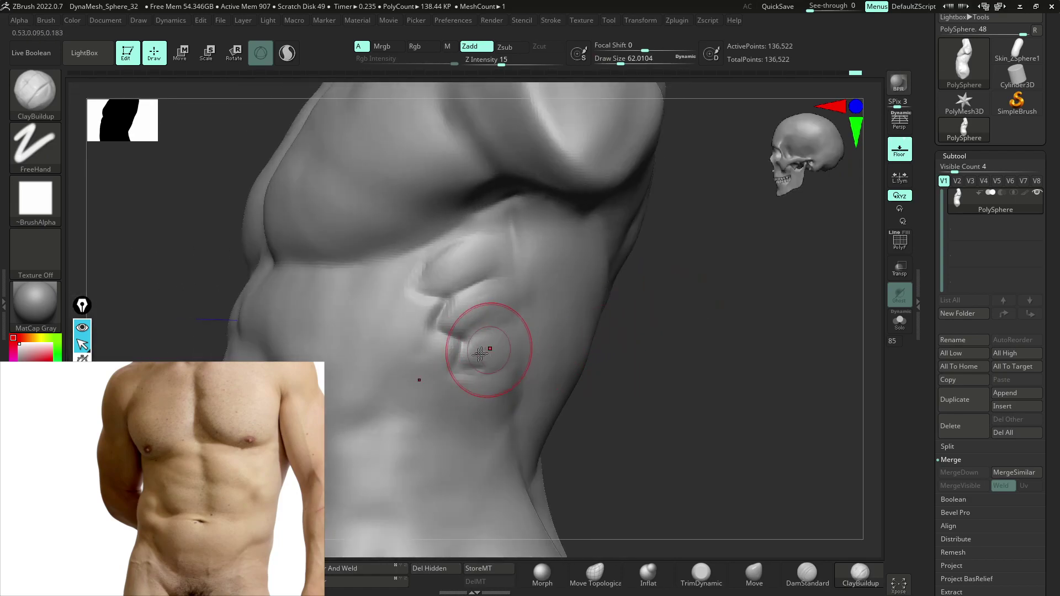
# - Build up the lower serratus fingers and adjoining oblique slips with ClayBuildup at draw size about 44, and smooth them
pyautogui.press('space')
pyautogui.moveTo(495, 350)
pyautogui.mouseDown()
pyautogui.moveTo(395, 371)
pyautogui.moveTo(414, 355)
pyautogui.moveTo(450, 390)
pyautogui.moveTo(463, 386)
pyautogui.mouseUp()
pyautogui.moveTo(586, 364)
pyautogui.mouseDown()
pyautogui.moveTo(717, 347)
pyautogui.moveTo(514, 338)
pyautogui.mouseUp()
pyautogui.moveTo(409, 296)
pyautogui.mouseDown()
pyautogui.moveTo(383, 331)
pyautogui.moveTo(440, 359)
pyautogui.moveTo(417, 287)
pyautogui.moveTo(360, 299)
pyautogui.moveTo(367, 279)
pyautogui.moveTo(367, 335)
pyautogui.moveTo(633, 332)
pyautogui.mouseUp()
pyautogui.press('shift')
pyautogui.moveTo(390, 289)
pyautogui.keyDown('shift'); pyautogui.mouseDown()
pyautogui.moveTo(405, 353)
pyautogui.moveTo(464, 385)
pyautogui.moveTo(459, 347)
pyautogui.moveTo(499, 329)
pyautogui.moveTo(520, 392)
pyautogui.moveTo(471, 351)
pyautogui.mouseUp(); pyautogui.keyUp('shift')
pyautogui.moveTo(471, 351)
pyautogui.mouseDown(button='right')
pyautogui.moveTo(695, 393)
pyautogui.moveTo(546, 221)
pyautogui.moveTo(574, 360)
pyautogui.moveTo(530, 350)
pyautogui.moveTo(594, 469)
pyautogui.moveTo(553, 365)
pyautogui.moveTo(598, 386)
pyautogui.moveTo(539, 386)
pyautogui.mouseUp(button='right')
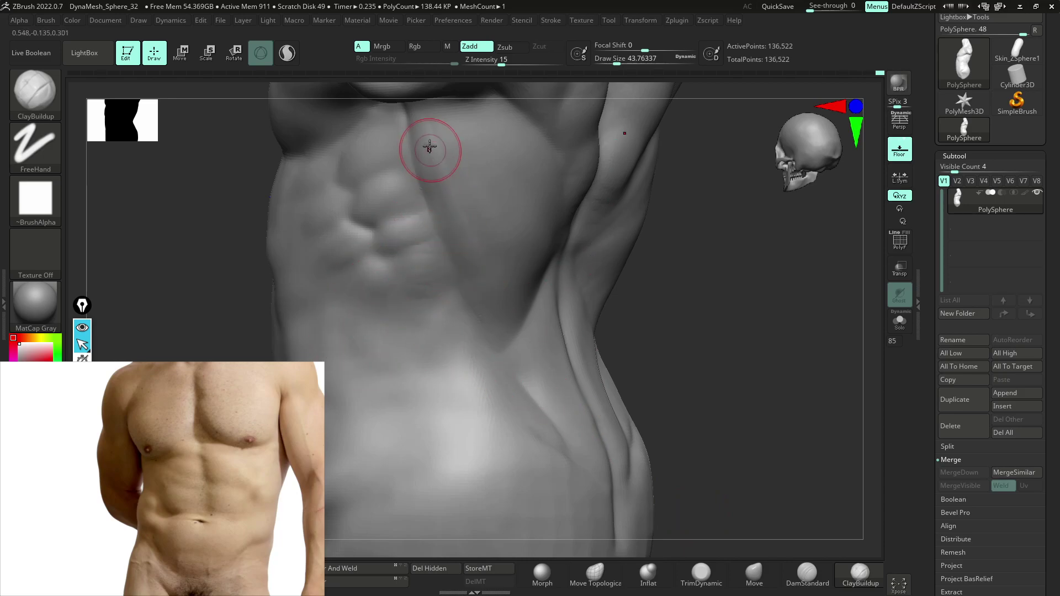
pyautogui.keyDown('ctrl'); pyautogui.moveTo(619, 364); pyautogui.dragTo(610, 342, button='right'); pyautogui.keyUp('ctrl')
pyautogui.moveTo(610, 341)
pyautogui.mouseDown()
pyautogui.moveTo(639, 331)
pyautogui.moveTo(615, 371)
pyautogui.moveTo(591, 372)
pyautogui.moveTo(635, 435)
pyautogui.moveTo(812, 441)
pyautogui.moveTo(629, 419)
pyautogui.moveTo(706, 395)
pyautogui.moveTo(574, 367)
pyautogui.moveTo(607, 387)
pyautogui.moveTo(597, 390)
pyautogui.mouseUp()
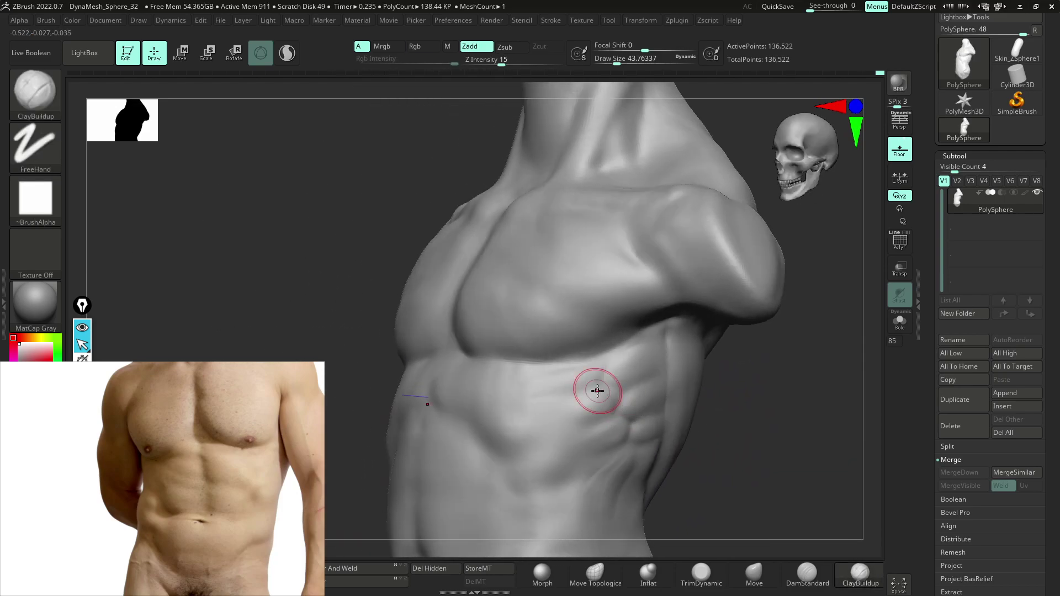
# - Sharpen the groove between the front deltoid and the pectoral with DamStandard at draw size about 120
pyautogui.press('b')
pyautogui.press('d')
pyautogui.press('s')
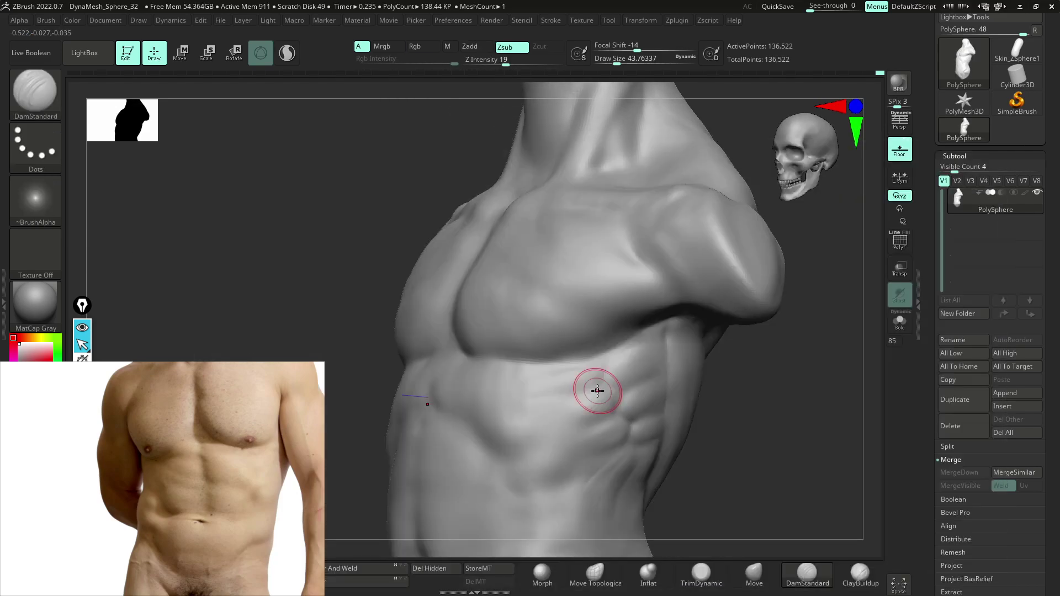
pyautogui.press('space')
pyautogui.moveTo(643, 263); pyautogui.dragTo(665, 268)
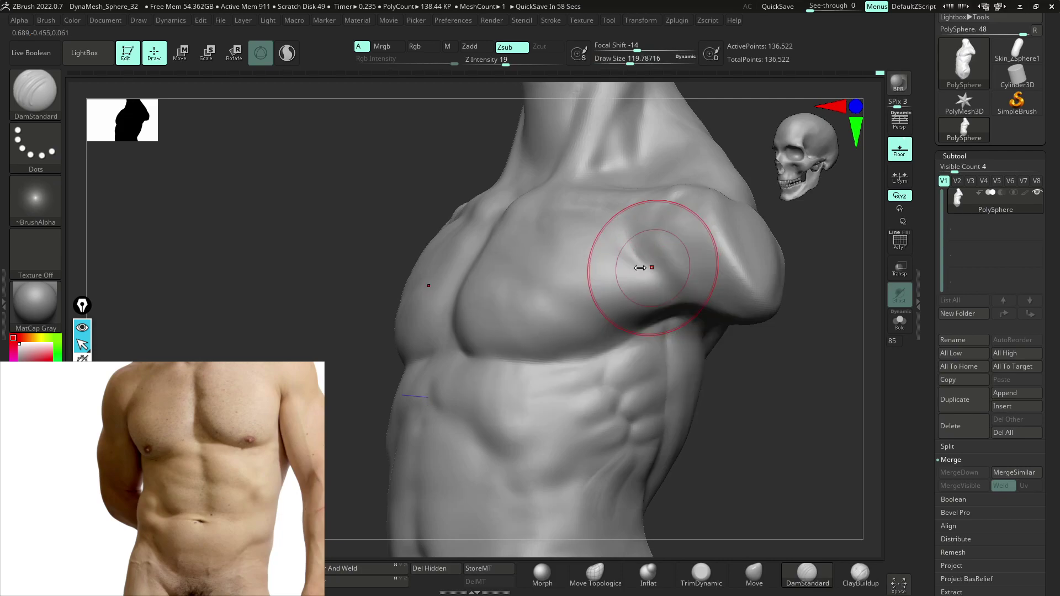
pyautogui.moveTo(693, 299); pyautogui.dragTo(625, 236)
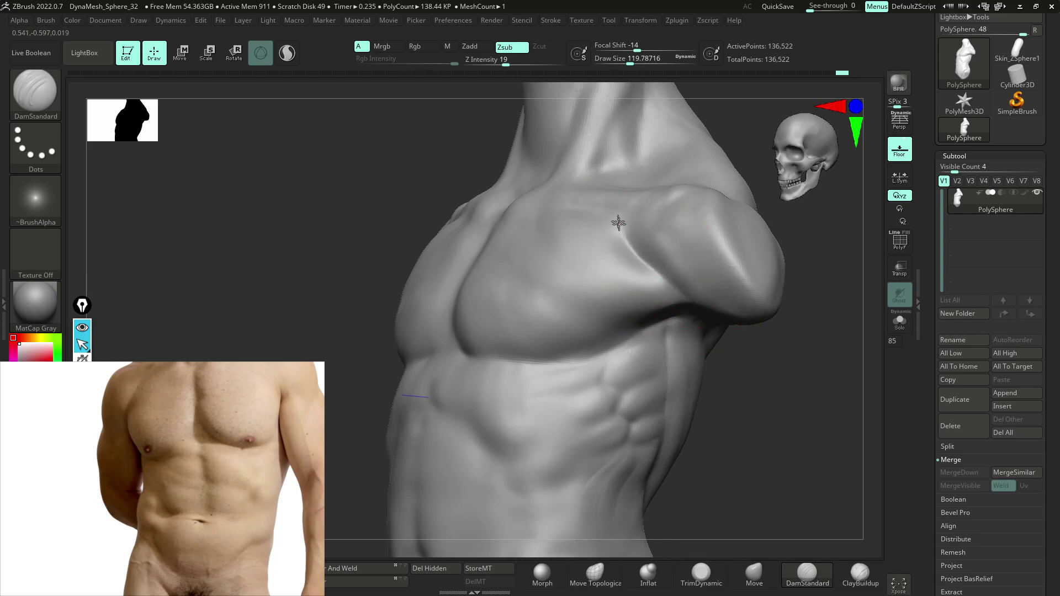
pyautogui.moveTo(733, 307)
pyautogui.mouseDown()
pyautogui.moveTo(740, 440)
pyautogui.moveTo(760, 398)
pyautogui.moveTo(668, 380)
pyautogui.mouseUp()
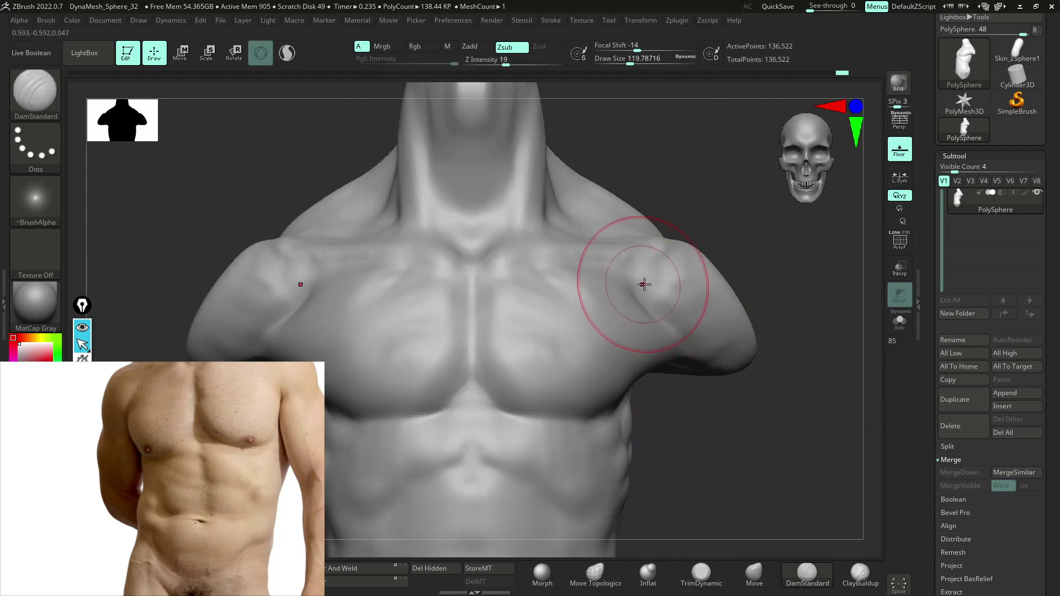
pyautogui.press('ctrl')
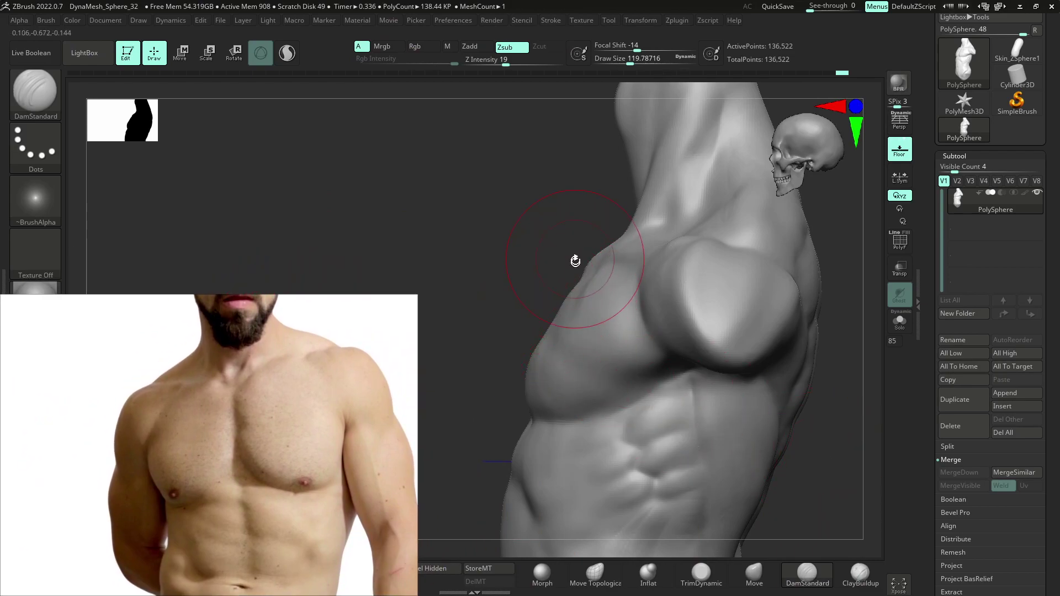
# - Carve diagonal fibre lines across the upper inner pectoral with DamStandard, and smooth the strokes
pyautogui.keyDown('ctrl'); pyautogui.moveTo(530, 327); pyautogui.dragTo(563, 397, button='right'); pyautogui.keyUp('ctrl')
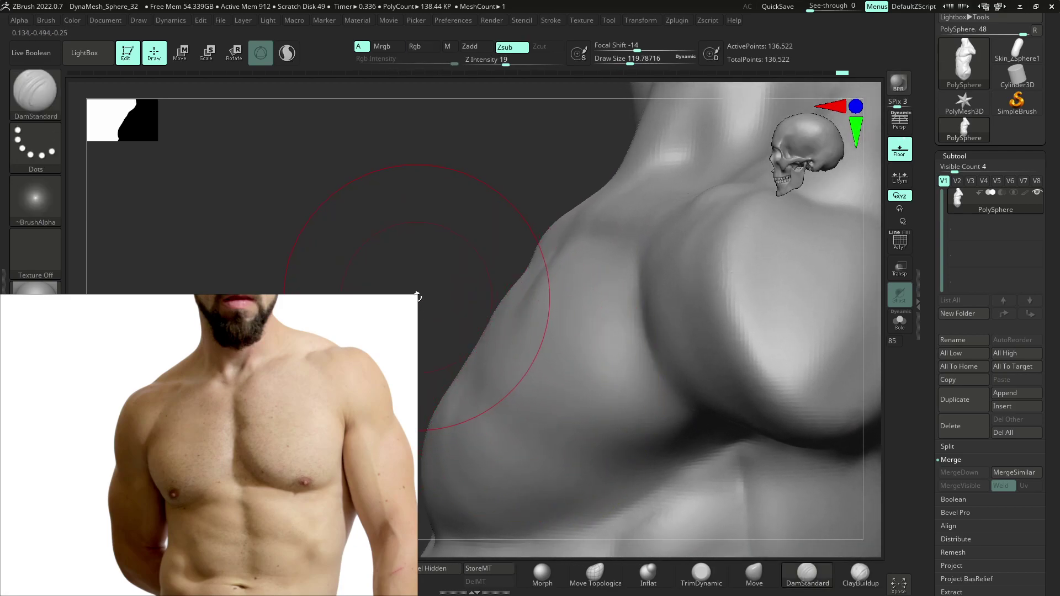
pyautogui.moveTo(418, 293)
pyautogui.mouseDown(button='right')
pyautogui.moveTo(345, 295)
pyautogui.moveTo(426, 297)
pyautogui.mouseUp(button='right')
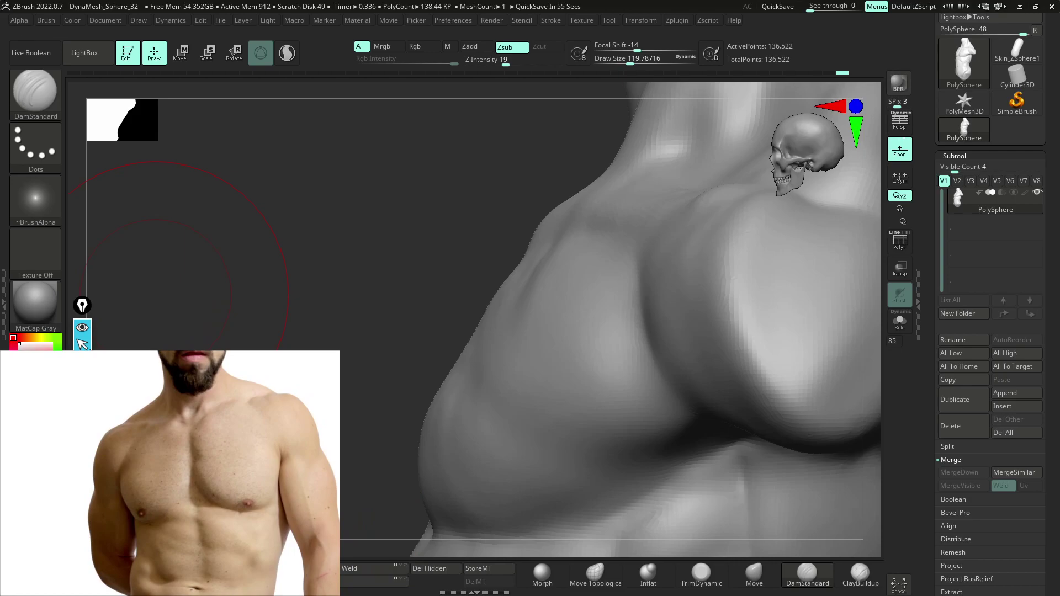
pyautogui.moveTo(397, 383); pyautogui.dragTo(486, 324)
pyautogui.moveTo(430, 276)
pyautogui.mouseDown()
pyautogui.moveTo(388, 380)
pyautogui.moveTo(398, 381)
pyautogui.mouseUp()
pyautogui.moveTo(435, 287)
pyautogui.mouseDown()
pyautogui.moveTo(389, 419)
pyautogui.moveTo(417, 381)
pyautogui.mouseUp()
pyautogui.moveTo(473, 254); pyautogui.dragTo(427, 407)
pyautogui.moveTo(461, 298); pyautogui.dragTo(438, 375)
pyautogui.moveTo(479, 265); pyautogui.dragTo(423, 408)
pyautogui.moveTo(476, 270); pyautogui.dragTo(433, 381)
pyautogui.moveTo(459, 374); pyautogui.dragTo(409, 382, button='right')
pyautogui.moveTo(467, 304)
pyautogui.keyDown('shift'); pyautogui.mouseDown()
pyautogui.moveTo(473, 293)
pyautogui.moveTo(445, 298)
pyautogui.moveTo(443, 351)
pyautogui.moveTo(469, 318)
pyautogui.moveTo(440, 317)
pyautogui.mouseUp(); pyautogui.keyUp('shift')
pyautogui.moveTo(298, 331); pyautogui.dragTo(400, 334, button='right')
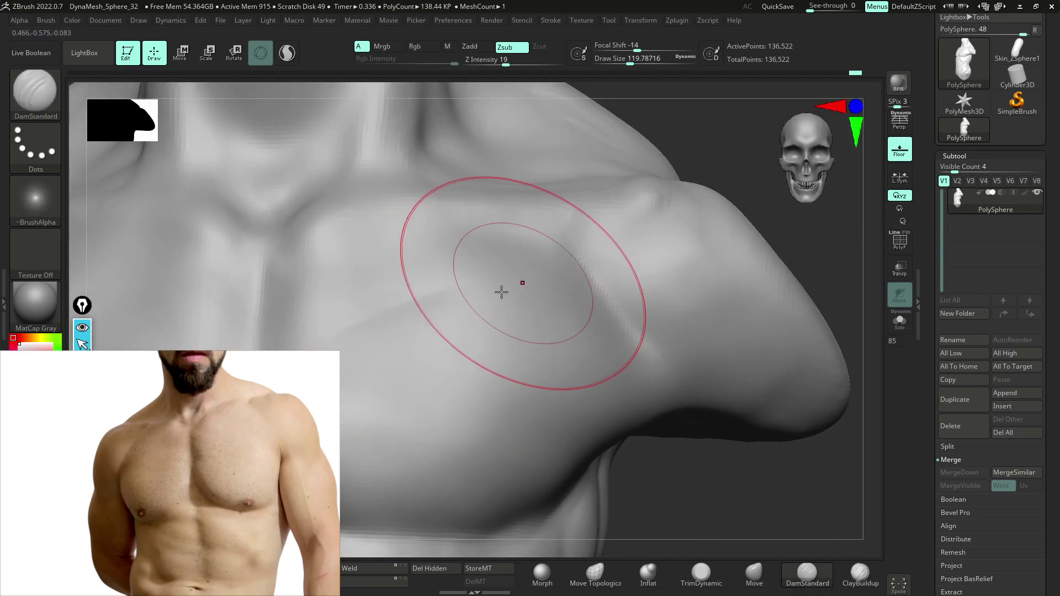
# - Build up long fibre strokes across the pectoral toward its lower inner edge with ClayBuildup at draw size about 120
pyautogui.press('ctrl')
pyautogui.press('b')
pyautogui.press('c')
pyautogui.press('b')
pyautogui.moveTo(533, 268)
pyautogui.mouseDown()
pyautogui.moveTo(547, 288)
pyautogui.moveTo(581, 296)
pyautogui.moveTo(579, 319)
pyautogui.moveTo(525, 379)
pyautogui.moveTo(492, 389)
pyautogui.mouseUp()
pyautogui.moveTo(737, 479); pyautogui.dragTo(696, 481)
pyautogui.moveTo(393, 261); pyautogui.dragTo(362, 381)
pyautogui.moveTo(406, 243); pyautogui.dragTo(369, 392)
pyautogui.moveTo(431, 249)
pyautogui.mouseDown()
pyautogui.moveTo(403, 409)
pyautogui.moveTo(425, 408)
pyautogui.mouseUp()
pyautogui.moveTo(466, 249); pyautogui.dragTo(449, 486)
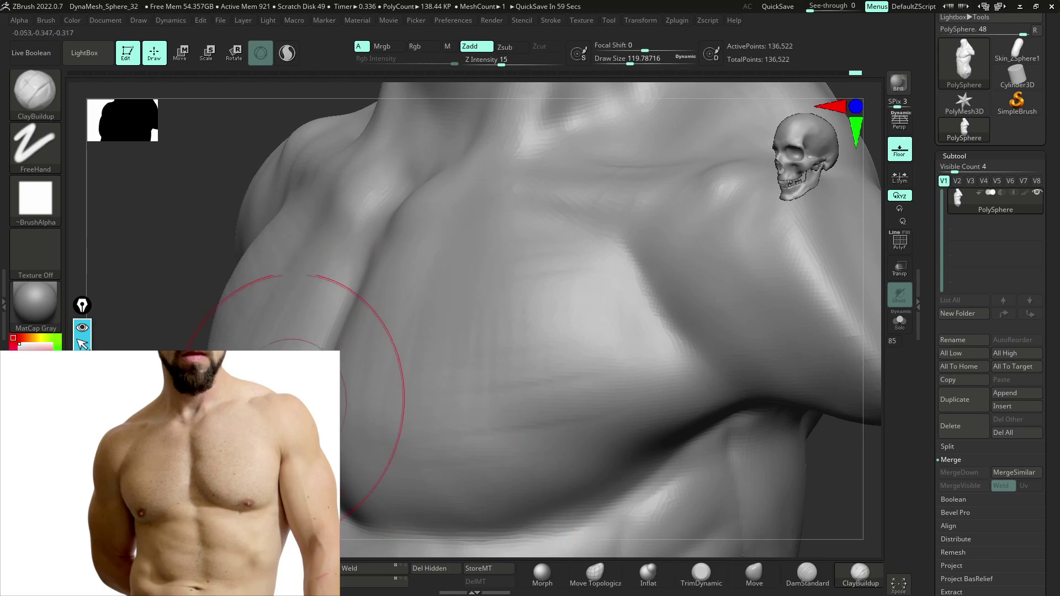
pyautogui.moveTo(571, 276)
pyautogui.mouseDown()
pyautogui.moveTo(556, 320)
pyautogui.moveTo(502, 359)
pyautogui.mouseUp()
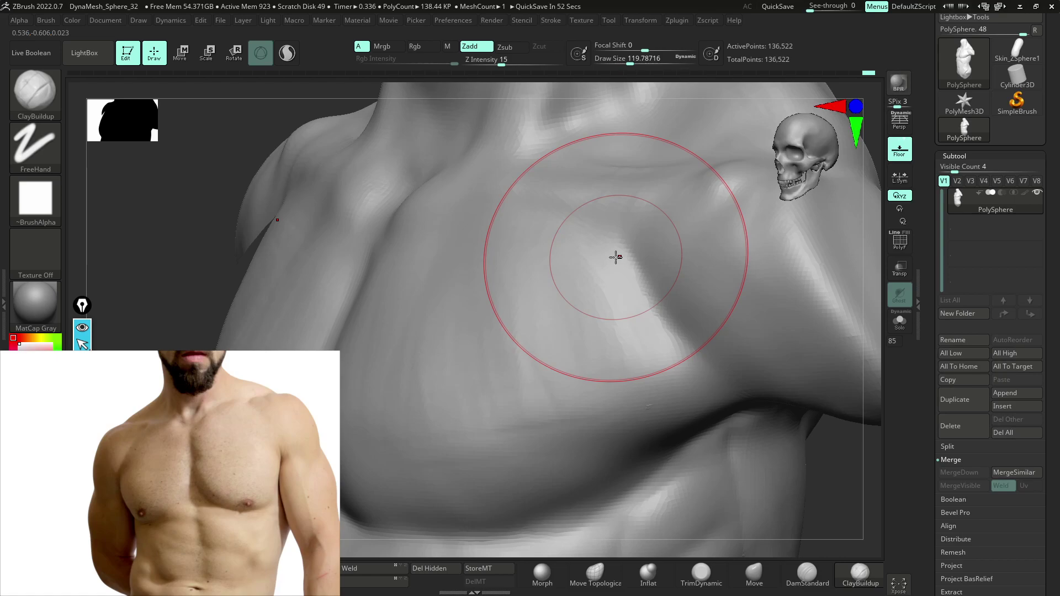
pyautogui.moveTo(633, 338)
pyautogui.mouseDown()
pyautogui.moveTo(515, 350)
pyautogui.moveTo(379, 395)
pyautogui.mouseUp()
pyautogui.moveTo(537, 289)
pyautogui.mouseDown()
pyautogui.moveTo(521, 291)
pyautogui.moveTo(398, 468)
pyautogui.mouseUp()
# - Carve the crease around the lower inner pectoral with DamStandard at draw size about 120, and smooth the outer pectoral near the armpit
pyautogui.moveTo(604, 425)
pyautogui.keyDown('ctrl'); pyautogui.mouseDown(button='right')
pyautogui.moveTo(572, 351)
pyautogui.moveTo(568, 402)
pyautogui.mouseUp(button='right'); pyautogui.keyUp('ctrl')
pyautogui.press('b')
pyautogui.press('d')
pyautogui.press('s')
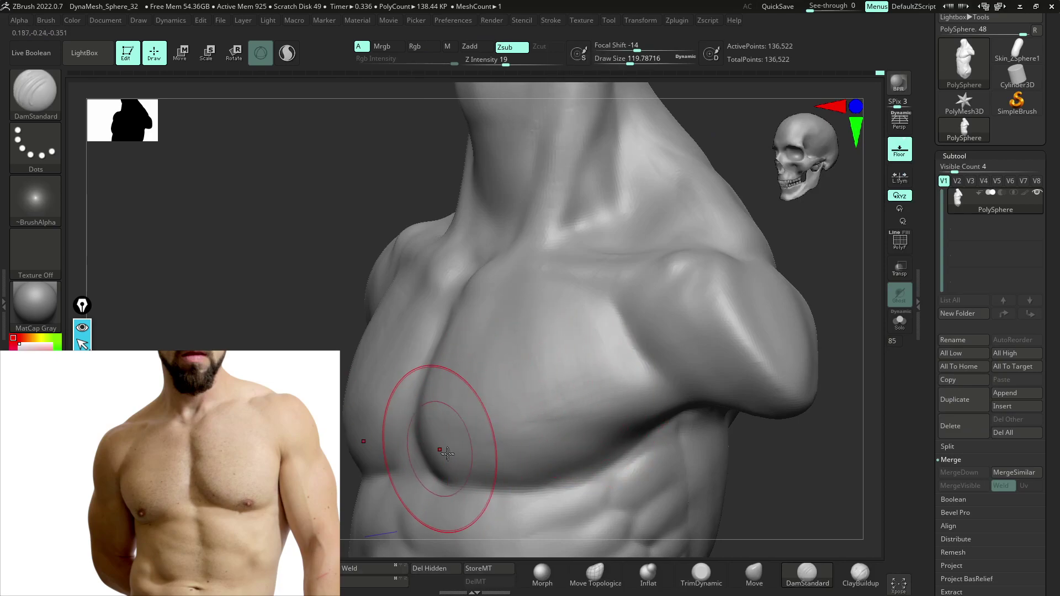
pyautogui.moveTo(438, 425)
pyautogui.mouseDown()
pyautogui.moveTo(491, 478)
pyautogui.moveTo(525, 492)
pyautogui.moveTo(530, 480)
pyautogui.mouseUp()
pyautogui.keyDown('shift'); pyautogui.moveTo(614, 453); pyautogui.dragTo(662, 405); pyautogui.keyUp('shift')
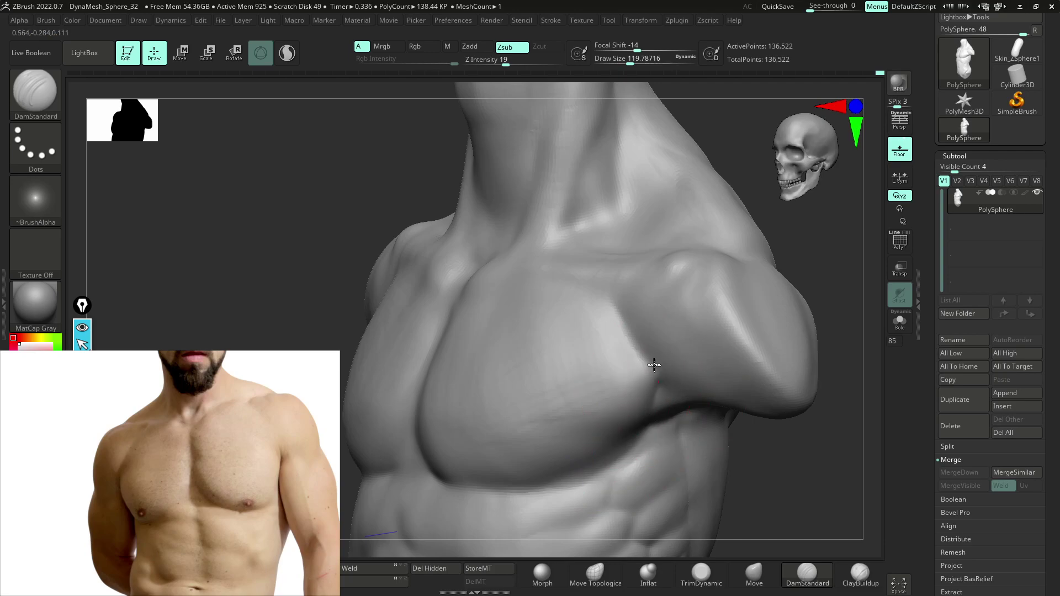
# - Reshape the armpit fold at the lower outer pectoral with the Move brush, reducing the draw size to about 97
pyautogui.moveTo(686, 414)
pyautogui.mouseDown(button='right')
pyautogui.moveTo(718, 419)
pyautogui.moveTo(734, 450)
pyautogui.mouseUp(button='right')
pyautogui.press('b')
pyautogui.press('m')
pyautogui.press('v')
pyautogui.rightClick(651, 421)
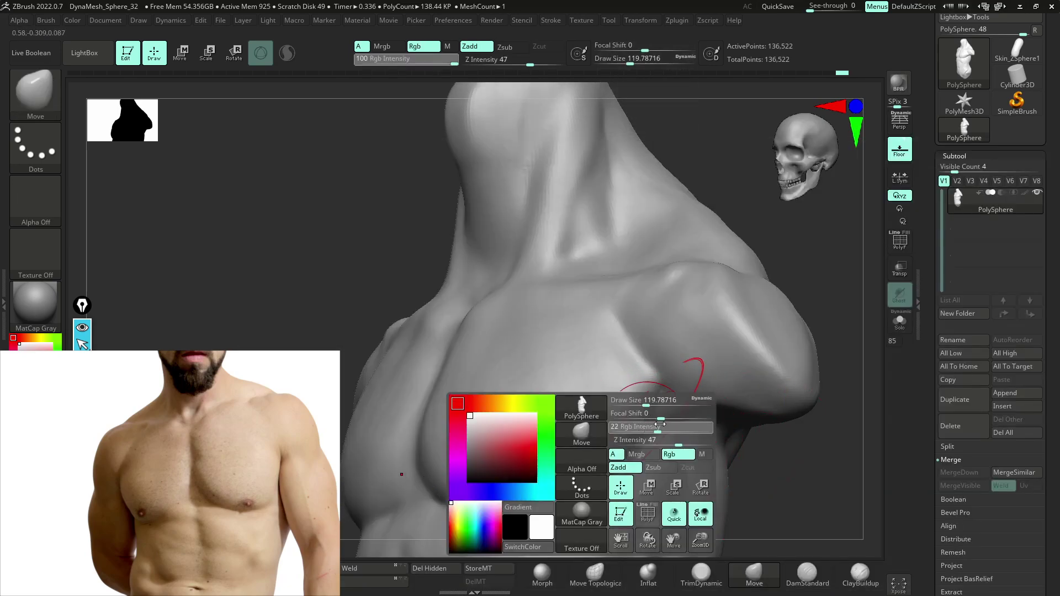
pyautogui.moveTo(653, 426); pyautogui.dragTo(648, 426)
pyautogui.moveTo(645, 405); pyautogui.dragTo(668, 405)
pyautogui.moveTo(635, 442)
pyautogui.mouseDown(button='right')
pyautogui.moveTo(615, 463)
pyautogui.moveTo(780, 458)
pyautogui.moveTo(690, 453)
pyautogui.mouseUp(button='right')
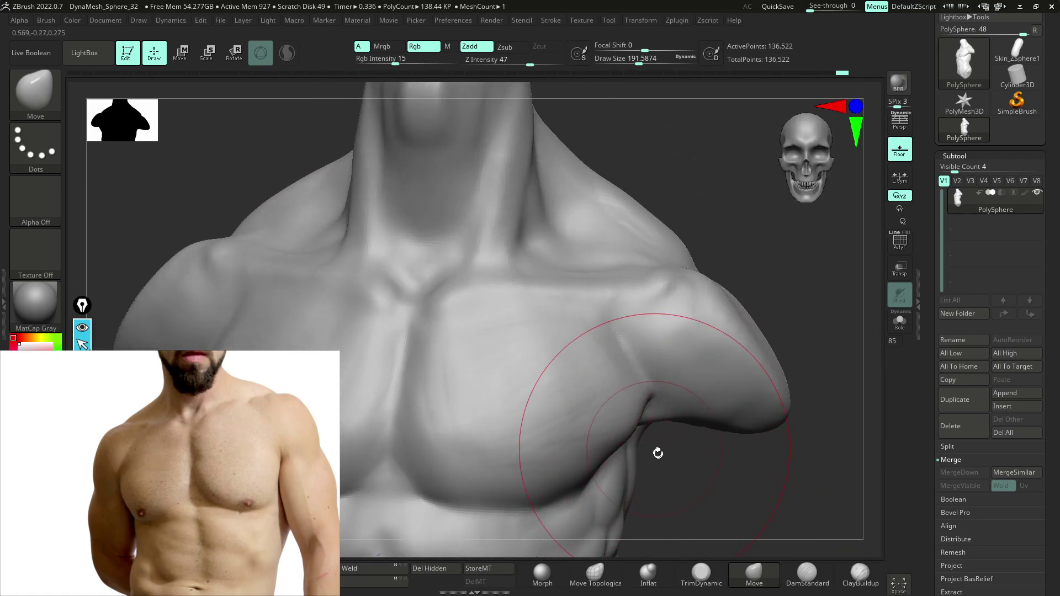
pyautogui.rightClick(653, 450)
pyautogui.click(640, 454)
pyautogui.moveTo(658, 405); pyautogui.dragTo(646, 406)
pyautogui.moveTo(652, 387); pyautogui.dragTo(679, 449, button='right')
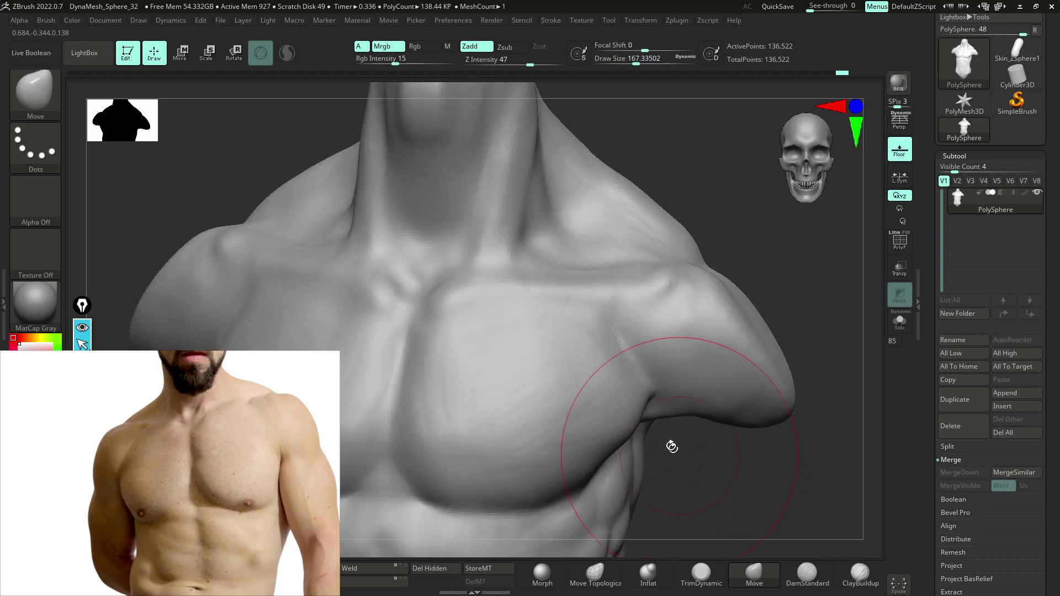
pyautogui.press('ctrl')
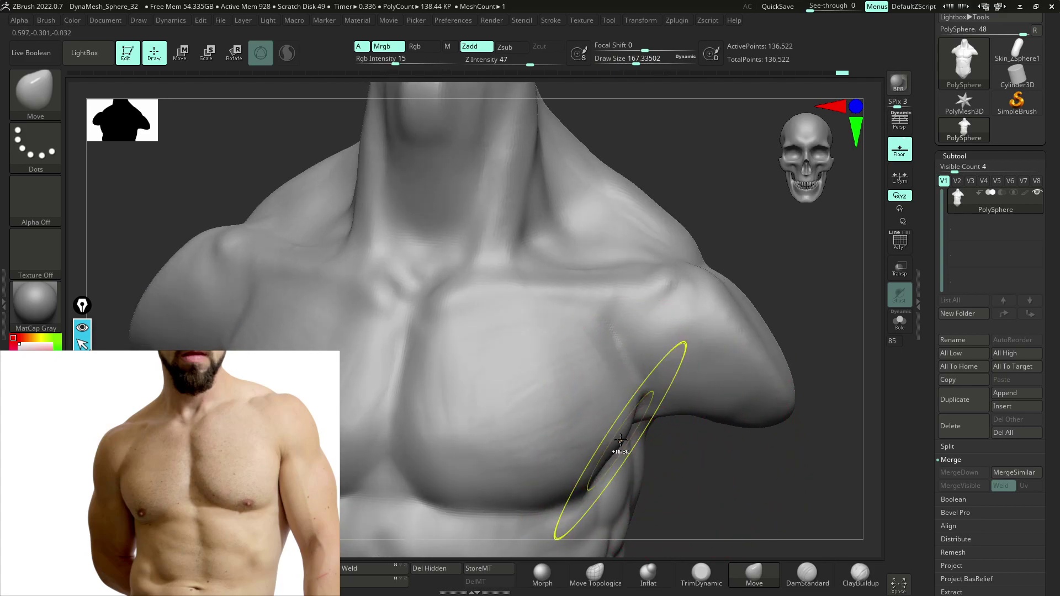
pyautogui.rightClick(627, 425)
pyautogui.moveTo(641, 411); pyautogui.dragTo(621, 412)
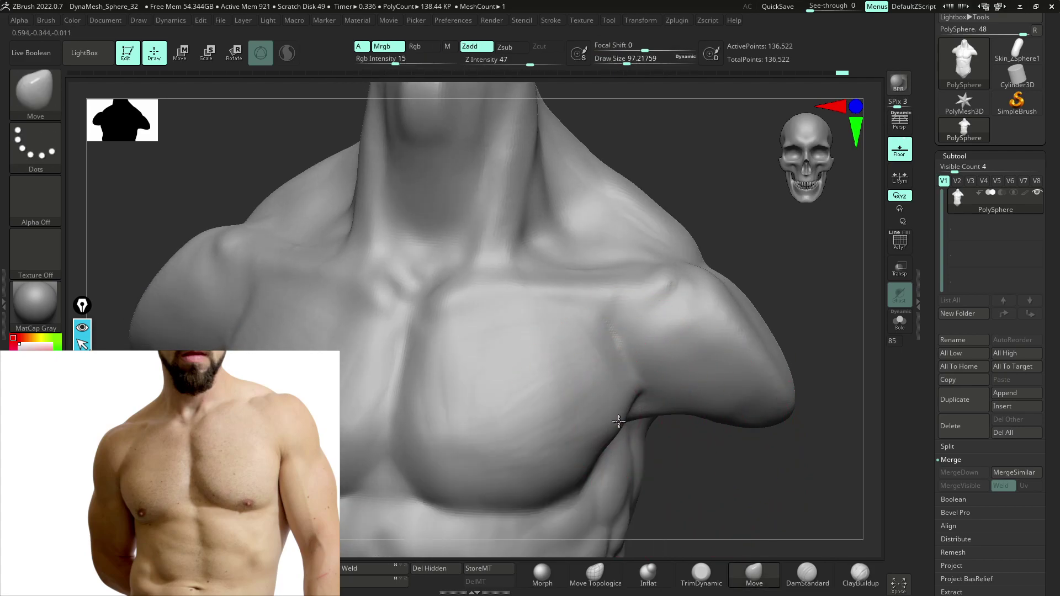
# - Smooth the pectoral surface and the top of the shoulder at draw size about 97
pyautogui.moveTo(674, 466)
pyautogui.mouseDown(button='right')
pyautogui.moveTo(710, 483)
pyautogui.moveTo(720, 440)
pyautogui.moveTo(611, 414)
pyautogui.mouseUp(button='right')
pyautogui.press('shift')
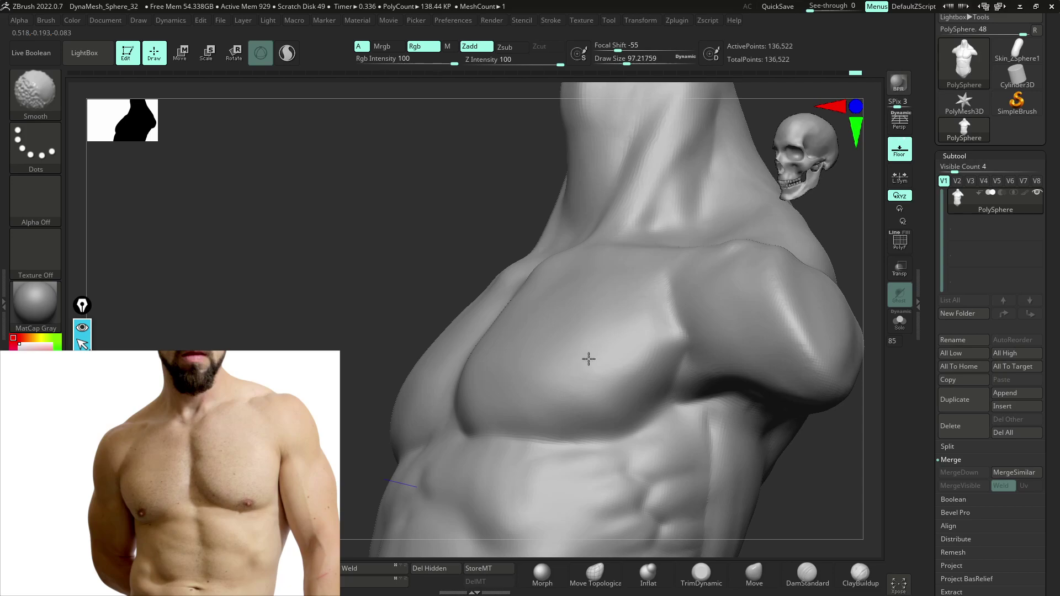
pyautogui.moveTo(712, 464); pyautogui.dragTo(638, 343, button='right')
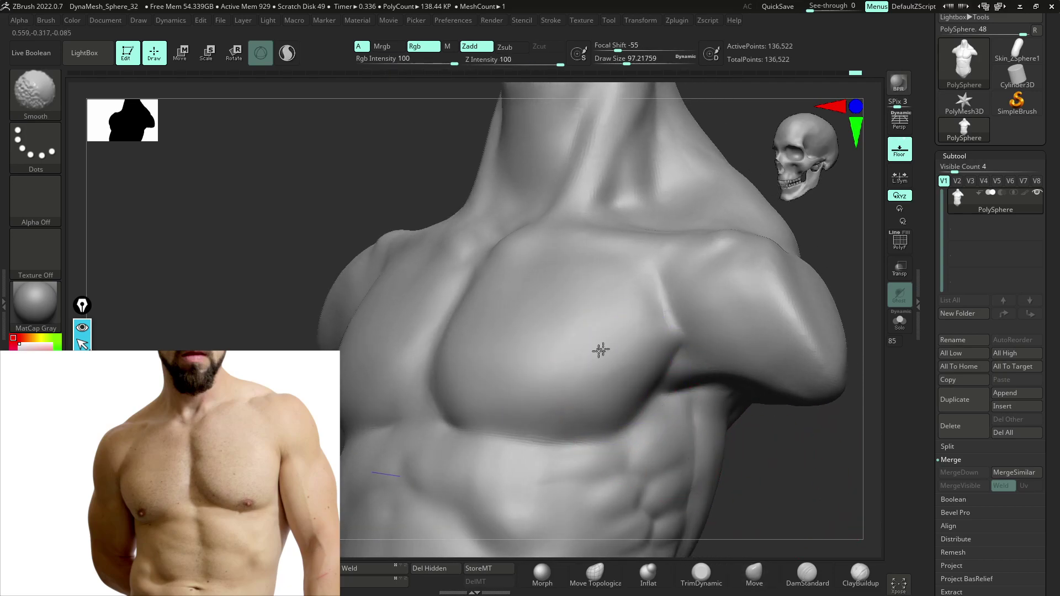
pyautogui.keyDown('ctrl'); pyautogui.moveTo(501, 330); pyautogui.dragTo(513, 360, button='right'); pyautogui.keyUp('ctrl')
pyautogui.moveTo(662, 442)
pyautogui.mouseDown(button='right')
pyautogui.moveTo(727, 466)
pyautogui.moveTo(690, 455)
pyautogui.moveTo(693, 430)
pyautogui.mouseUp(button='right')
pyautogui.moveTo(692, 429)
pyautogui.mouseDown(button='right')
pyautogui.moveTo(750, 438)
pyautogui.moveTo(666, 437)
pyautogui.moveTo(771, 346)
pyautogui.moveTo(742, 309)
pyautogui.mouseUp(button='right')
pyautogui.moveTo(712, 238)
pyautogui.keyDown('shift'); pyautogui.mouseDown()
pyautogui.moveTo(676, 208)
pyautogui.moveTo(709, 234)
pyautogui.mouseUp(); pyautogui.keyUp('shift')
# - Build up the trapezius at the back of the neck with ClayBuildup at draw size about 59 and Z Intensity 24
pyautogui.moveTo(757, 461)
pyautogui.keyDown('alt'); pyautogui.mouseDown(button='right')
pyautogui.moveTo(766, 338)
pyautogui.moveTo(743, 350)
pyautogui.moveTo(729, 407)
pyautogui.moveTo(745, 380)
pyautogui.moveTo(729, 366)
pyautogui.moveTo(664, 426)
pyautogui.moveTo(764, 393)
pyautogui.moveTo(762, 407)
pyautogui.moveTo(651, 382)
pyautogui.mouseUp(button='right'); pyautogui.keyUp('alt')
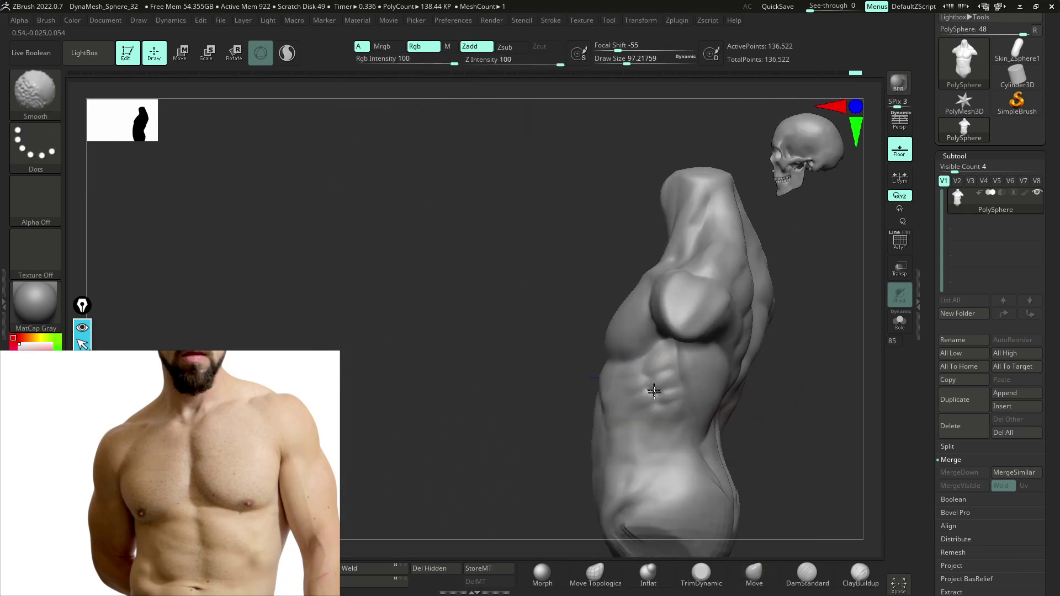
pyautogui.moveTo(724, 444)
pyautogui.mouseDown(button='right')
pyautogui.moveTo(686, 381)
pyautogui.moveTo(770, 476)
pyautogui.mouseUp(button='right')
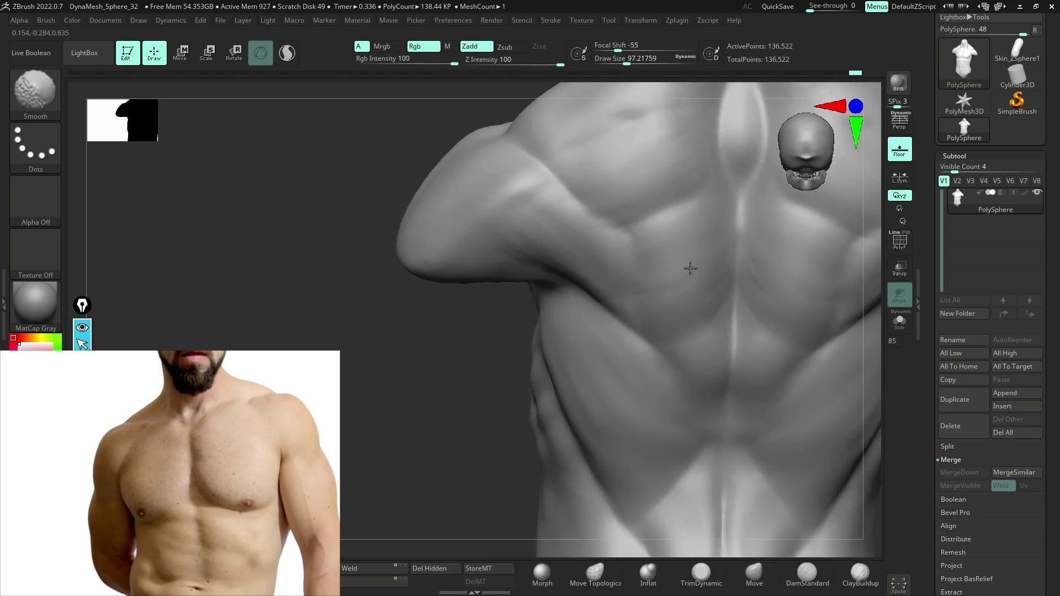
pyautogui.keyDown('alt'); pyautogui.moveTo(699, 317); pyautogui.dragTo(709, 380, button='right'); pyautogui.keyUp('alt')
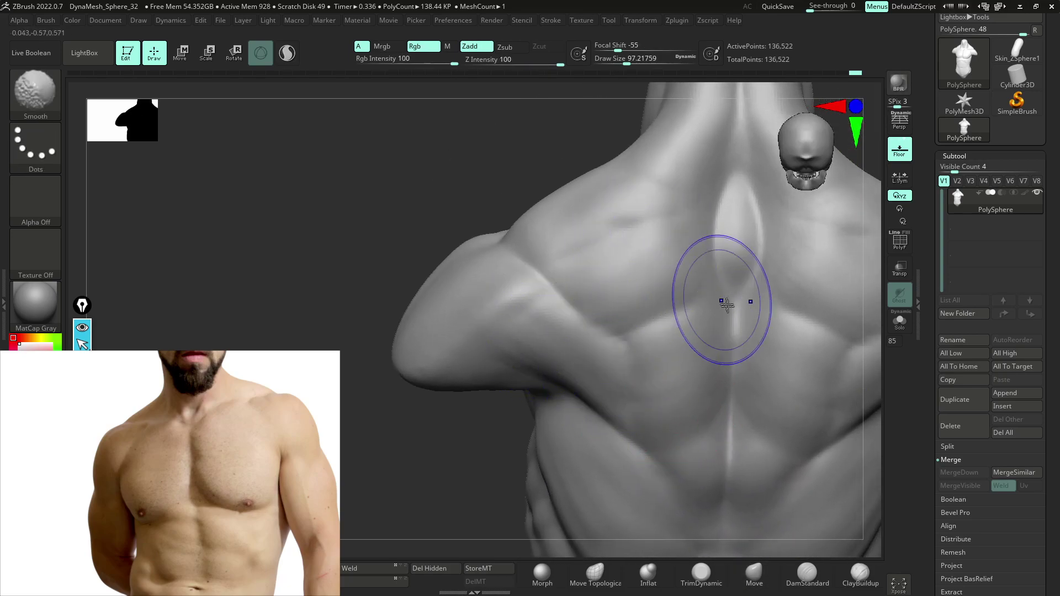
pyautogui.keyDown('ctrl'); pyautogui.moveTo(717, 301); pyautogui.dragTo(614, 488, button='right'); pyautogui.keyUp('ctrl')
pyautogui.press('b')
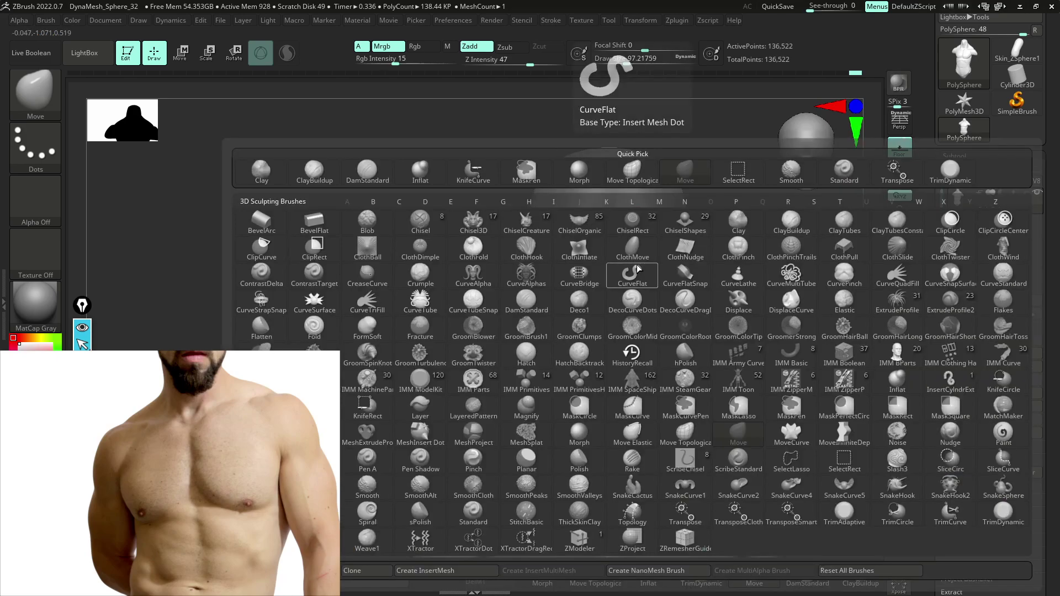
pyautogui.press('c')
pyautogui.press('b')
pyautogui.press('space')
pyautogui.moveTo(593, 255); pyautogui.dragTo(574, 255)
pyautogui.moveTo(599, 291); pyautogui.dragTo(609, 291)
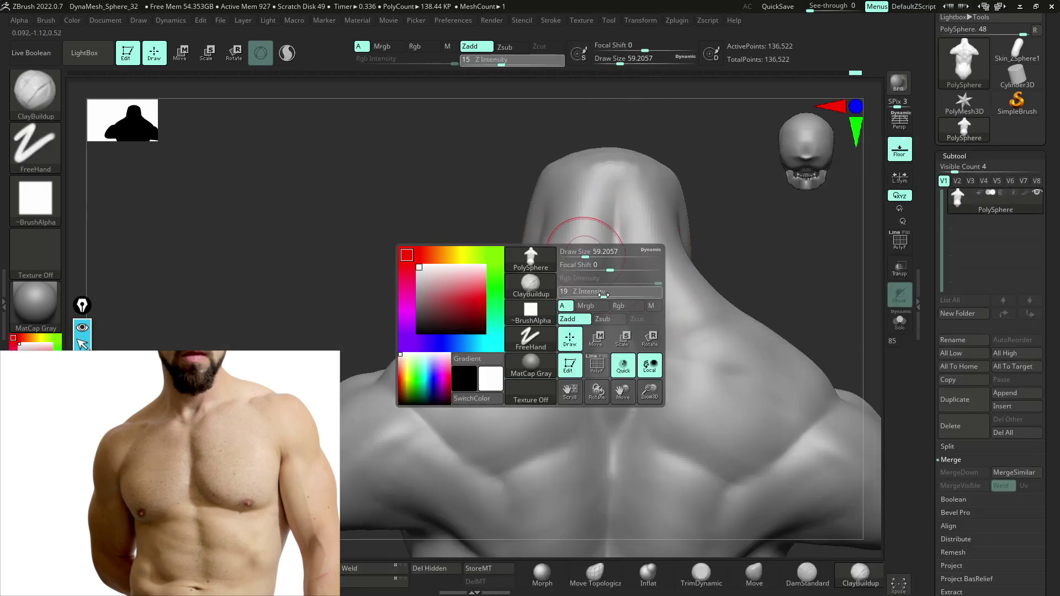
pyautogui.moveTo(580, 230); pyautogui.dragTo(543, 248)
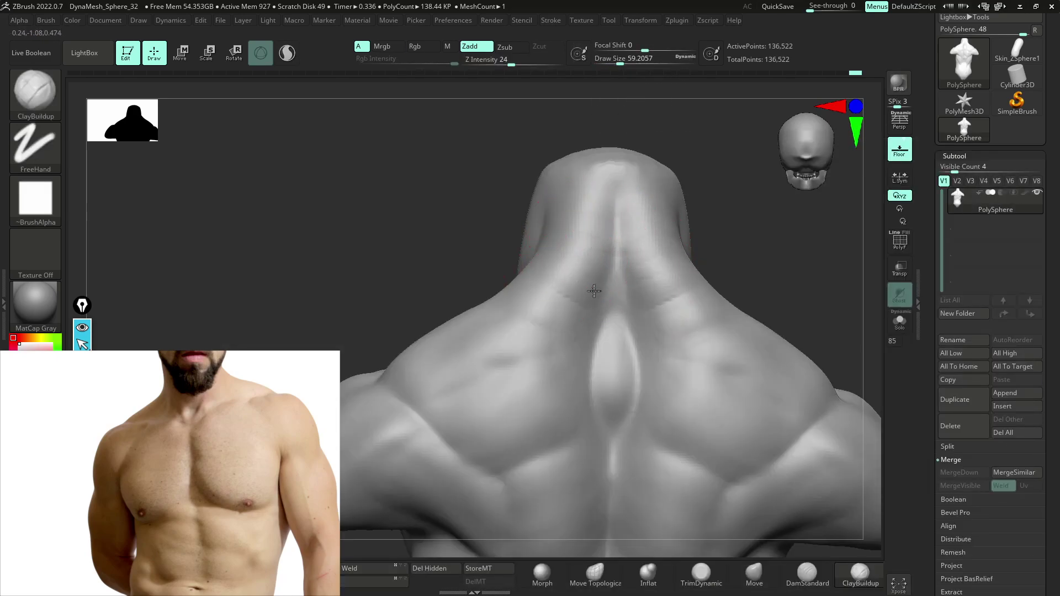
pyautogui.moveTo(594, 290); pyautogui.dragTo(540, 307)
# - Add volume to the trapezius beside the upper spine, and smooth it toward the shoulder blade
pyautogui.moveTo(653, 362)
pyautogui.mouseDown()
pyautogui.moveTo(690, 382)
pyautogui.moveTo(654, 417)
pyautogui.moveTo(670, 414)
pyautogui.moveTo(662, 410)
pyautogui.mouseUp()
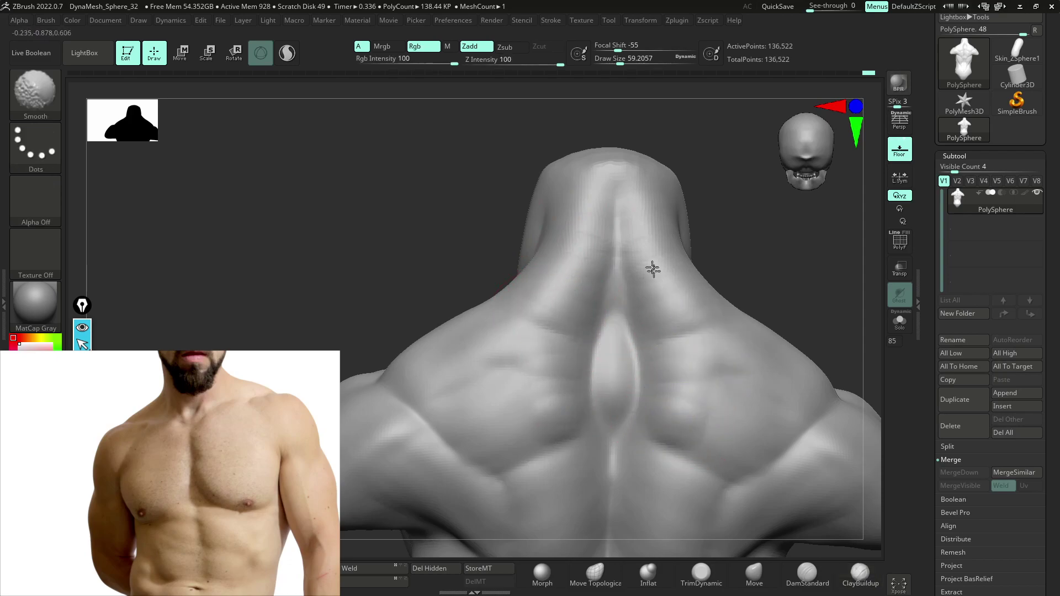
pyautogui.moveTo(703, 433)
pyautogui.keyDown('ctrl'); pyautogui.mouseDown(button='right')
pyautogui.moveTo(634, 277)
pyautogui.moveTo(652, 403)
pyautogui.mouseUp(button='right'); pyautogui.keyUp('ctrl')
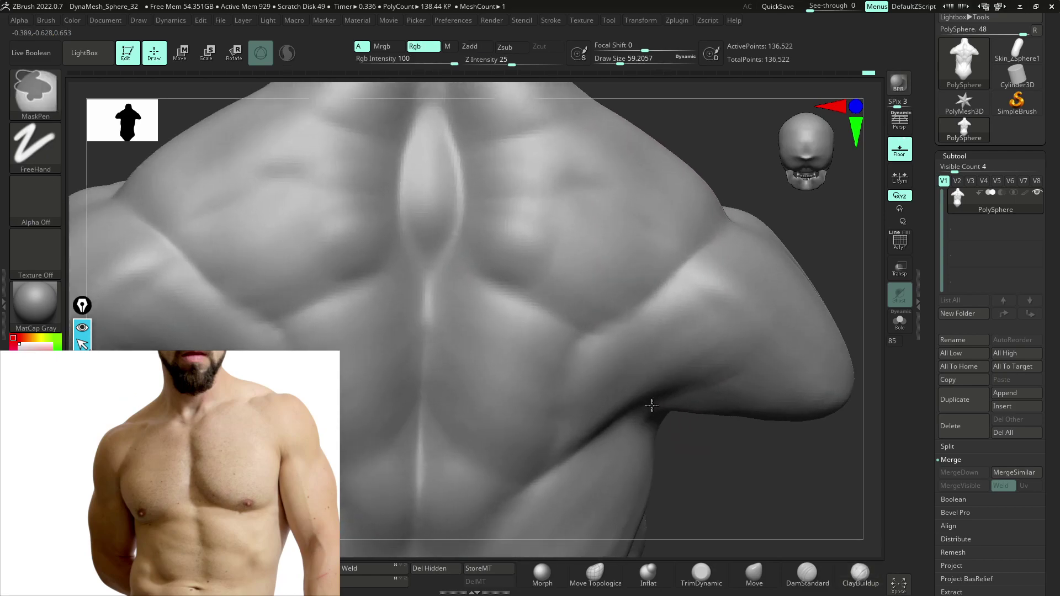
pyautogui.keyDown('shift'); pyautogui.moveTo(551, 244); pyautogui.dragTo(596, 276); pyautogui.keyUp('shift')
# - Sharpen the crease under the pectoral with DamStandard at draw size about 59, and smooth its inner end
pyautogui.moveTo(644, 343)
pyautogui.keyDown('ctrl'); pyautogui.mouseDown(button='right')
pyautogui.moveTo(613, 276)
pyautogui.moveTo(646, 431)
pyautogui.mouseUp(button='right'); pyautogui.keyUp('ctrl')
pyautogui.moveTo(645, 431)
pyautogui.mouseDown(button='right')
pyautogui.moveTo(768, 490)
pyautogui.moveTo(710, 392)
pyautogui.moveTo(712, 366)
pyautogui.moveTo(634, 327)
pyautogui.moveTo(698, 309)
pyautogui.moveTo(773, 368)
pyautogui.moveTo(727, 367)
pyautogui.moveTo(694, 301)
pyautogui.moveTo(686, 366)
pyautogui.moveTo(651, 360)
pyautogui.mouseUp(button='right')
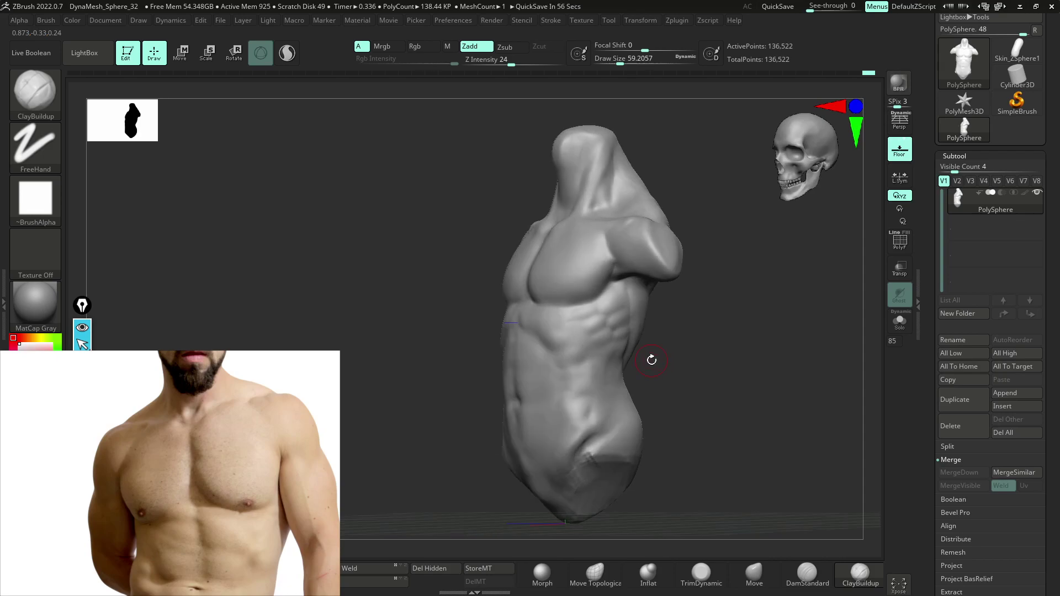
pyautogui.moveTo(679, 412); pyautogui.dragTo(579, 368, button='right')
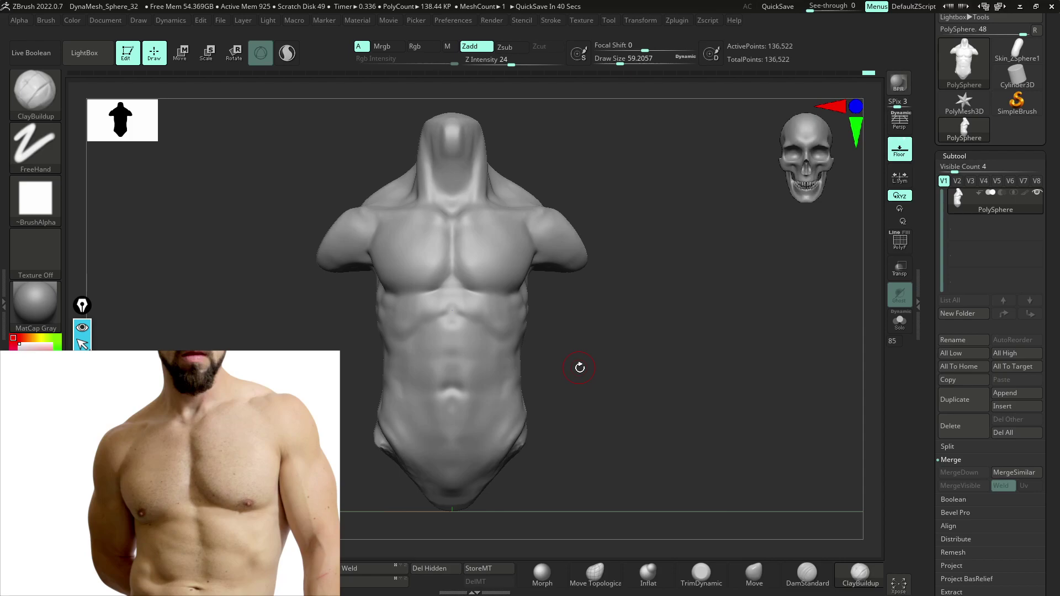
pyautogui.moveTo(580, 367); pyautogui.dragTo(568, 291)
pyautogui.keyDown('ctrl'); pyautogui.moveTo(568, 291); pyautogui.dragTo(574, 353, button='right'); pyautogui.keyUp('ctrl')
pyautogui.press('b')
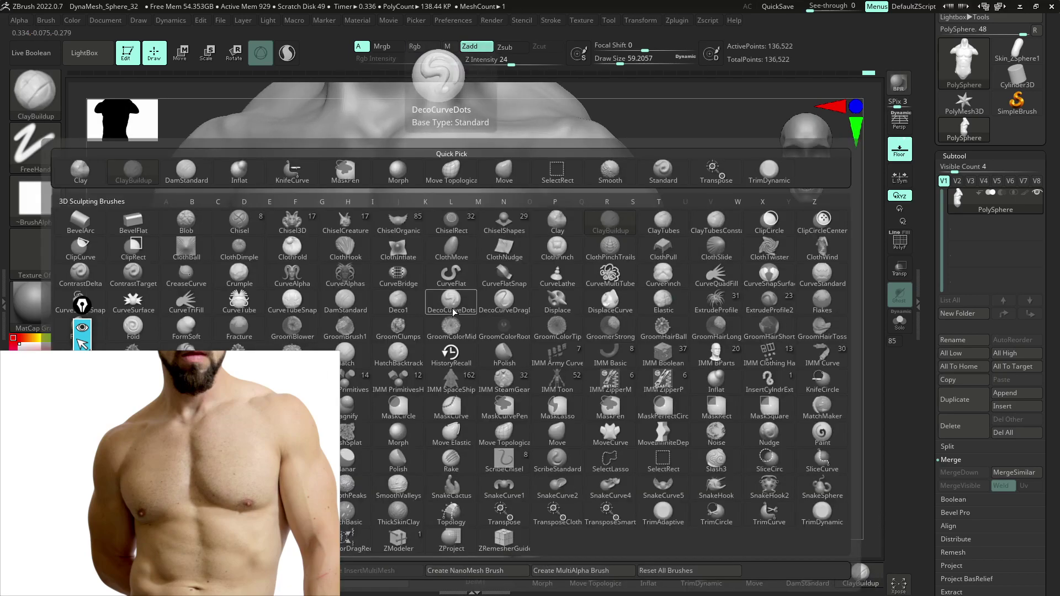
pyautogui.press('d')
pyautogui.press('s')
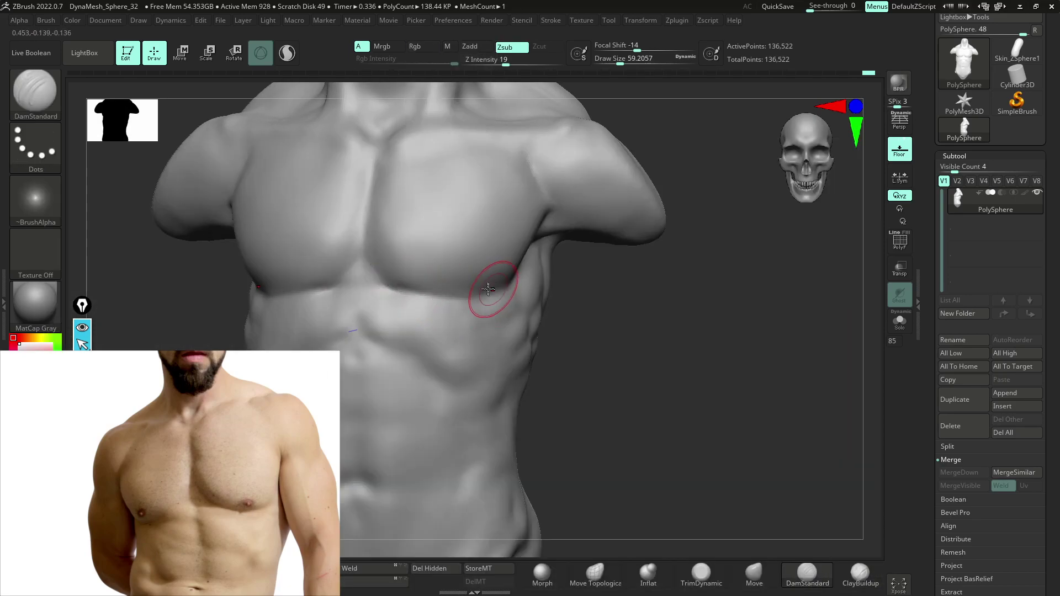
pyautogui.moveTo(504, 296); pyautogui.dragTo(421, 301)
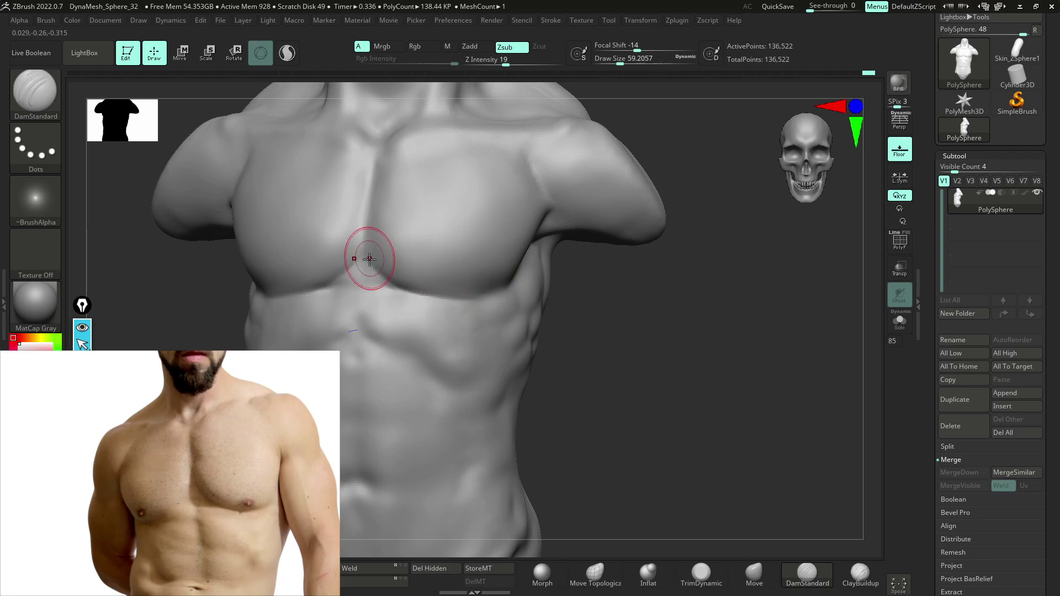
pyautogui.press('shift')
# - Frame the whole torso from the front and write the yellow on-screen note "1 MEASURE!" above it
pyautogui.moveTo(639, 334)
pyautogui.keyDown('alt'); pyautogui.mouseDown()
pyautogui.moveTo(714, 426)
pyautogui.moveTo(609, 370)
pyautogui.moveTo(689, 381)
pyautogui.moveTo(615, 367)
pyautogui.moveTo(704, 369)
pyautogui.mouseUp(); pyautogui.keyUp('alt')
pyautogui.moveTo(704, 370)
pyautogui.keyDown('ctrl'); pyautogui.mouseDown(button='right')
pyautogui.moveTo(727, 379)
pyautogui.moveTo(709, 372)
pyautogui.mouseUp(button='right'); pyautogui.keyUp('ctrl')
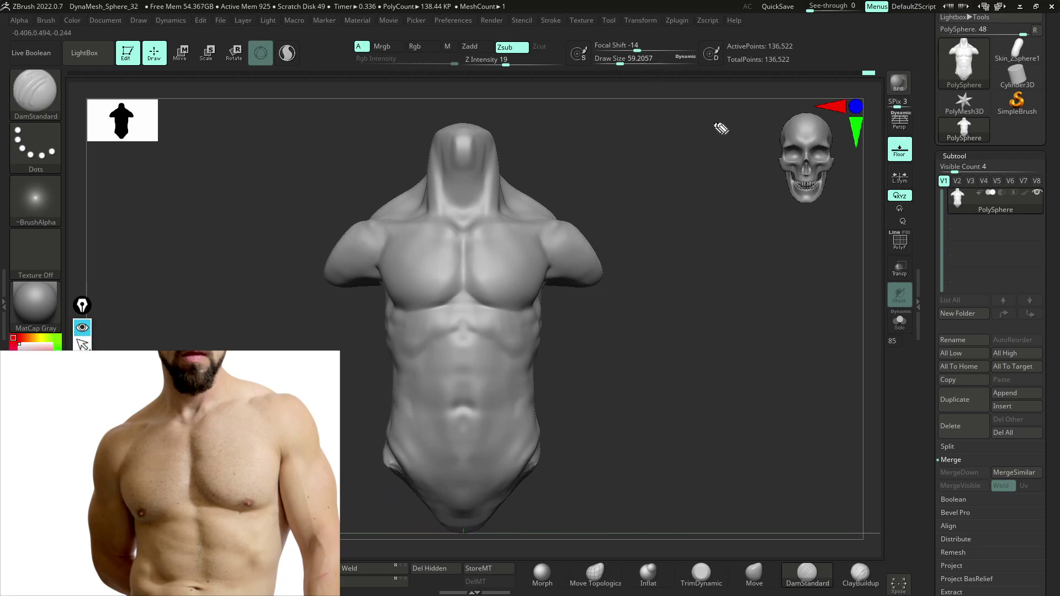
pyautogui.moveTo(582, 110)
pyautogui.mouseDown()
pyautogui.moveTo(578, 134)
pyautogui.moveTo(693, 125)
pyautogui.moveTo(714, 112)
pyautogui.moveTo(764, 127)
pyautogui.moveTo(766, 140)
pyautogui.mouseUp()
pyautogui.moveTo(782, 92); pyautogui.dragTo(780, 138)
pyautogui.moveTo(769, 91); pyautogui.dragTo(803, 82)
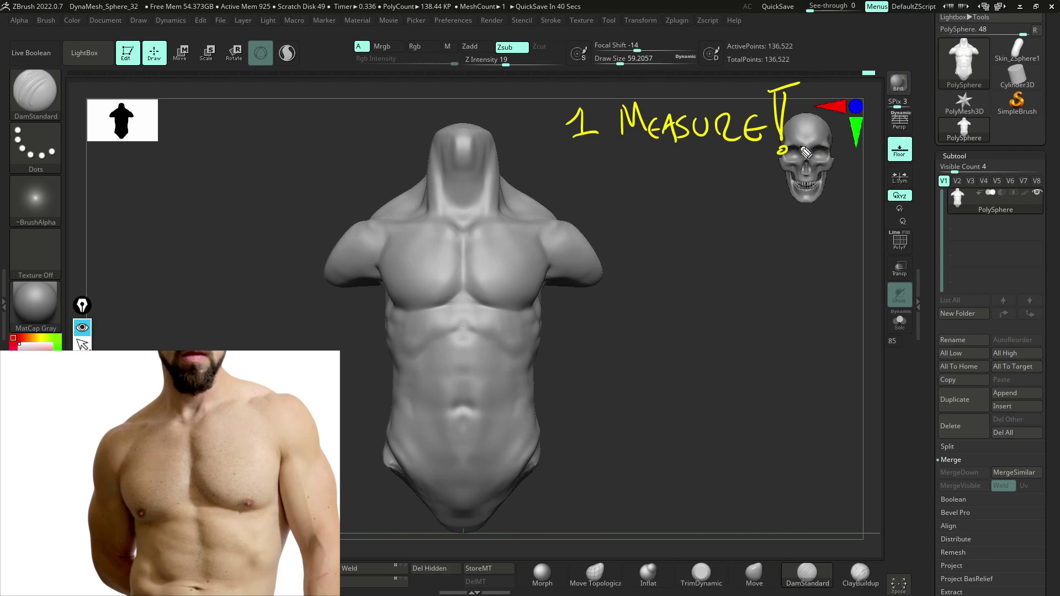
# - Sketch a vertical centre line and horizontal proportion lines over the skull, and undo them
pyautogui.moveTo(806, 112); pyautogui.dragTo(810, 209)
pyautogui.moveTo(795, 145); pyautogui.dragTo(828, 145)
pyautogui.moveTo(784, 164)
pyautogui.mouseDown()
pyautogui.moveTo(834, 163)
pyautogui.moveTo(835, 188)
pyautogui.mouseUp()
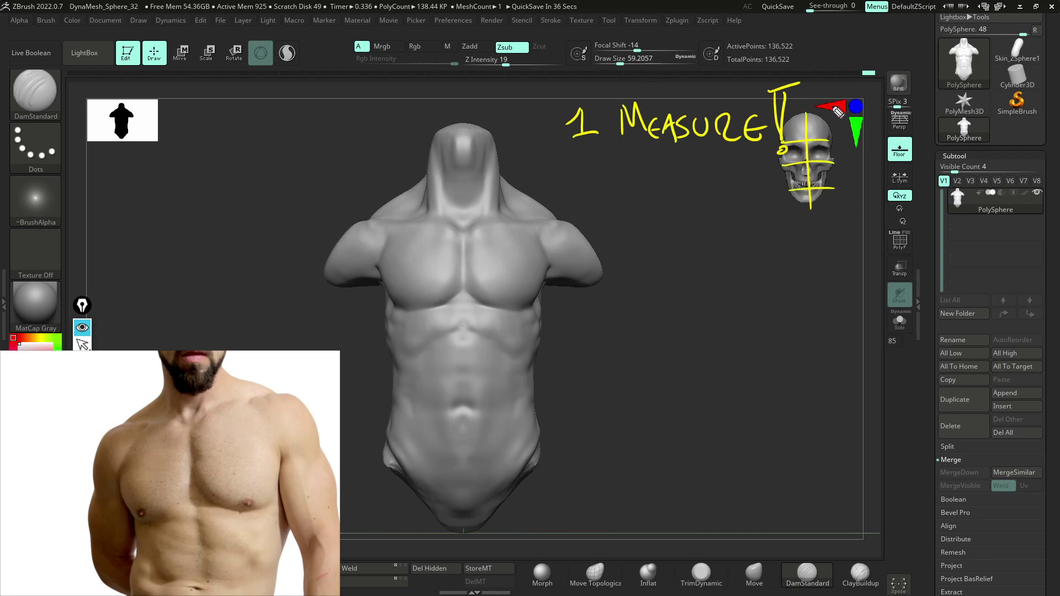
pyautogui.hotkey('ctrl', 'z')
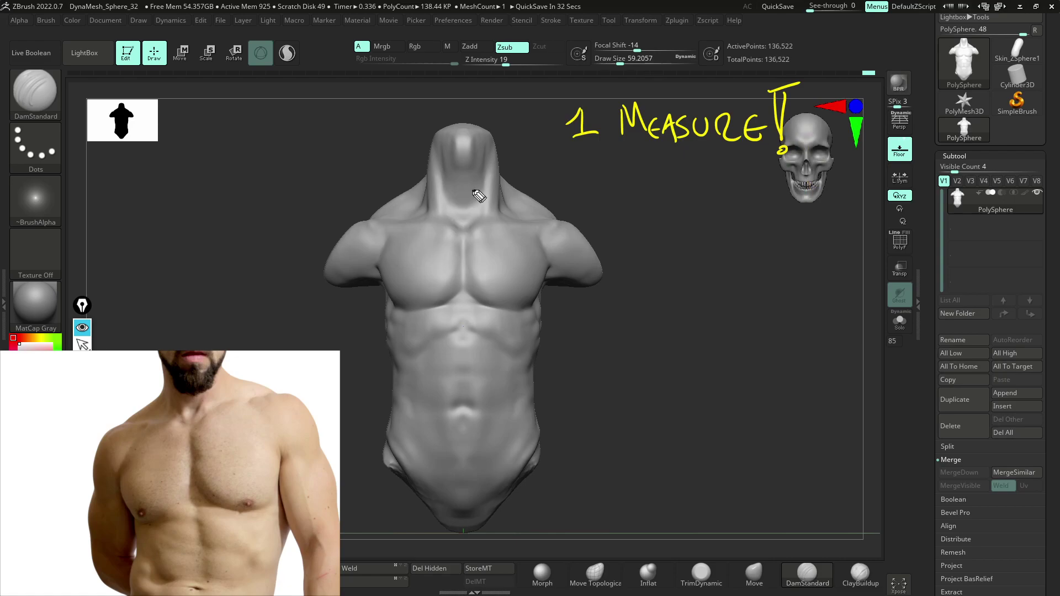
# - Outline the rib cage and pelvis in yellow over the front of the torso, and undo the outlines
pyautogui.moveTo(388, 338)
pyautogui.mouseDown()
pyautogui.moveTo(503, 174)
pyautogui.moveTo(543, 320)
pyautogui.mouseUp()
pyautogui.moveTo(539, 323); pyautogui.dragTo(409, 352)
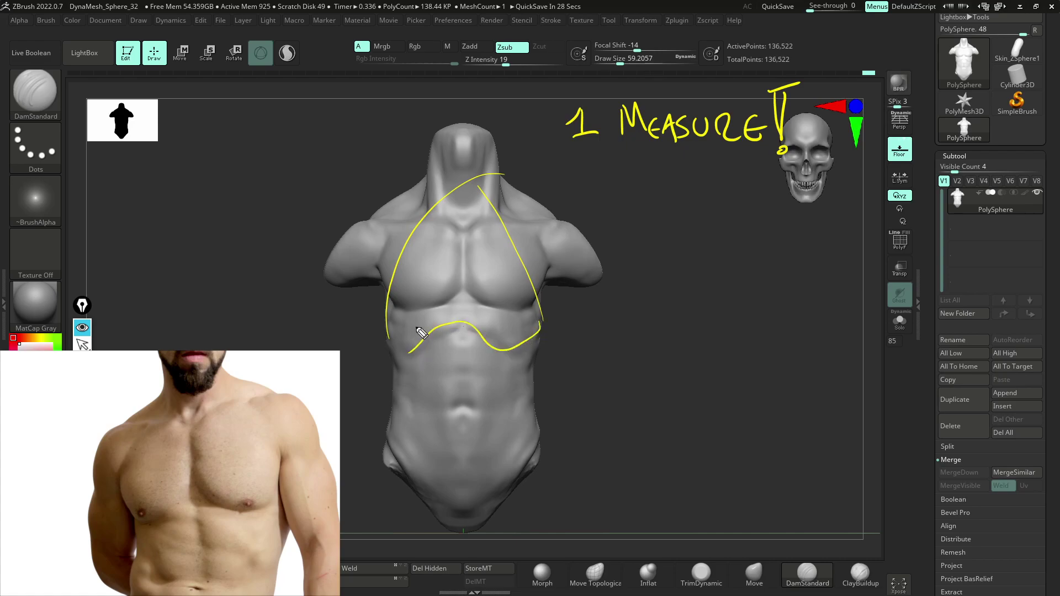
pyautogui.moveTo(397, 453)
pyautogui.mouseDown()
pyautogui.moveTo(522, 449)
pyautogui.moveTo(404, 423)
pyautogui.mouseUp()
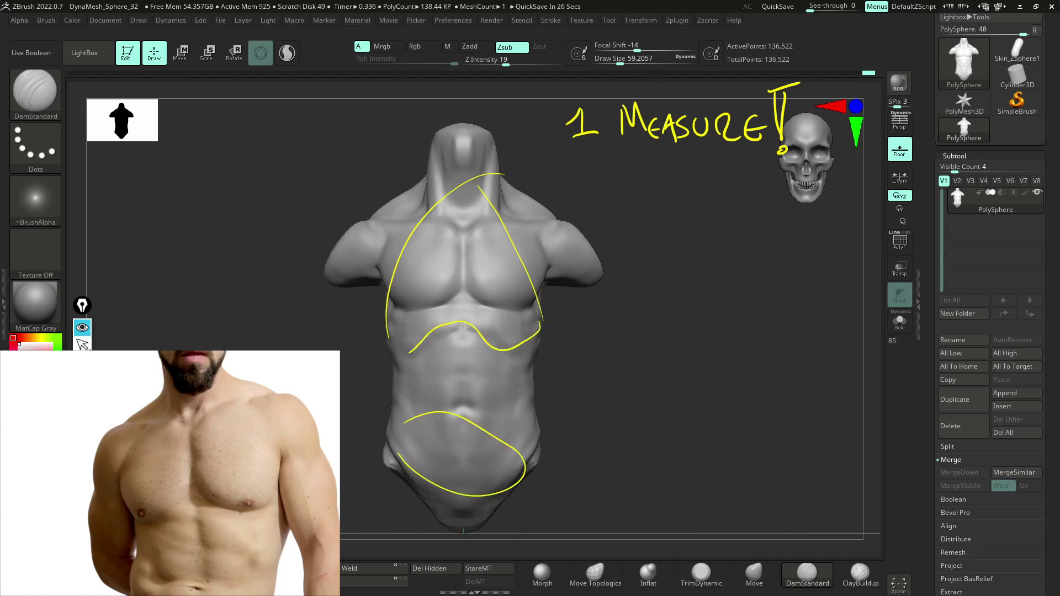
pyautogui.hotkey('ctrl', 'z')
pyautogui.hotkey('ctrl', 'z')
pyautogui.hotkey('ctrl', 'z')
pyautogui.hotkey('ctrl', 'z')
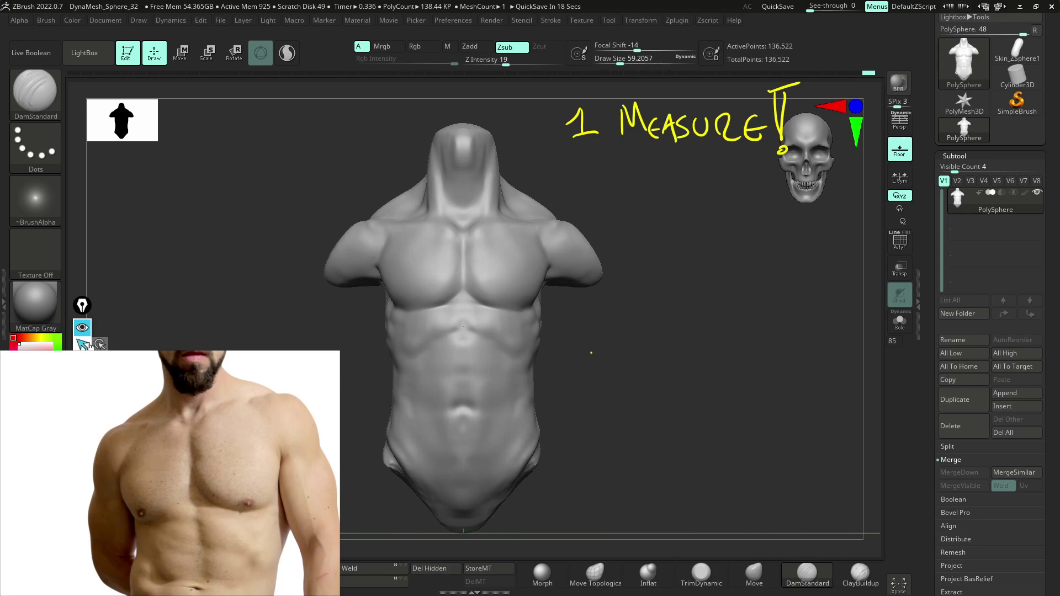
# - Leave a canvas snapshot of the front view and place the live torso beside it in three-quarter view
pyautogui.moveTo(447, 350); pyautogui.dragTo(571, 361, button='right')
pyautogui.hotkey('shift', 's')
pyautogui.moveTo(876, 371); pyautogui.dragTo(751, 364, button='right')
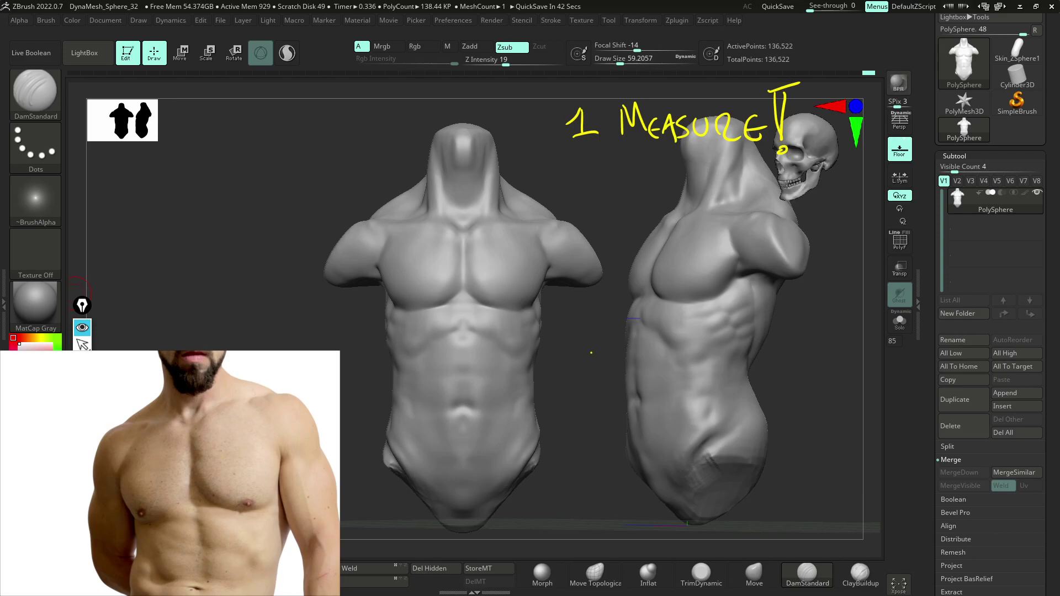
# - Divide the chest into three vertical zones with magenta outlines over the front snapshot, and undo the outlines
pyautogui.moveTo(524, 369)
pyautogui.mouseDown()
pyautogui.moveTo(543, 411)
pyautogui.moveTo(519, 367)
pyautogui.mouseUp()
pyautogui.moveTo(435, 228)
pyautogui.mouseDown()
pyautogui.moveTo(442, 318)
pyautogui.moveTo(437, 240)
pyautogui.moveTo(403, 224)
pyautogui.mouseUp()
pyautogui.moveTo(426, 274)
pyautogui.mouseDown()
pyautogui.moveTo(415, 345)
pyautogui.moveTo(396, 346)
pyautogui.mouseUp()
pyautogui.moveTo(390, 216); pyautogui.dragTo(398, 338)
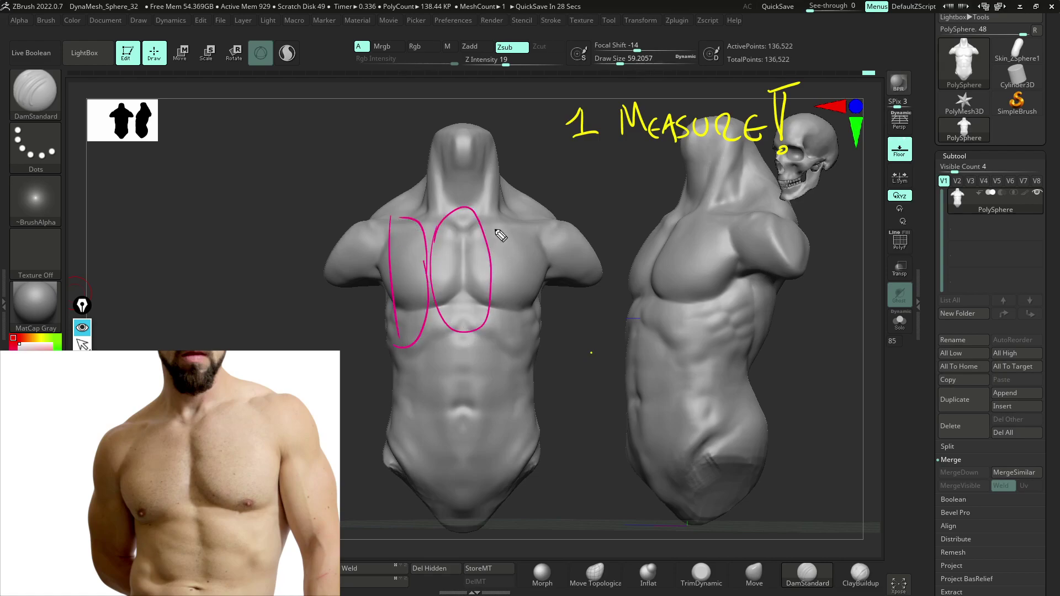
pyautogui.moveTo(486, 219); pyautogui.dragTo(526, 213)
pyautogui.moveTo(530, 227)
pyautogui.mouseDown()
pyautogui.moveTo(529, 351)
pyautogui.moveTo(482, 220)
pyautogui.mouseUp()
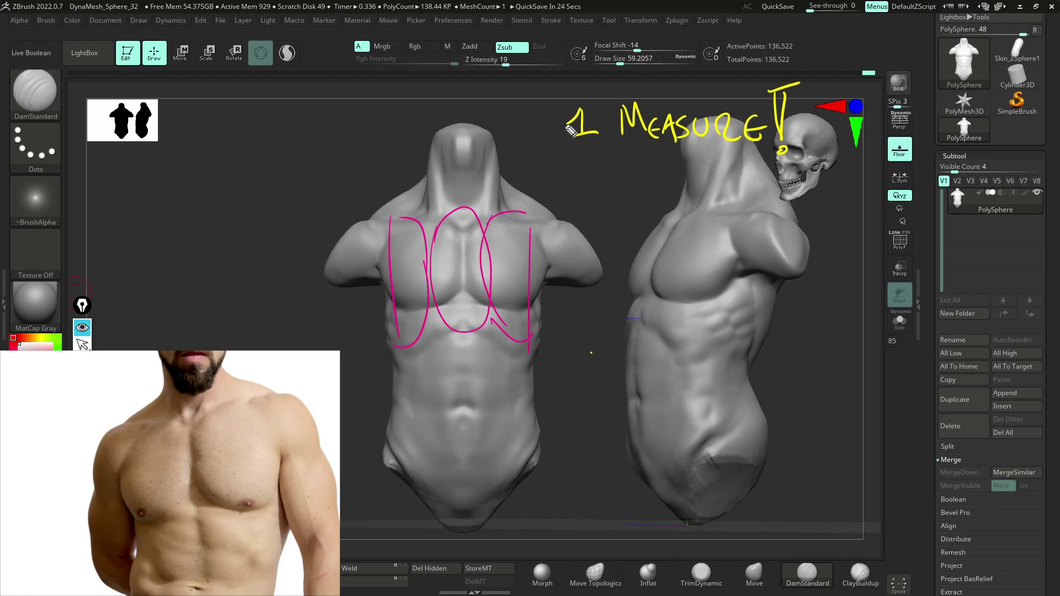
pyautogui.hotkey('ctrl', 'z')
pyautogui.hotkey('ctrl', 'z')
pyautogui.hotkey('ctrl', 'z')
pyautogui.hotkey('ctrl', 'z')
pyautogui.hotkey('ctrl', 'z')
pyautogui.hotkey('ctrl', 'z')
pyautogui.hotkey('ctrl', 'z')
pyautogui.hotkey('ctrl', 'z')
pyautogui.hotkey('ctrl', 'z')
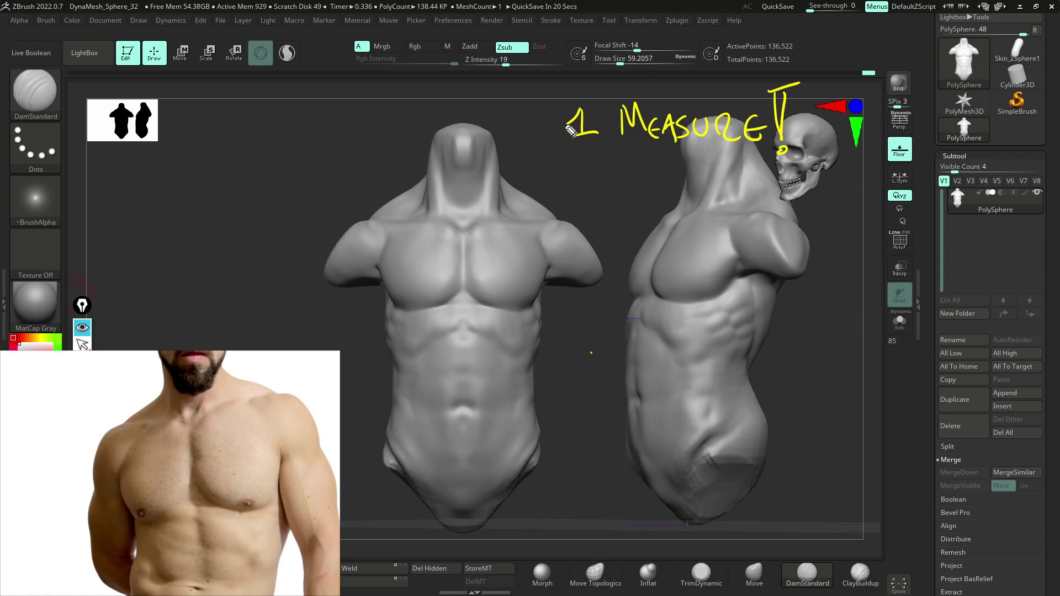
# - Outline the rib cage, pelvis and abdominal midline in magenta over the front snapshot, including an arch under the pectorals
pyautogui.moveTo(403, 363)
pyautogui.mouseDown()
pyautogui.moveTo(468, 325)
pyautogui.moveTo(519, 361)
pyautogui.moveTo(537, 351)
pyautogui.mouseUp()
pyautogui.moveTo(507, 201)
pyautogui.mouseDown()
pyautogui.moveTo(540, 279)
pyautogui.moveTo(524, 357)
pyautogui.mouseUp()
pyautogui.moveTo(402, 360)
pyautogui.mouseDown()
pyautogui.moveTo(387, 322)
pyautogui.moveTo(395, 236)
pyautogui.moveTo(429, 206)
pyautogui.moveTo(508, 203)
pyautogui.mouseUp()
pyautogui.moveTo(392, 419)
pyautogui.mouseDown()
pyautogui.moveTo(381, 442)
pyautogui.moveTo(439, 519)
pyautogui.moveTo(503, 420)
pyautogui.moveTo(531, 429)
pyautogui.moveTo(540, 448)
pyautogui.moveTo(481, 523)
pyautogui.moveTo(457, 521)
pyautogui.mouseUp()
pyautogui.moveTo(402, 421); pyautogui.dragTo(530, 414)
pyautogui.moveTo(460, 331); pyautogui.dragTo(473, 456)
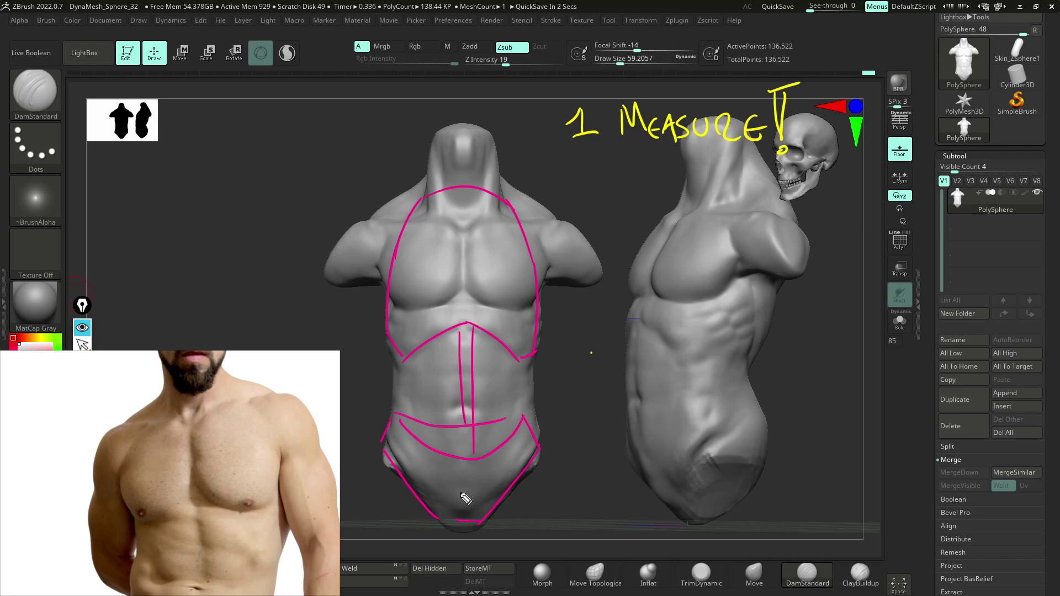
pyautogui.moveTo(406, 352); pyautogui.dragTo(533, 306)
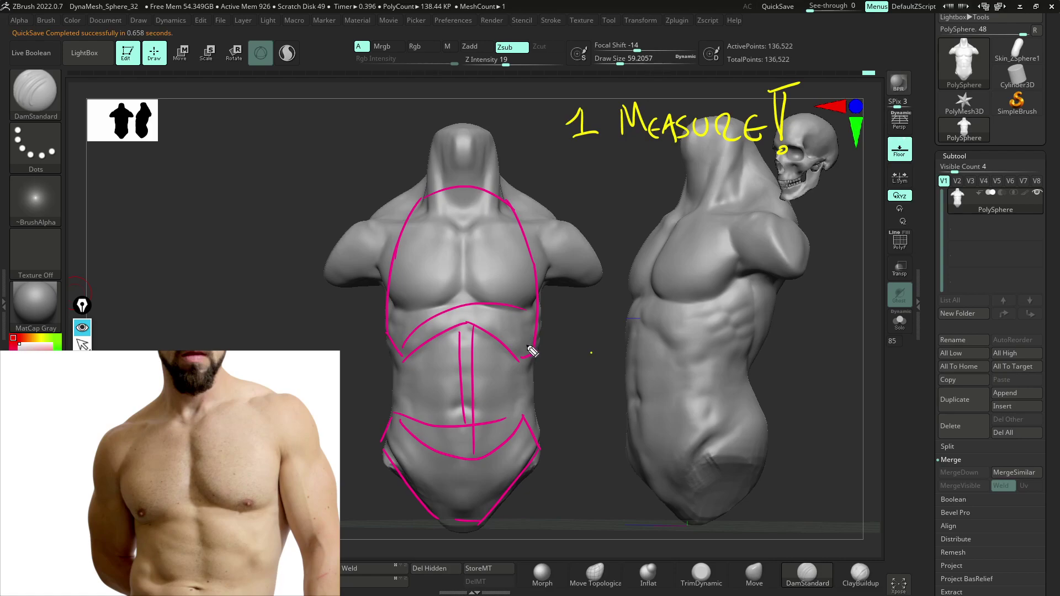
pyautogui.moveTo(527, 349)
pyautogui.mouseDown()
pyautogui.moveTo(472, 310)
pyautogui.moveTo(398, 355)
pyautogui.mouseUp()
pyautogui.moveTo(465, 330)
pyautogui.mouseDown()
pyautogui.moveTo(462, 366)
pyautogui.moveTo(473, 349)
pyautogui.mouseUp()
# - Mark the opposing tilts of rib cage and pelvis with magenta lines and arrows on the three-quarter torso, and undo the bend marks around it
pyautogui.moveTo(685, 207); pyautogui.dragTo(639, 319)
pyautogui.moveTo(629, 433); pyautogui.dragTo(685, 514)
pyautogui.moveTo(652, 246)
pyautogui.mouseDown()
pyautogui.moveTo(578, 215)
pyautogui.moveTo(592, 199)
pyautogui.mouseUp()
pyautogui.moveTo(643, 472); pyautogui.dragTo(614, 512)
pyautogui.moveTo(794, 289)
pyautogui.mouseDown()
pyautogui.moveTo(758, 369)
pyautogui.moveTo(795, 428)
pyautogui.mouseUp()
pyautogui.moveTo(622, 253); pyautogui.dragTo(626, 474)
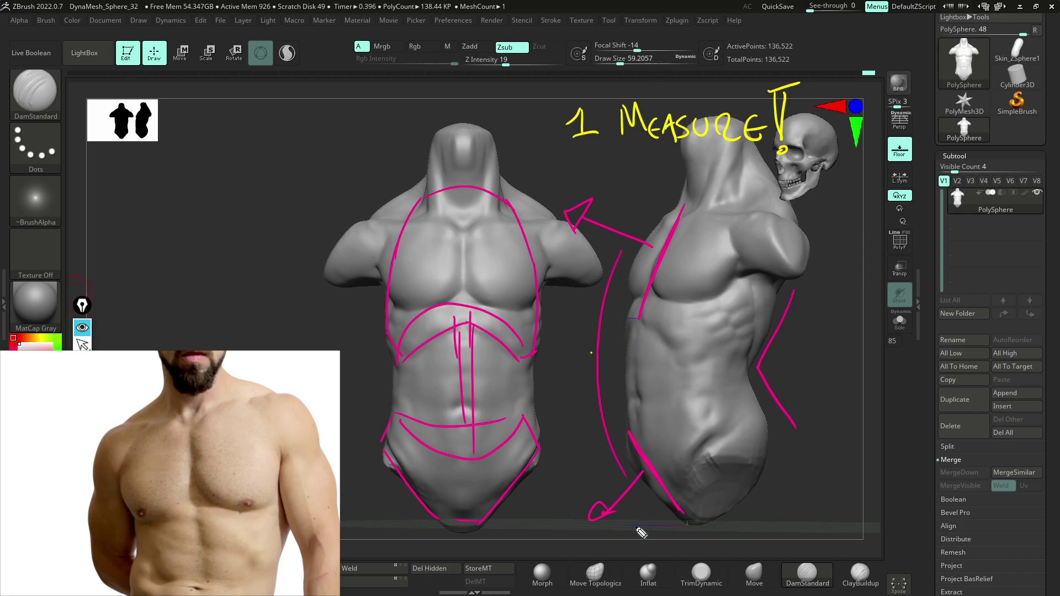
pyautogui.hotkey('ctrl', 'z')
pyautogui.hotkey('ctrl', 'z')
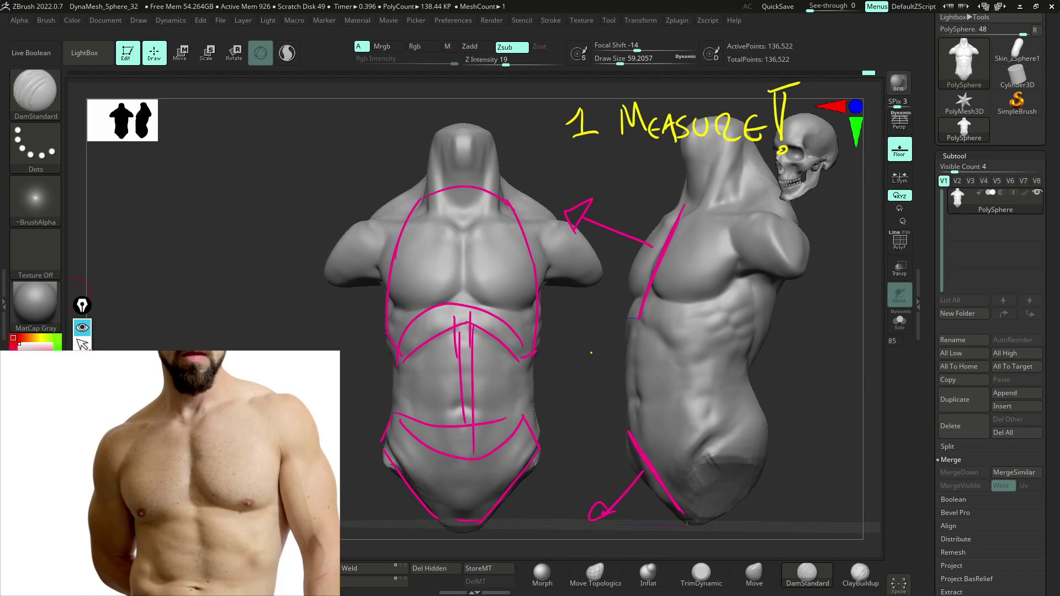
# - Draw the S-shaped spine curve in blue over the three-quarter torso, and undo the curvature marks beside its lower back
pyautogui.moveTo(738, 151)
pyautogui.mouseDown()
pyautogui.moveTo(761, 208)
pyautogui.moveTo(724, 381)
pyautogui.moveTo(764, 456)
pyautogui.mouseUp()
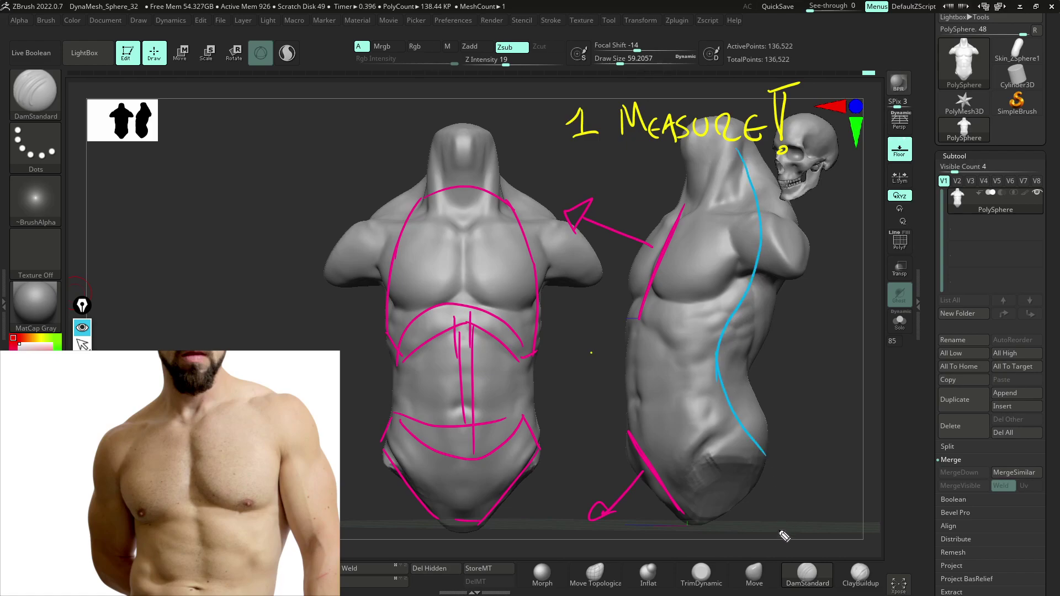
pyautogui.moveTo(841, 308); pyautogui.dragTo(834, 364)
pyautogui.moveTo(801, 296); pyautogui.dragTo(812, 408)
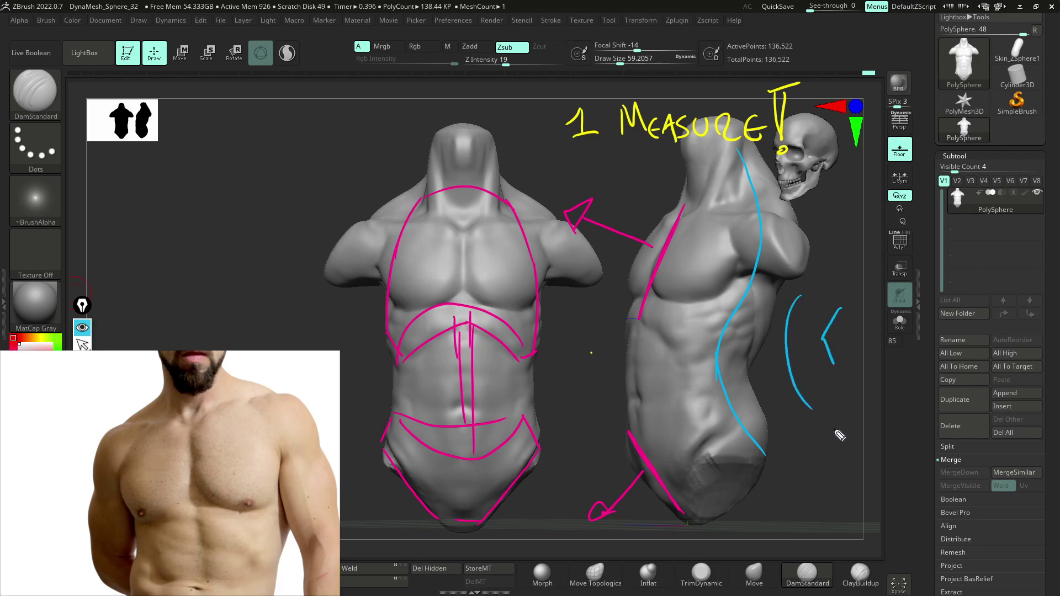
pyautogui.hotkey('ctrl', 'z')
pyautogui.hotkey('ctrl', 'z')
# - Sketch a simplified side-view skeleton in blue from the skull, with spine curve, rib cage and round pelvis
pyautogui.moveTo(777, 129)
pyautogui.mouseDown()
pyautogui.moveTo(789, 200)
pyautogui.moveTo(819, 186)
pyautogui.moveTo(839, 130)
pyautogui.moveTo(783, 136)
pyautogui.mouseUp()
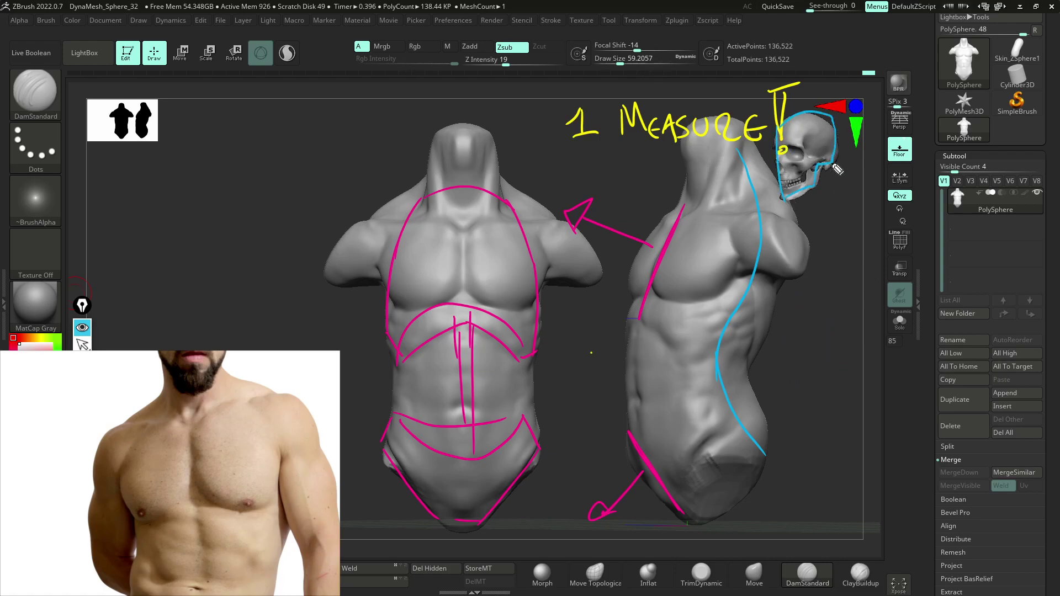
pyautogui.moveTo(819, 175)
pyautogui.mouseDown()
pyautogui.moveTo(820, 221)
pyautogui.moveTo(819, 194)
pyautogui.moveTo(801, 274)
pyautogui.moveTo(804, 250)
pyautogui.mouseUp()
pyautogui.moveTo(821, 190)
pyautogui.mouseDown()
pyautogui.moveTo(790, 262)
pyautogui.moveTo(783, 321)
pyautogui.moveTo(799, 396)
pyautogui.moveTo(785, 396)
pyautogui.mouseUp()
pyautogui.moveTo(789, 264)
pyautogui.mouseDown()
pyautogui.moveTo(824, 313)
pyautogui.moveTo(759, 296)
pyautogui.moveTo(816, 309)
pyautogui.moveTo(796, 203)
pyautogui.moveTo(831, 280)
pyautogui.moveTo(821, 303)
pyautogui.mouseUp()
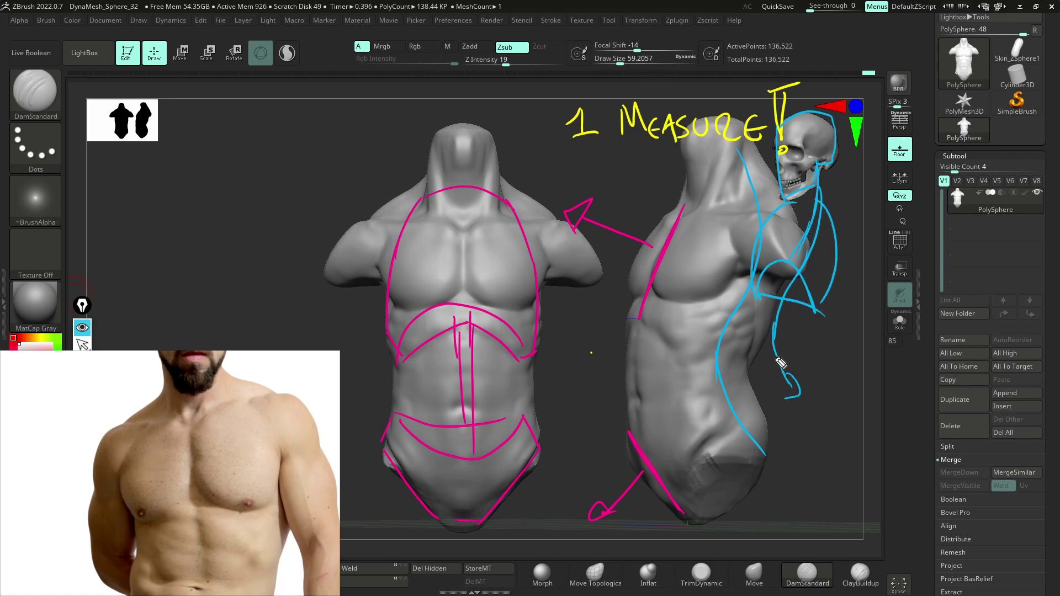
pyautogui.moveTo(780, 366)
pyautogui.mouseDown()
pyautogui.moveTo(770, 430)
pyautogui.moveTo(806, 447)
pyautogui.moveTo(762, 449)
pyautogui.mouseUp()
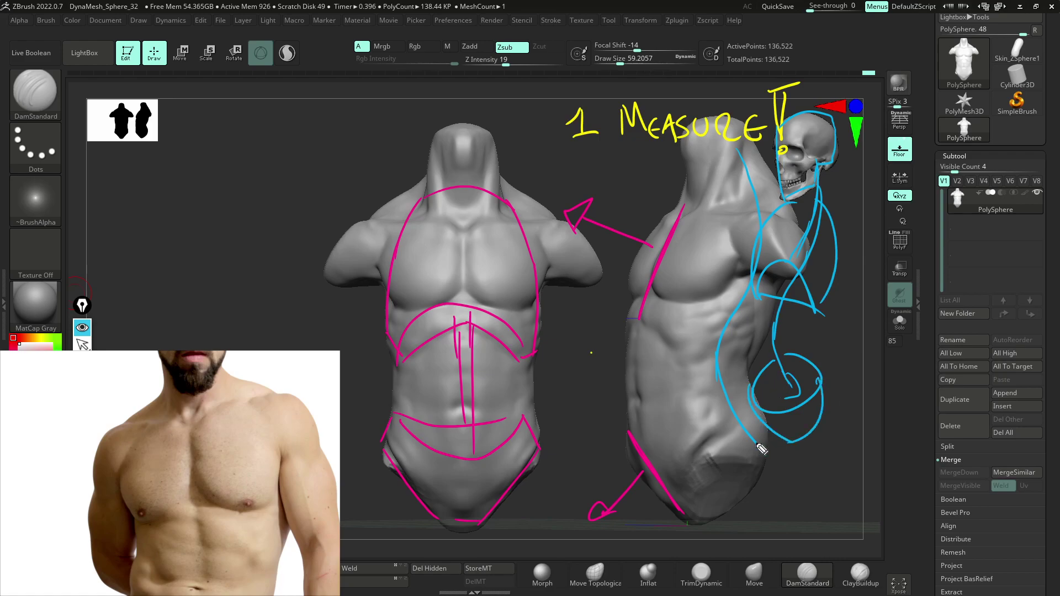
# - Undo all the blue skeleton and spine strokes over the skull and the three-quarter torso
pyautogui.hotkey('ctrl', 'z')
pyautogui.hotkey('ctrl', 'z')
pyautogui.hotkey('ctrl', 'z')
pyautogui.hotkey('ctrl', 'z')
pyautogui.hotkey('ctrl', 'z')
pyautogui.hotkey('ctrl', 'z')
pyautogui.hotkey('ctrl', 'z')
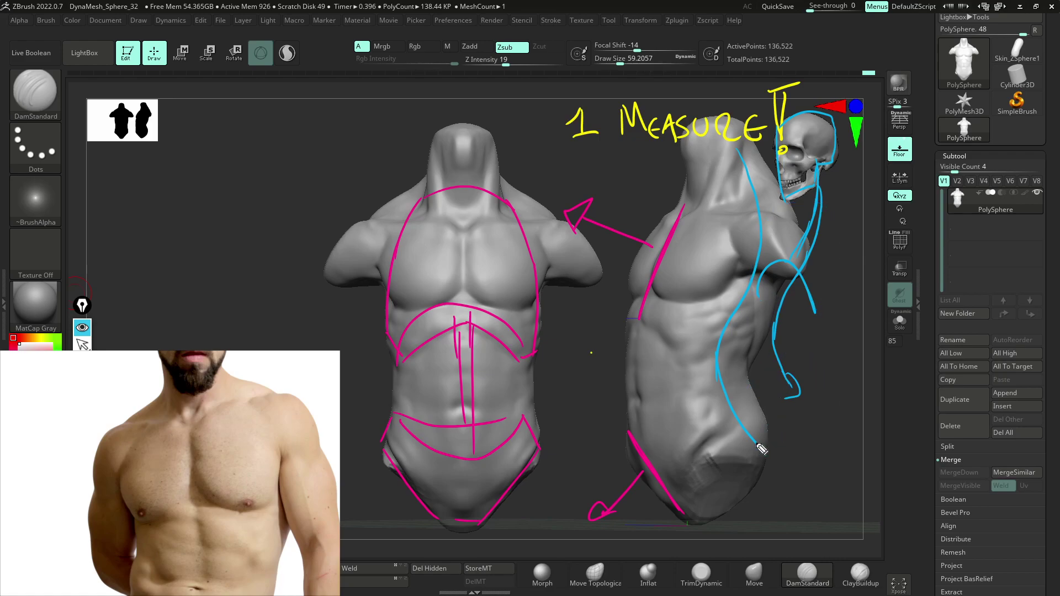
pyautogui.hotkey('ctrl', 'z')
pyautogui.hotkey('ctrl', 'z')
pyautogui.hotkey('ctrl', 'z')
pyautogui.hotkey('ctrl', 'z')
pyautogui.hotkey('ctrl', 'z')
pyautogui.hotkey('ctrl', 'z')
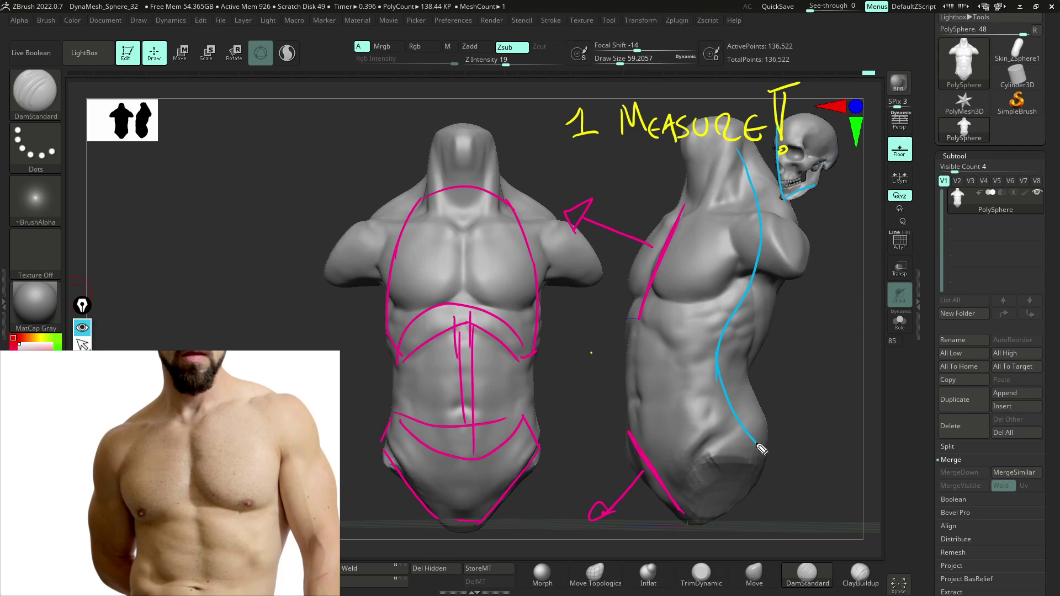
pyautogui.hotkey('ctrl', 'z')
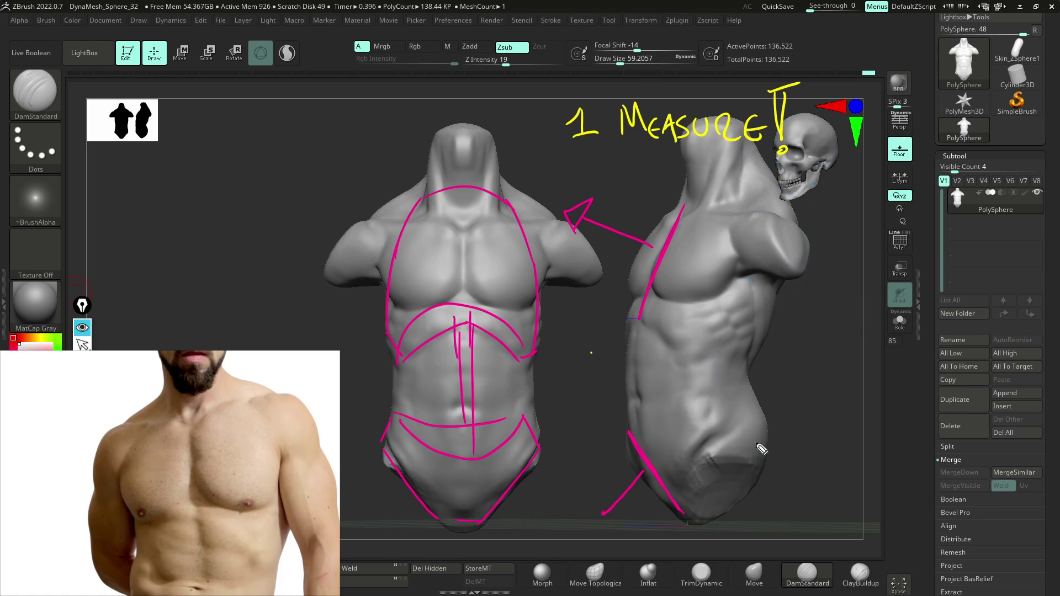
# - Clear the remaining magenta outlines and tilt lines from both torso views, keeping the yellow note
pyautogui.hotkey('ctrl', 'z')
pyautogui.hotkey('ctrl', 'z')
pyautogui.hotkey('ctrl', 'z')
pyautogui.hotkey('ctrl', 'z')
pyautogui.hotkey('ctrl', 'z')
pyautogui.hotkey('ctrl', 'z')
pyautogui.hotkey('ctrl', 'z')
pyautogui.hotkey('ctrl', 'z')
pyautogui.hotkey('ctrl', 'z')
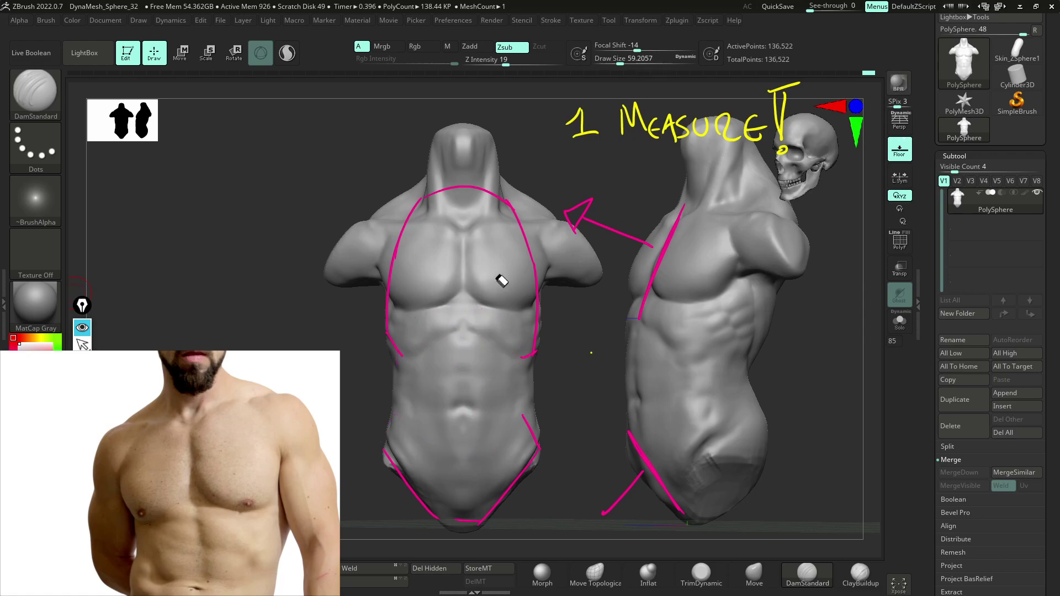
pyautogui.moveTo(538, 451)
pyautogui.mouseDown()
pyautogui.moveTo(457, 528)
pyautogui.moveTo(381, 352)
pyautogui.mouseUp()
pyautogui.moveTo(646, 335)
pyautogui.mouseDown()
pyautogui.moveTo(684, 239)
pyautogui.moveTo(627, 497)
pyautogui.mouseUp()
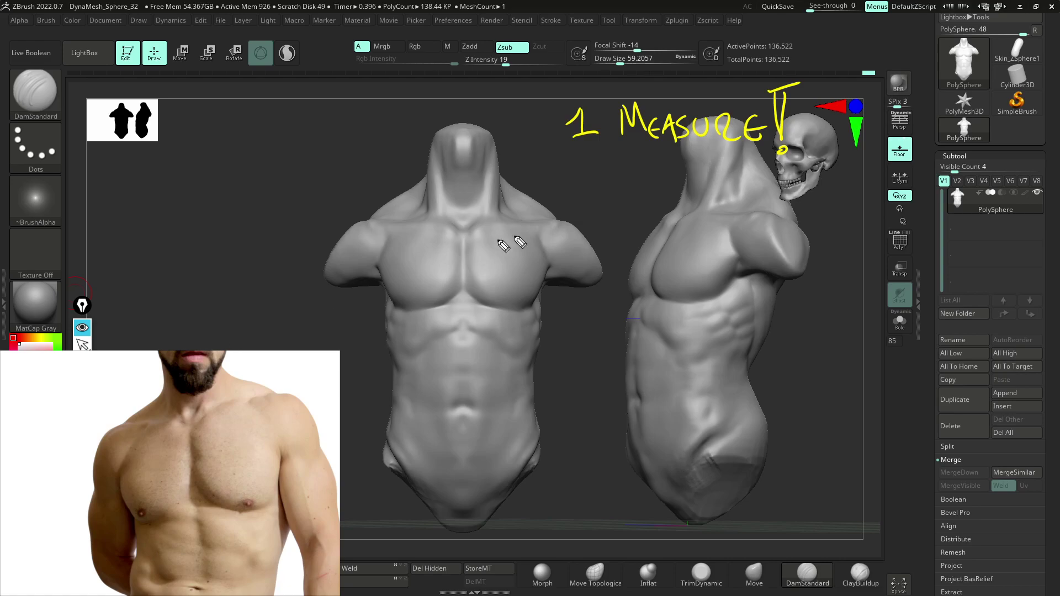
# - Add a dot after the note's number 1 and write "2. Forms" in yellow beneath "Measure!"
pyautogui.moveTo(578, 165)
pyautogui.mouseDown()
pyautogui.moveTo(595, 184)
pyautogui.moveTo(578, 186)
pyautogui.moveTo(635, 203)
pyautogui.mouseUp()
pyautogui.hotkey('ctrl', 'z')
pyautogui.click(610, 132)
pyautogui.moveTo(626, 161)
pyautogui.mouseDown()
pyautogui.moveTo(659, 153)
pyautogui.moveTo(651, 176)
pyautogui.moveTo(718, 196)
pyautogui.mouseUp()
pyautogui.moveTo(737, 168); pyautogui.dragTo(718, 197)
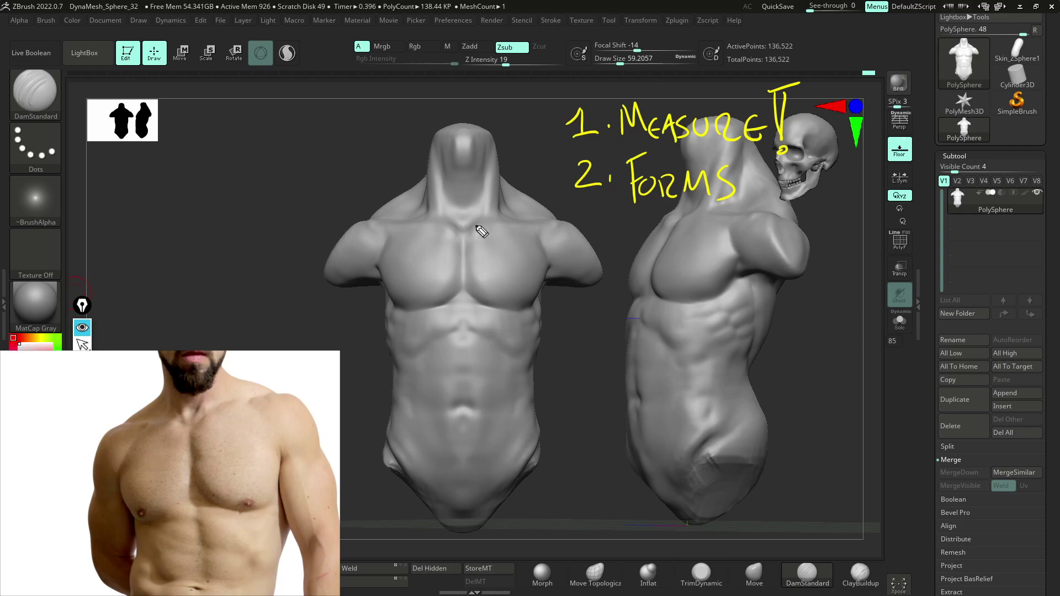
# - Mark the clavicles, sternum, lower ribs and iliac crests in yellow on the front view, plus the scapula and hip crest on the three-quarter view
pyautogui.moveTo(478, 228)
pyautogui.mouseDown()
pyautogui.moveTo(447, 229)
pyautogui.moveTo(552, 223)
pyautogui.mouseUp()
pyautogui.moveTo(445, 230); pyautogui.dragTo(379, 229)
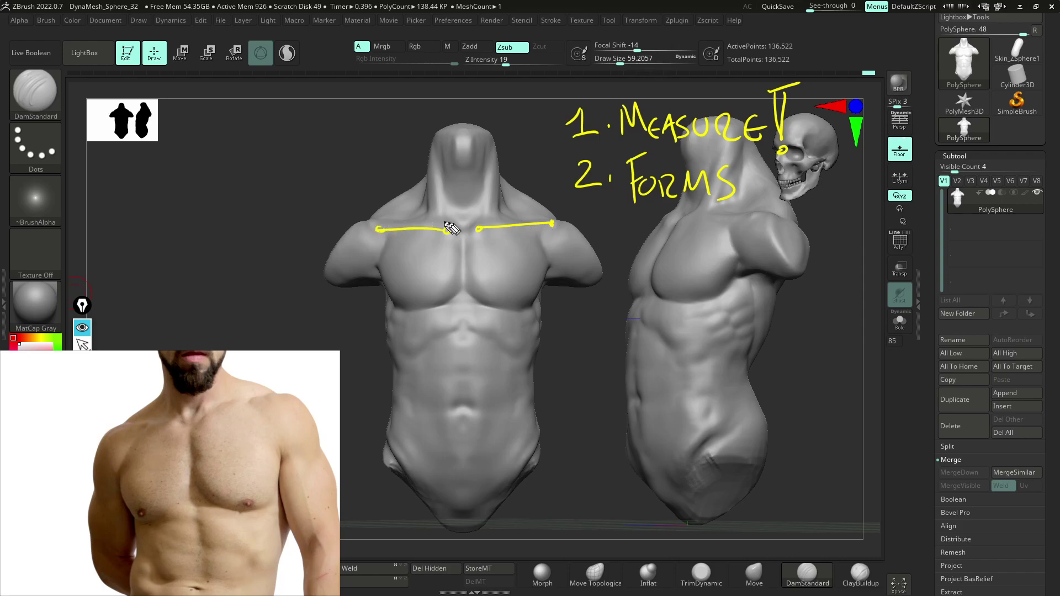
pyautogui.moveTo(454, 234)
pyautogui.mouseDown()
pyautogui.moveTo(464, 292)
pyautogui.moveTo(456, 233)
pyautogui.mouseUp()
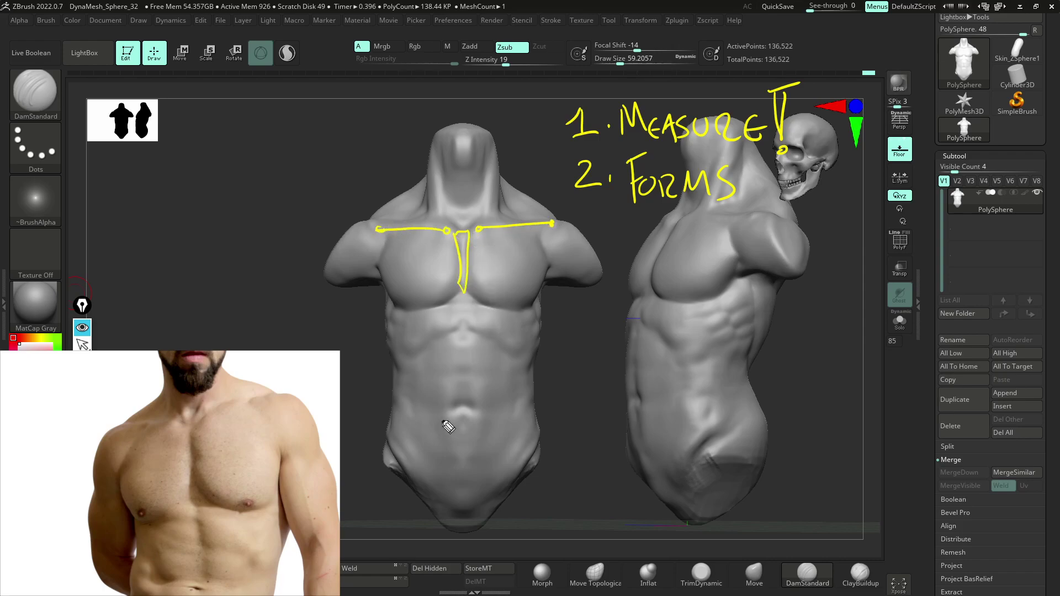
pyautogui.moveTo(503, 323)
pyautogui.mouseDown()
pyautogui.moveTo(497, 339)
pyautogui.moveTo(512, 360)
pyautogui.mouseUp()
pyautogui.moveTo(416, 322)
pyautogui.mouseDown()
pyautogui.moveTo(423, 336)
pyautogui.moveTo(403, 363)
pyautogui.mouseUp()
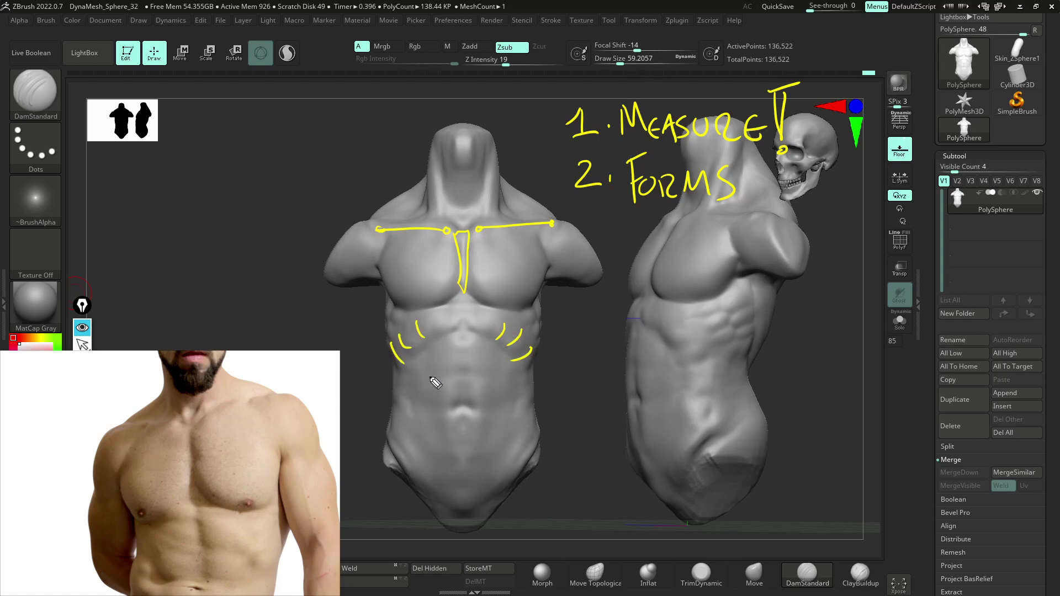
pyautogui.moveTo(523, 469)
pyautogui.mouseDown()
pyautogui.moveTo(505, 487)
pyautogui.moveTo(532, 457)
pyautogui.mouseUp()
pyautogui.moveTo(395, 461)
pyautogui.mouseDown()
pyautogui.moveTo(404, 467)
pyautogui.moveTo(393, 449)
pyautogui.mouseUp()
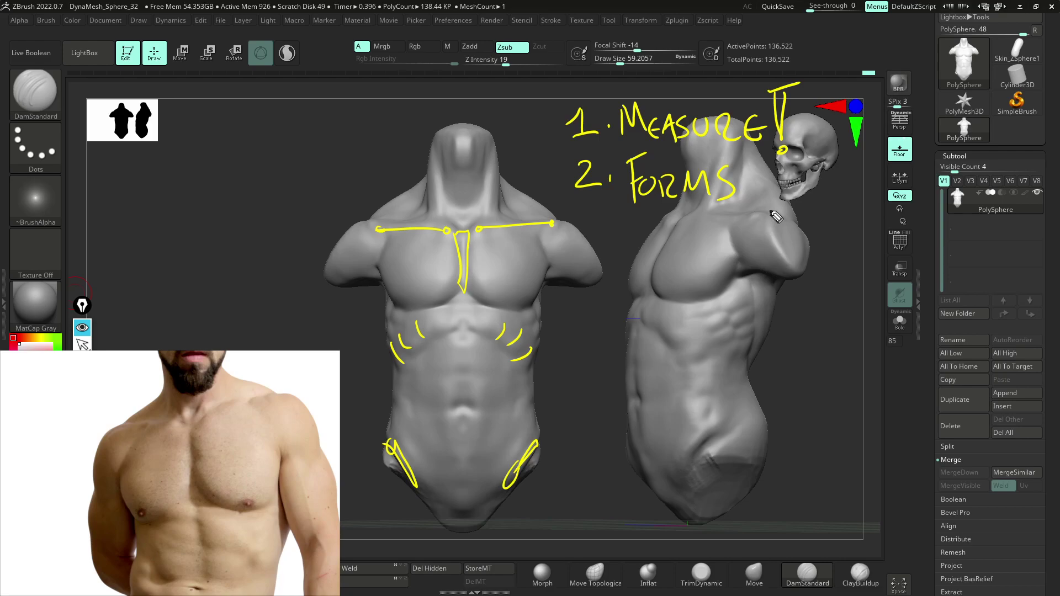
pyautogui.moveTo(783, 207)
pyautogui.mouseDown()
pyautogui.moveTo(799, 231)
pyautogui.moveTo(779, 262)
pyautogui.moveTo(786, 284)
pyautogui.mouseUp()
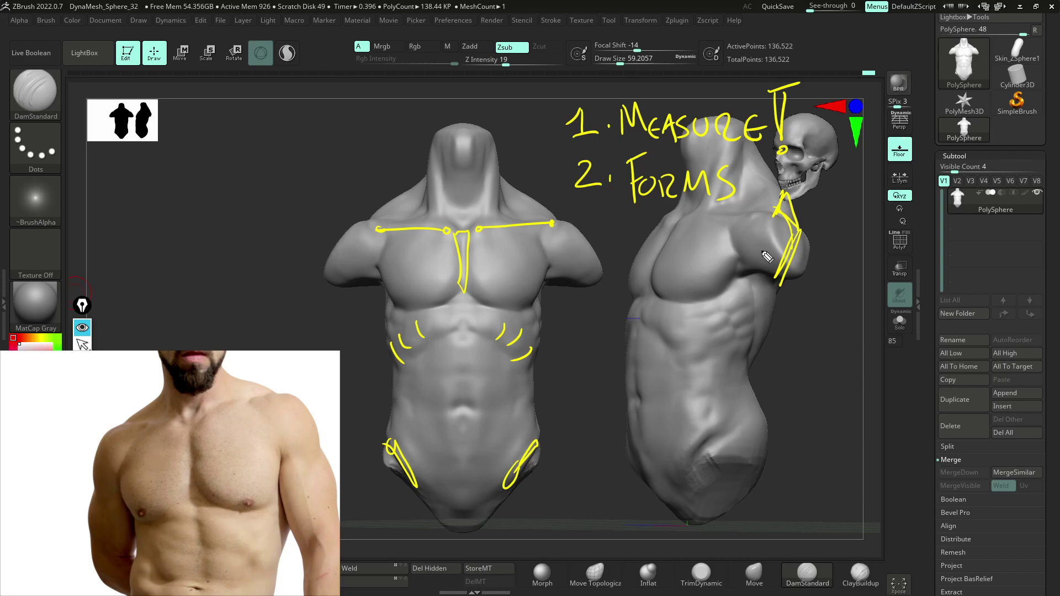
pyautogui.moveTo(705, 450)
pyautogui.mouseDown()
pyautogui.moveTo(688, 458)
pyautogui.moveTo(723, 426)
pyautogui.moveTo(728, 447)
pyautogui.mouseUp()
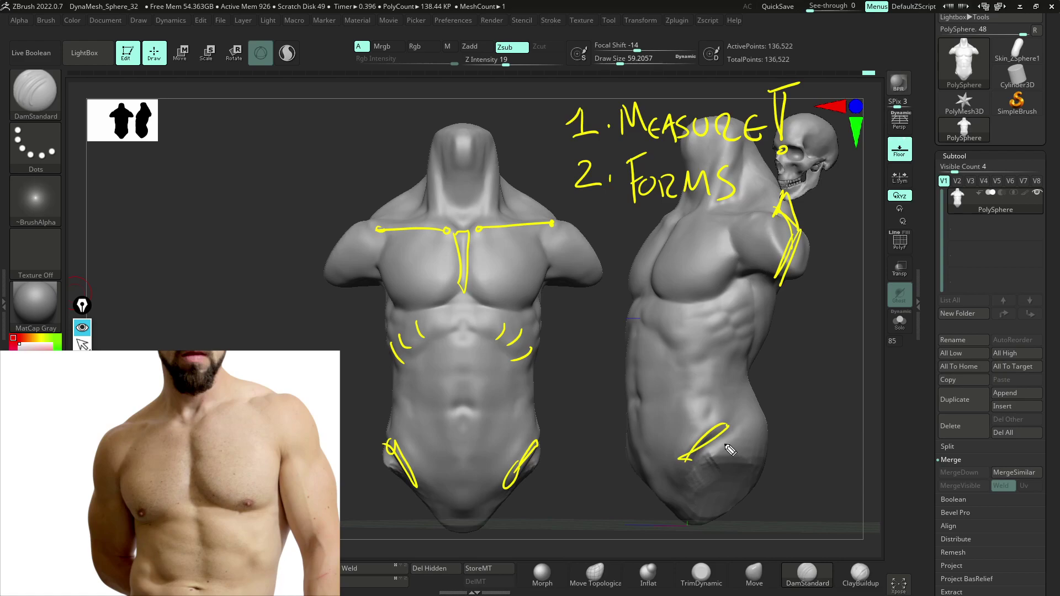
# - Undo the yellow bone markings on both torso views
pyautogui.hotkey('ctrl', 'z')
pyautogui.hotkey('ctrl', 'z')
pyautogui.hotkey('ctrl', 'z')
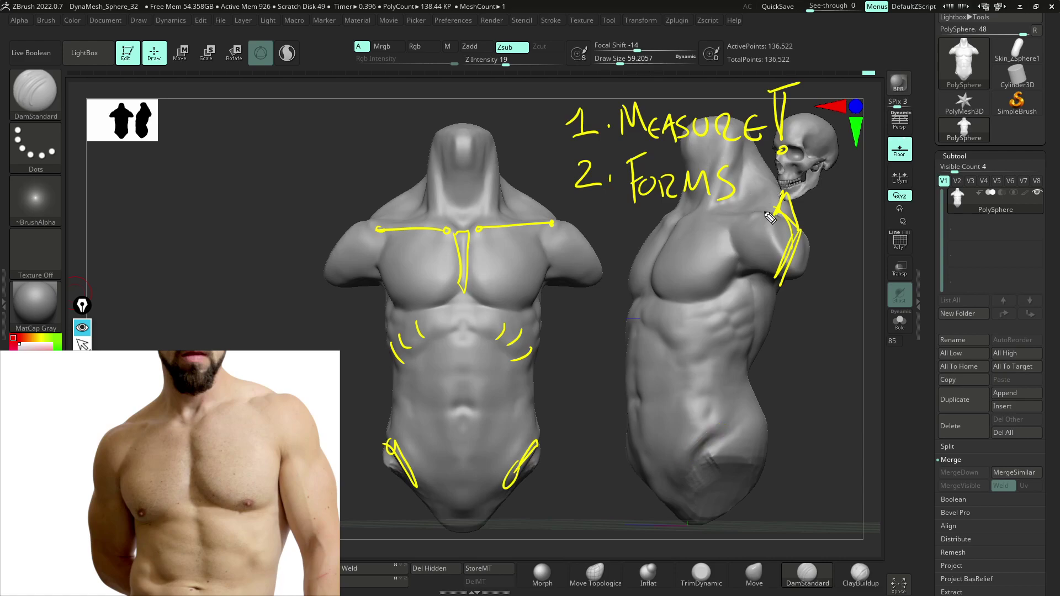
pyautogui.hotkey('ctrl', 'z')
pyautogui.hotkey('ctrl', 'z')
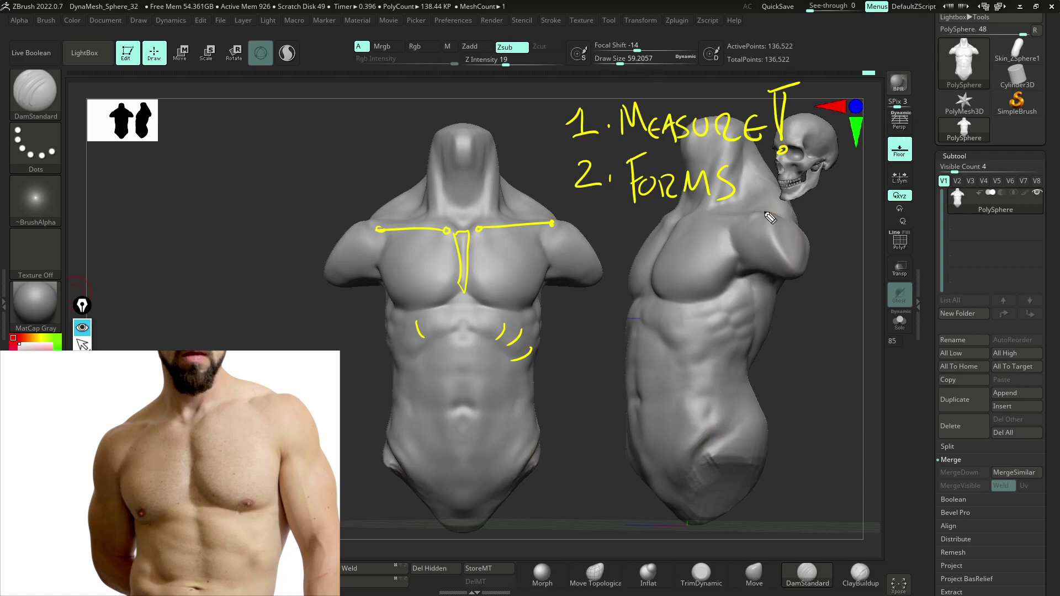
pyautogui.hotkey('ctrl', 'z')
pyautogui.hotkey('ctrl', 'z')
pyautogui.hotkey('ctrl', 'z')
pyautogui.hotkey('ctrl', 'z')
pyautogui.hotkey('ctrl', 'z')
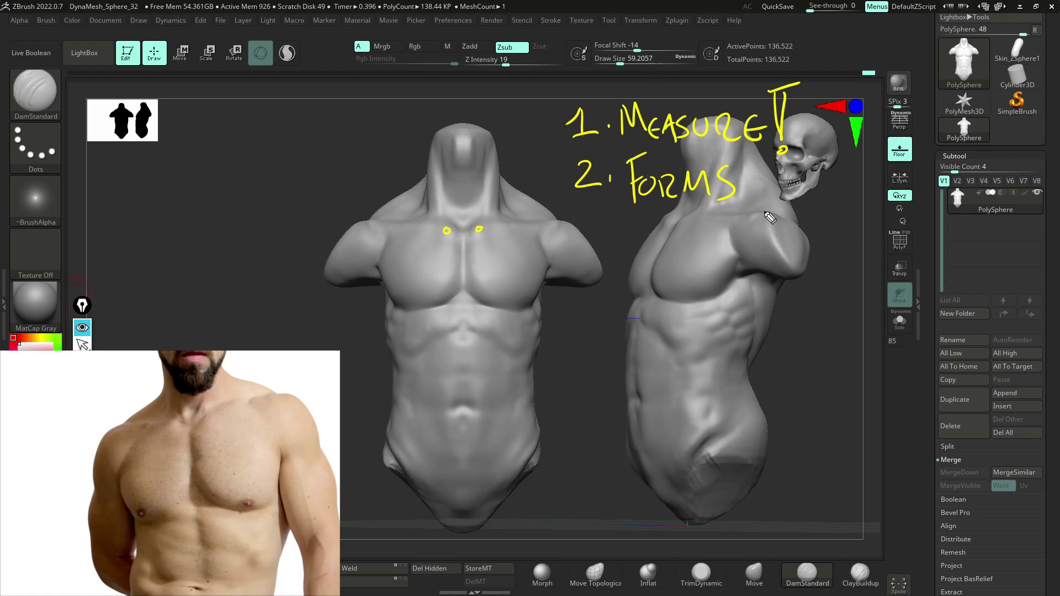
# - Write "Boney Landmarks" and "Muscle Forms" in yellow as arrowed sub-points beneath "2. Forms"
pyautogui.moveTo(653, 210)
pyautogui.mouseDown()
pyautogui.moveTo(685, 236)
pyautogui.moveTo(749, 238)
pyautogui.moveTo(766, 225)
pyautogui.moveTo(796, 250)
pyautogui.mouseUp()
pyautogui.moveTo(804, 203)
pyautogui.mouseDown()
pyautogui.moveTo(812, 250)
pyautogui.moveTo(905, 232)
pyautogui.moveTo(923, 246)
pyautogui.mouseUp()
pyautogui.moveTo(926, 212)
pyautogui.mouseDown()
pyautogui.moveTo(927, 234)
pyautogui.moveTo(941, 236)
pyautogui.mouseUp()
pyautogui.moveTo(967, 212); pyautogui.dragTo(947, 234)
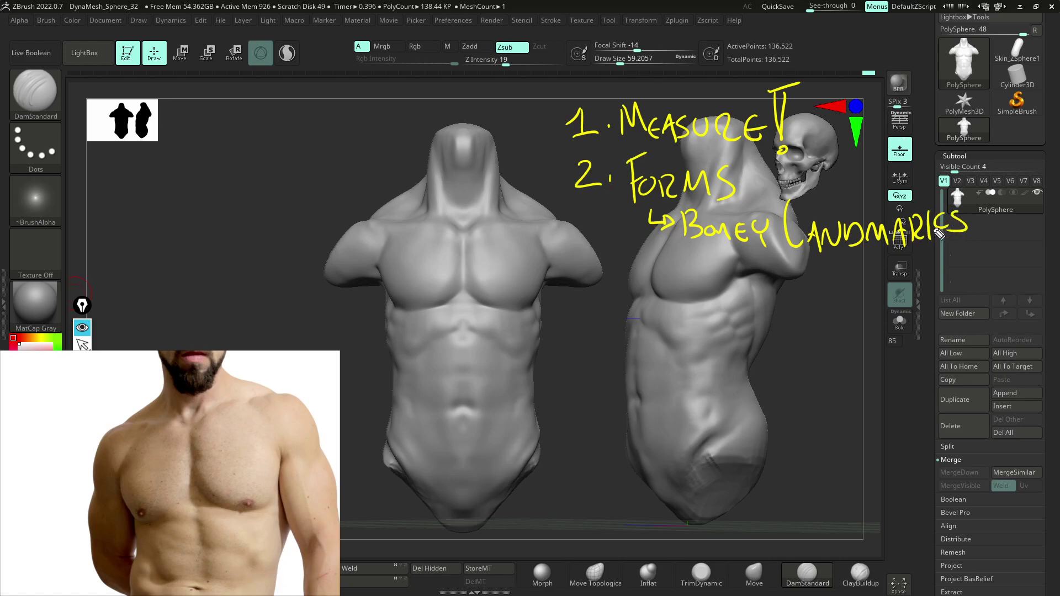
pyautogui.moveTo(651, 285)
pyautogui.mouseDown()
pyautogui.moveTo(751, 305)
pyautogui.moveTo(818, 289)
pyautogui.moveTo(896, 294)
pyautogui.moveTo(882, 303)
pyautogui.mouseUp()
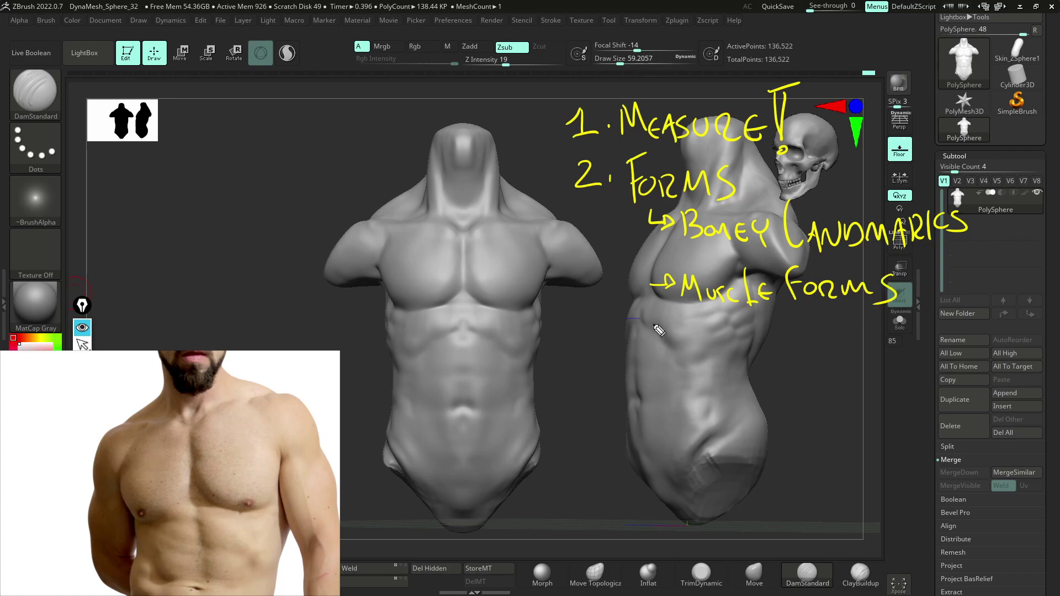
# - Add the sub-point "Fat Deposits" with branch arrows, and write the third heading "3. Feature / Details" beneath it
pyautogui.moveTo(646, 243)
pyautogui.mouseDown()
pyautogui.moveTo(642, 359)
pyautogui.moveTo(664, 365)
pyautogui.mouseUp()
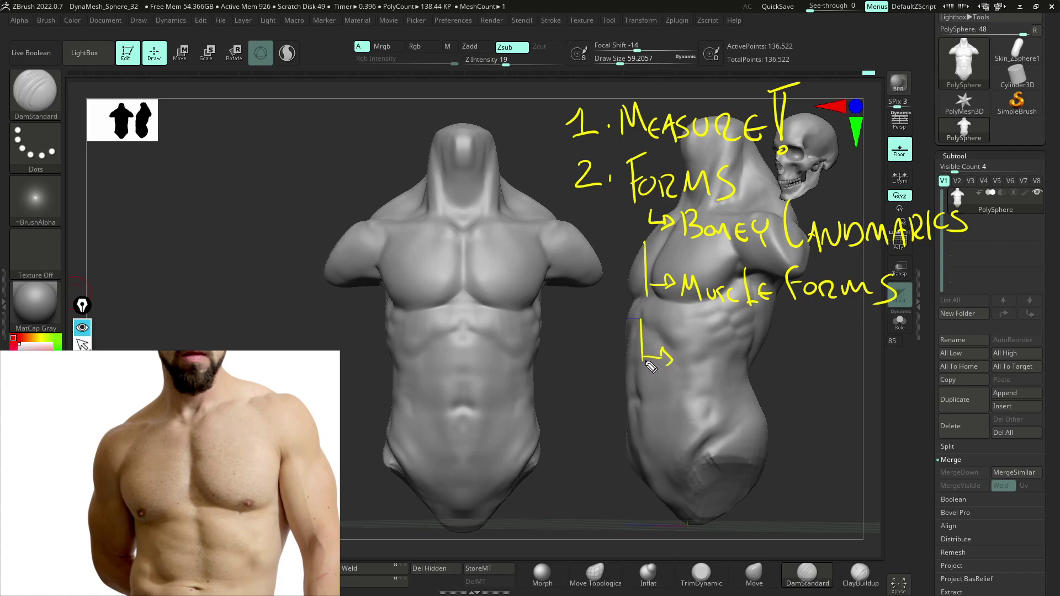
pyautogui.moveTo(708, 319)
pyautogui.mouseDown()
pyautogui.moveTo(691, 364)
pyautogui.moveTo(729, 349)
pyautogui.moveTo(720, 369)
pyautogui.mouseUp()
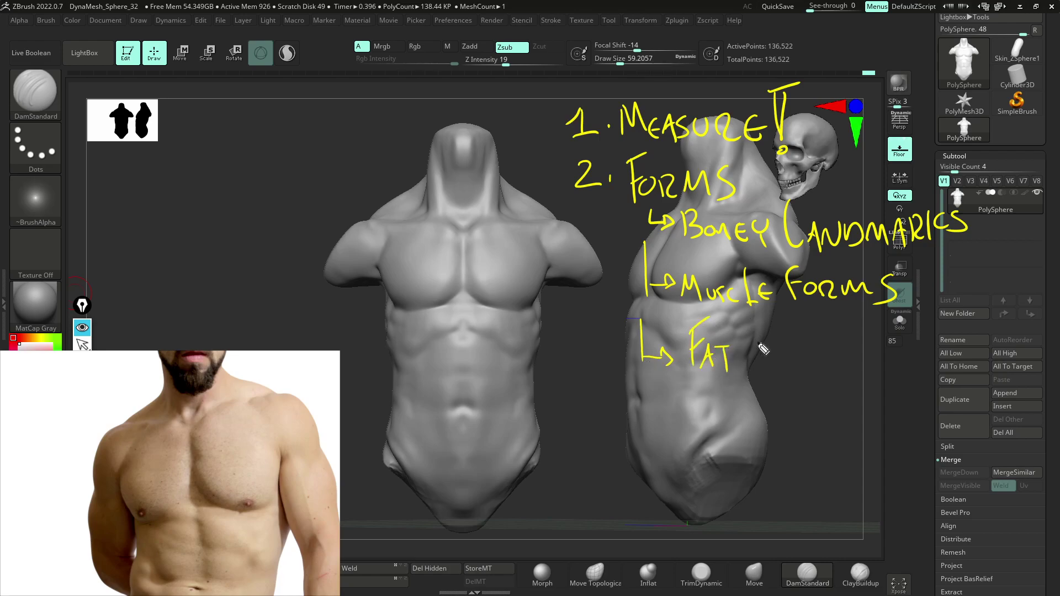
pyautogui.moveTo(750, 327); pyautogui.dragTo(749, 369)
pyautogui.moveTo(751, 327)
pyautogui.mouseDown()
pyautogui.moveTo(762, 362)
pyautogui.moveTo(752, 370)
pyautogui.mouseUp()
pyautogui.moveTo(785, 353); pyautogui.dragTo(785, 384)
pyautogui.moveTo(786, 356); pyautogui.dragTo(833, 369)
pyautogui.moveTo(824, 349)
pyautogui.mouseDown()
pyautogui.moveTo(844, 346)
pyautogui.moveTo(848, 362)
pyautogui.mouseUp()
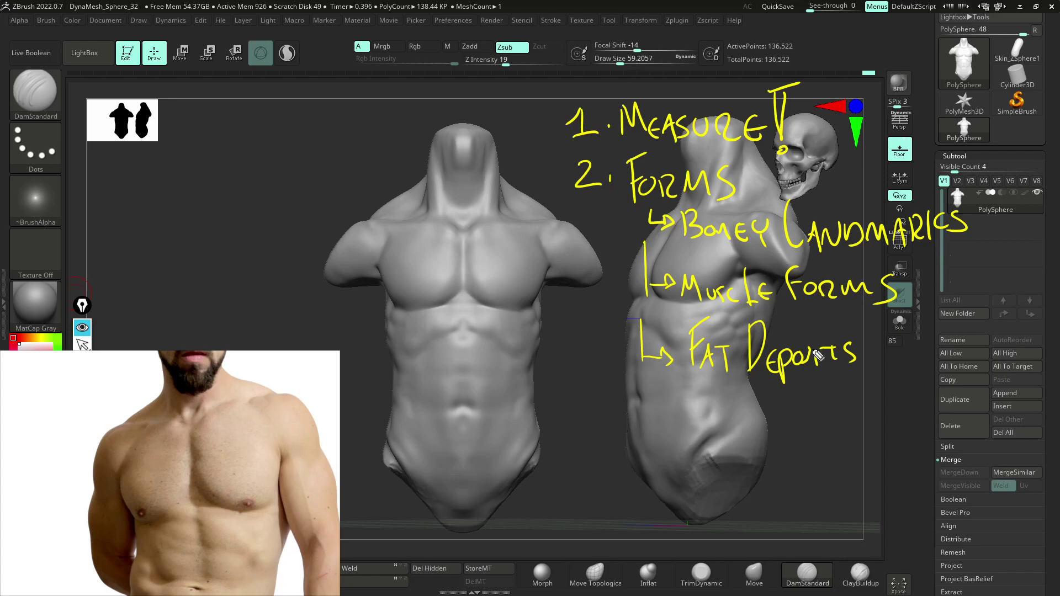
pyautogui.moveTo(590, 399)
pyautogui.mouseDown()
pyautogui.moveTo(591, 423)
pyautogui.moveTo(645, 413)
pyautogui.moveTo(658, 430)
pyautogui.moveTo(757, 414)
pyautogui.moveTo(750, 450)
pyautogui.mouseUp()
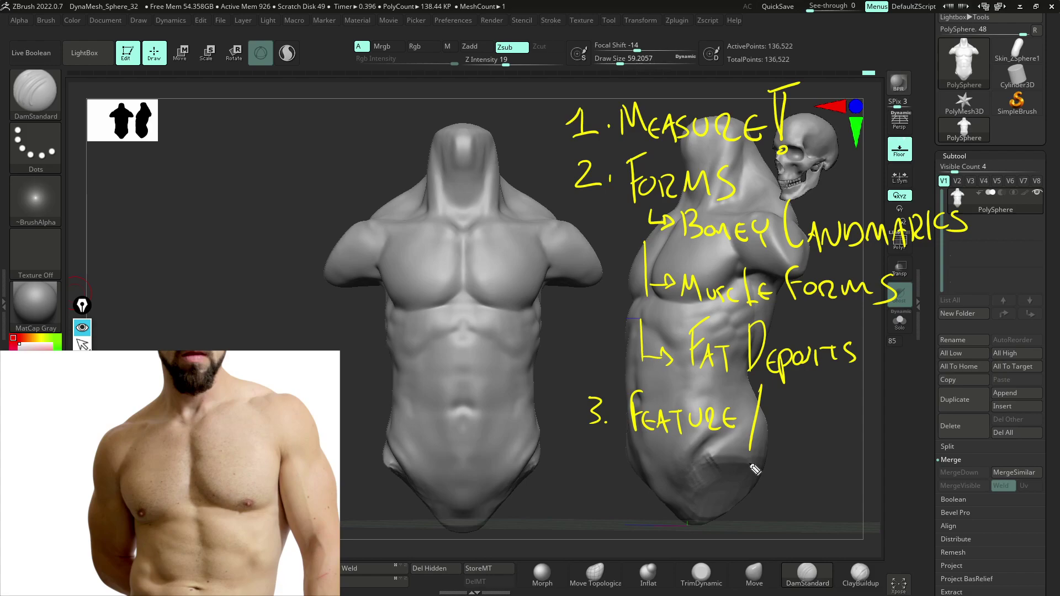
pyautogui.moveTo(769, 408)
pyautogui.mouseDown()
pyautogui.moveTo(770, 428)
pyautogui.moveTo(809, 415)
pyautogui.moveTo(807, 433)
pyautogui.moveTo(830, 409)
pyautogui.moveTo(864, 428)
pyautogui.mouseUp()
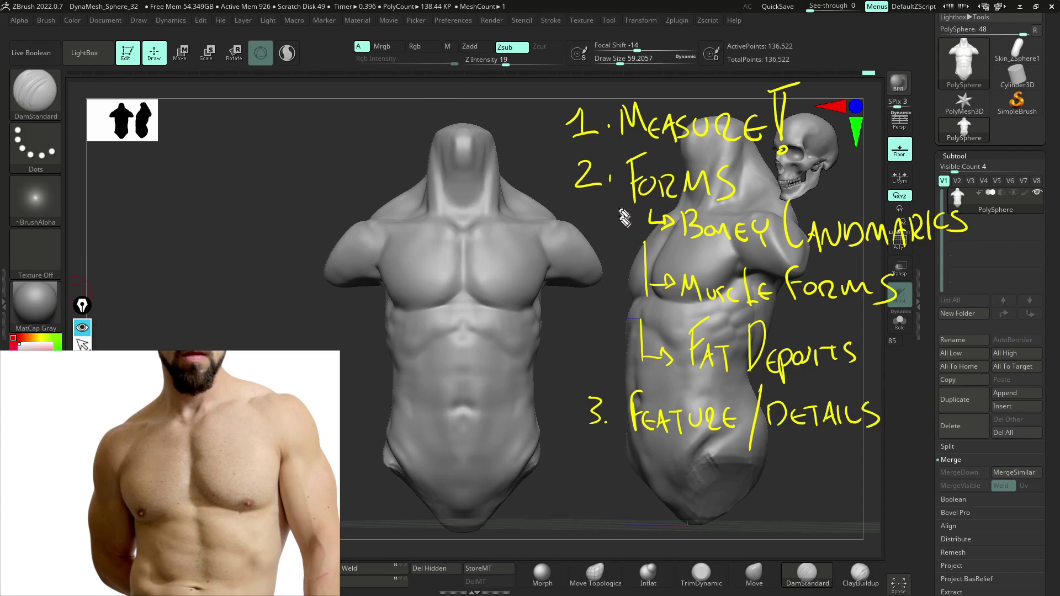
# - Mark the pectoral edges, armpit, abdominal creases and navel in magenta on the front view as example details
pyautogui.moveTo(538, 235); pyautogui.dragTo(553, 272)
pyautogui.moveTo(388, 236); pyautogui.dragTo(368, 273)
pyautogui.moveTo(463, 270); pyautogui.dragTo(444, 306)
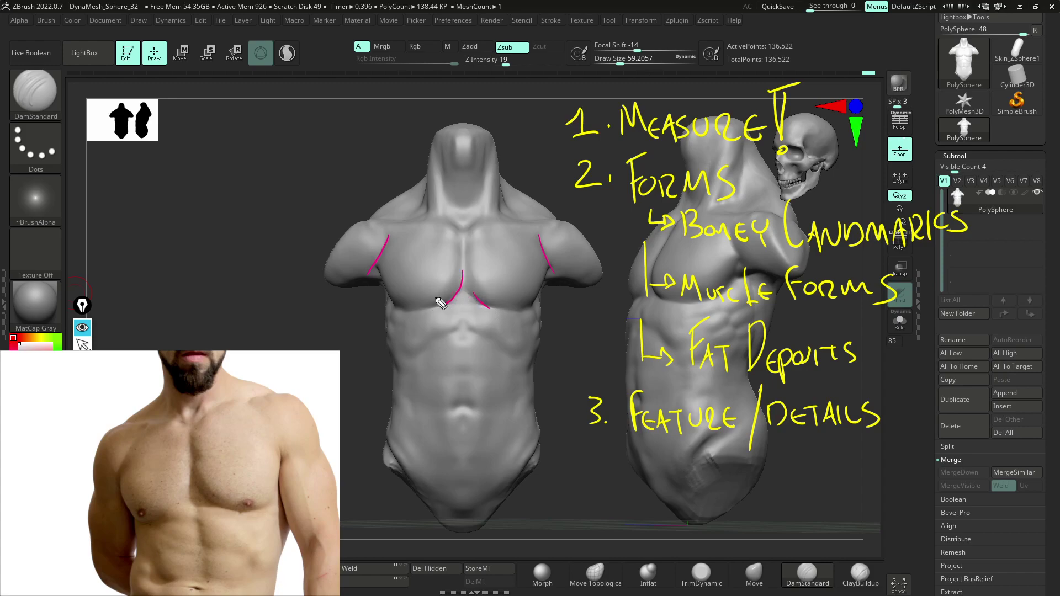
pyautogui.moveTo(557, 301); pyautogui.dragTo(537, 302)
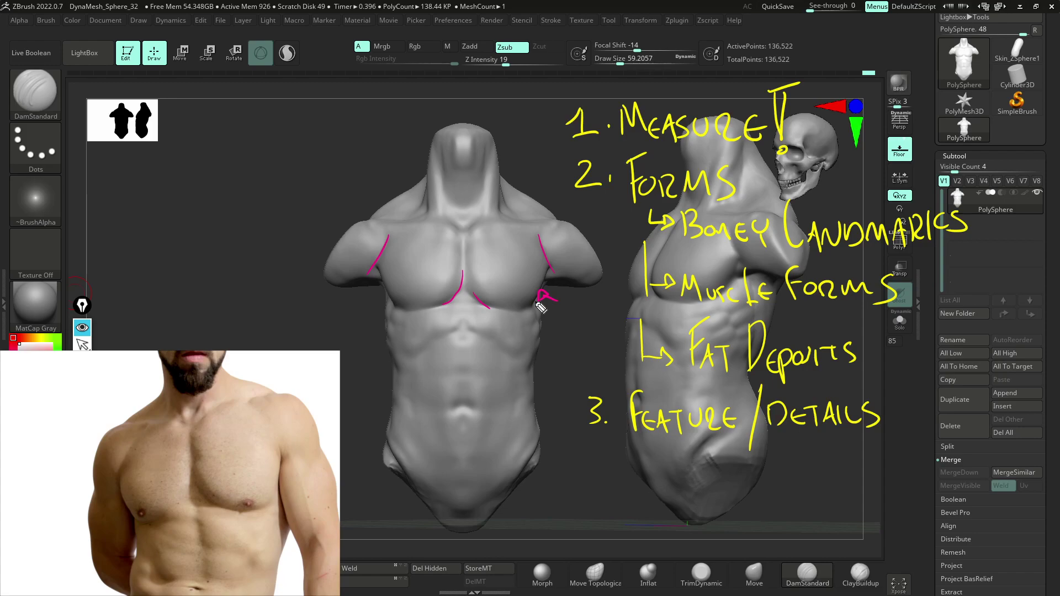
pyautogui.moveTo(474, 326)
pyautogui.mouseDown()
pyautogui.moveTo(498, 326)
pyautogui.moveTo(413, 346)
pyautogui.moveTo(464, 355)
pyautogui.moveTo(458, 380)
pyautogui.mouseUp()
pyautogui.moveTo(445, 412)
pyautogui.mouseDown()
pyautogui.moveTo(484, 411)
pyautogui.moveTo(448, 412)
pyautogui.mouseUp()
pyautogui.moveTo(508, 392); pyautogui.dragTo(511, 419)
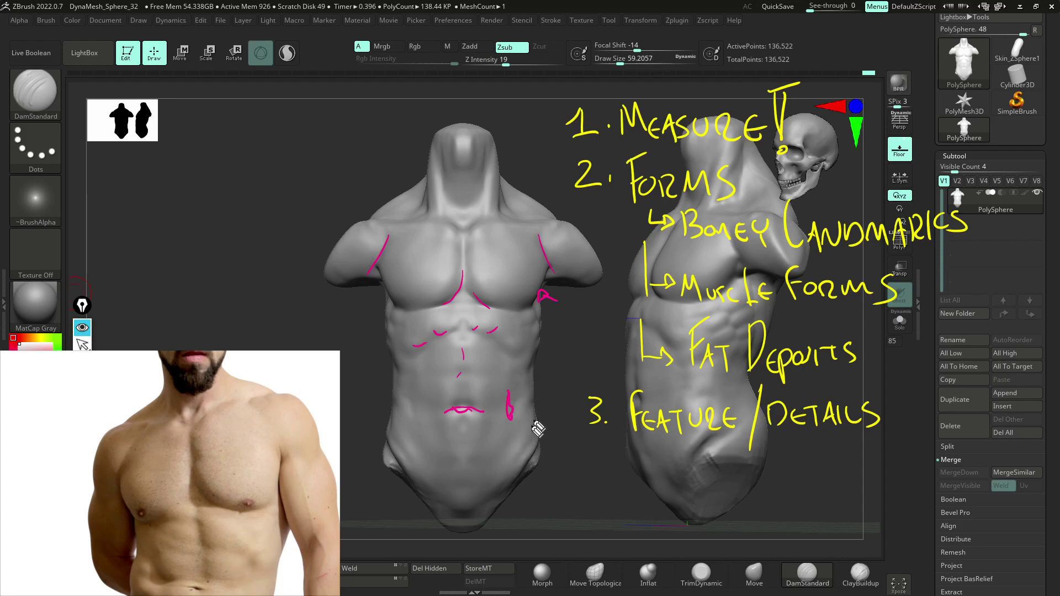
# - Trace the hip creases and the neck muscle bands on both sides of the front view in magenta
pyautogui.moveTo(512, 472)
pyautogui.mouseDown()
pyautogui.moveTo(538, 434)
pyautogui.moveTo(509, 488)
pyautogui.mouseUp()
pyautogui.moveTo(381, 430); pyautogui.dragTo(405, 495)
pyautogui.moveTo(496, 146); pyautogui.dragTo(484, 236)
pyautogui.moveTo(498, 152); pyautogui.dragTo(488, 235)
pyautogui.moveTo(437, 139); pyautogui.dragTo(455, 235)
pyautogui.moveTo(429, 149); pyautogui.dragTo(448, 224)
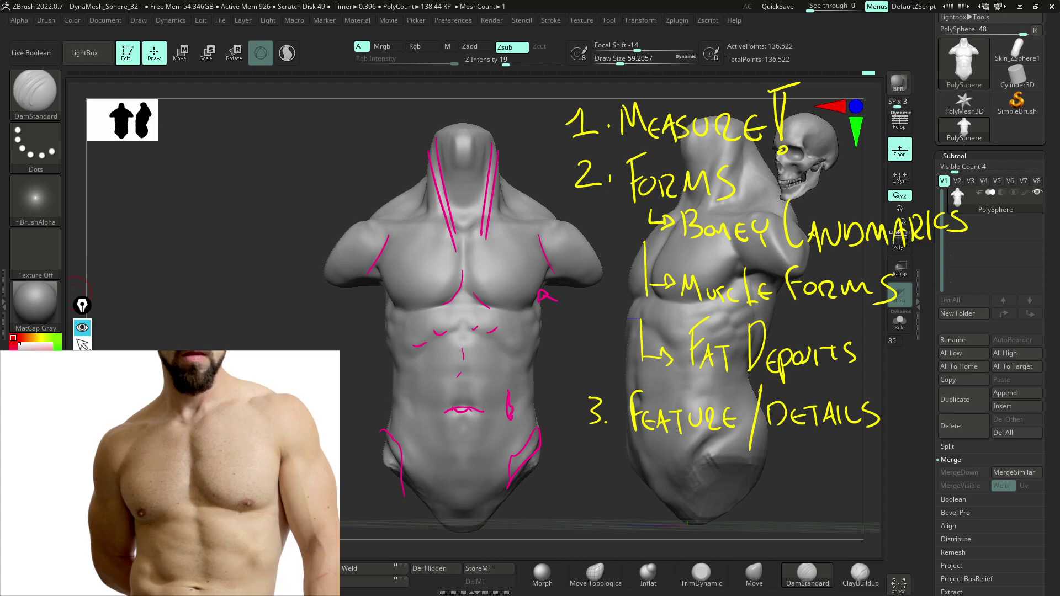
# - Write the fourth heading "4. Brush Control" in yellow beneath "3. Feature / Details"
pyautogui.moveTo(590, 465)
pyautogui.mouseDown()
pyautogui.moveTo(603, 485)
pyautogui.moveTo(595, 496)
pyautogui.moveTo(611, 492)
pyautogui.moveTo(635, 505)
pyautogui.mouseUp()
pyautogui.moveTo(632, 463)
pyautogui.mouseDown()
pyautogui.moveTo(635, 503)
pyautogui.moveTo(684, 486)
pyautogui.moveTo(694, 507)
pyautogui.mouseUp()
pyautogui.moveTo(711, 468); pyautogui.dragTo(709, 502)
pyautogui.moveTo(710, 486)
pyautogui.mouseDown()
pyautogui.moveTo(728, 462)
pyautogui.moveTo(721, 515)
pyautogui.mouseUp()
pyautogui.moveTo(754, 478)
pyautogui.mouseDown()
pyautogui.moveTo(759, 504)
pyautogui.moveTo(853, 505)
pyautogui.mouseUp()
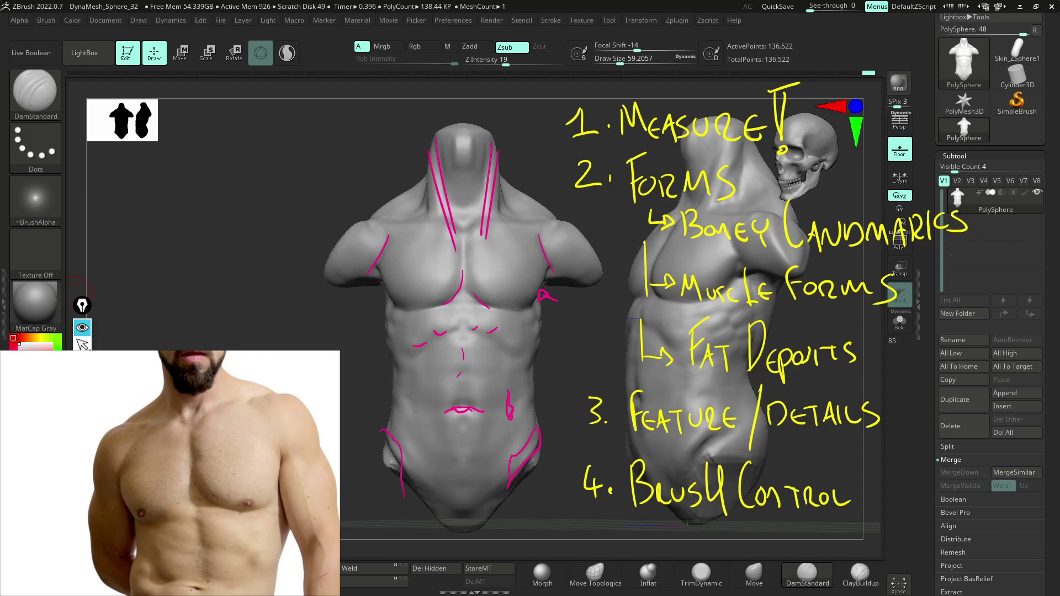
# - Mark the rib cage arch, an upper abdominal crease and the serratus edges in yellow on the front view
pyautogui.moveTo(467, 290); pyautogui.dragTo(531, 313)
pyautogui.moveTo(462, 282); pyautogui.dragTo(414, 322)
pyautogui.moveTo(487, 330); pyautogui.dragTo(512, 355)
pyautogui.moveTo(540, 314); pyautogui.dragTo(536, 338)
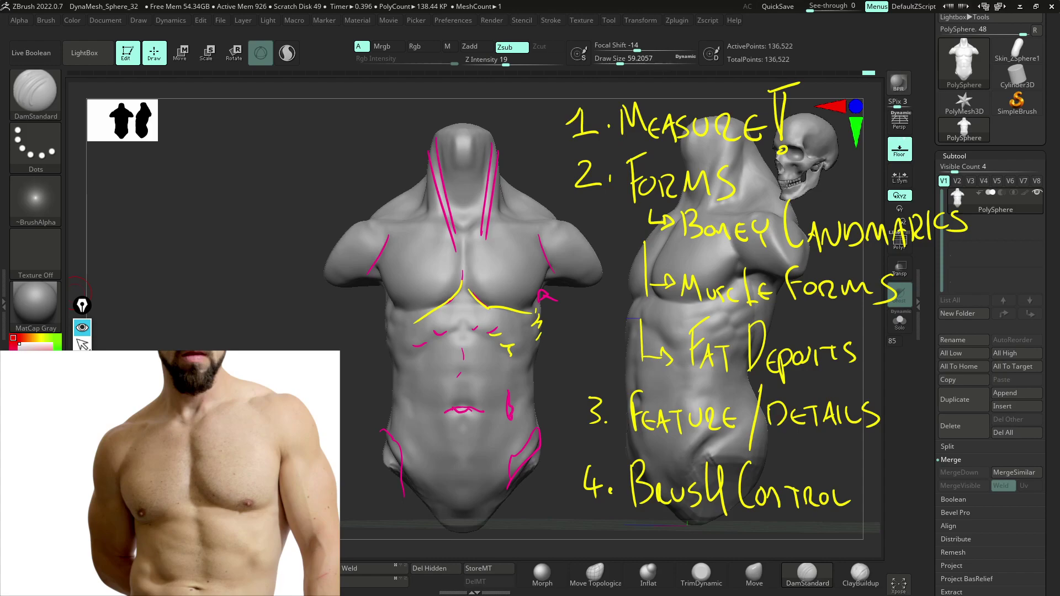
# - Write the time note "1.5HR" in yellow beside the silhouette thumbnail
pyautogui.moveTo(176, 106)
pyautogui.mouseDown()
pyautogui.moveTo(175, 125)
pyautogui.moveTo(217, 126)
pyautogui.mouseUp()
pyautogui.click(186, 124)
pyautogui.moveTo(206, 117); pyautogui.dragTo(223, 126)
pyautogui.moveTo(223, 108); pyautogui.dragTo(236, 126)
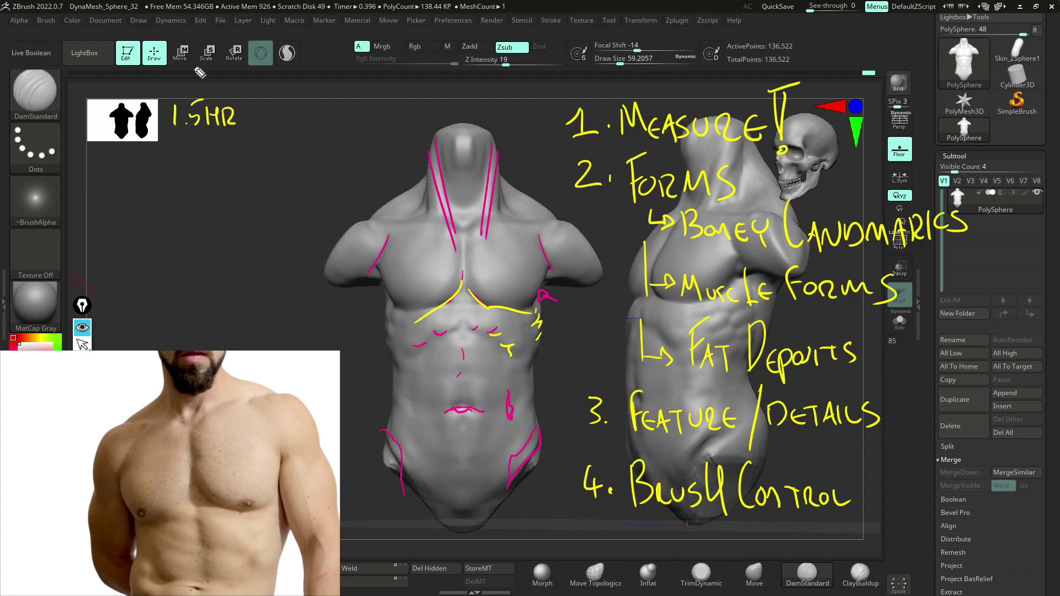
pyautogui.moveTo(549, 109); pyautogui.dragTo(545, 544)
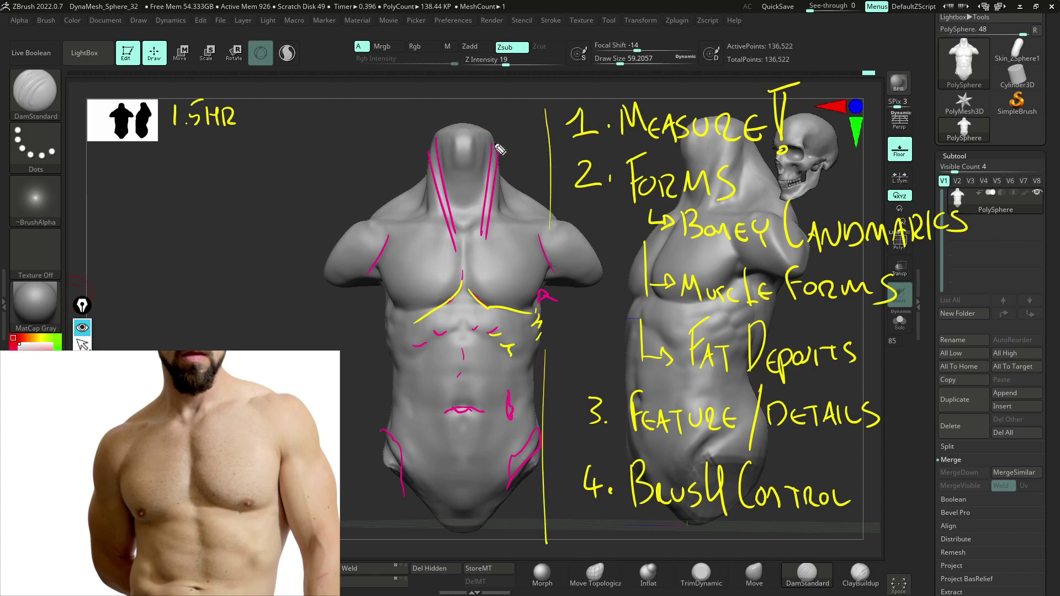
pyautogui.hotkey('ctrl', 'z')
pyautogui.hotkey('ctrl', 'z')
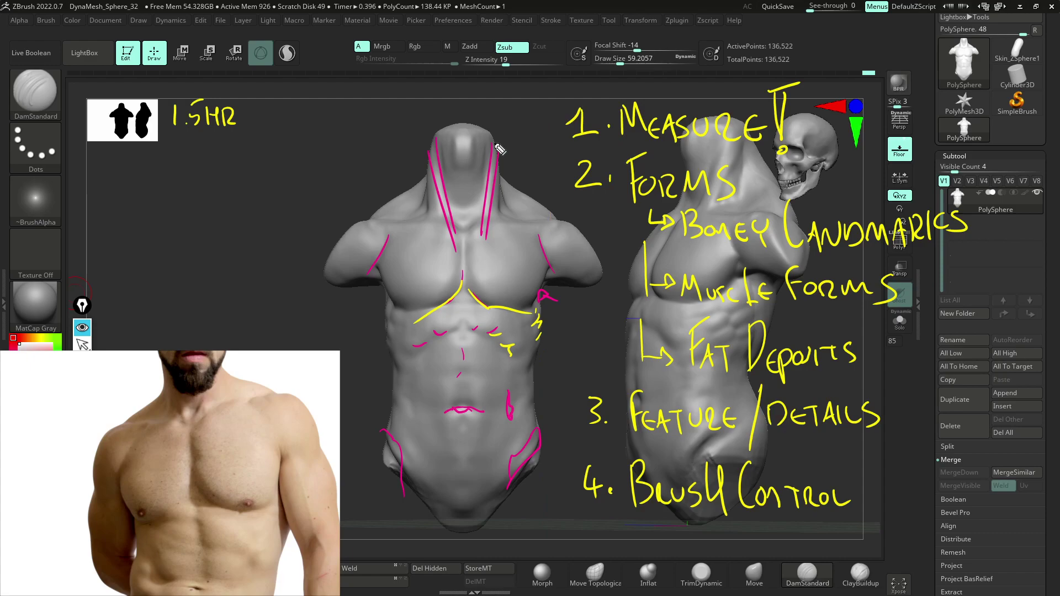
# - Draw a short yellow dash in front of each of the four numbered headings
pyautogui.moveTo(544, 119); pyautogui.dragTo(507, 121)
pyautogui.moveTo(545, 179); pyautogui.dragTo(491, 180)
pyautogui.moveTo(551, 411); pyautogui.dragTo(477, 419)
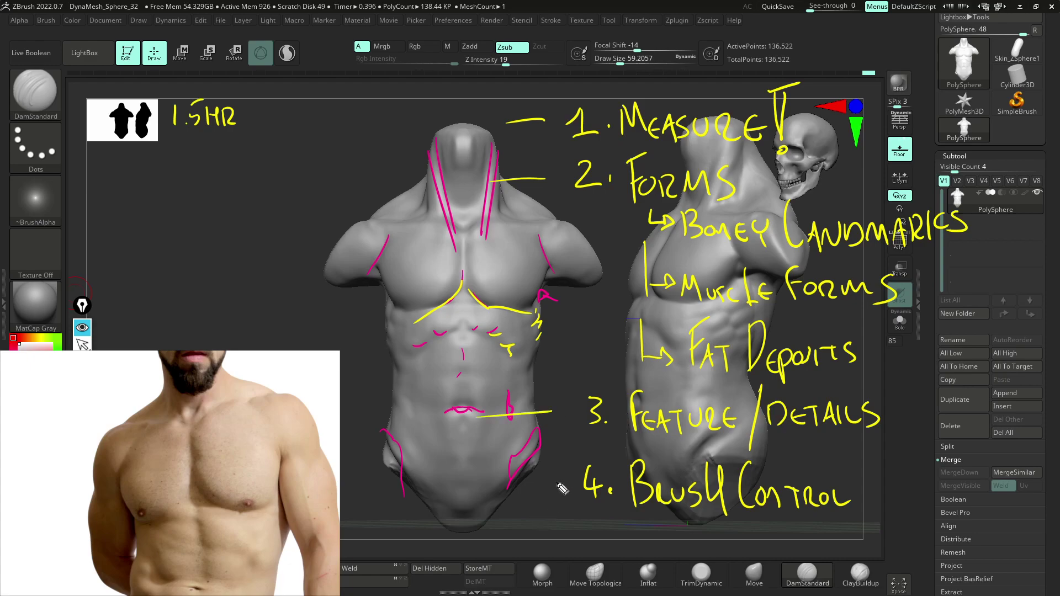
pyautogui.moveTo(561, 483); pyautogui.dragTo(535, 489)
# - Try outlining the rib cage oval and shoulder line in yellow on the front view
pyautogui.moveTo(418, 209)
pyautogui.mouseDown()
pyautogui.moveTo(485, 362)
pyautogui.moveTo(366, 227)
pyautogui.mouseUp()
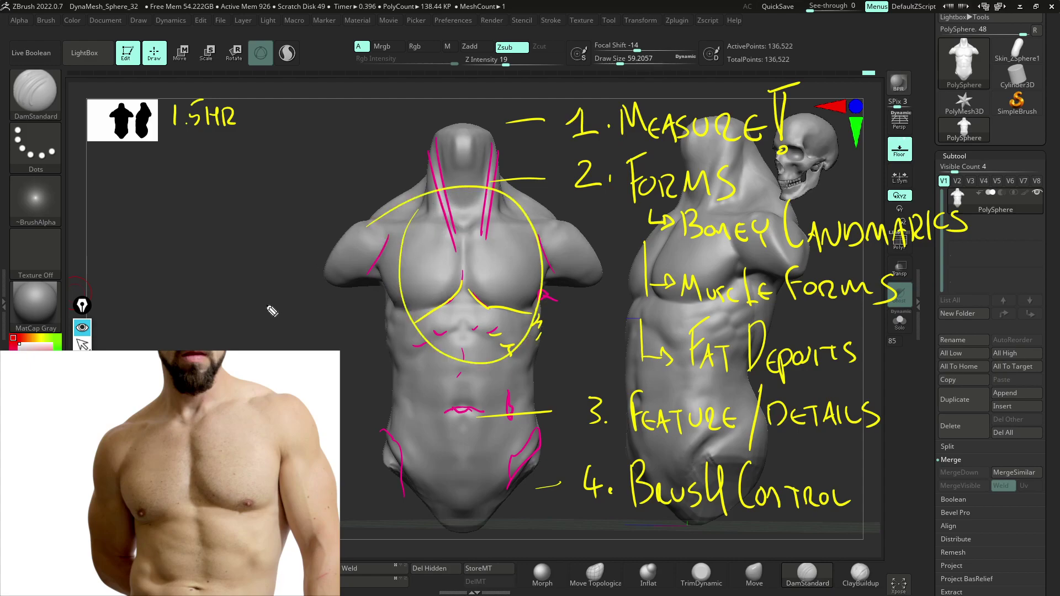
pyautogui.hotkey('ctrl', 'z')
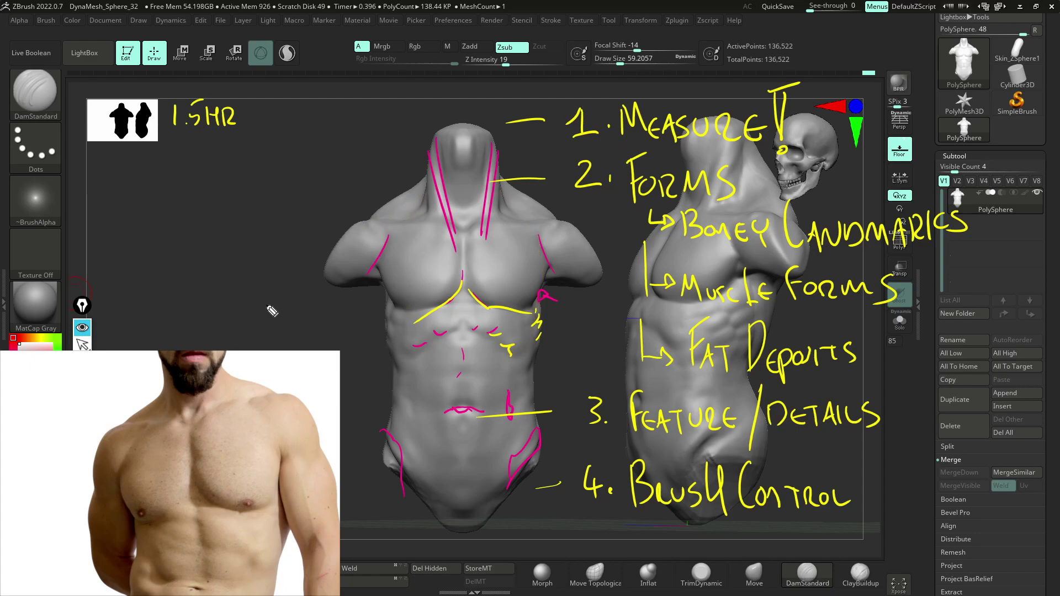